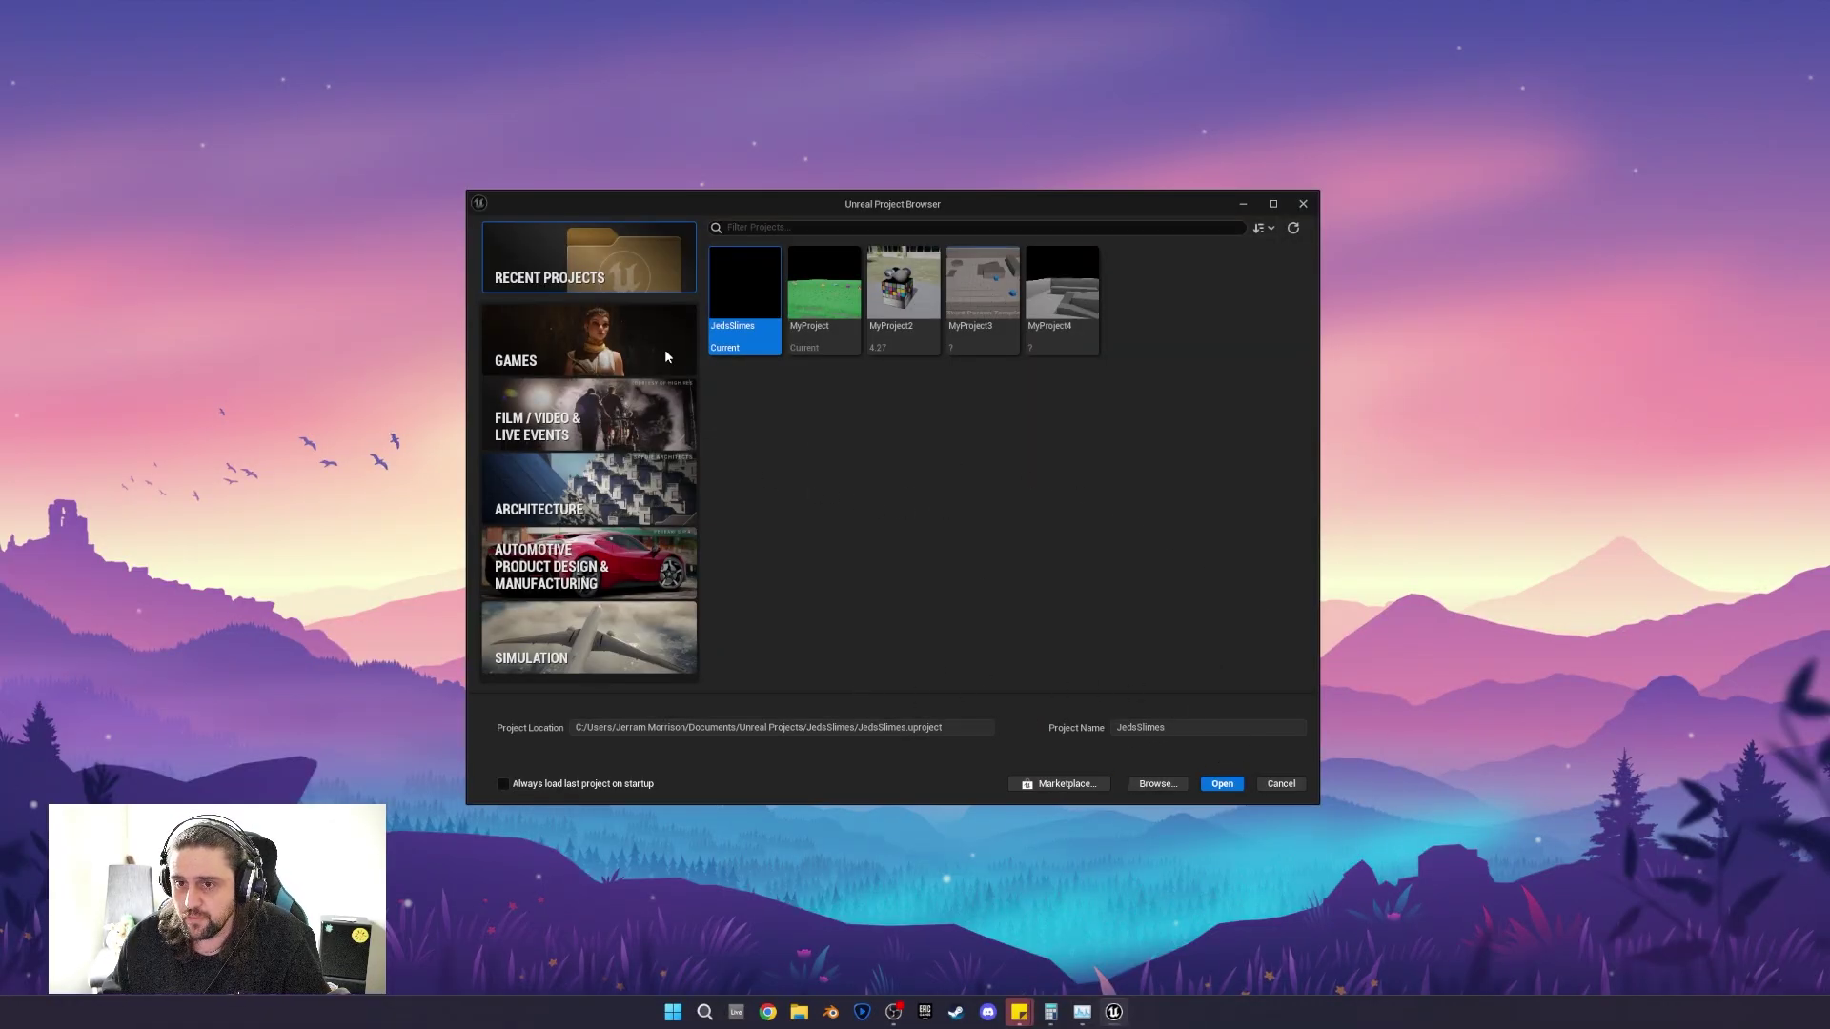
# Create a new Third Person game project named StreamOverlay.
pyautogui.click(534, 339)
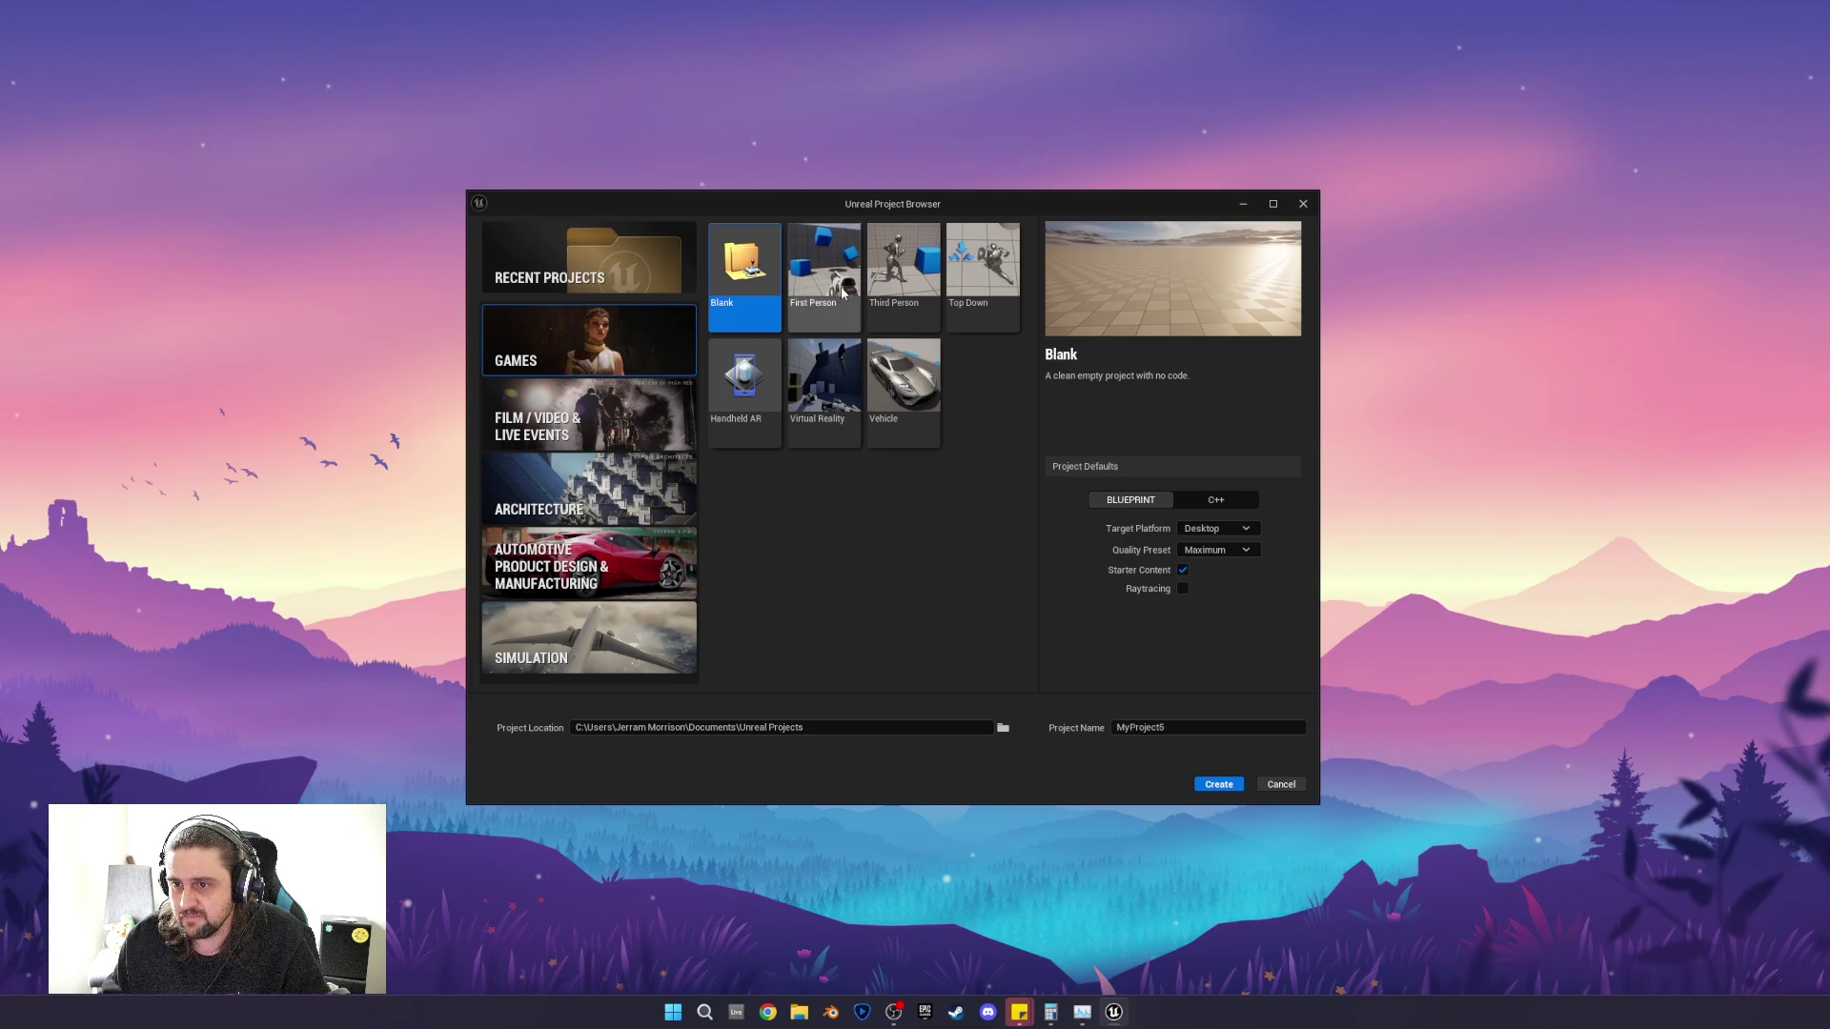
pyautogui.click(904, 257)
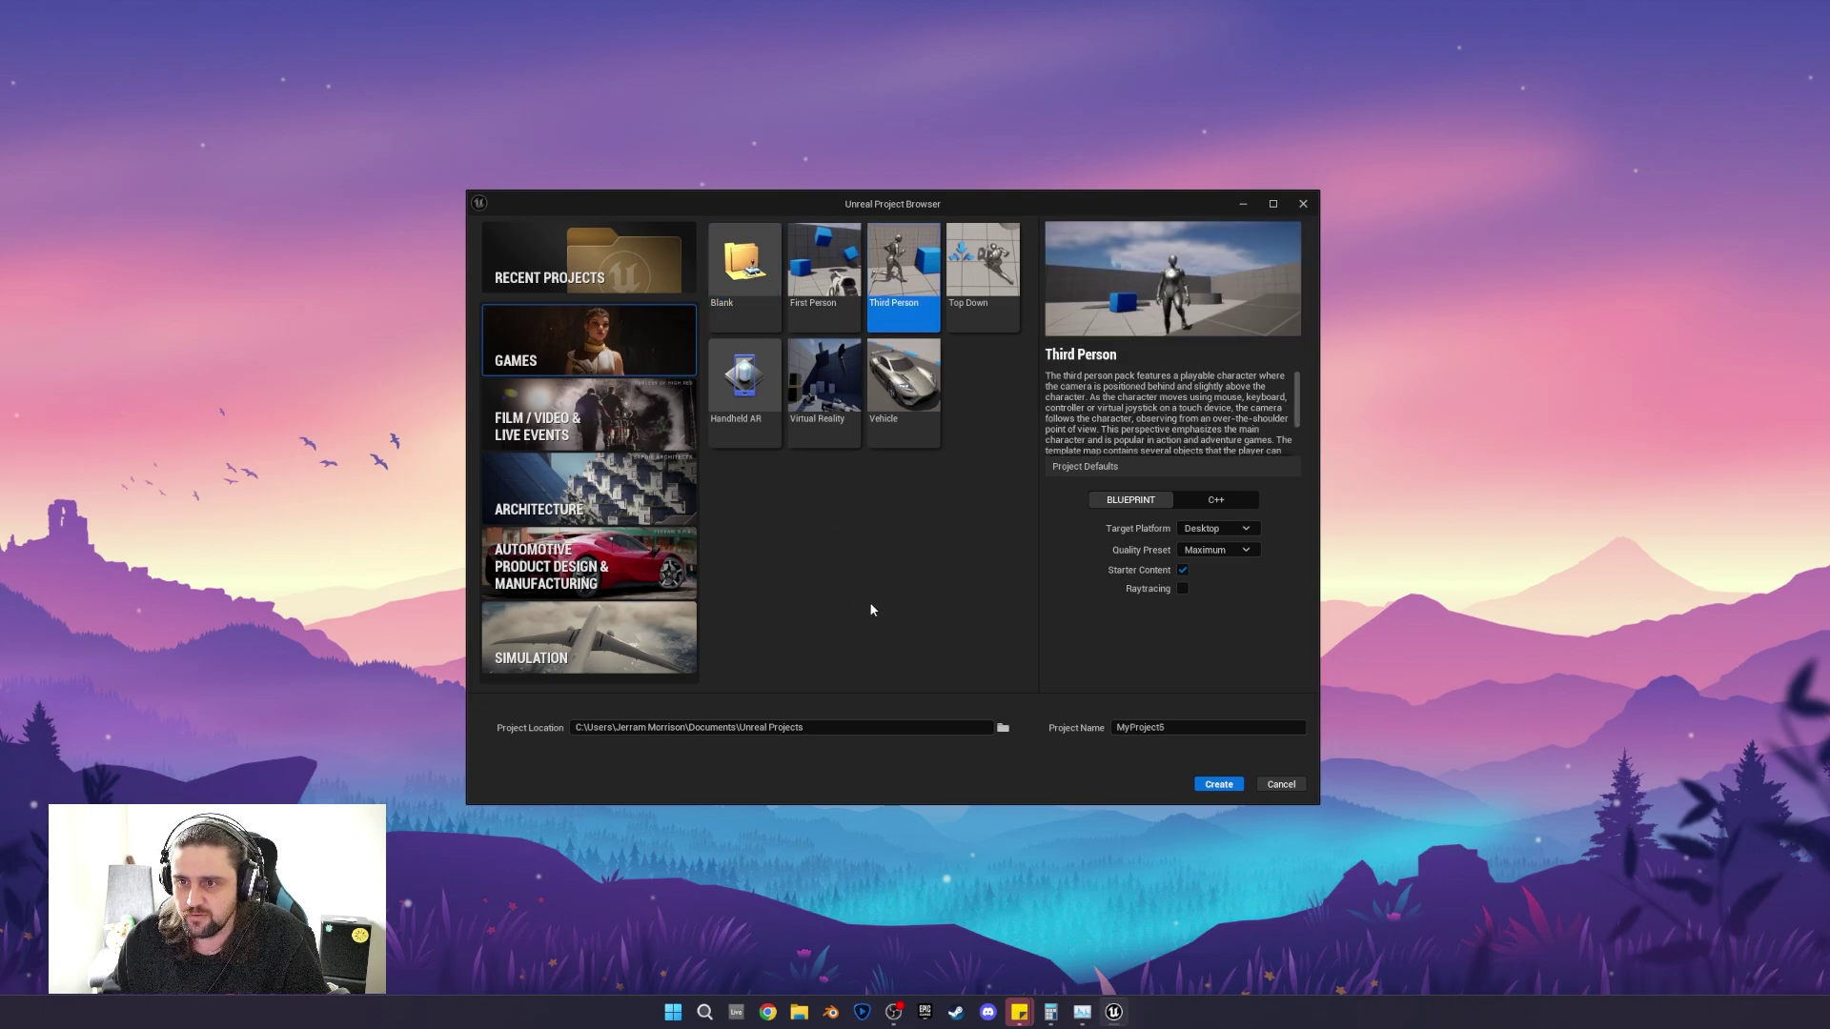
pyautogui.click(1171, 729)
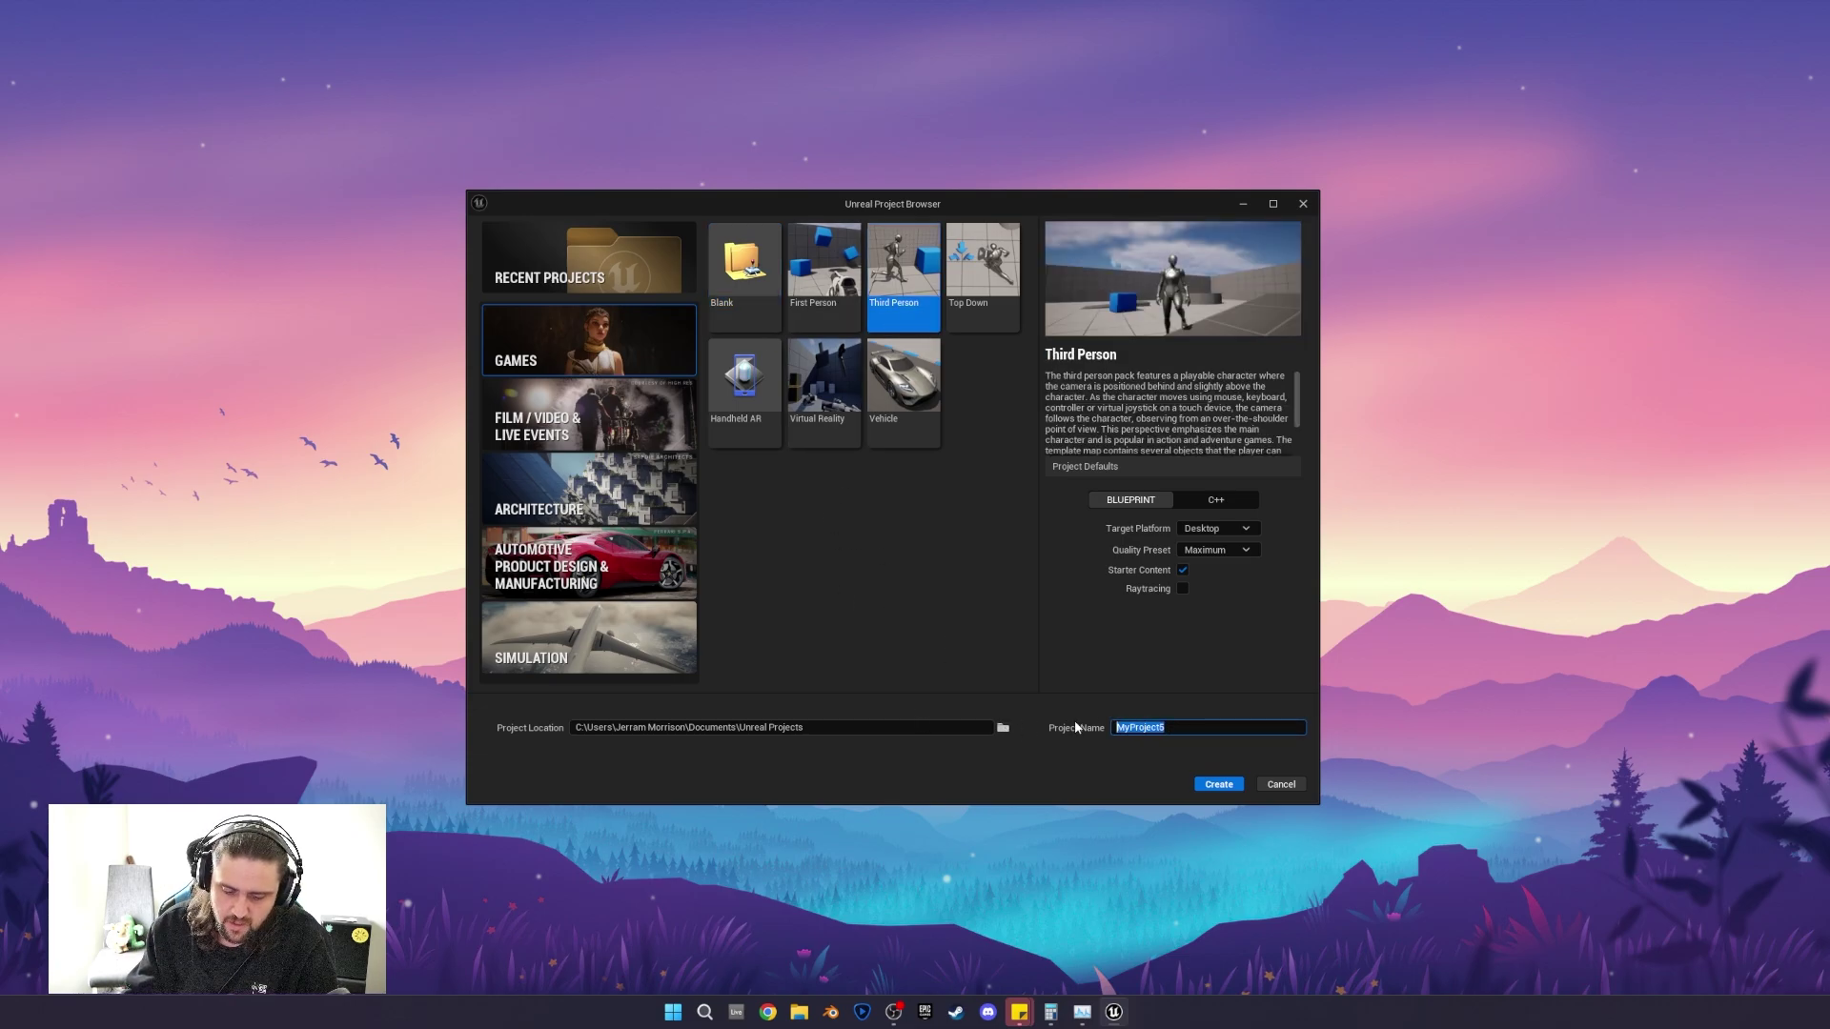
pyautogui.write('Stream Pr')
pyautogui.press('BackSpace')
pyautogui.press('BackSpace')
pyautogui.press('BackSpace')
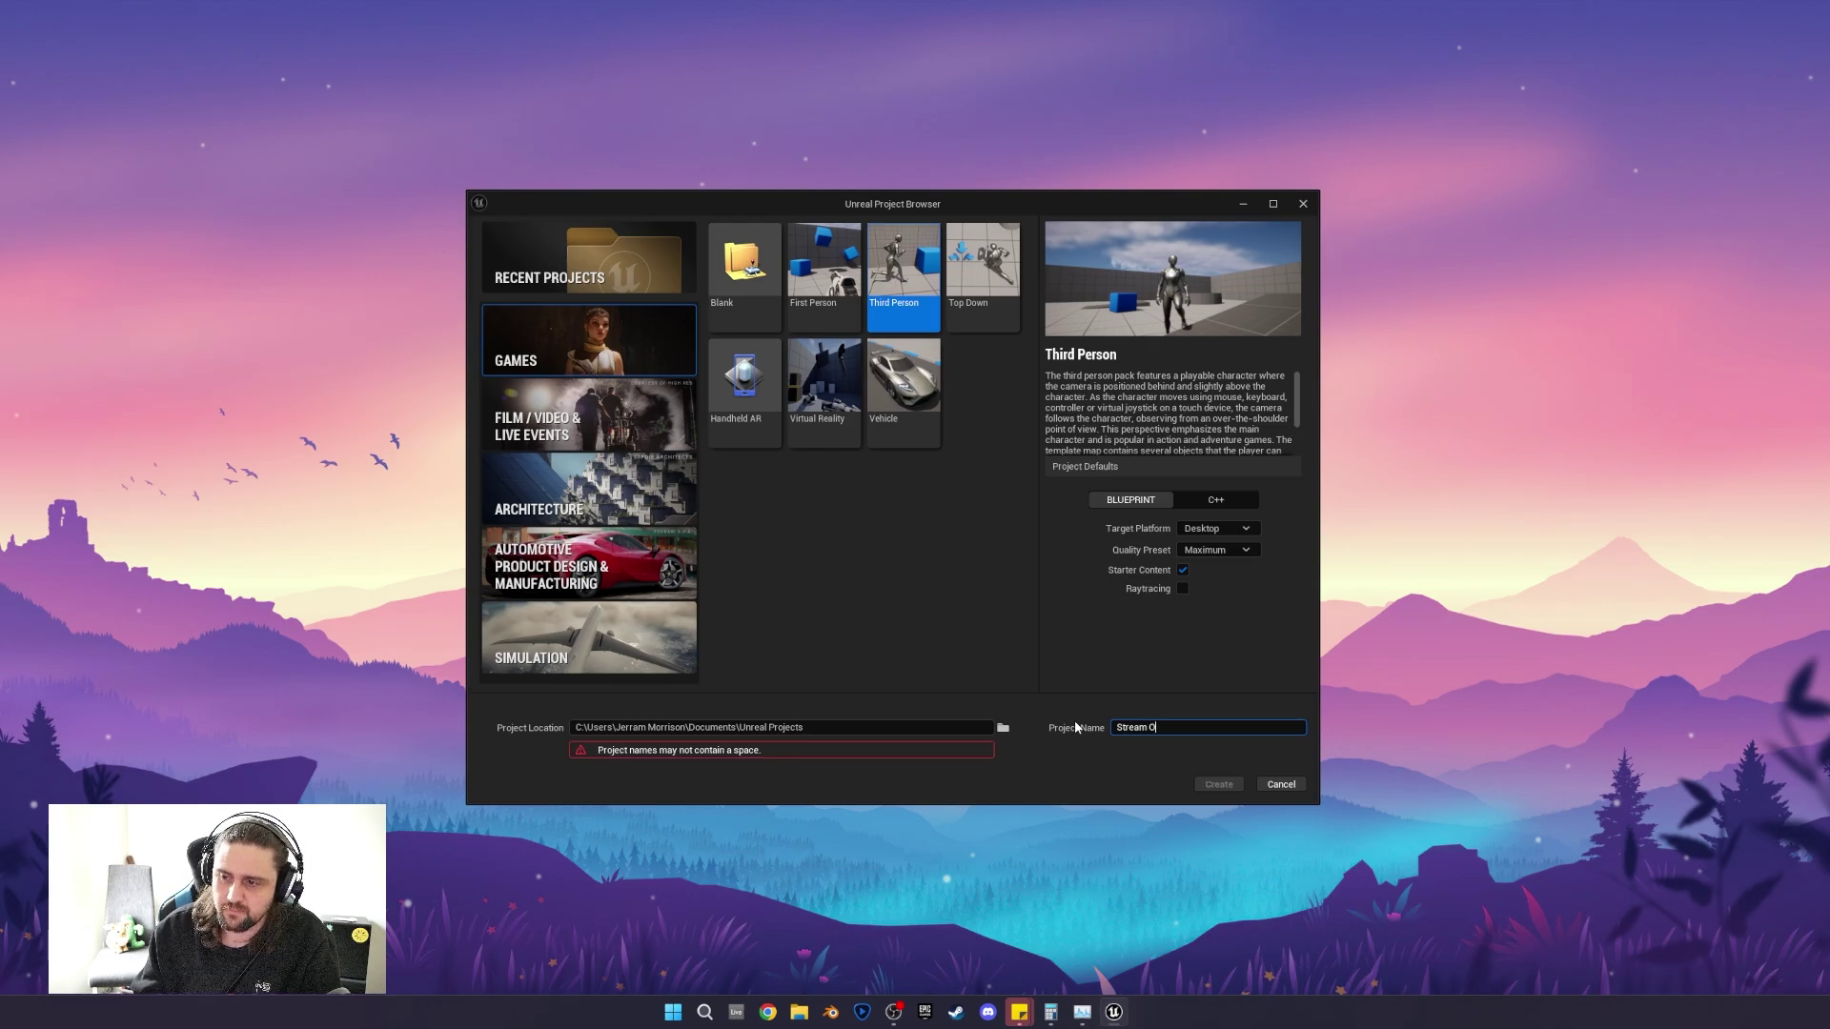
pyautogui.write('Overlay')
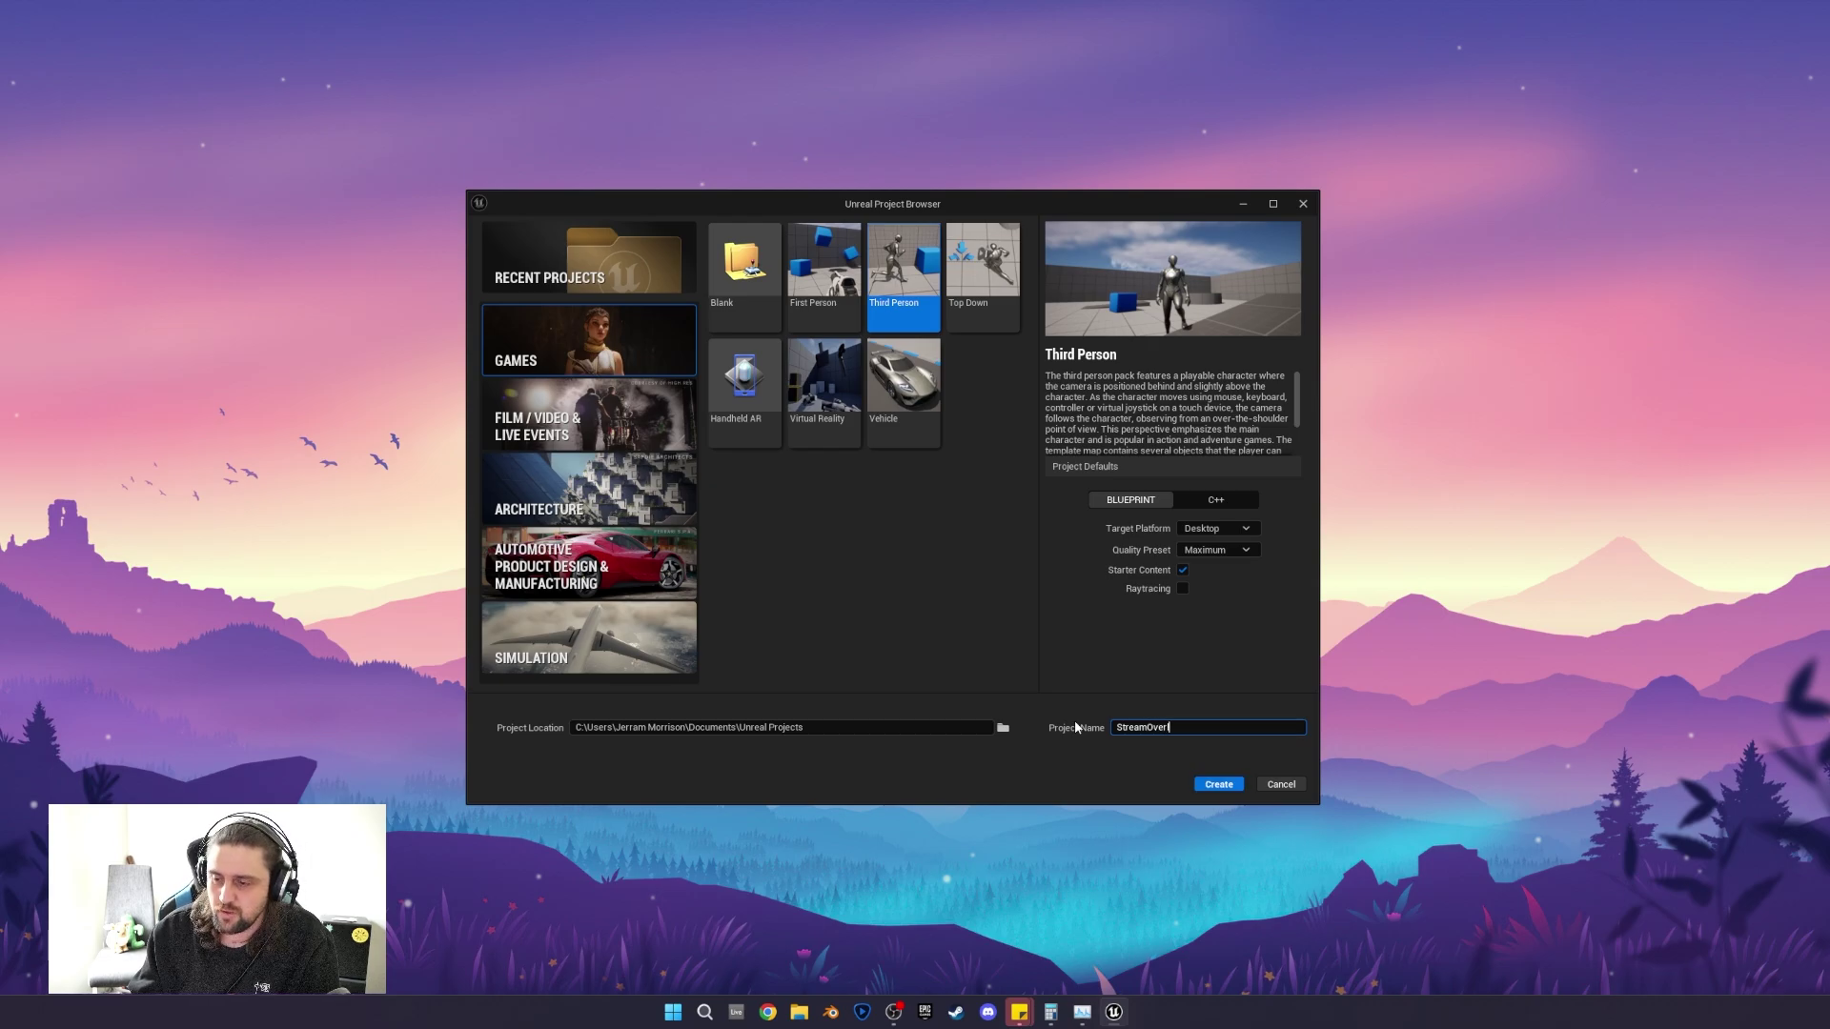
pyautogui.click(1219, 784)
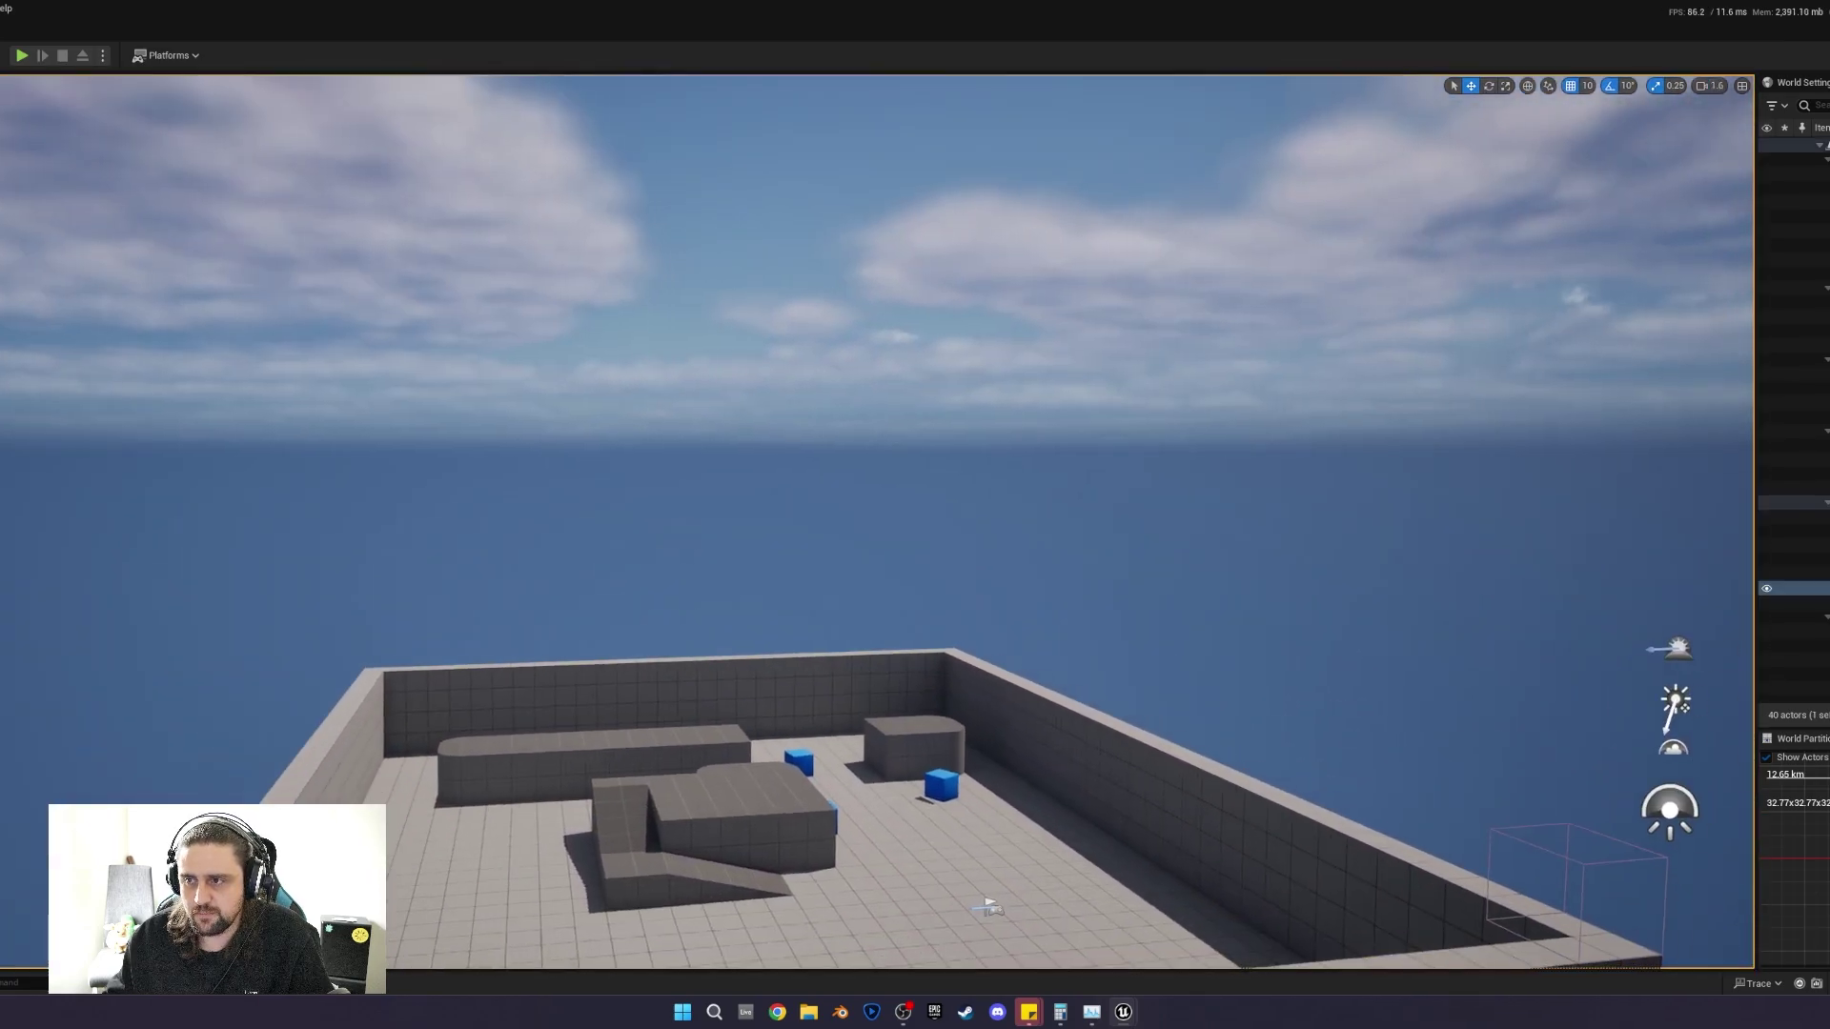
# Delete the arena's box platform, blocks, boxes and ramp.
pyautogui.moveTo(870, 597); pyautogui.dragTo(742, 619, button='right')
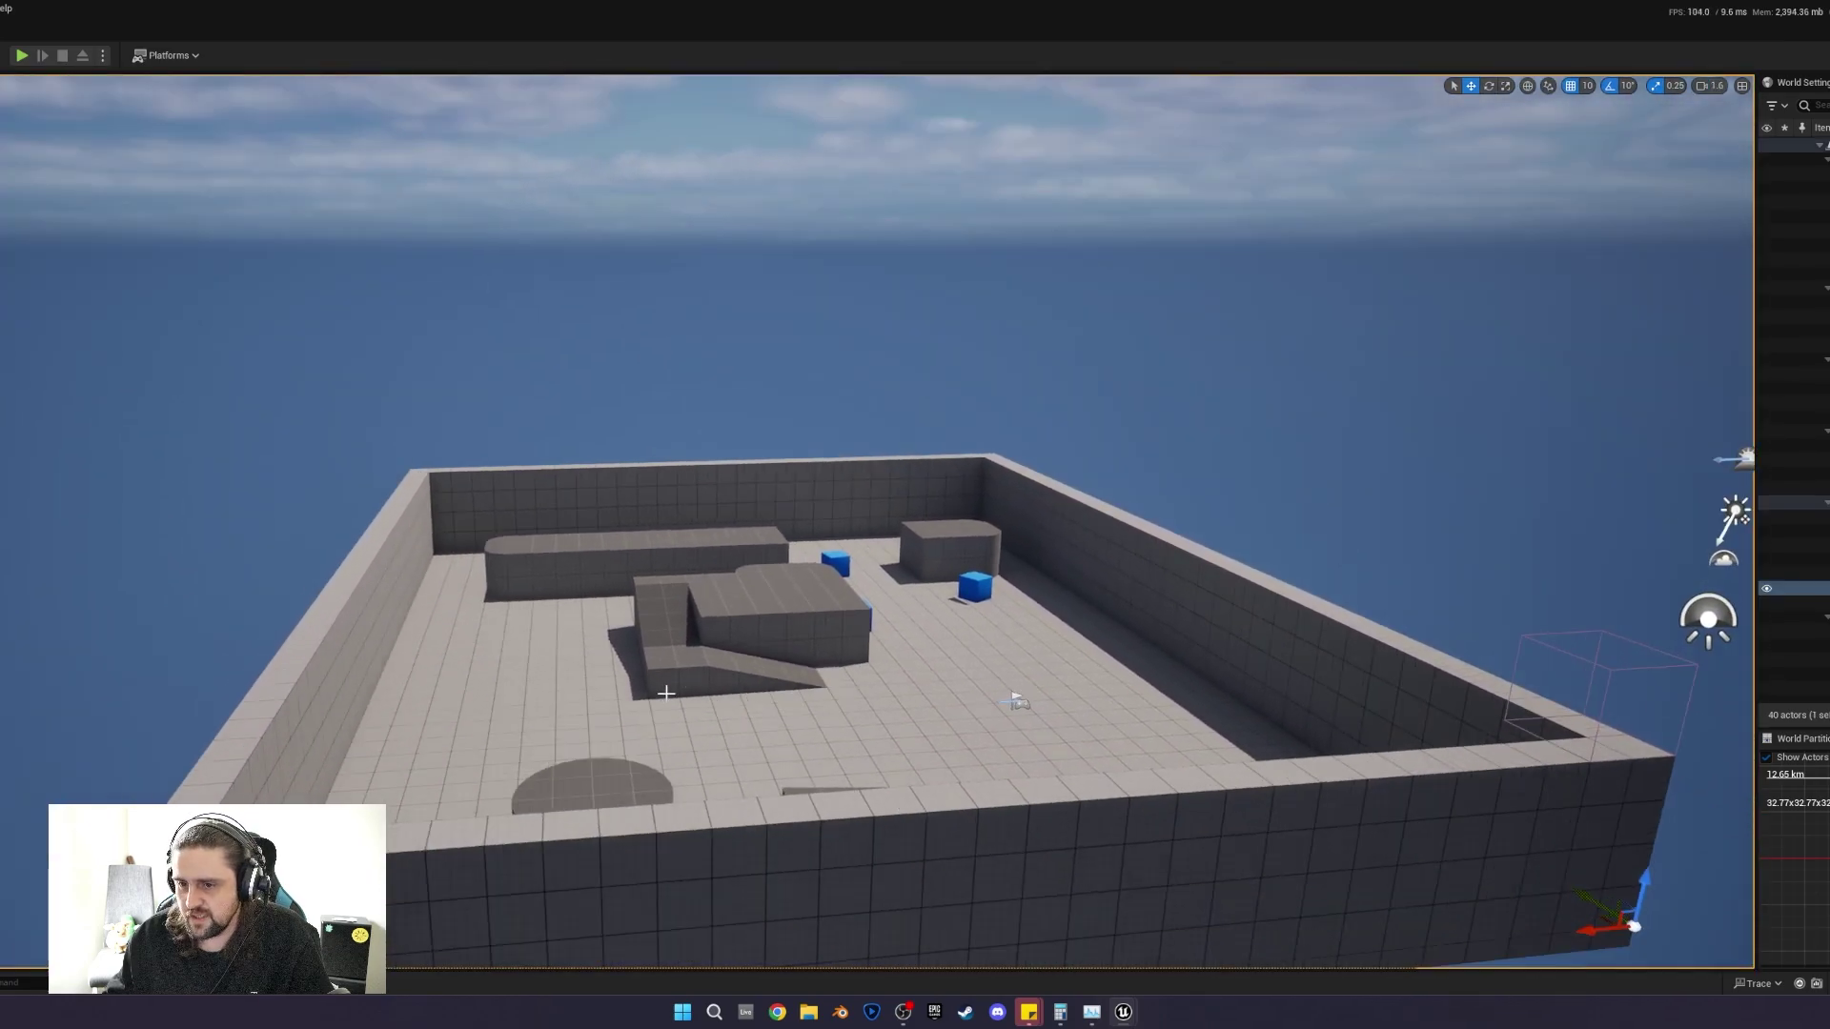
pyautogui.click(742, 616)
pyautogui.press('Delete')
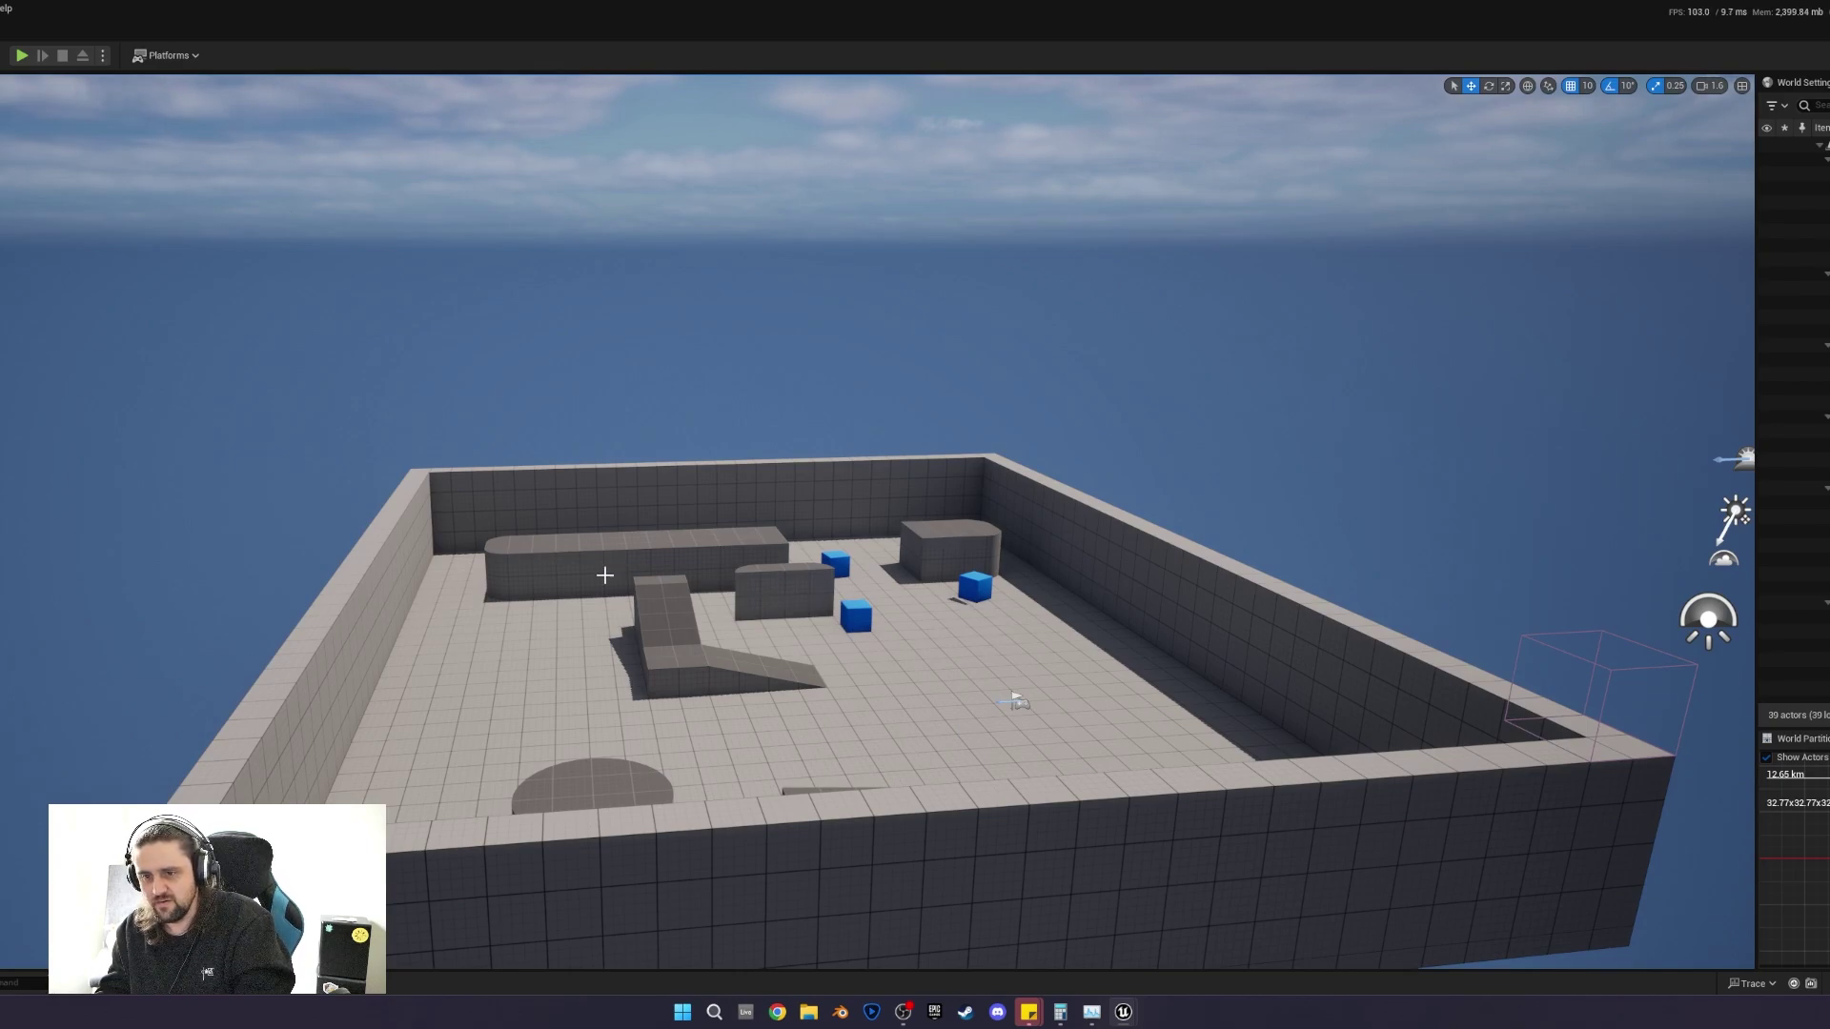
pyautogui.click(647, 601)
pyautogui.press('Delete')
pyautogui.click(779, 591)
pyautogui.press('Delete')
pyautogui.click(652, 592)
pyautogui.press('Delete')
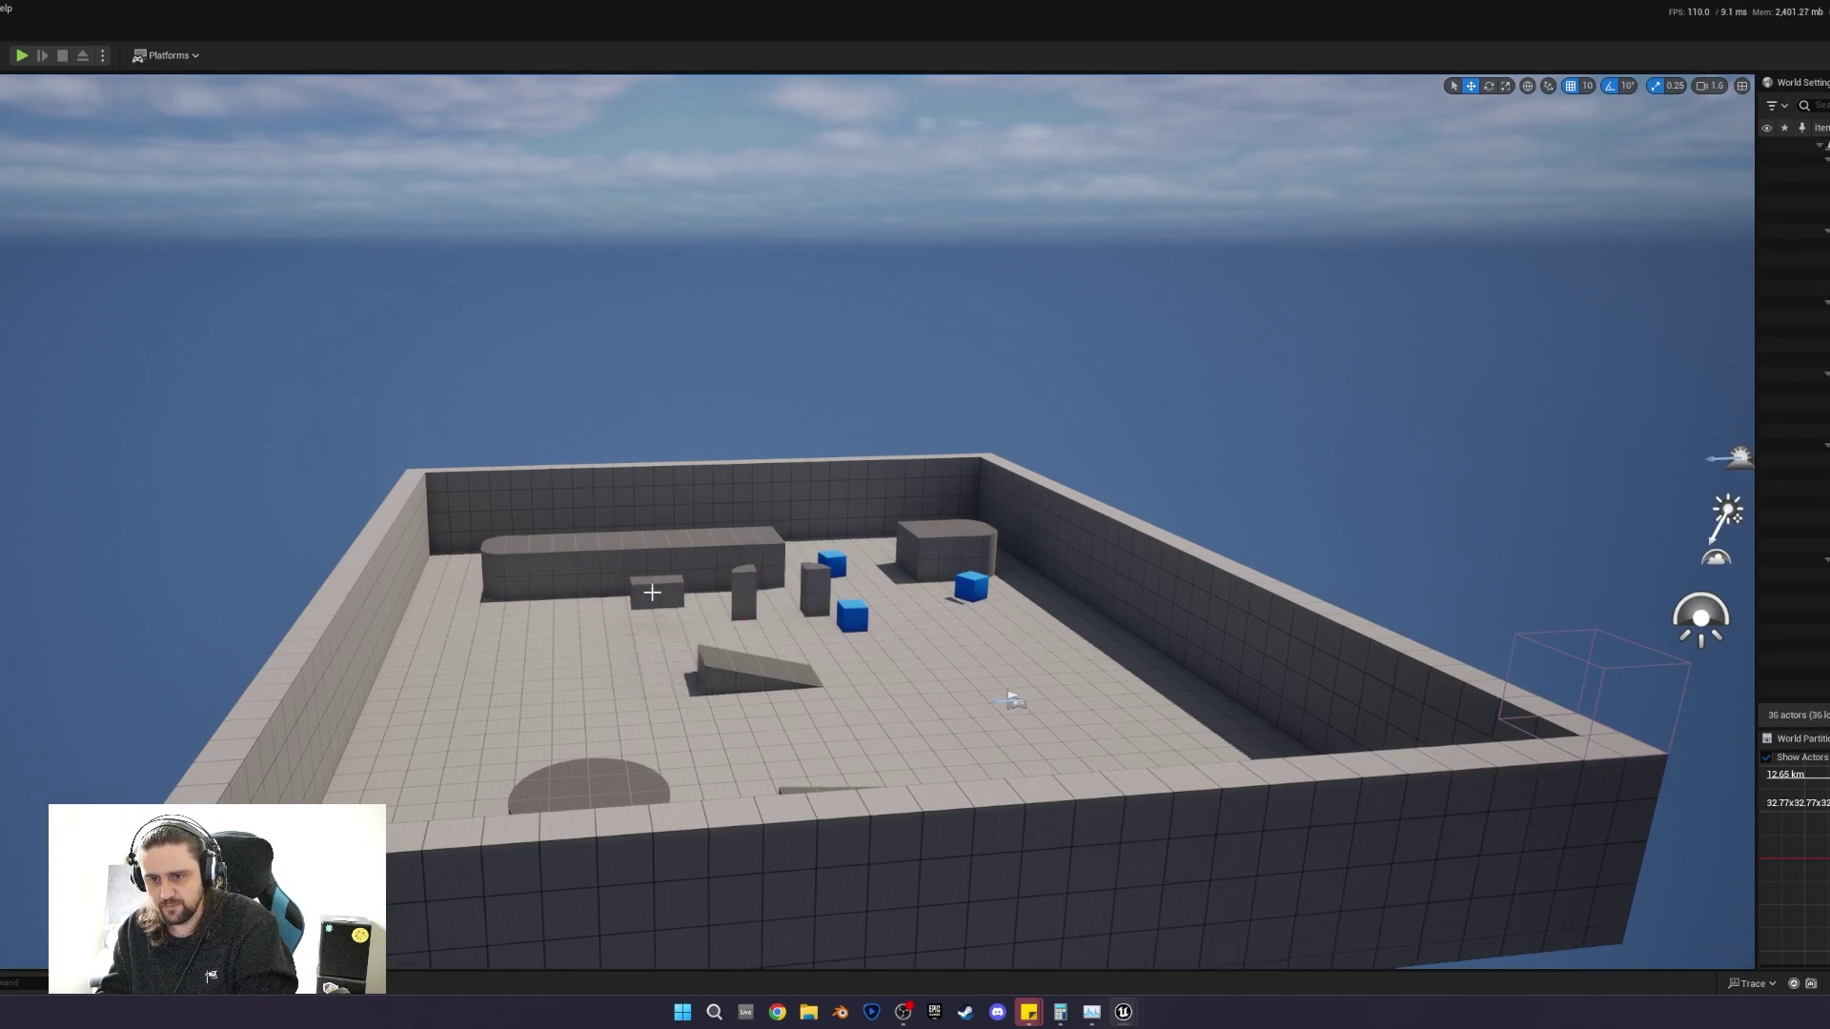
pyautogui.click(651, 592)
pyautogui.press('Delete')
pyautogui.click(739, 673)
pyautogui.press('Delete')
# Delete the half-dome, the flat front piece and all the arena walls.
pyautogui.moveTo(564, 806); pyautogui.dragTo(566, 774, button='right')
pyautogui.click(566, 772)
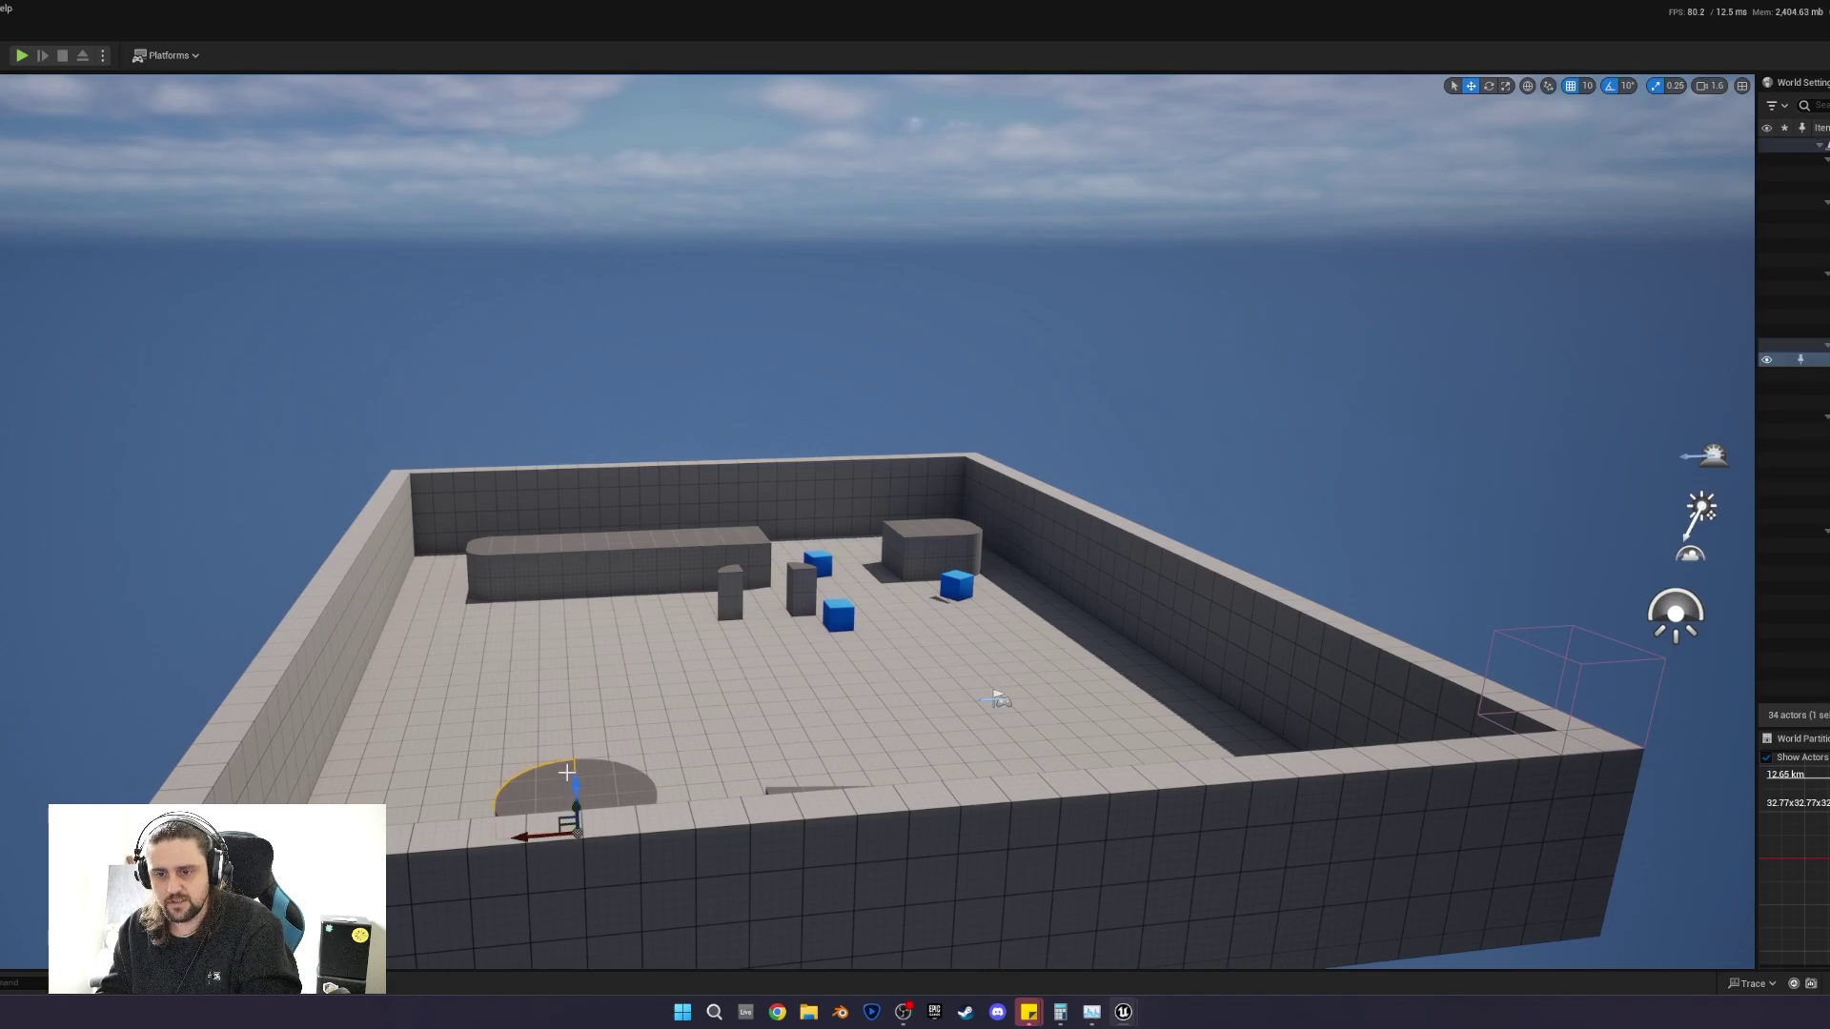
pyautogui.press('Delete')
pyautogui.click(318, 665)
pyautogui.press('Delete')
pyautogui.click(598, 774)
pyautogui.press('Delete')
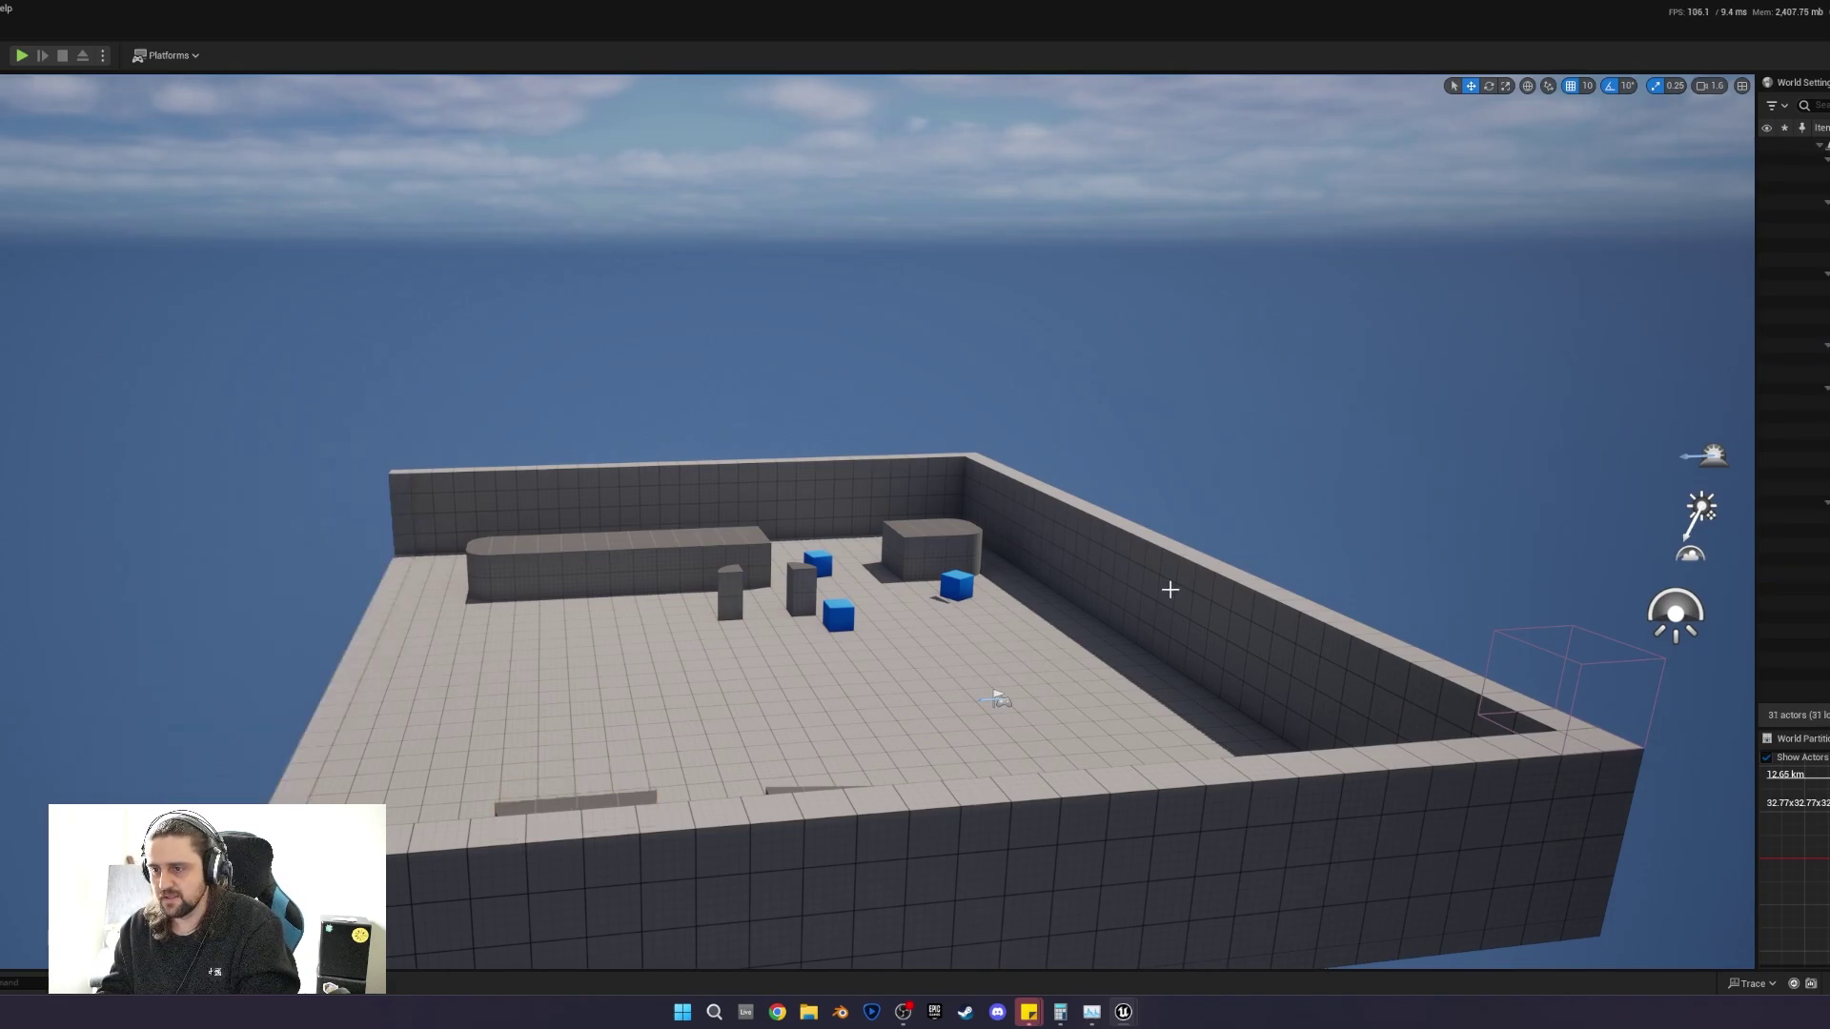
pyautogui.click(1170, 590)
pyautogui.press('Delete')
pyautogui.press('Delete')
pyautogui.press('Delete')
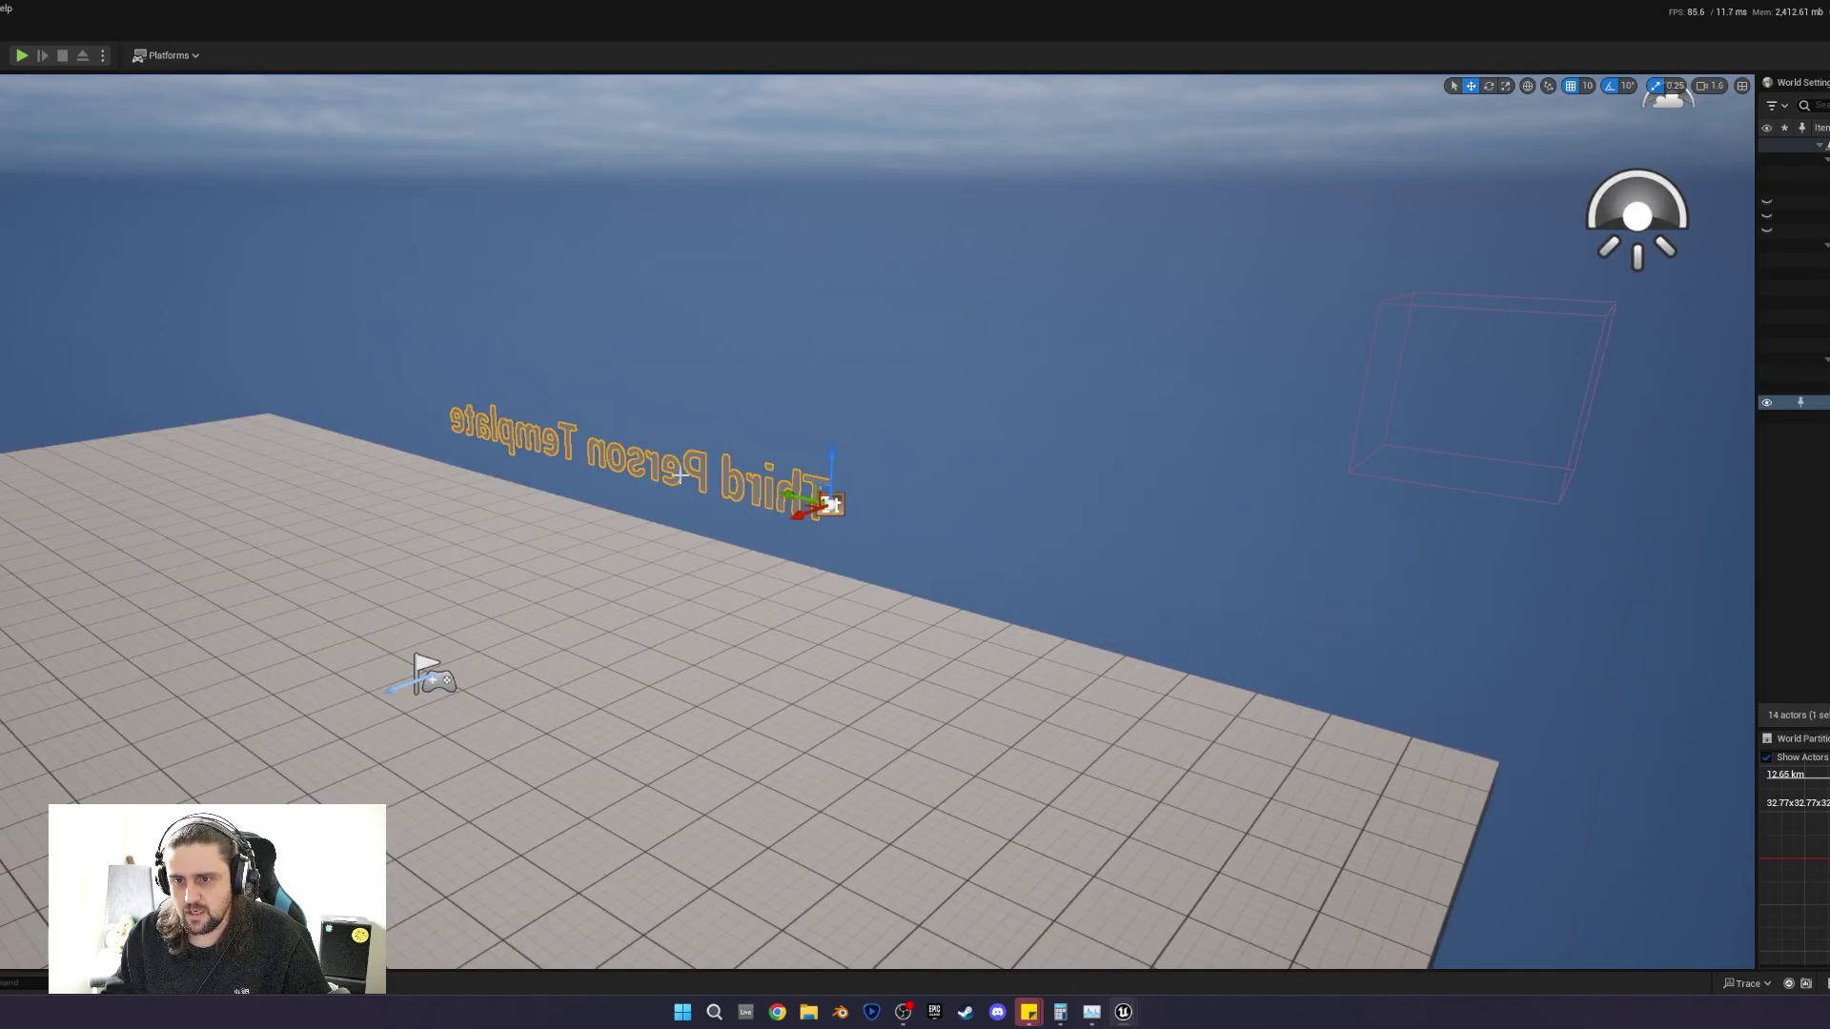
pyautogui.press('Delete')
# Delete the sky atmosphere and sky light so the sky turns black.
pyautogui.moveTo(713, 488); pyautogui.dragTo(845, 464, button='right')
pyautogui.click(811, 370)
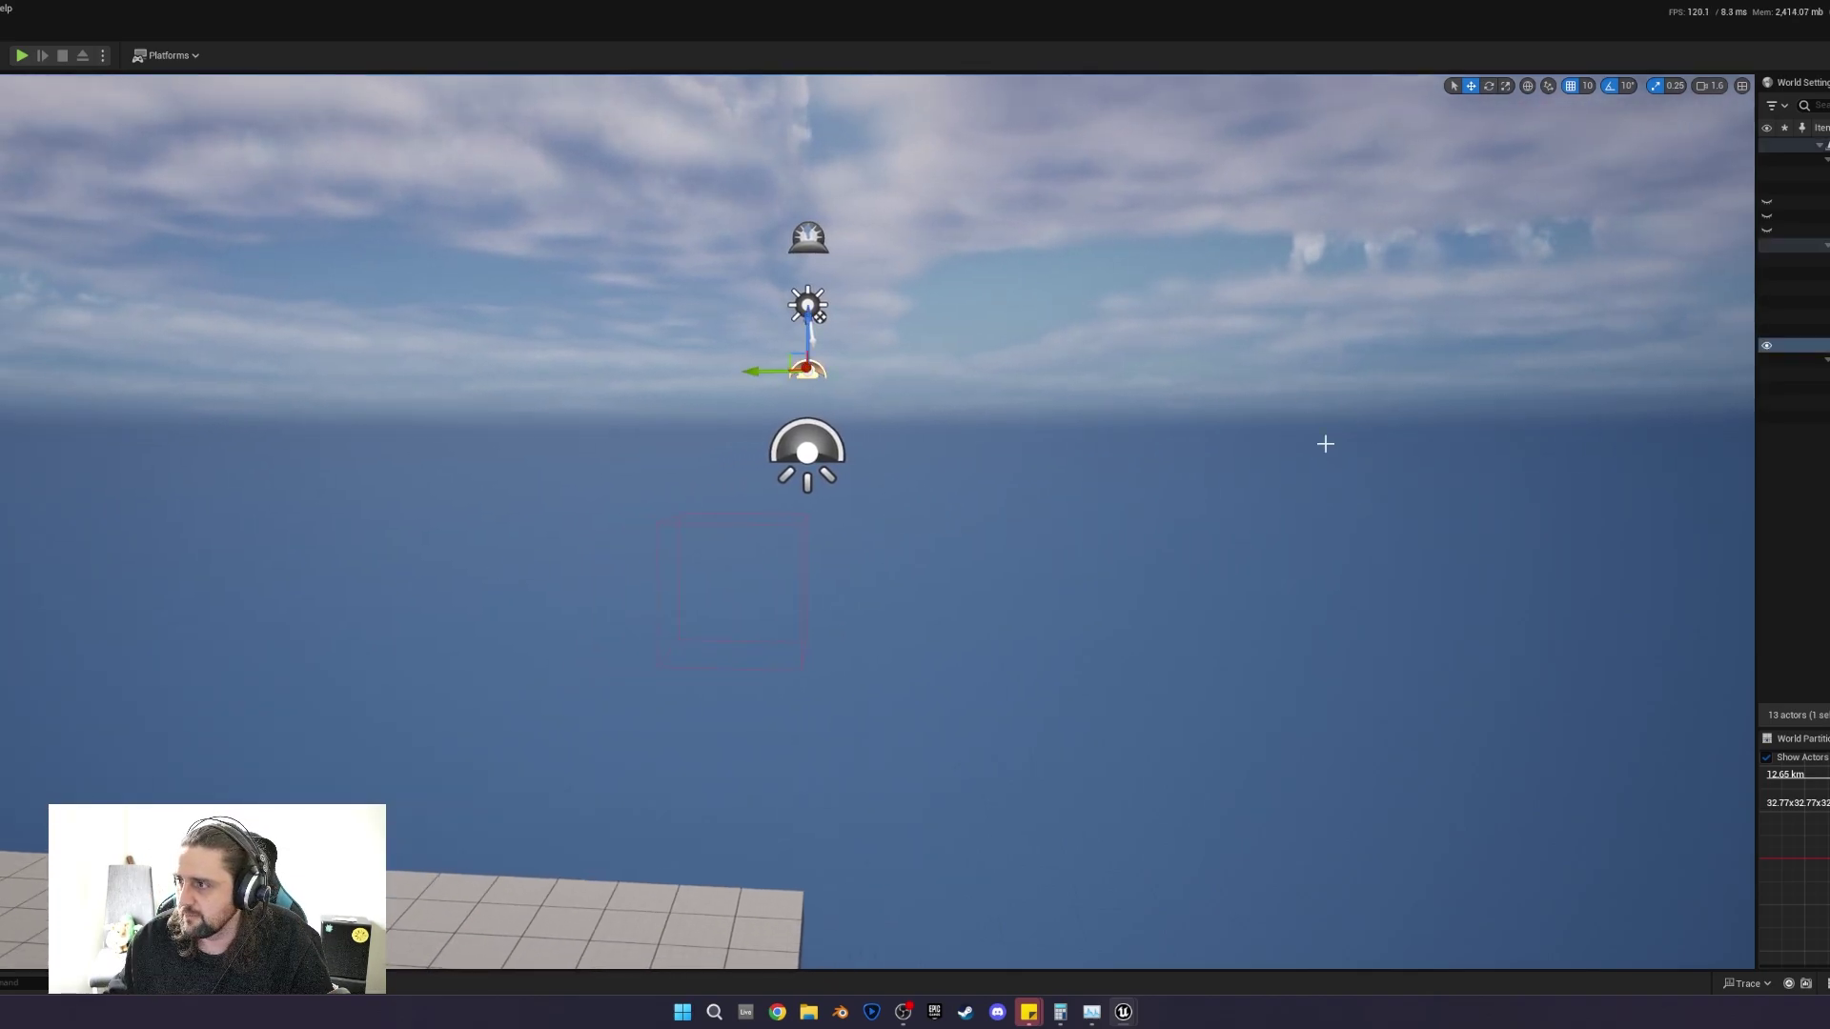
pyautogui.press('Delete')
pyautogui.click(806, 243)
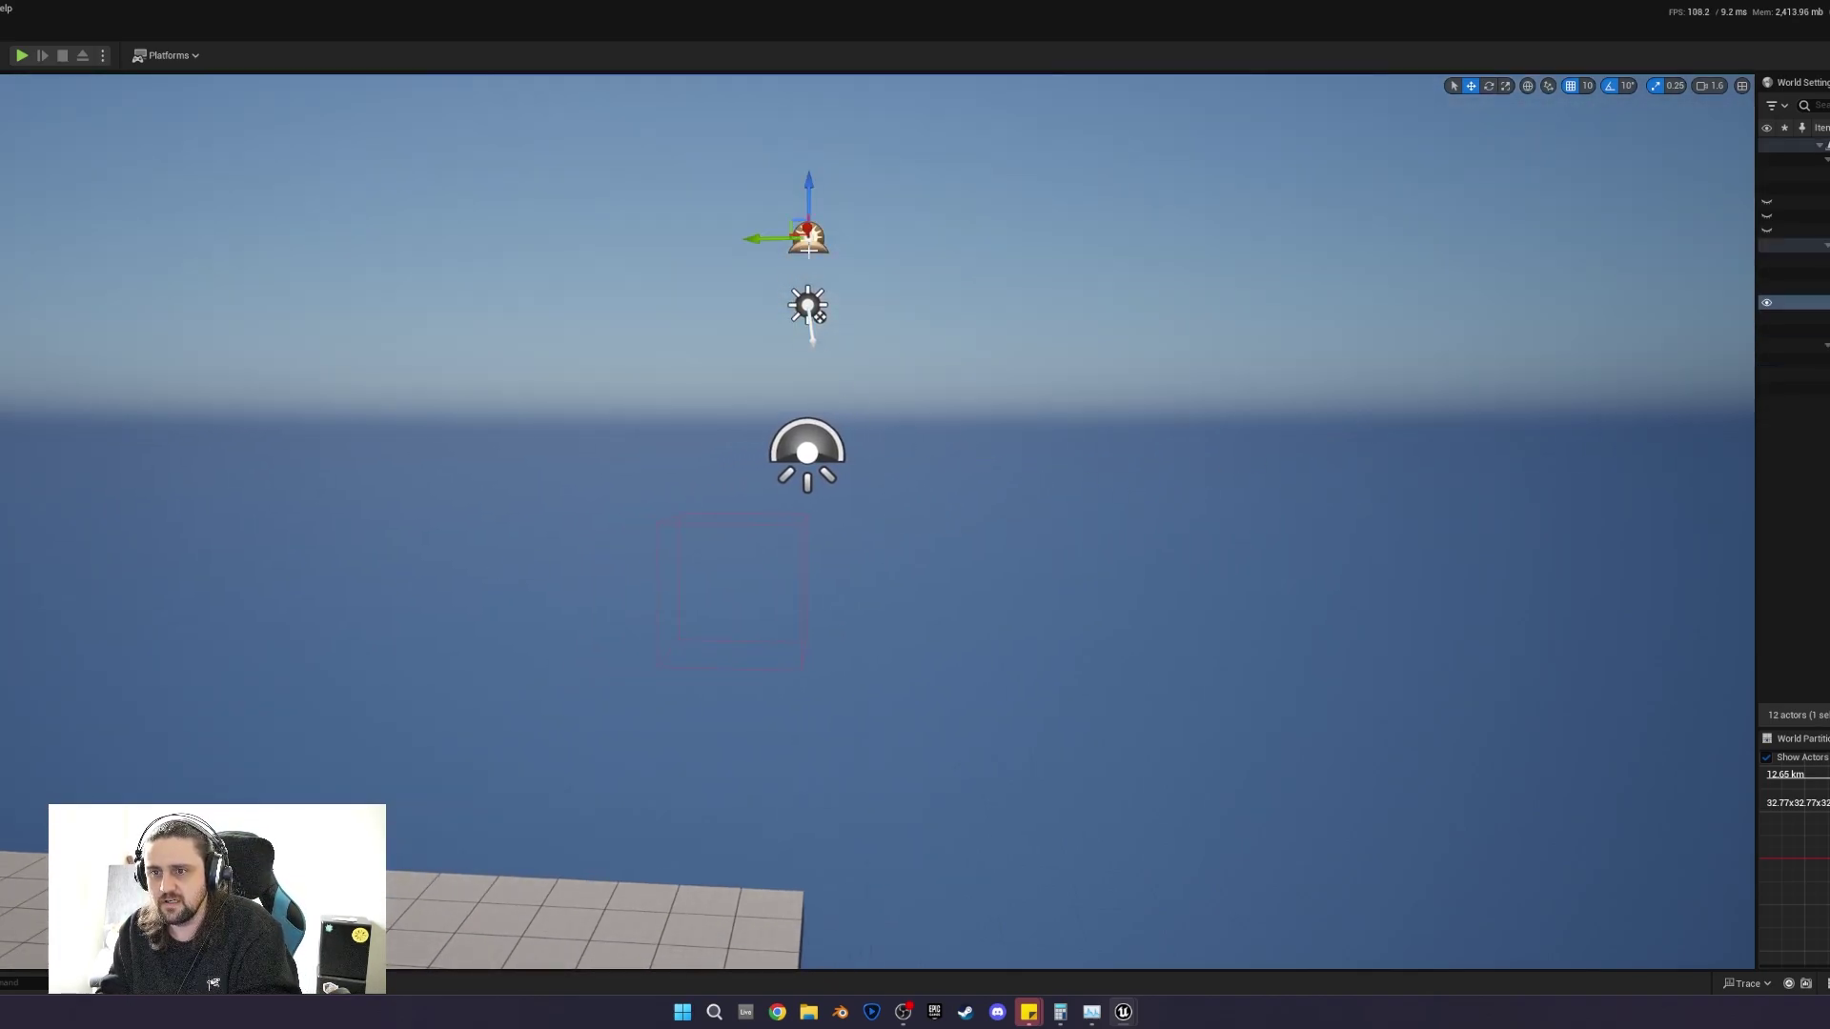
pyautogui.press('Delete')
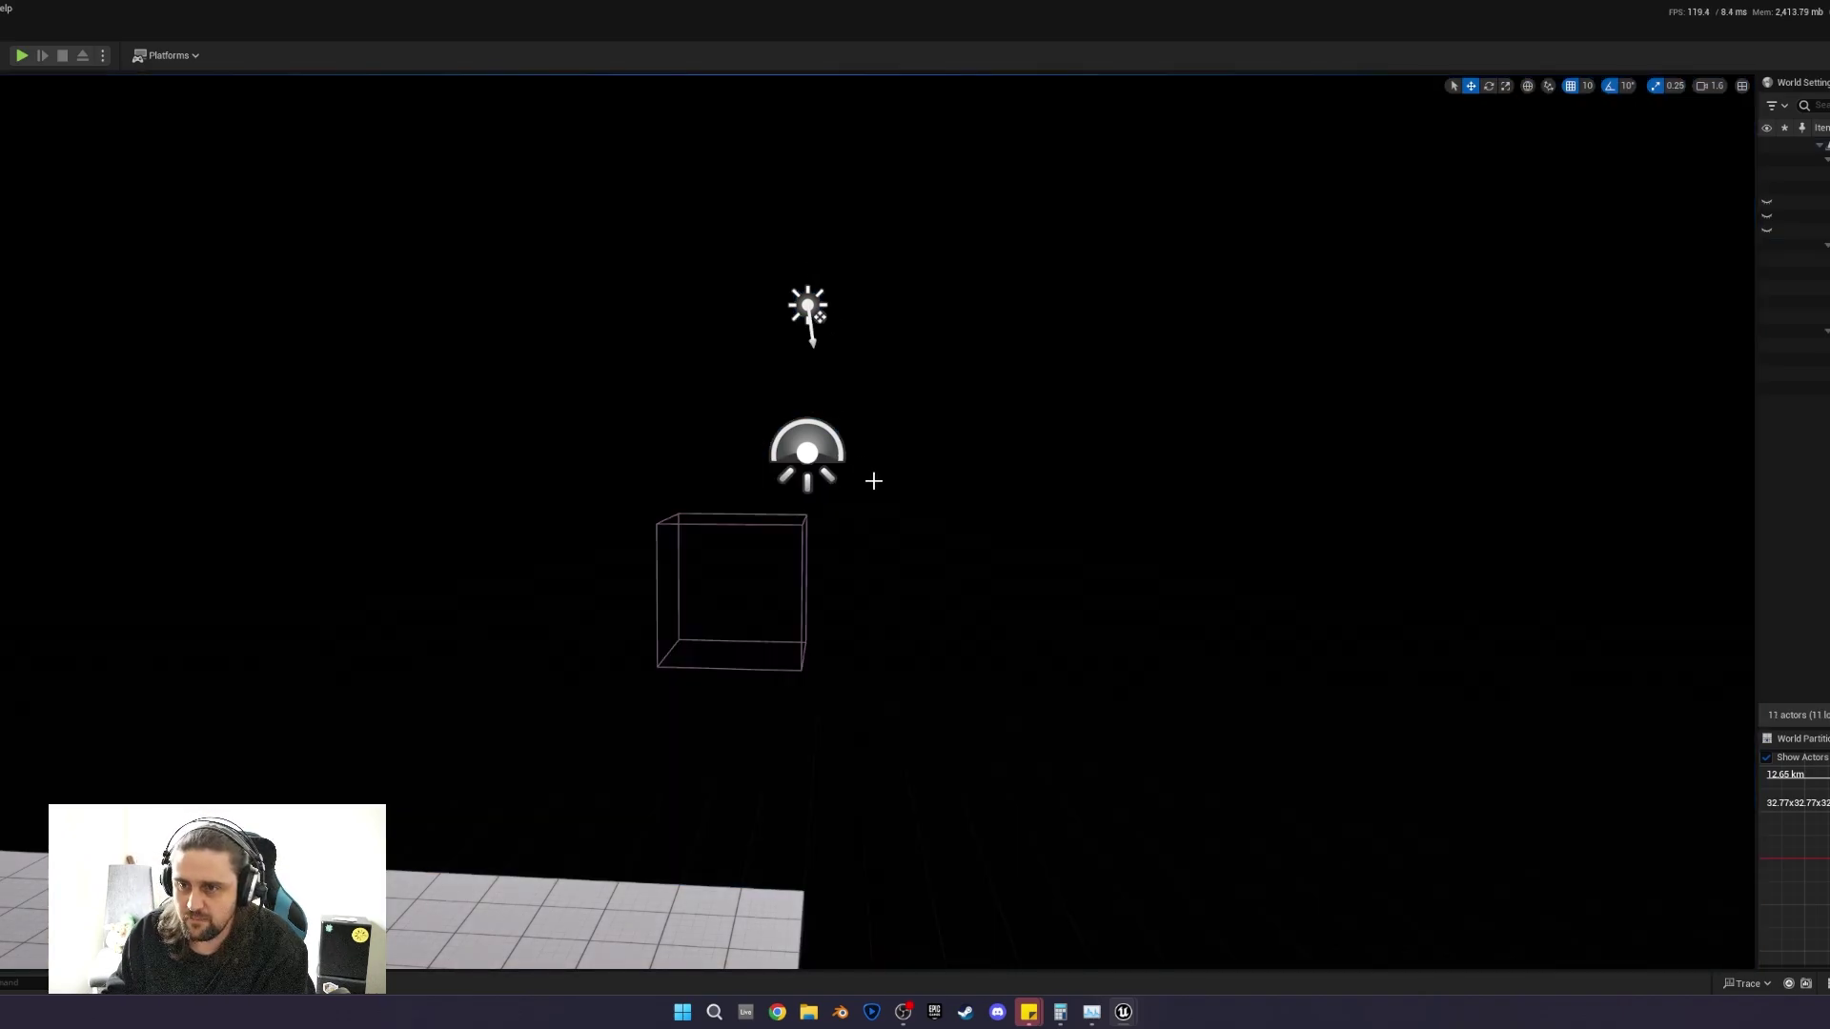
# Check the remaining light actors and player start near the floor, leaving them in place.
pyautogui.click(801, 296)
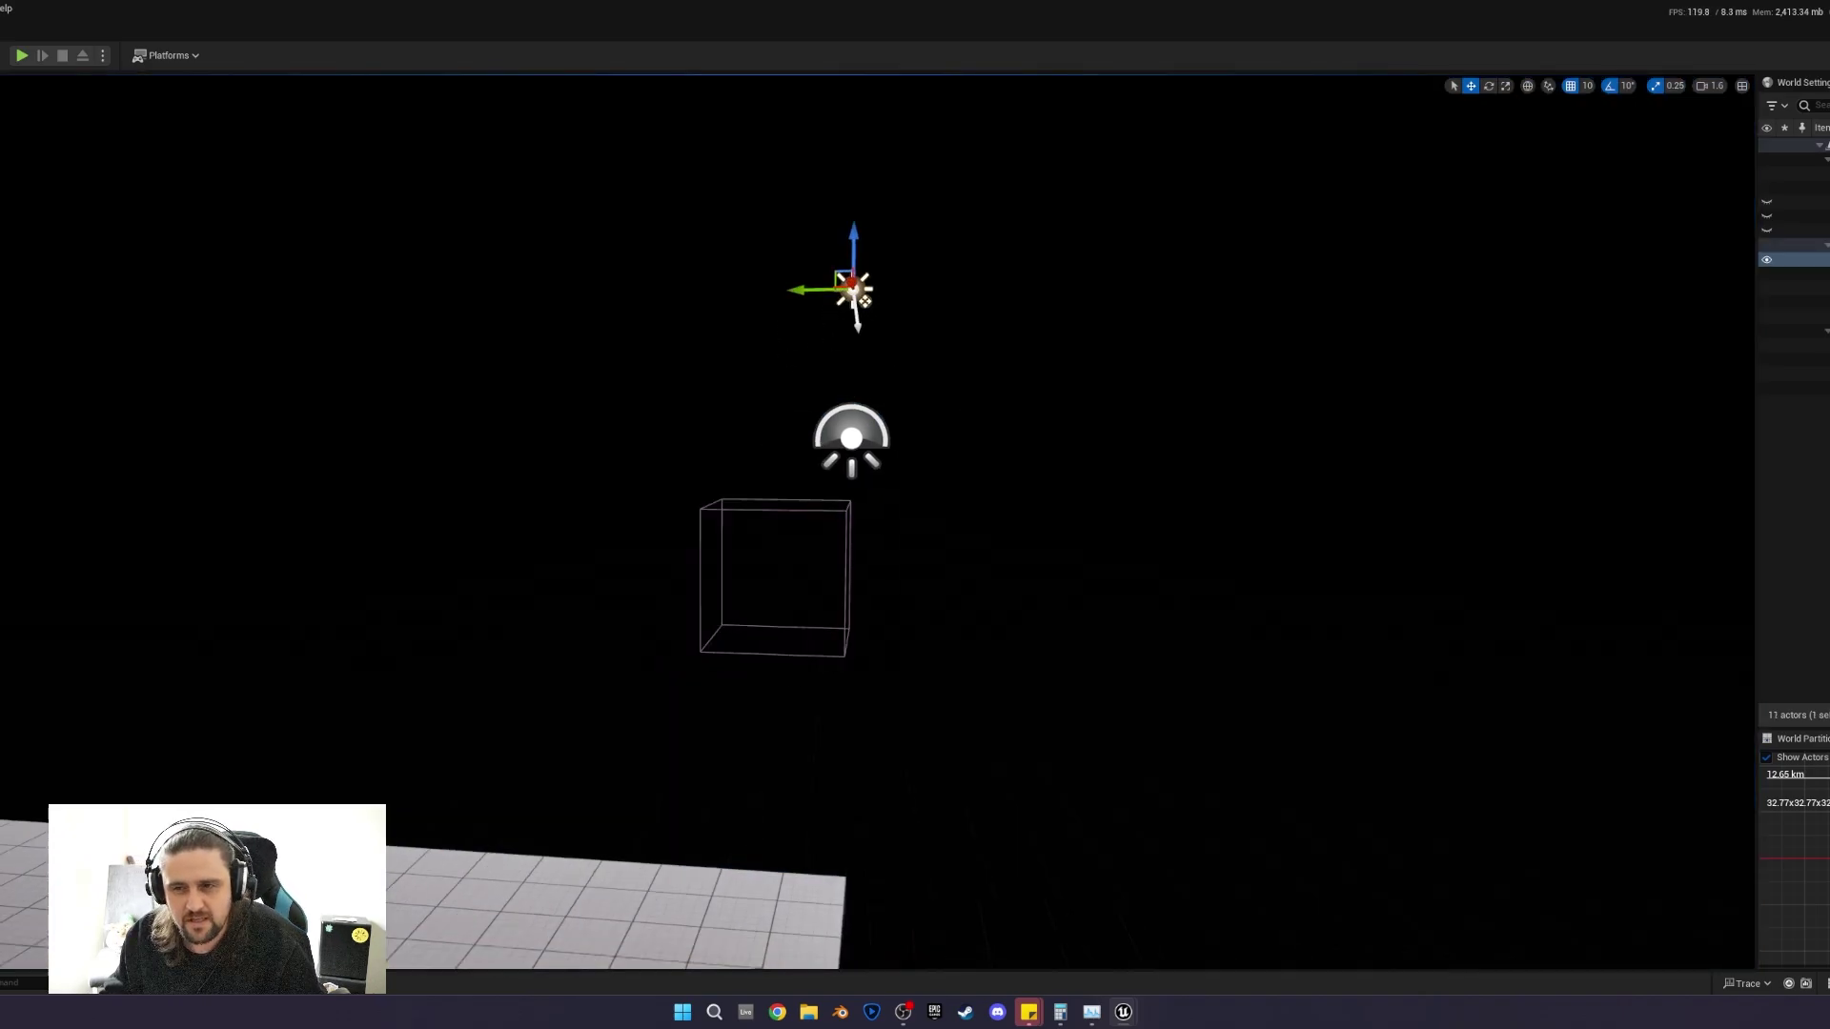
pyautogui.moveTo(787, 315); pyautogui.dragTo(1062, 400, button='right')
pyautogui.click(961, 433)
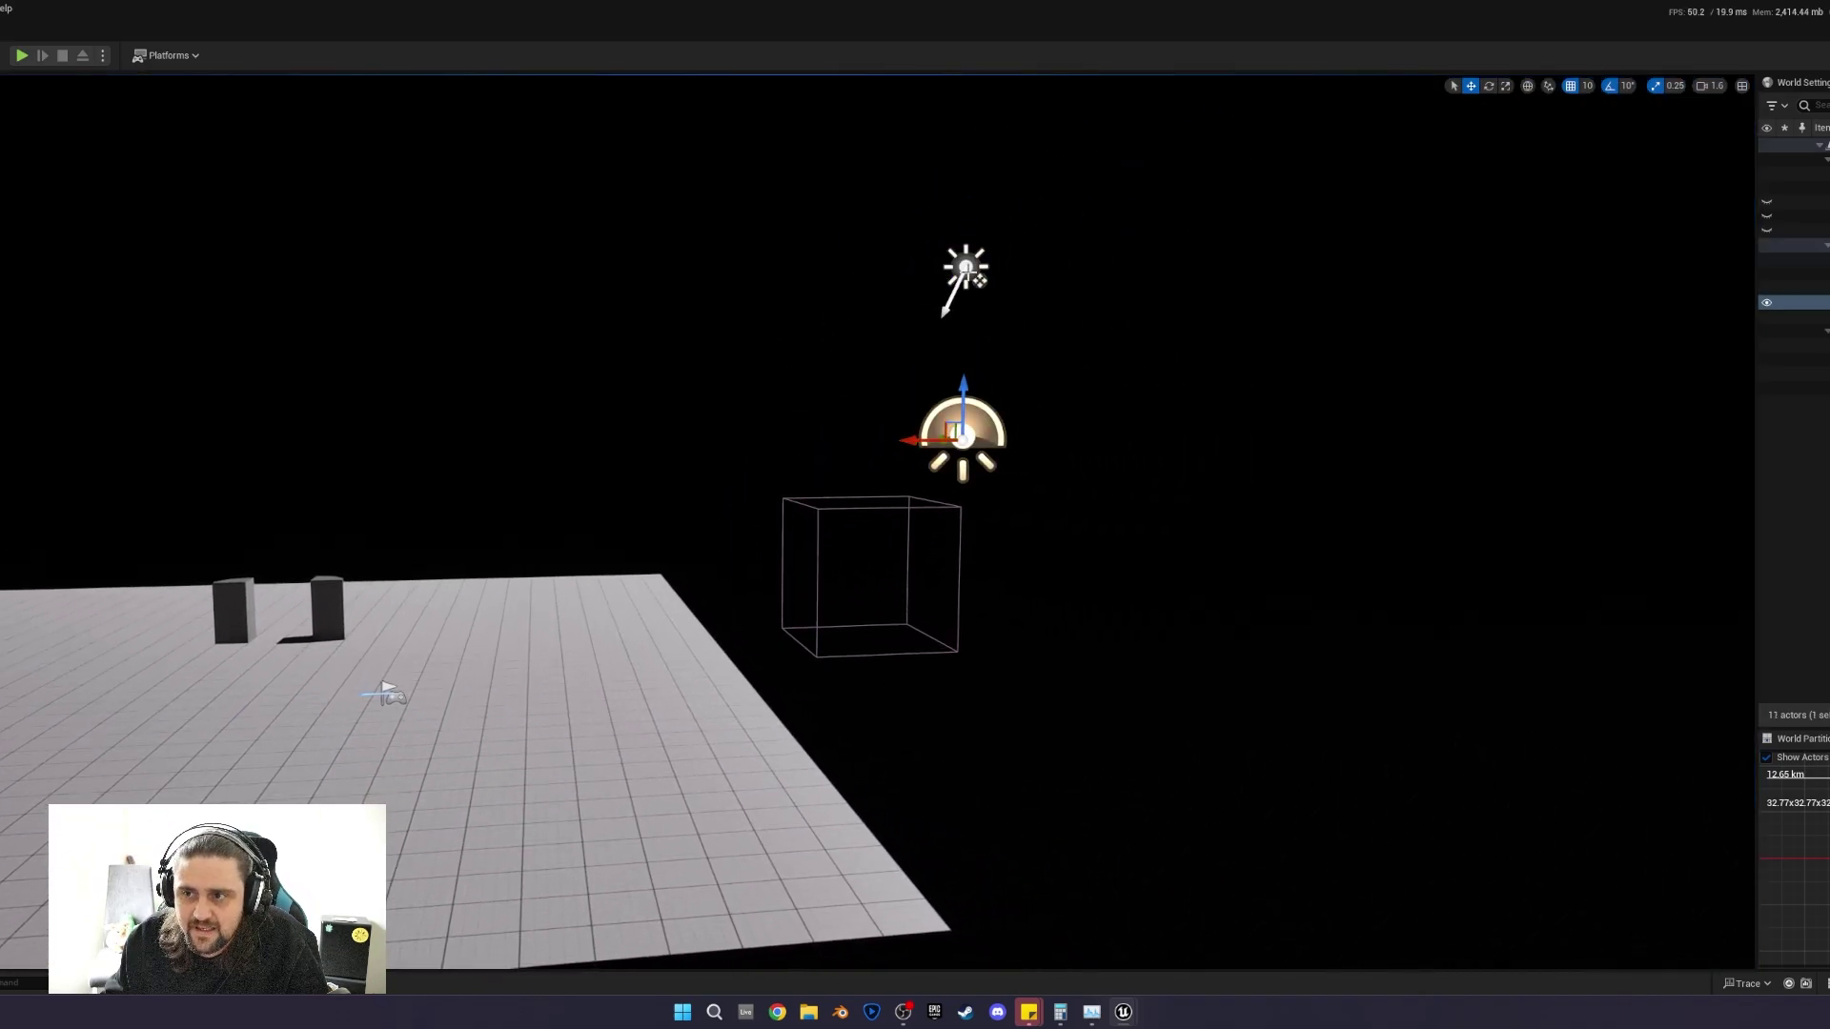
pyautogui.click(965, 270)
pyautogui.moveTo(965, 270); pyautogui.dragTo(800, 514, button='right')
pyautogui.click(776, 551)
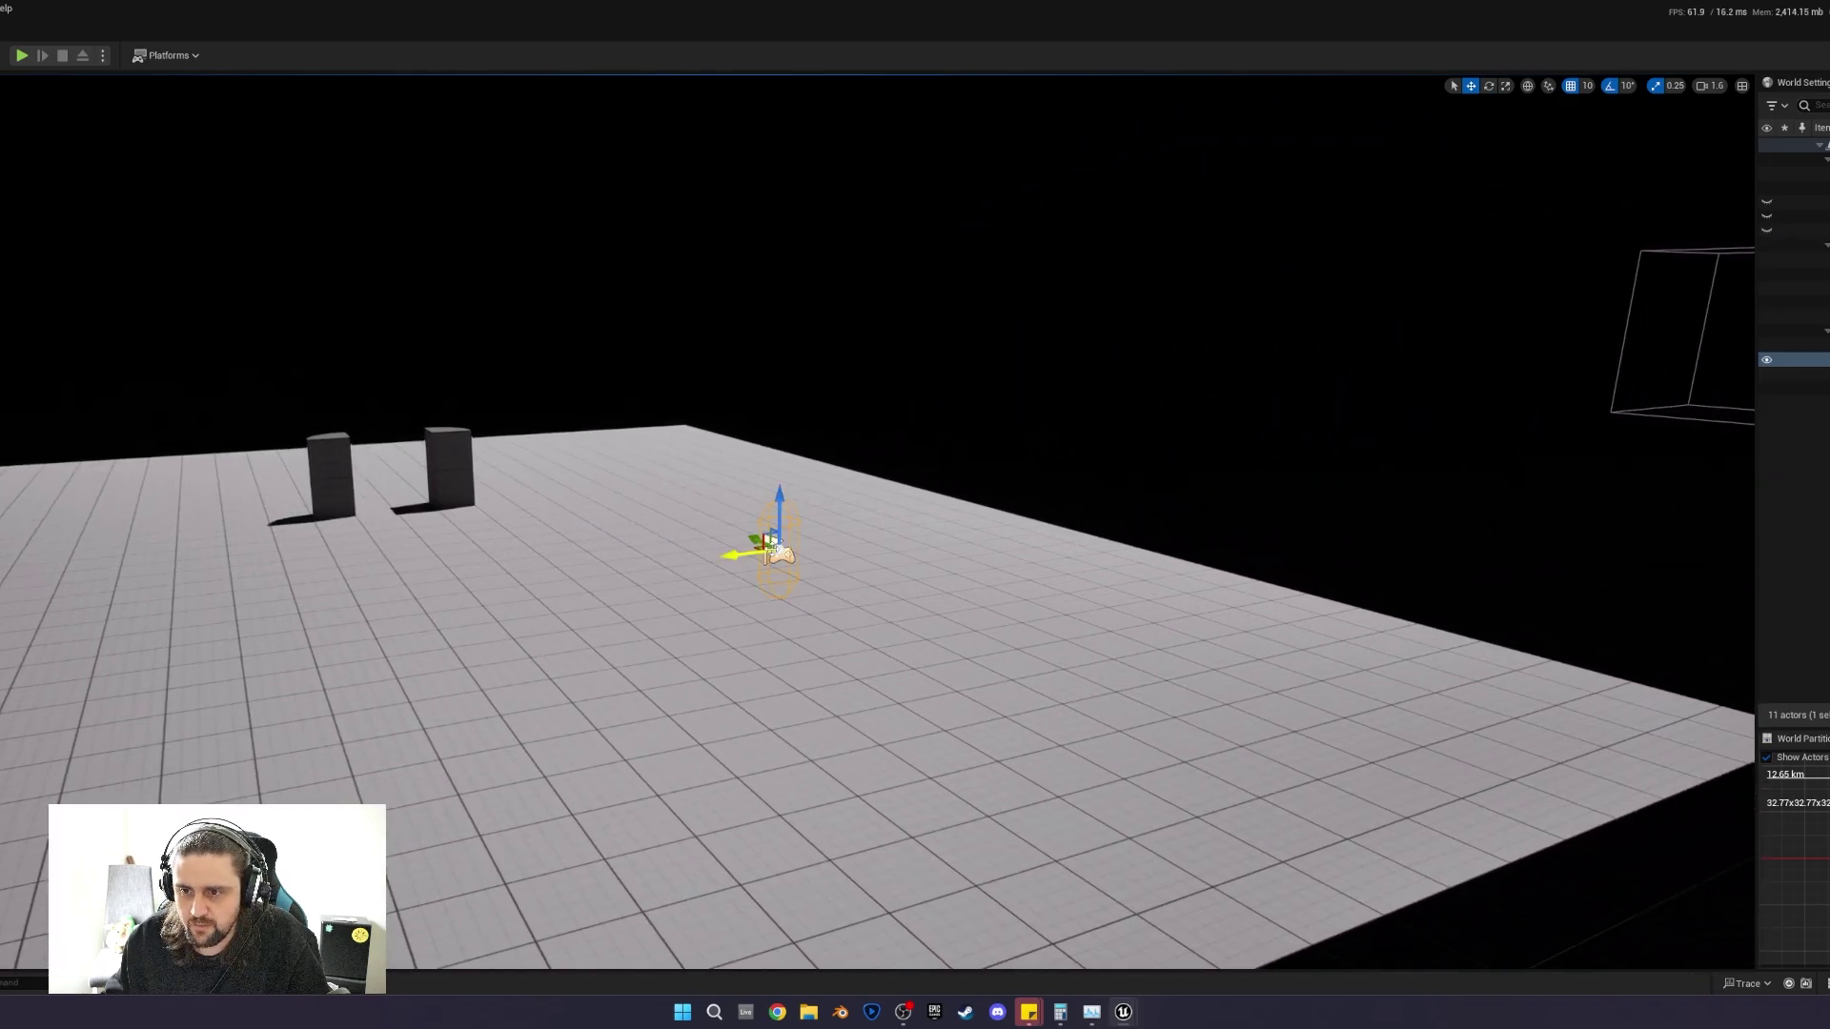
pyautogui.press('Escape')
pyautogui.moveTo(833, 449); pyautogui.dragTo(953, 453, button='right')
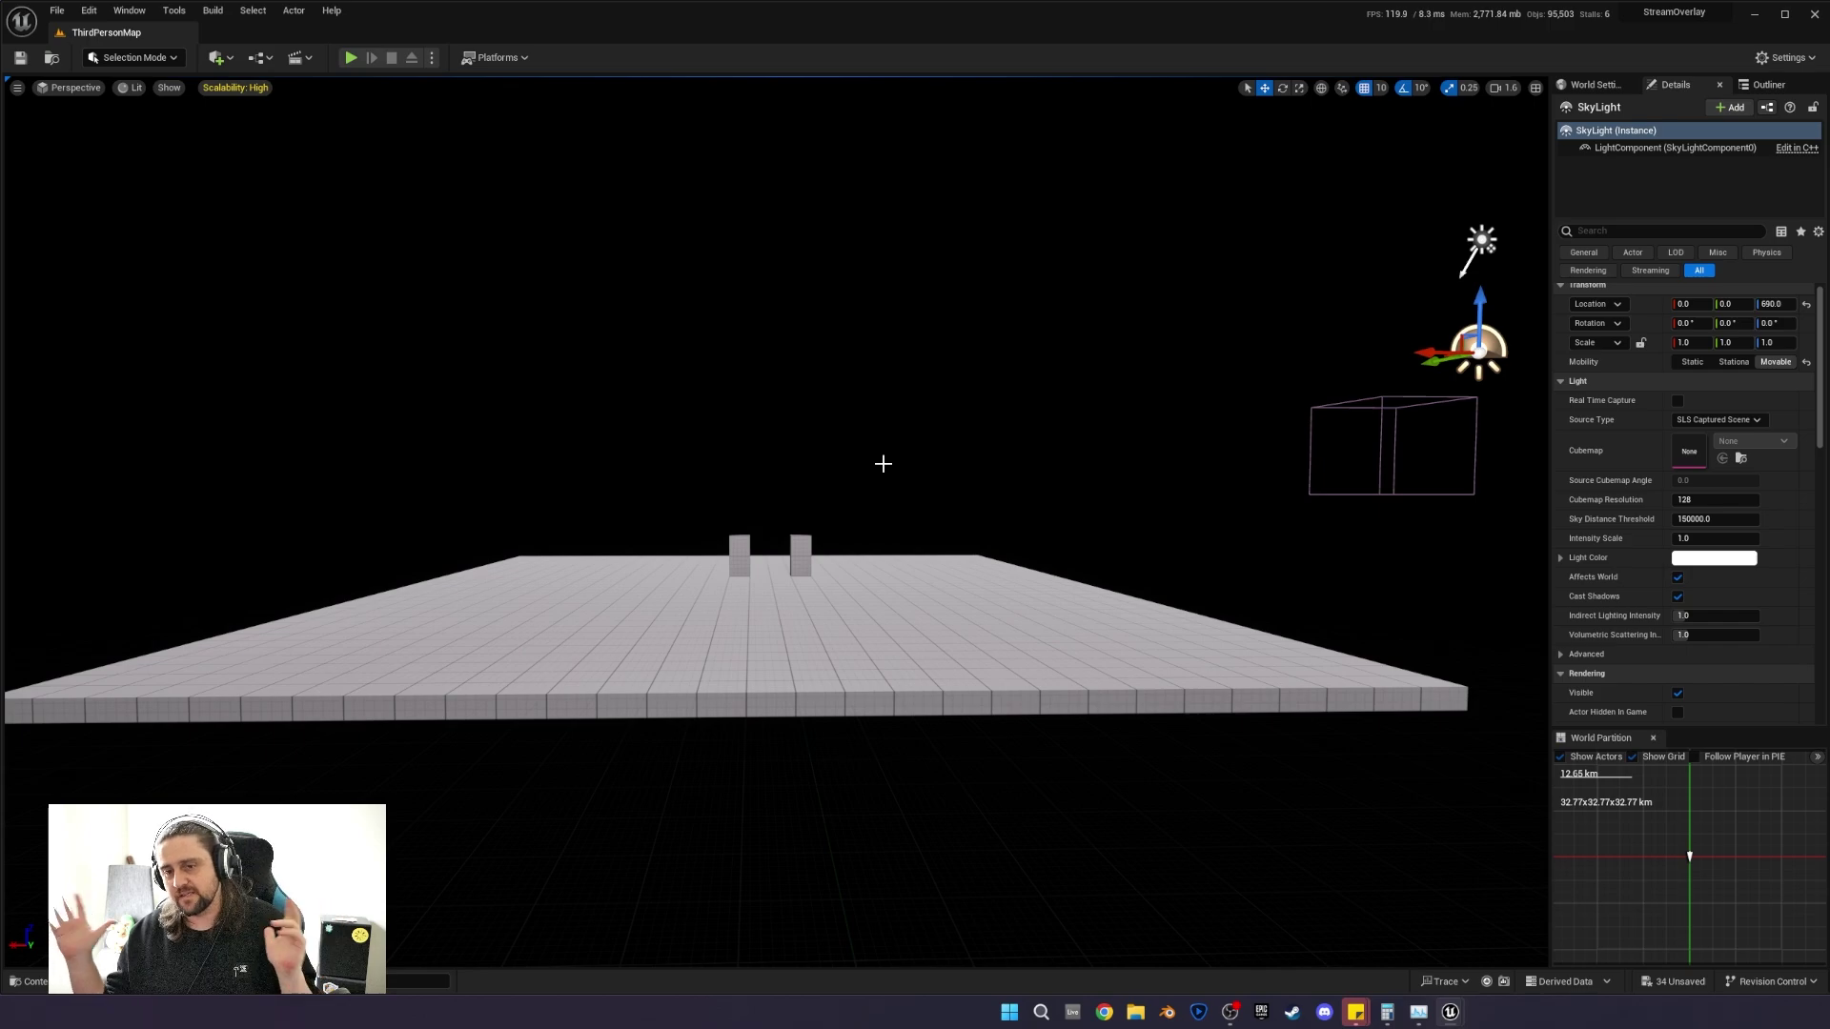
# Place a Camera Actor and rotate it 90° to face the pillars.
pyautogui.click(220, 57)
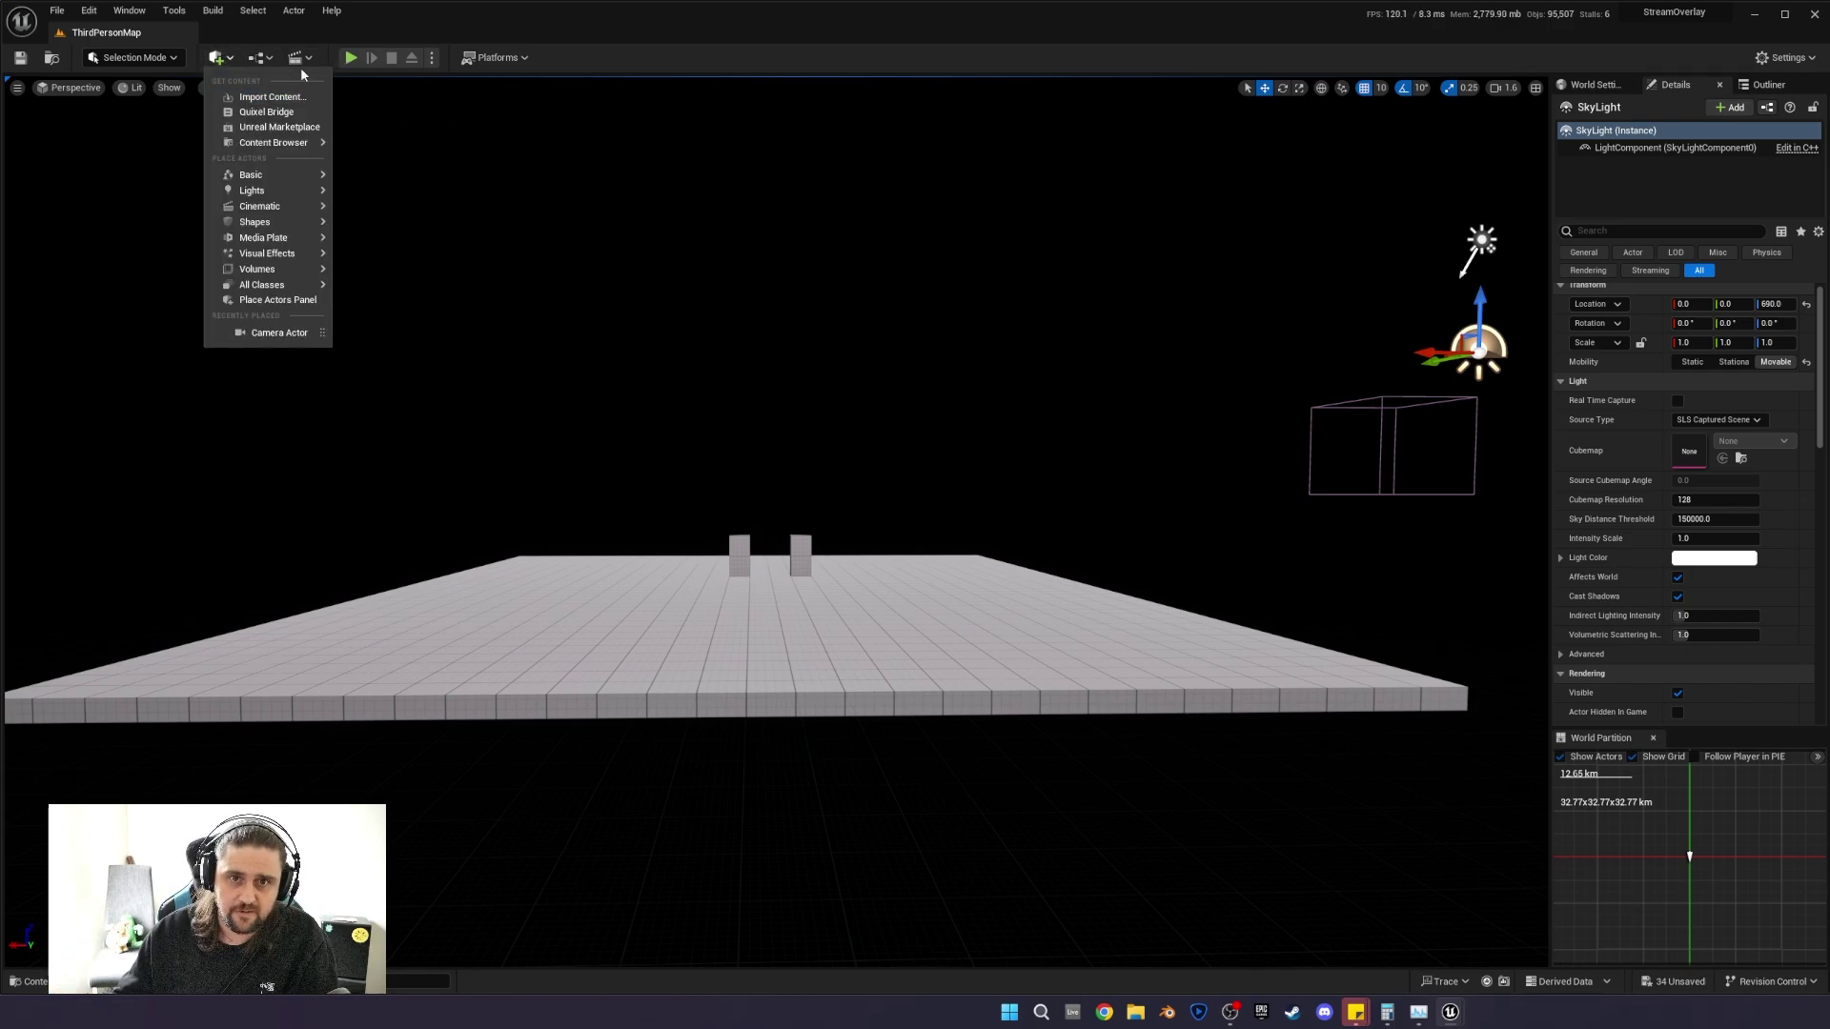
pyautogui.write('camera acto')
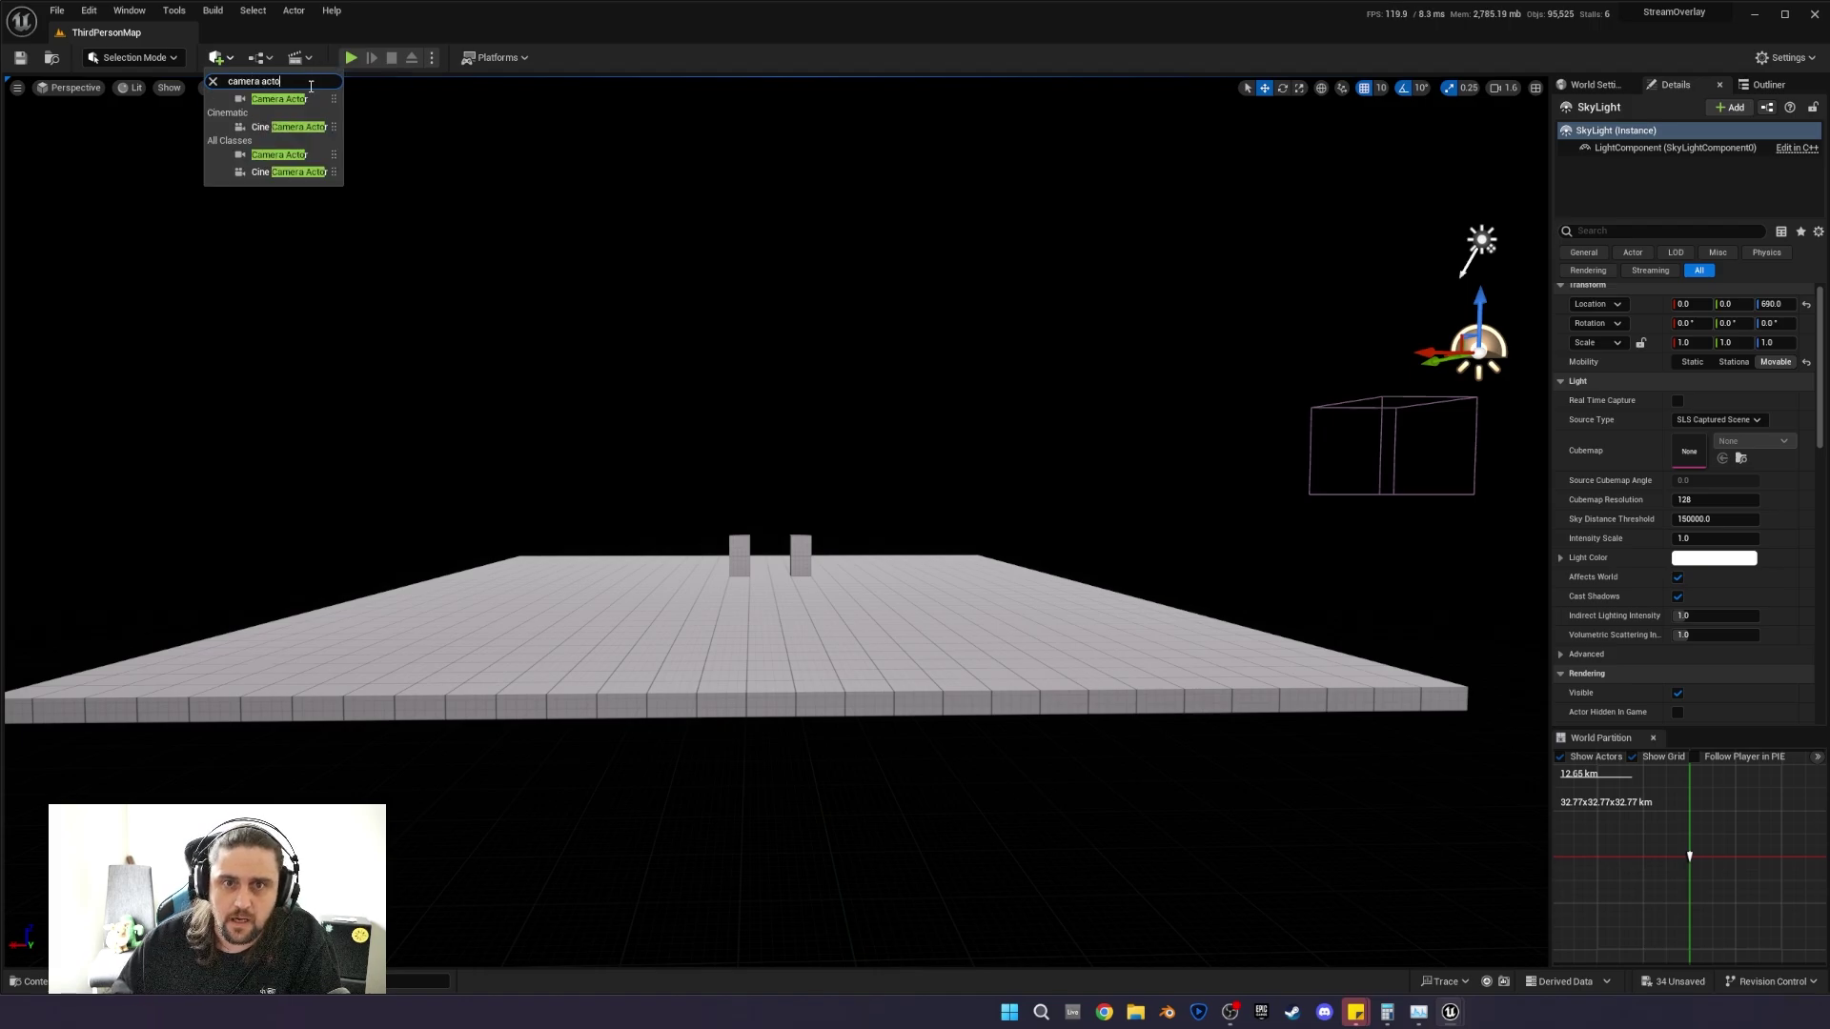
pyautogui.click(278, 100)
pyautogui.press('e')
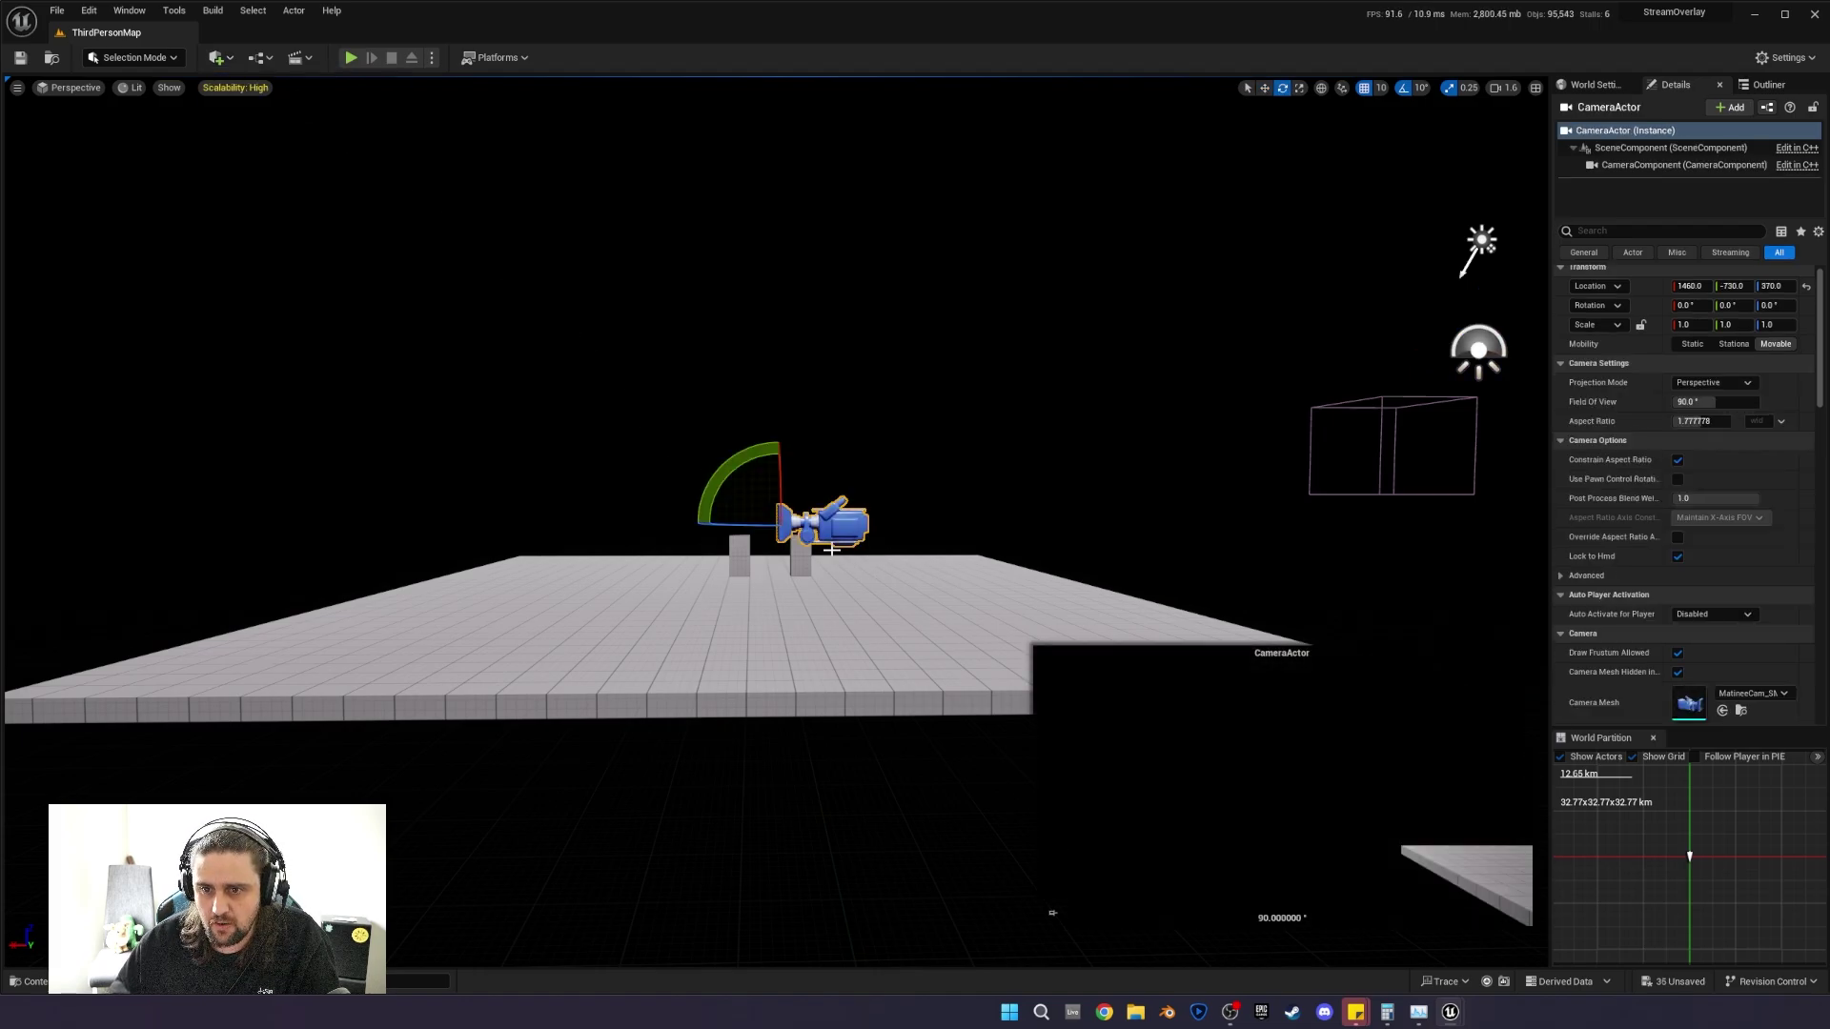
pyautogui.moveTo(831, 549); pyautogui.dragTo(590, 501, button='right')
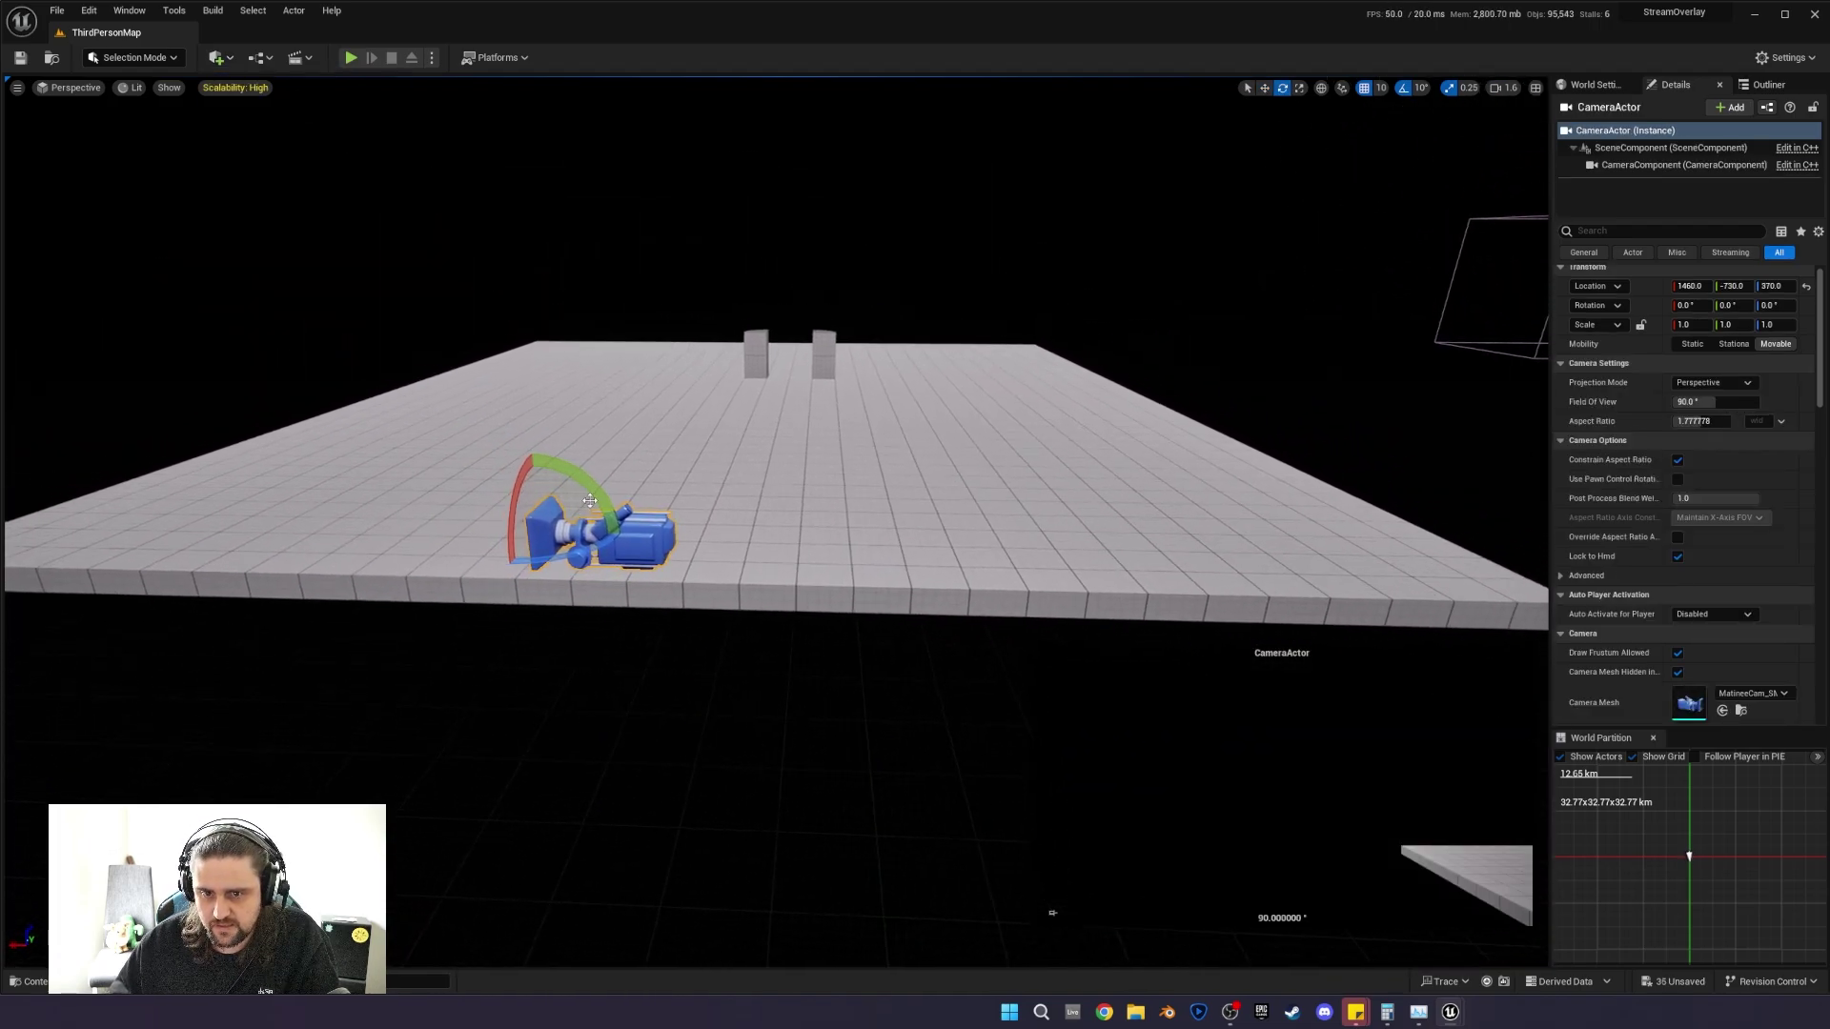
pyautogui.moveTo(590, 501); pyautogui.dragTo(562, 522)
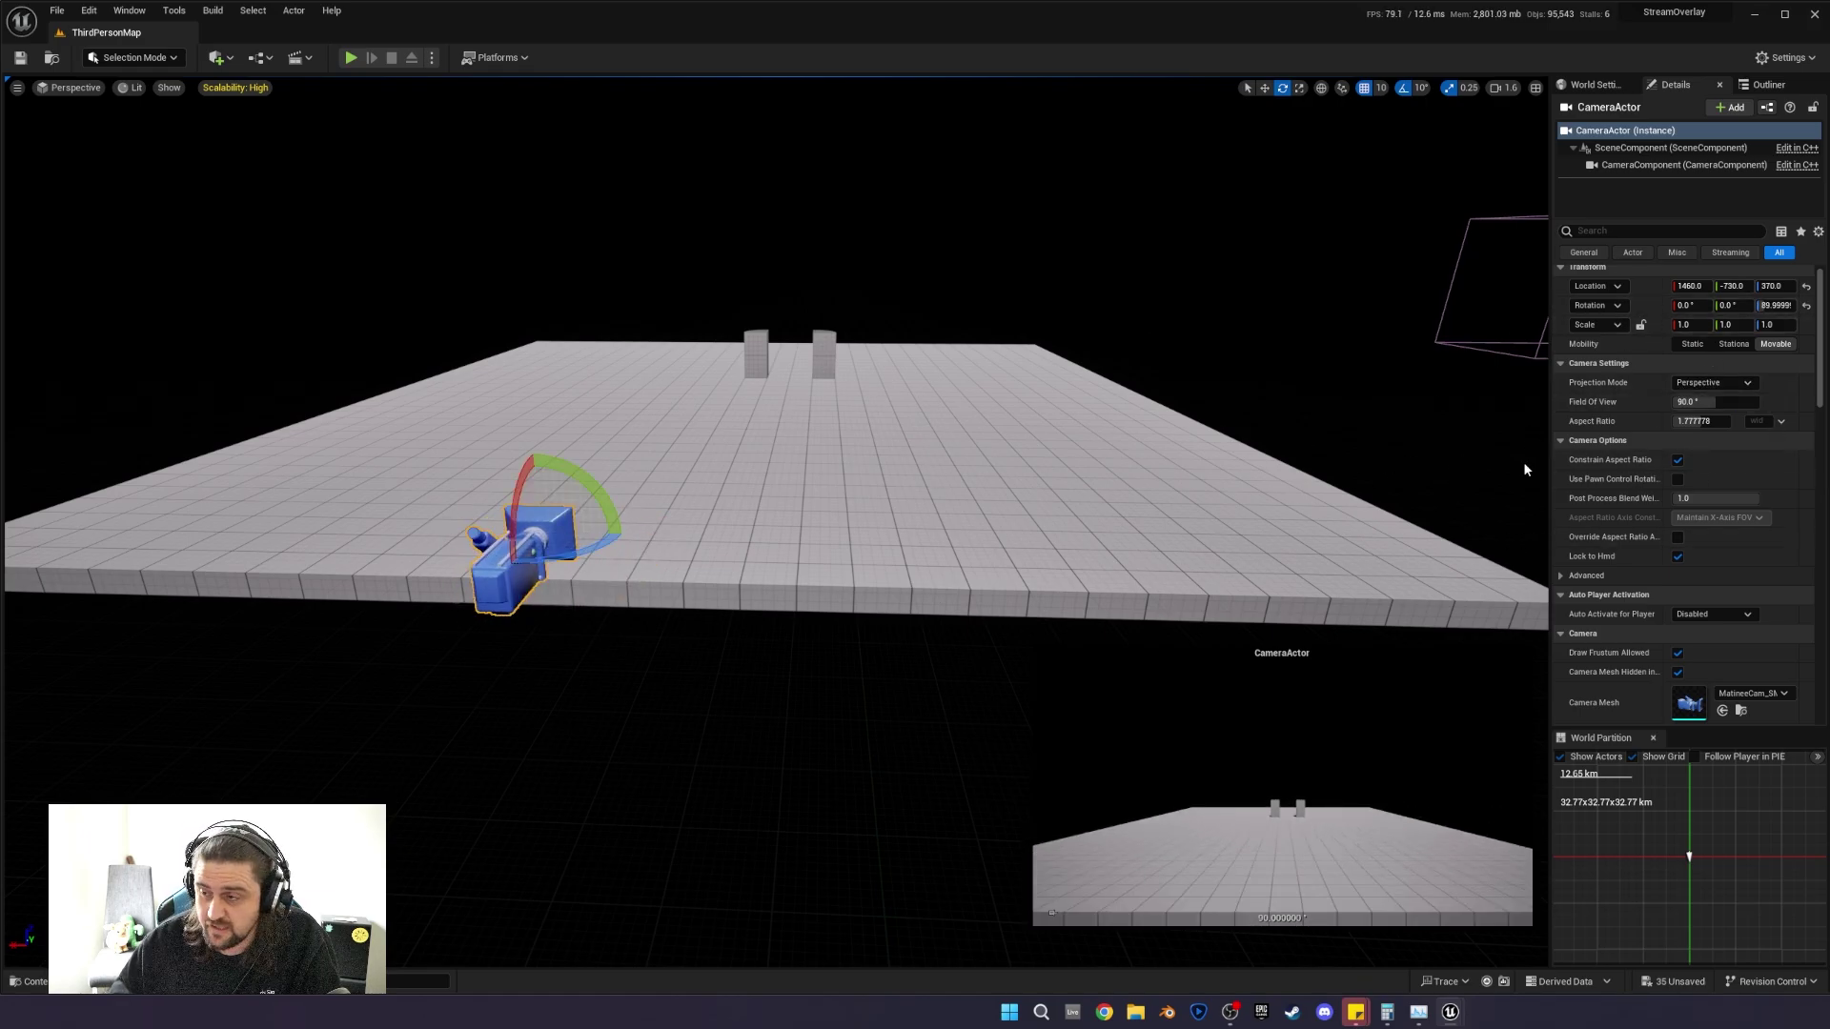
# Make the camera orthographic, widen its ortho view, and position it at Z 230.
pyautogui.click(1681, 381)
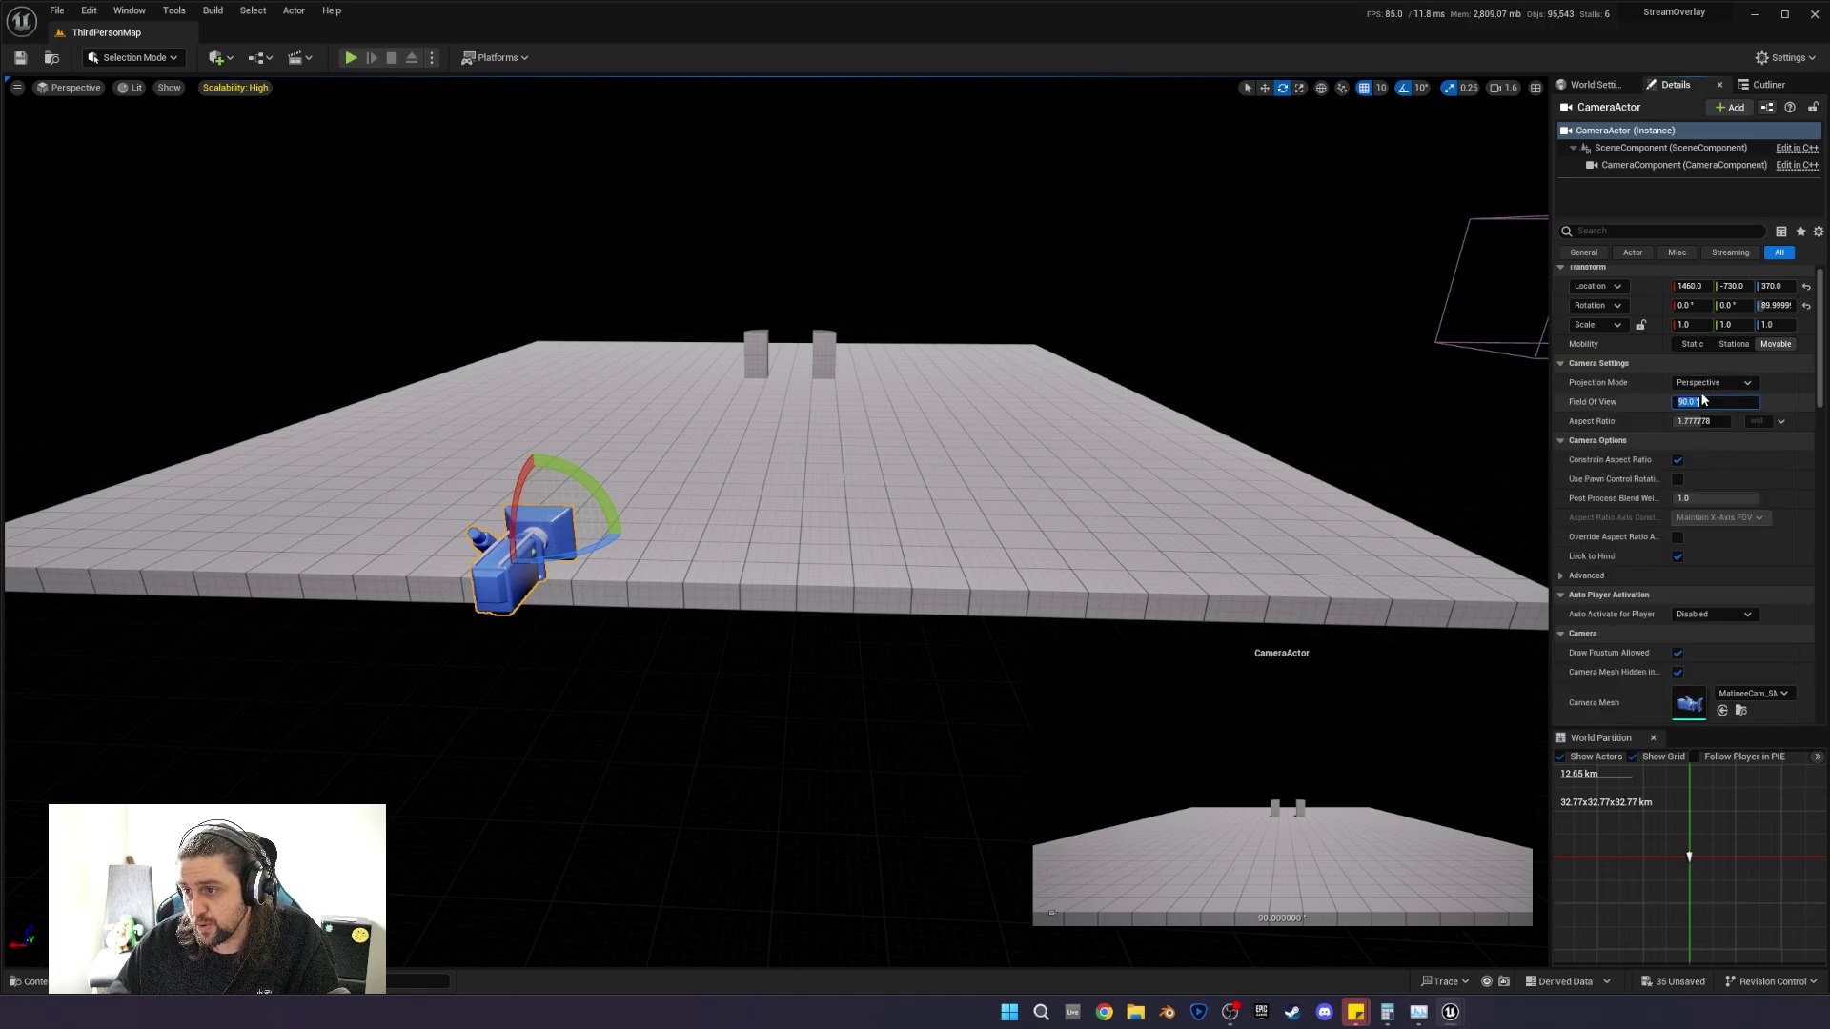
pyautogui.click(1706, 415)
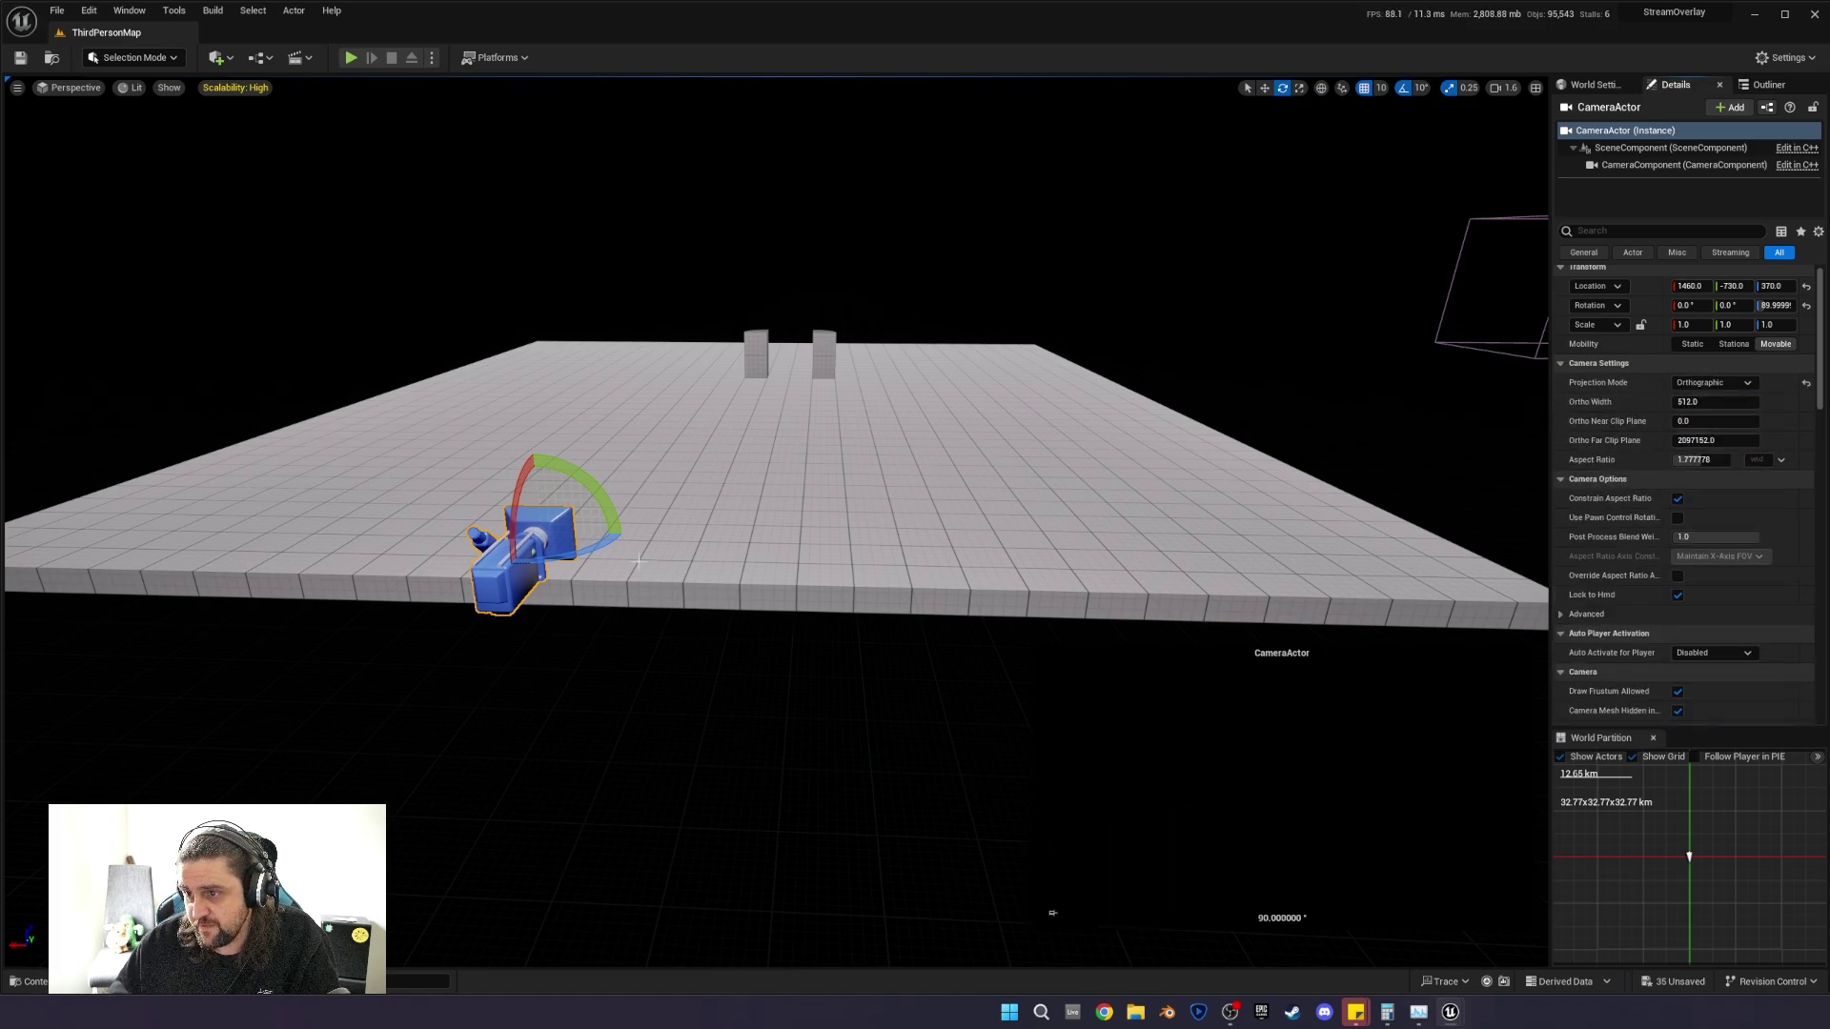
pyautogui.press('w')
pyautogui.moveTo(534, 476); pyautogui.dragTo(587, 851)
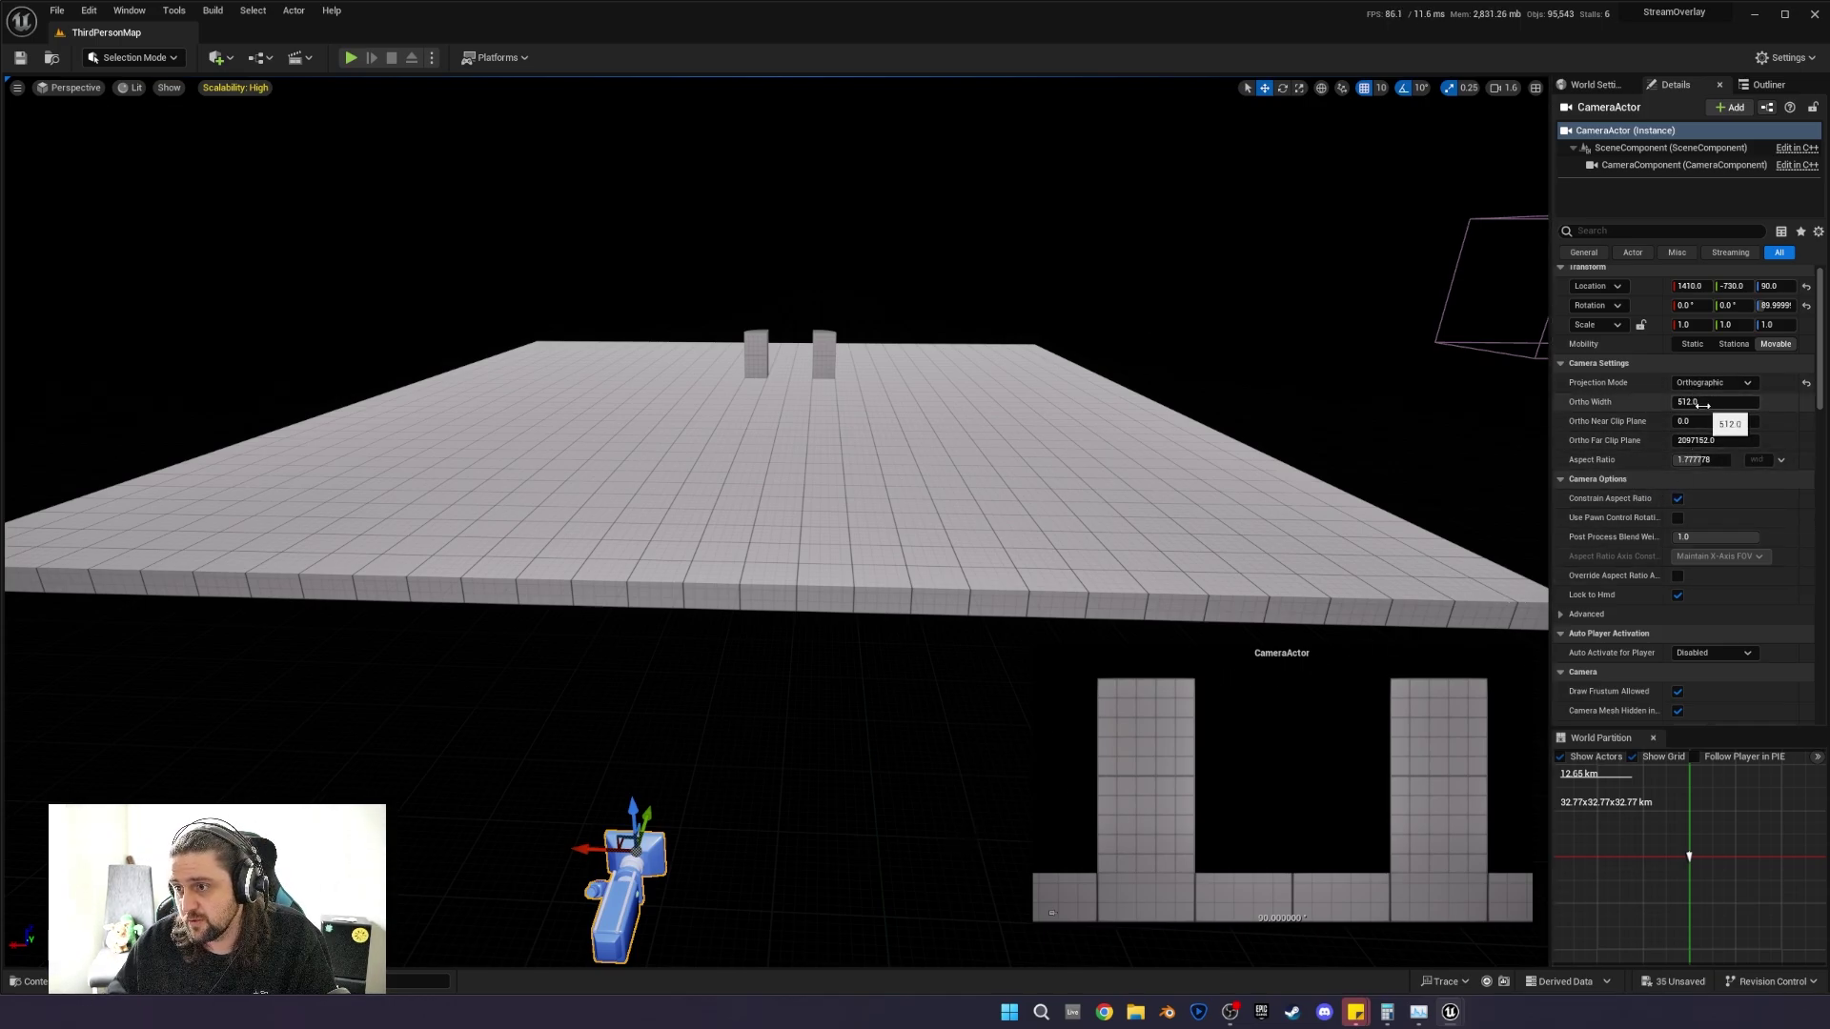
pyautogui.moveTo(1713, 404); pyautogui.dragTo(1820, 404)
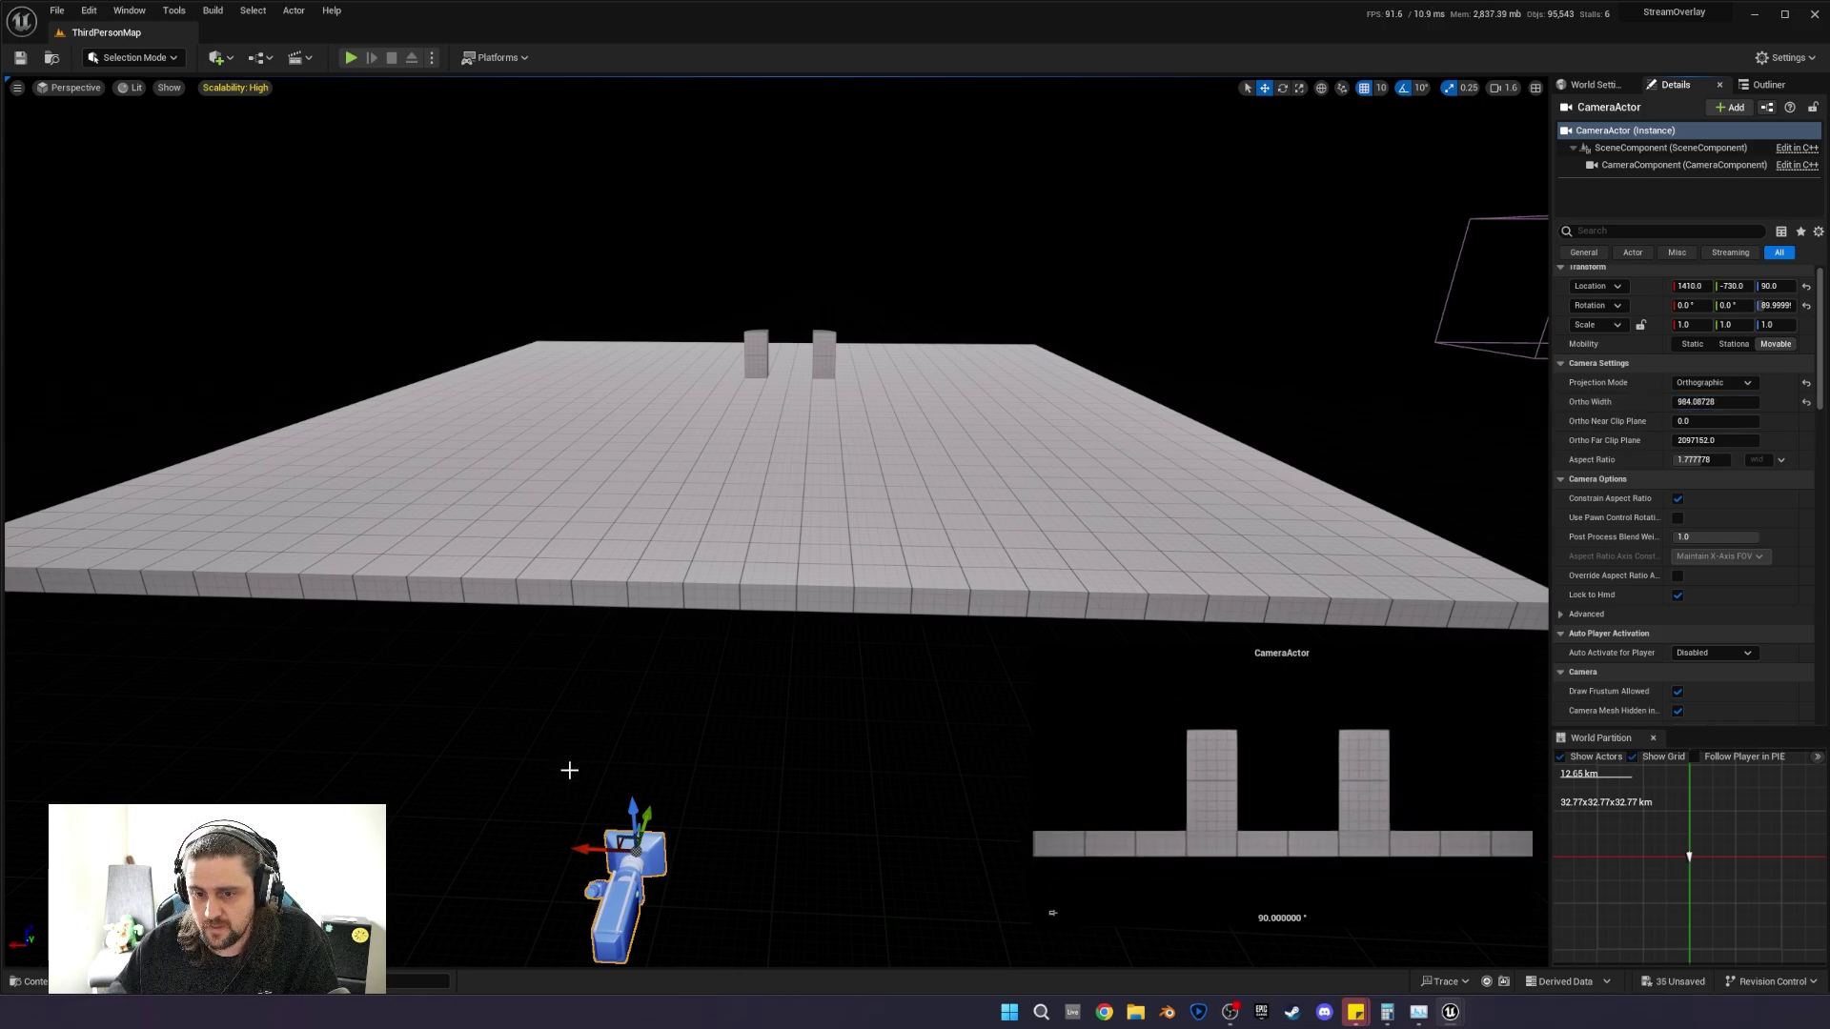
pyautogui.moveTo(631, 815); pyautogui.dragTo(664, 661)
# Set the camera's Auto Activate for Player to Player 0.
pyautogui.moveTo(916, 464); pyautogui.dragTo(1024, 441, button='right')
pyautogui.scroll(-3, 1699, 540)
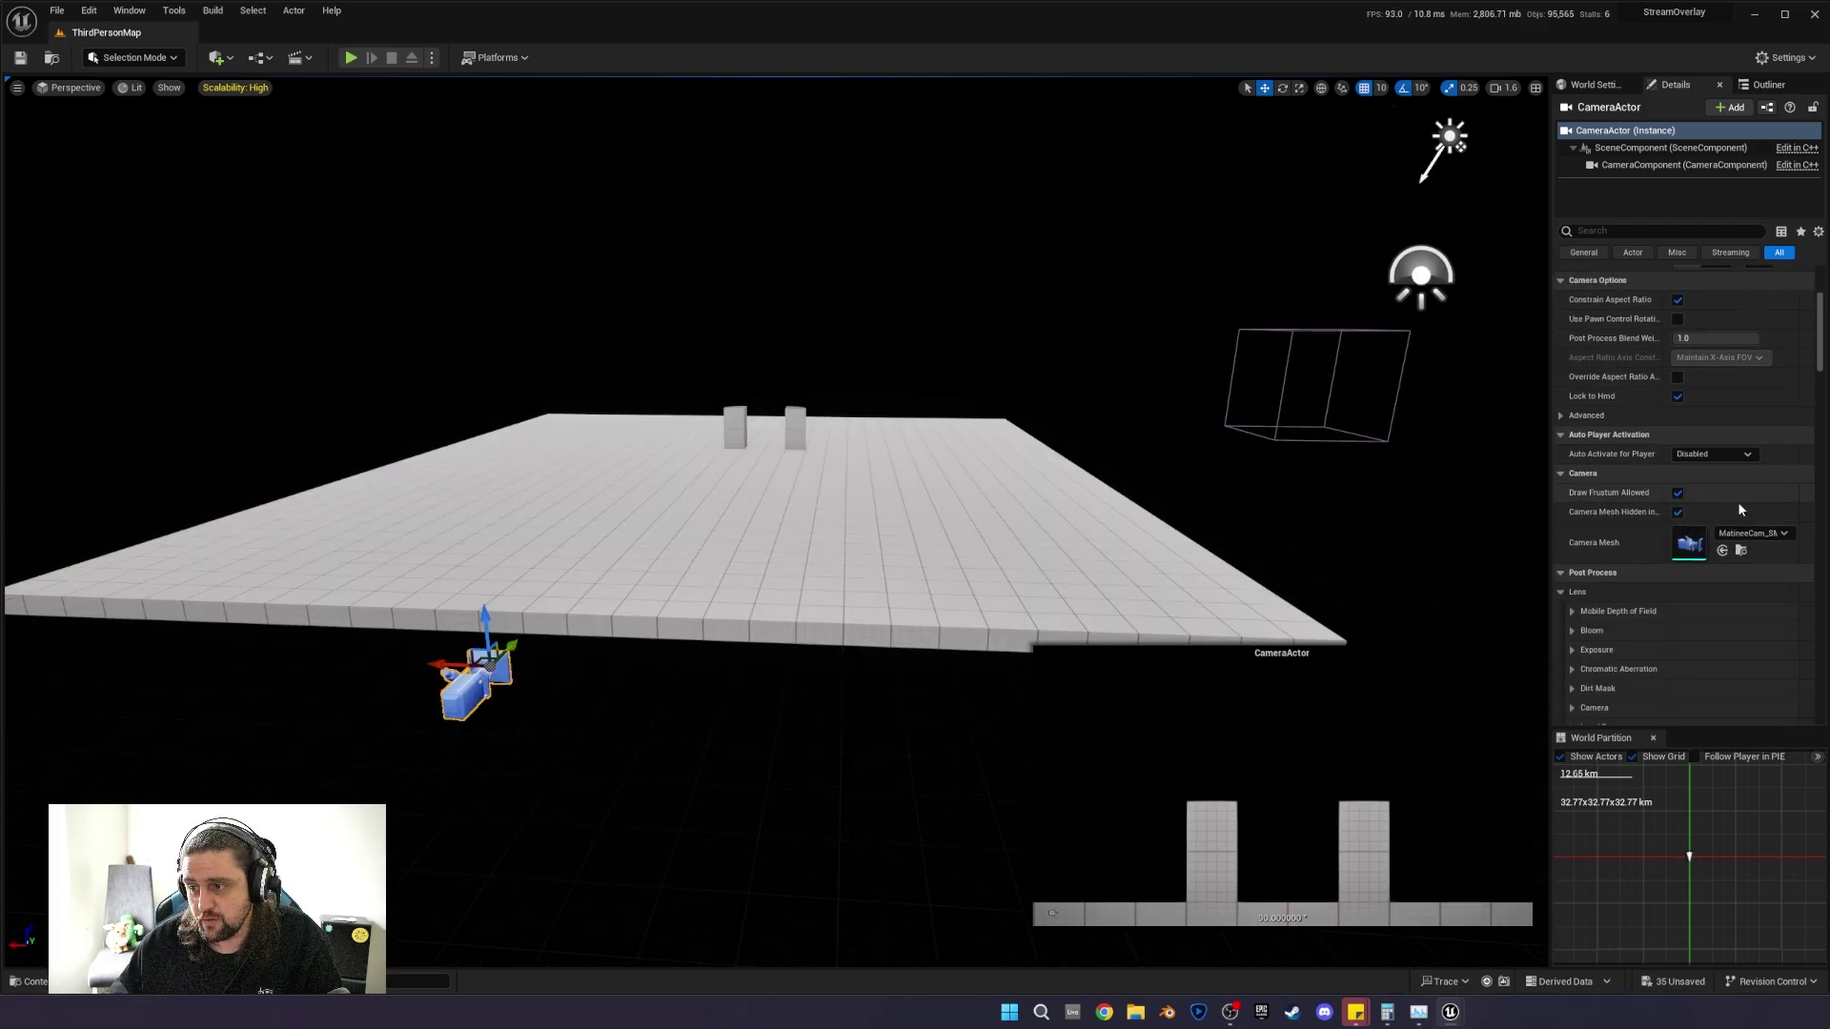
pyautogui.scroll(3, 1633, 490)
pyautogui.scroll(1, 1632, 486)
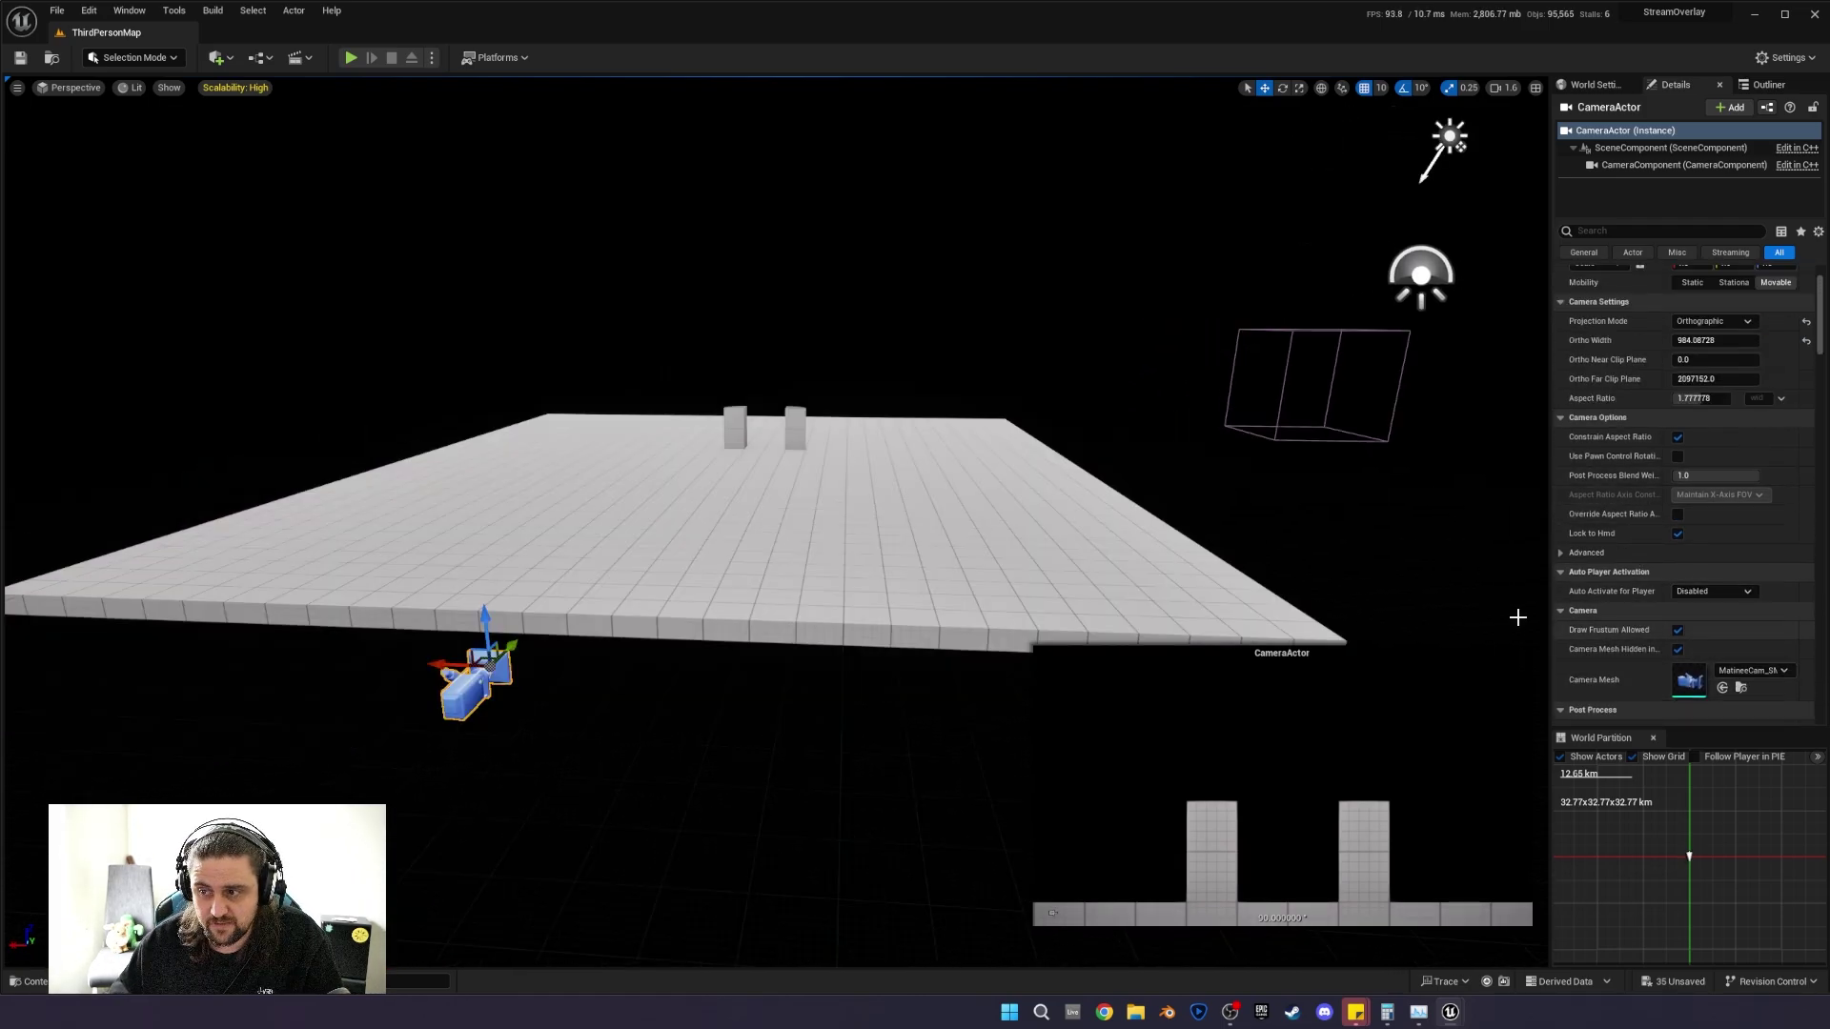
pyautogui.click(1744, 592)
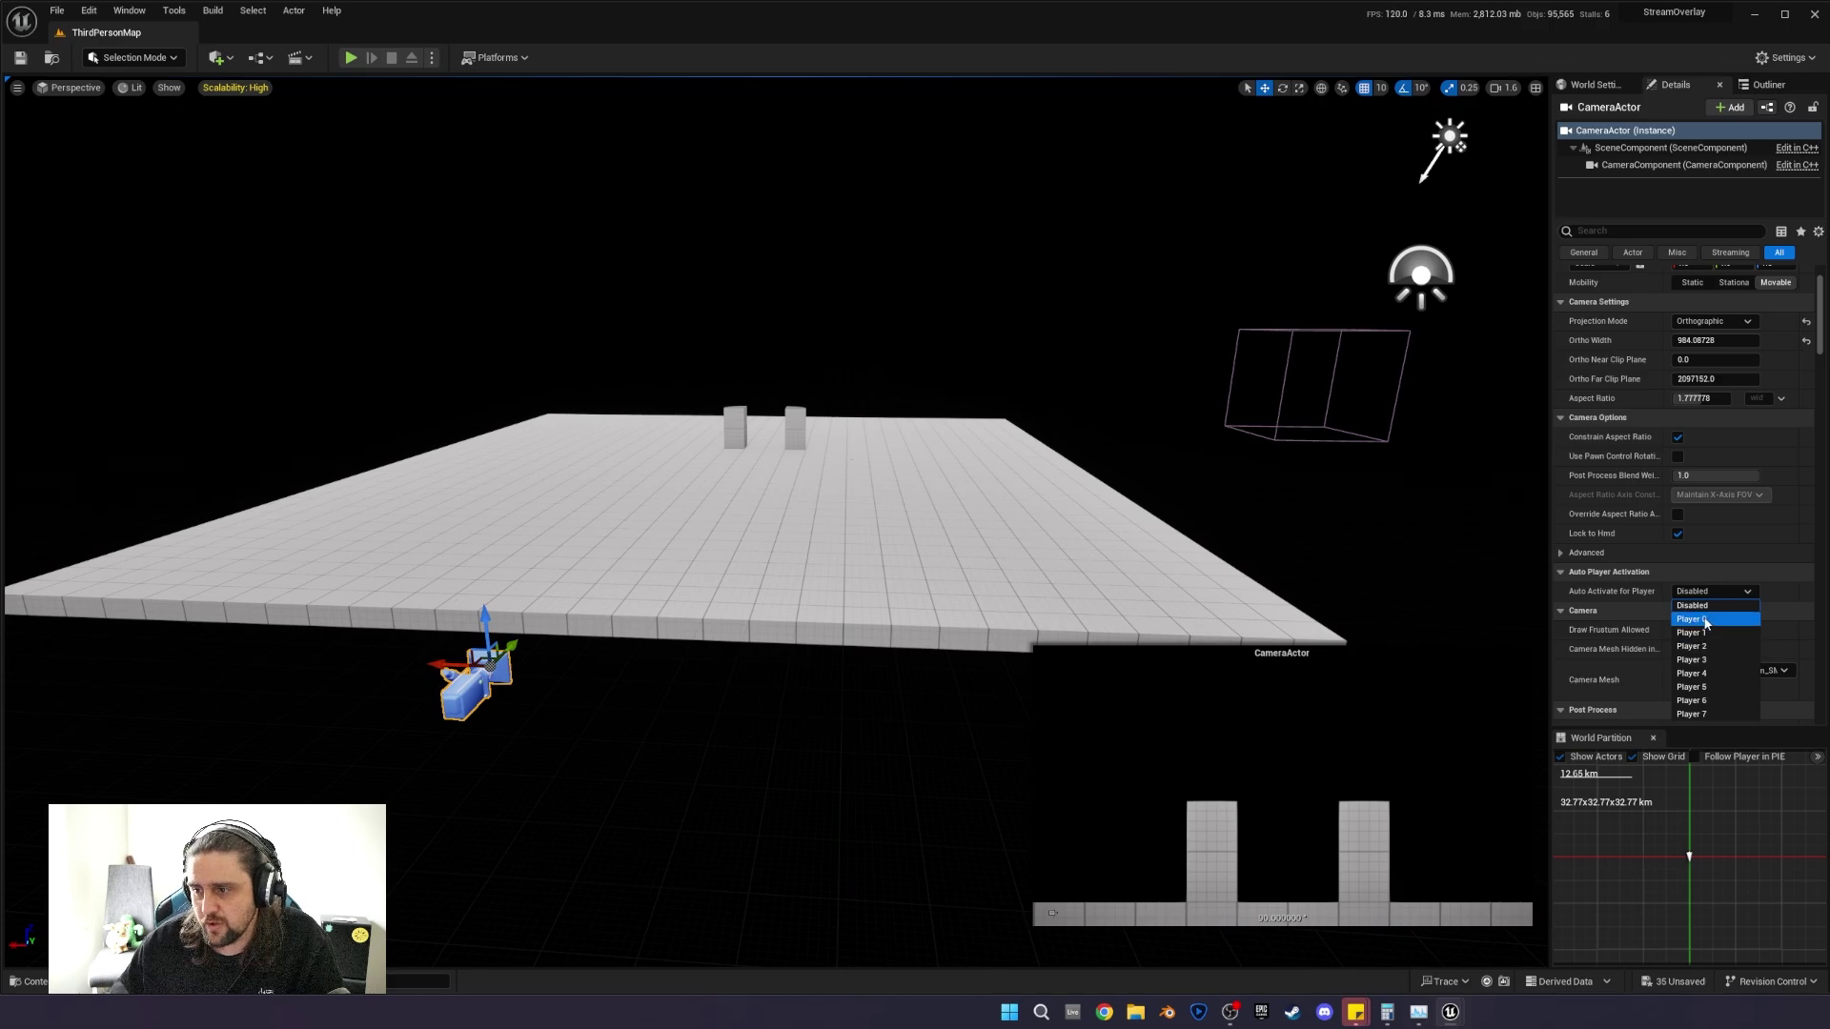
pyautogui.scroll(1, 1702, 619)
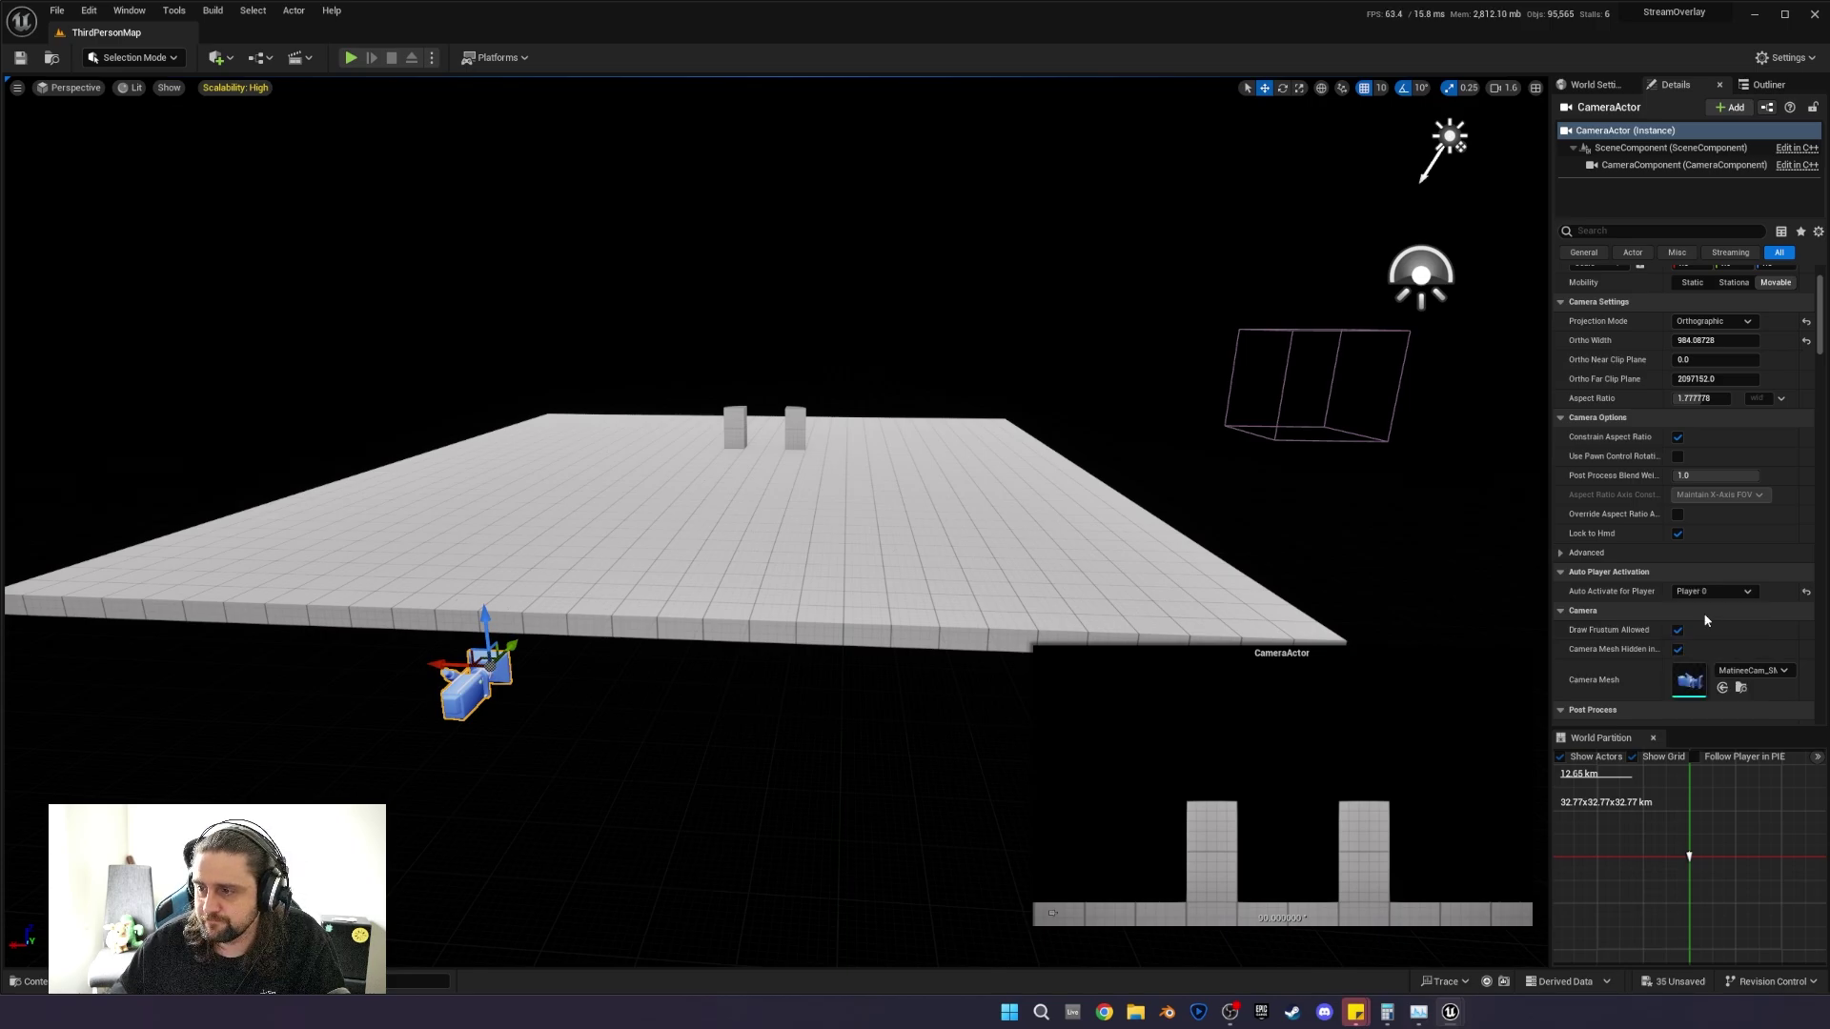
pyautogui.moveTo(990, 368); pyautogui.dragTo(990, 368, button='right')
# Switch the Sky Light to SLS Specified Cubemap and assign GrayTextureCube.
pyautogui.click(1044, 346)
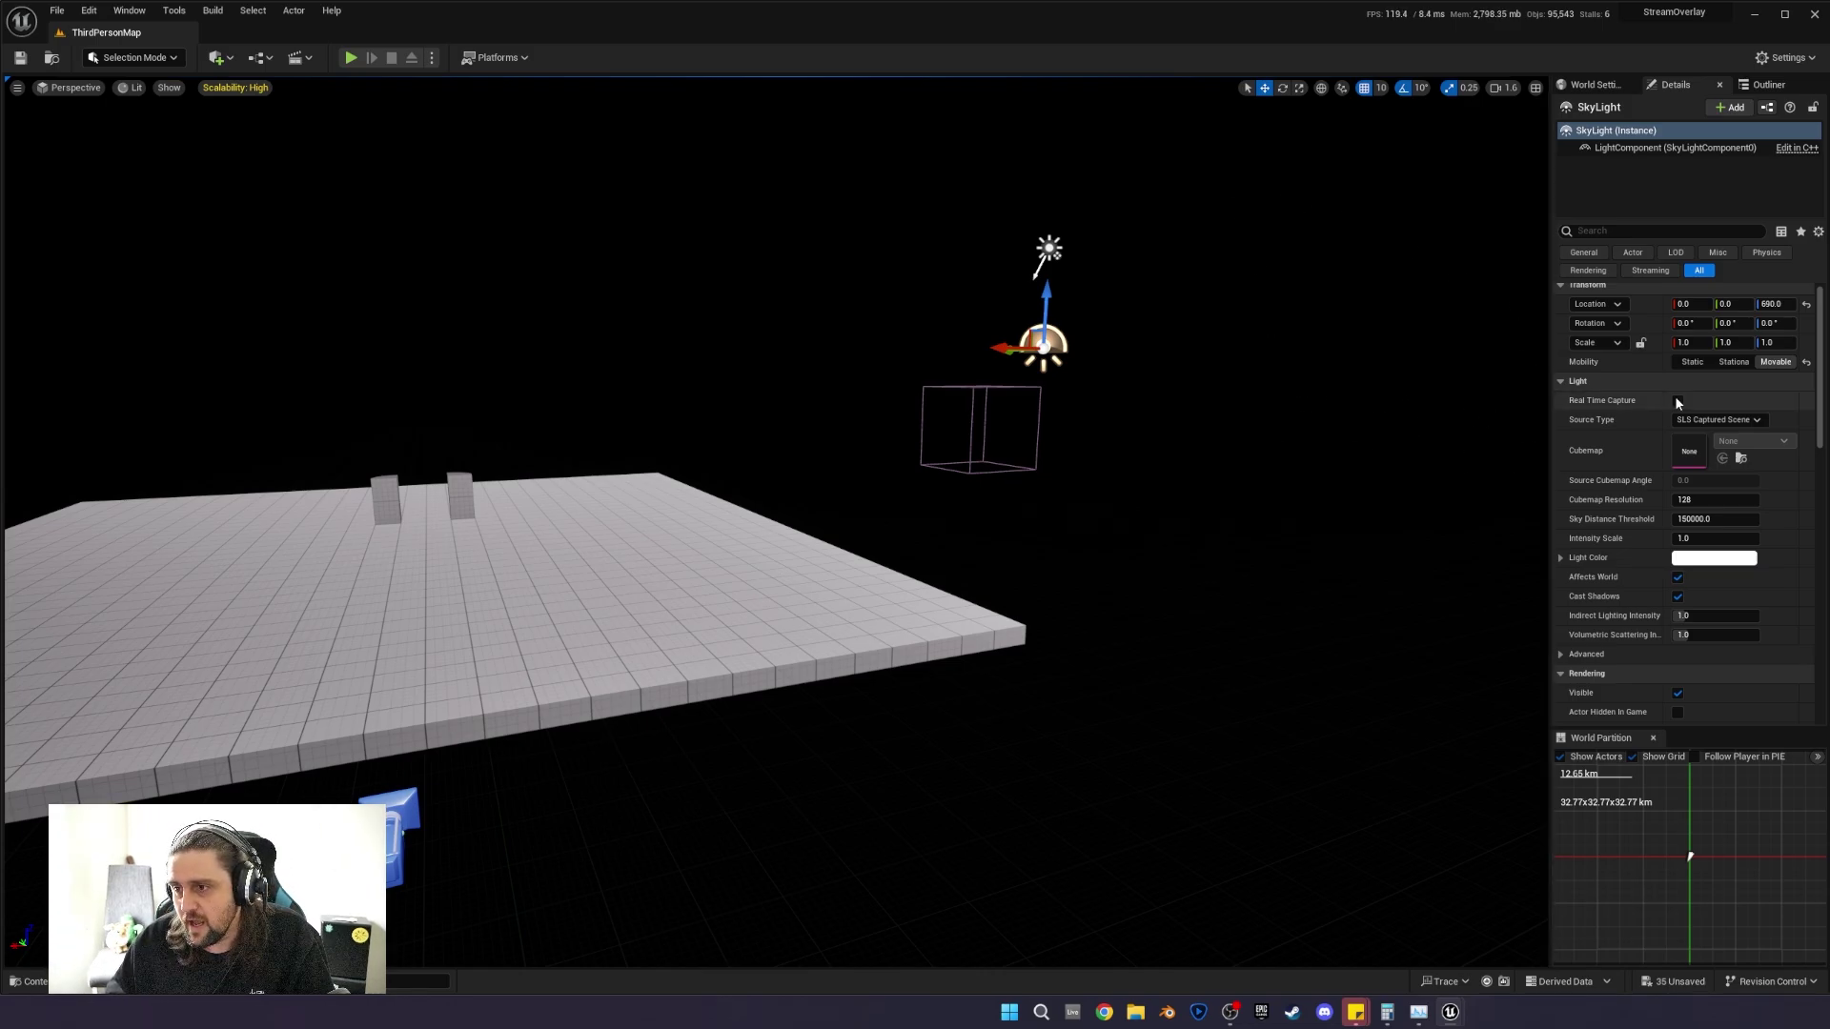
pyautogui.click(1726, 421)
pyautogui.click(1720, 447)
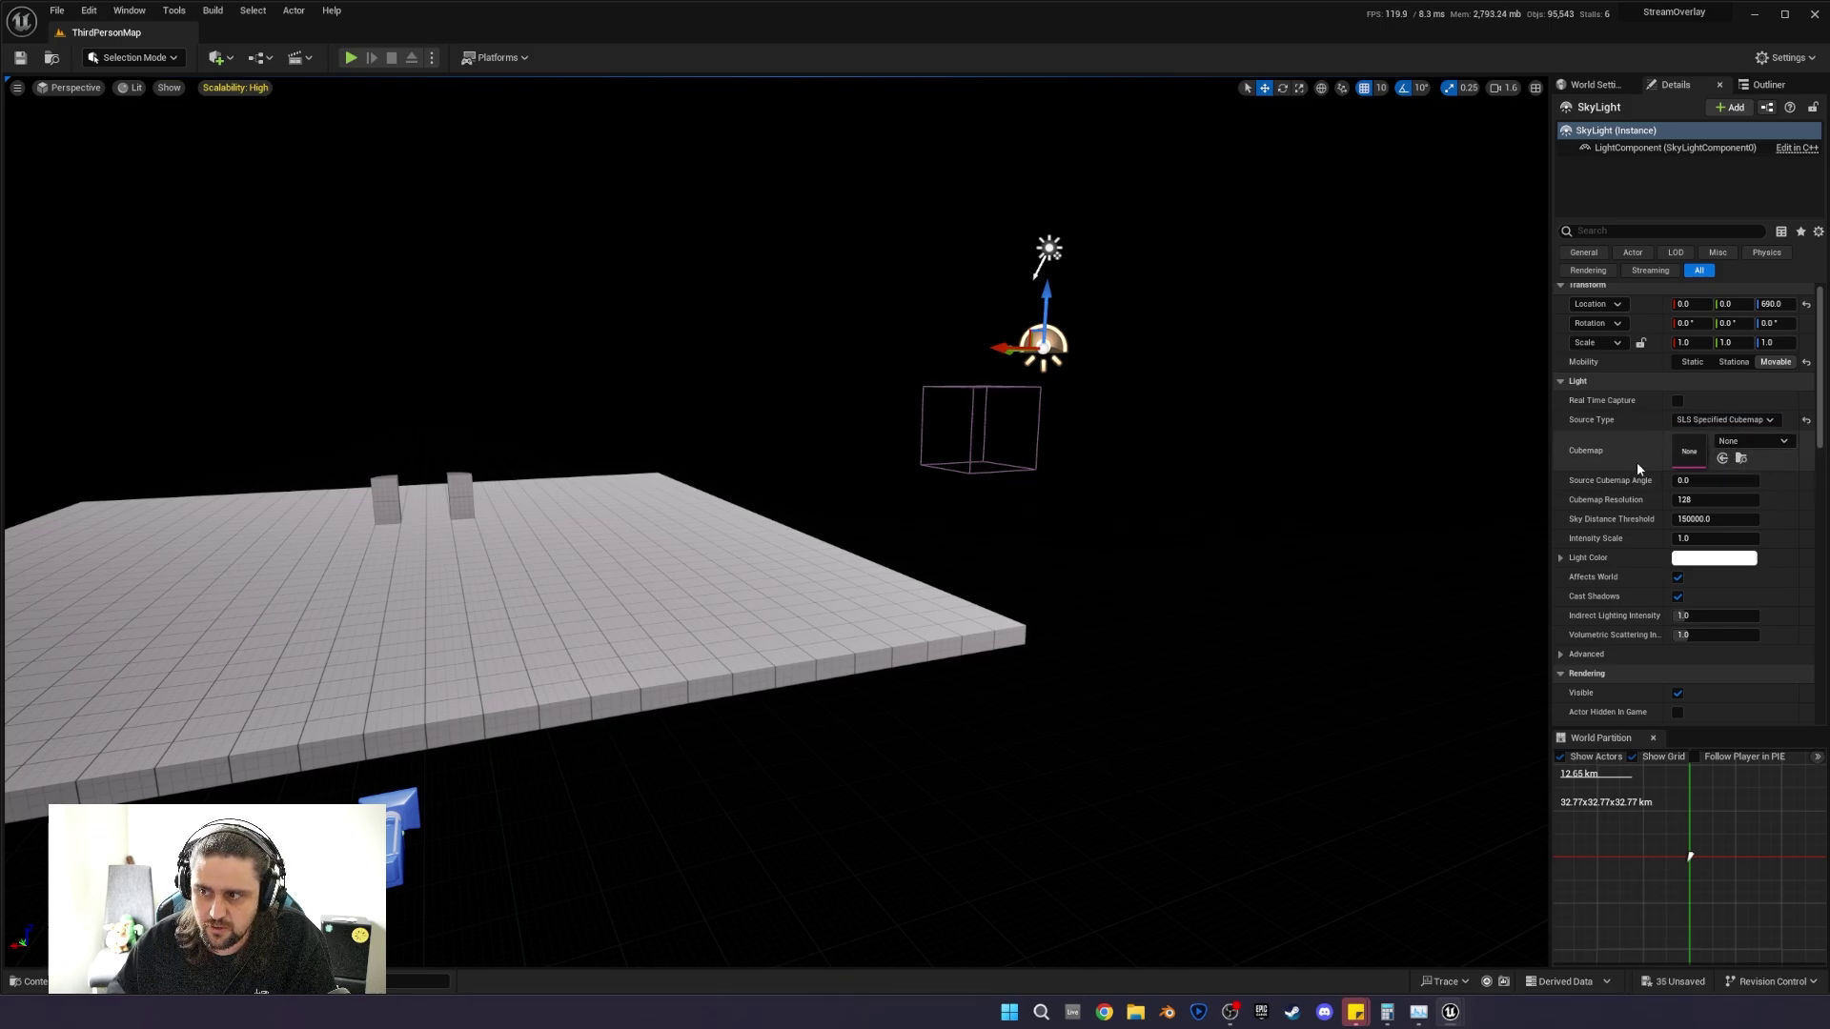
pyautogui.click(1763, 441)
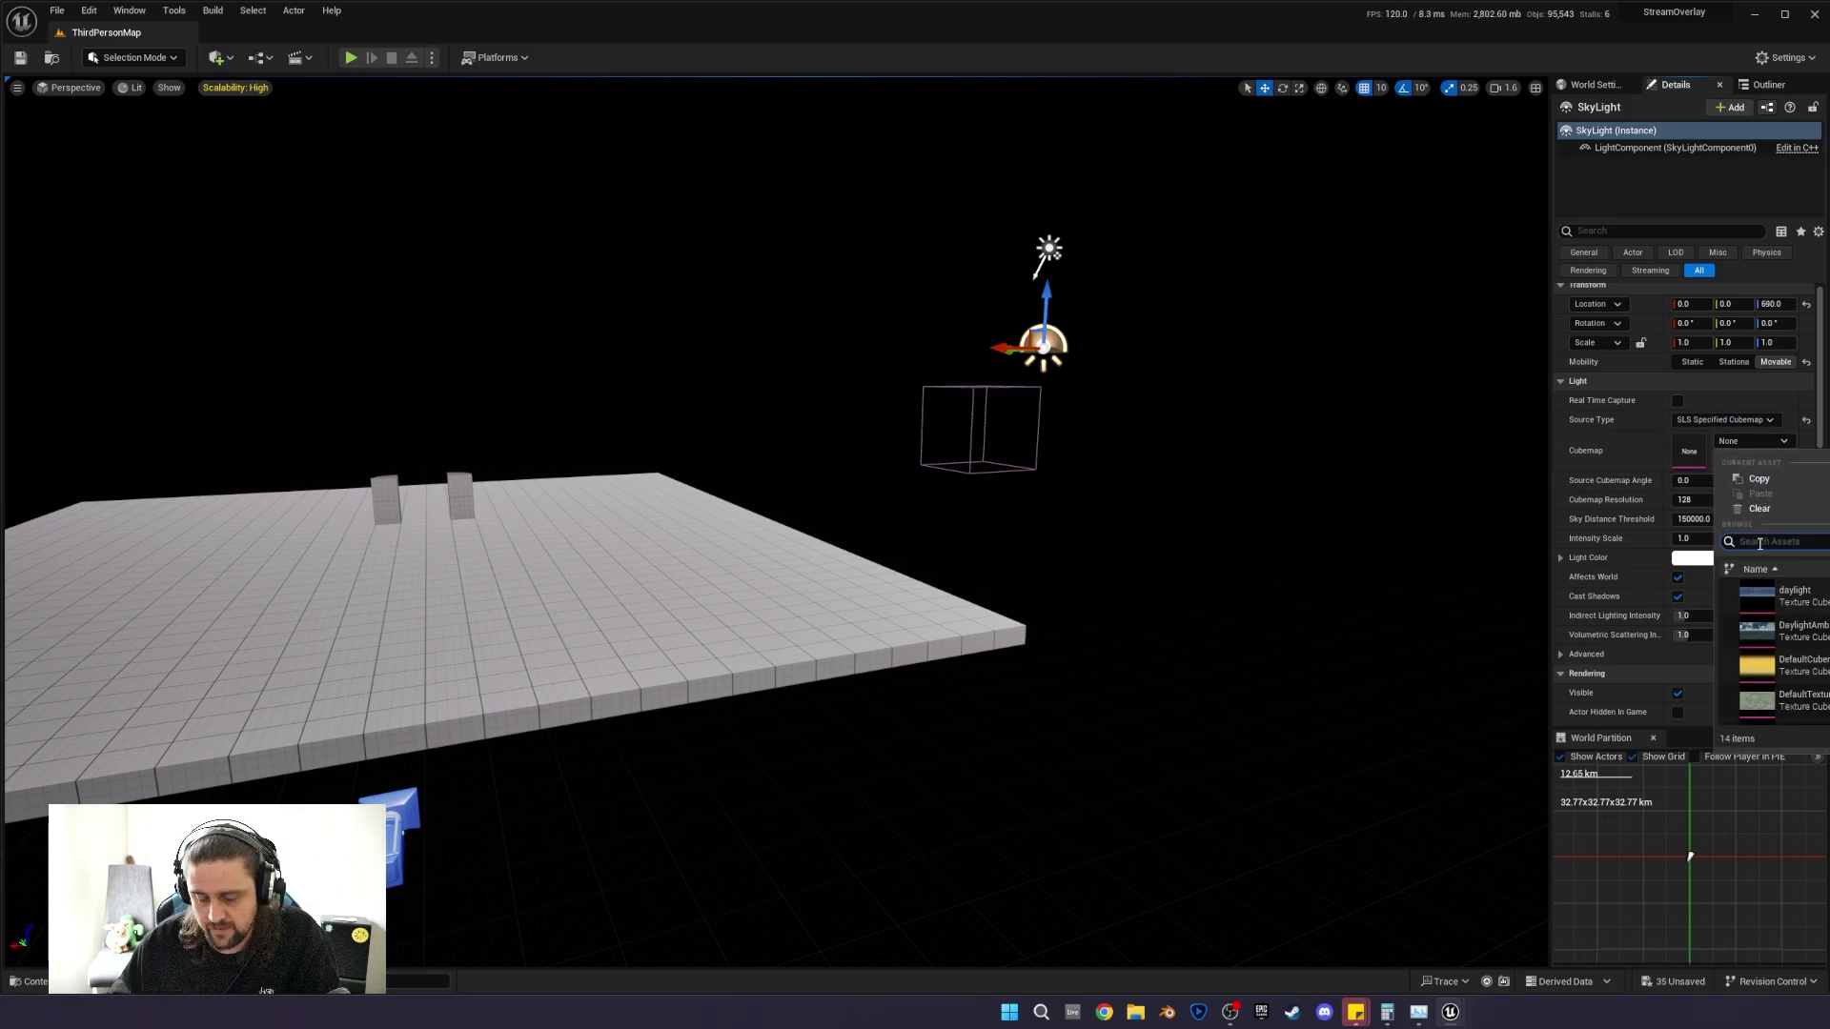
pyautogui.write('Gray')
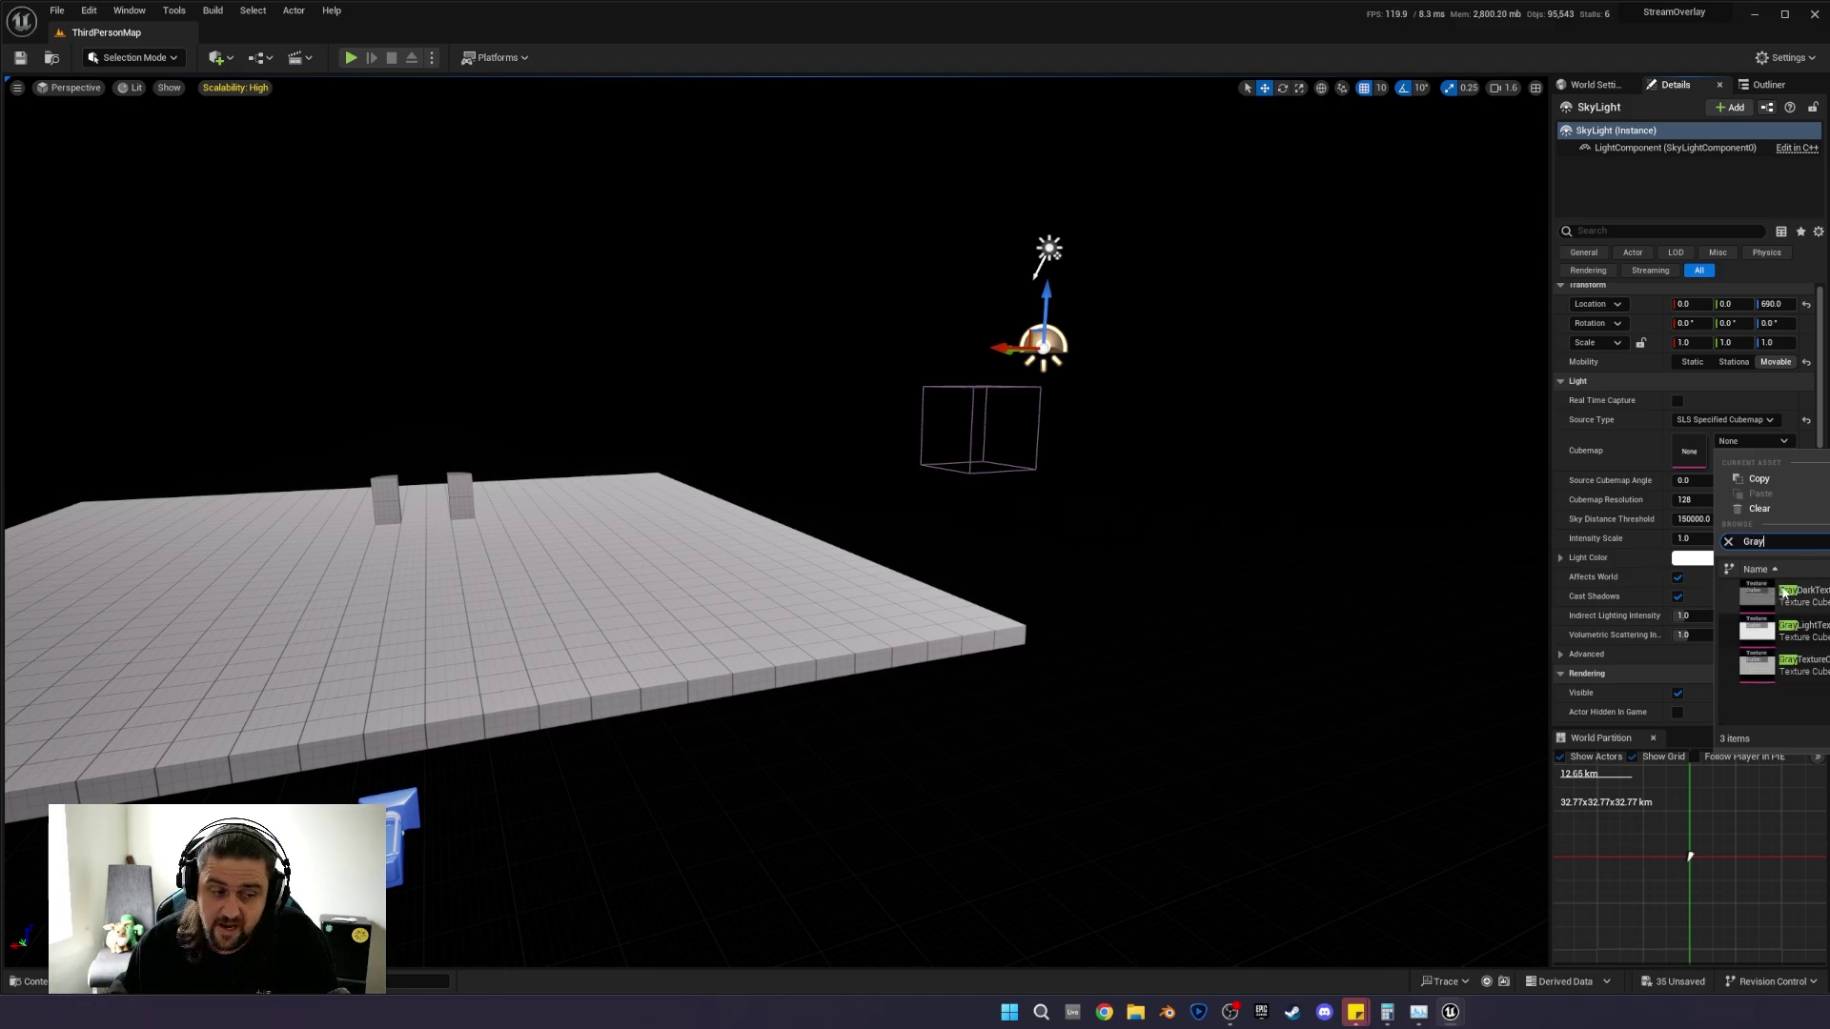
pyautogui.click(1813, 671)
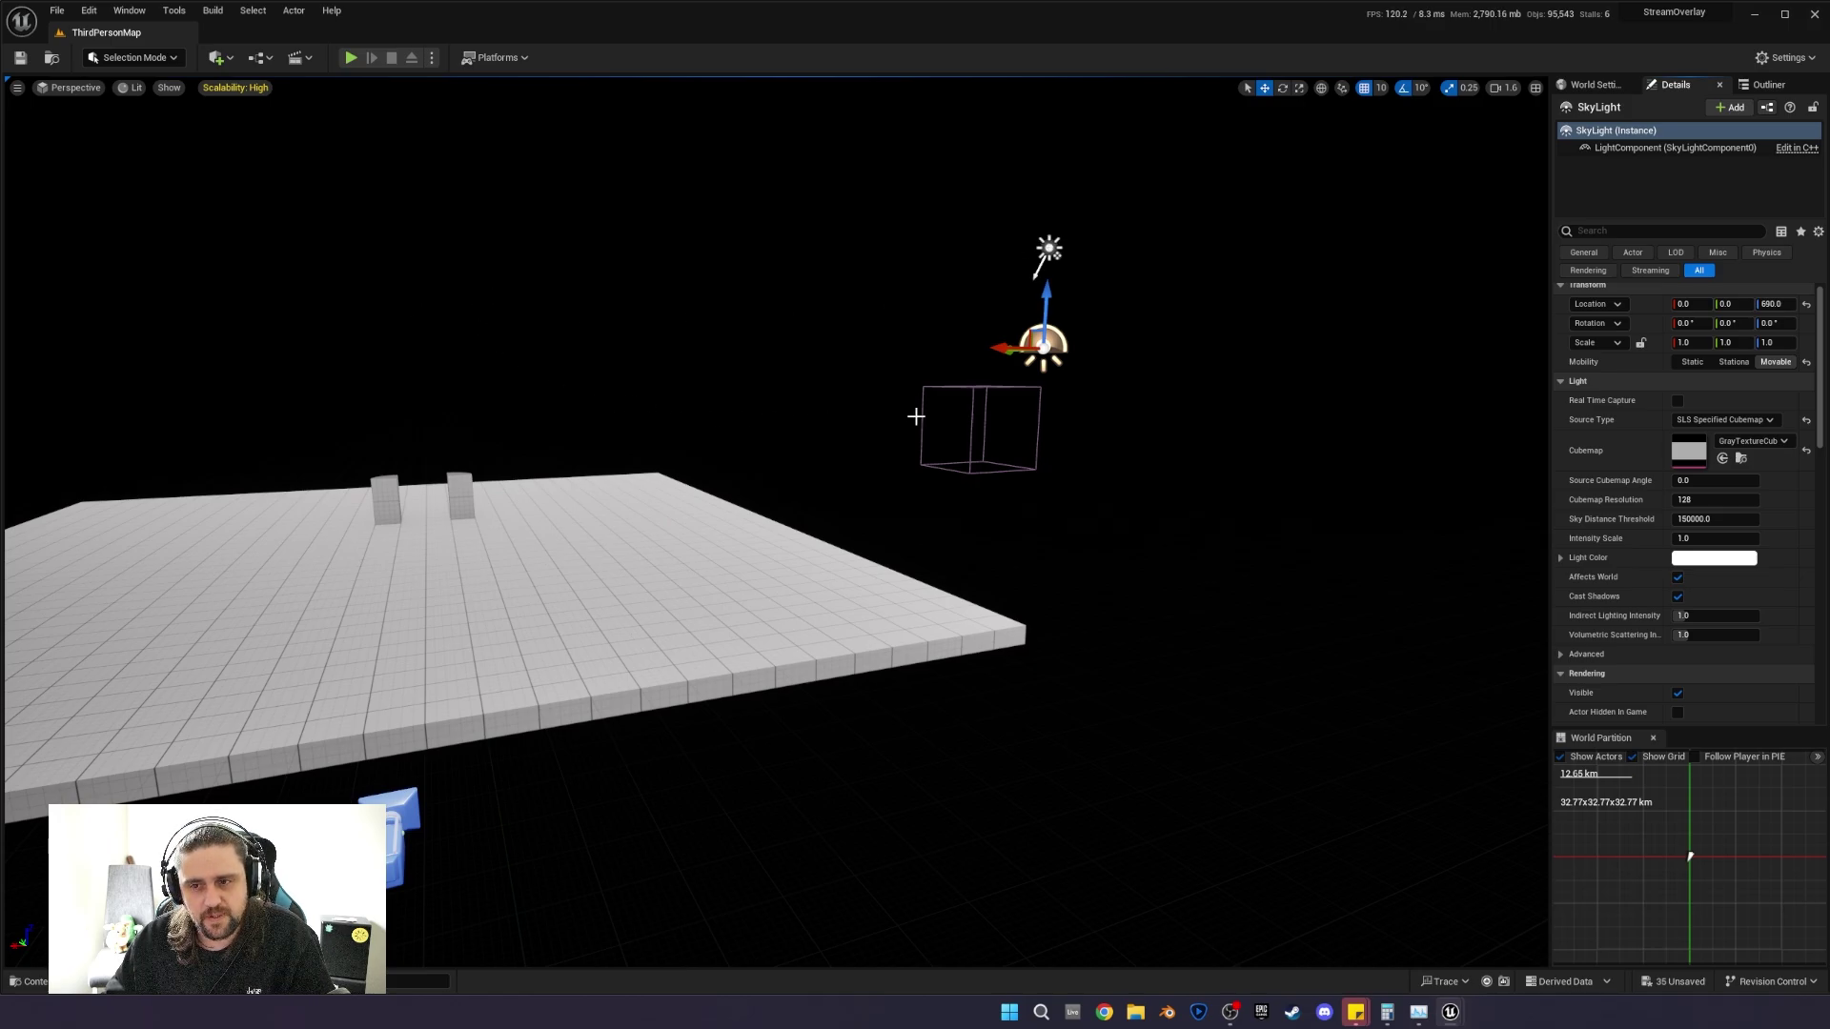
# Select the PostProcessVolume and search its Details for the Infinite Extent setting.
pyautogui.click(964, 388)
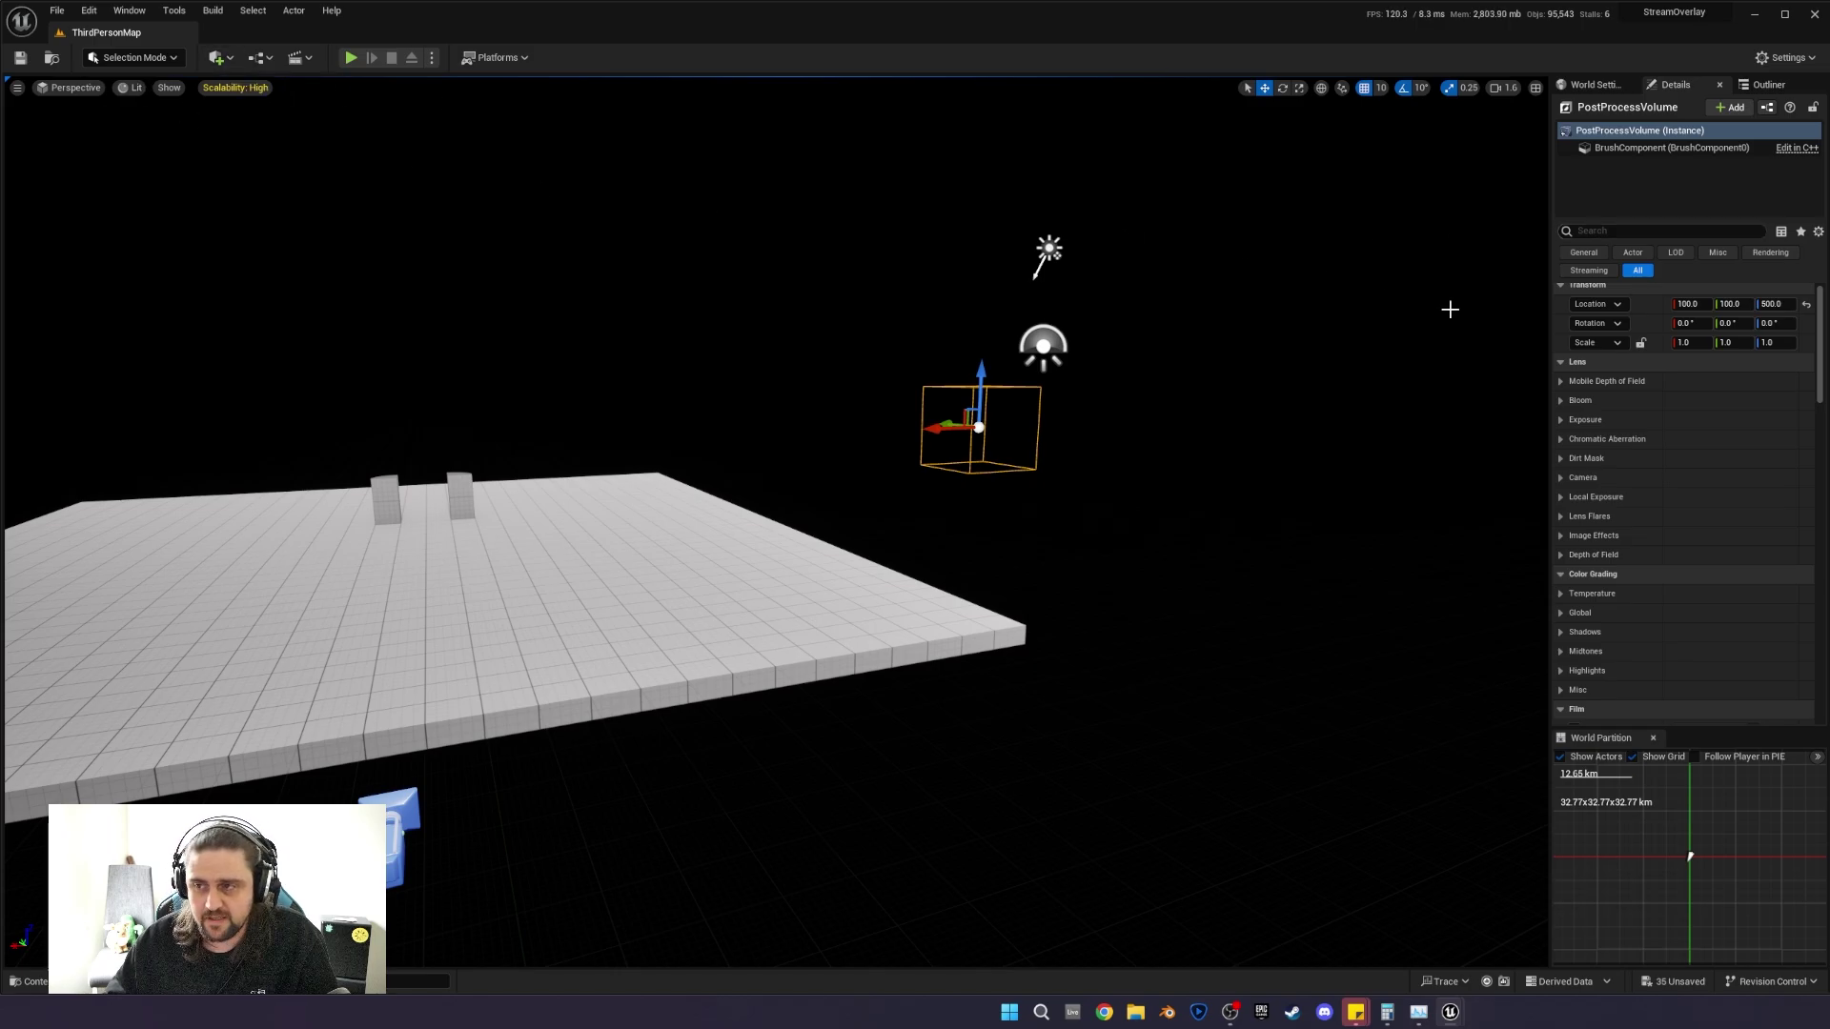
pyautogui.click(1644, 230)
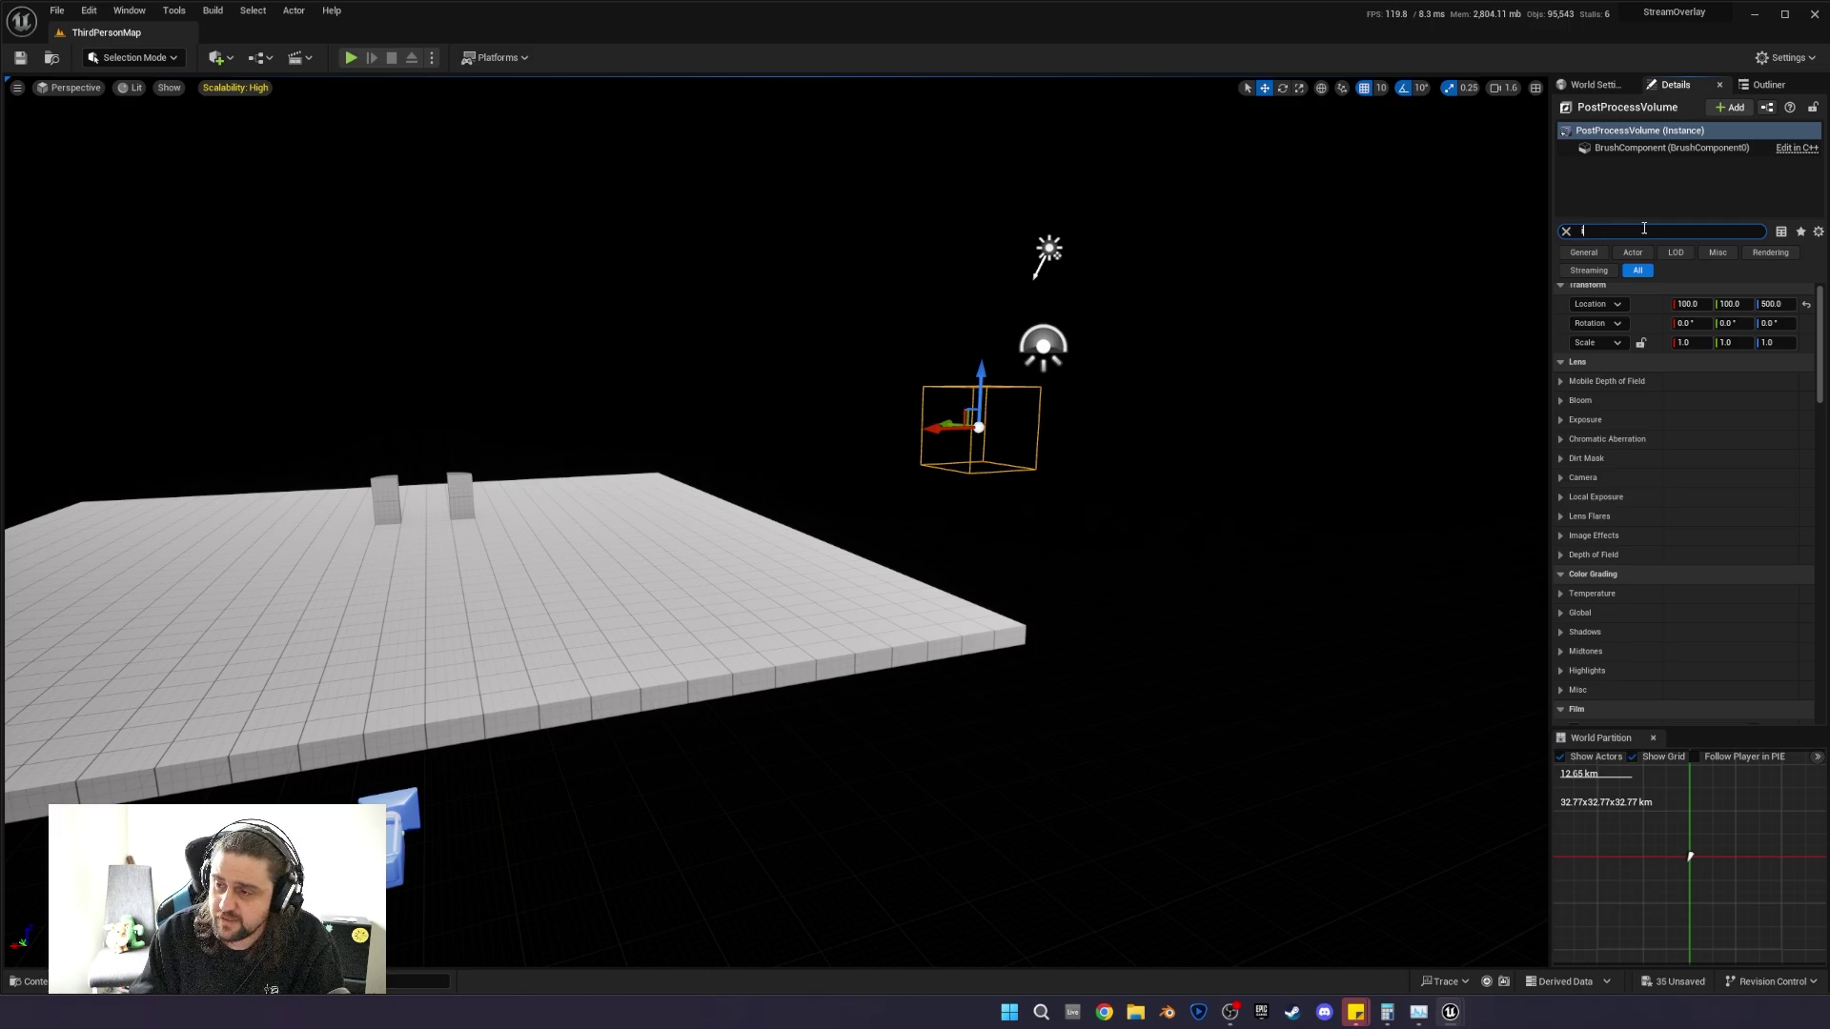
pyautogui.write('infis')
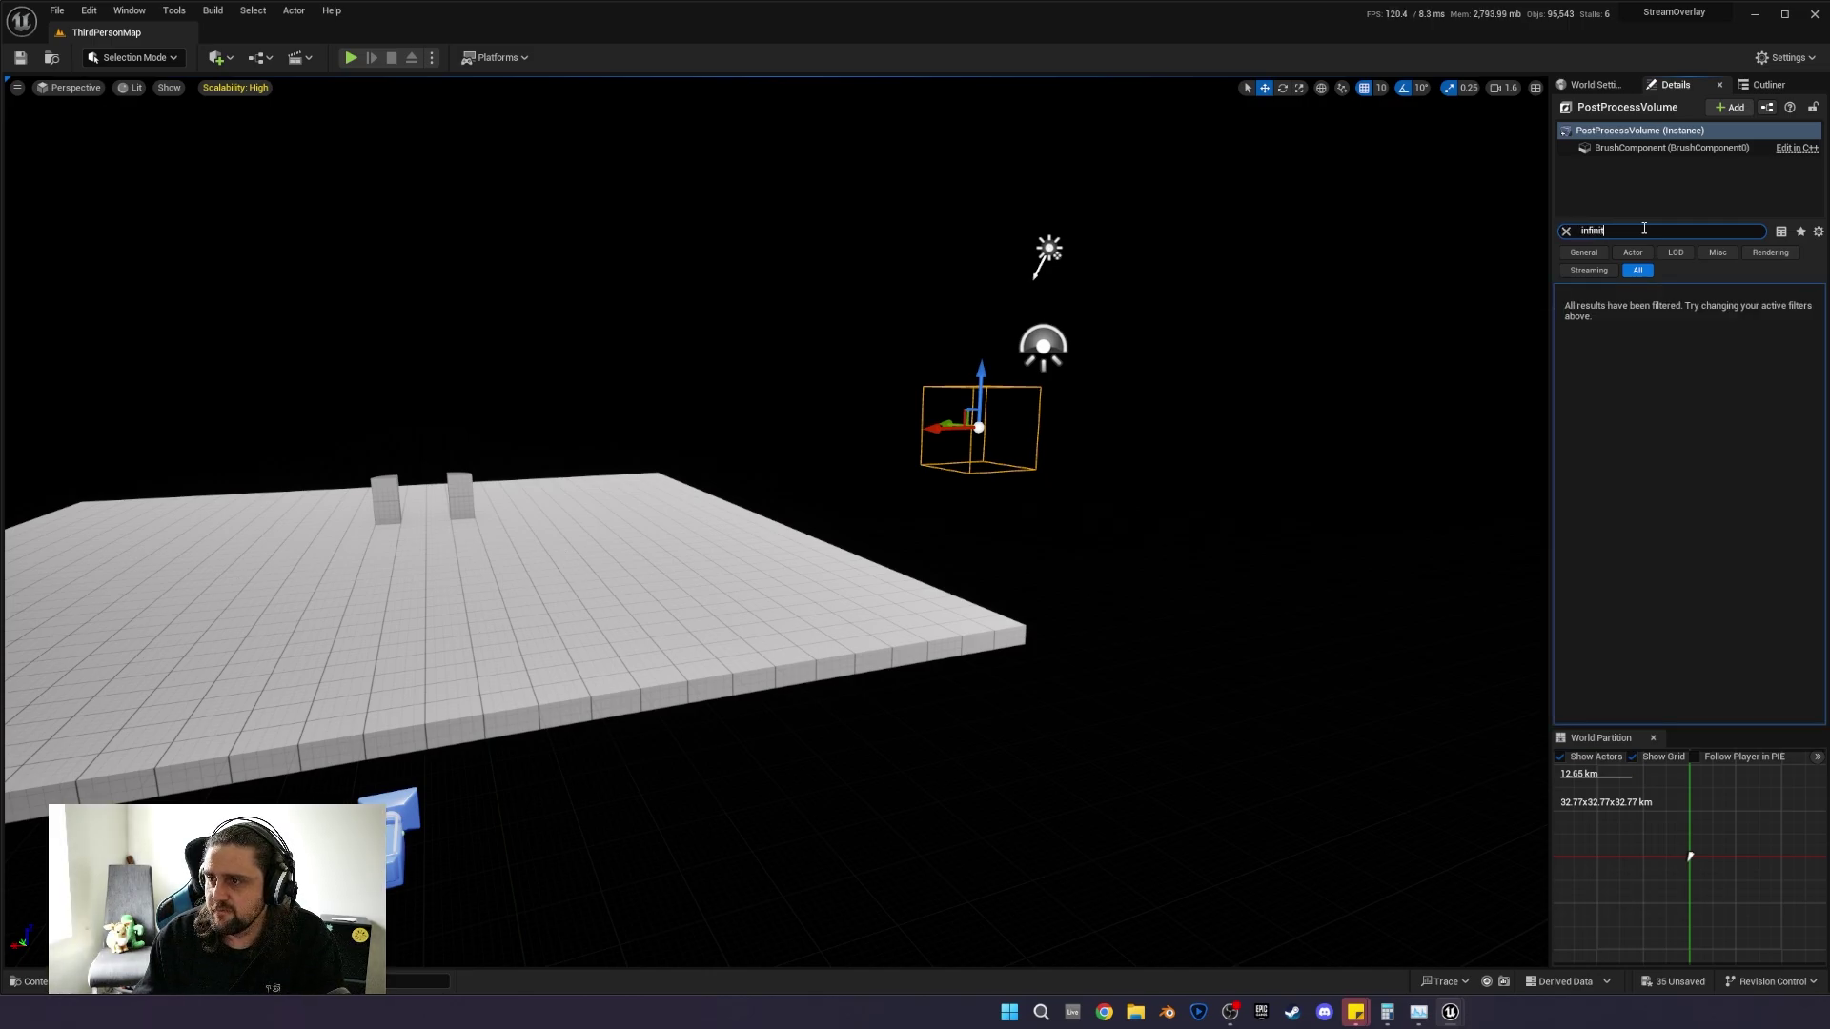
pyautogui.write('nit')
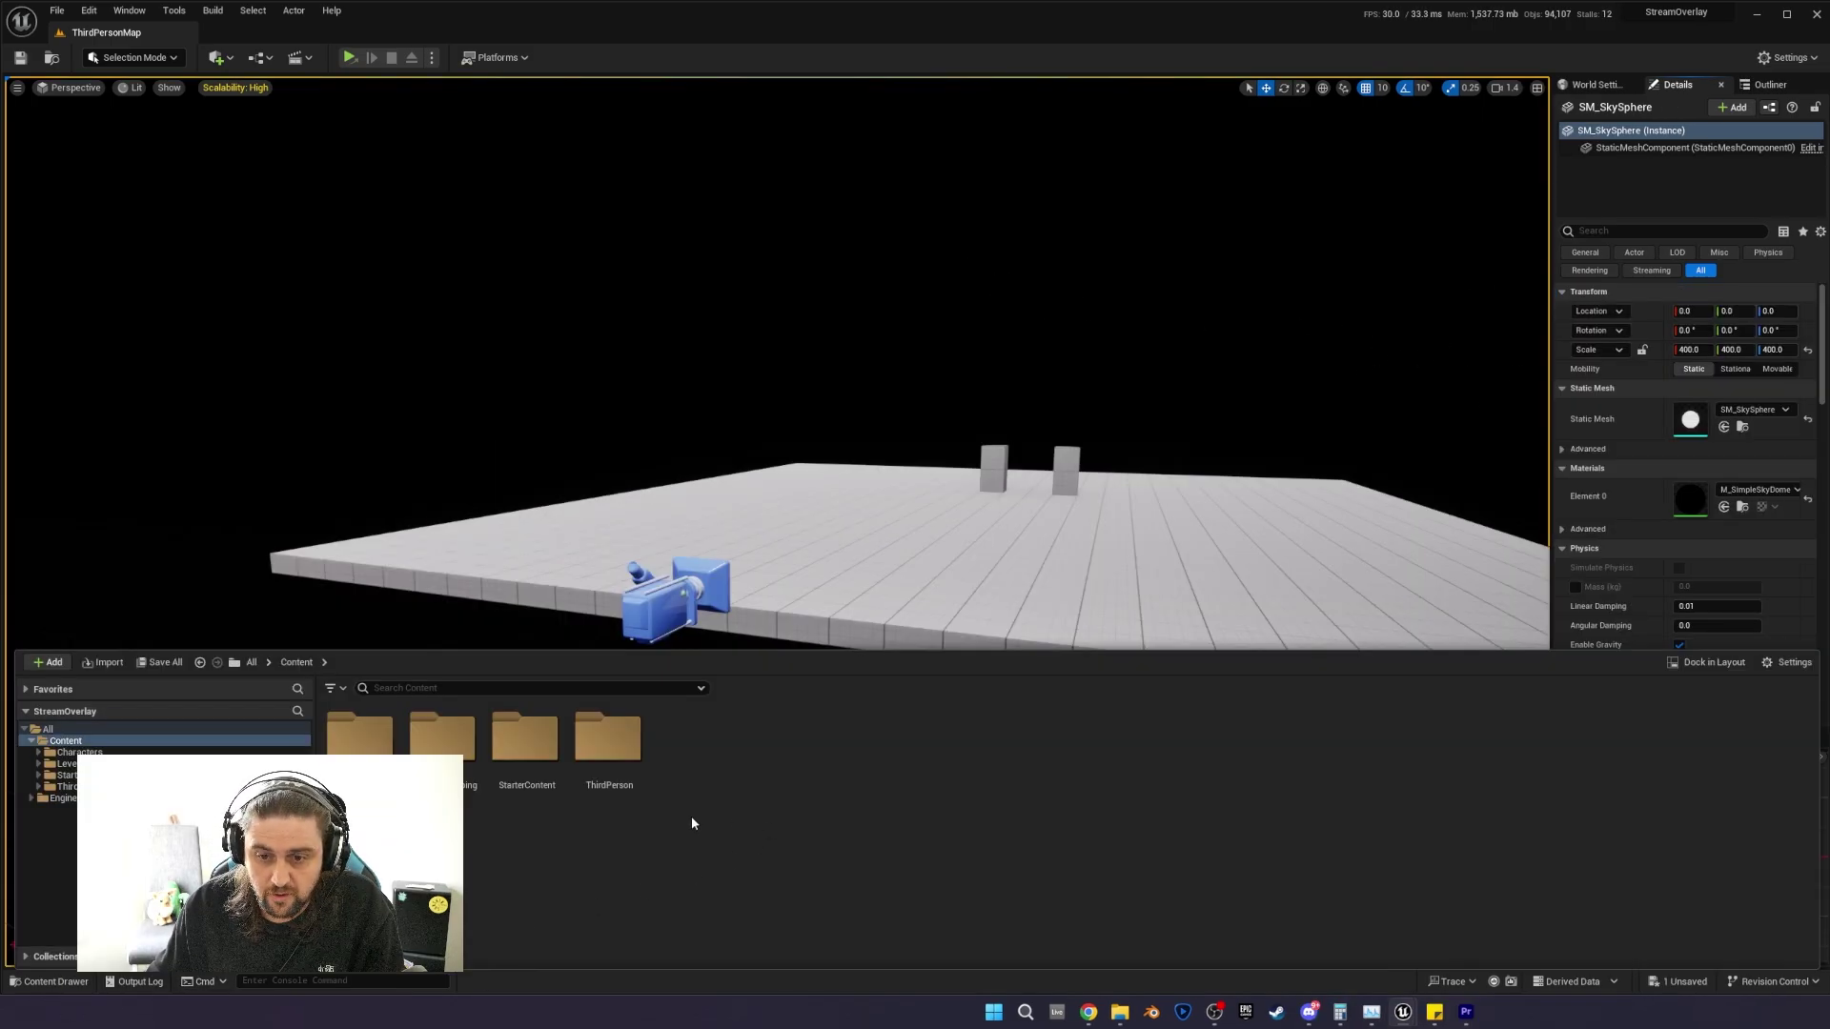
# Create a new Blueprint class with GameInstance as its parent.
pyautogui.rightClick(717, 823)
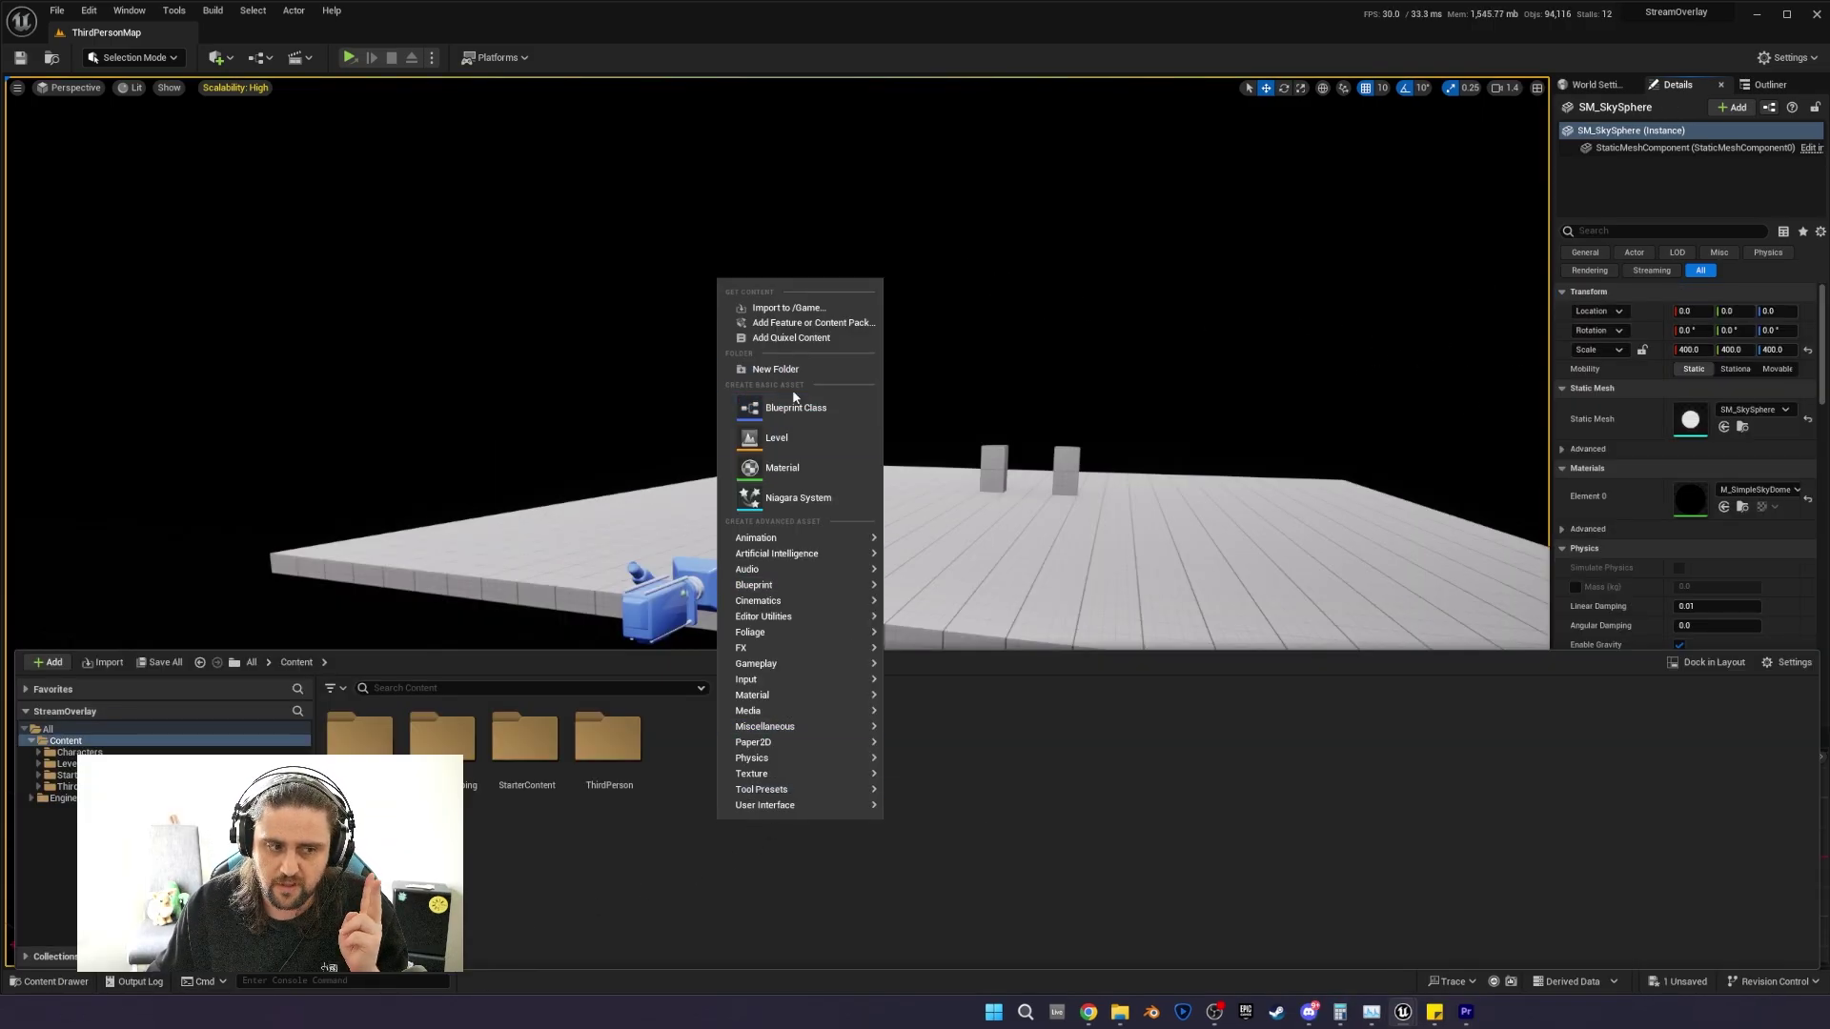
pyautogui.click(797, 408)
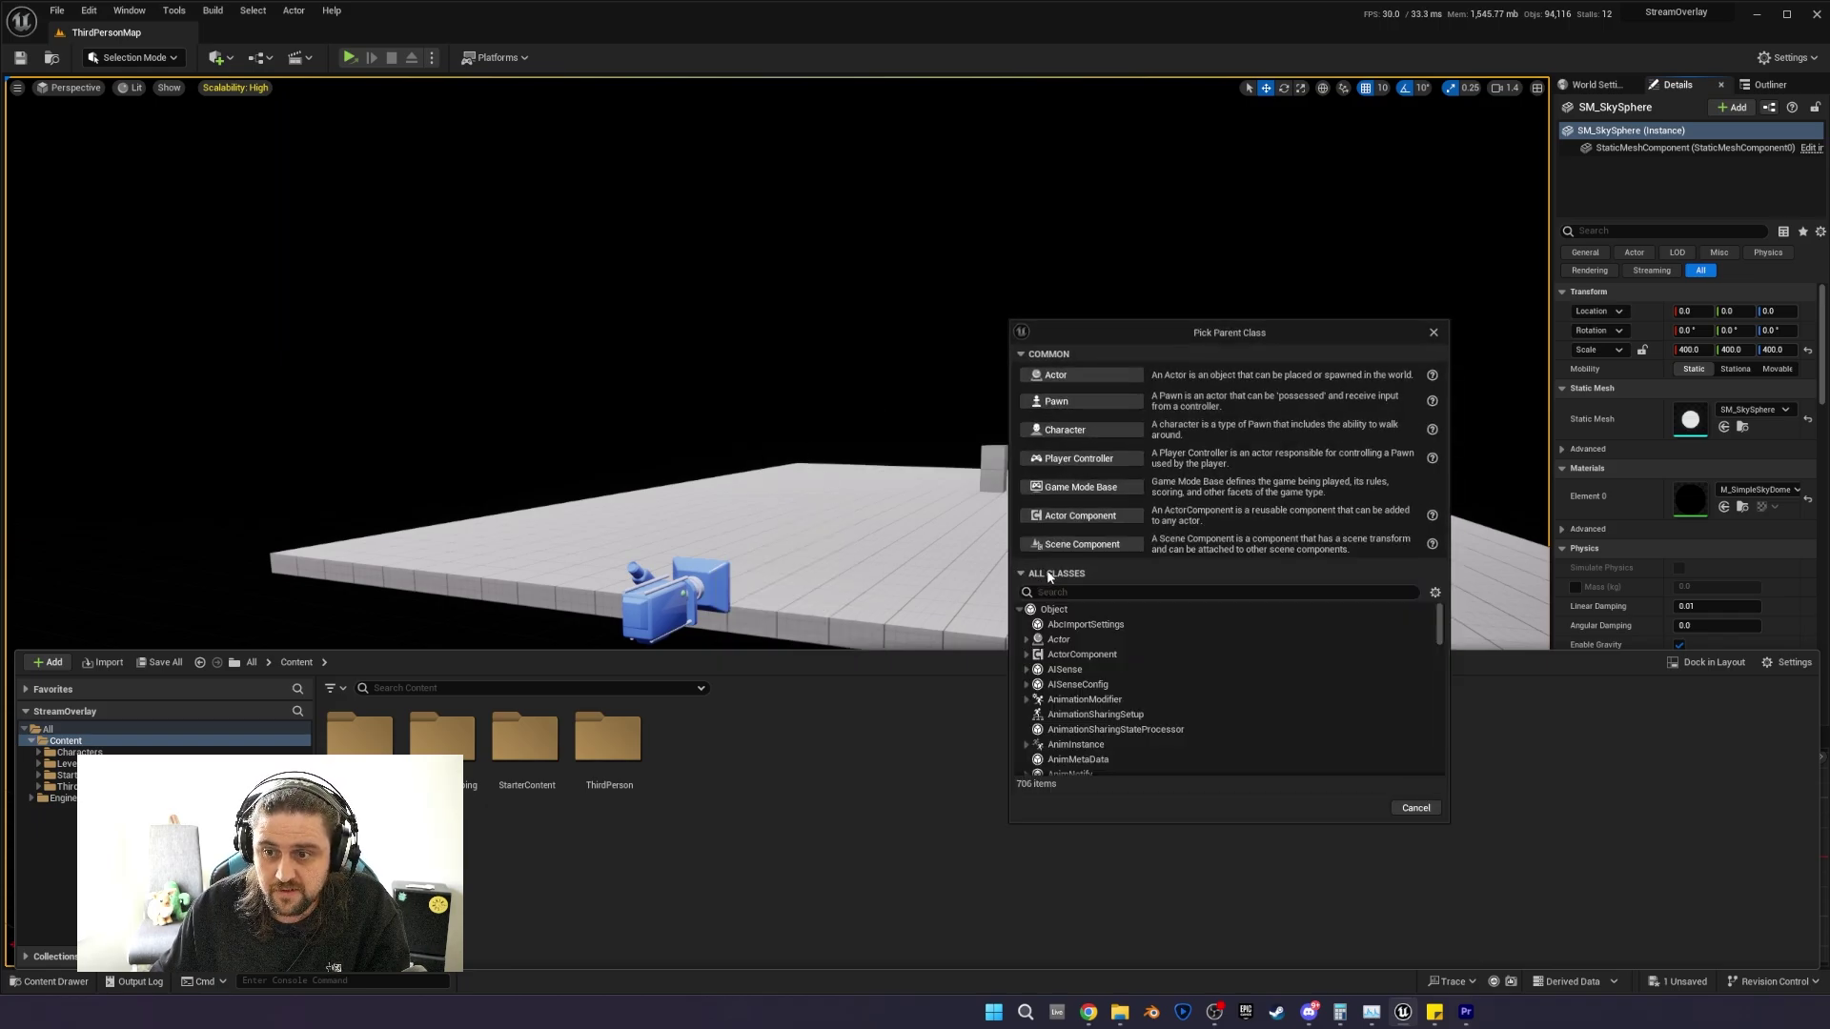
pyautogui.click(1085, 589)
pyautogui.write('GameInstance')
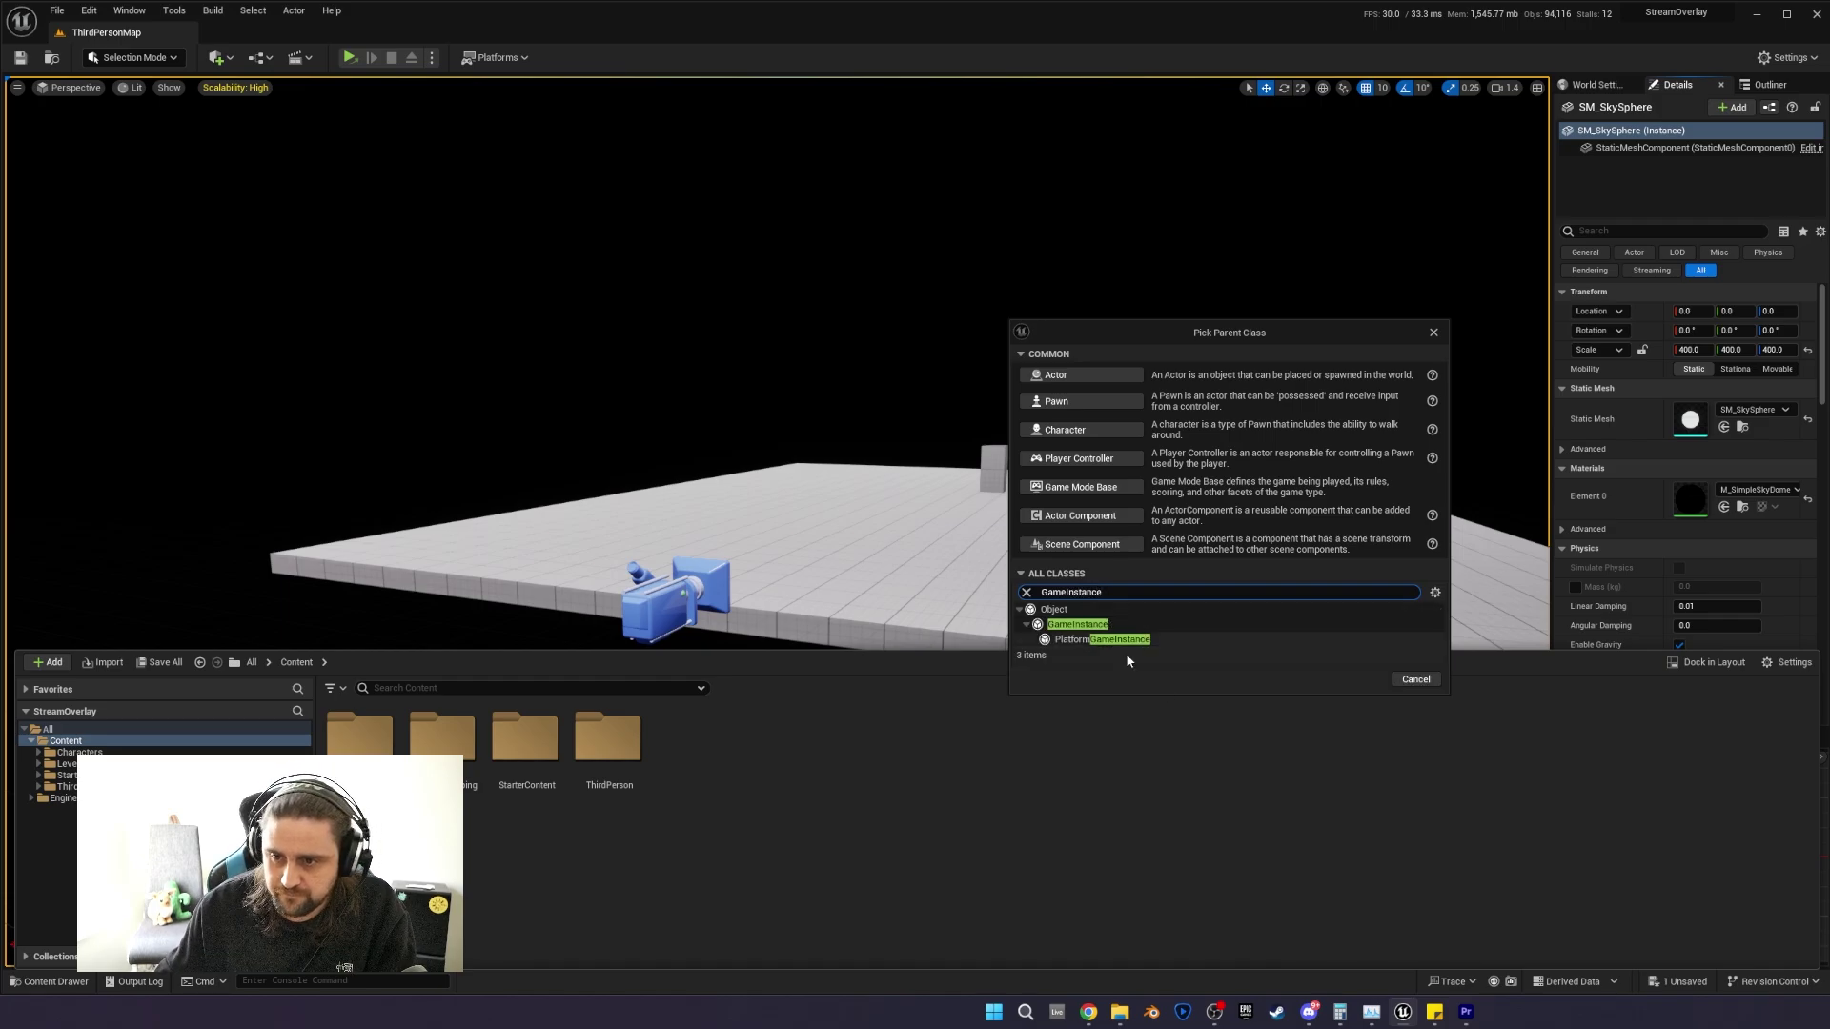
pyautogui.click(1095, 625)
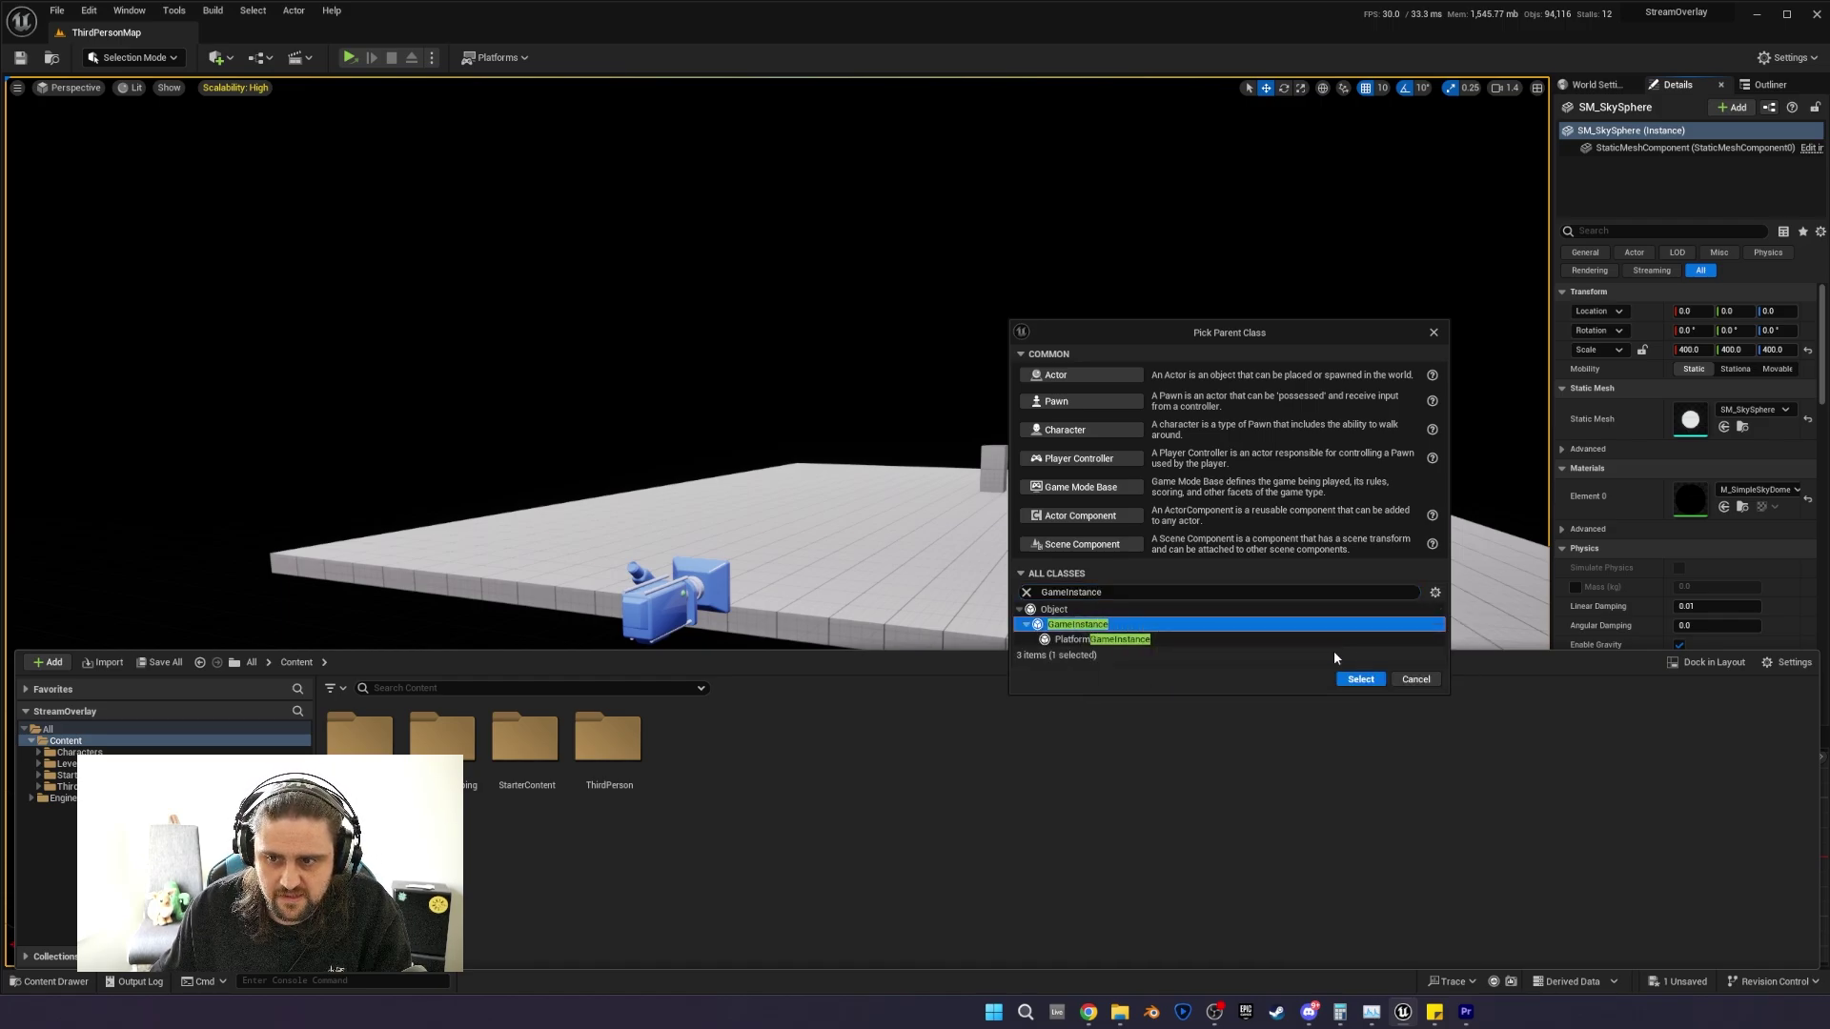
pyautogui.click(1360, 679)
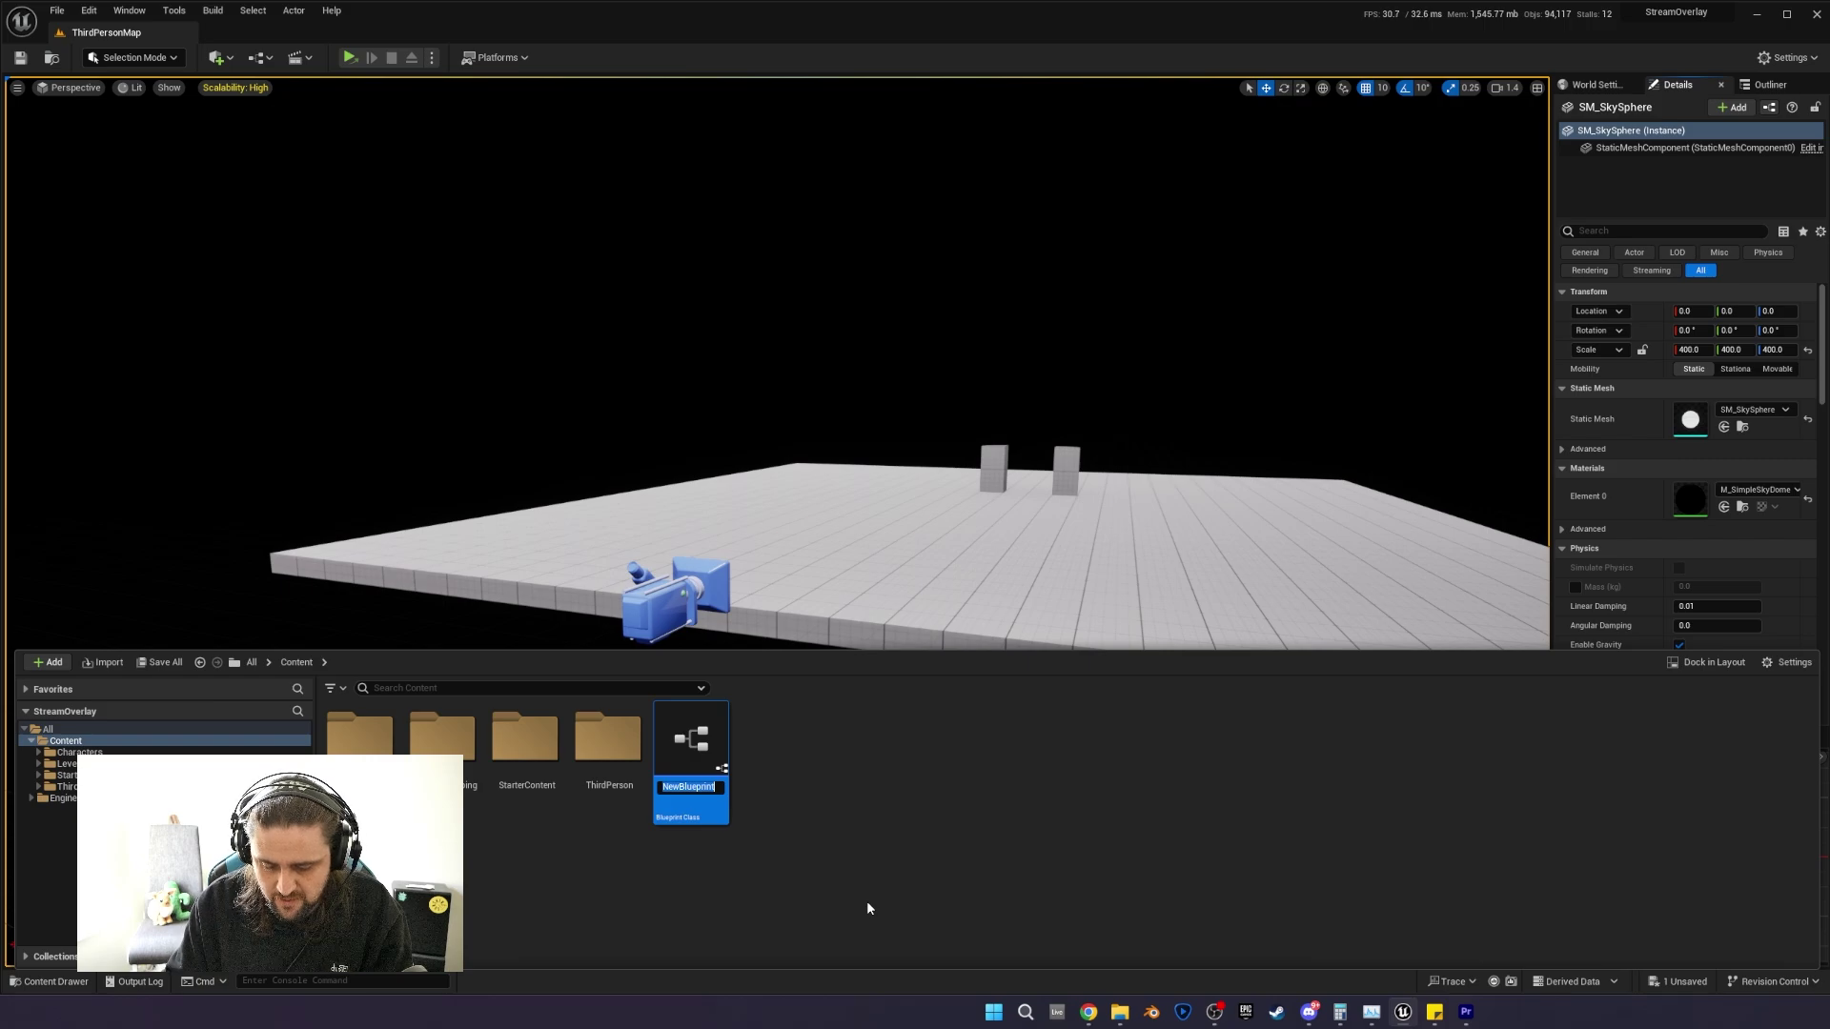
# Name the new Blueprint StreamOverlayGameInstance.
pyautogui.write('Overl')
pyautogui.hotkey('ctrl', 'a')
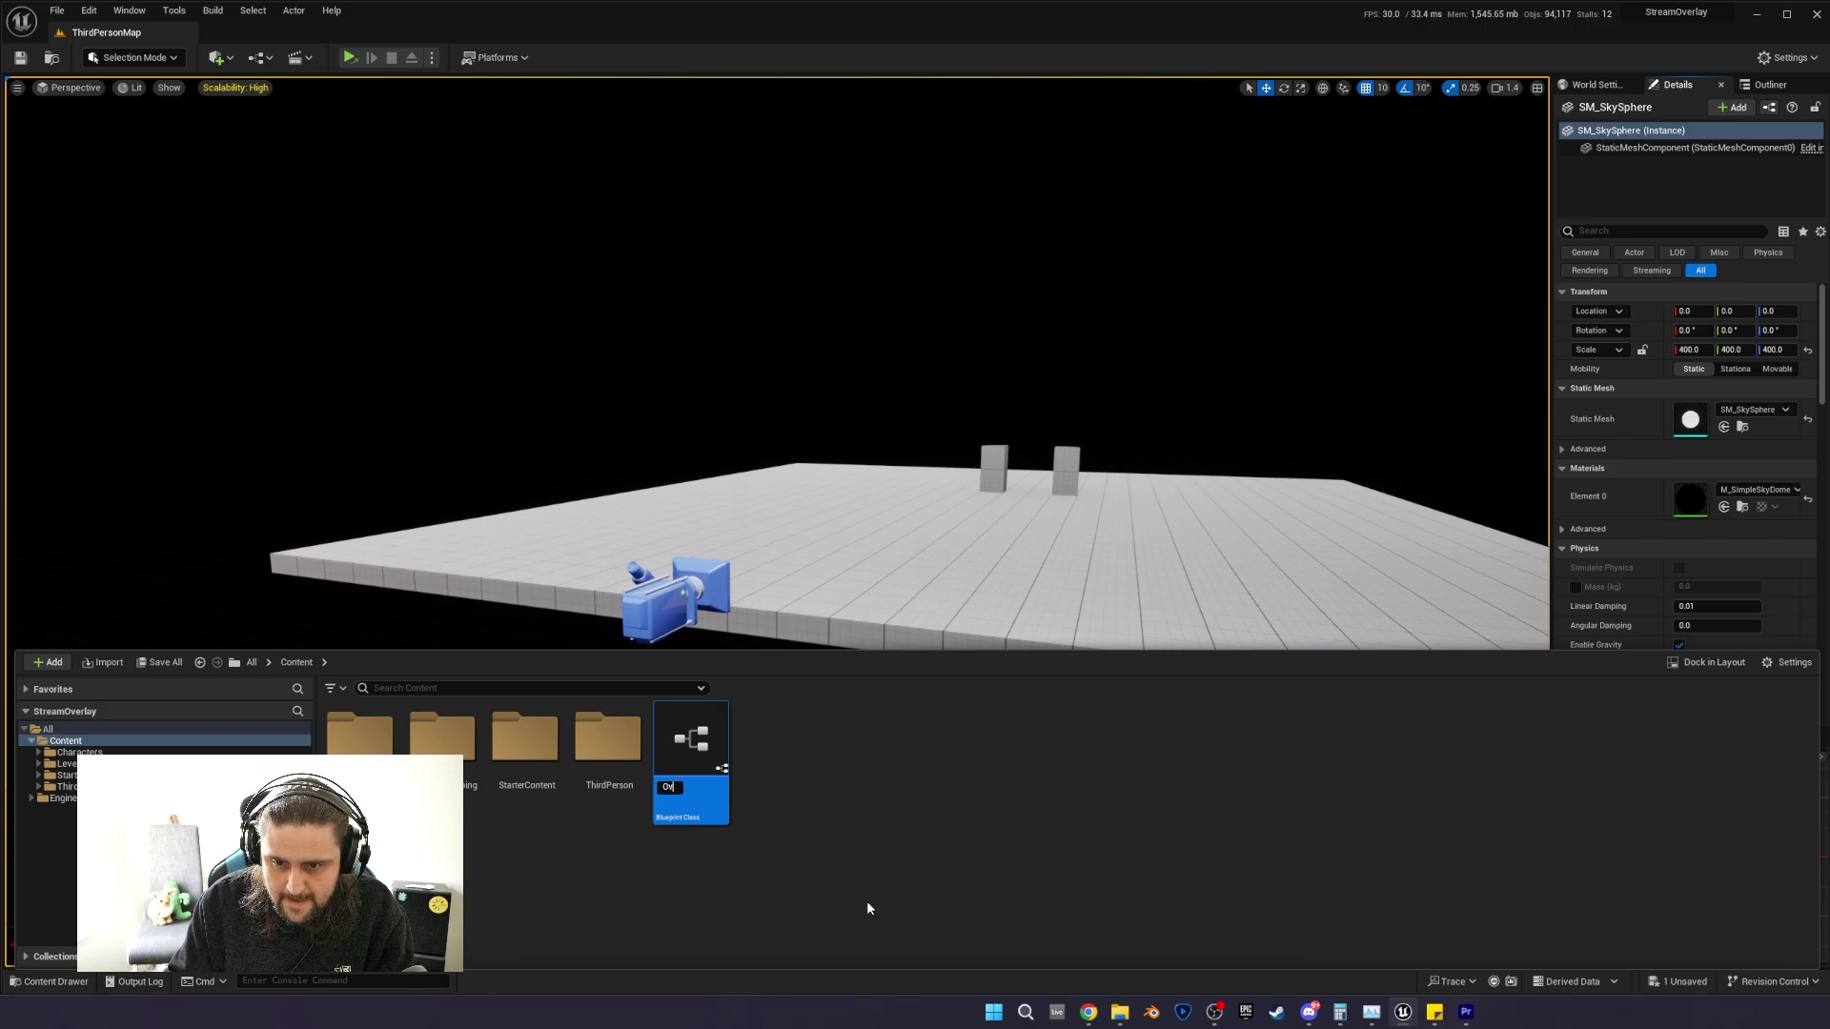
pyautogui.press('BackSpace')
pyautogui.write('StreamOver')
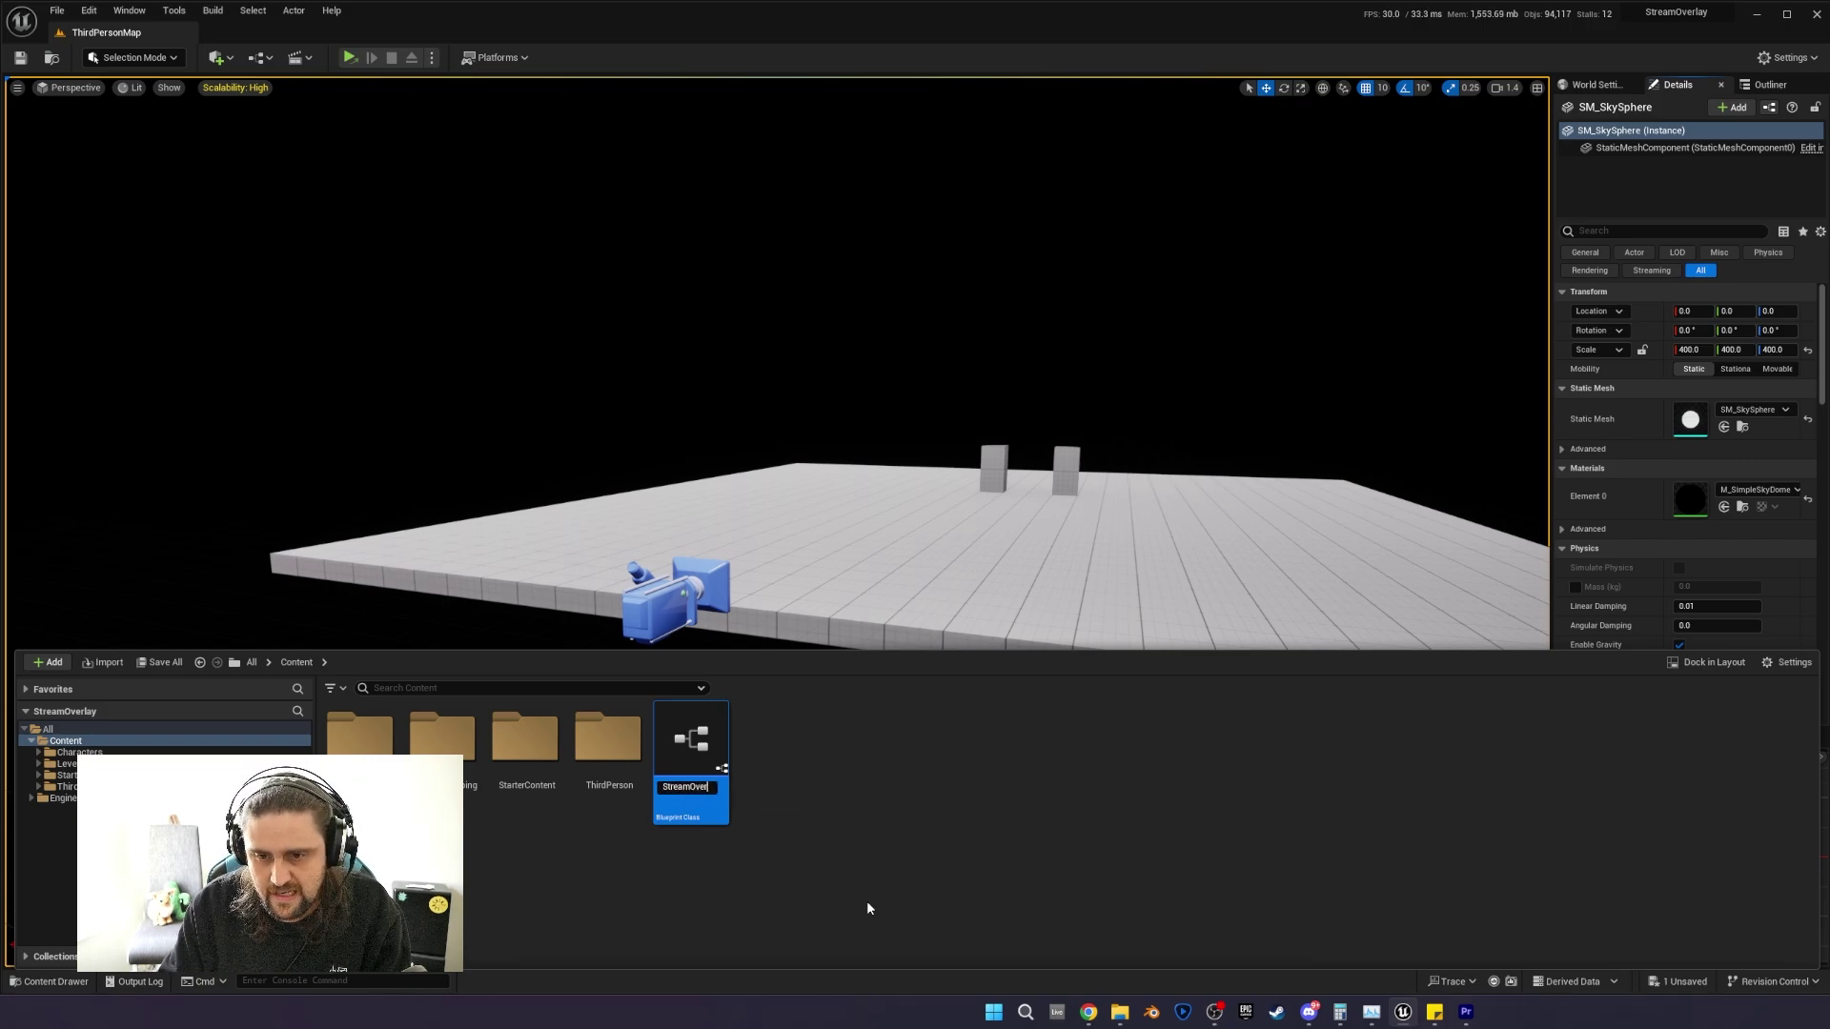
pyautogui.write('layGameInstance')
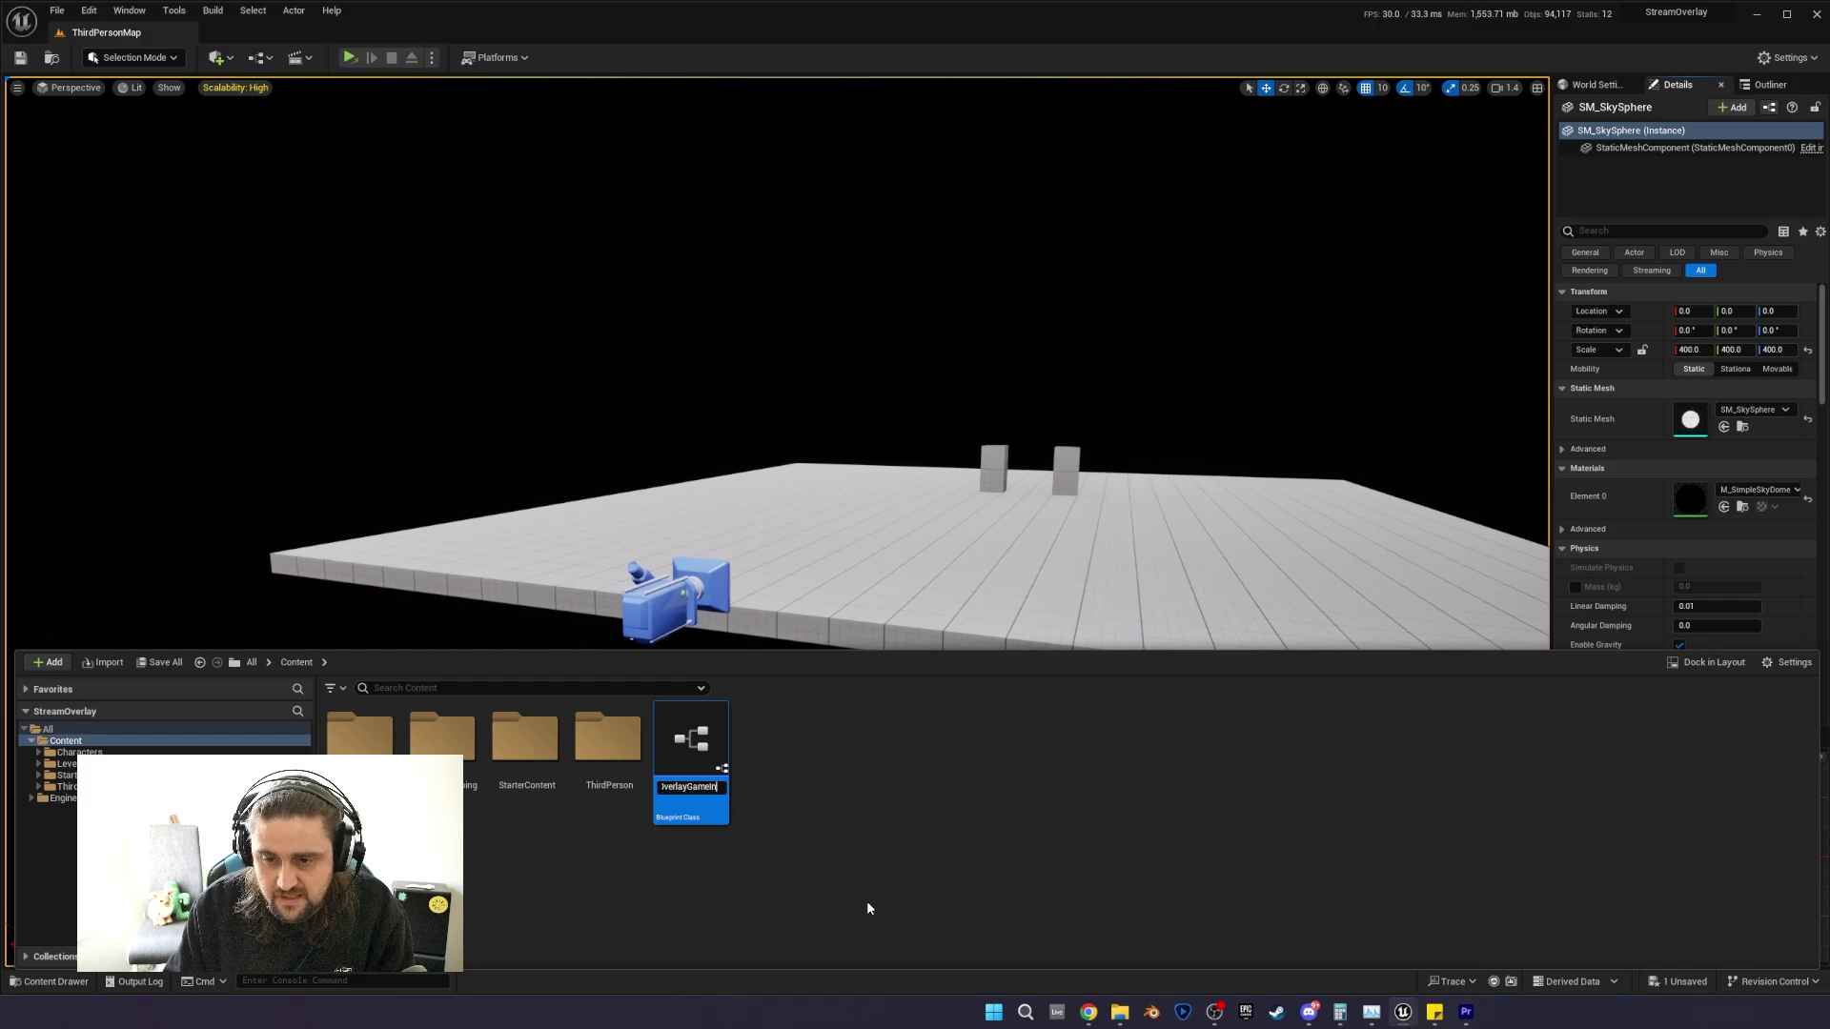
pyautogui.press('Return')
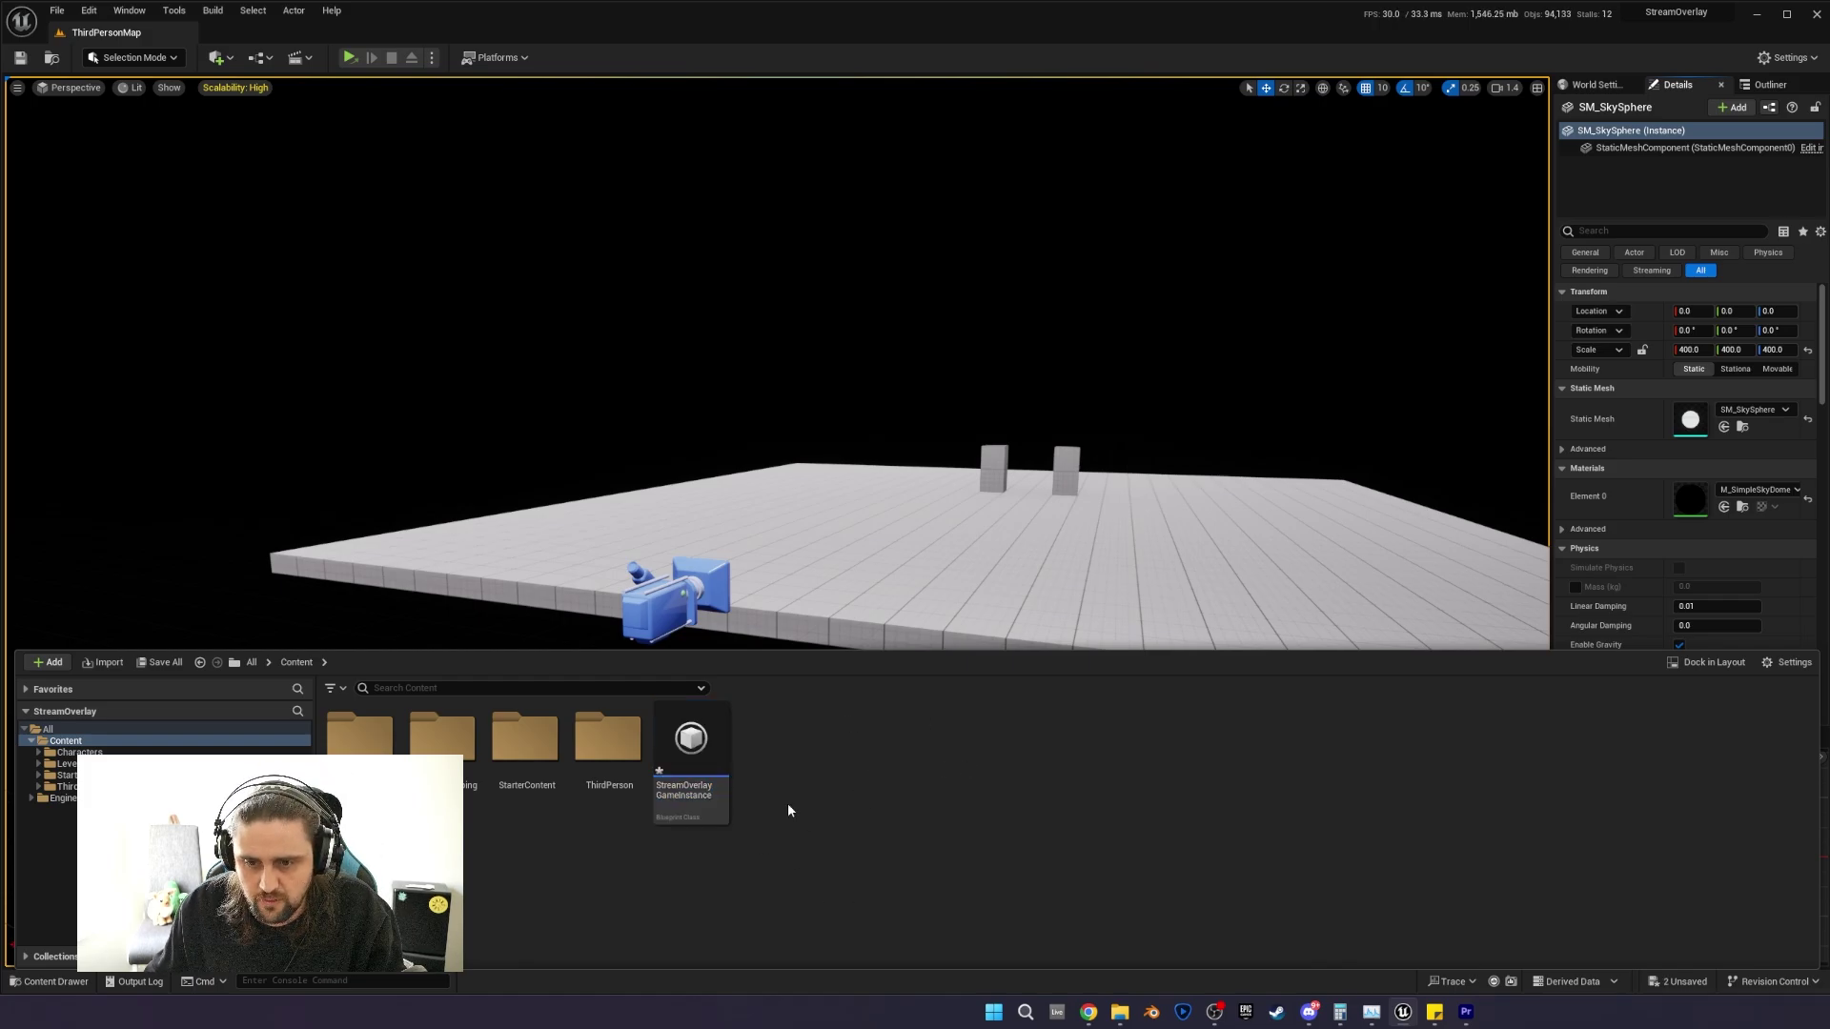
pyautogui.rightClick(791, 770)
# Create a PlayerController-based Blueprint named PC_ShowCursor.
pyautogui.click(854, 369)
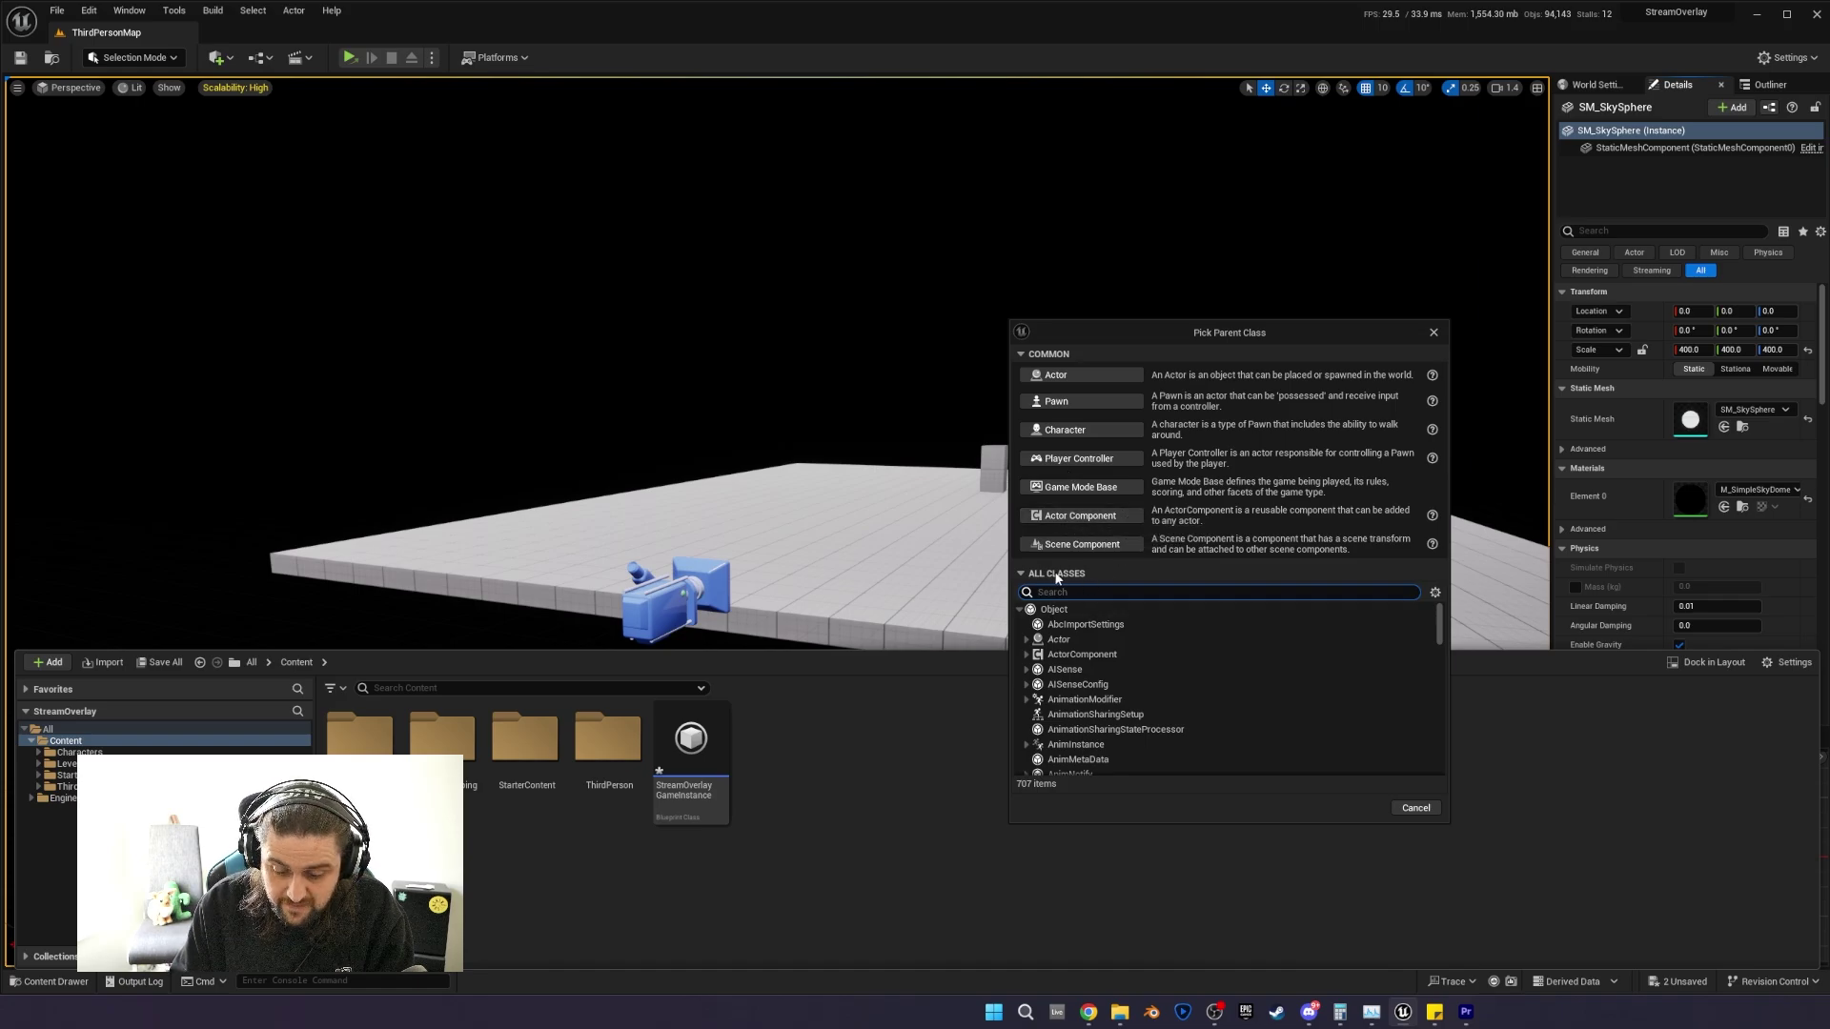
pyautogui.write('player')
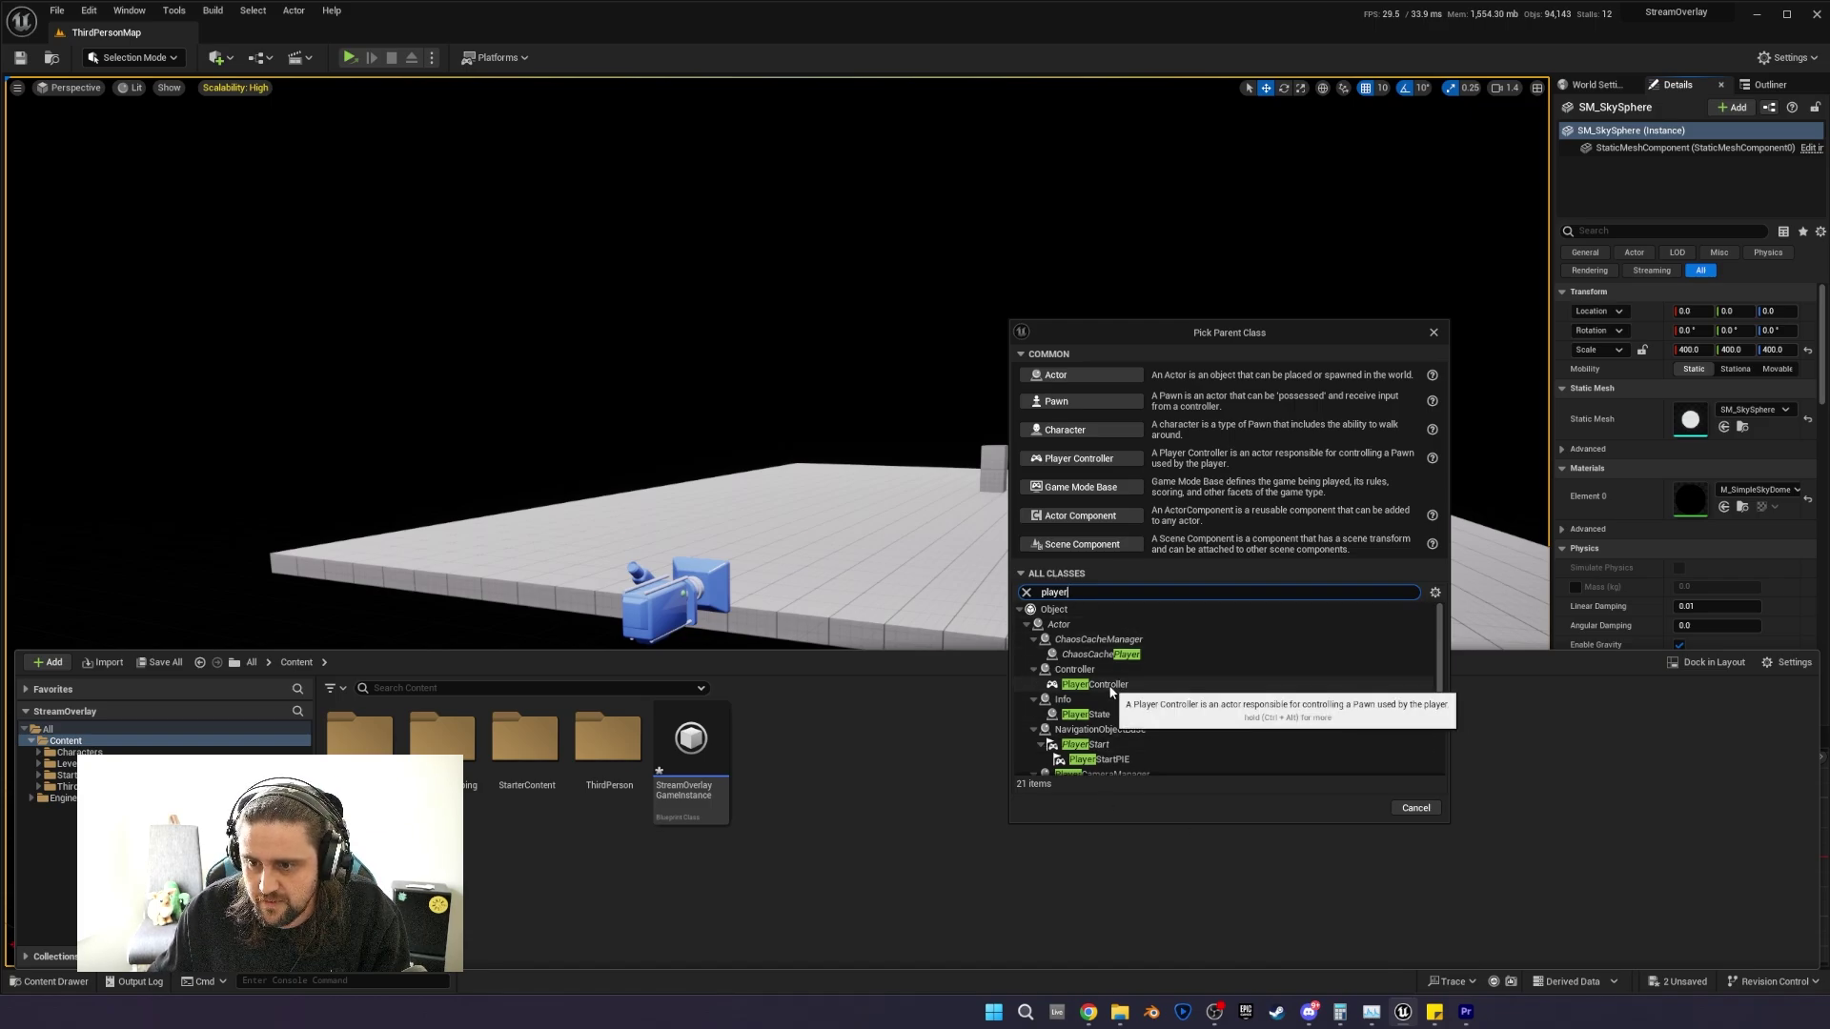
pyautogui.click(1230, 685)
pyautogui.click(1360, 808)
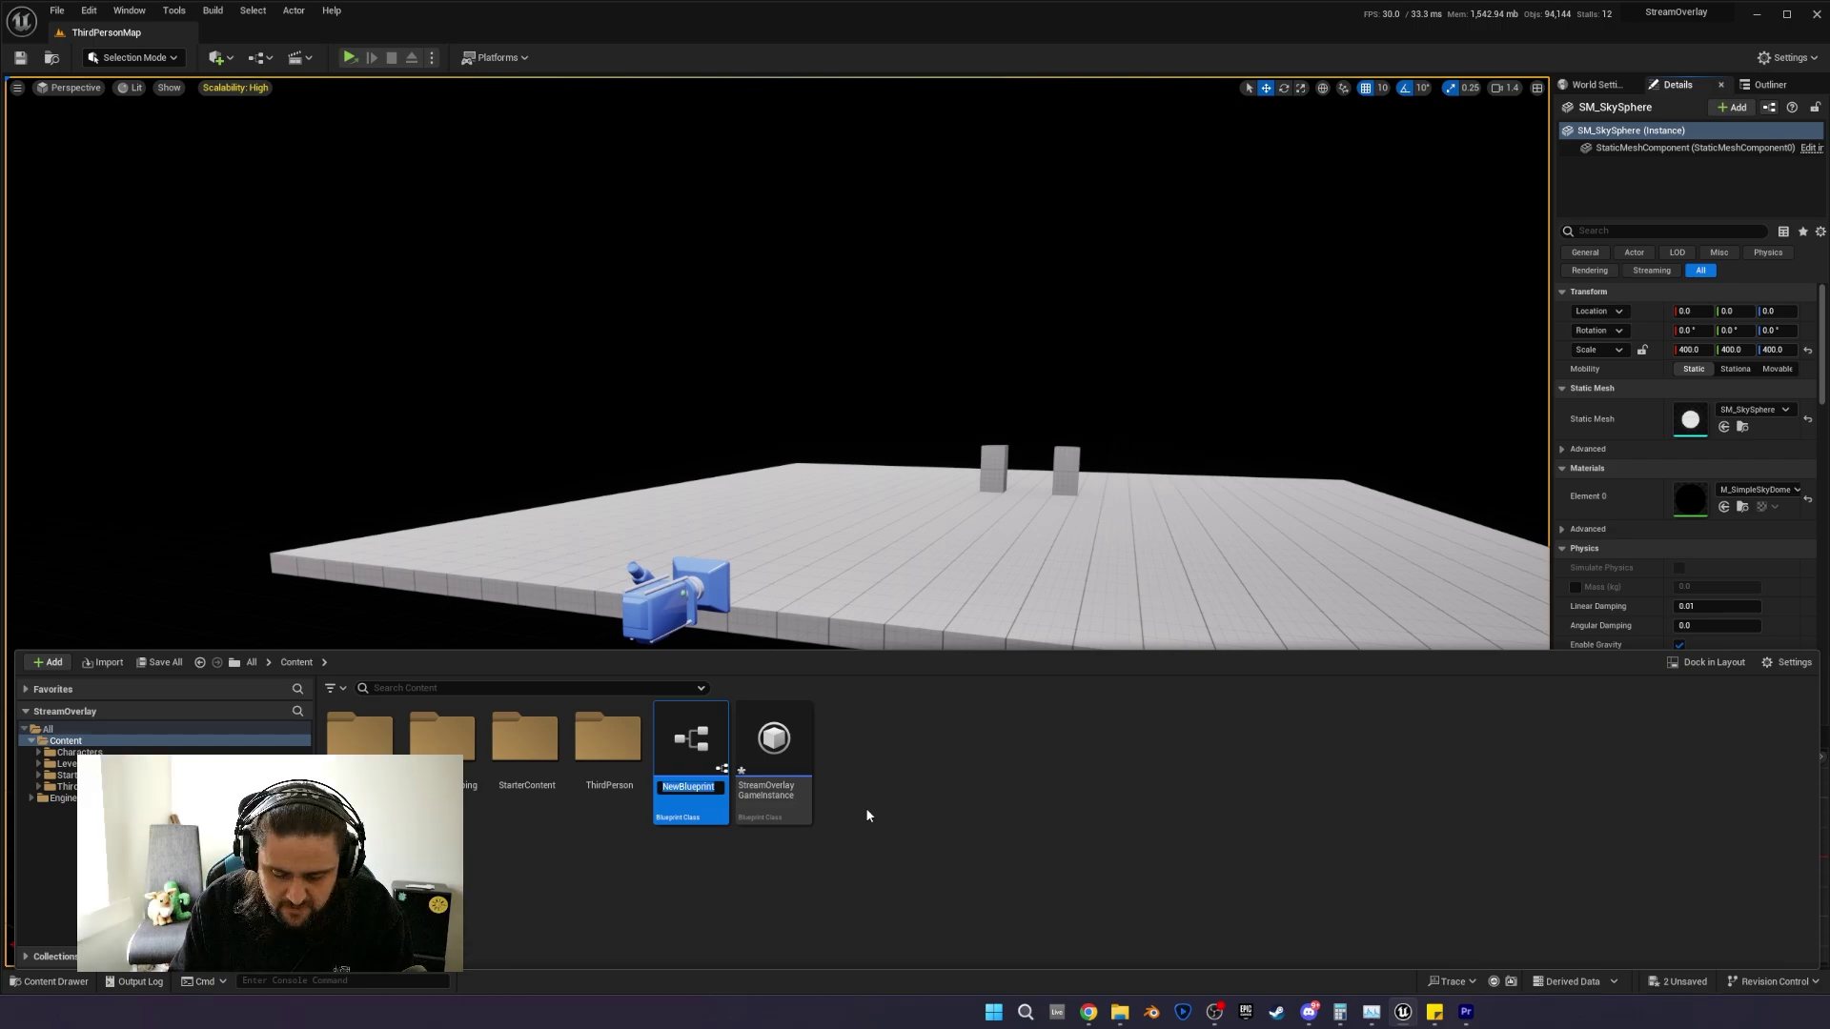
pyautogui.write('PC_')
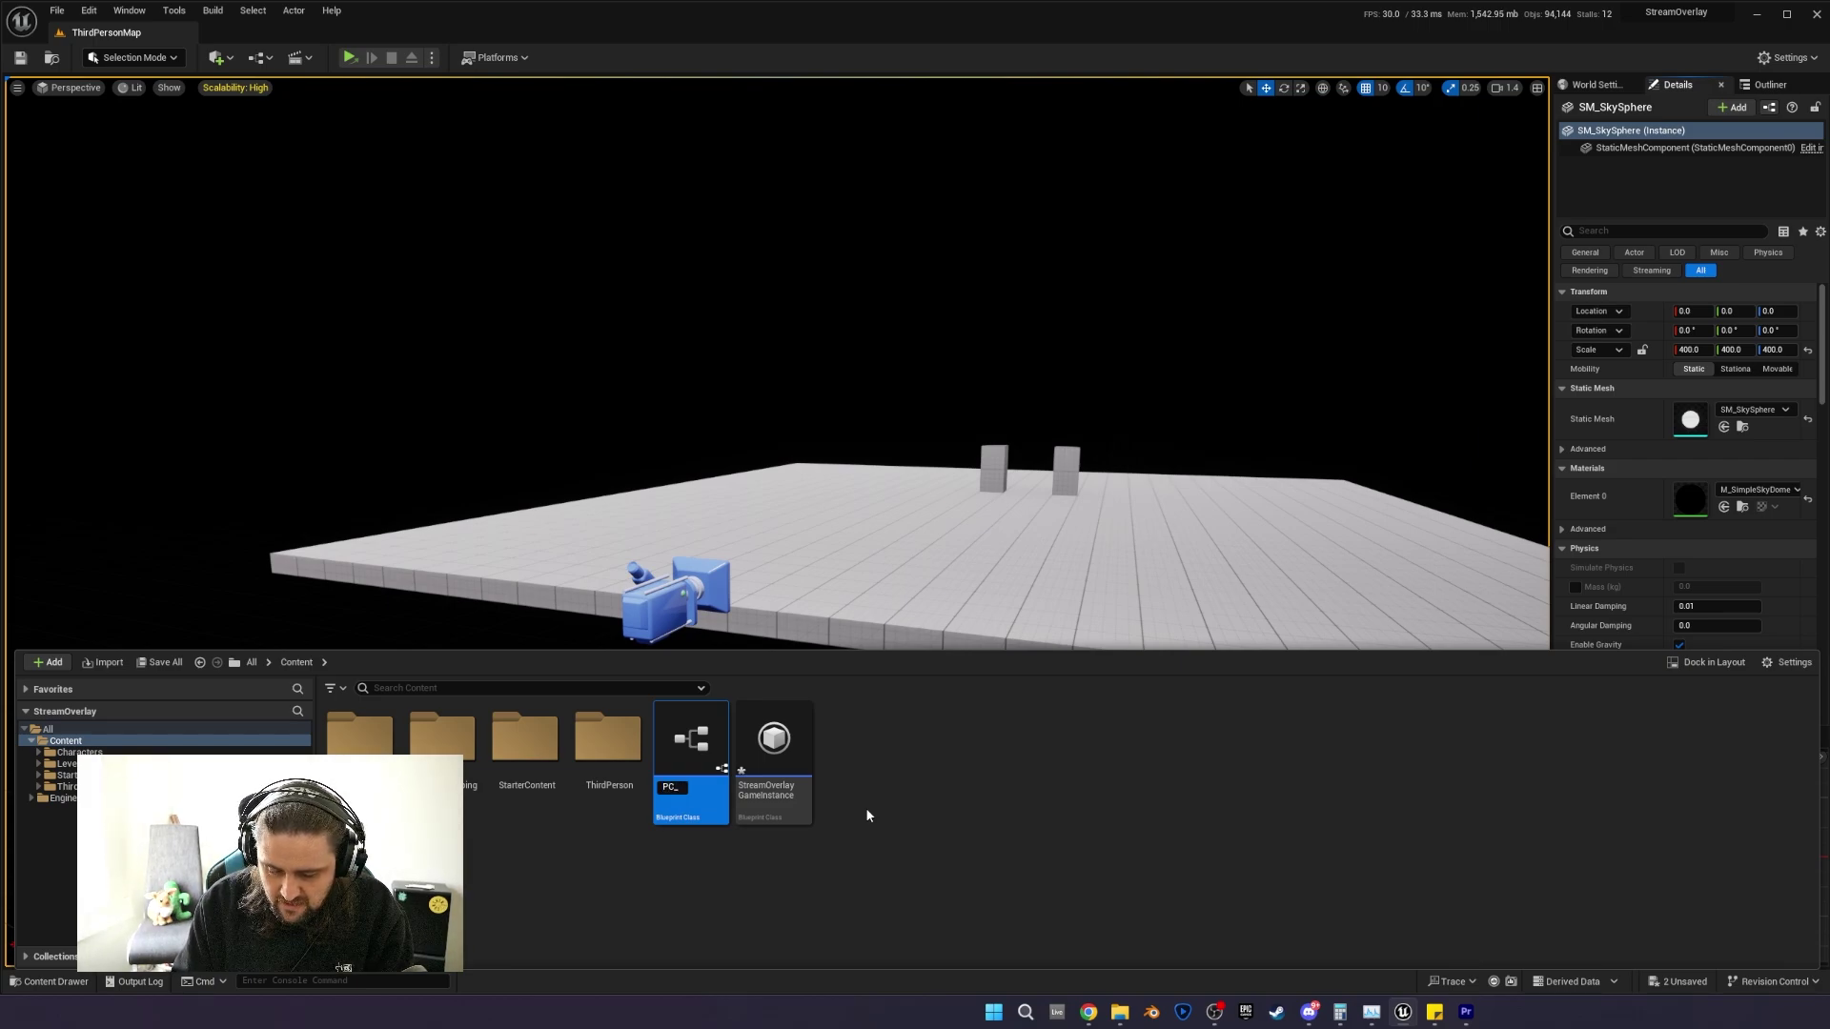
pyautogui.write('ShowCursor')
pyautogui.press('Return')
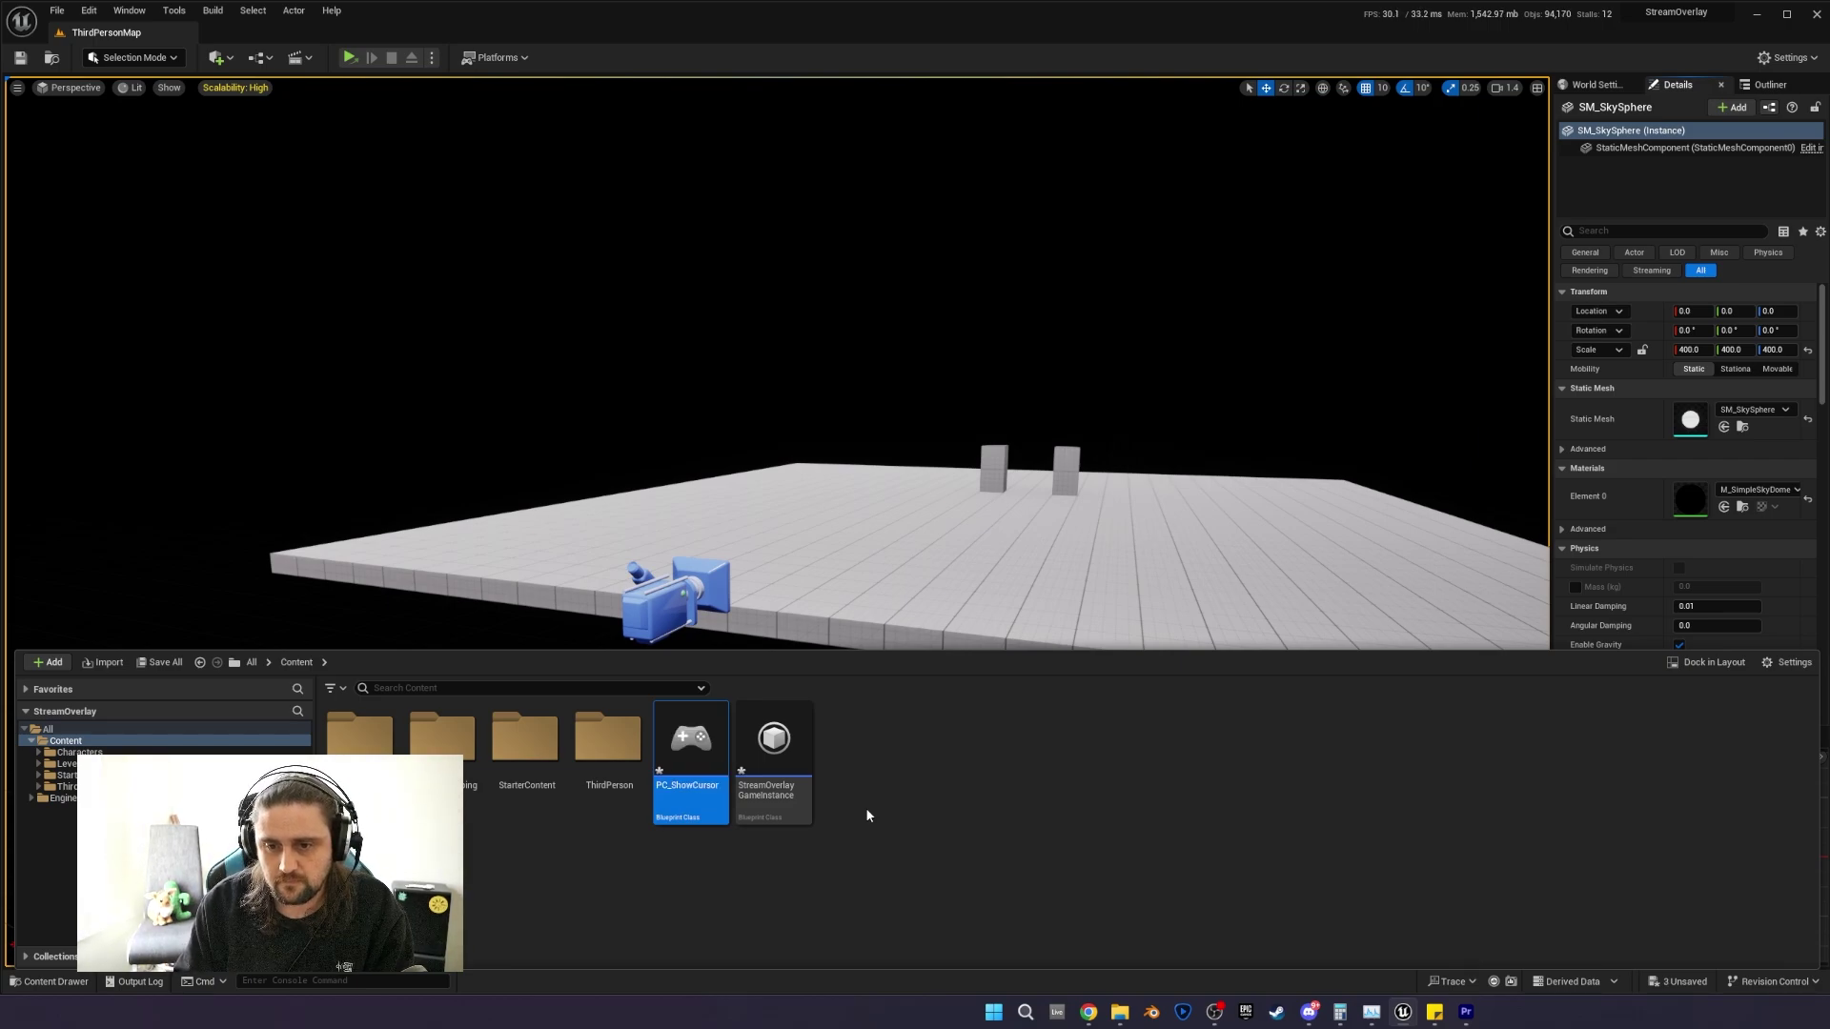
# Open StreamOverlayGameInstance in the Blueprint editor.
pyautogui.click(923, 806)
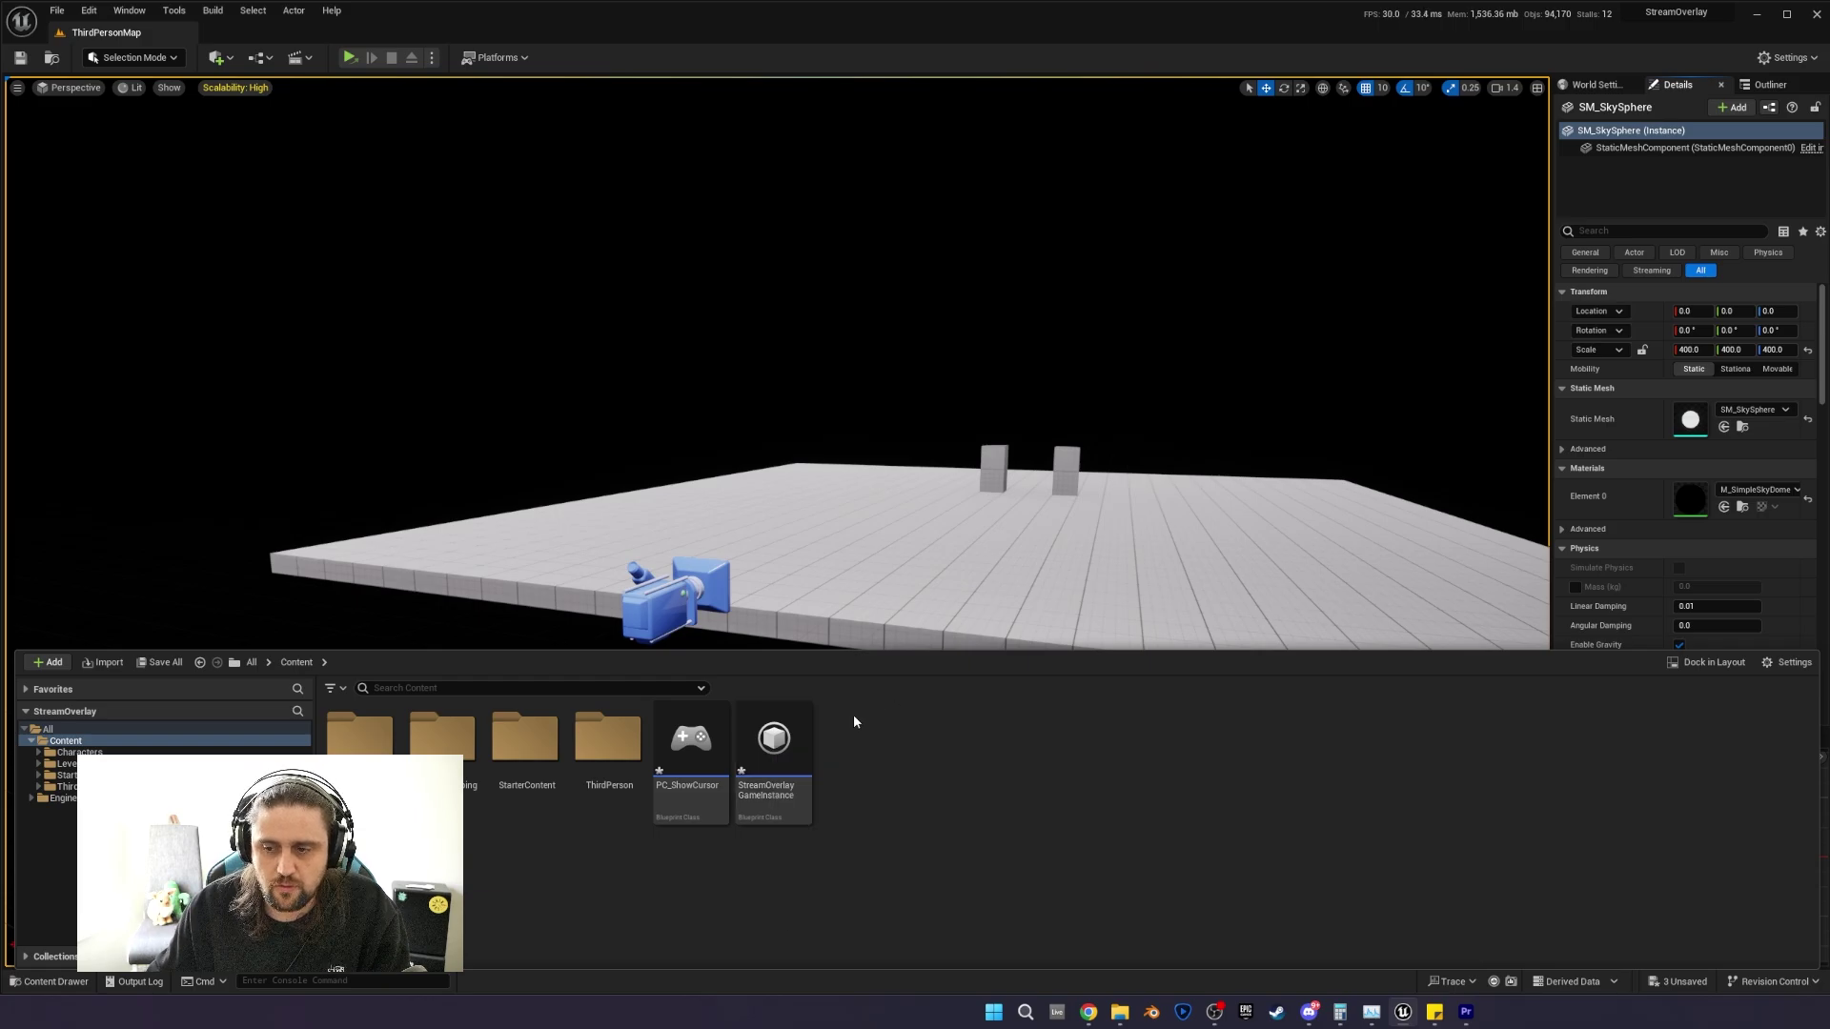
pyautogui.click(796, 750)
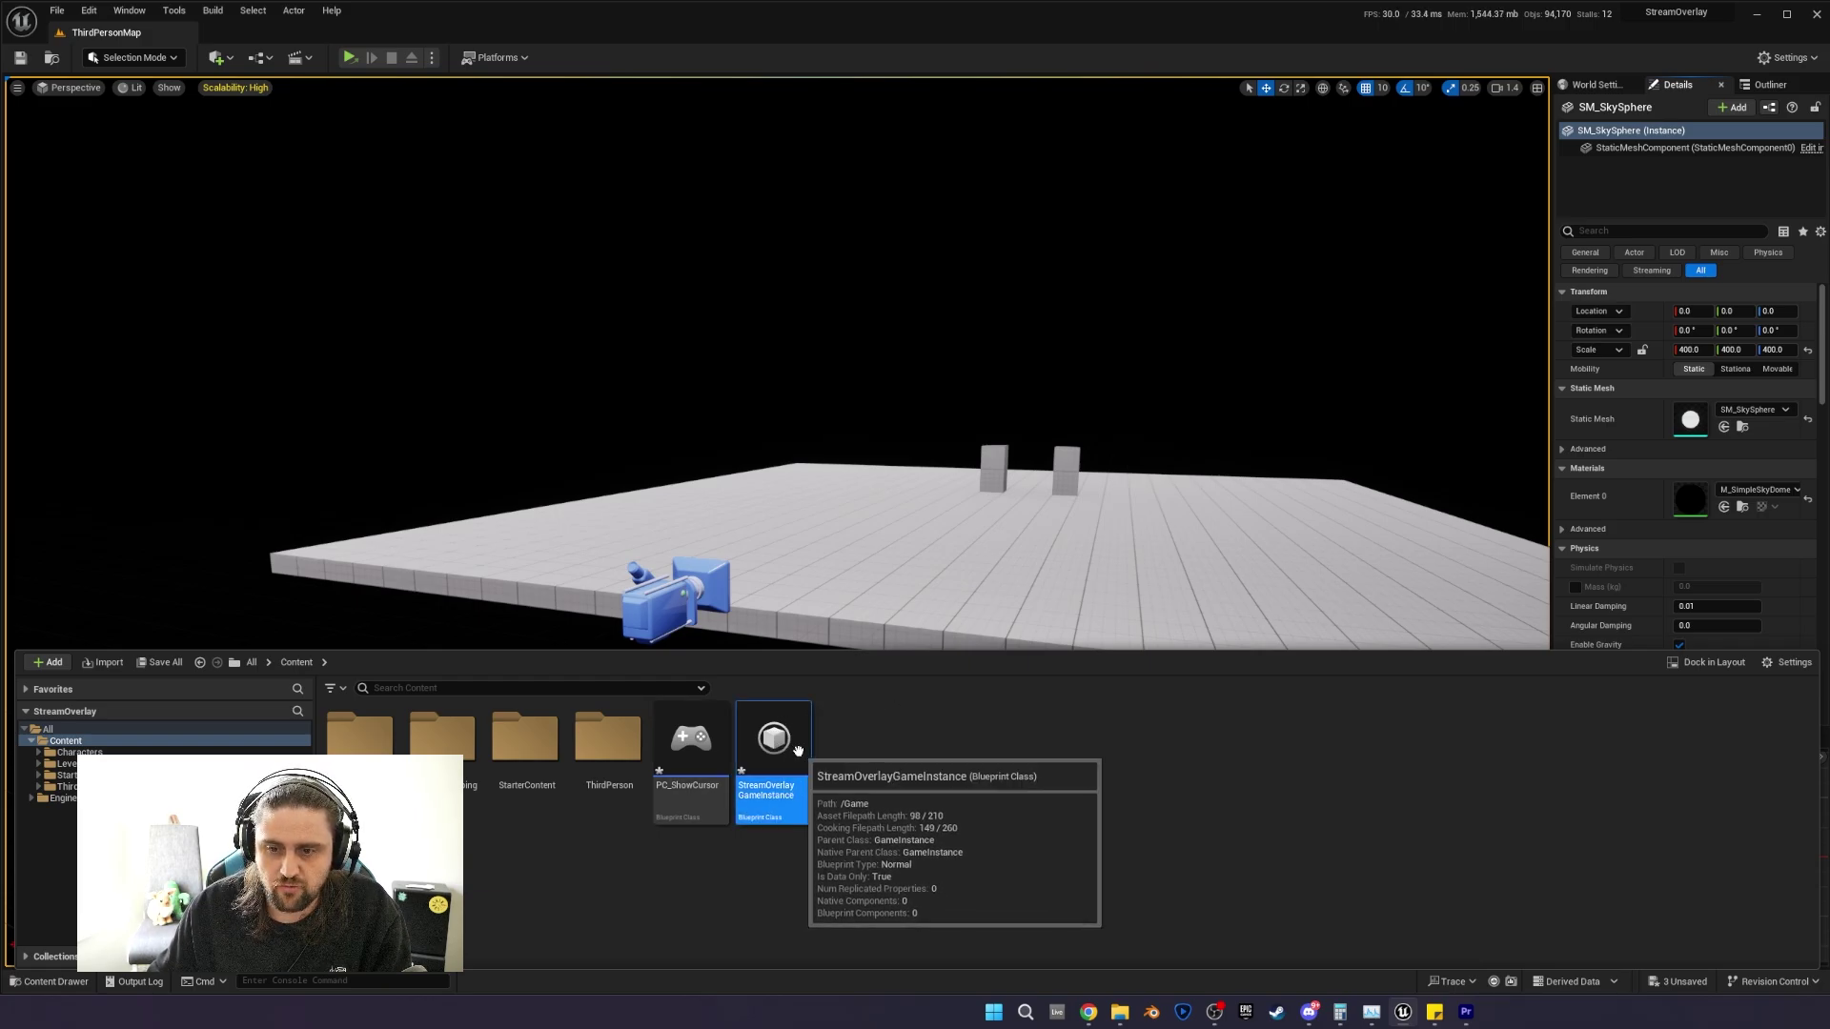
pyautogui.doubleClick(772, 740)
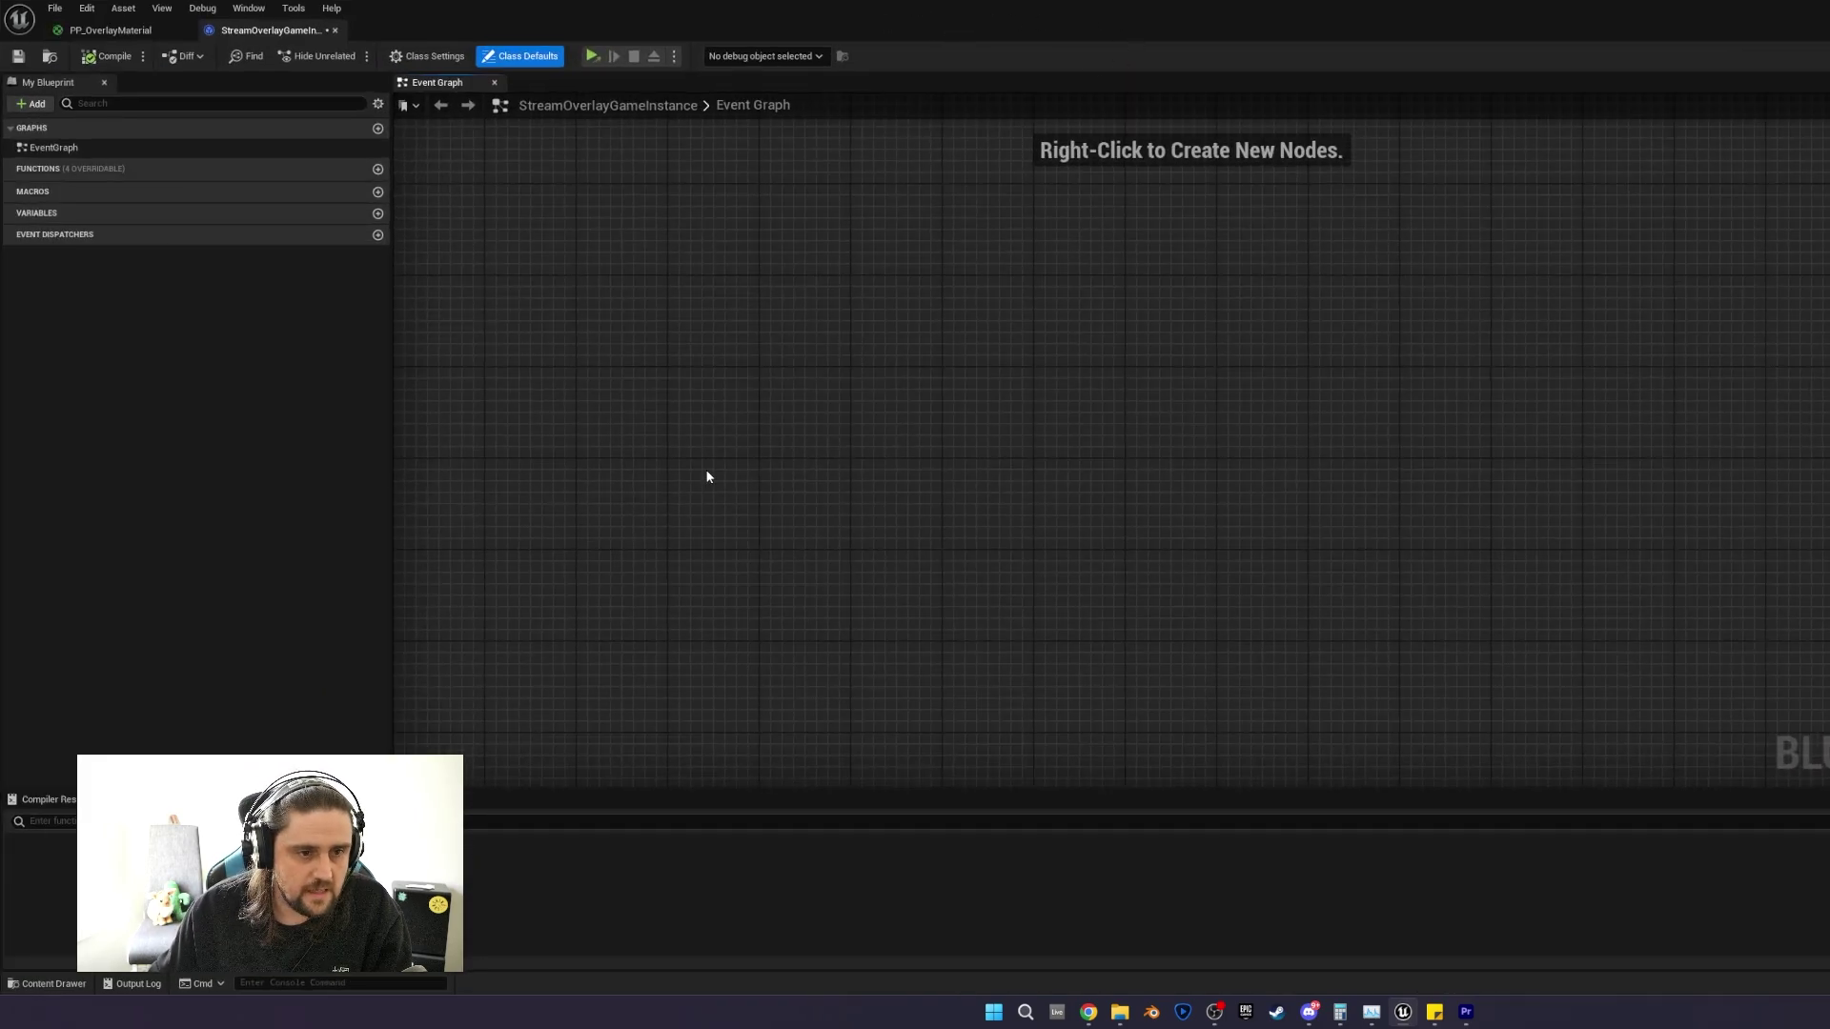
# Add an Event Init node followed by Get Game User Settings.
pyautogui.moveTo(707, 476); pyautogui.dragTo(782, 483, button='right')
pyautogui.rightClick(706, 417)
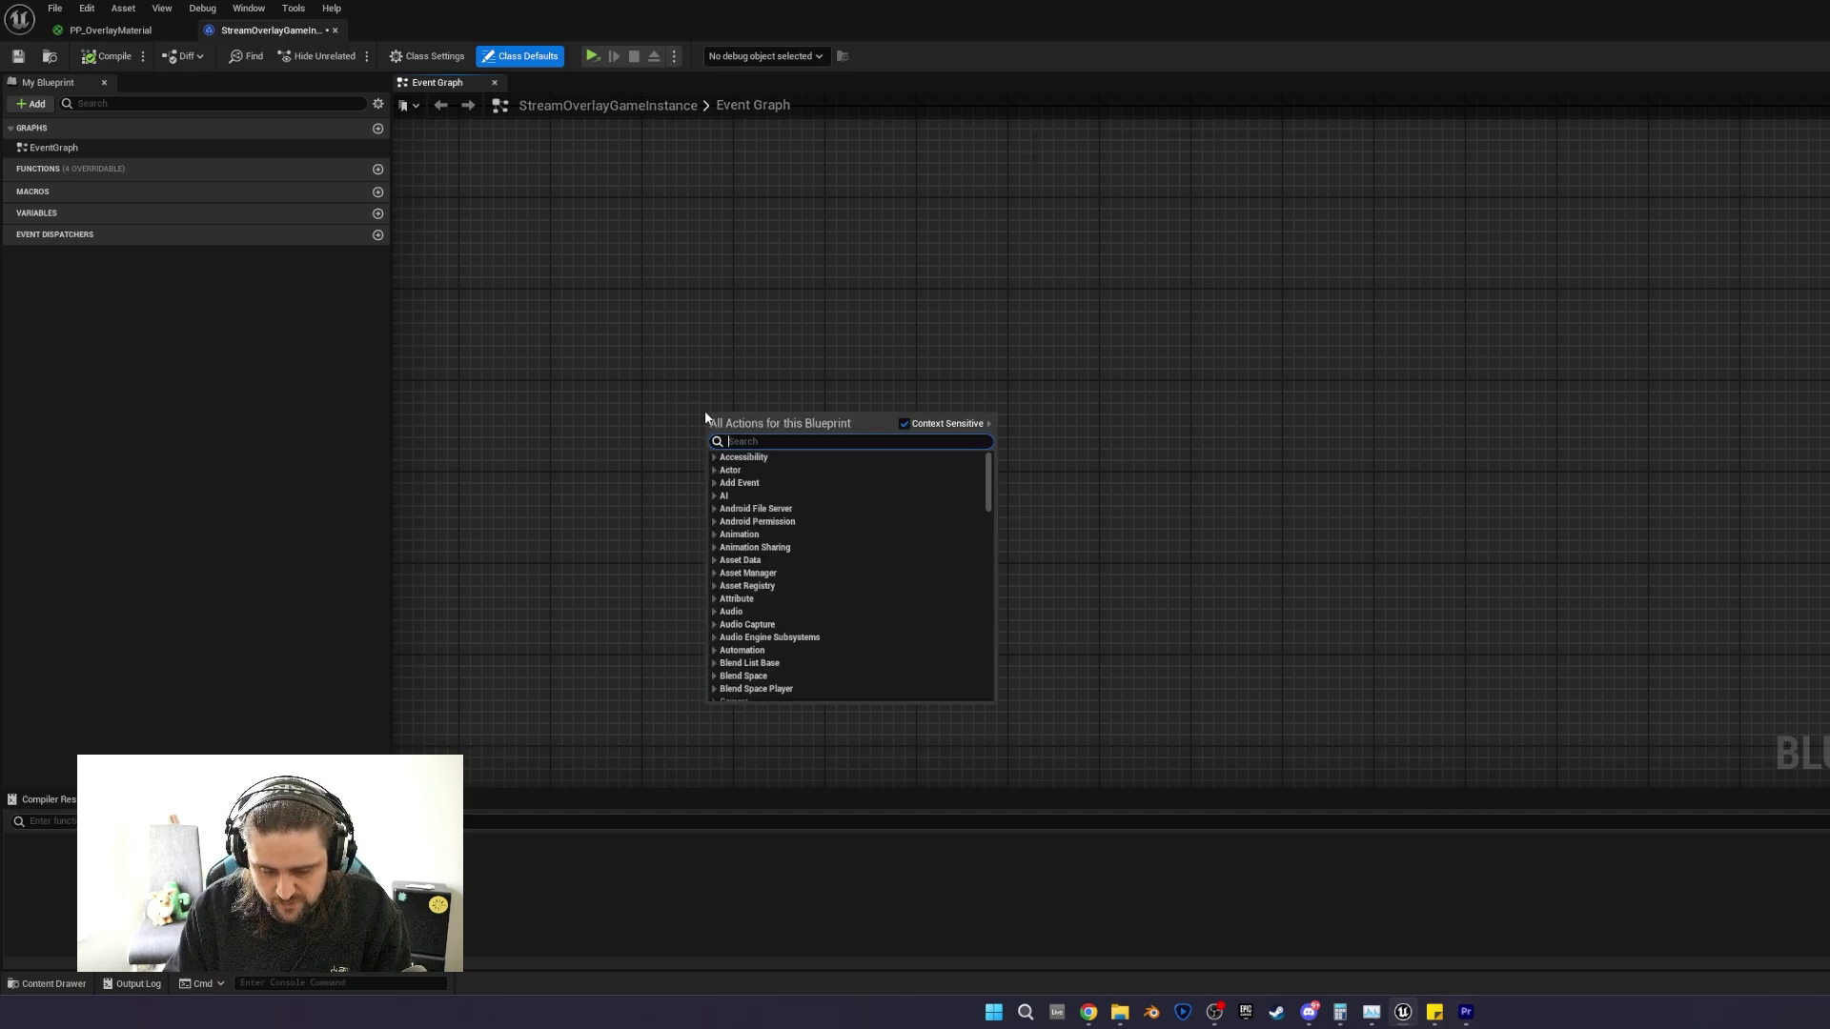
pyautogui.write('Event Init')
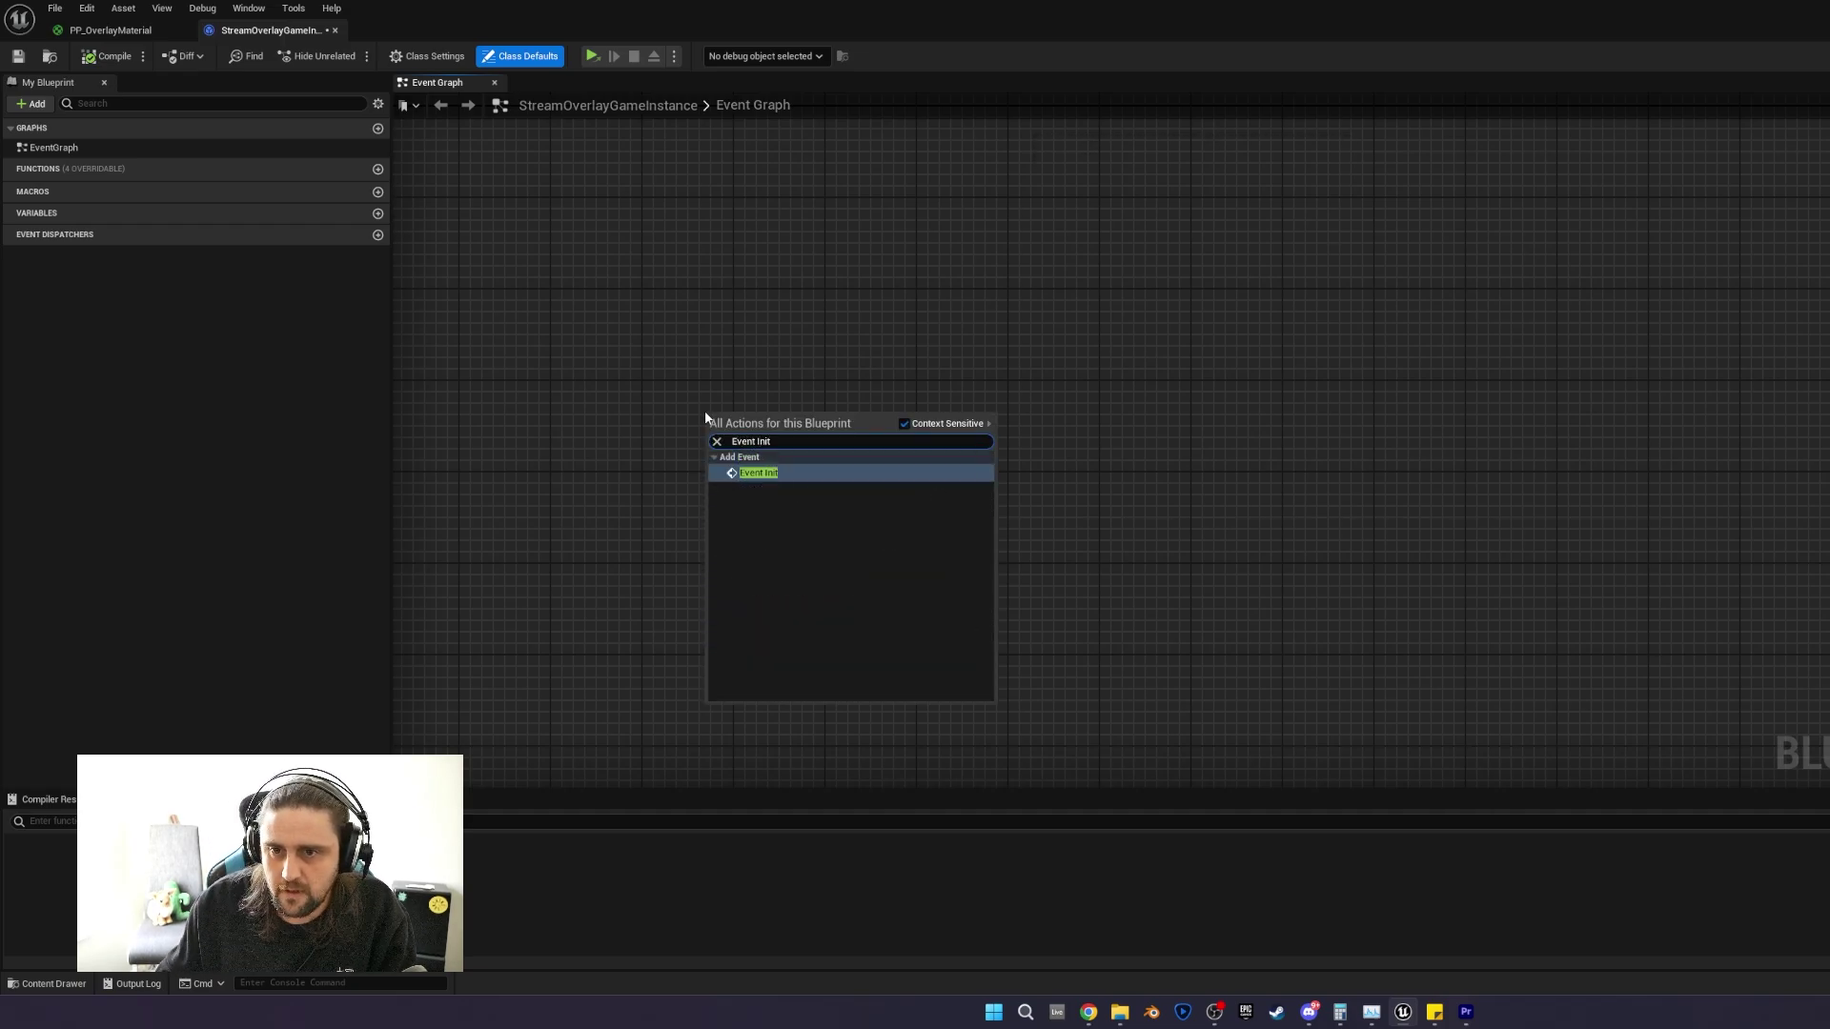
pyautogui.click(783, 472)
pyautogui.moveTo(1085, 335); pyautogui.dragTo(857, 404, button='right')
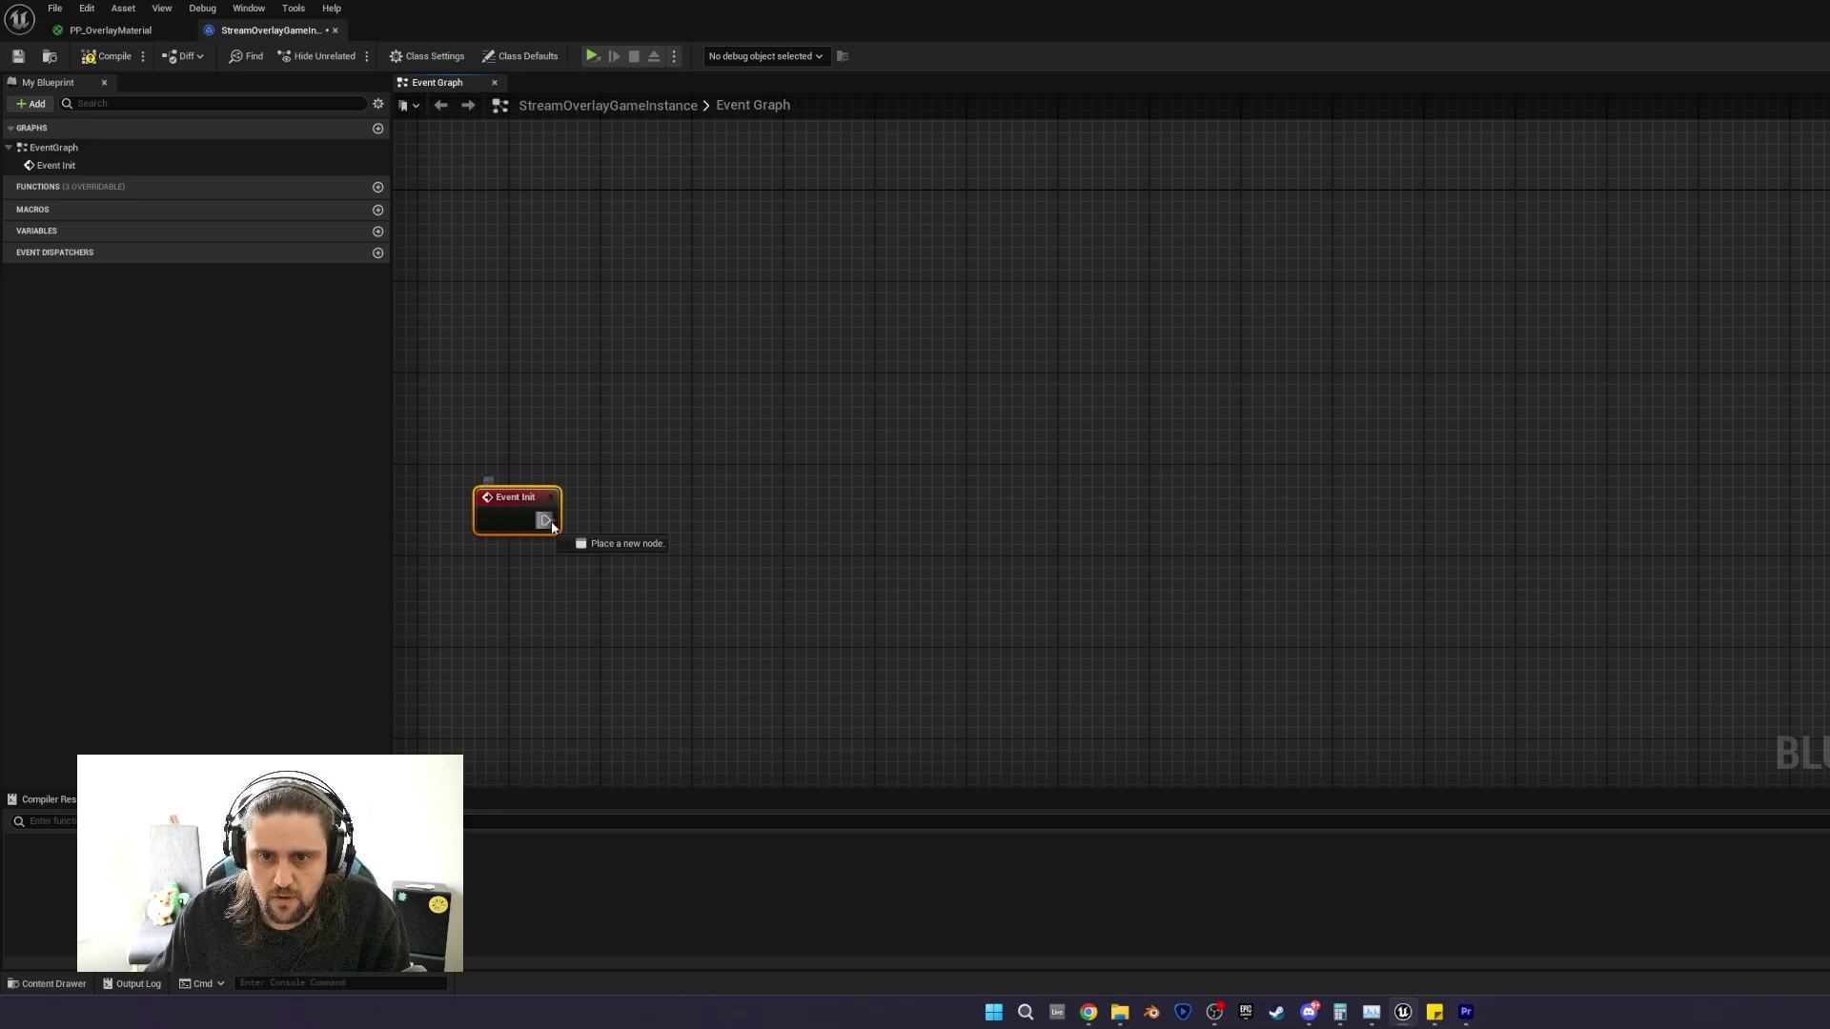
pyautogui.moveTo(545, 519); pyautogui.dragTo(772, 516)
pyautogui.write('get game user settings')
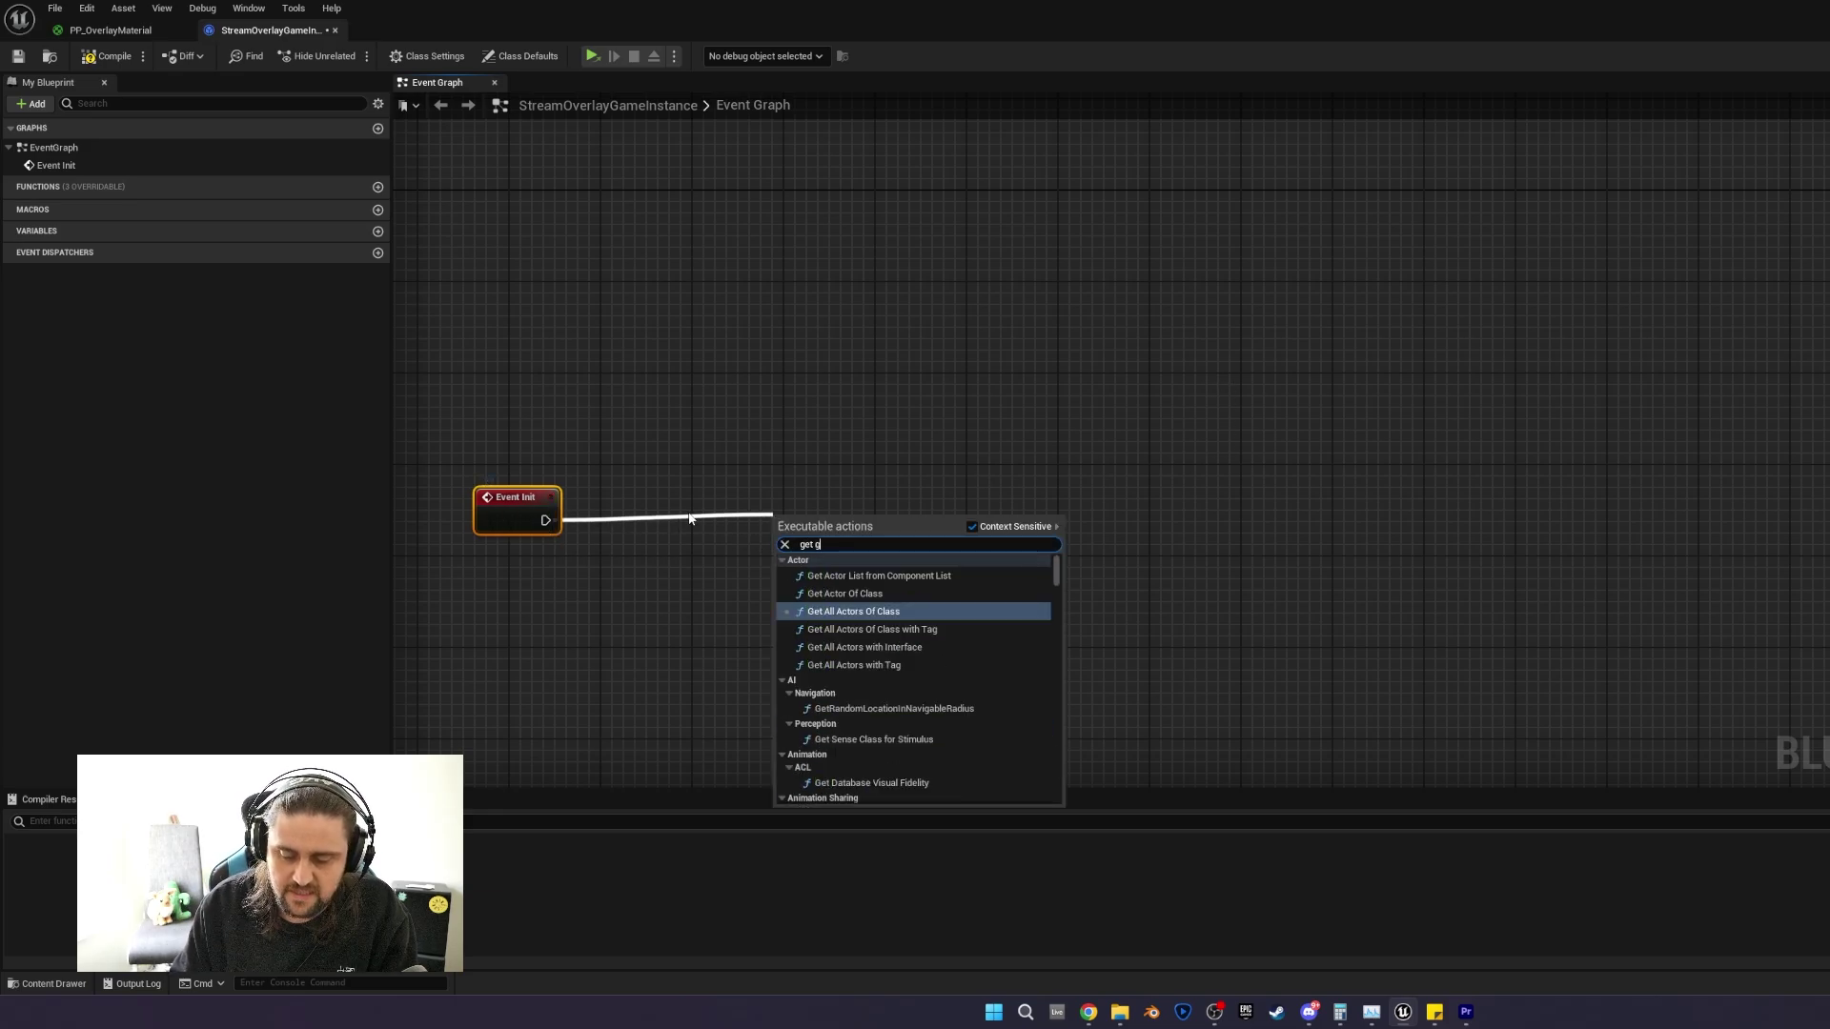
pyautogui.press('Return')
# Add Set Screen Resolution after it, targeting the user settings' Return Value.
pyautogui.moveTo(689, 517); pyautogui.dragTo(611, 535, button='right')
pyautogui.moveTo(733, 534); pyautogui.dragTo(935, 538)
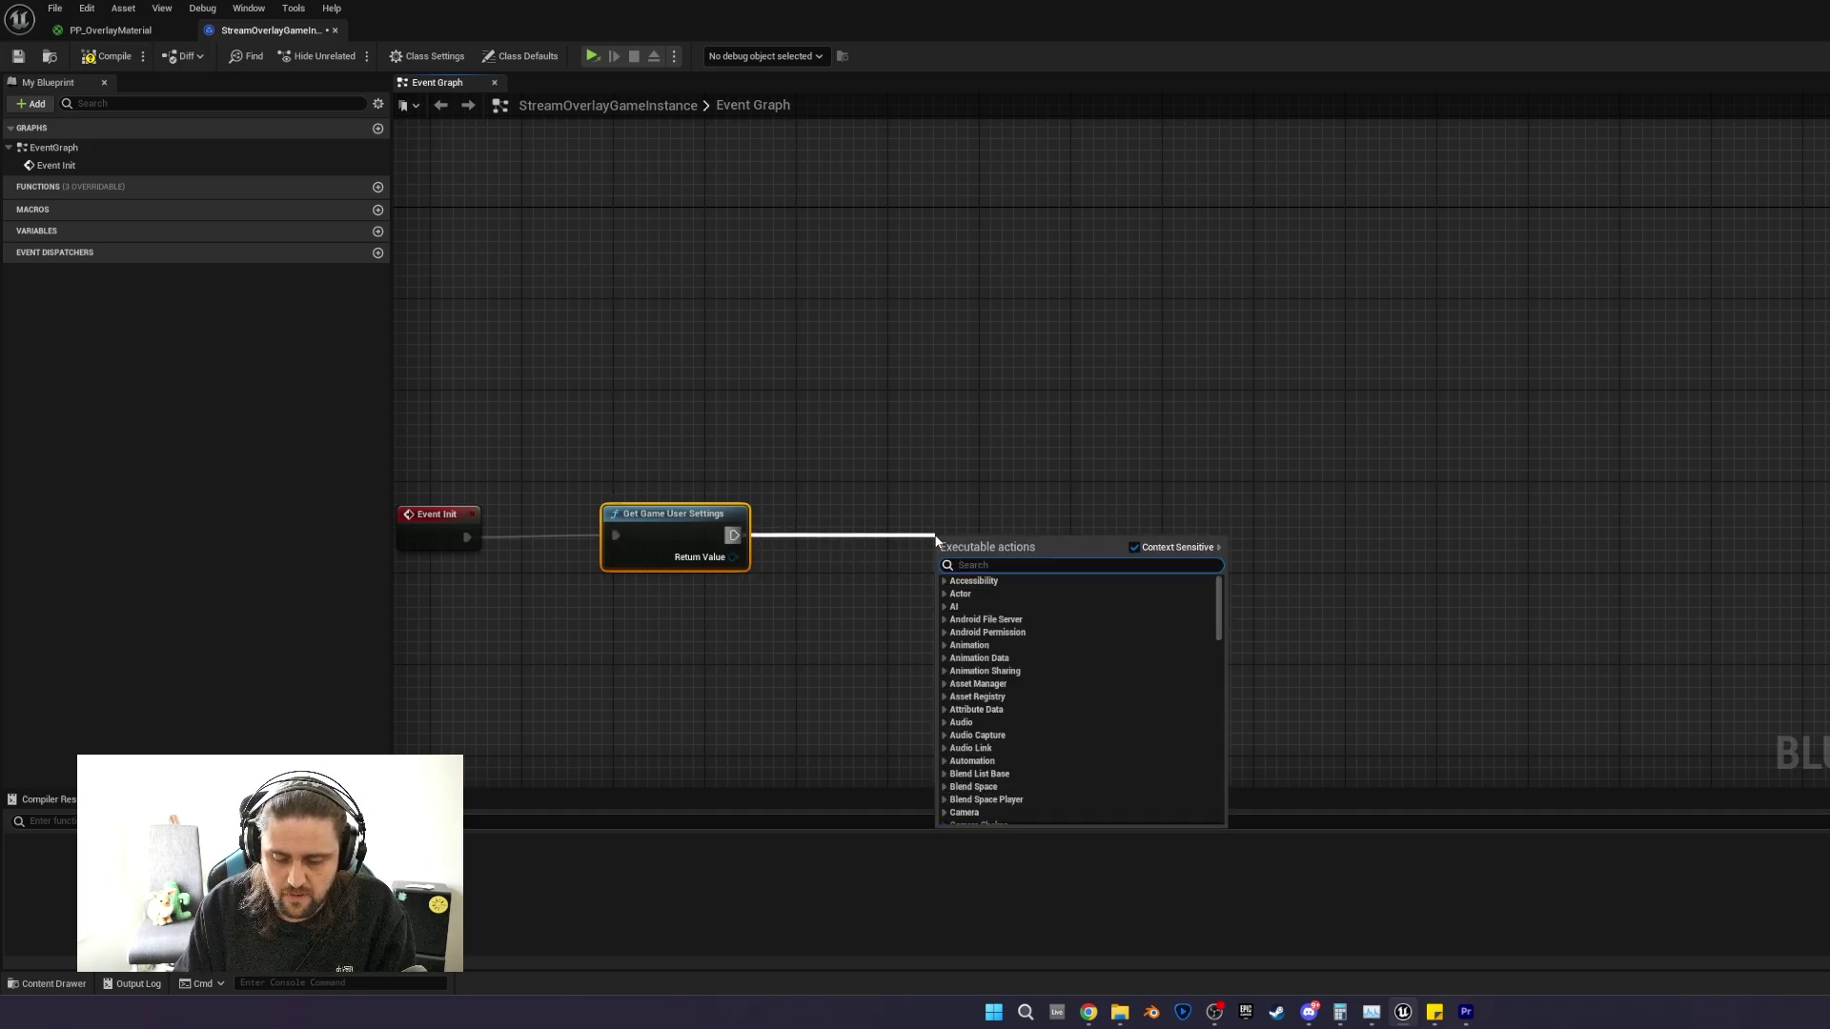
pyautogui.write('set resol')
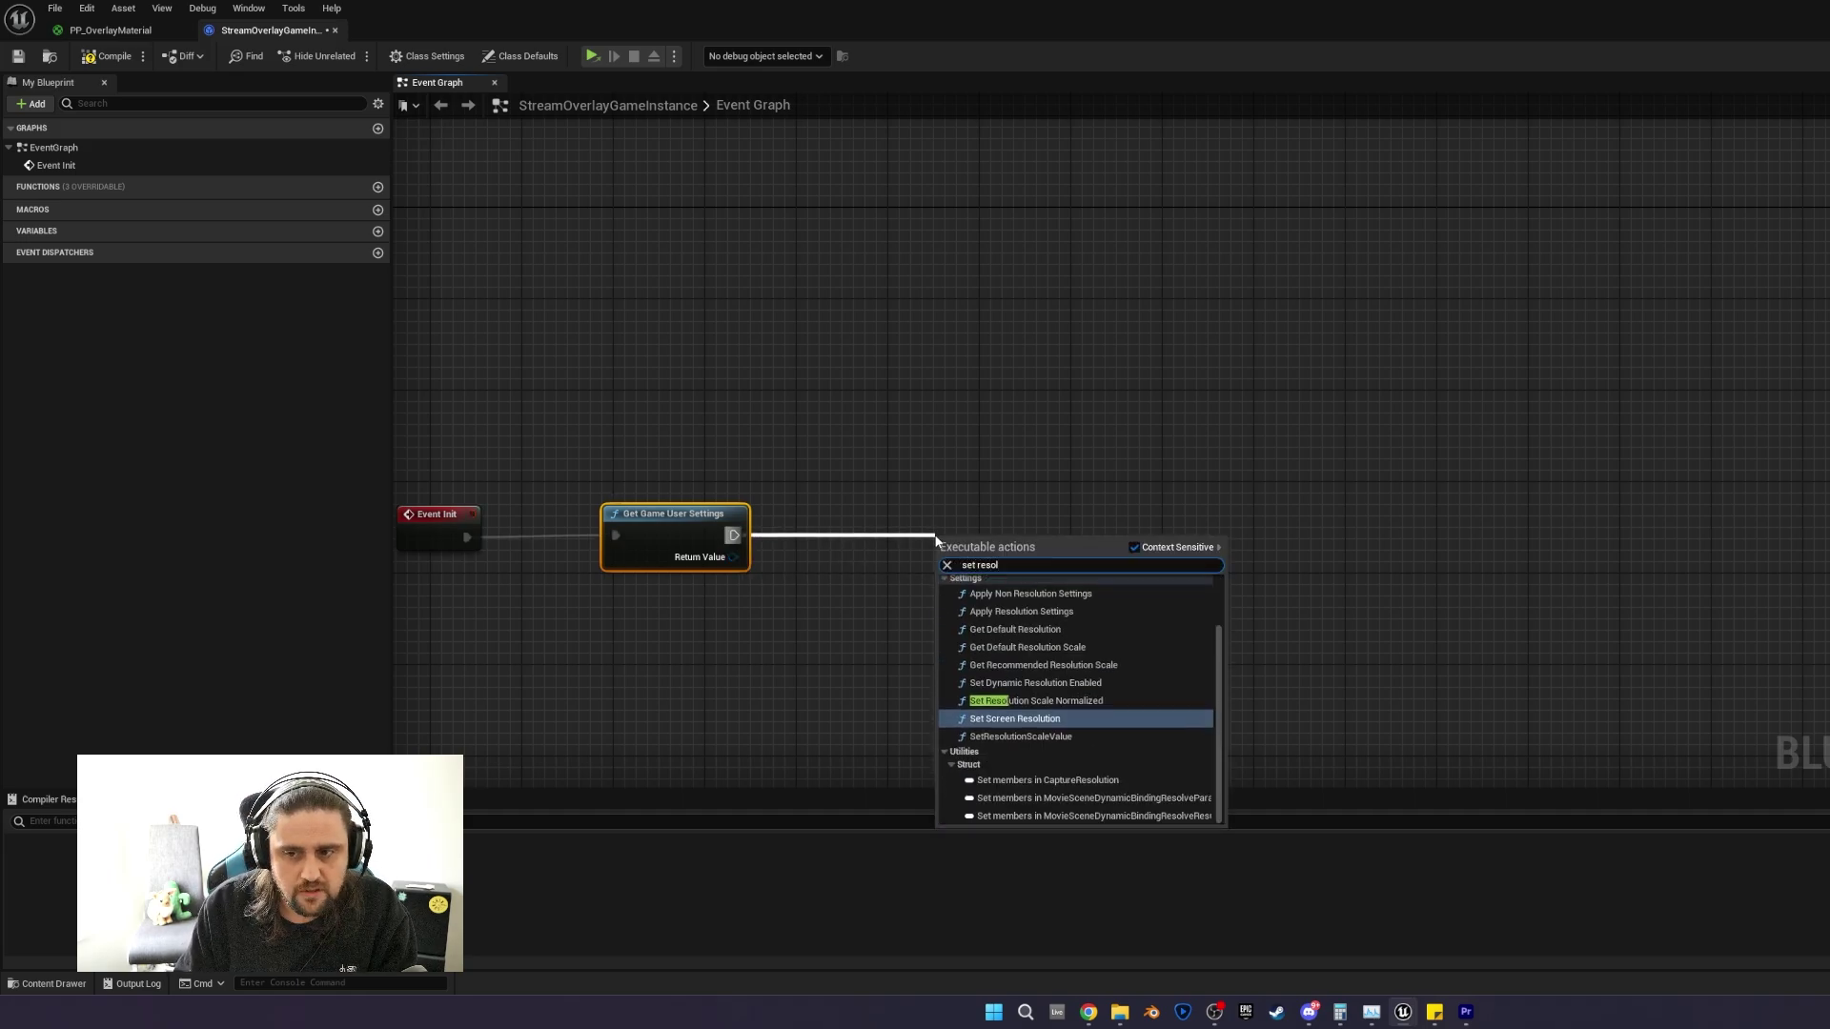
pyautogui.click(1015, 720)
pyautogui.moveTo(1043, 557); pyautogui.dragTo(1037, 520)
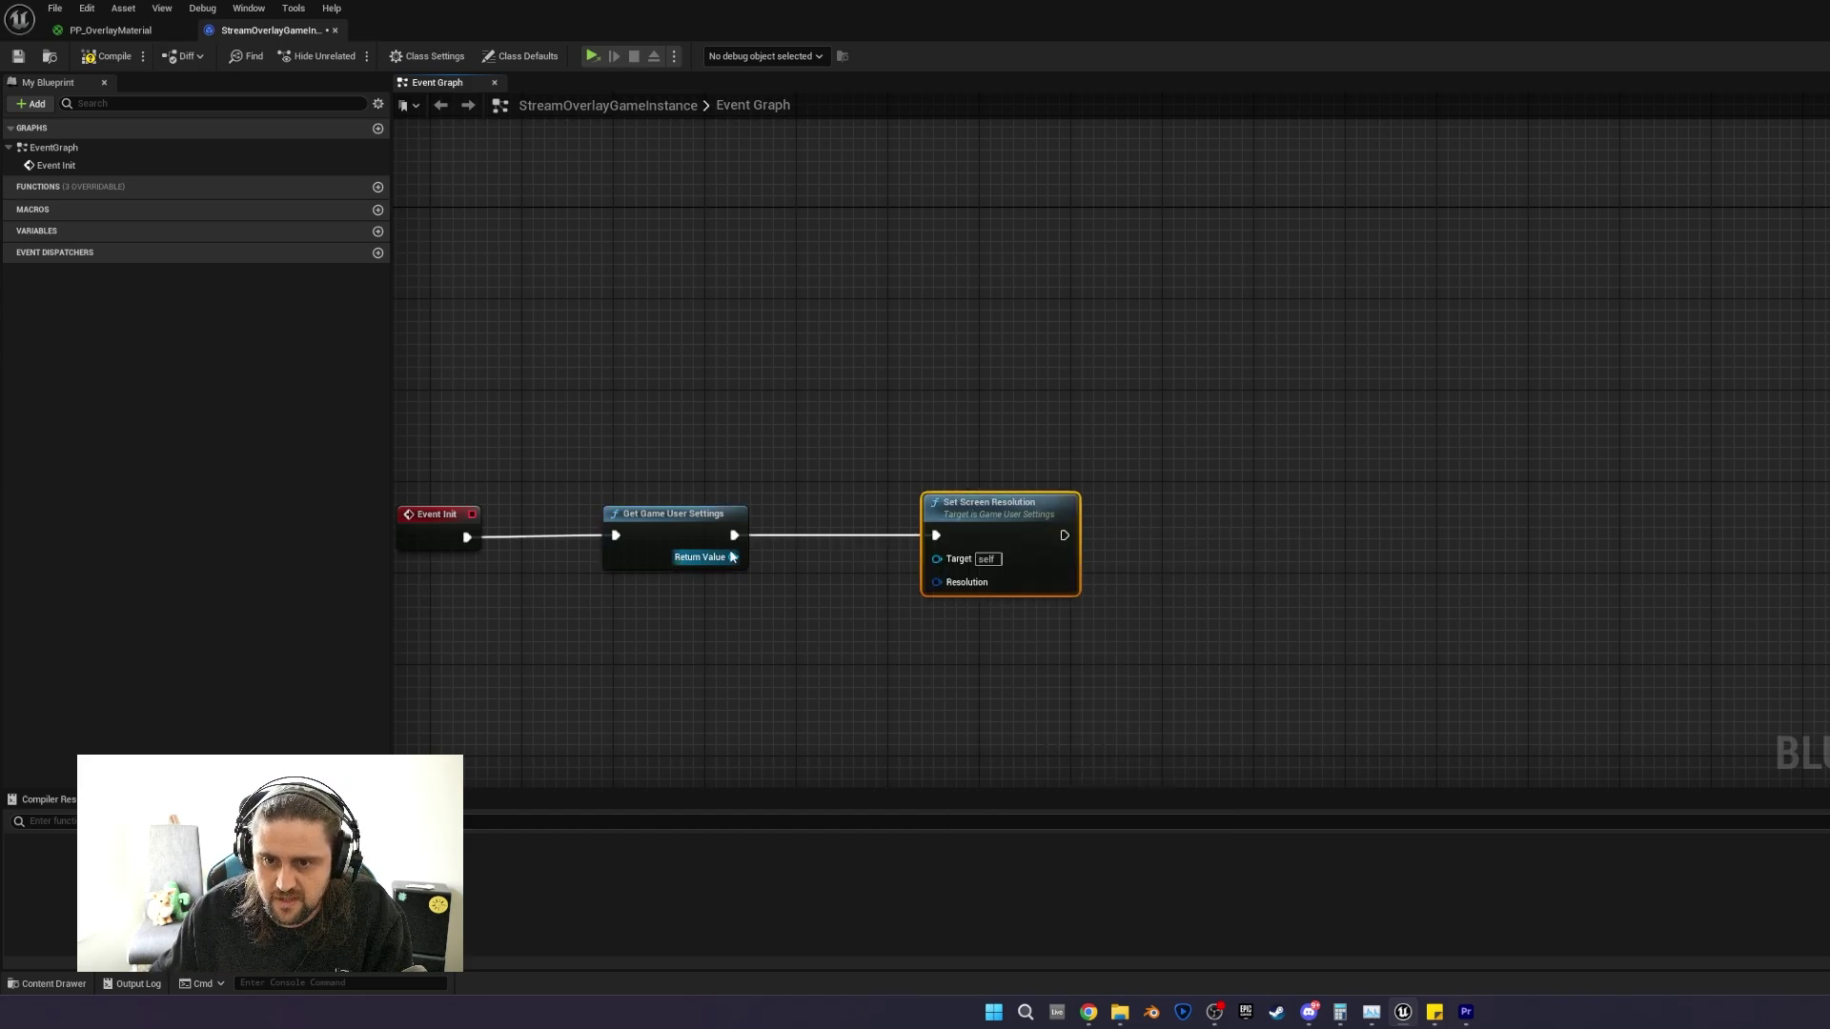
pyautogui.moveTo(740, 556); pyautogui.dragTo(963, 565)
# Split the Resolution pin and set X to 960 and Y to 540.
pyautogui.rightClick(953, 581)
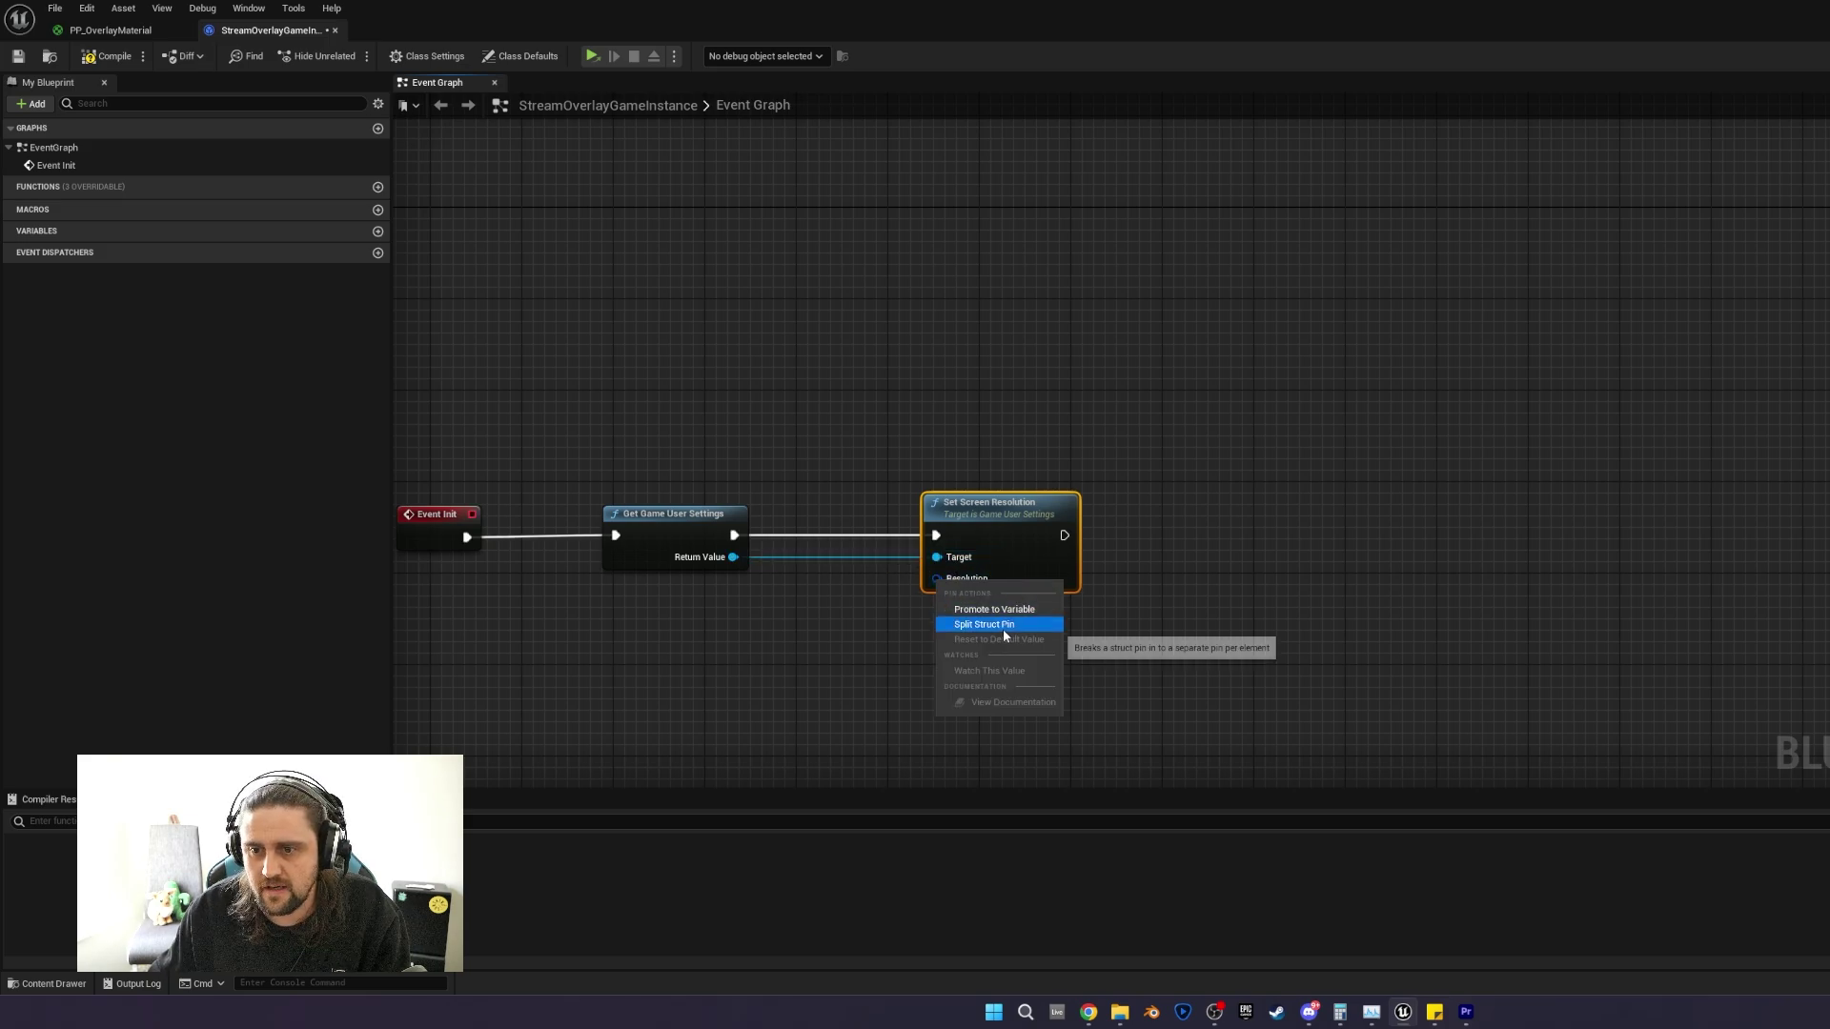
pyautogui.click(996, 625)
pyautogui.click(1006, 581)
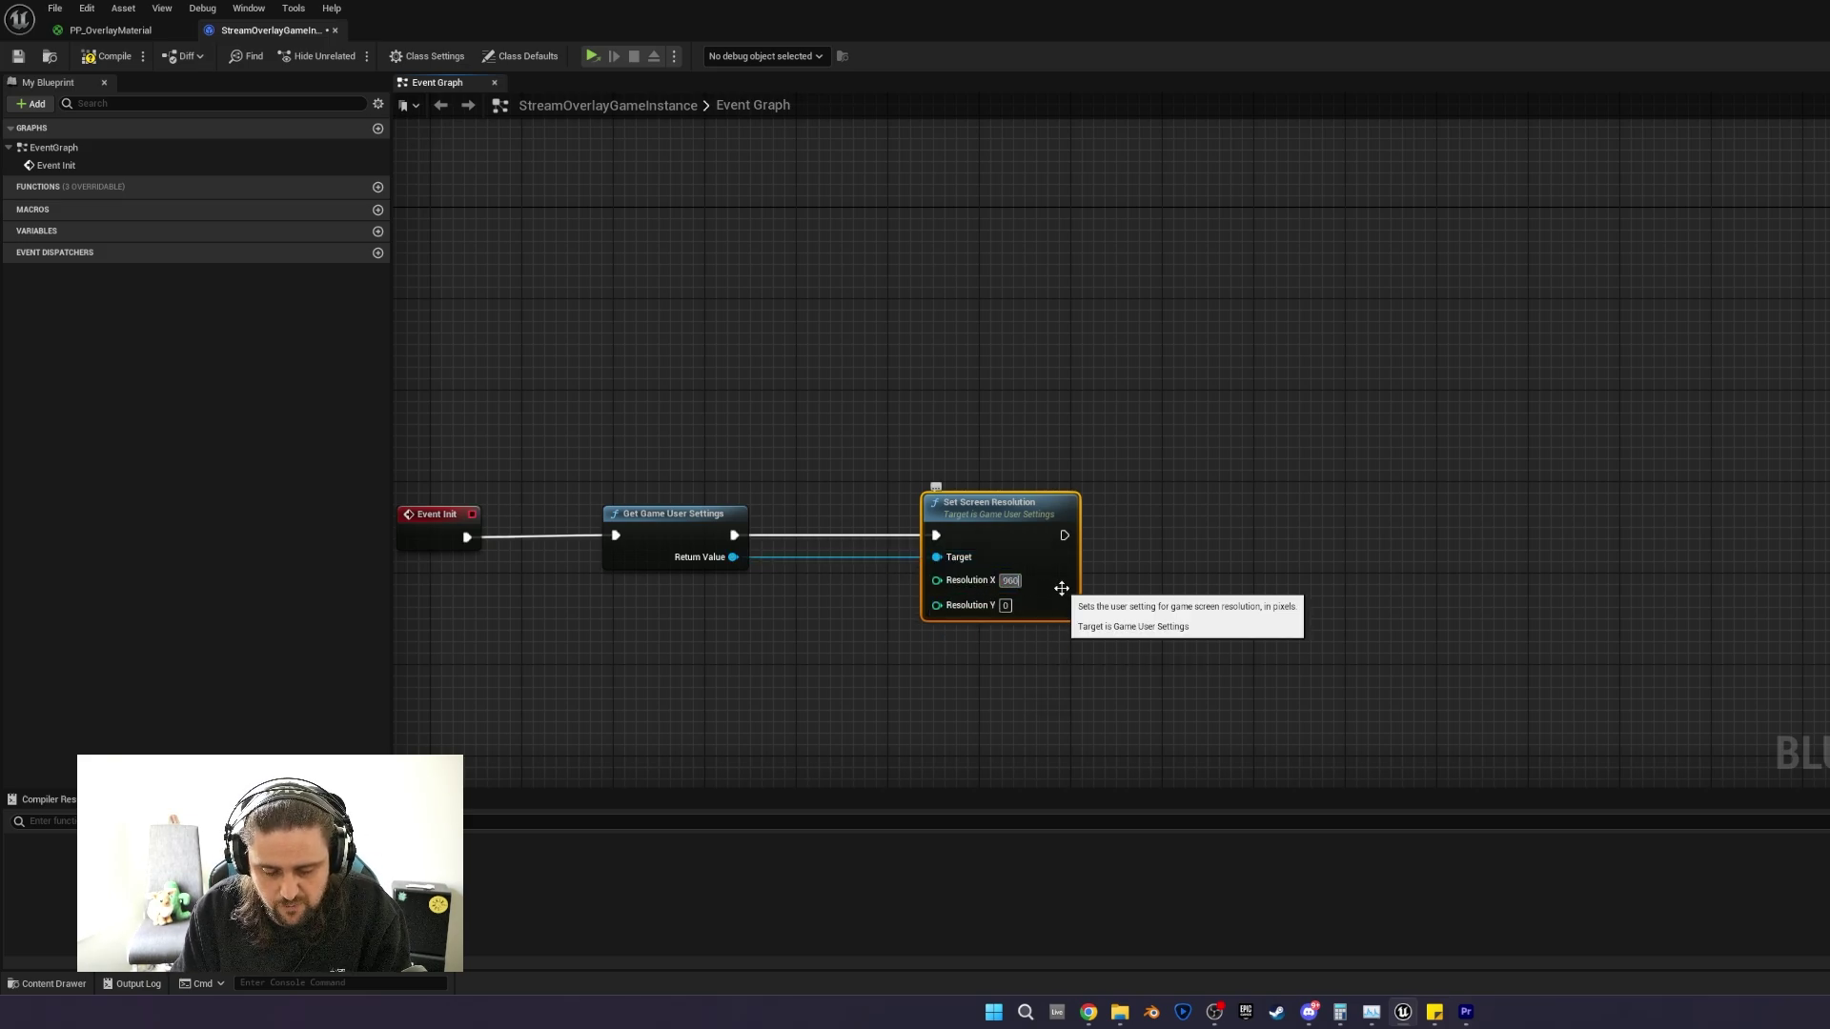
pyautogui.press('Tab')
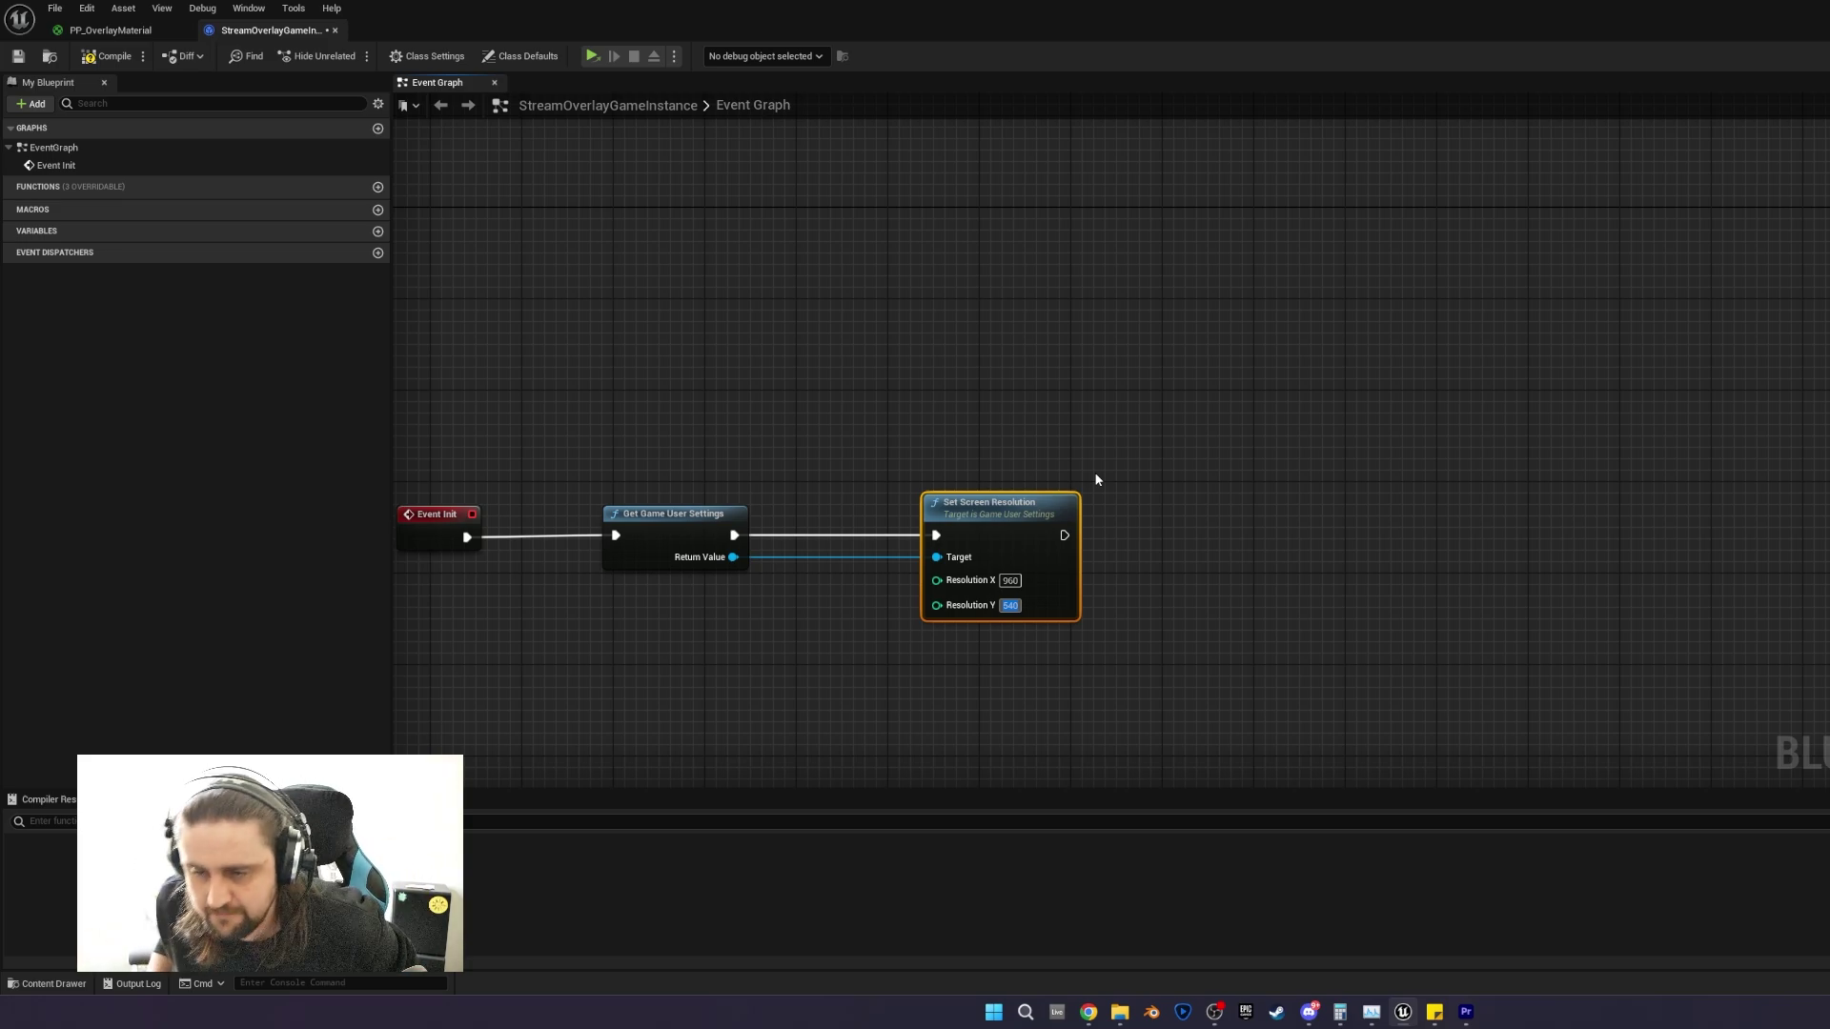
pyautogui.click(934, 484)
# Add Set Fullscreen Mode targeting the user settings, with mode set to Windowed.
pyautogui.moveTo(1026, 526); pyautogui.dragTo(1057, 555, button='right')
pyautogui.moveTo(894, 543); pyautogui.dragTo(1143, 537)
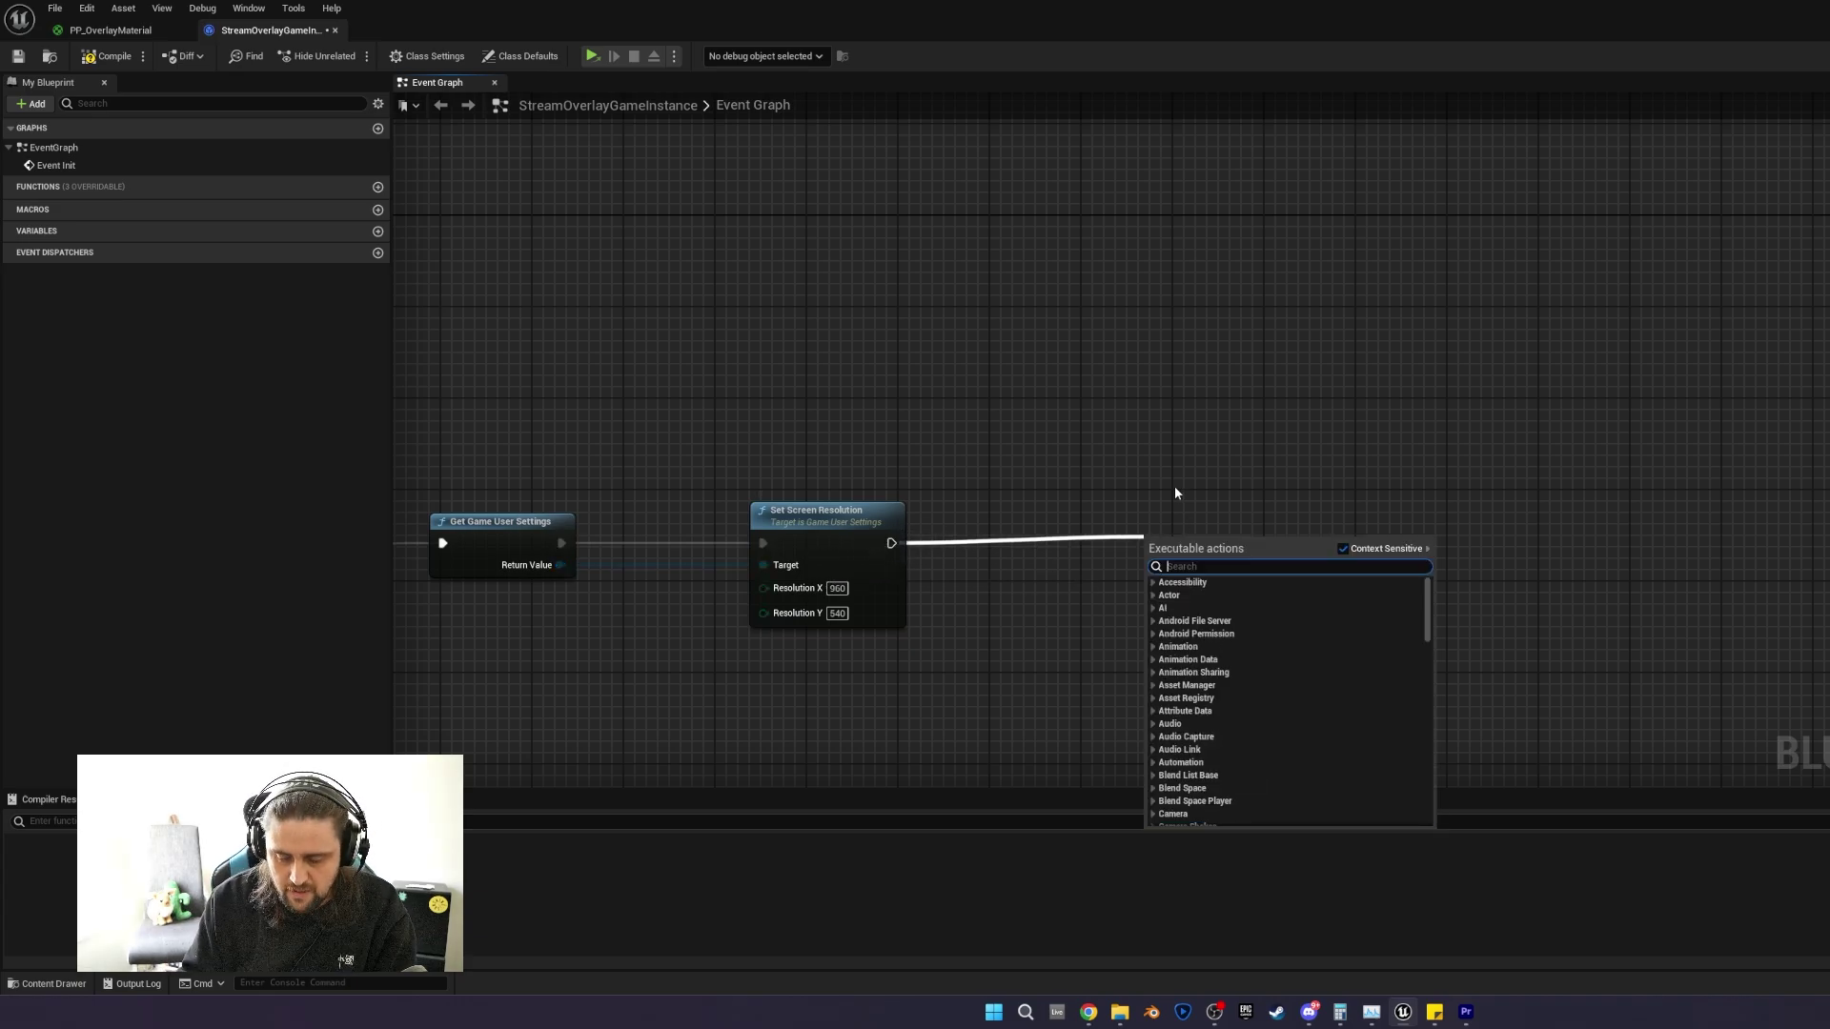
pyautogui.write('full')
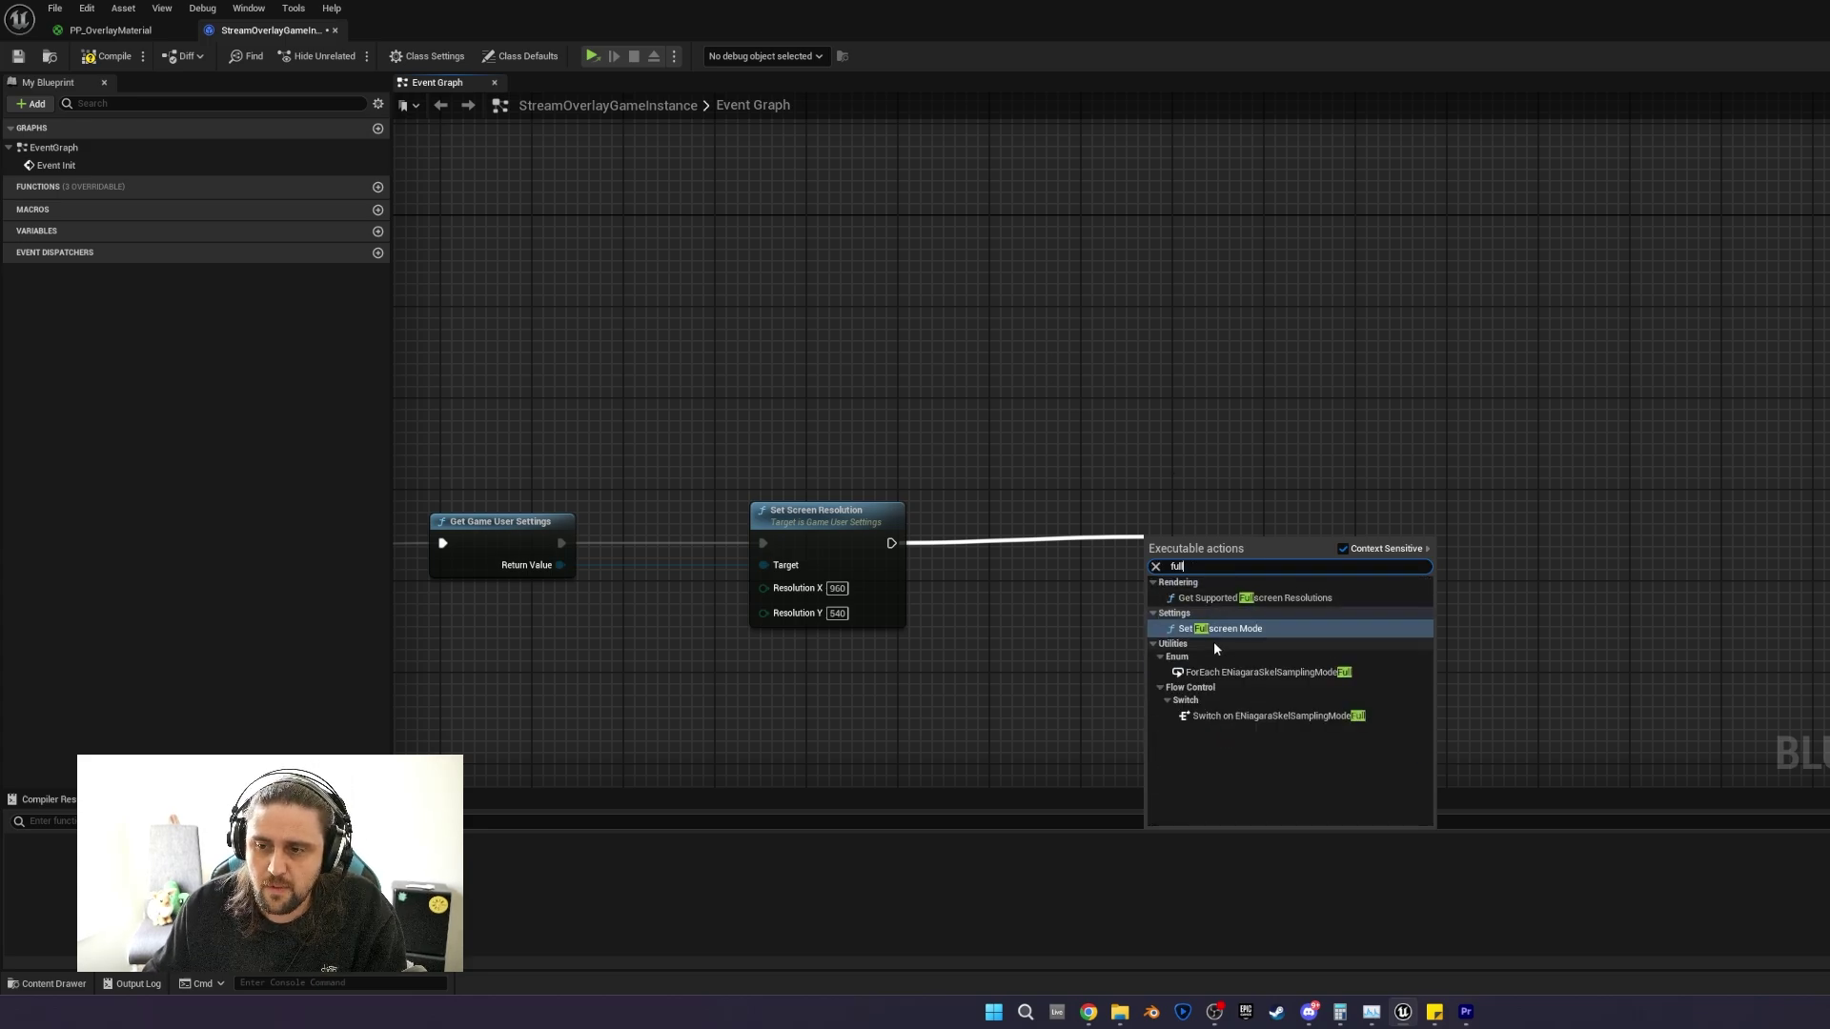
pyautogui.click(1220, 630)
pyautogui.moveTo(1220, 547); pyautogui.dragTo(1128, 513)
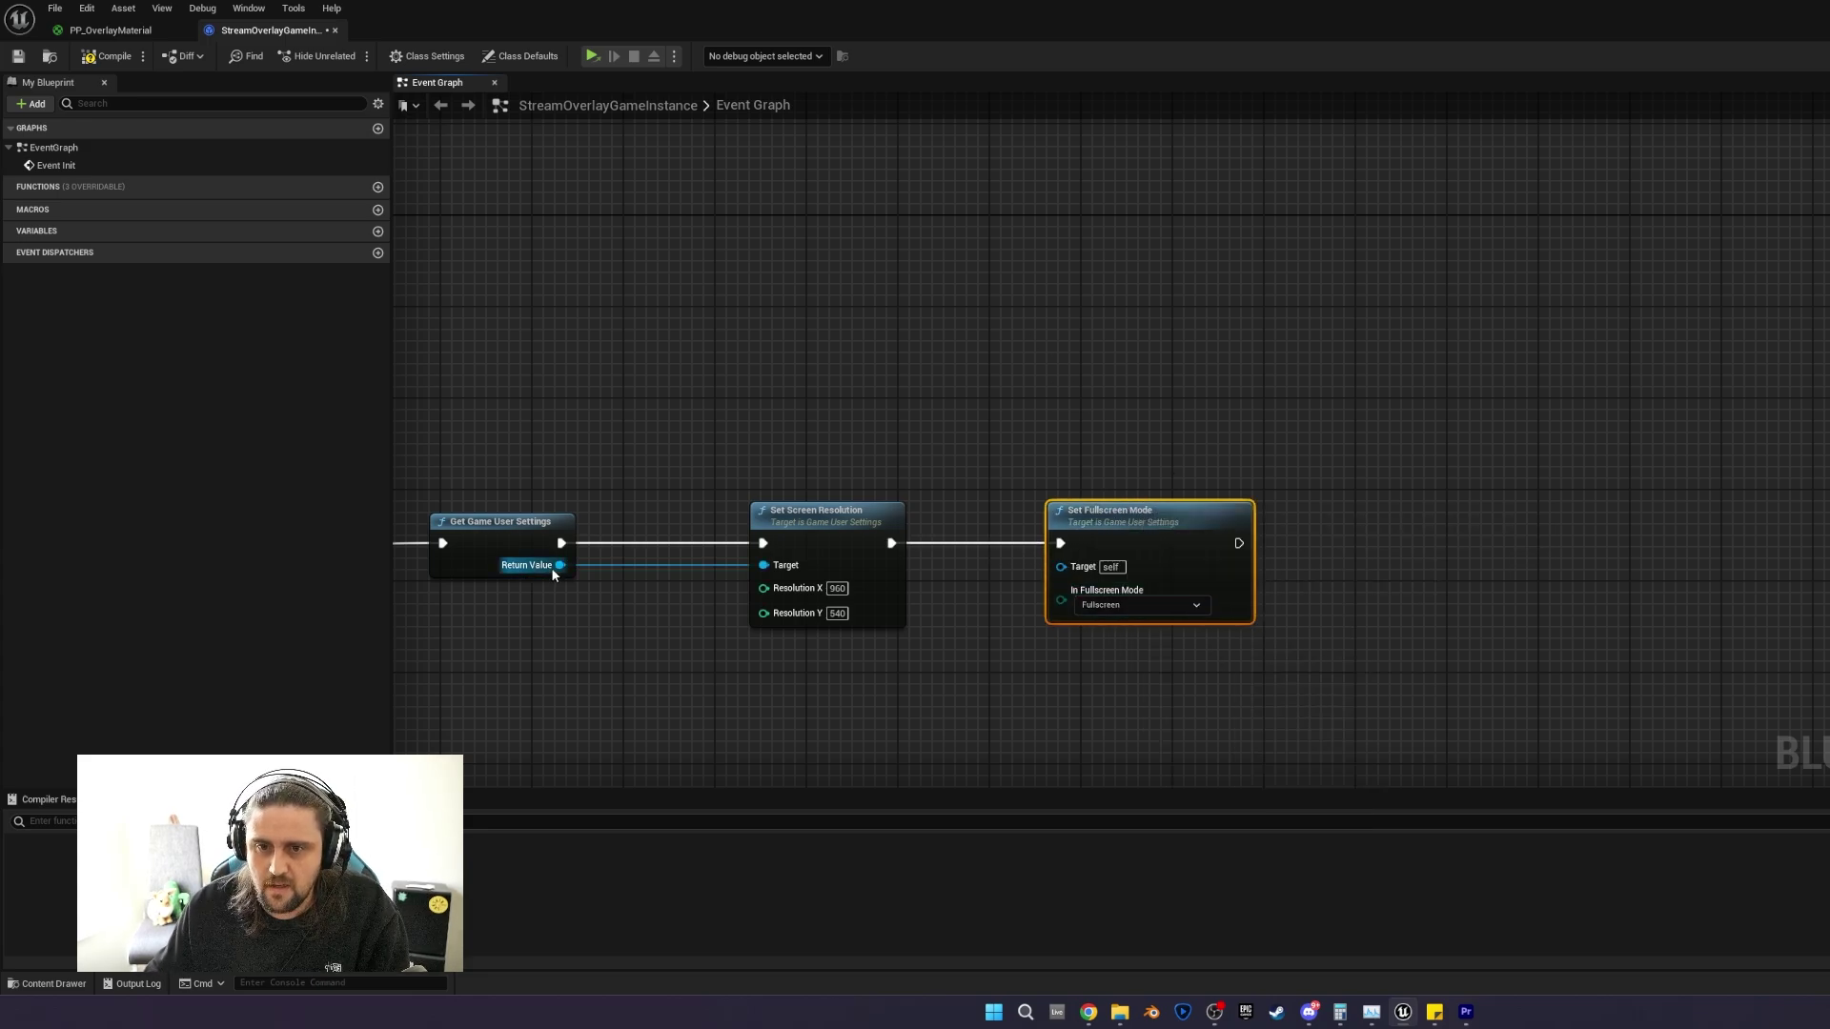
pyautogui.moveTo(559, 565); pyautogui.dragTo(1067, 568)
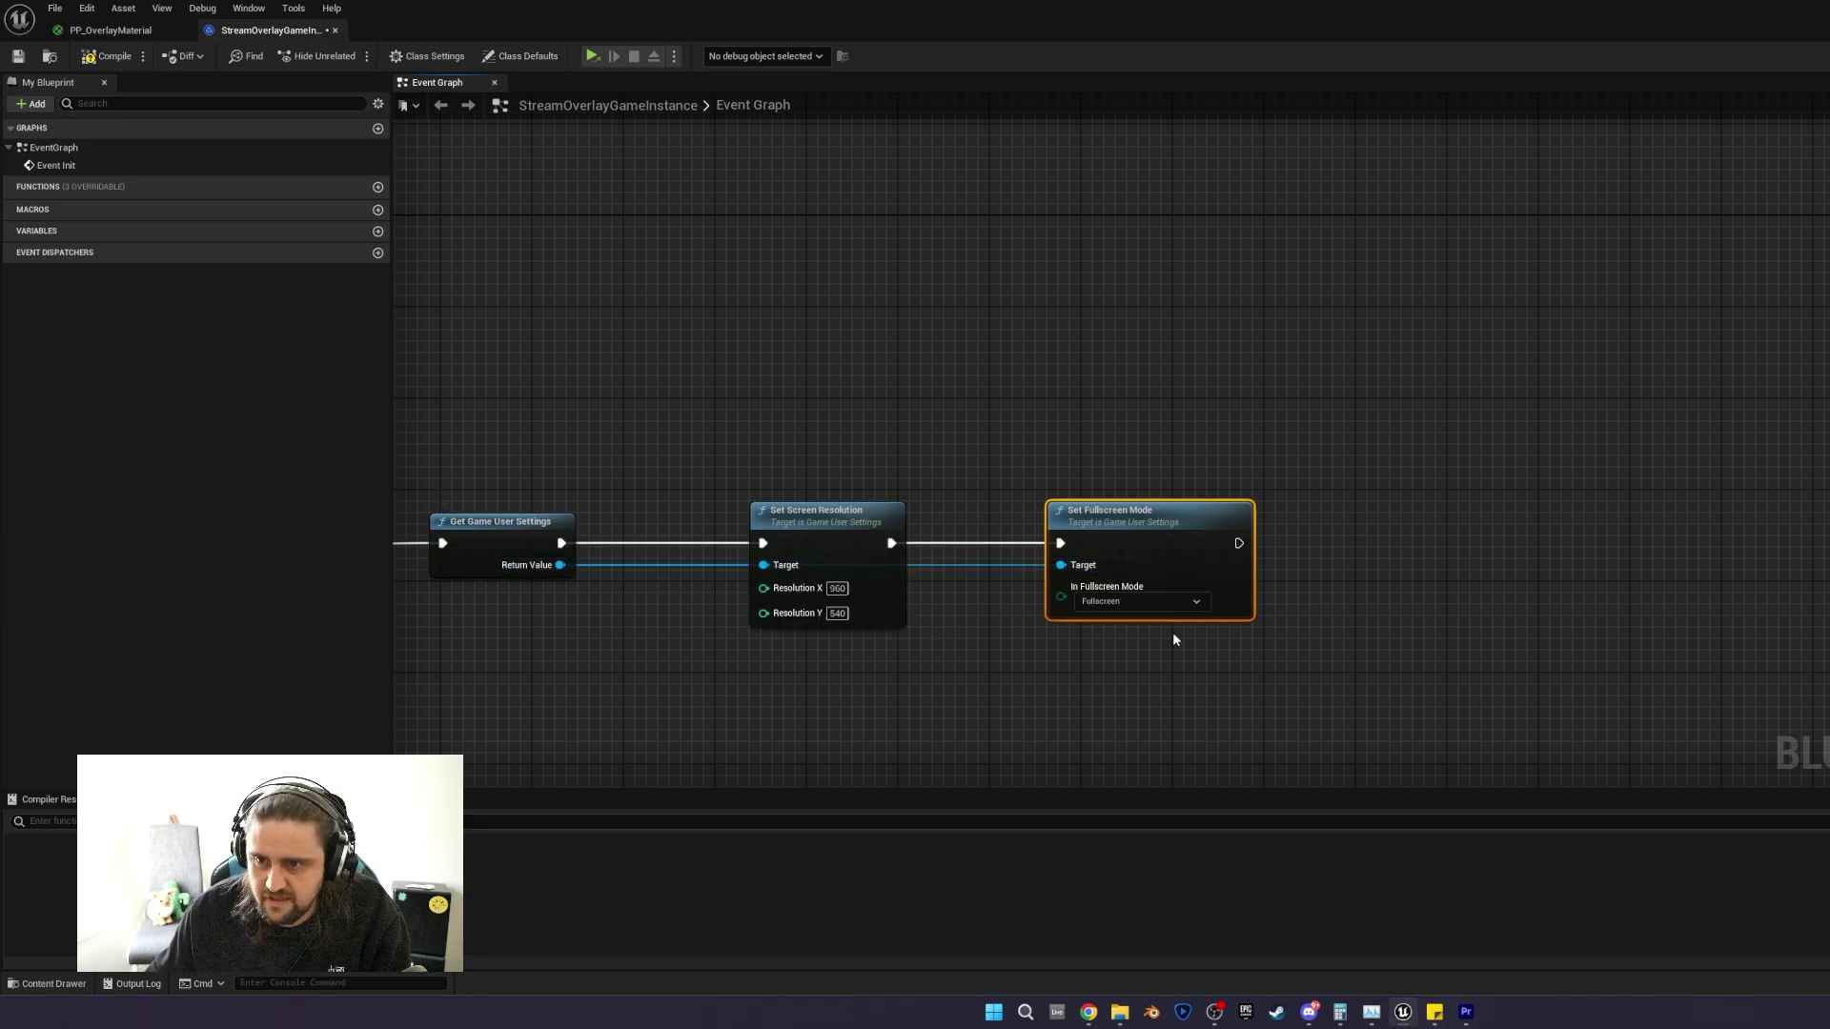
pyautogui.click(1117, 602)
pyautogui.click(1097, 636)
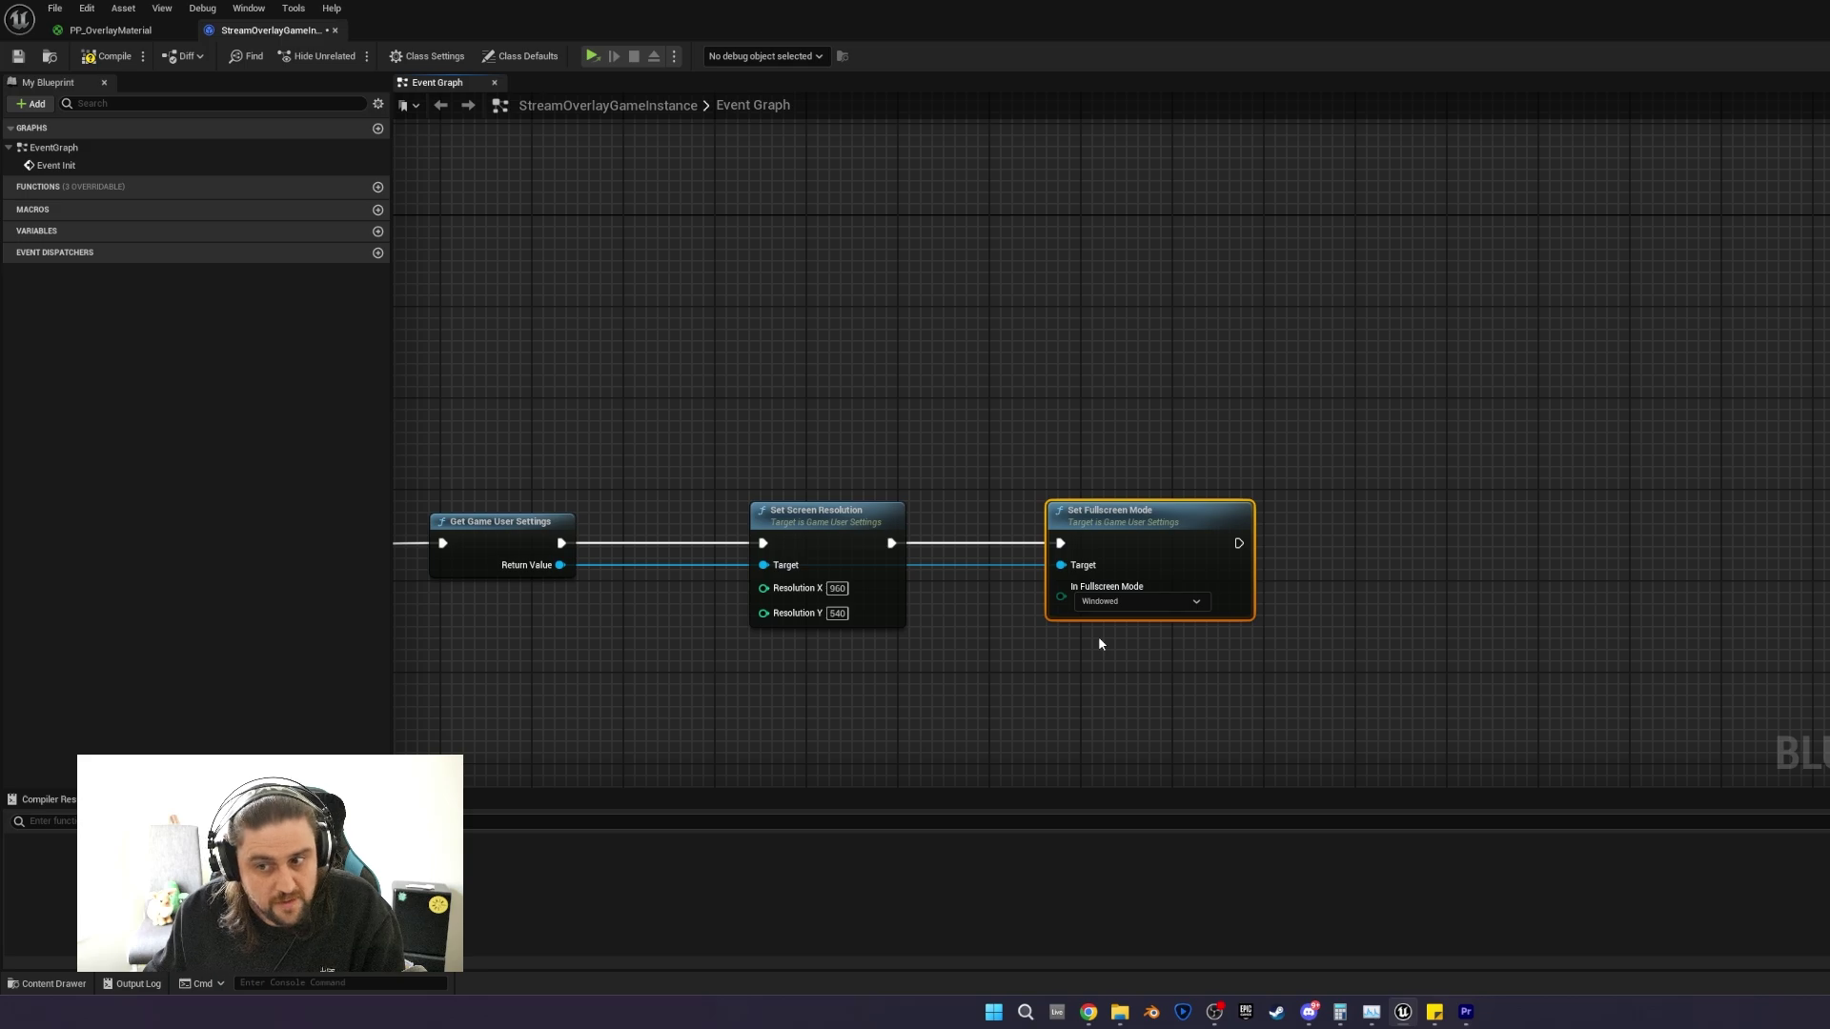
pyautogui.moveTo(1357, 508); pyautogui.dragTo(1138, 524, button='right')
pyautogui.moveTo(1018, 560); pyautogui.dragTo(1182, 570)
# Add an Execute Console Command node with the command r.screenpercentage 200.
pyautogui.write('execute')
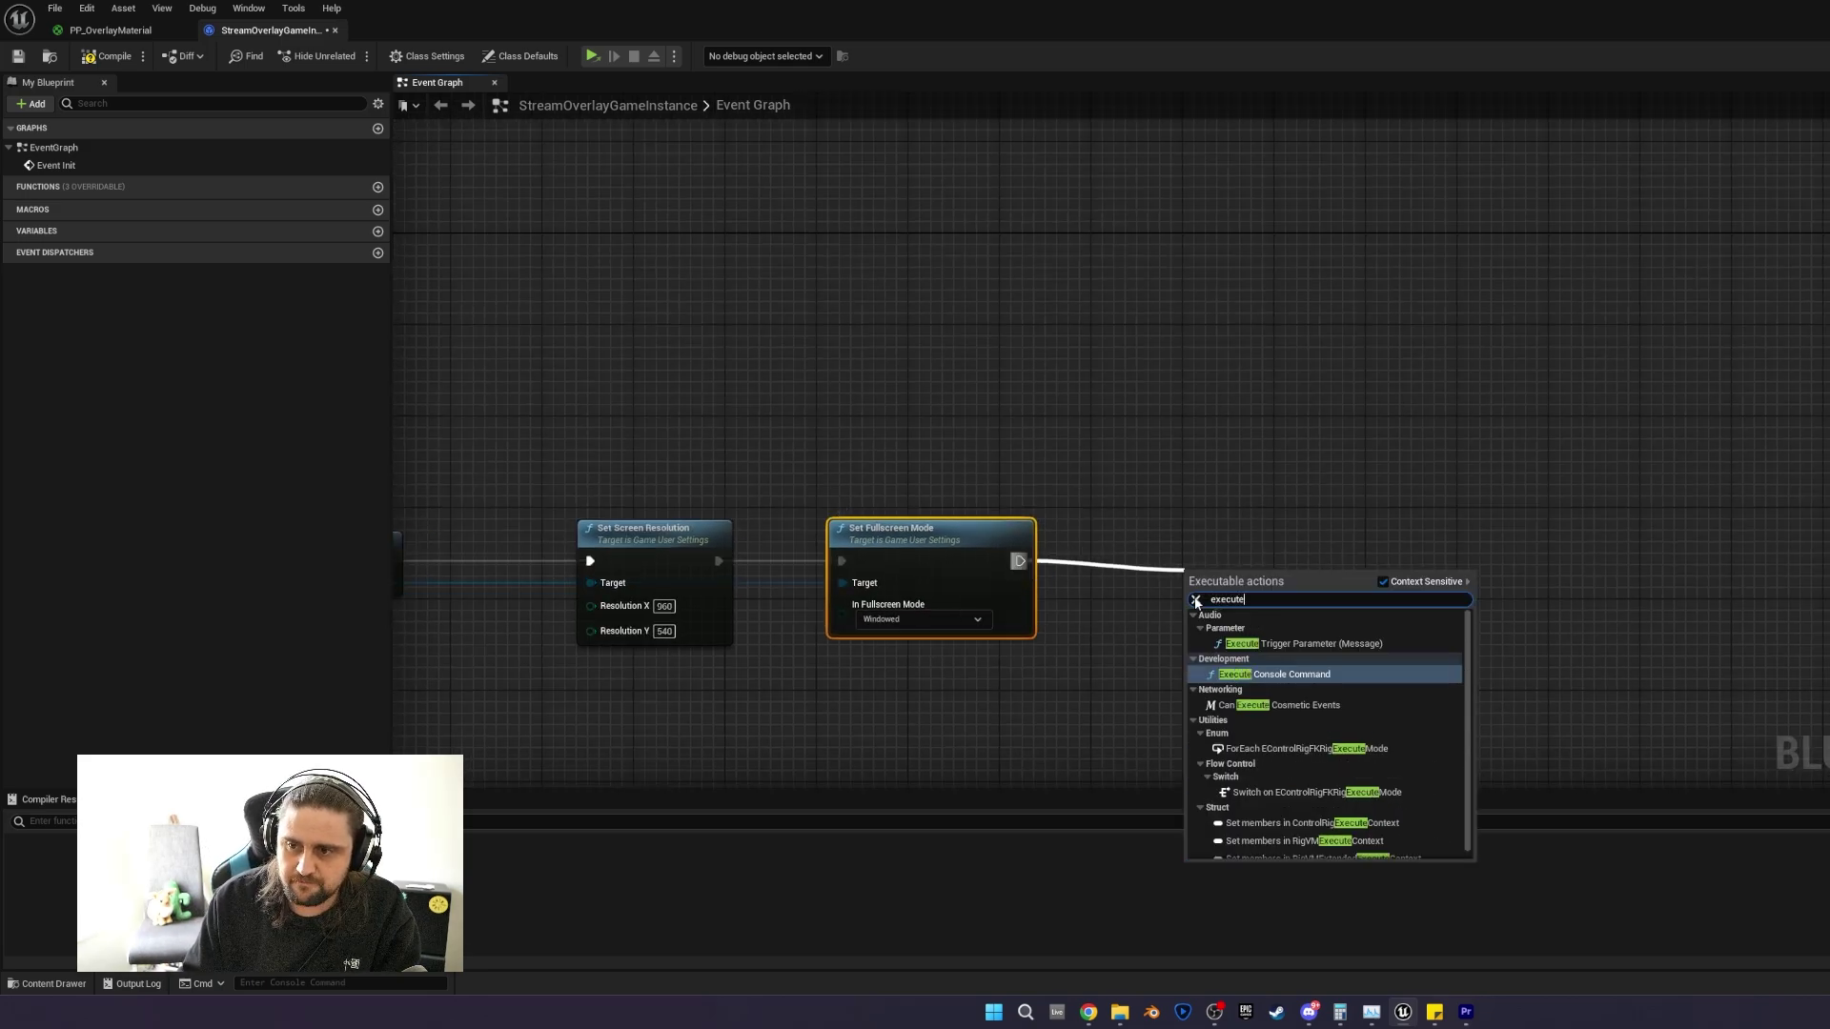
pyautogui.press('Return')
pyautogui.moveTo(1240, 584); pyautogui.dragTo(1220, 546)
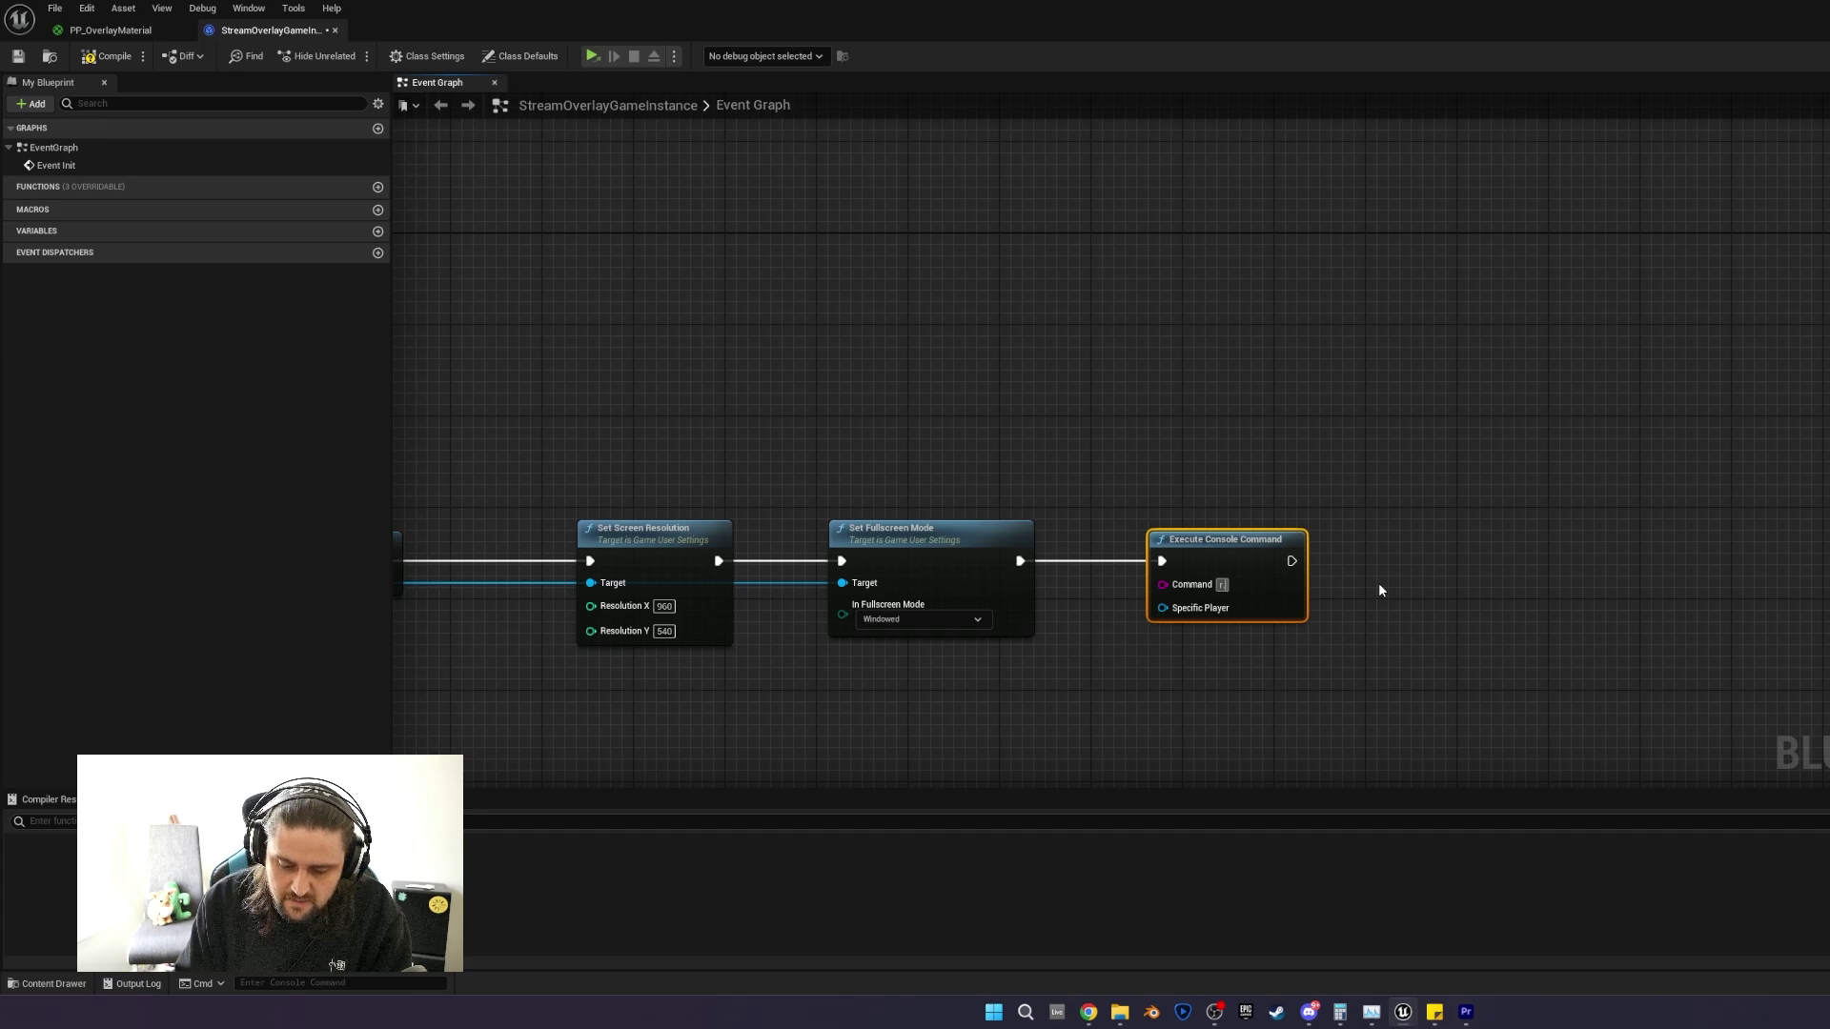
pyautogui.write('.screenper')
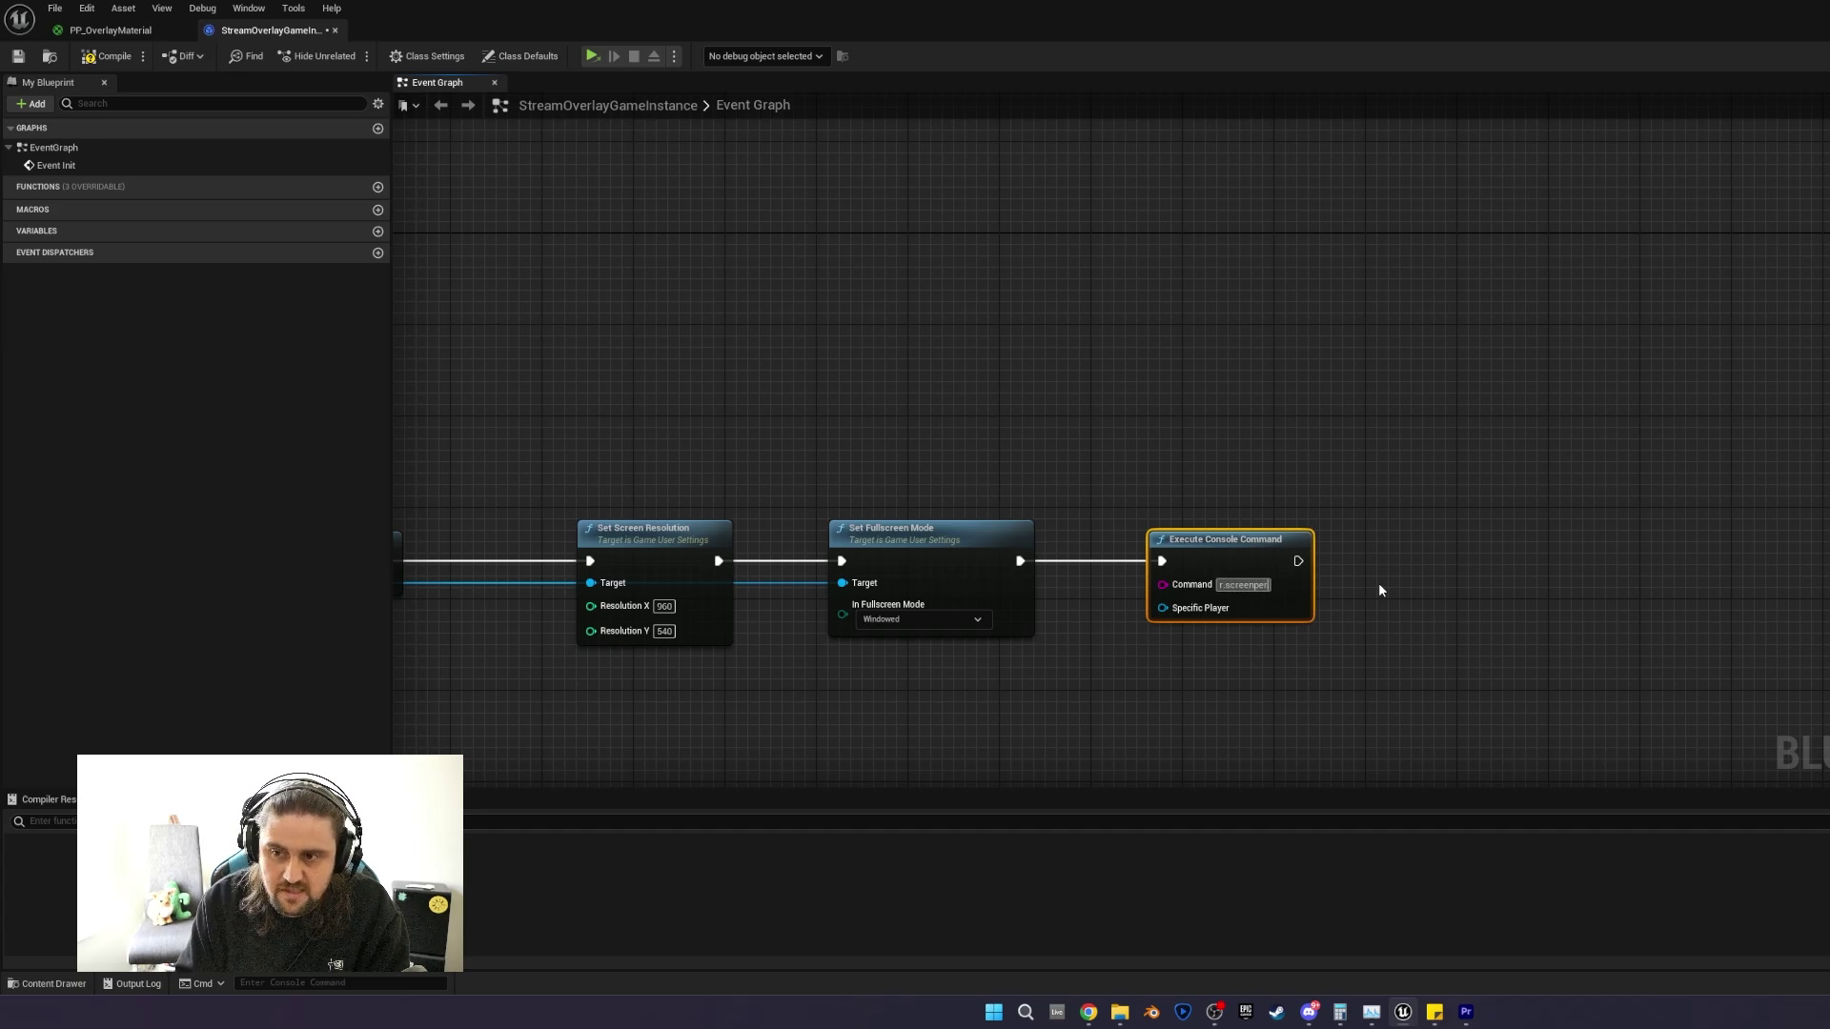
pyautogui.write('centage')
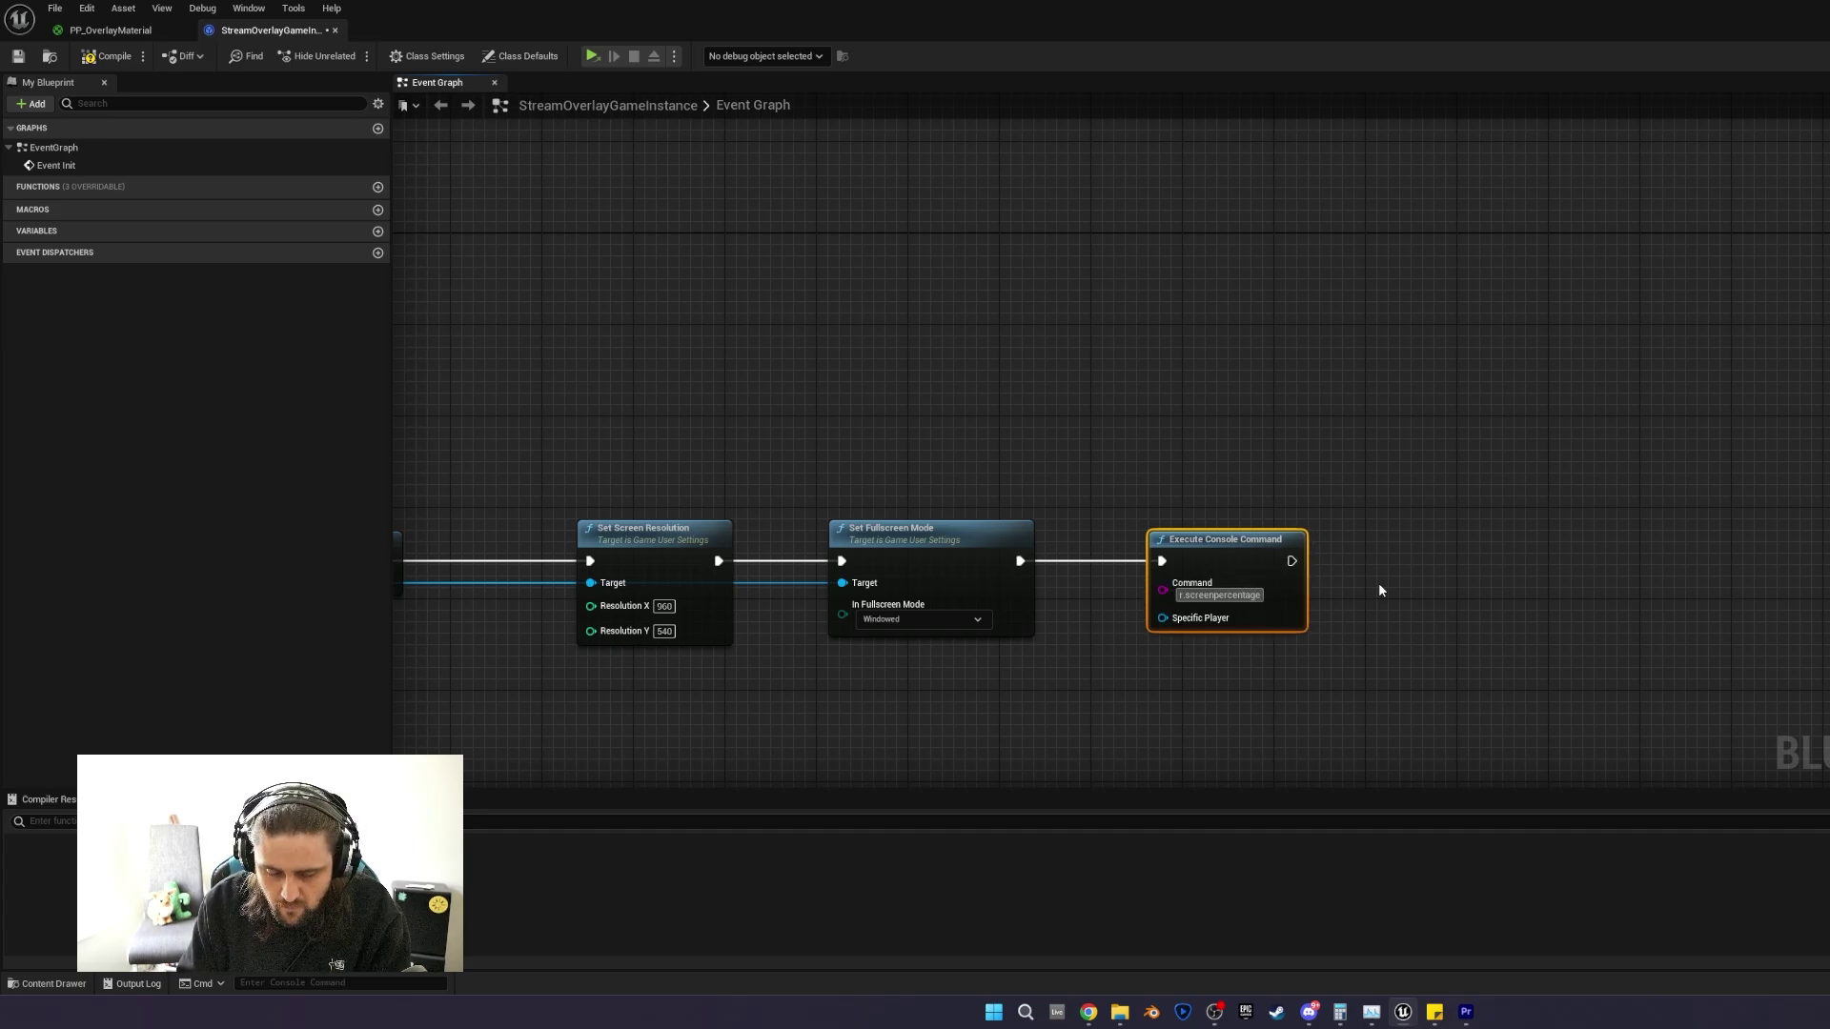
pyautogui.write(' 200')
# Add an Apply Settings node after the console command, targeting the game user settings.
pyautogui.moveTo(1378, 590); pyautogui.dragTo(1565, 498, button='right')
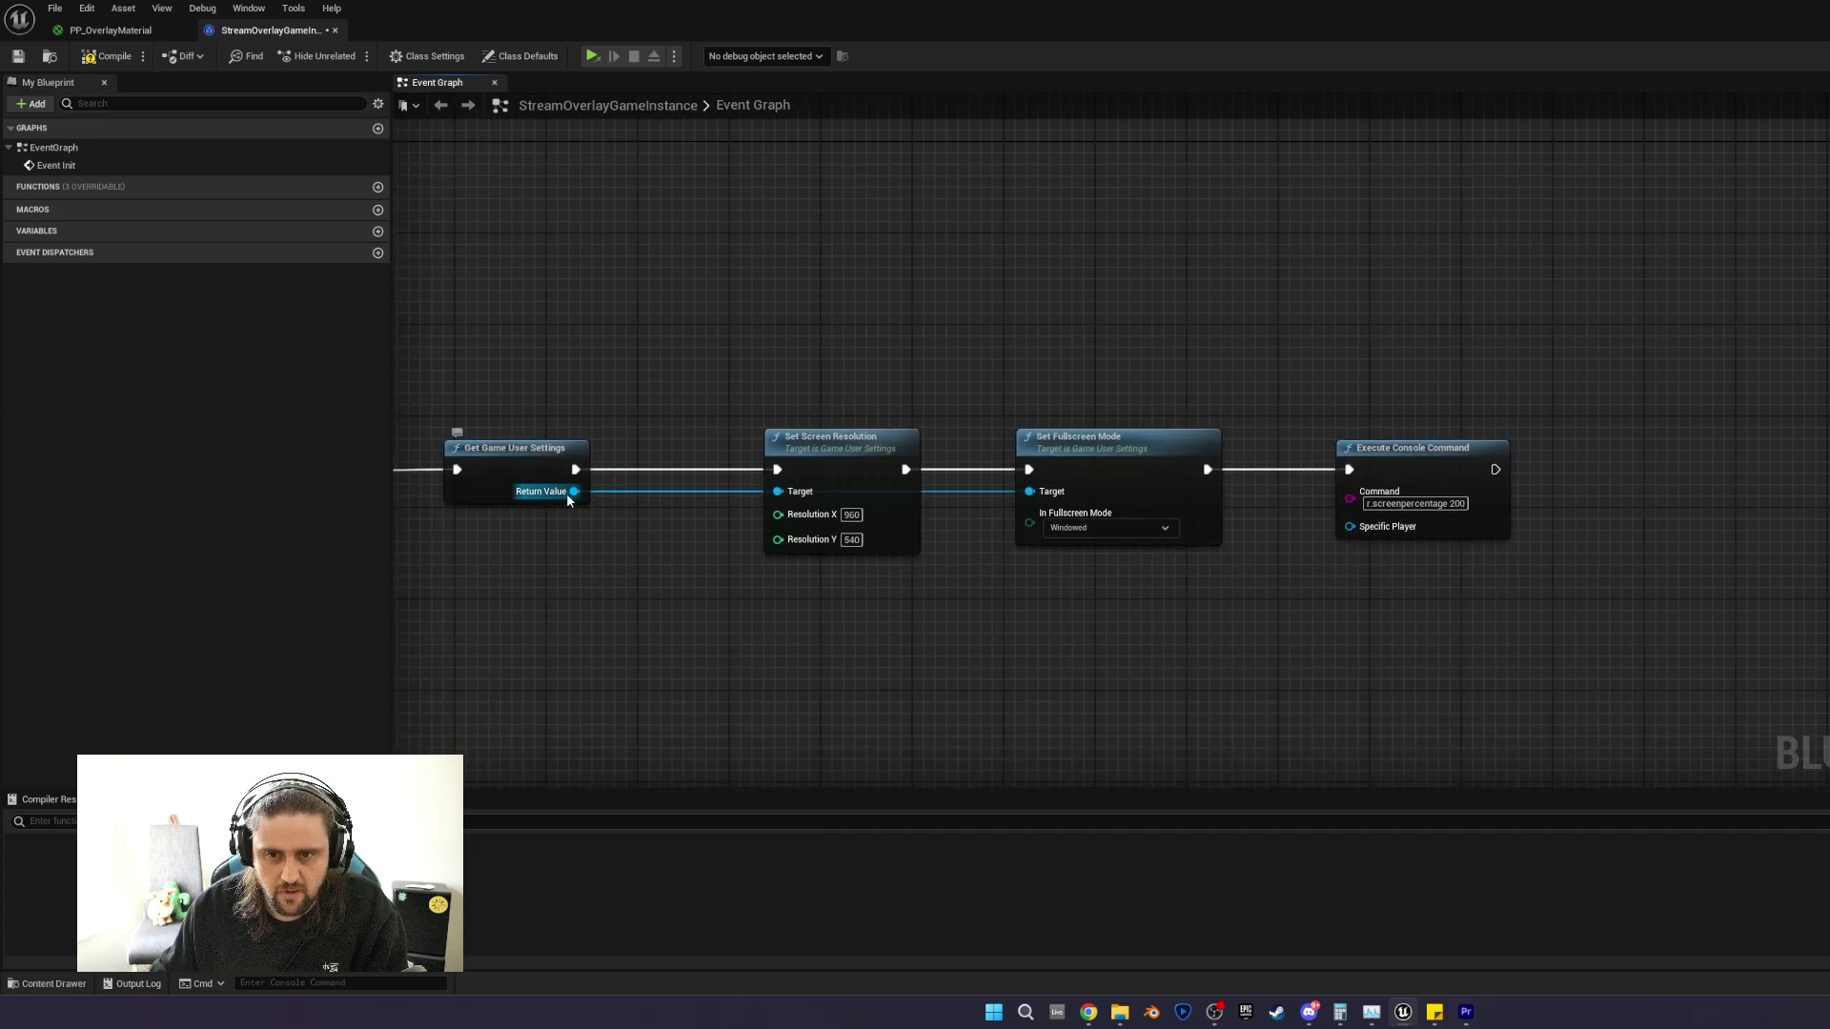
pyautogui.moveTo(570, 493); pyautogui.dragTo(1721, 496)
pyautogui.write('apply se')
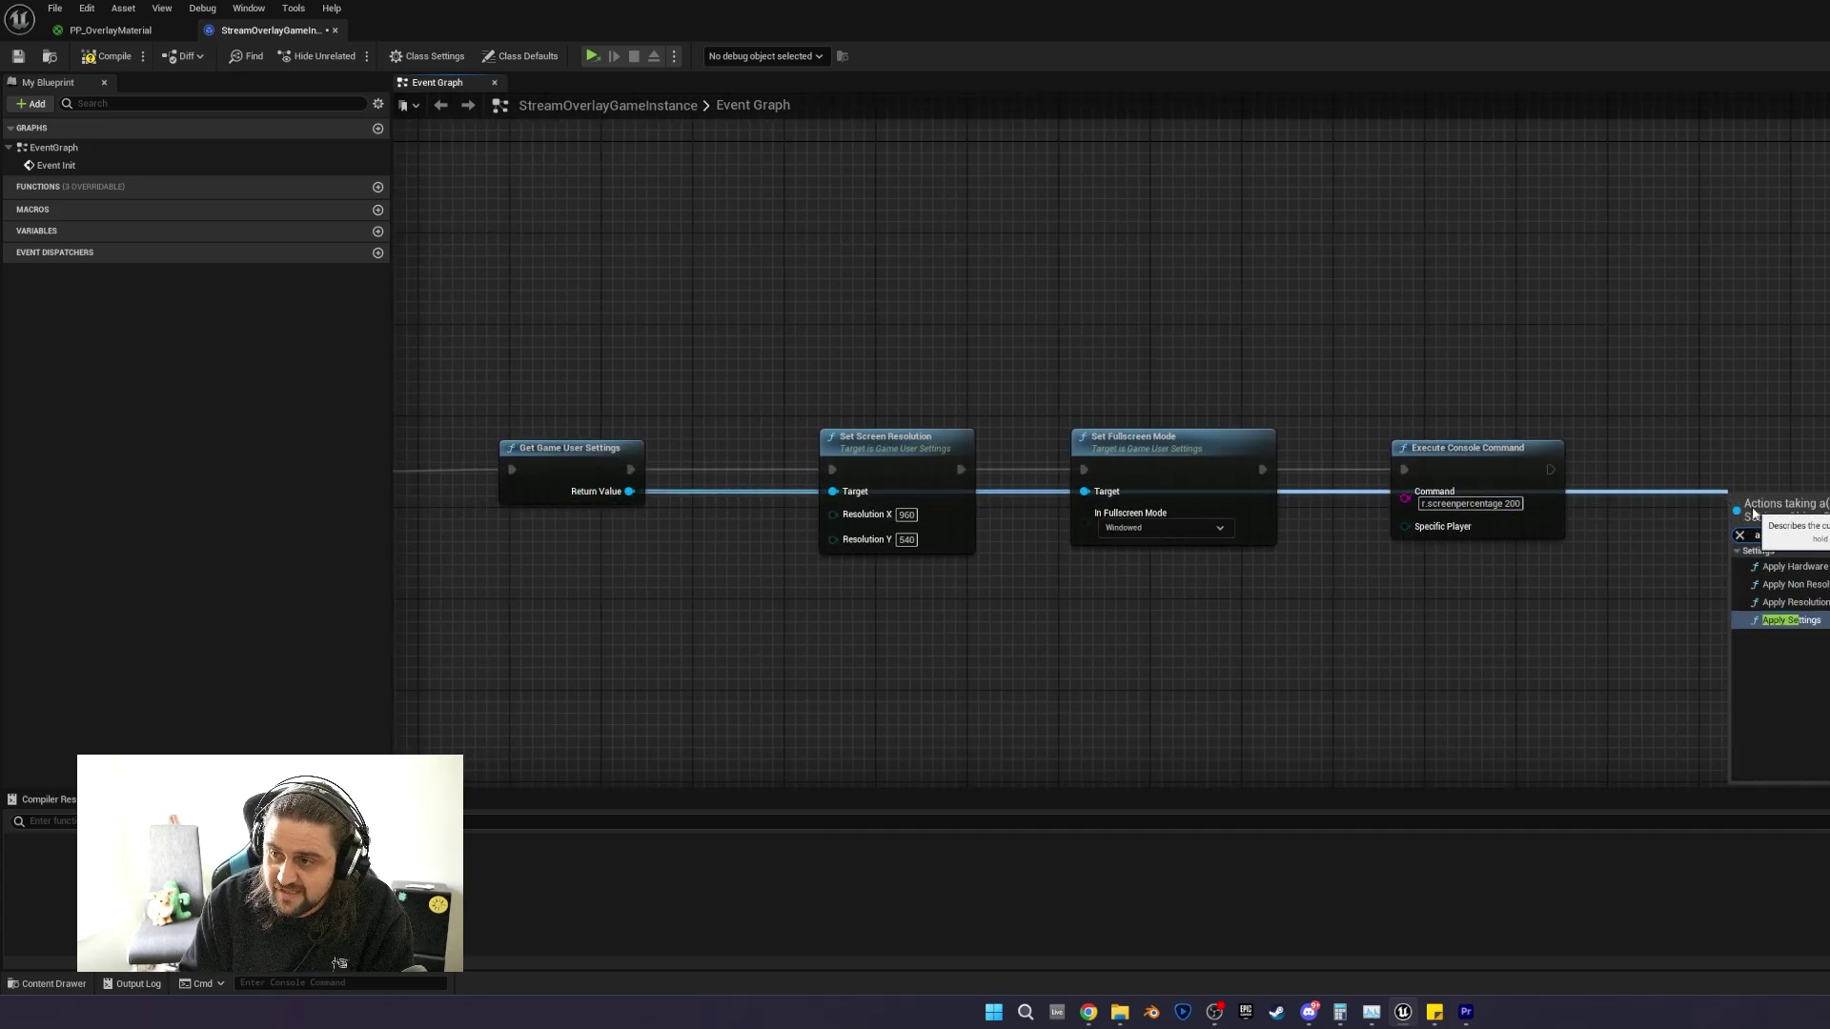
pyautogui.press('Return')
pyautogui.moveTo(1776, 539); pyautogui.dragTo(1743, 483)
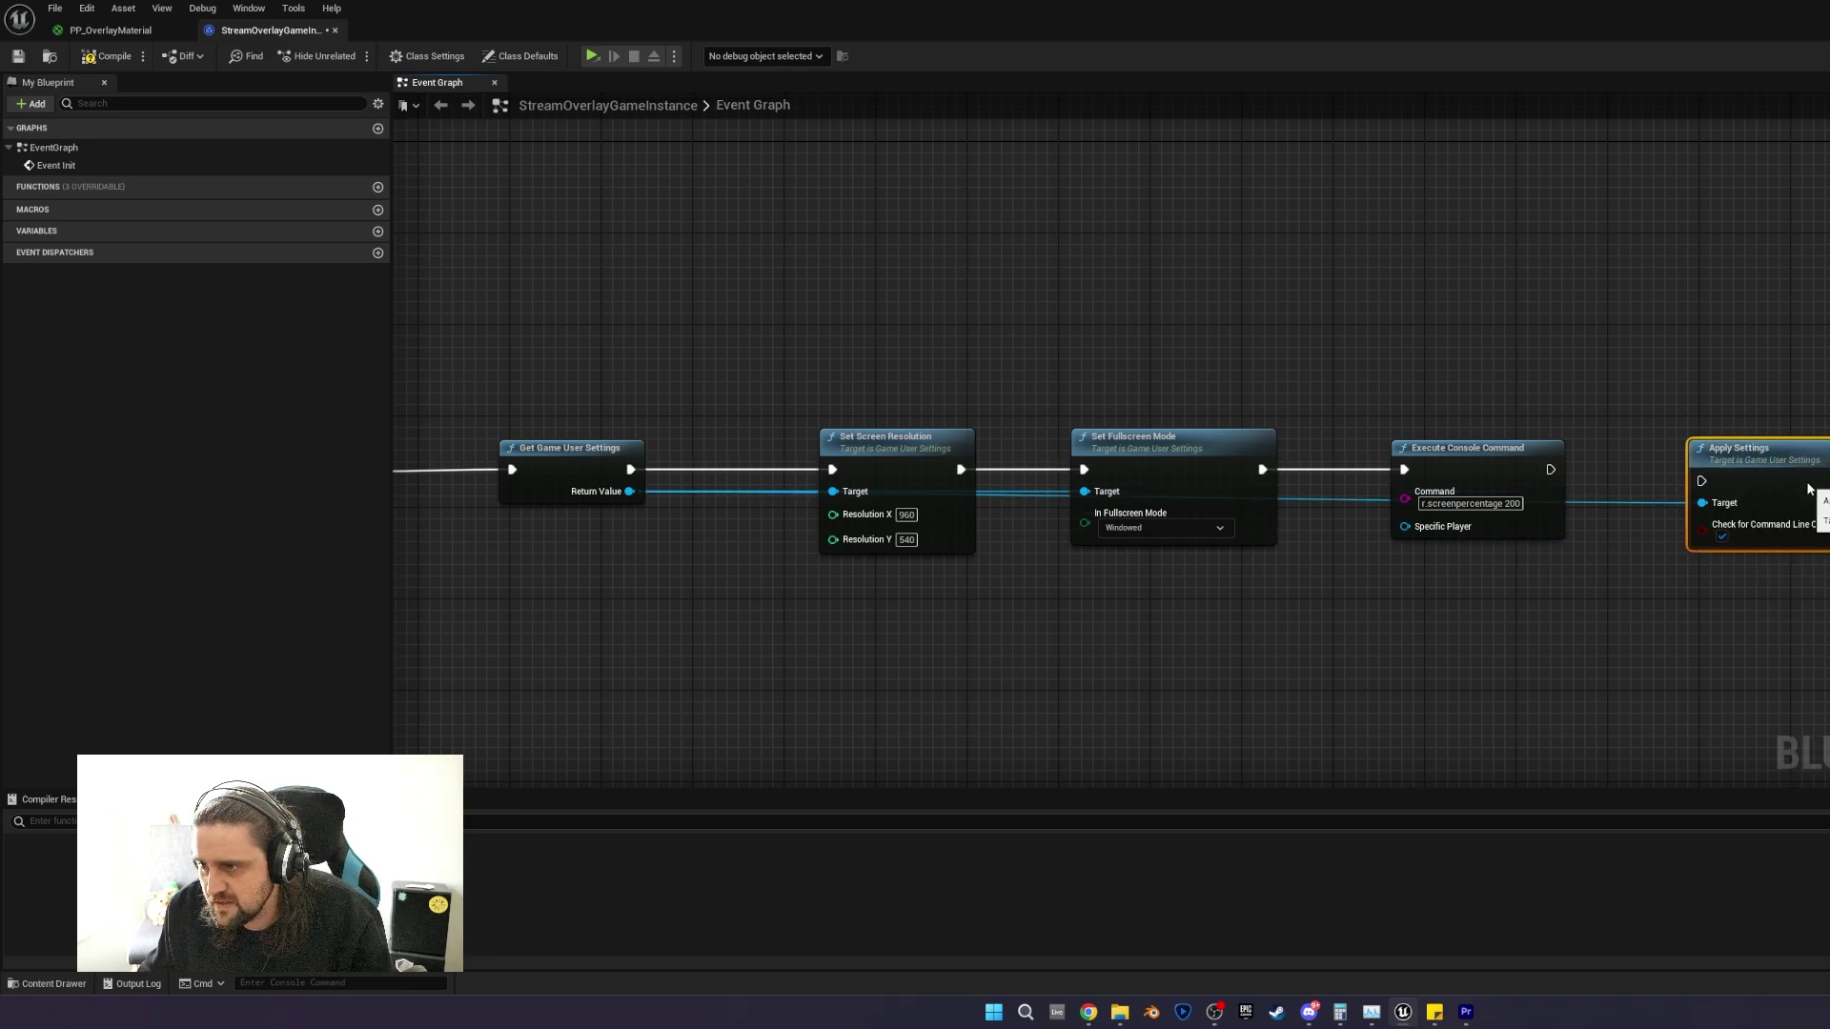
pyautogui.moveTo(1551, 469); pyautogui.dragTo(1702, 469)
pyautogui.moveTo(1711, 471); pyautogui.dragTo(1304, 478, button='right')
# Chain Apply Resolution Settings on the user settings with Check for Command Line Overrides on, then save.
pyautogui.moveTo(1465, 477); pyautogui.dragTo(1606, 479)
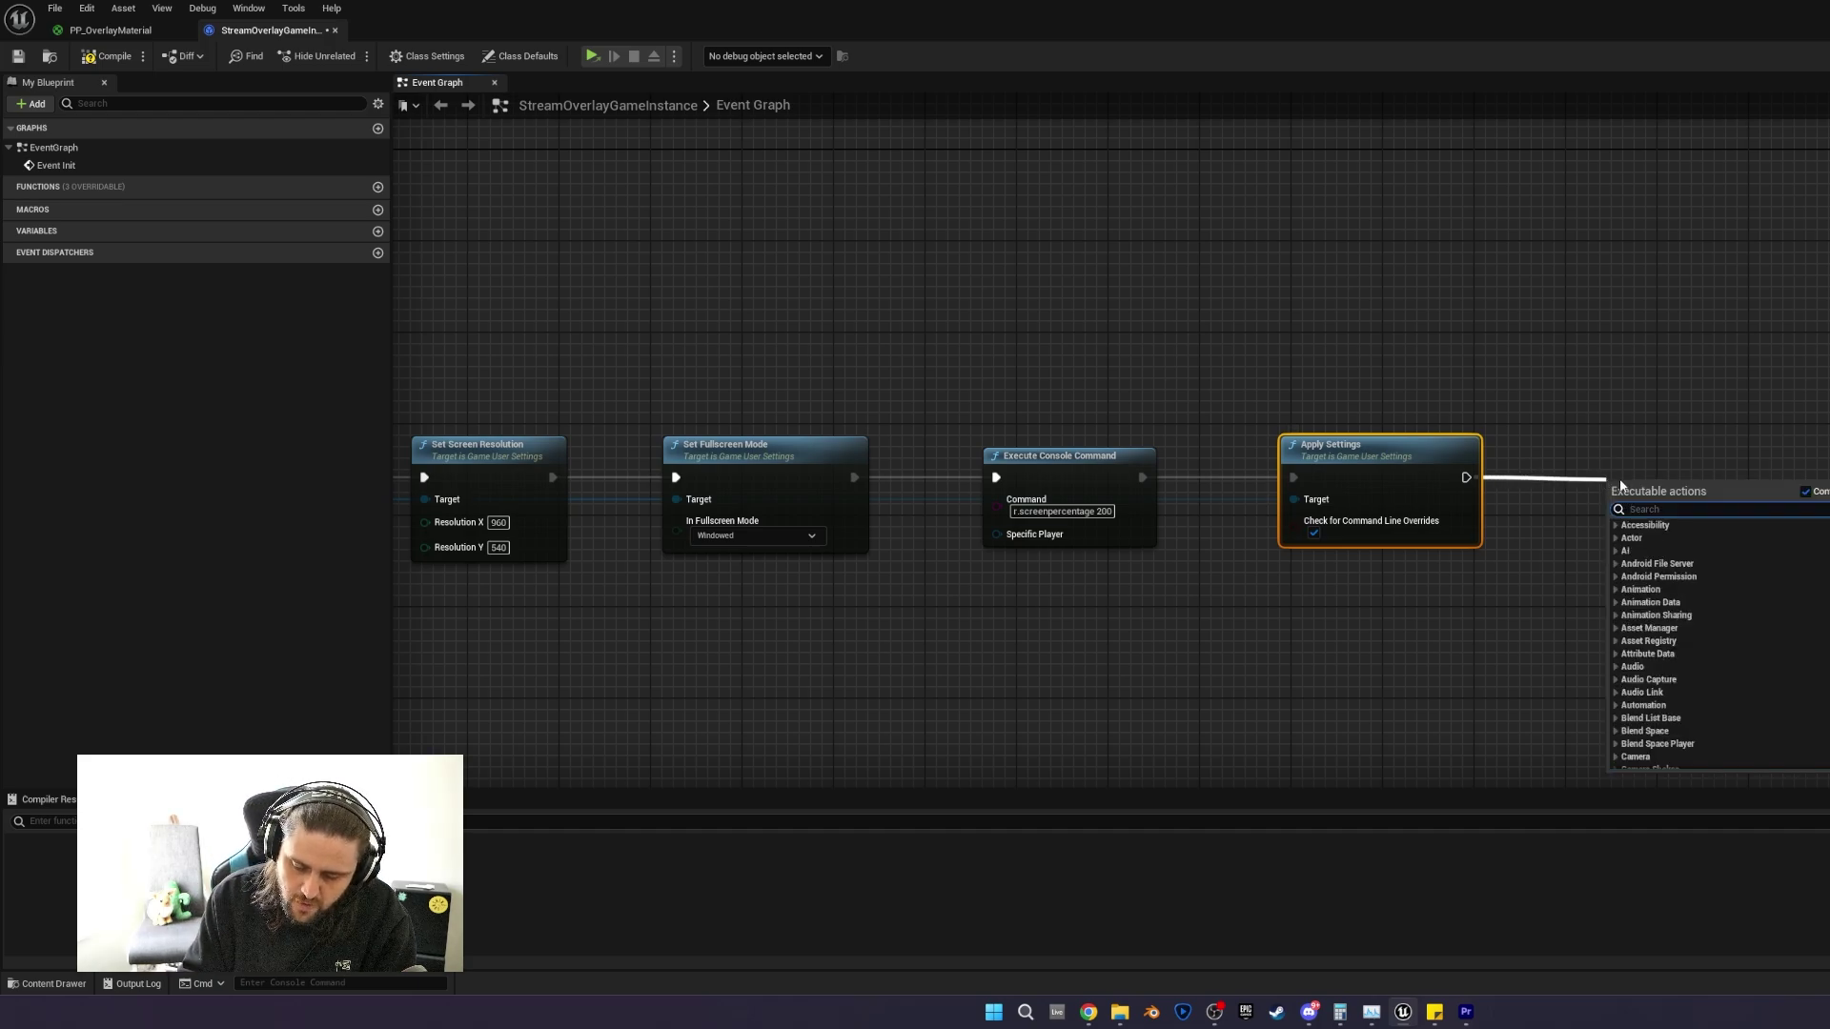
pyautogui.write('apply reso')
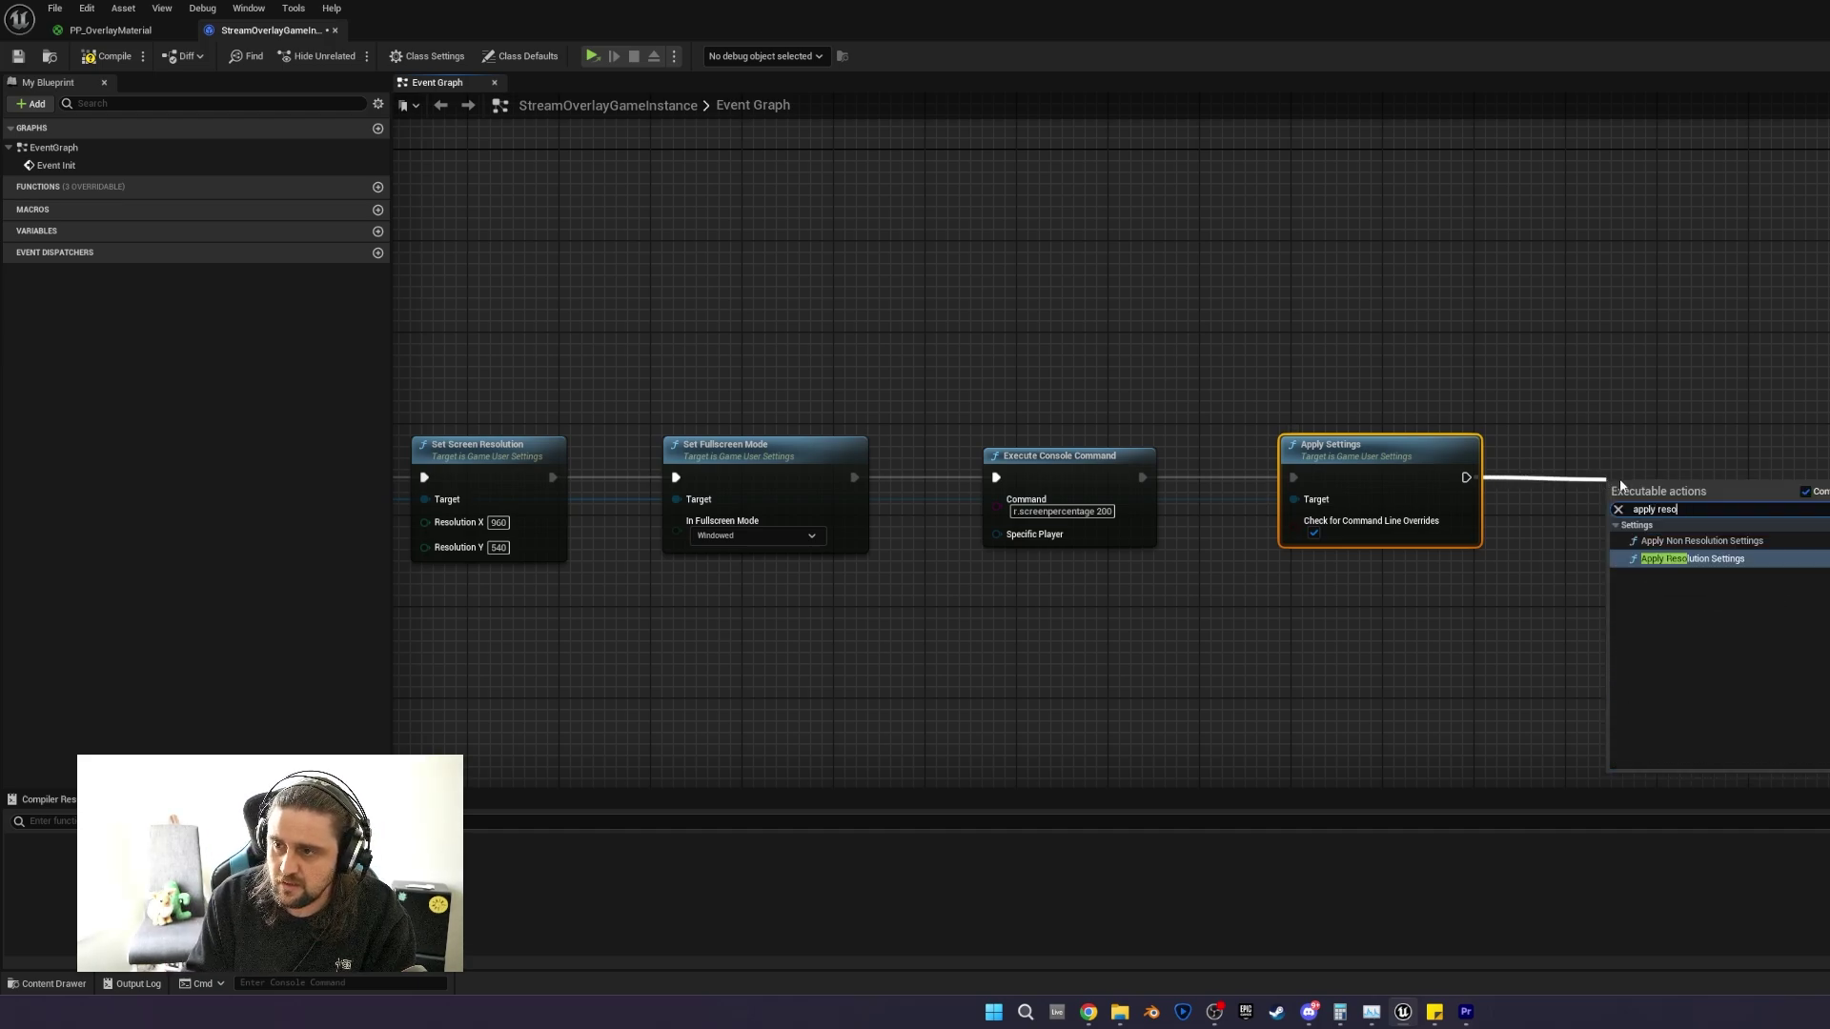
pyautogui.press('Return')
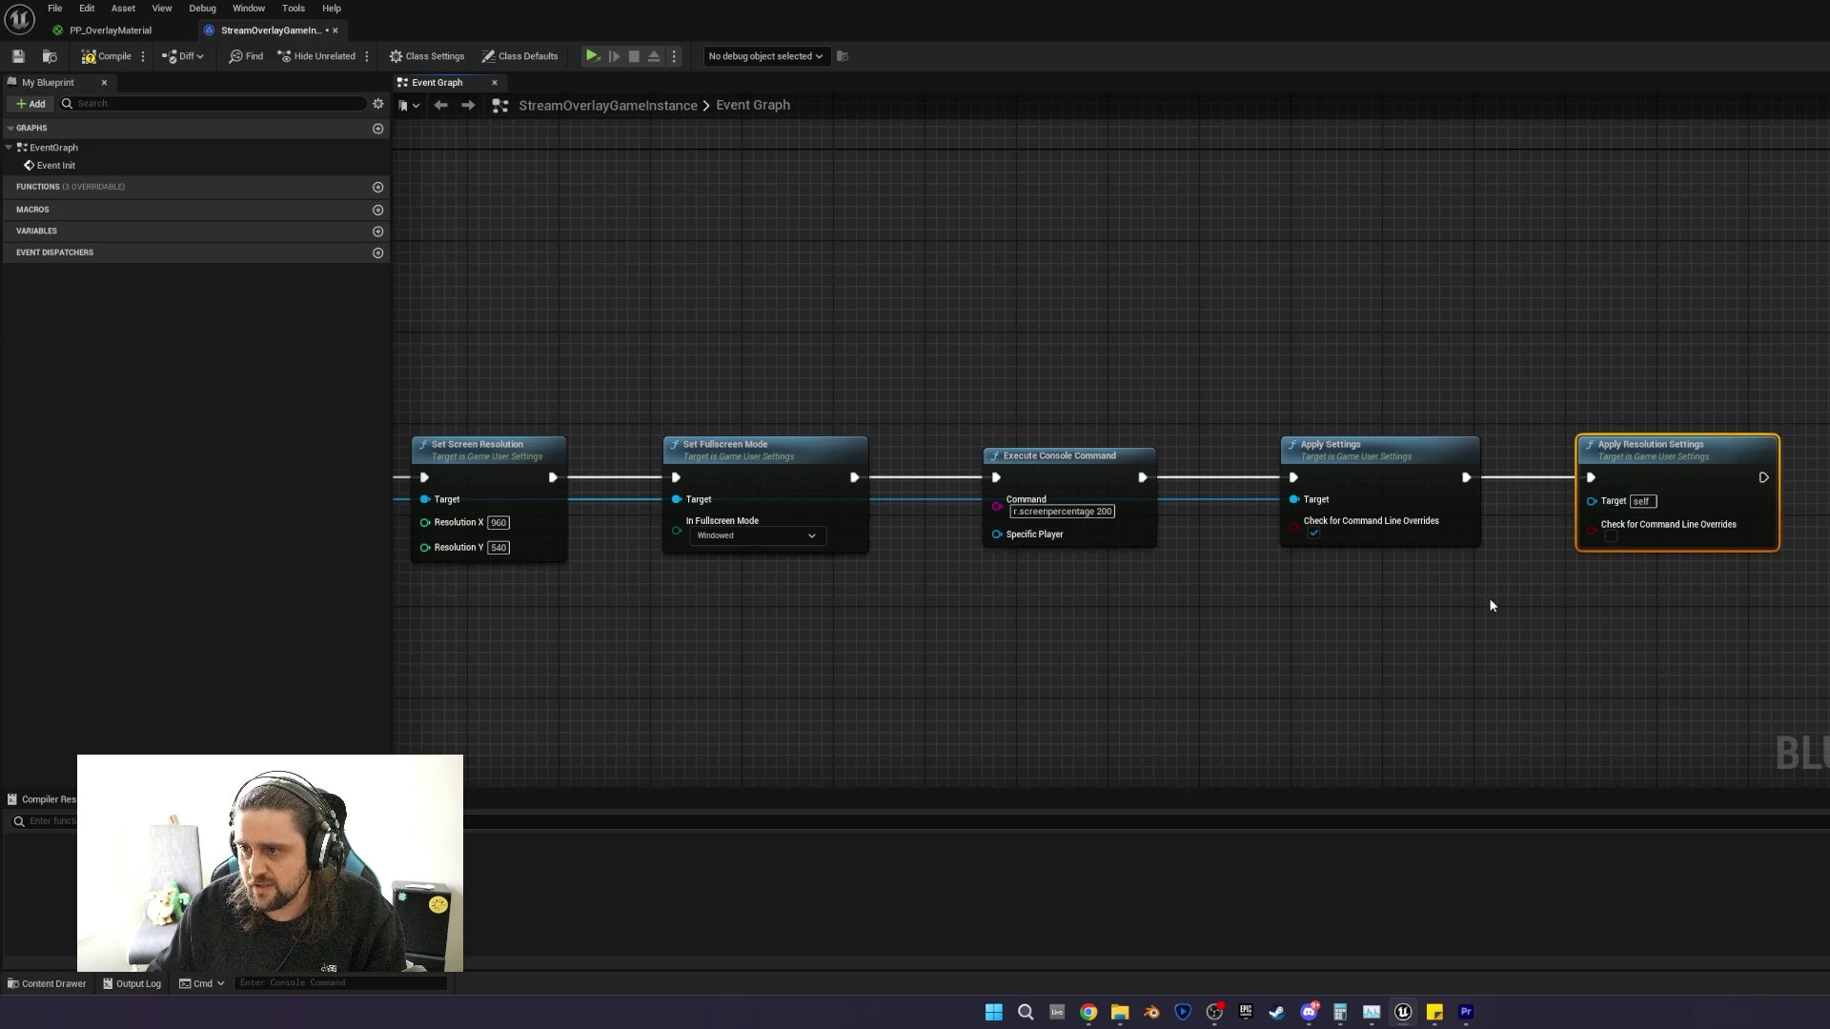
pyautogui.moveTo(595, 479); pyautogui.dragTo(853, 468, button='right')
pyautogui.moveTo(480, 488); pyautogui.dragTo(1441, 491)
pyautogui.moveTo(1549, 620); pyautogui.dragTo(1422, 620, button='right')
pyautogui.click(1323, 525)
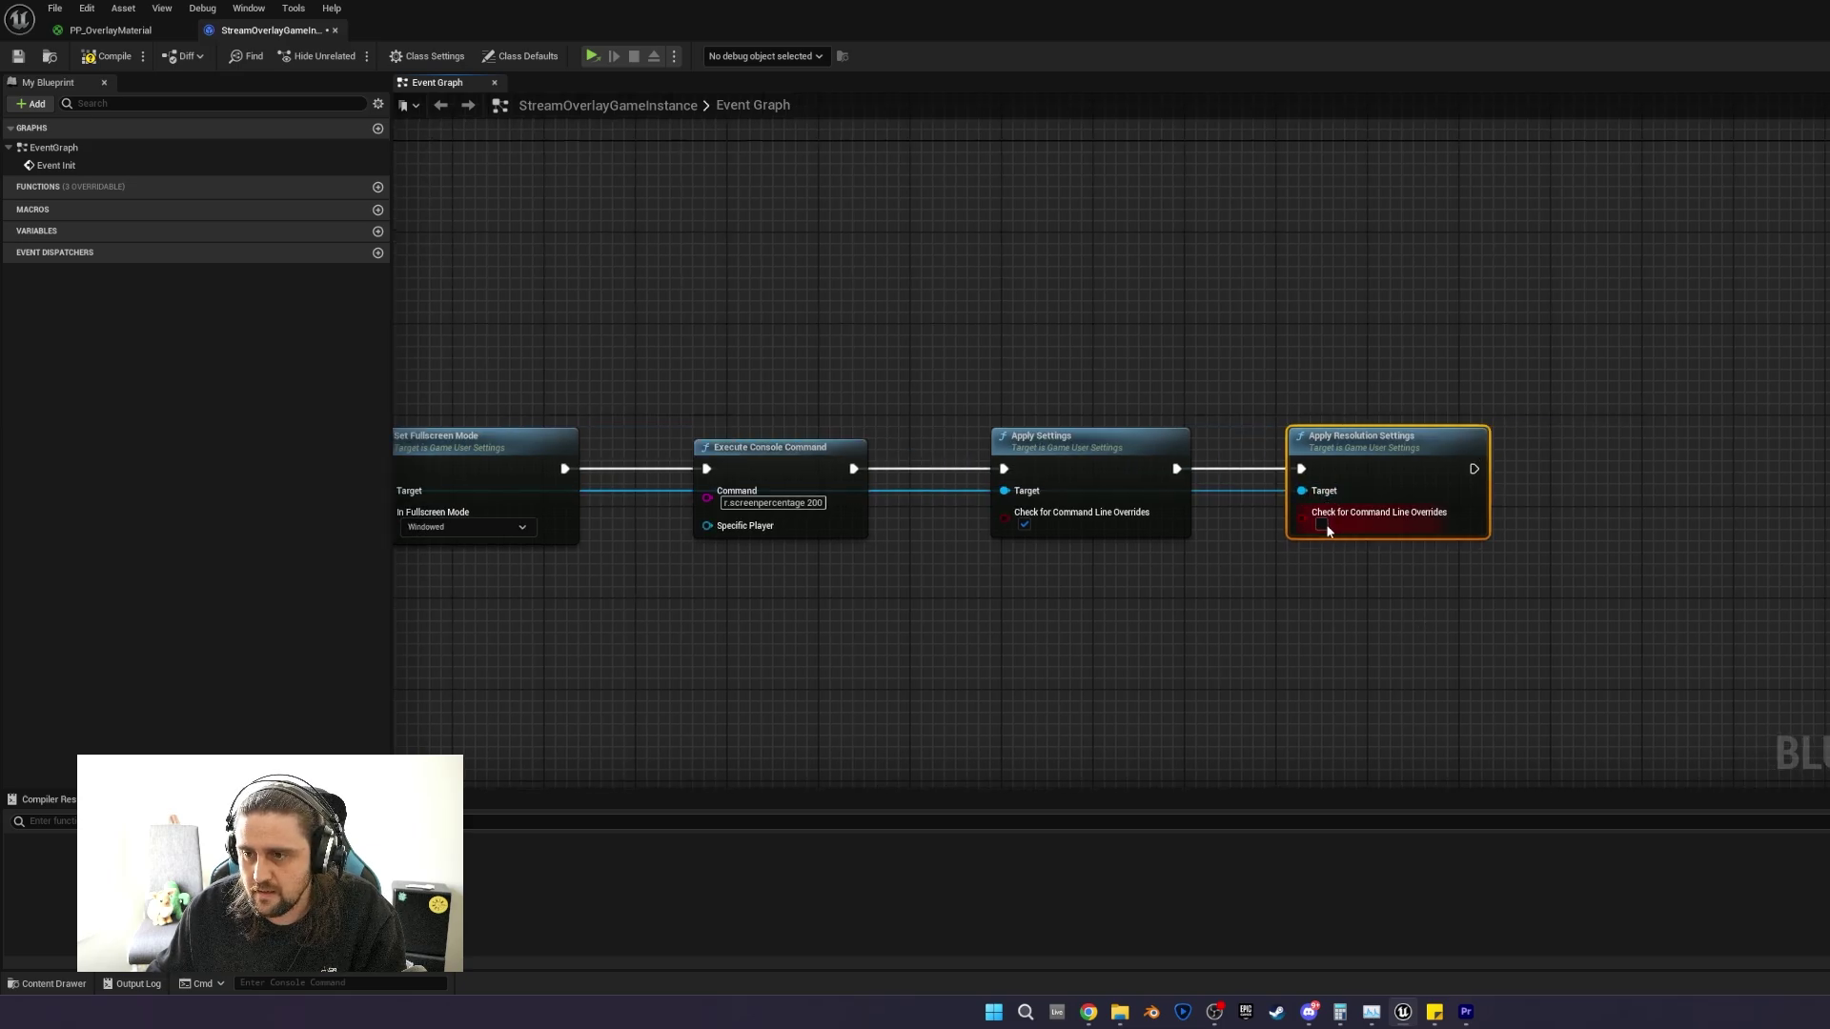
pyautogui.moveTo(1192, 371); pyautogui.dragTo(1754, 244, button='right')
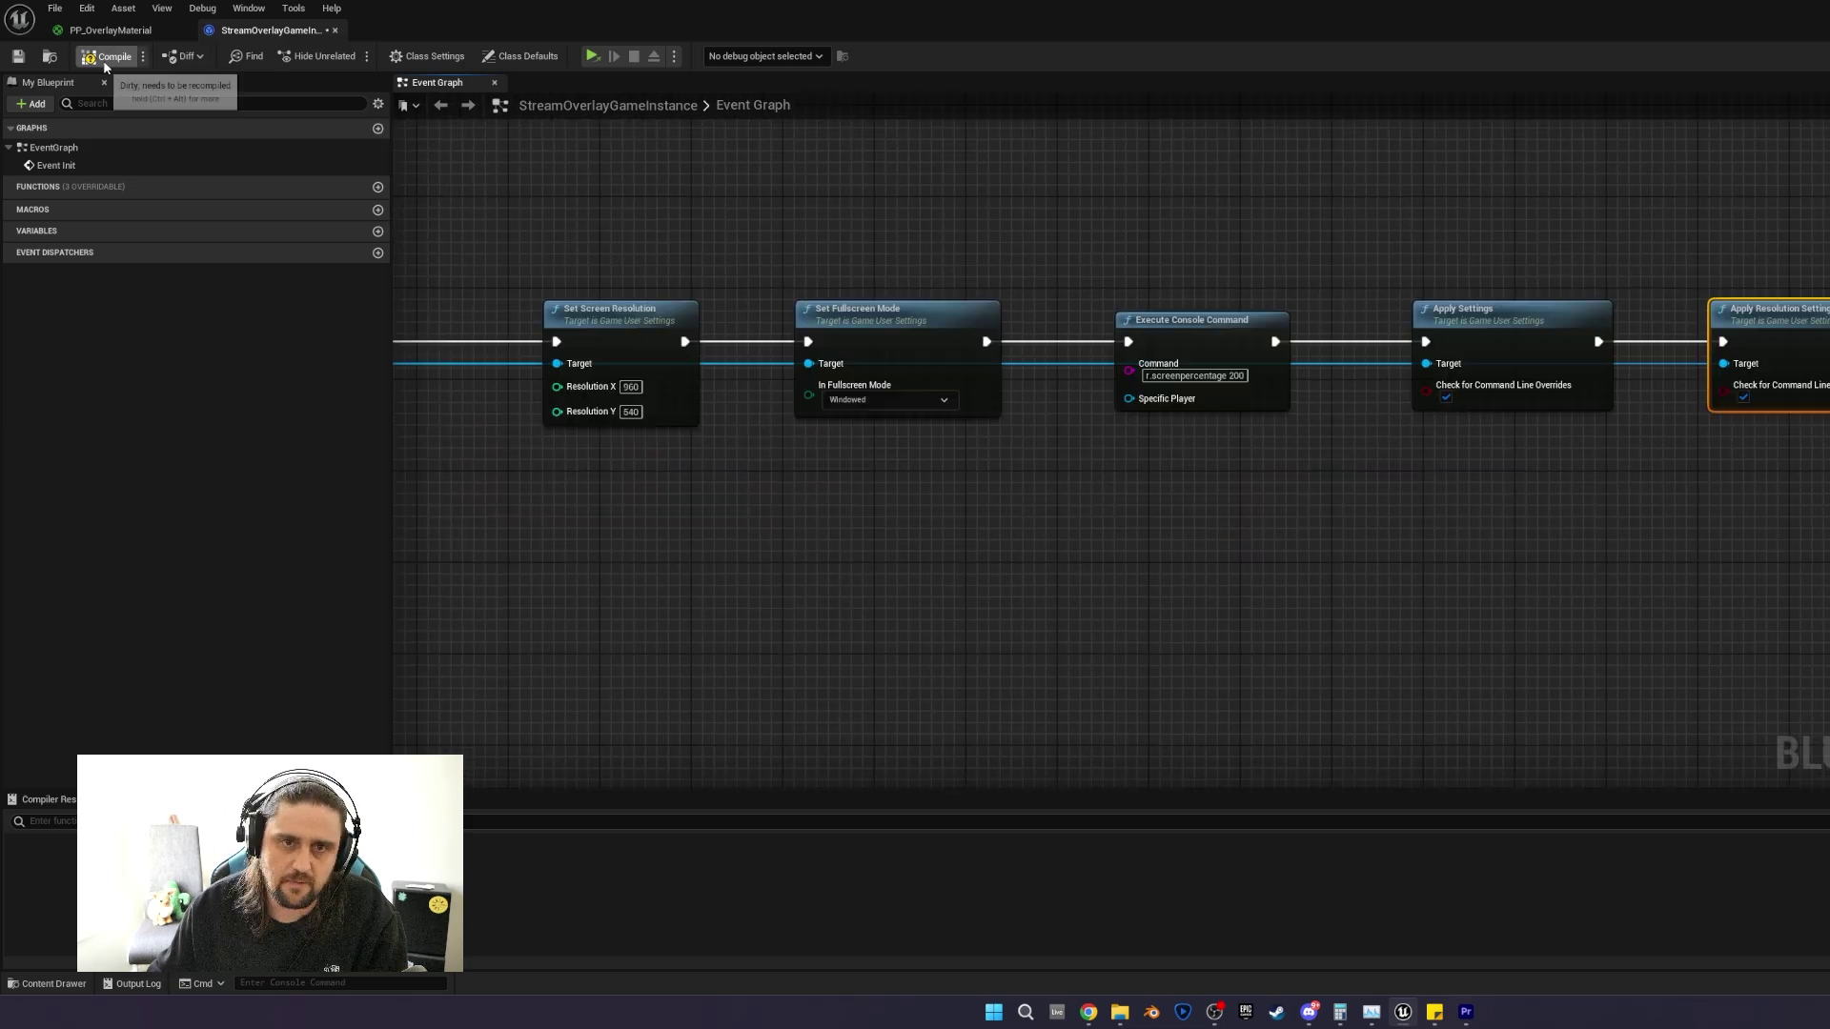
pyautogui.click(18, 56)
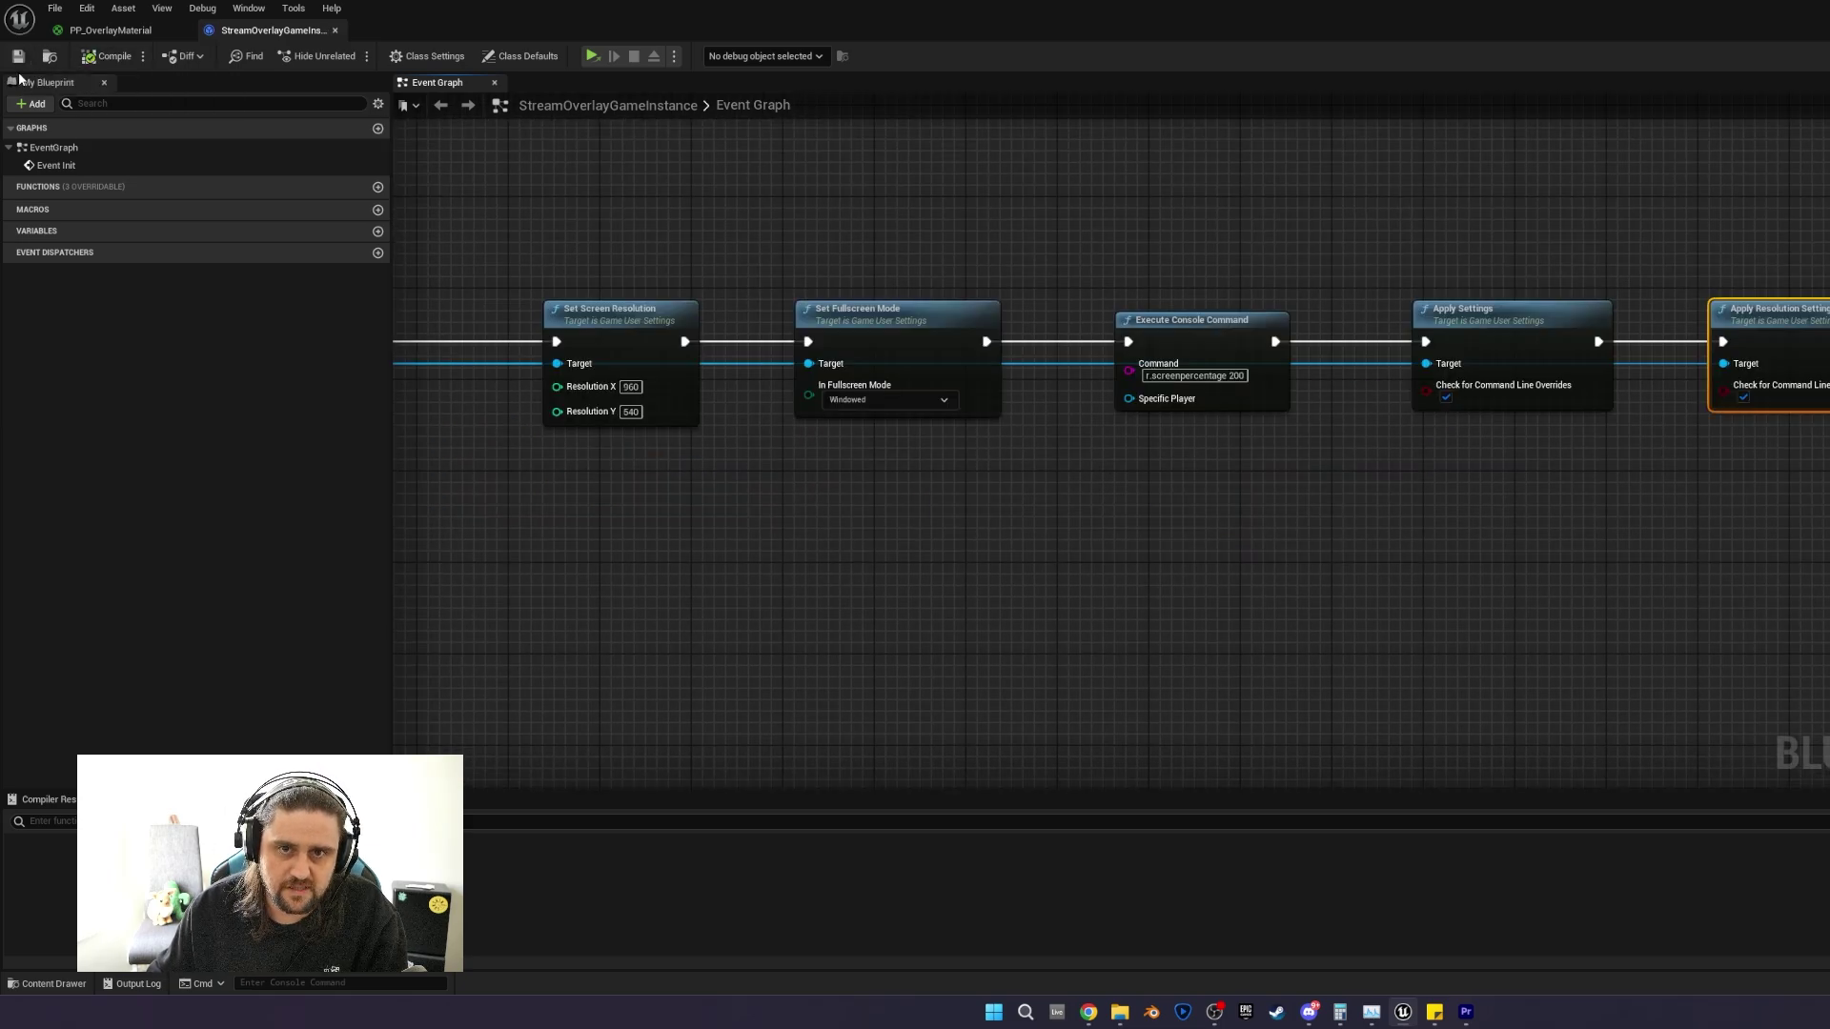
# Open the PC_ShowCursor blueprint's Event Graph from the content drawer.
pyautogui.click(50, 982)
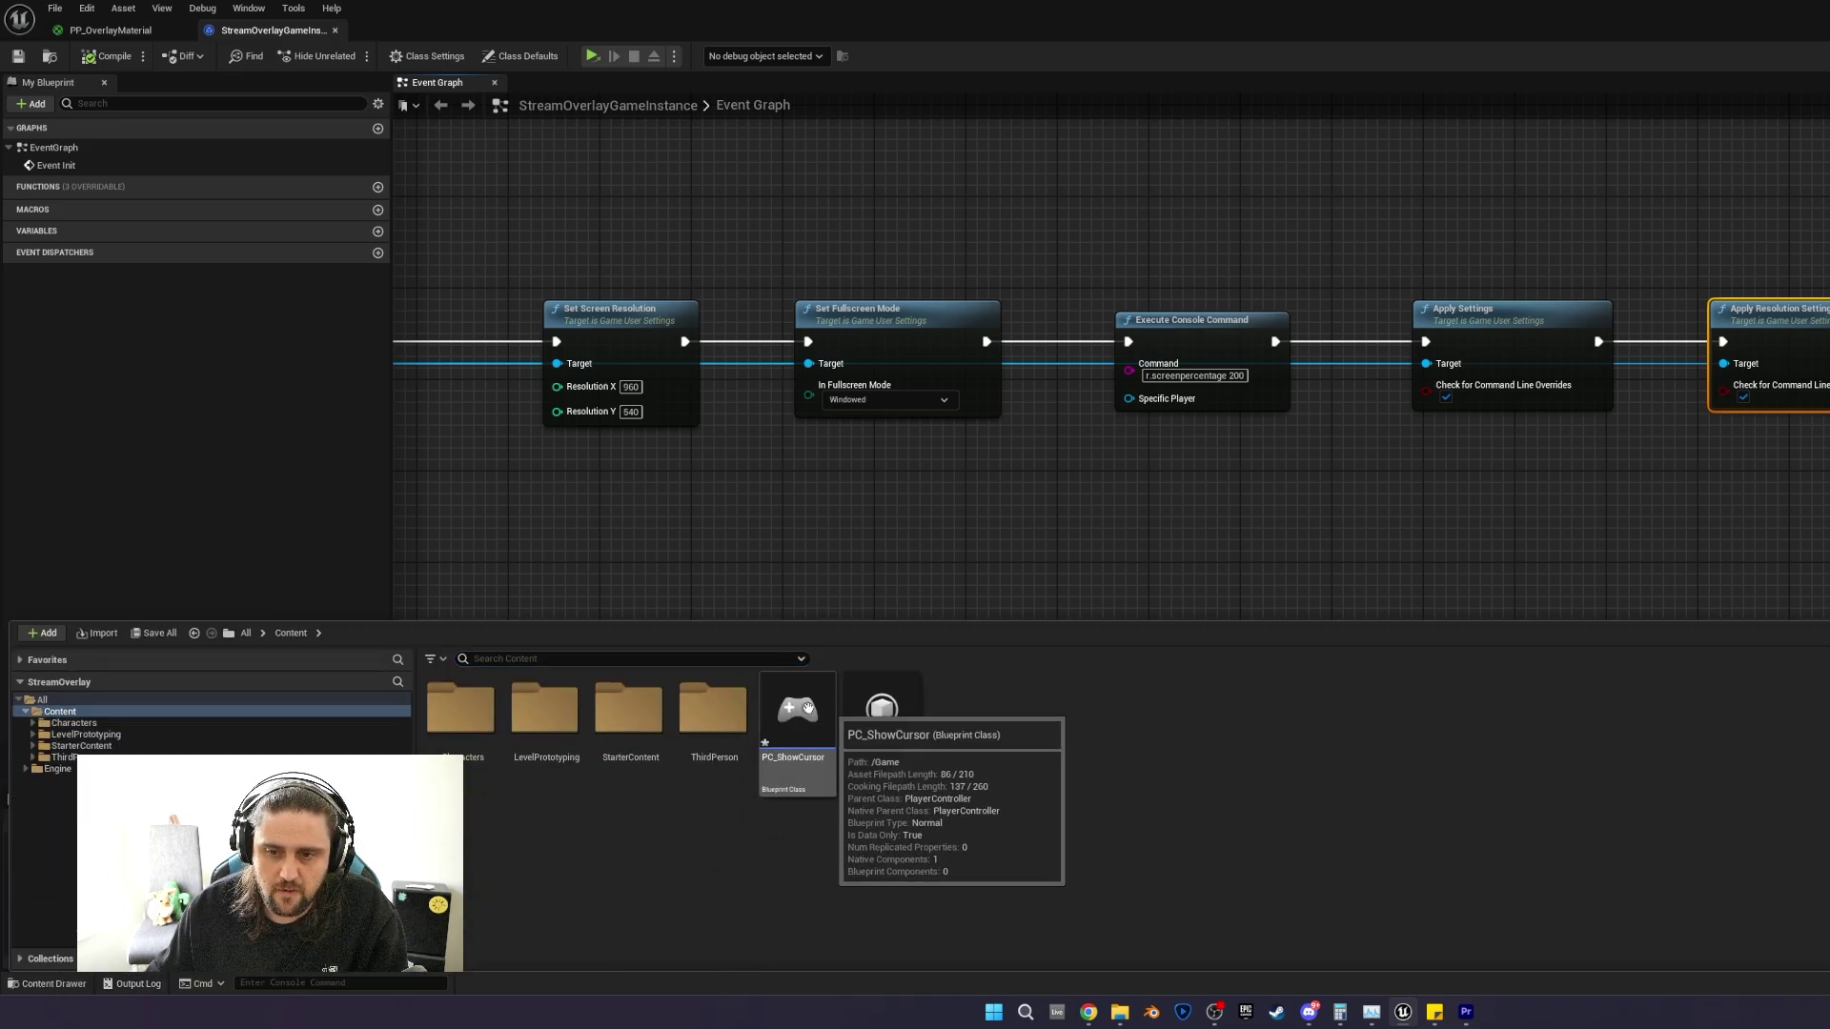
pyautogui.doubleClick(818, 714)
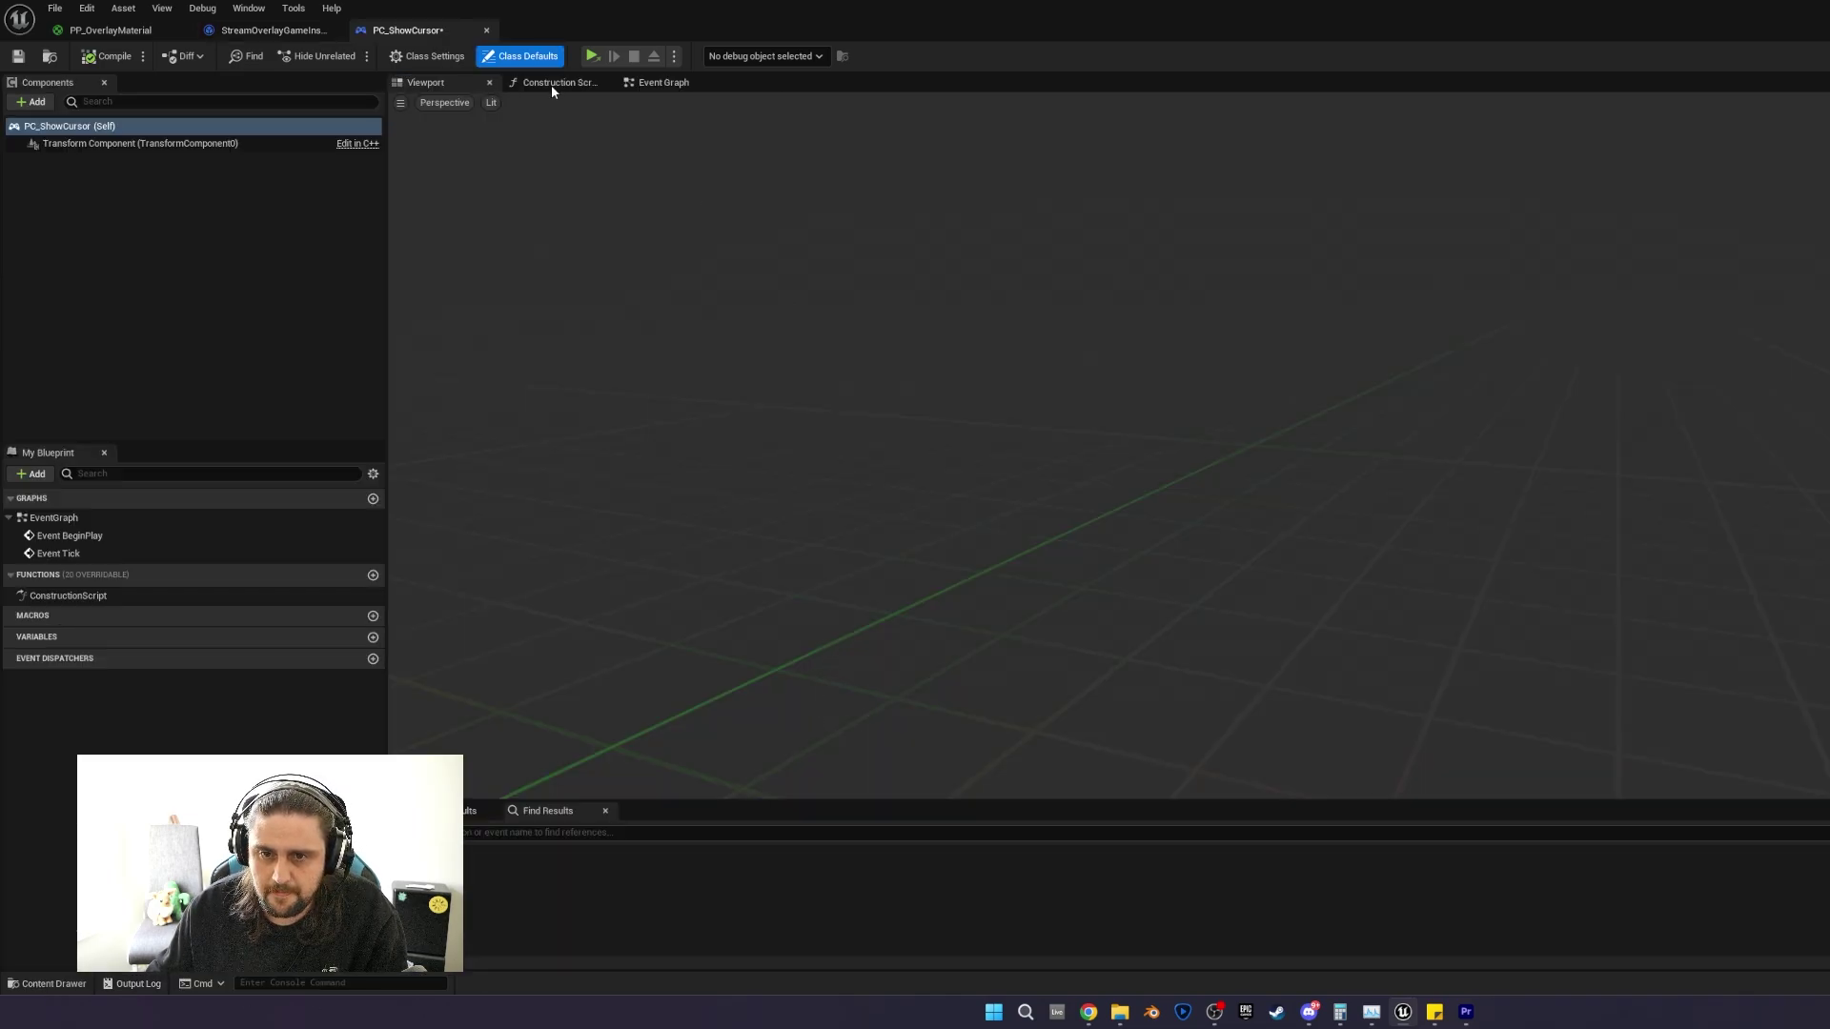
pyautogui.click(664, 83)
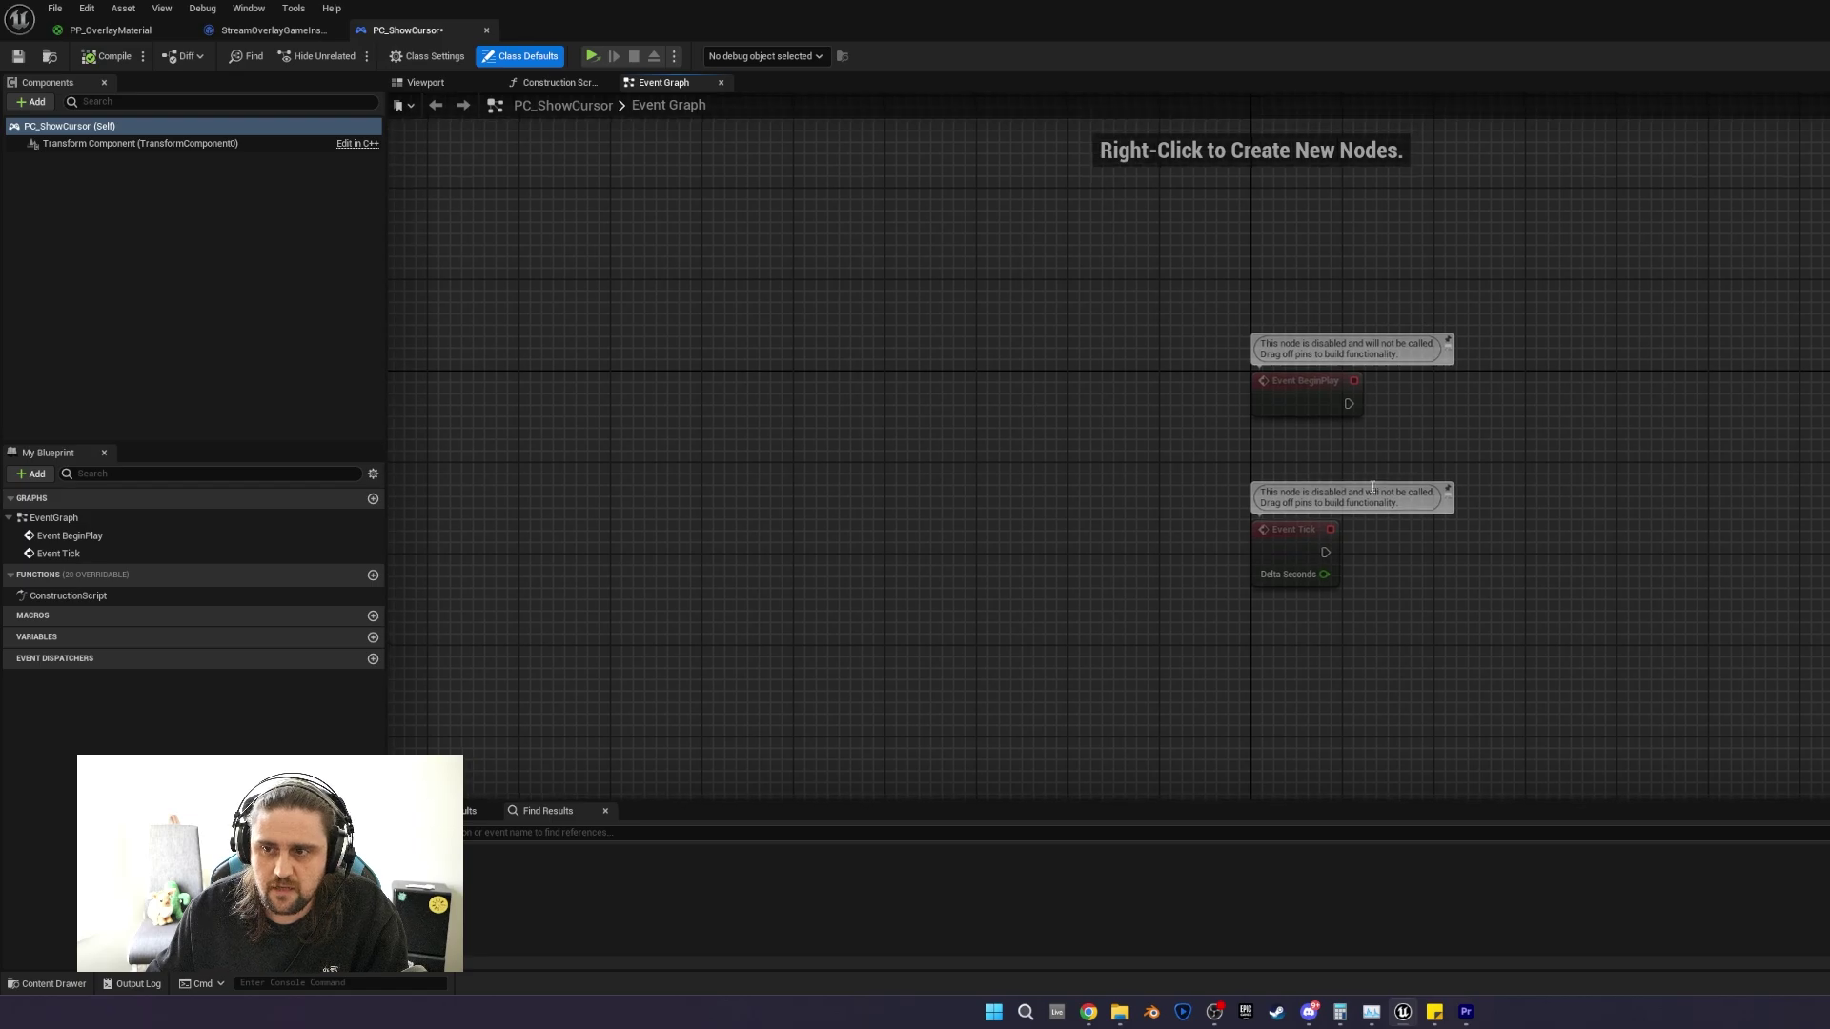
# Run Set Show Mouse Cursor, enabled, from BeginPlay, then compile and save.
pyautogui.moveTo(1043, 404); pyautogui.dragTo(1011, 408, button='right')
pyautogui.moveTo(757, 449); pyautogui.dragTo(996, 456)
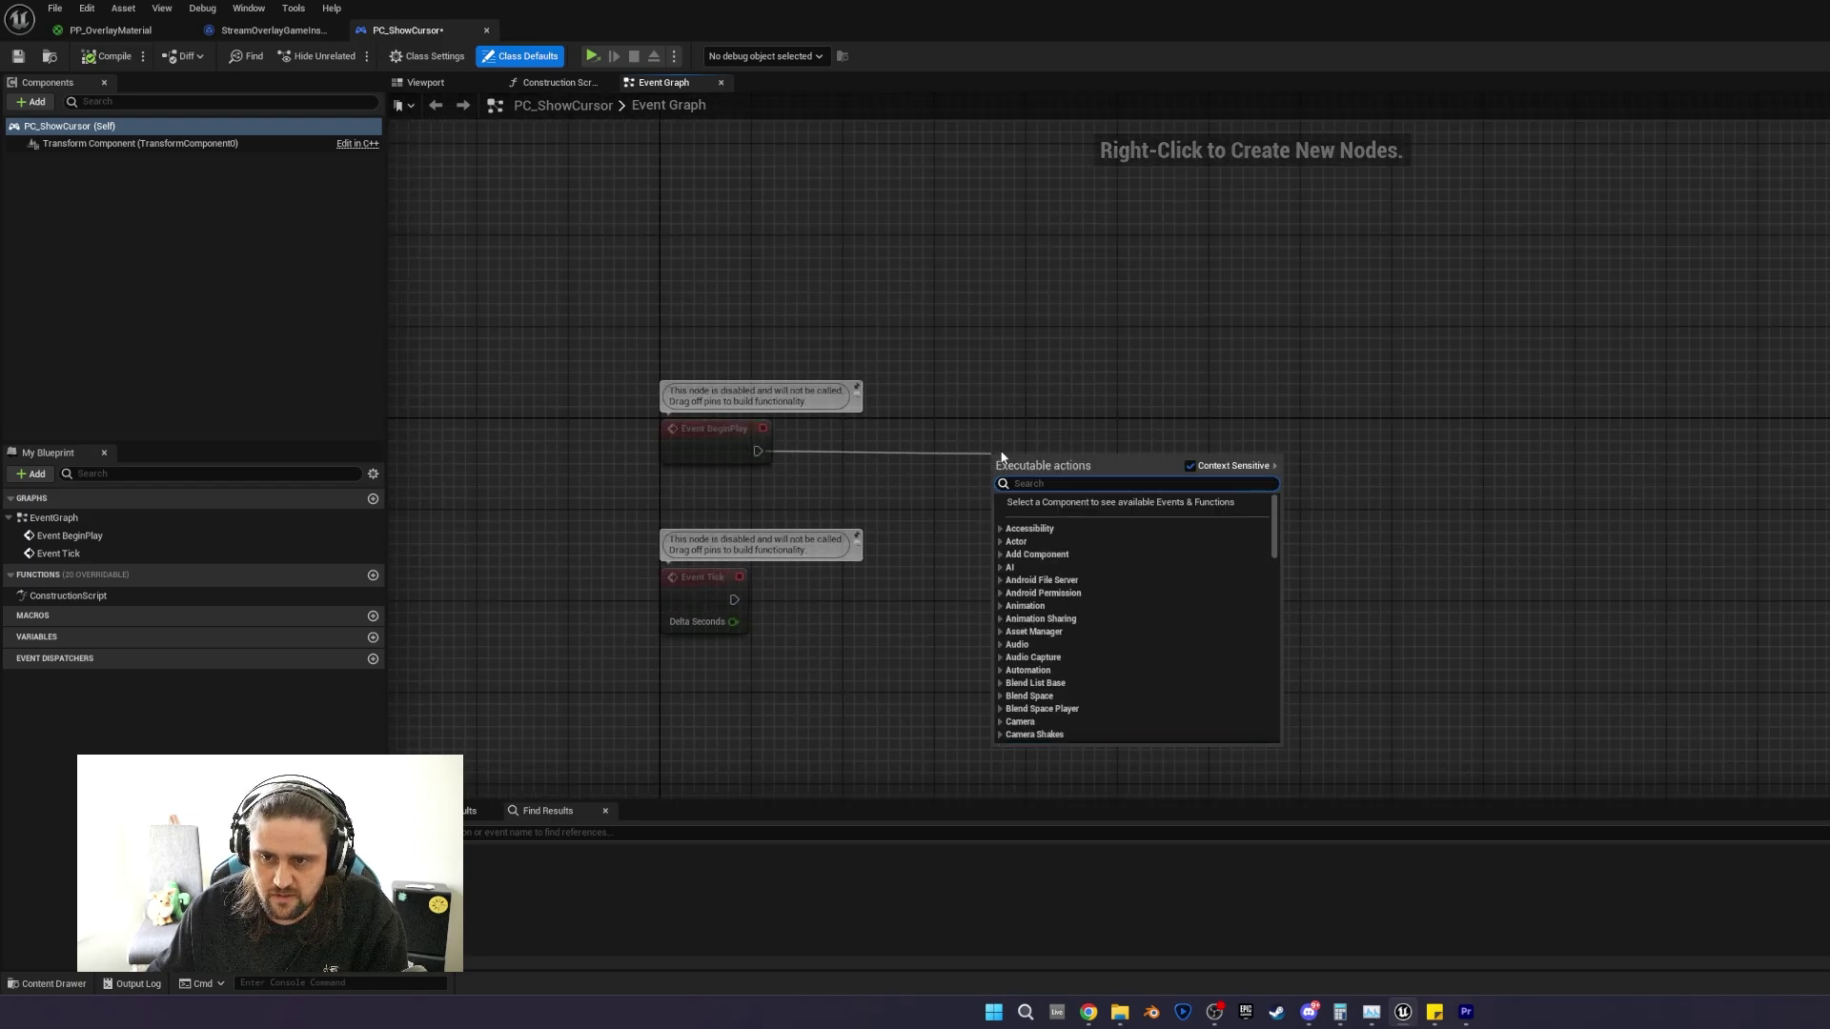
pyautogui.write('set mou')
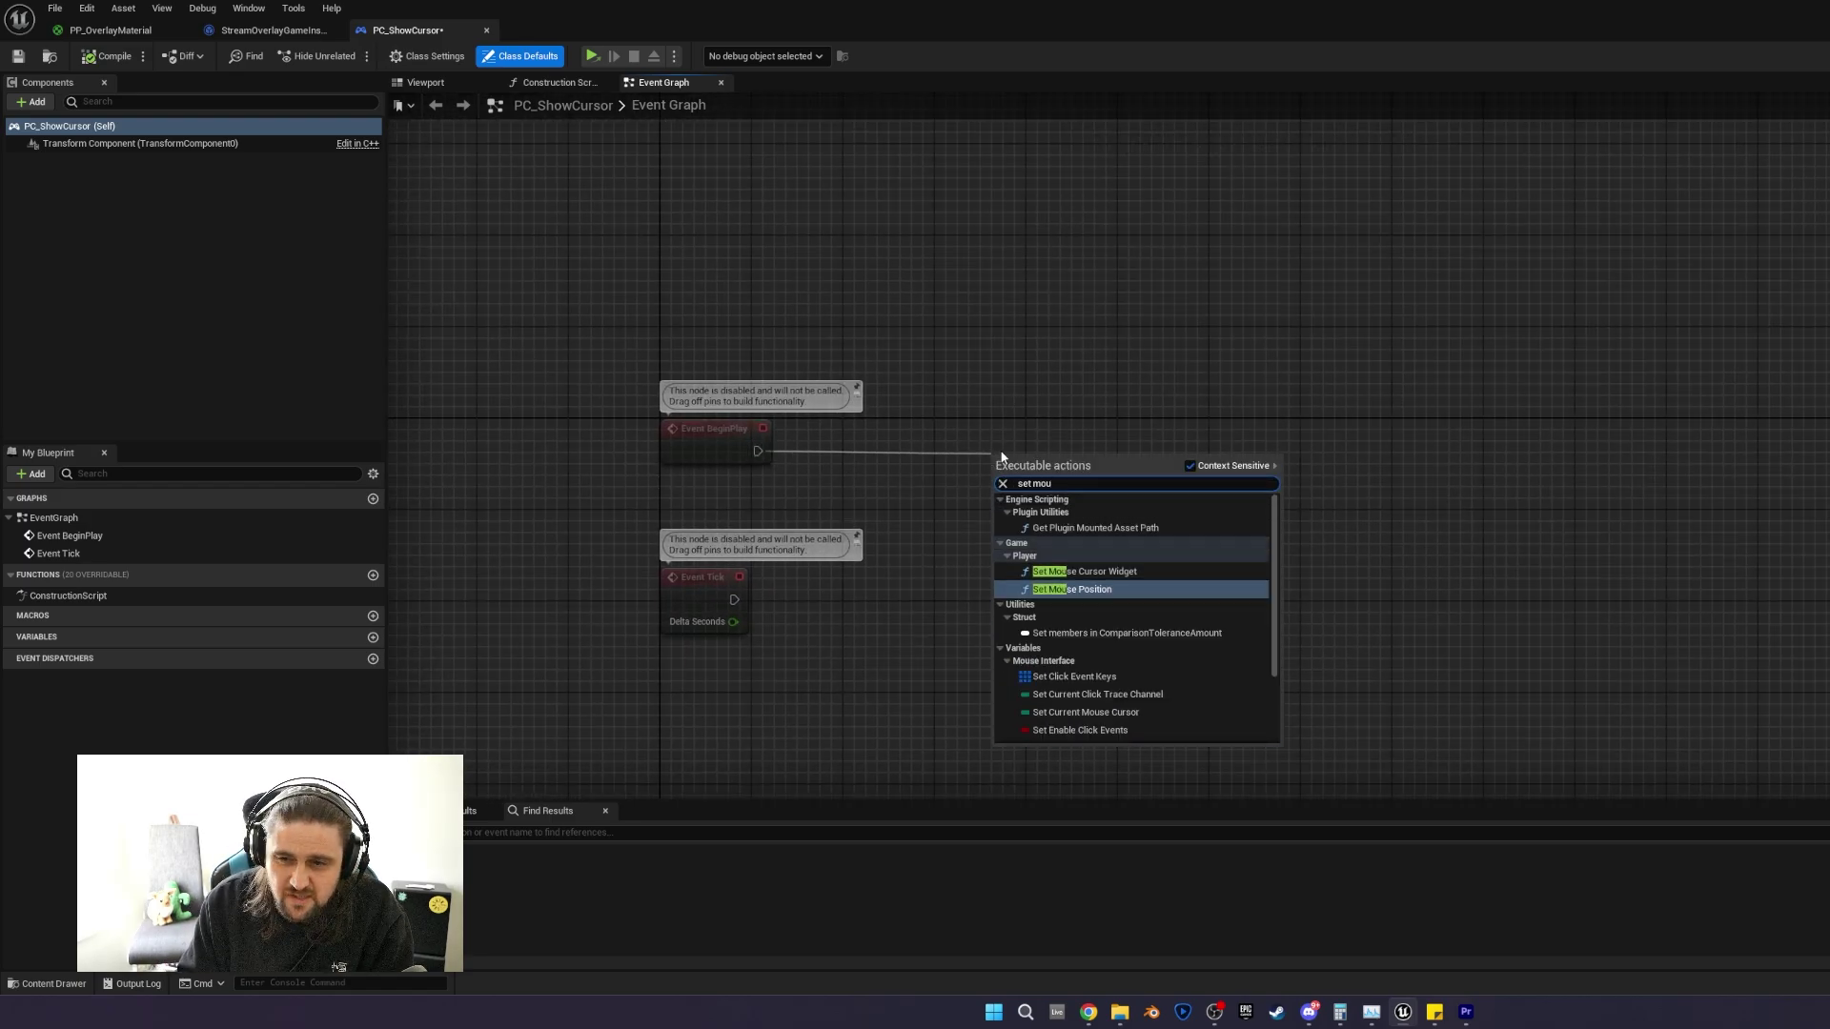
pyautogui.write('se')
pyautogui.write(' cur')
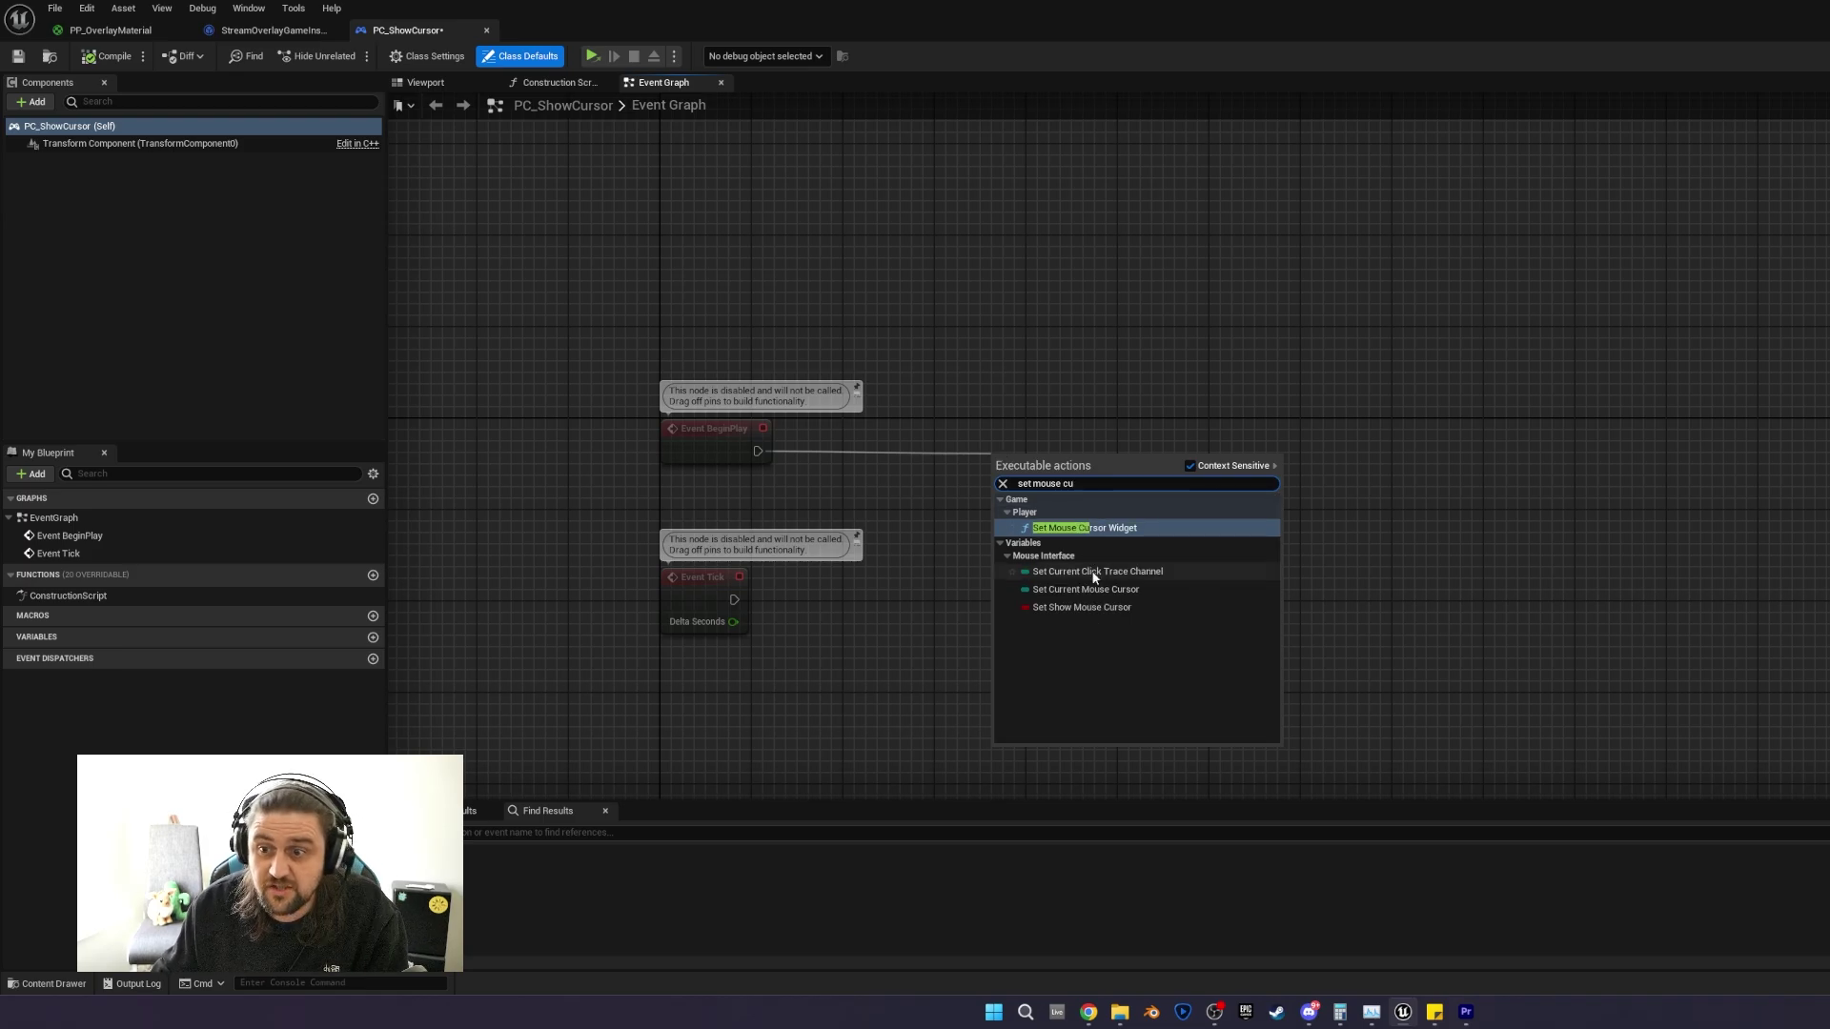
pyautogui.click(1093, 605)
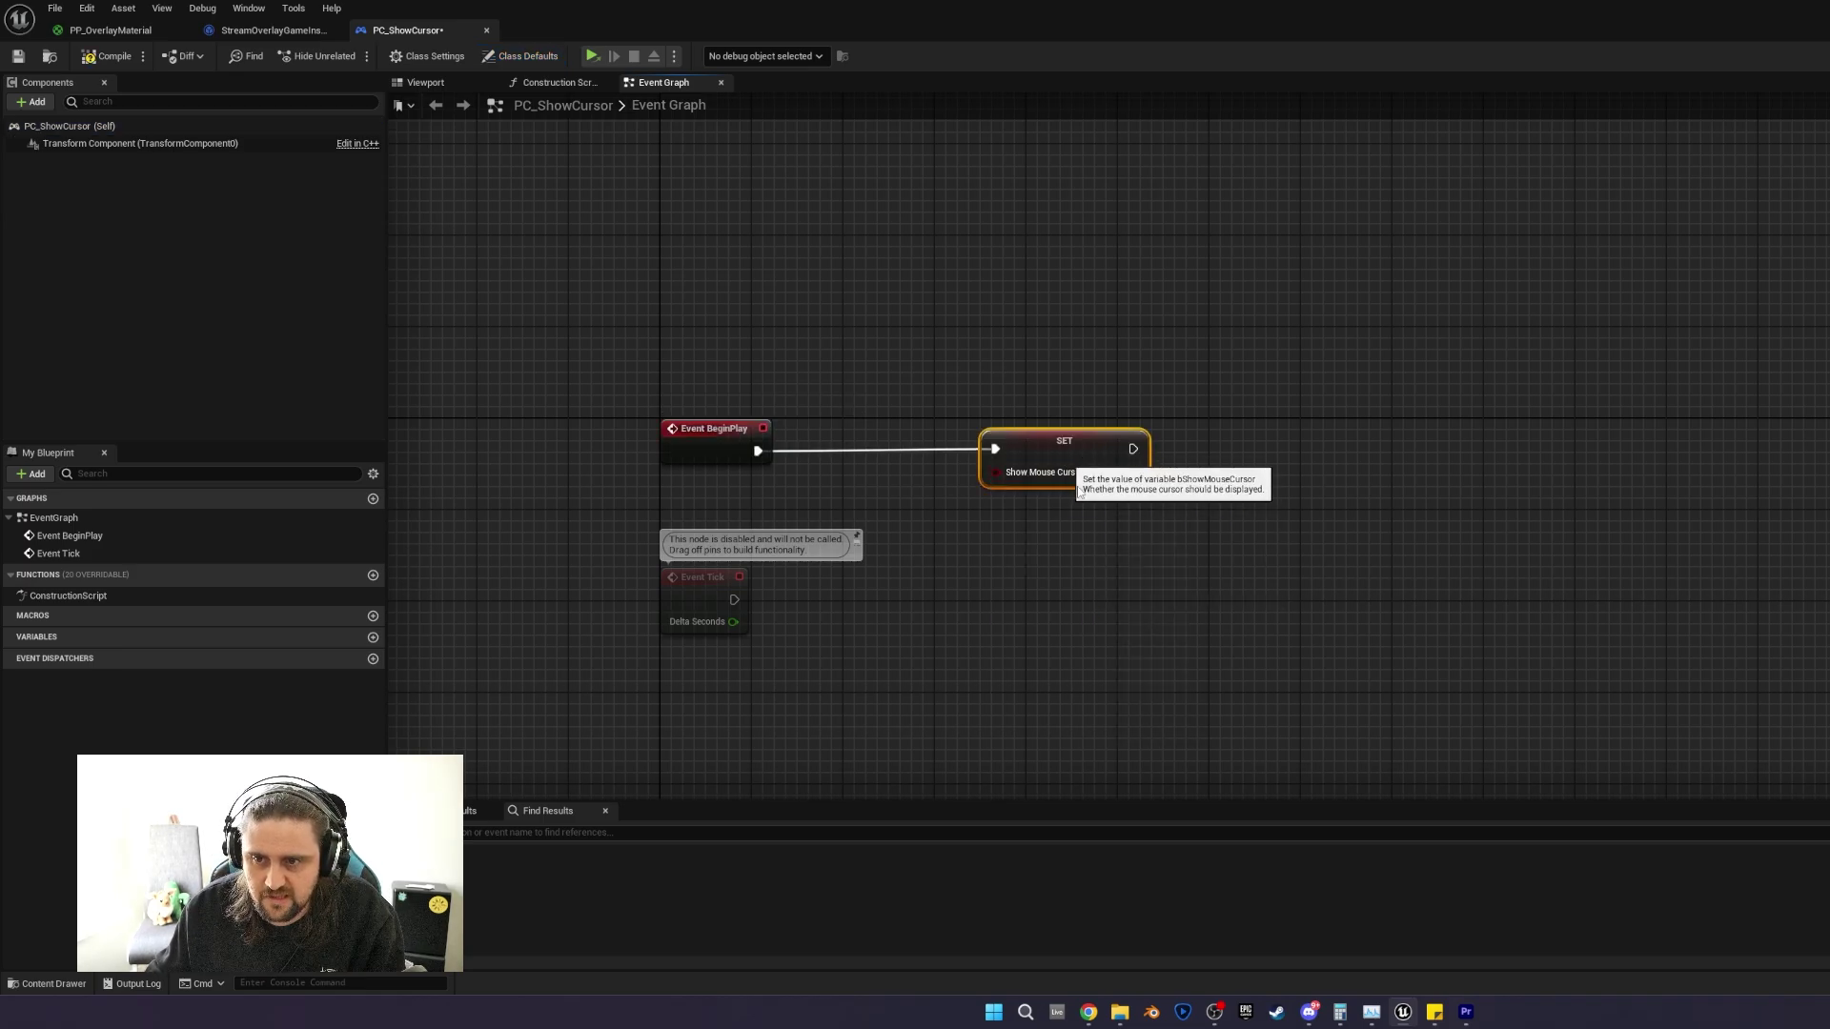
pyautogui.click(1093, 472)
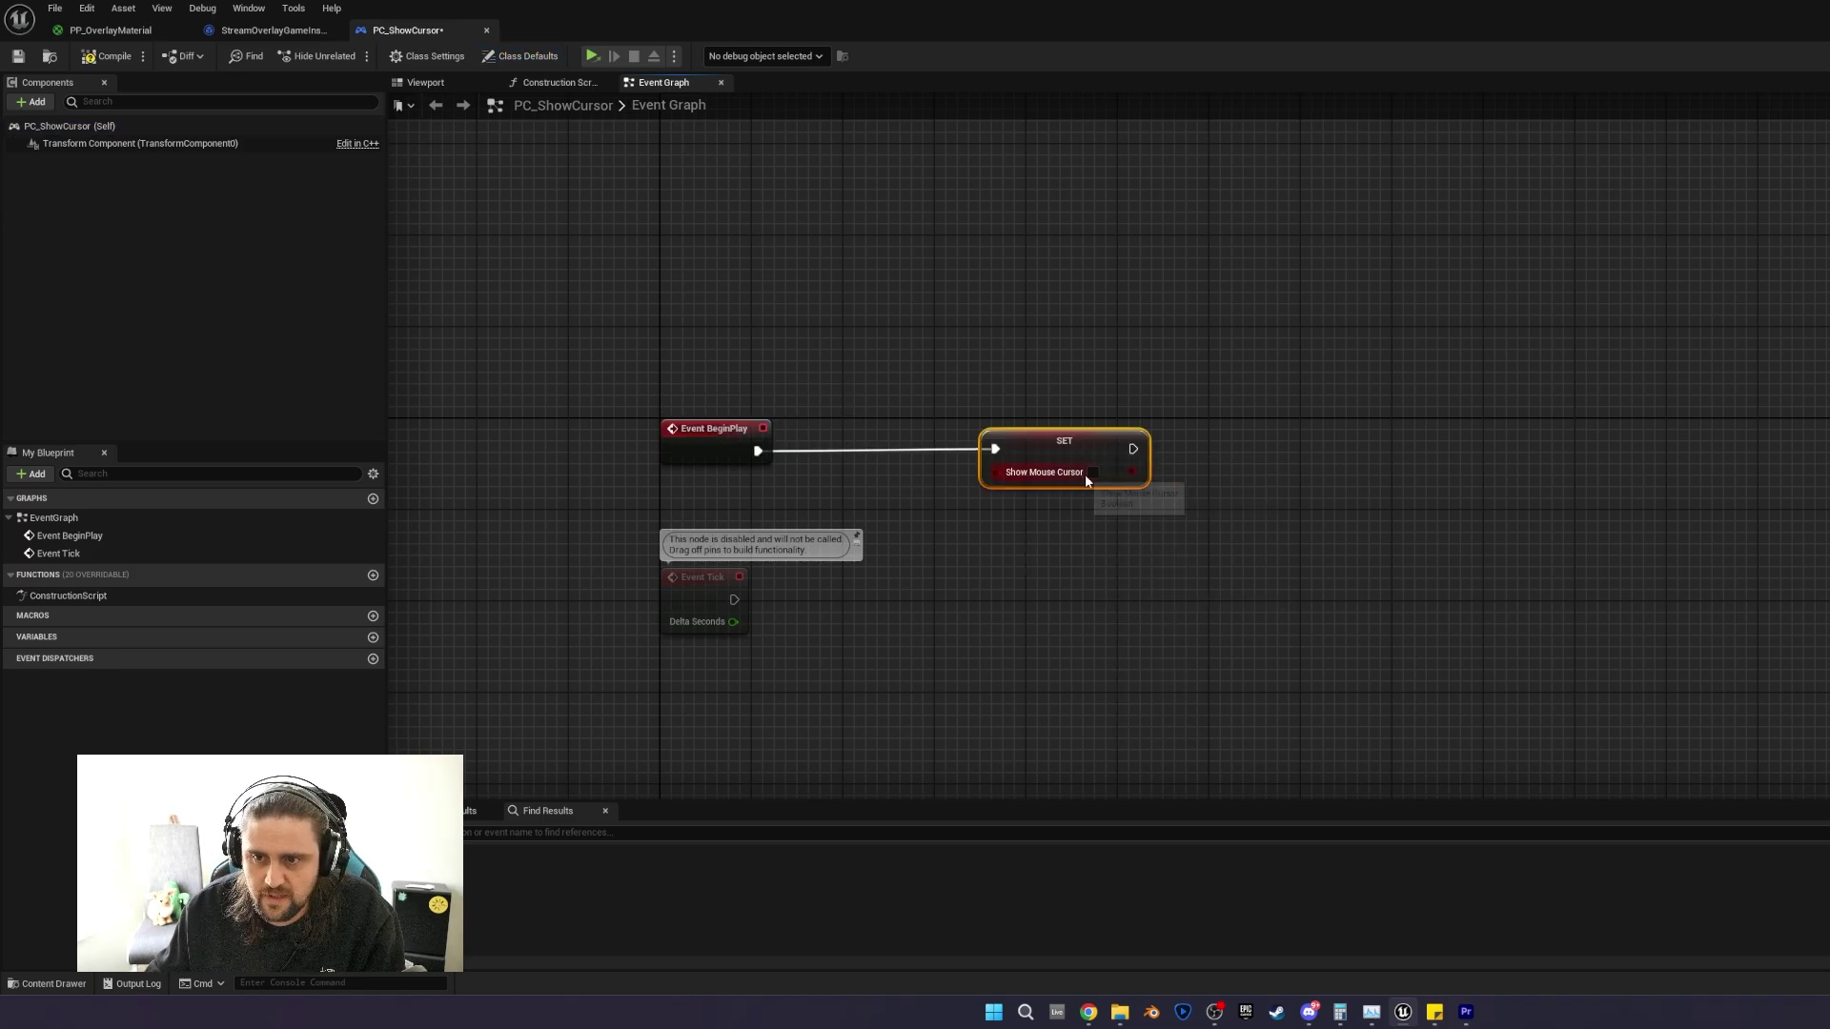
pyautogui.click(111, 58)
pyautogui.click(18, 57)
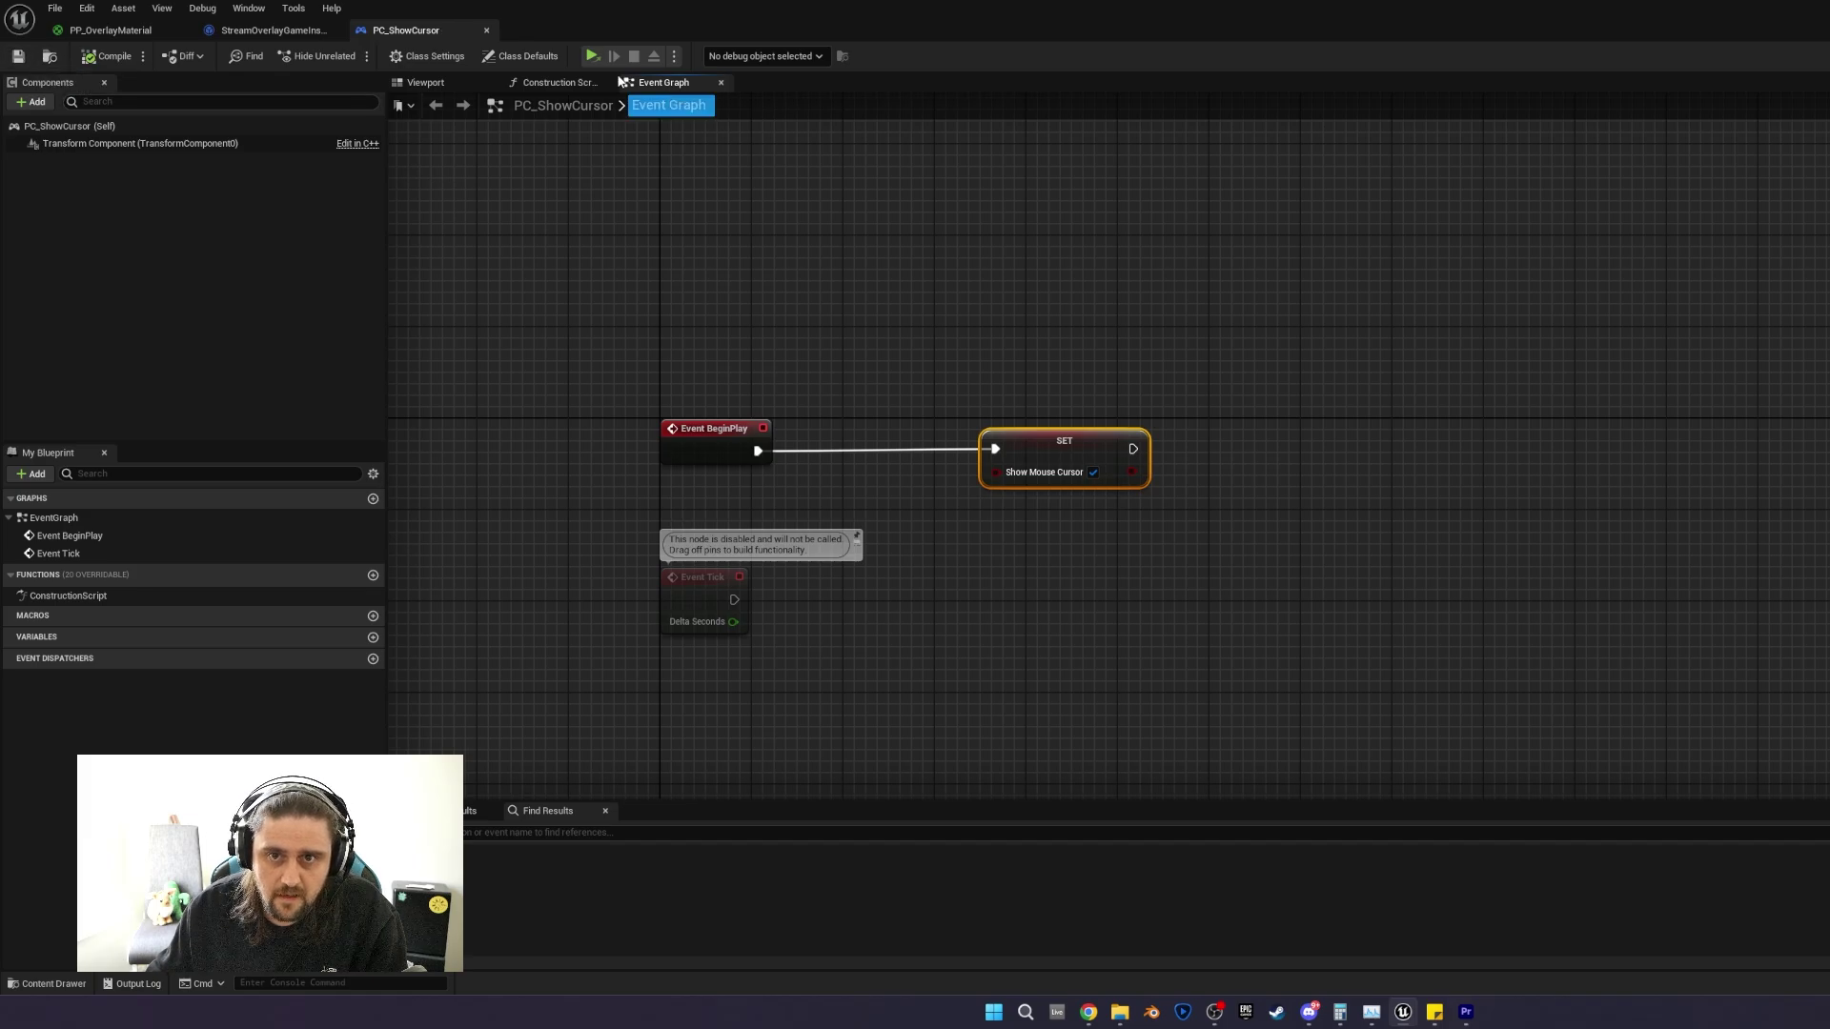
# Close the PC_ShowCursor, StreamOverlayGameInstance and PP_OverlayMaterial editors.
pyautogui.click(487, 32)
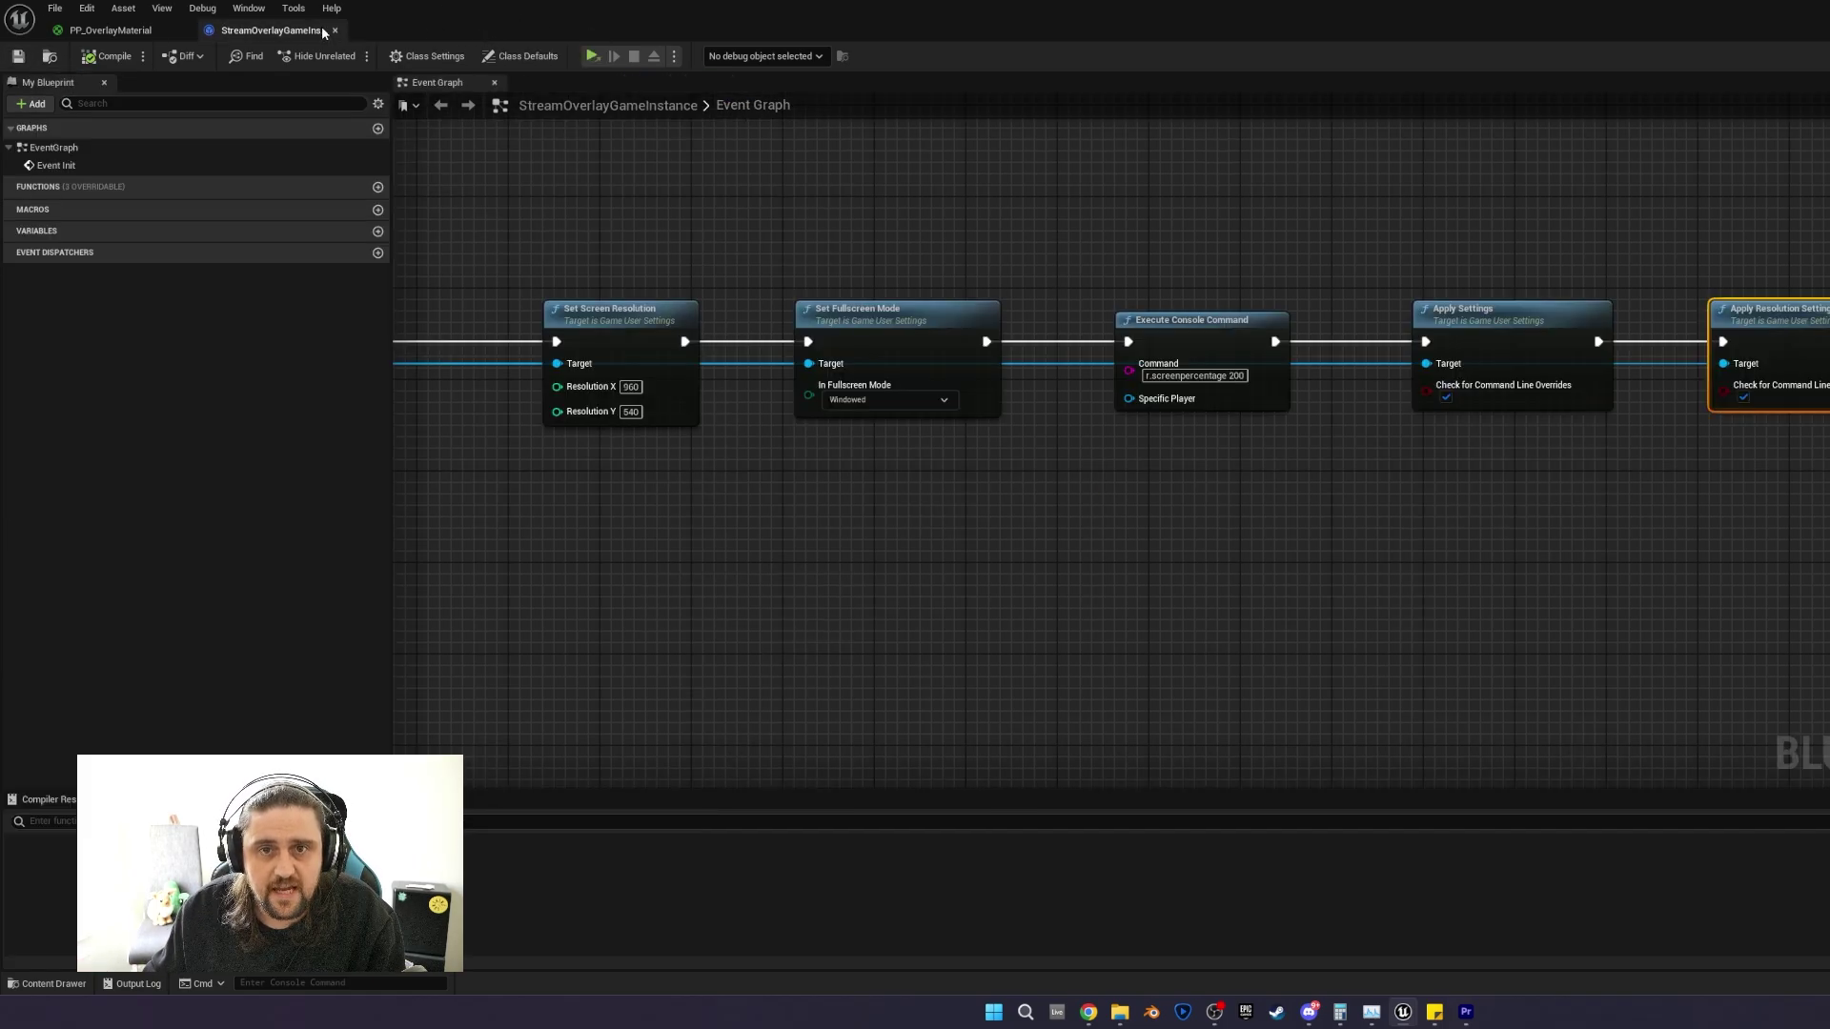
pyautogui.click(342, 33)
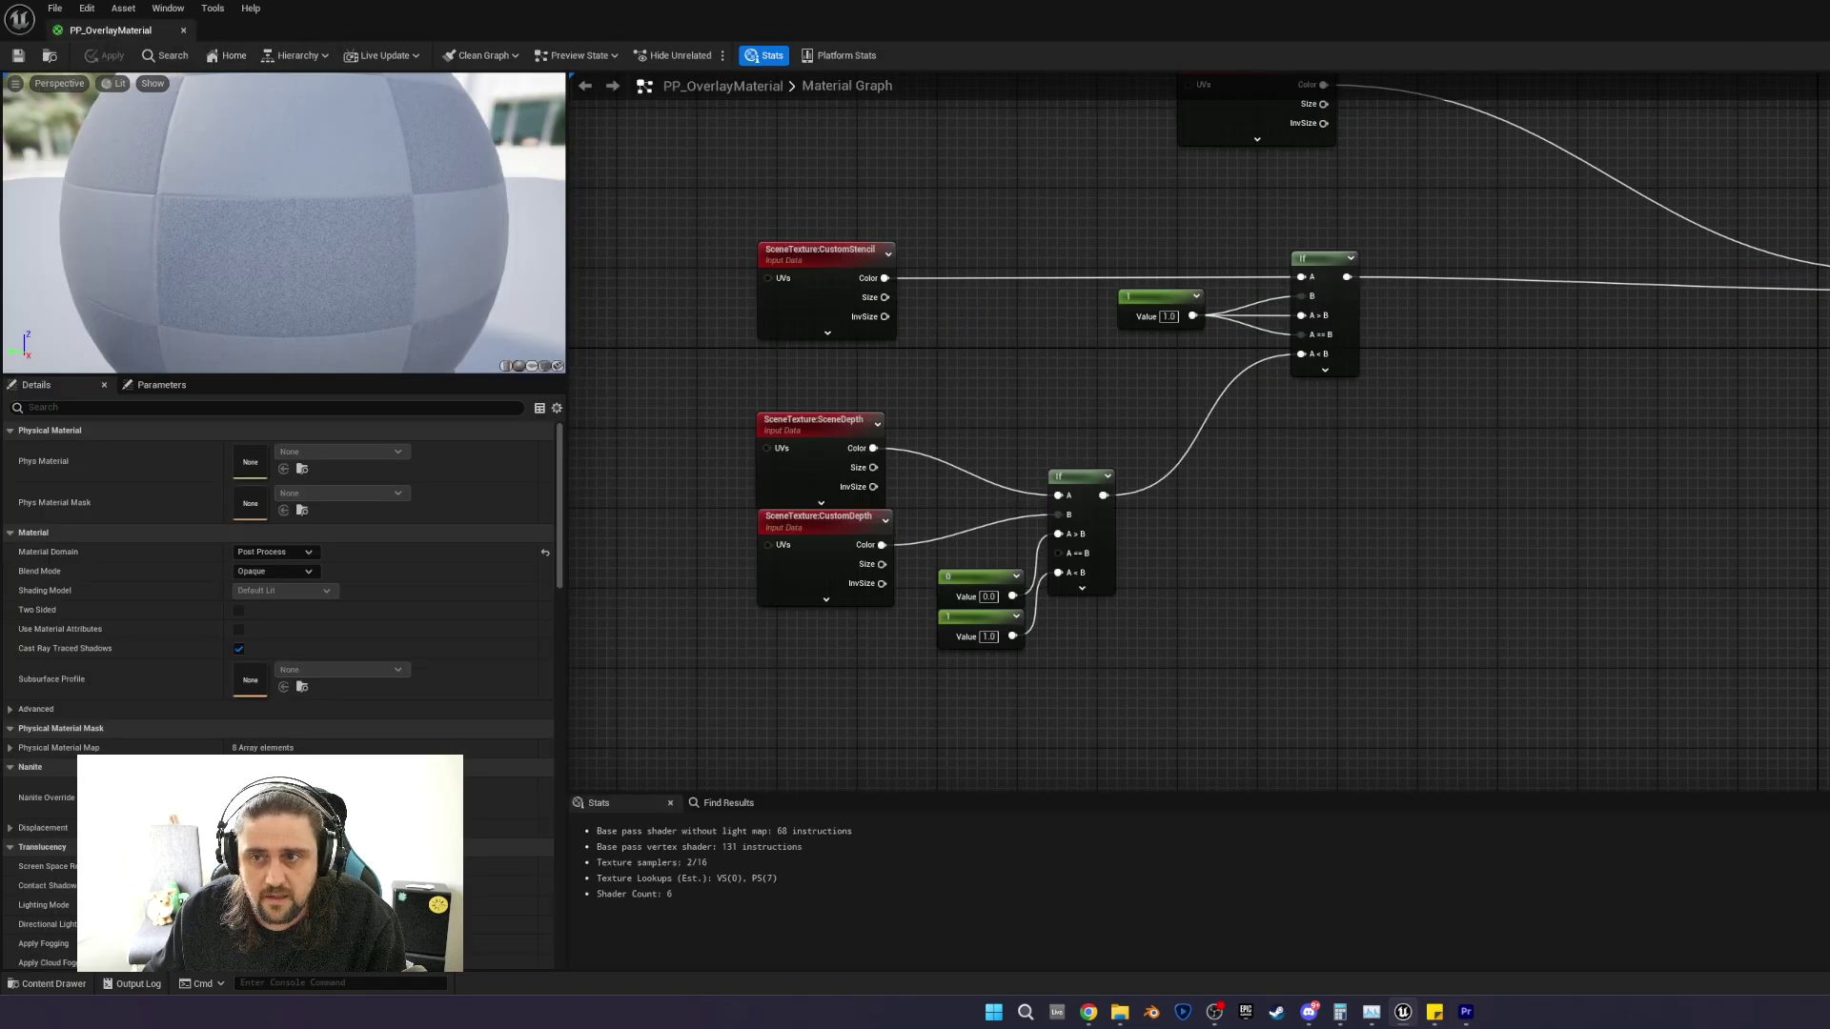
pyautogui.hotkey('ctrl', 'w')
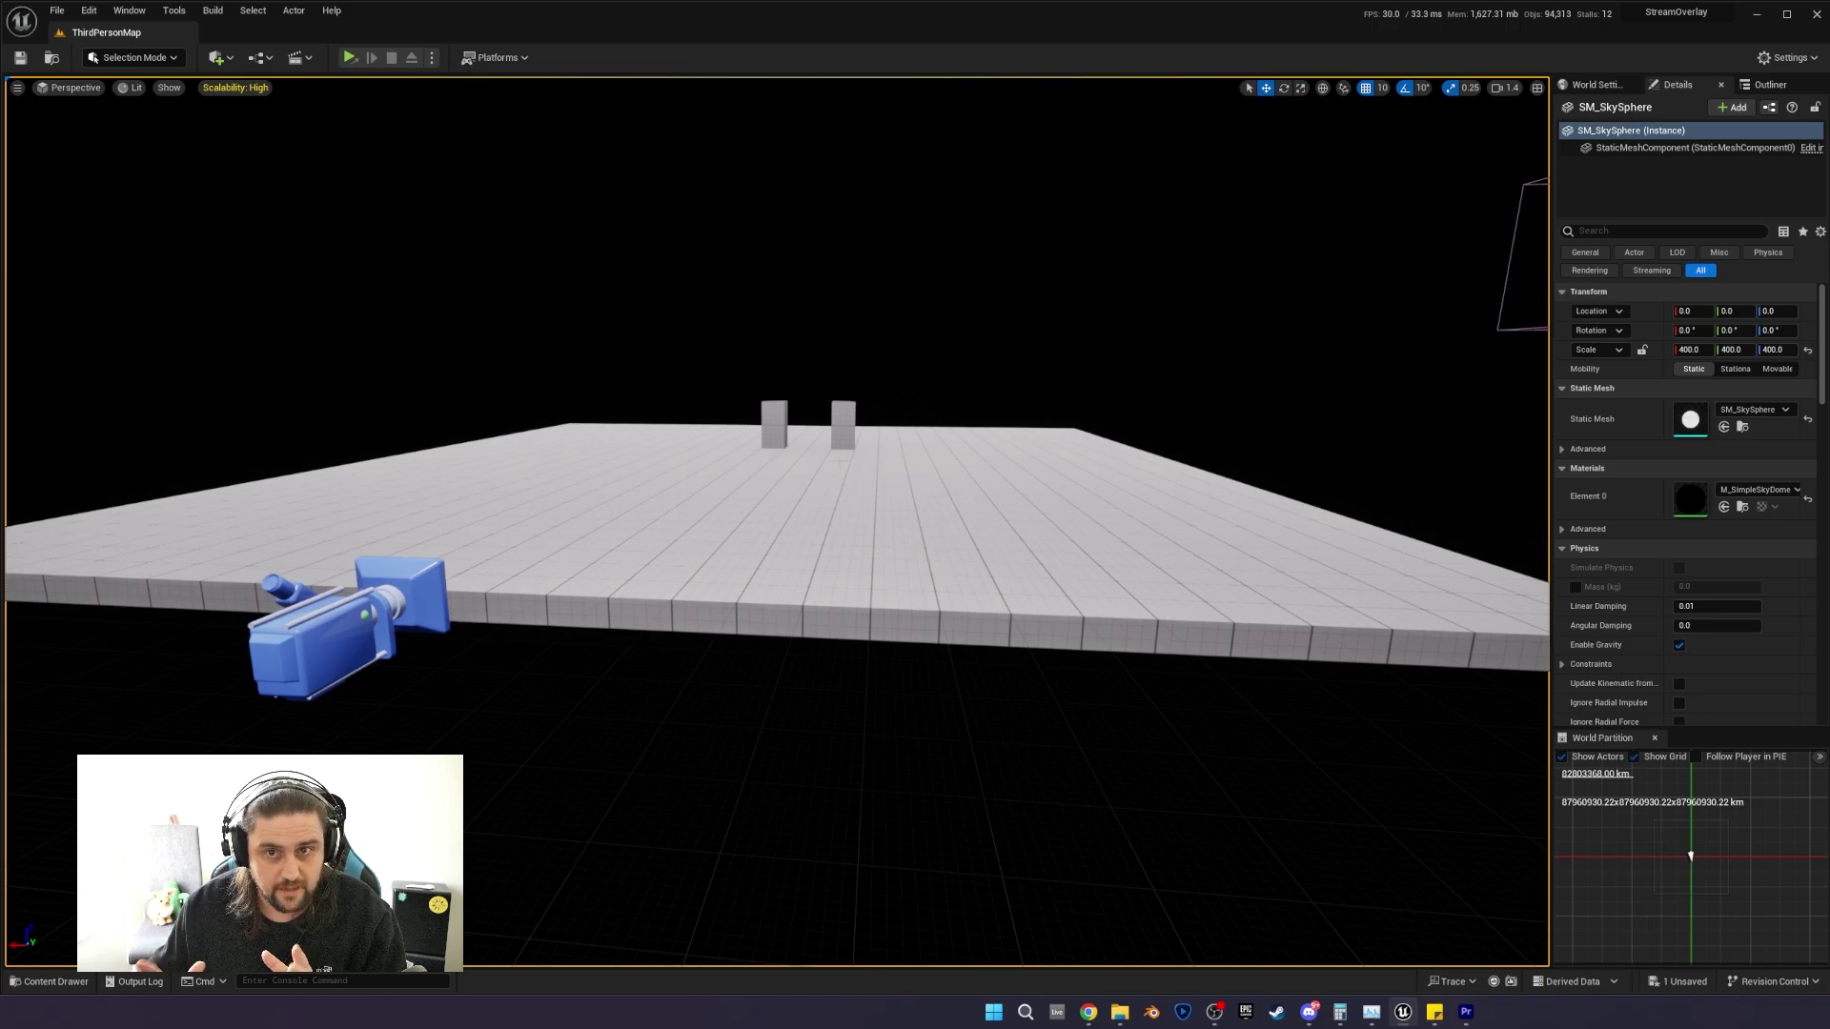
pyautogui.click(89, 11)
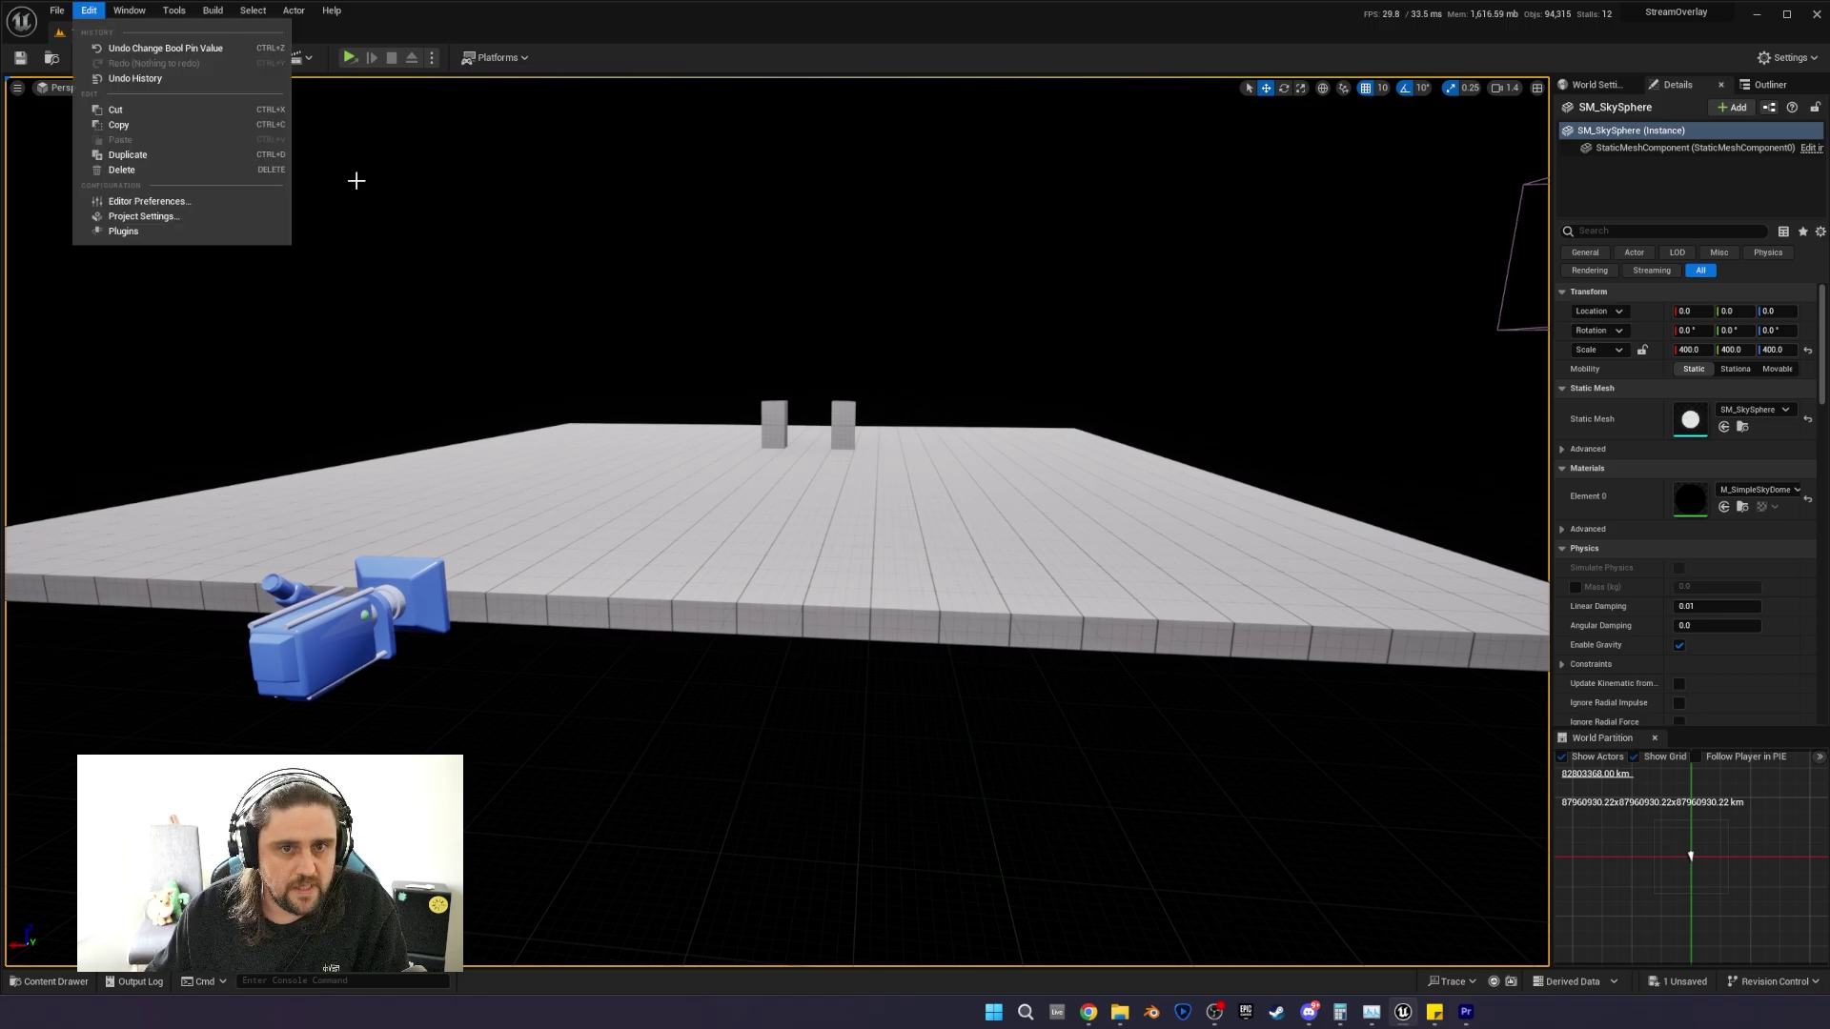
# In Project Settings, set Game Instance Class to StreamOverlayGameInstance using a 'game instance' search.
pyautogui.click(143, 215)
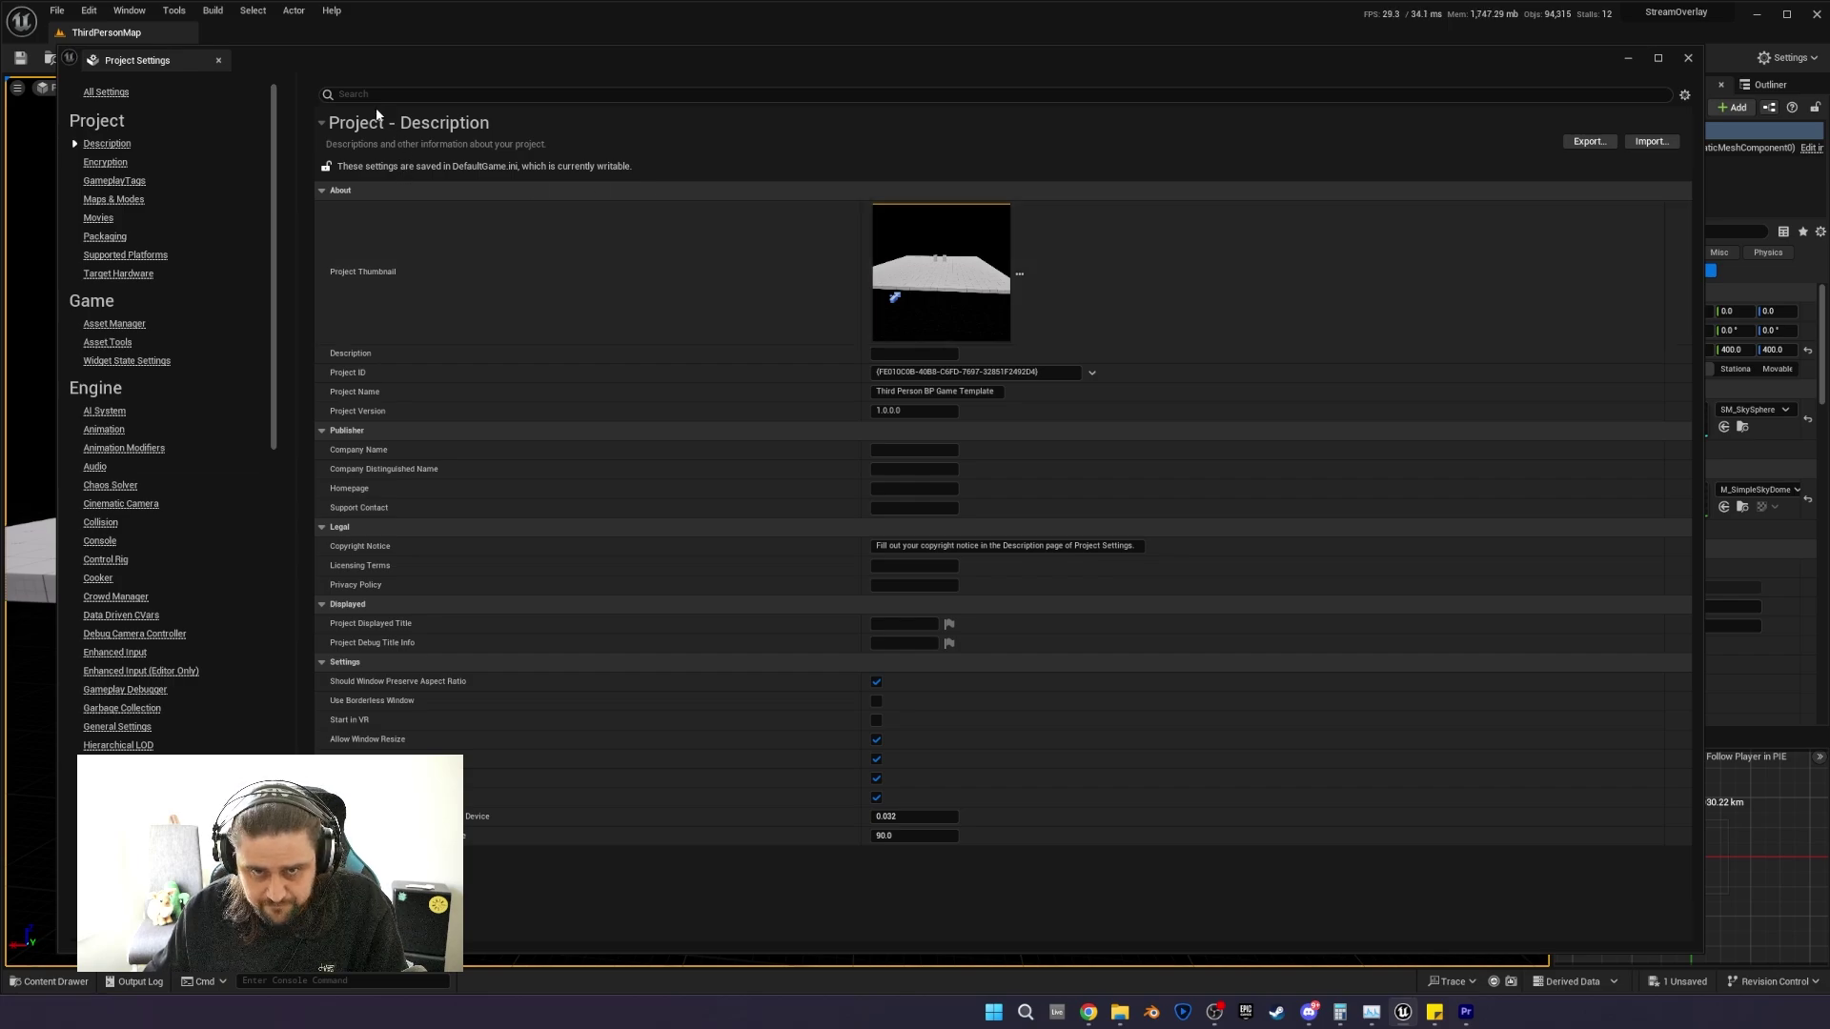
pyautogui.click(368, 97)
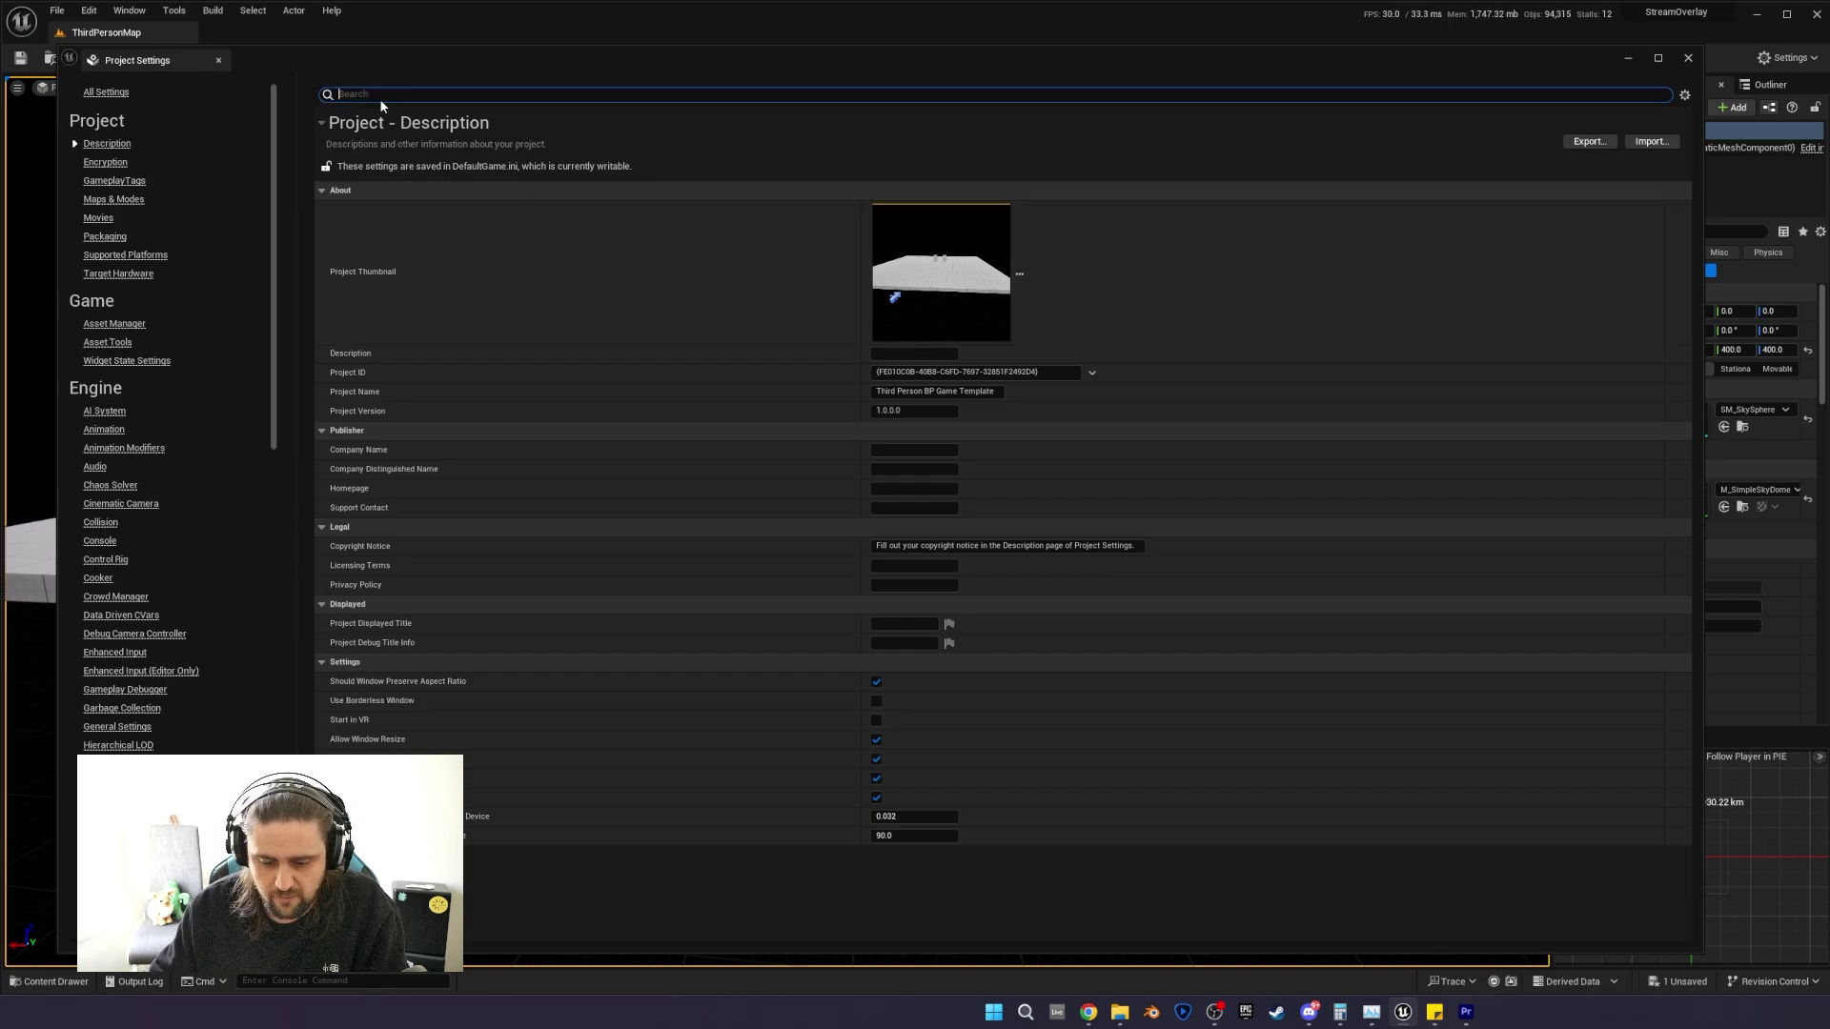
pyautogui.write('game instance')
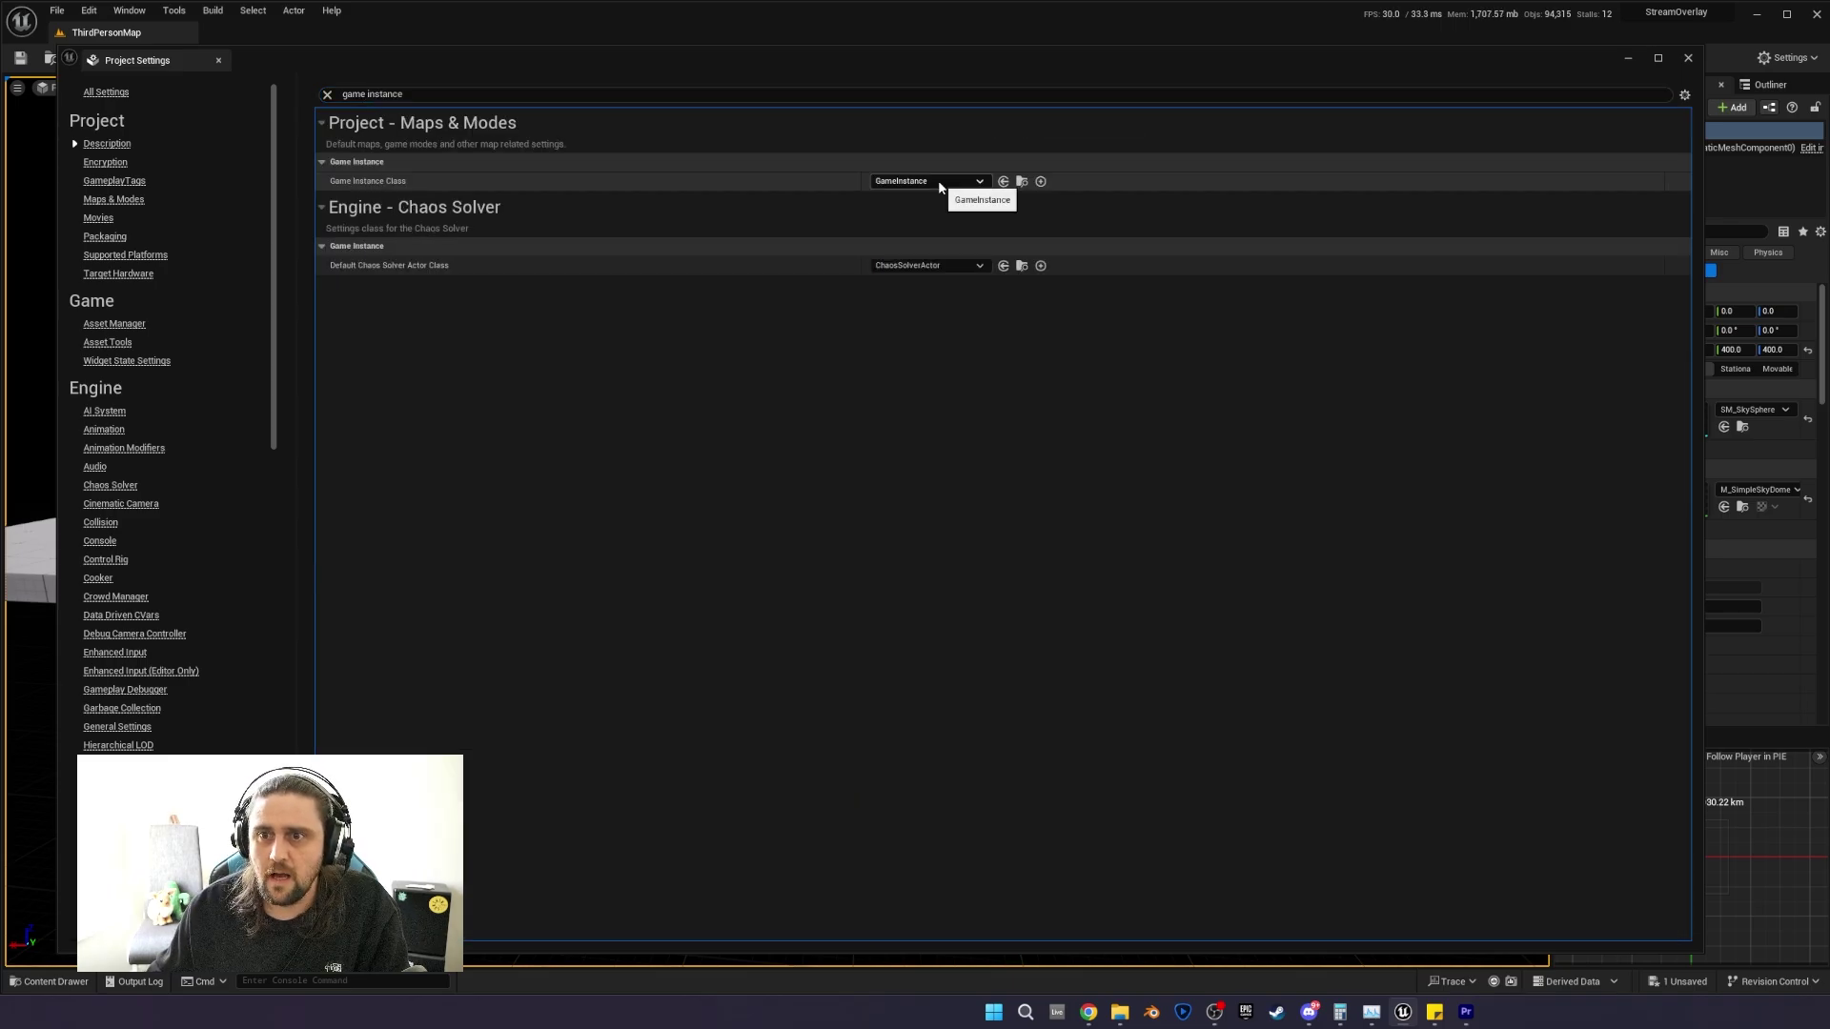
pyautogui.click(939, 183)
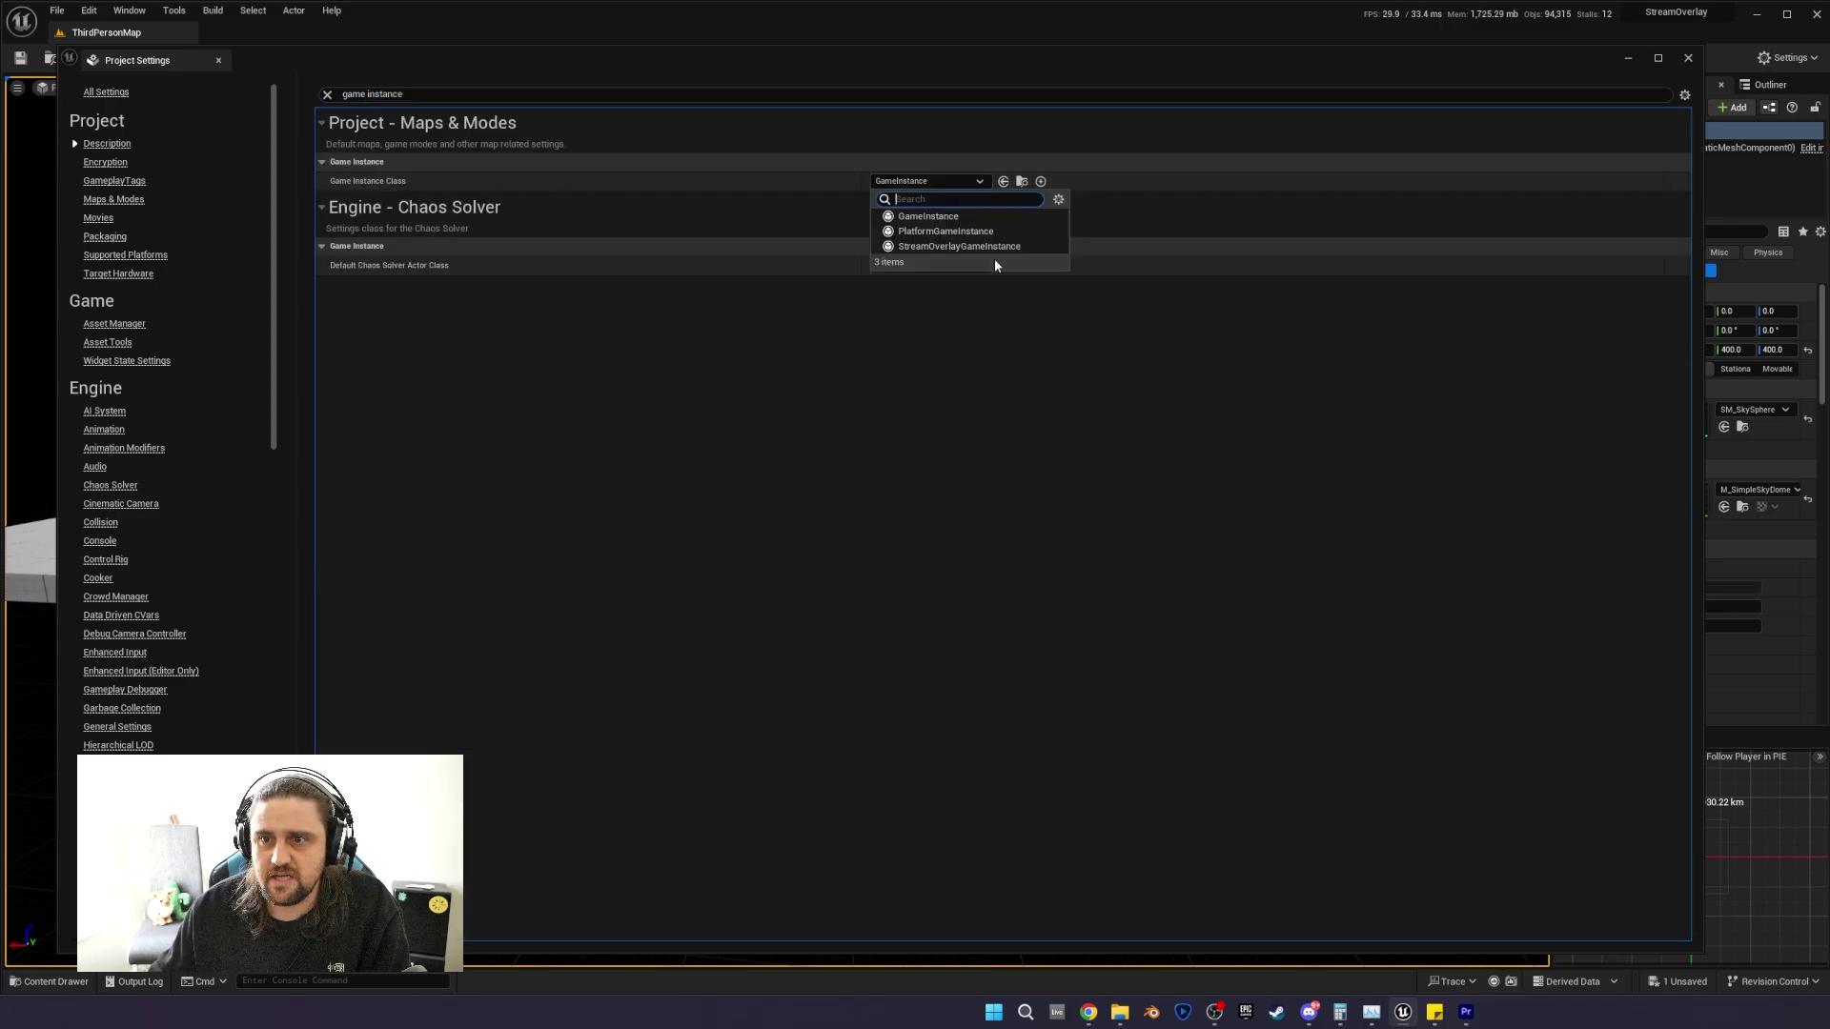
pyautogui.click(959, 247)
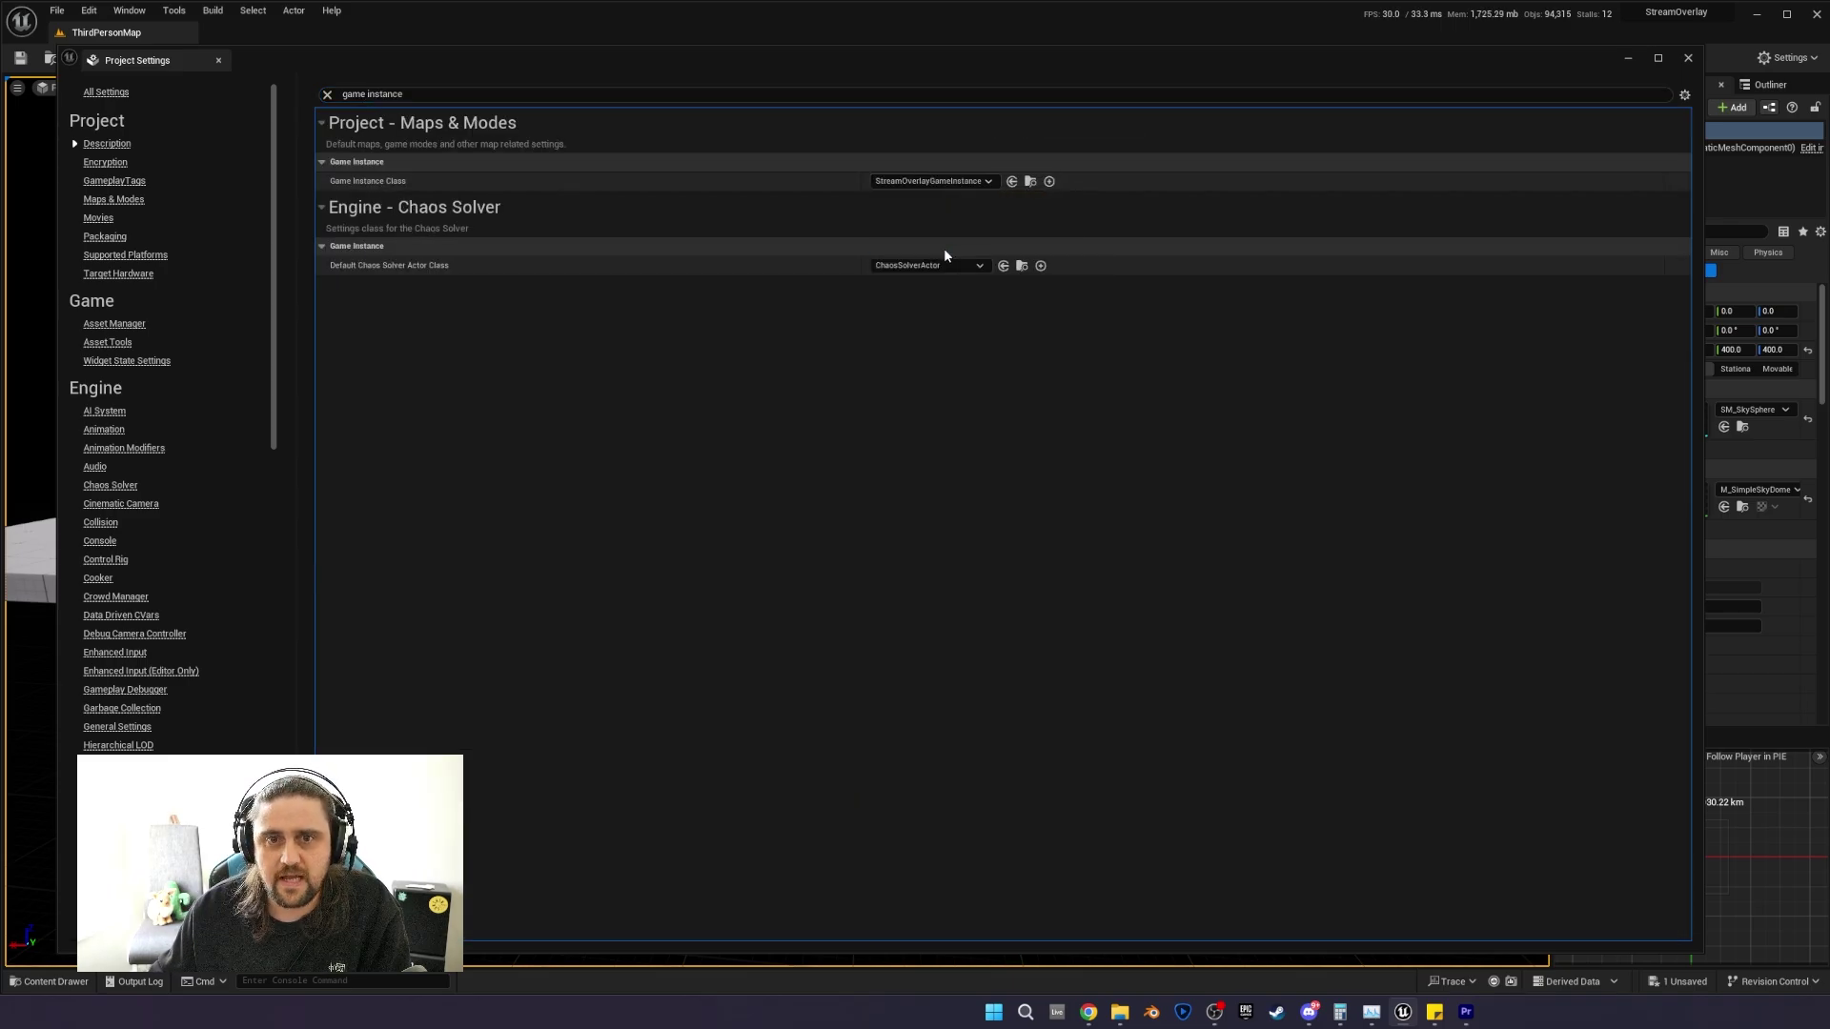
pyautogui.click(327, 94)
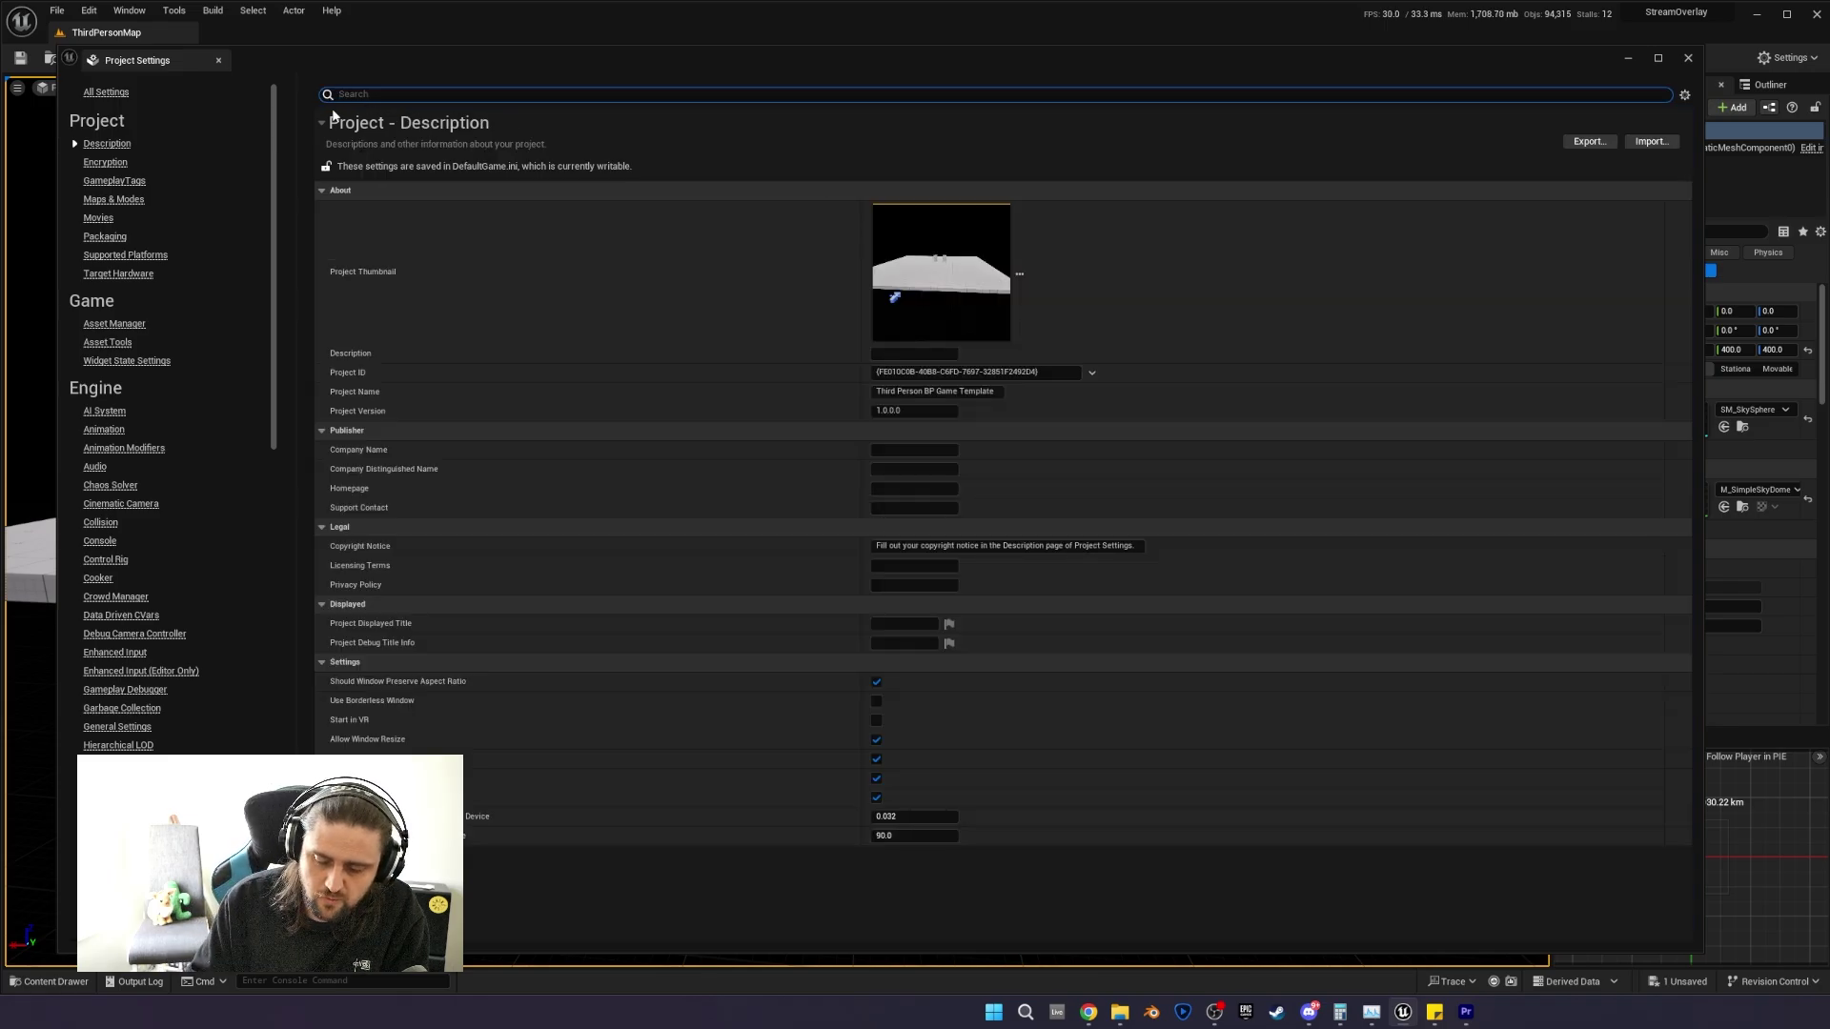
# Keep post-processing alpha channel support at Allow through tonemapper.
pyautogui.write('alpha')
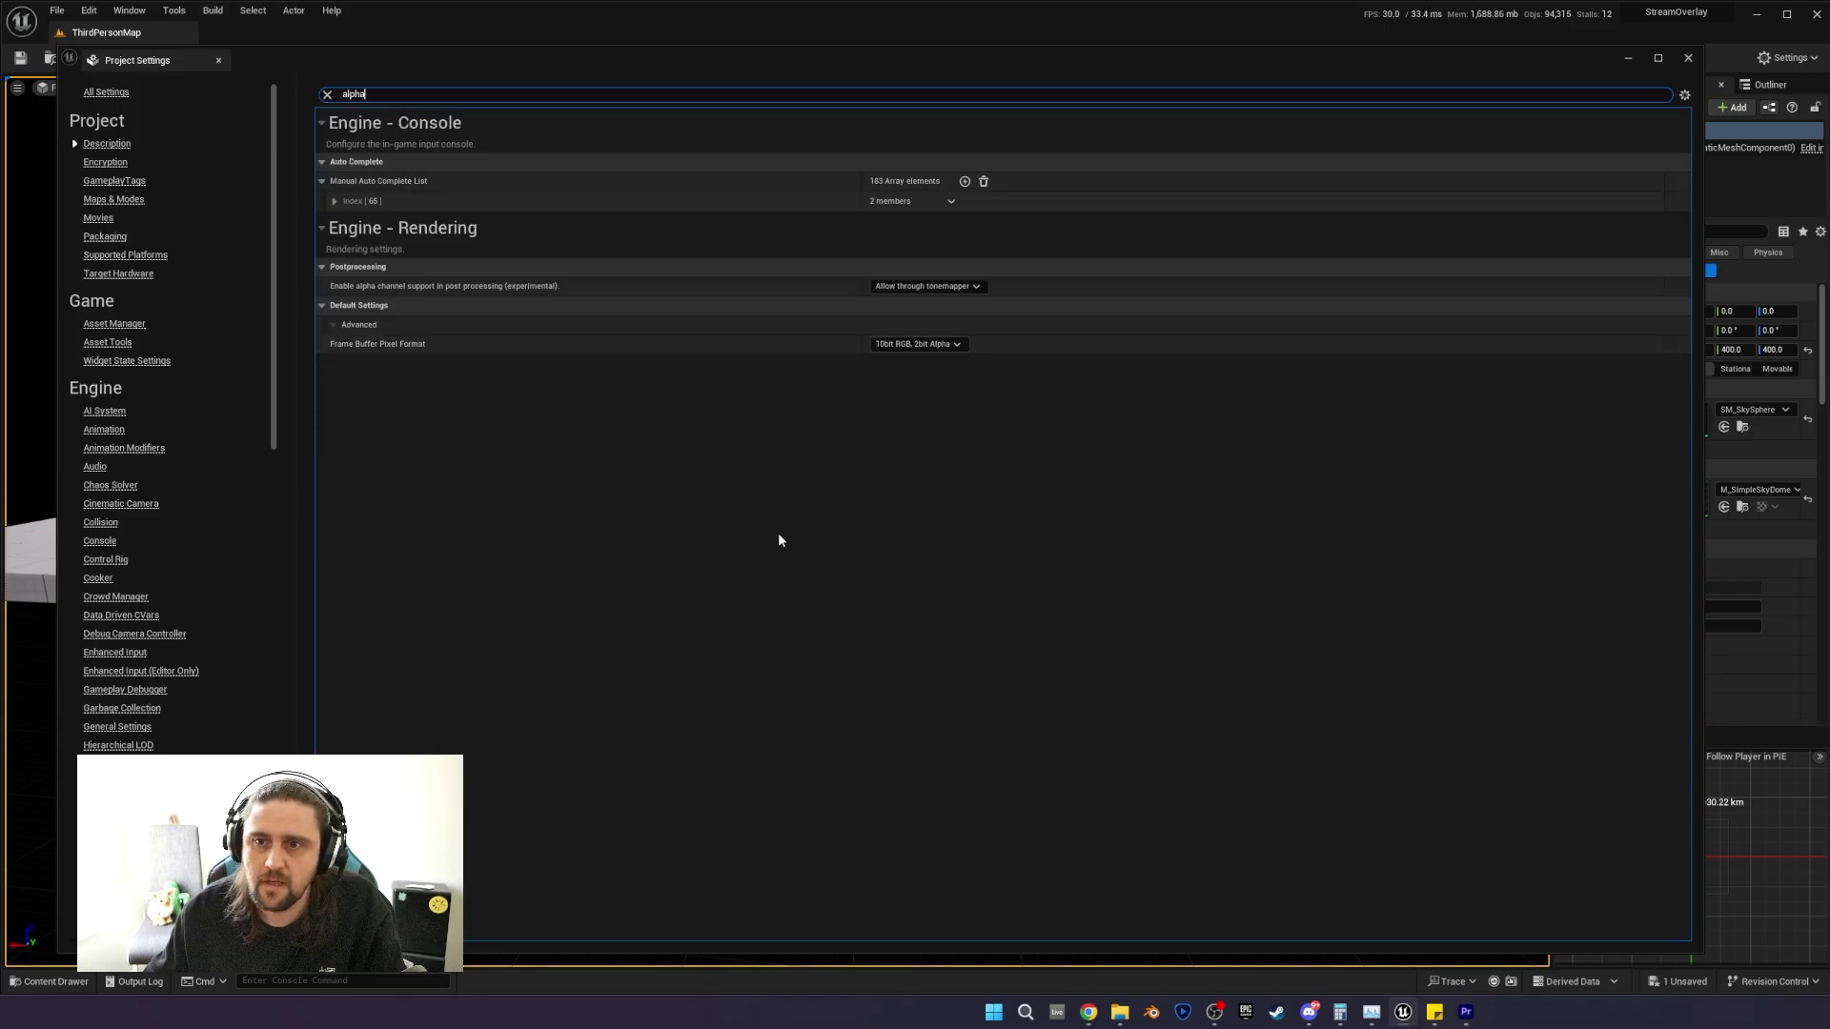
pyautogui.click(778, 539)
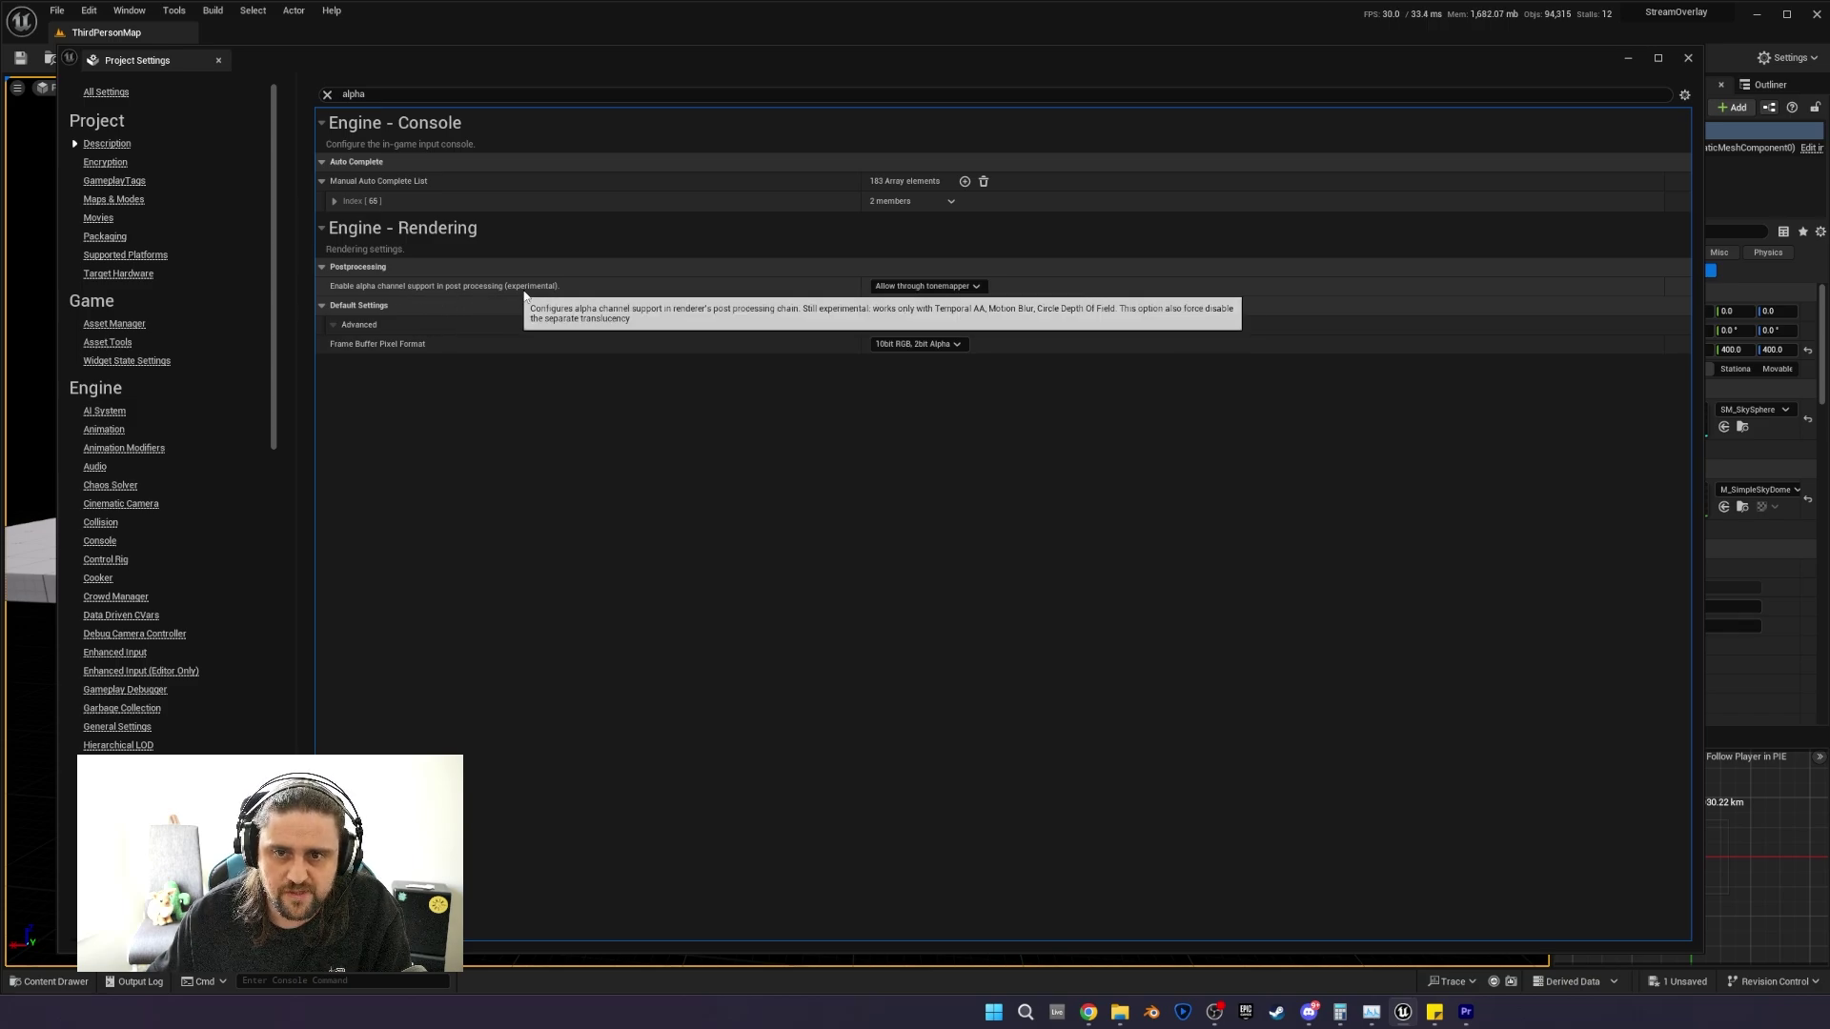
pyautogui.click(928, 287)
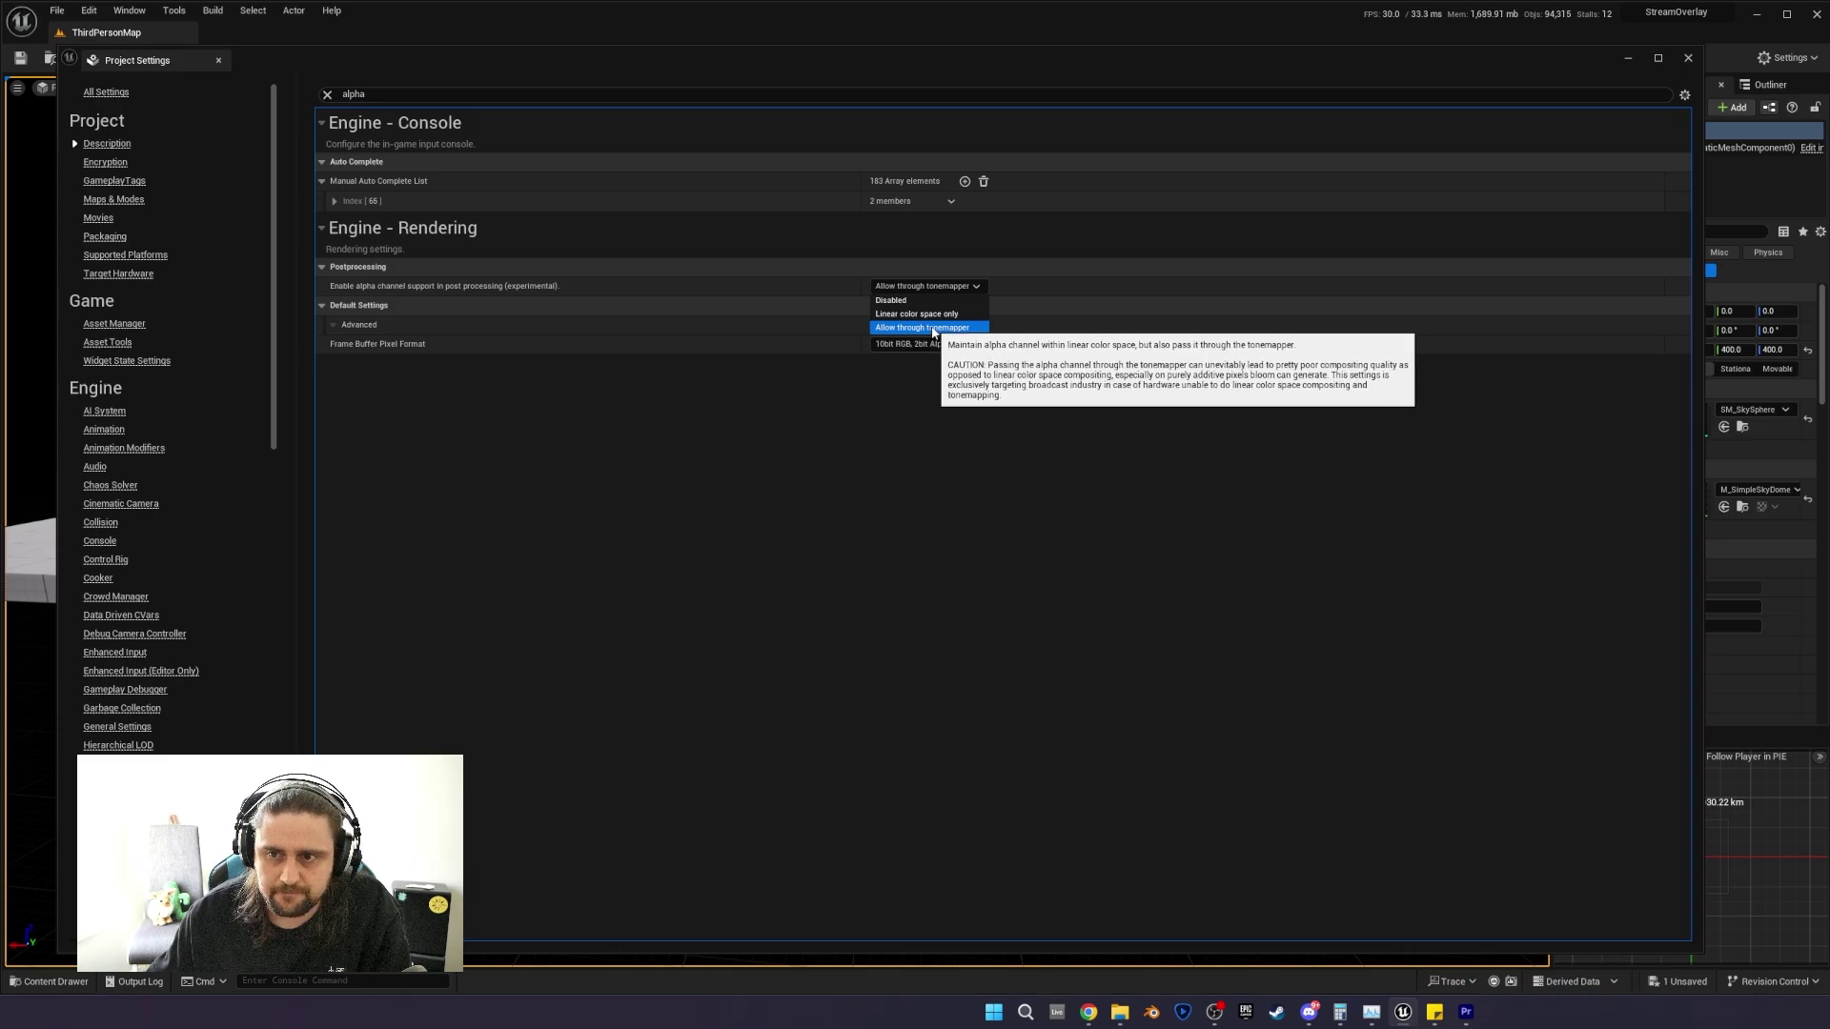
pyautogui.click(933, 329)
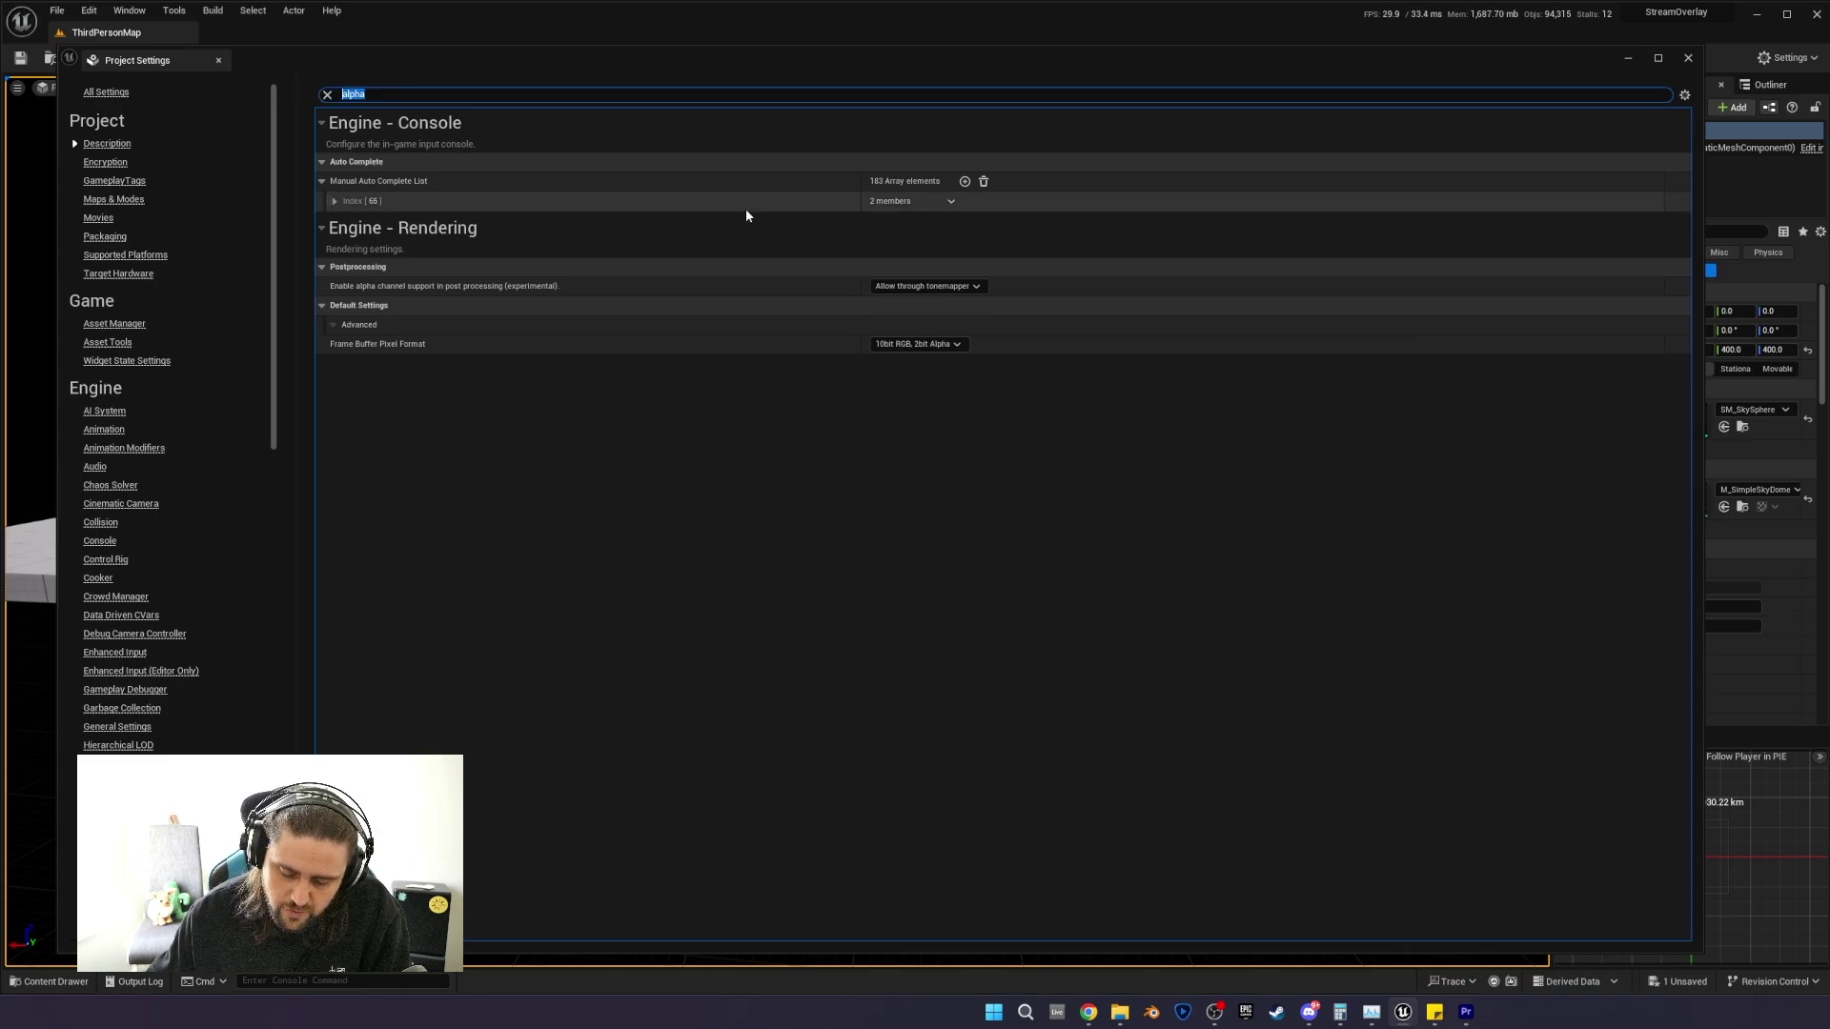
# Keep the Anti-Aliasing Method at Temporal Anti-Aliasing (TAA).
pyautogui.write('A')
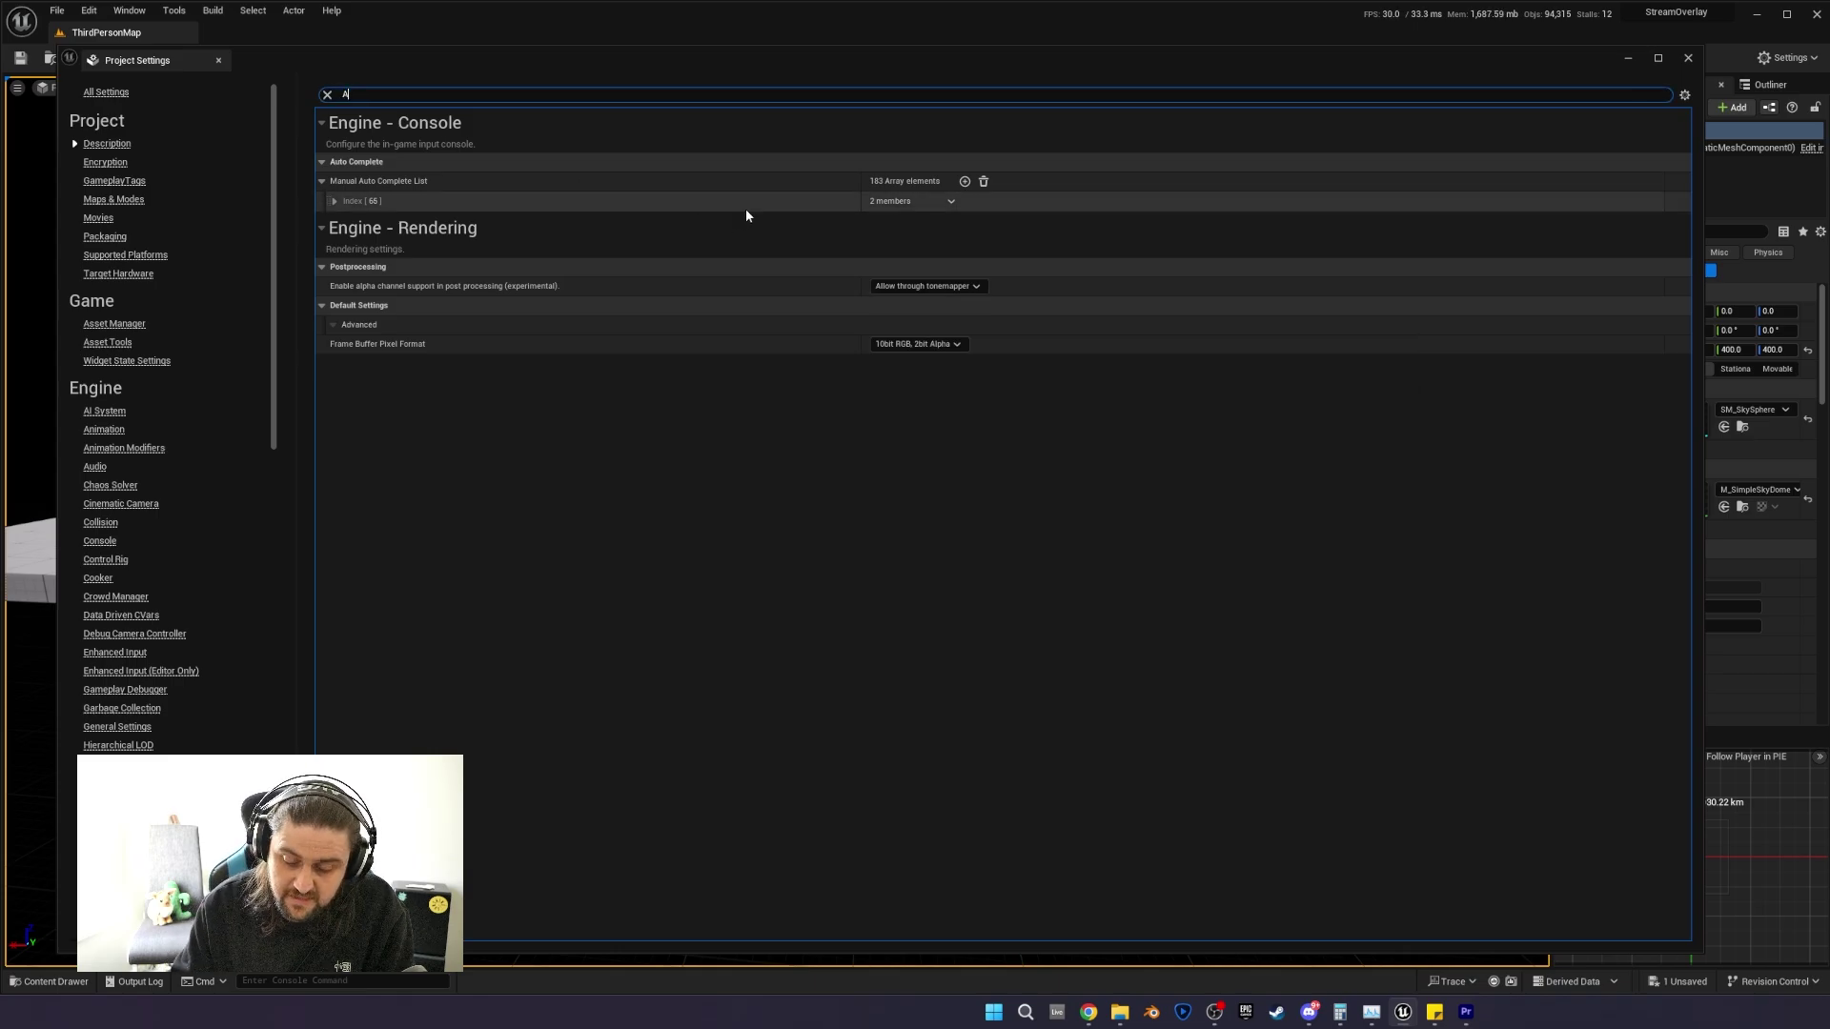
pyautogui.write('nti')
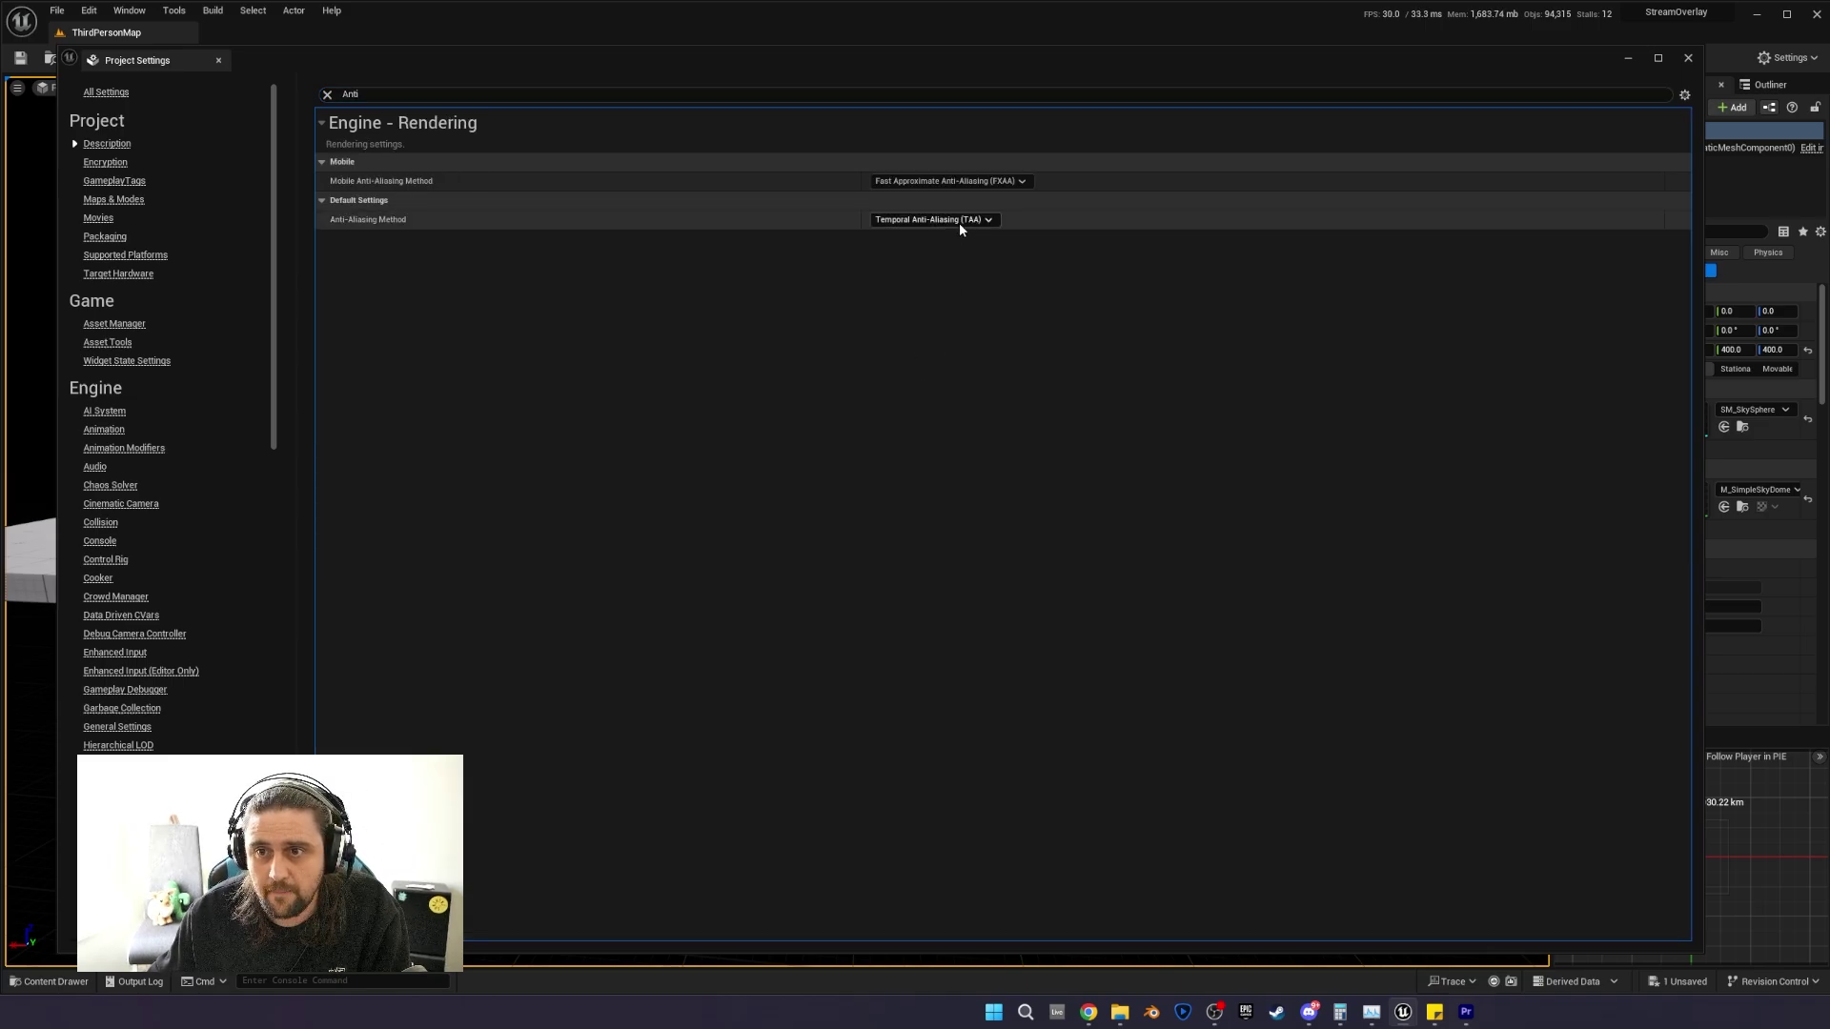
pyautogui.click(959, 221)
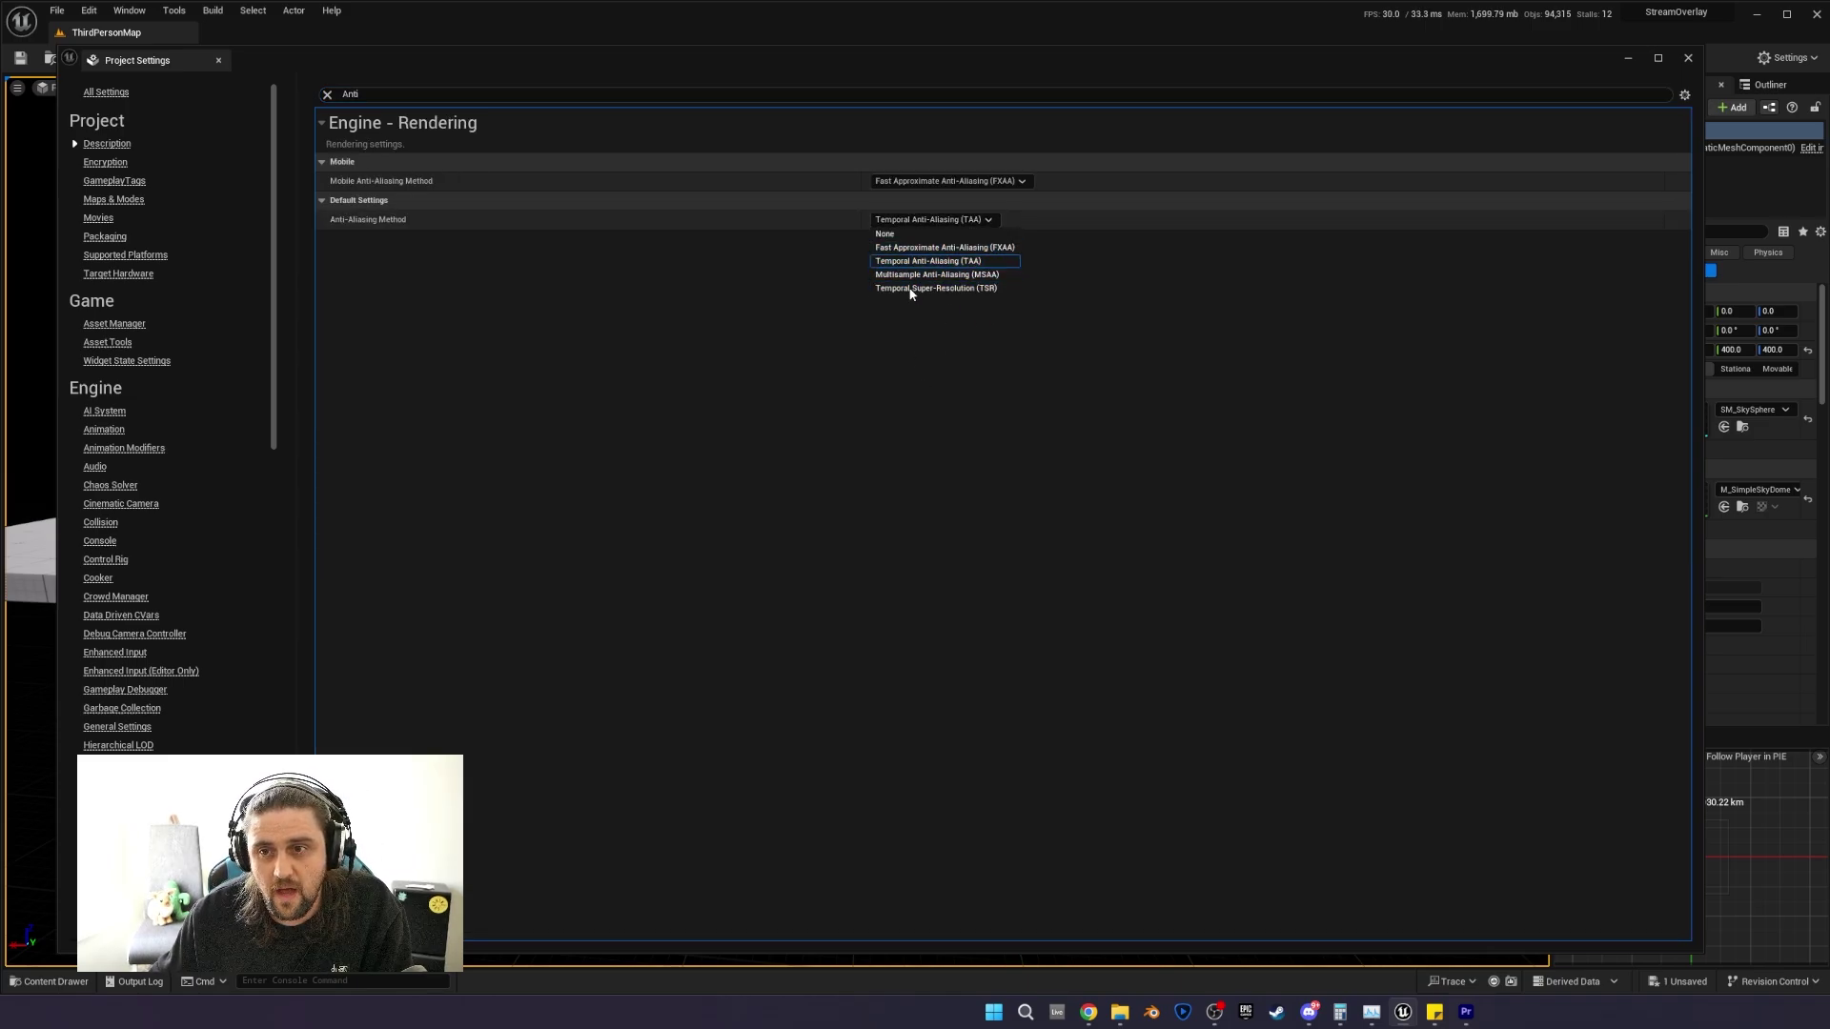
pyautogui.click(938, 262)
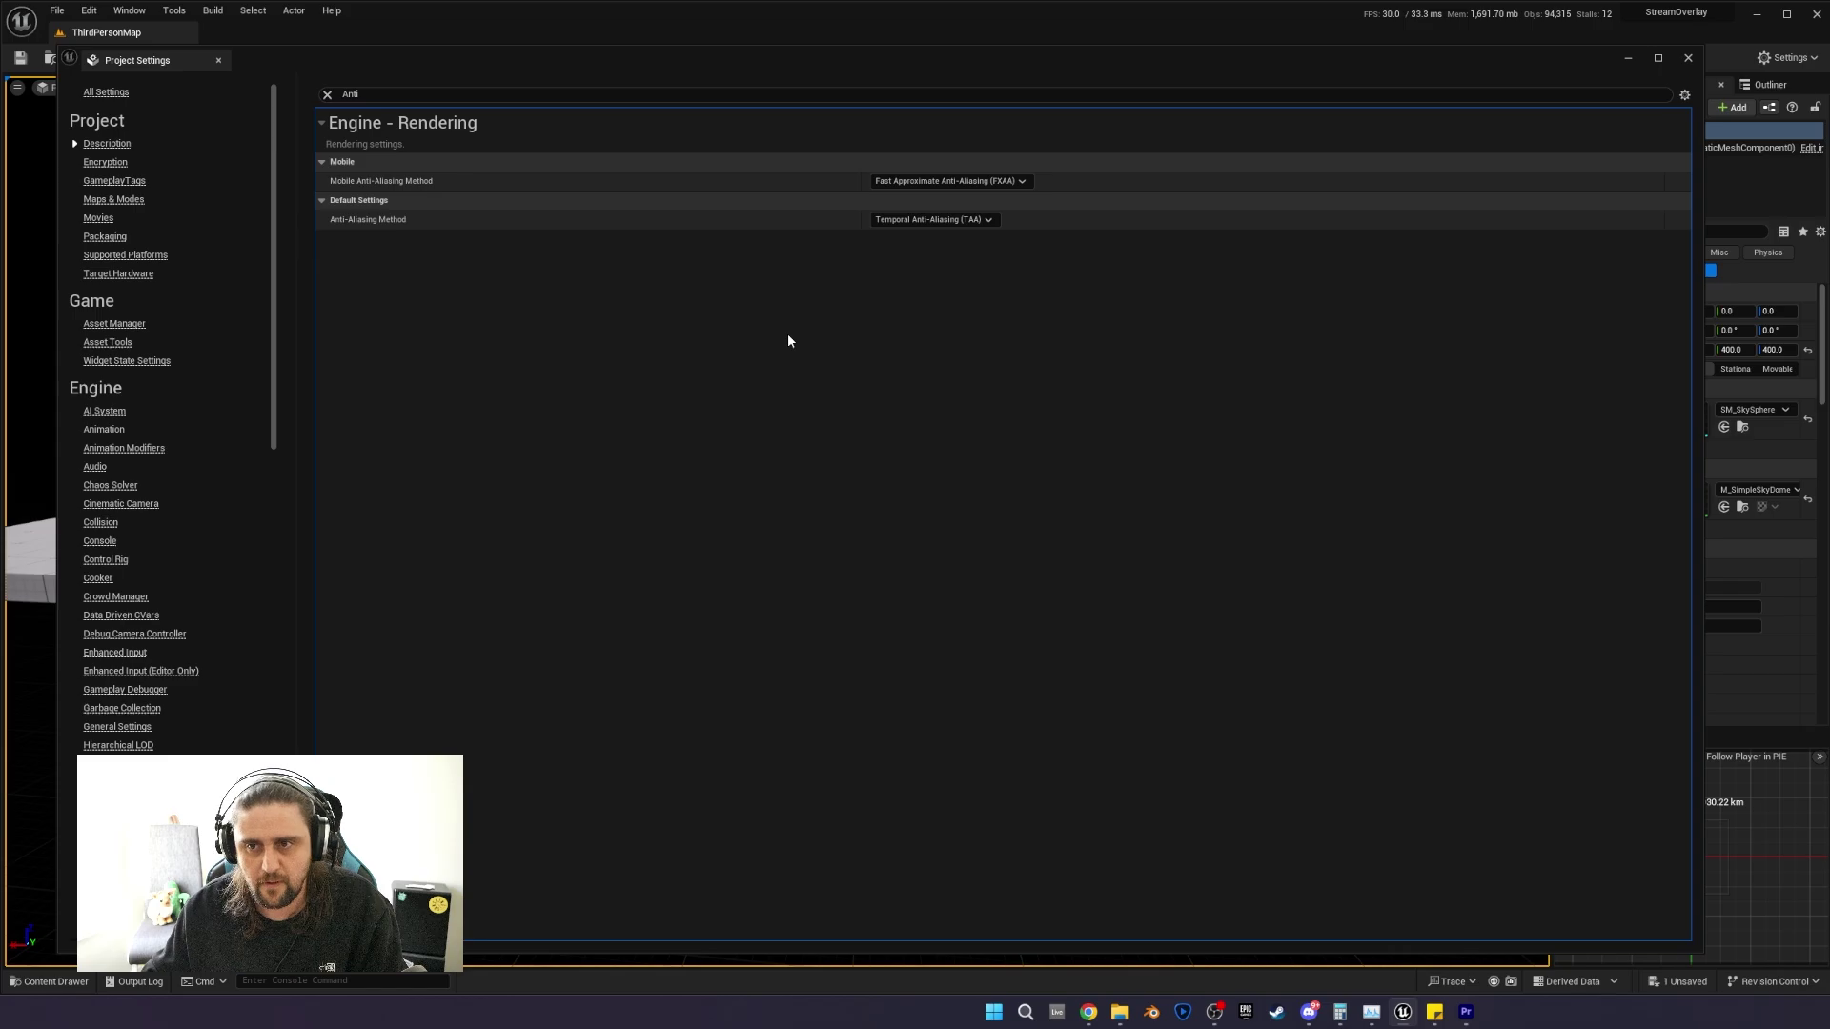
pyautogui.click(327, 95)
pyautogui.write('trame')
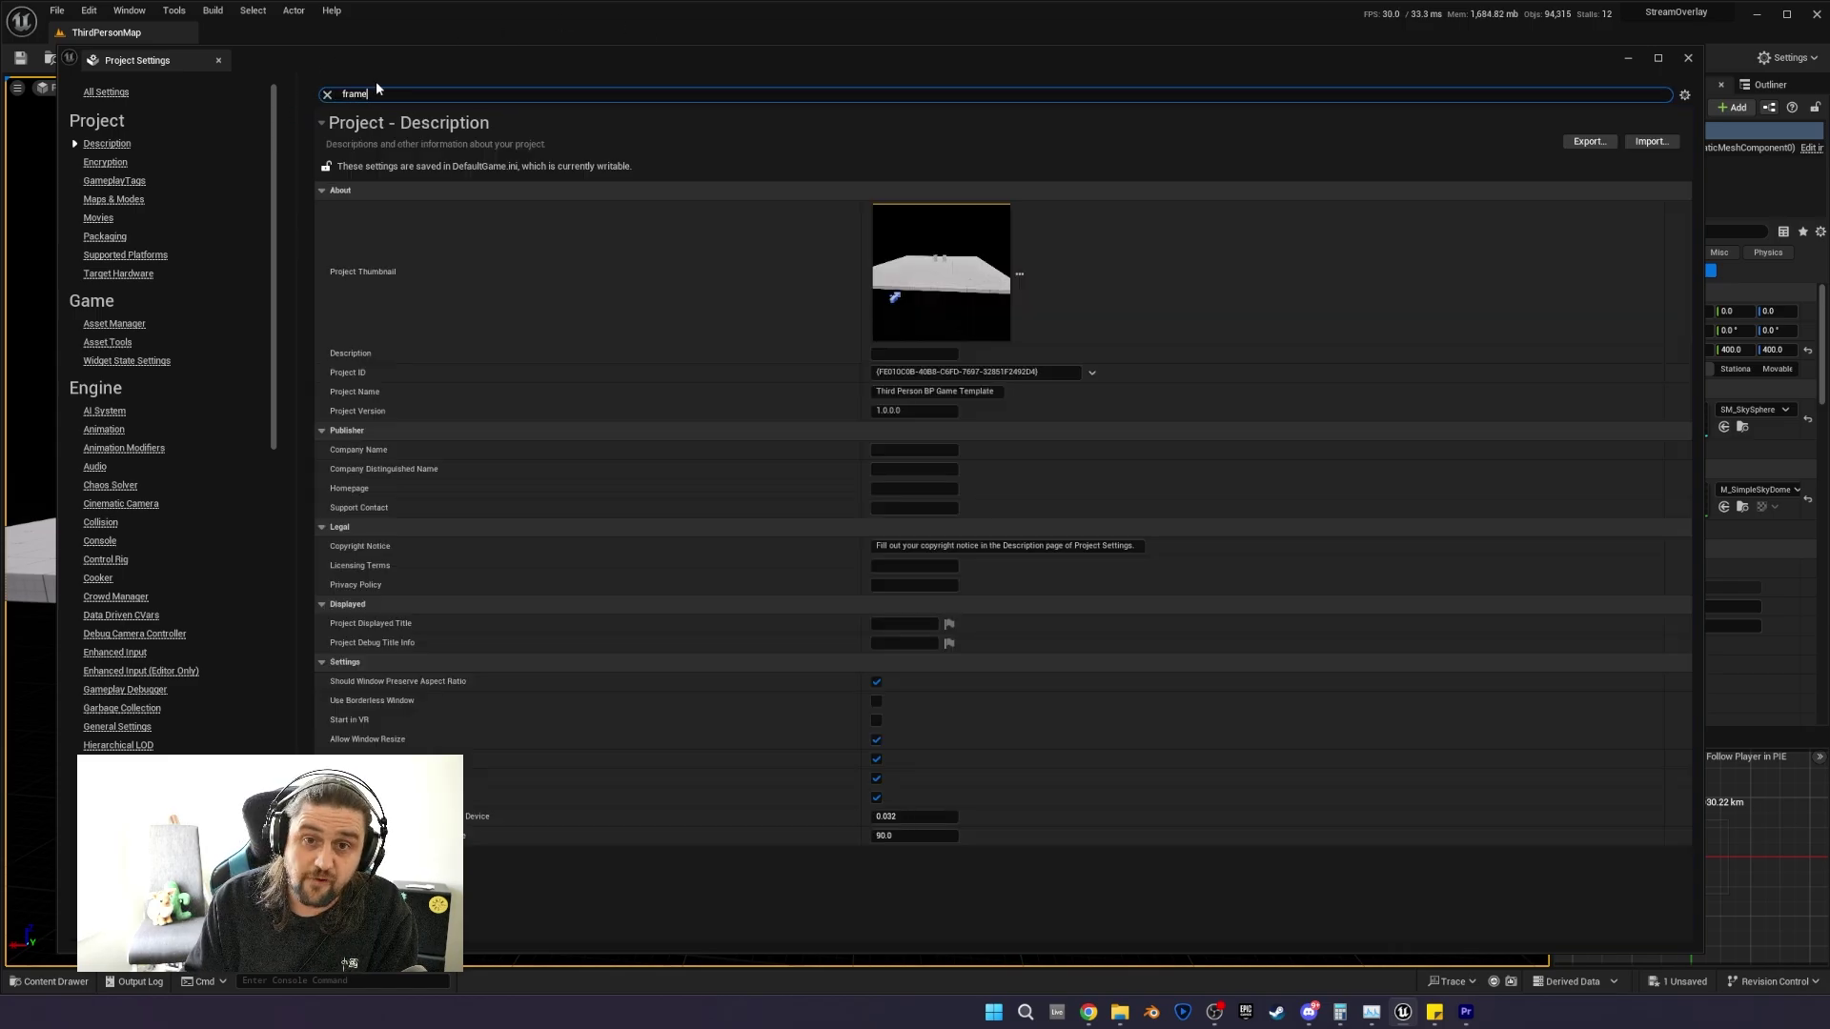
pyautogui.write('rate')
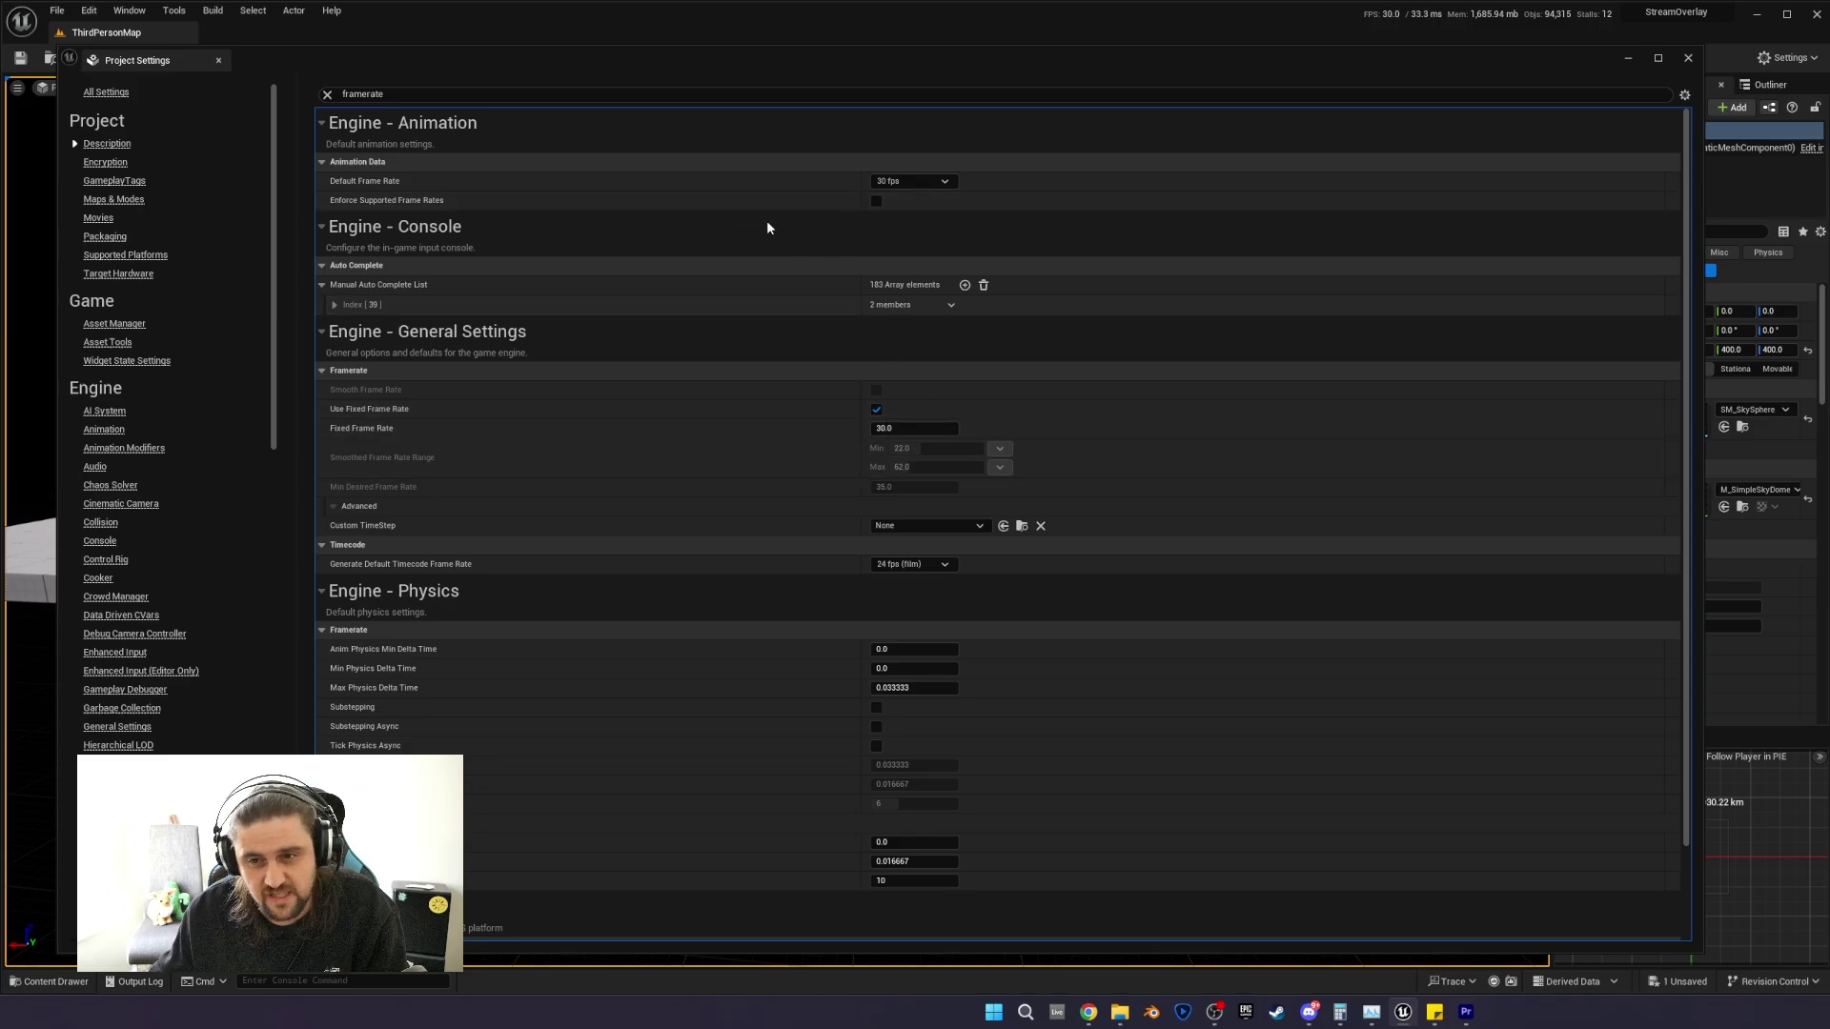
pyautogui.click(327, 94)
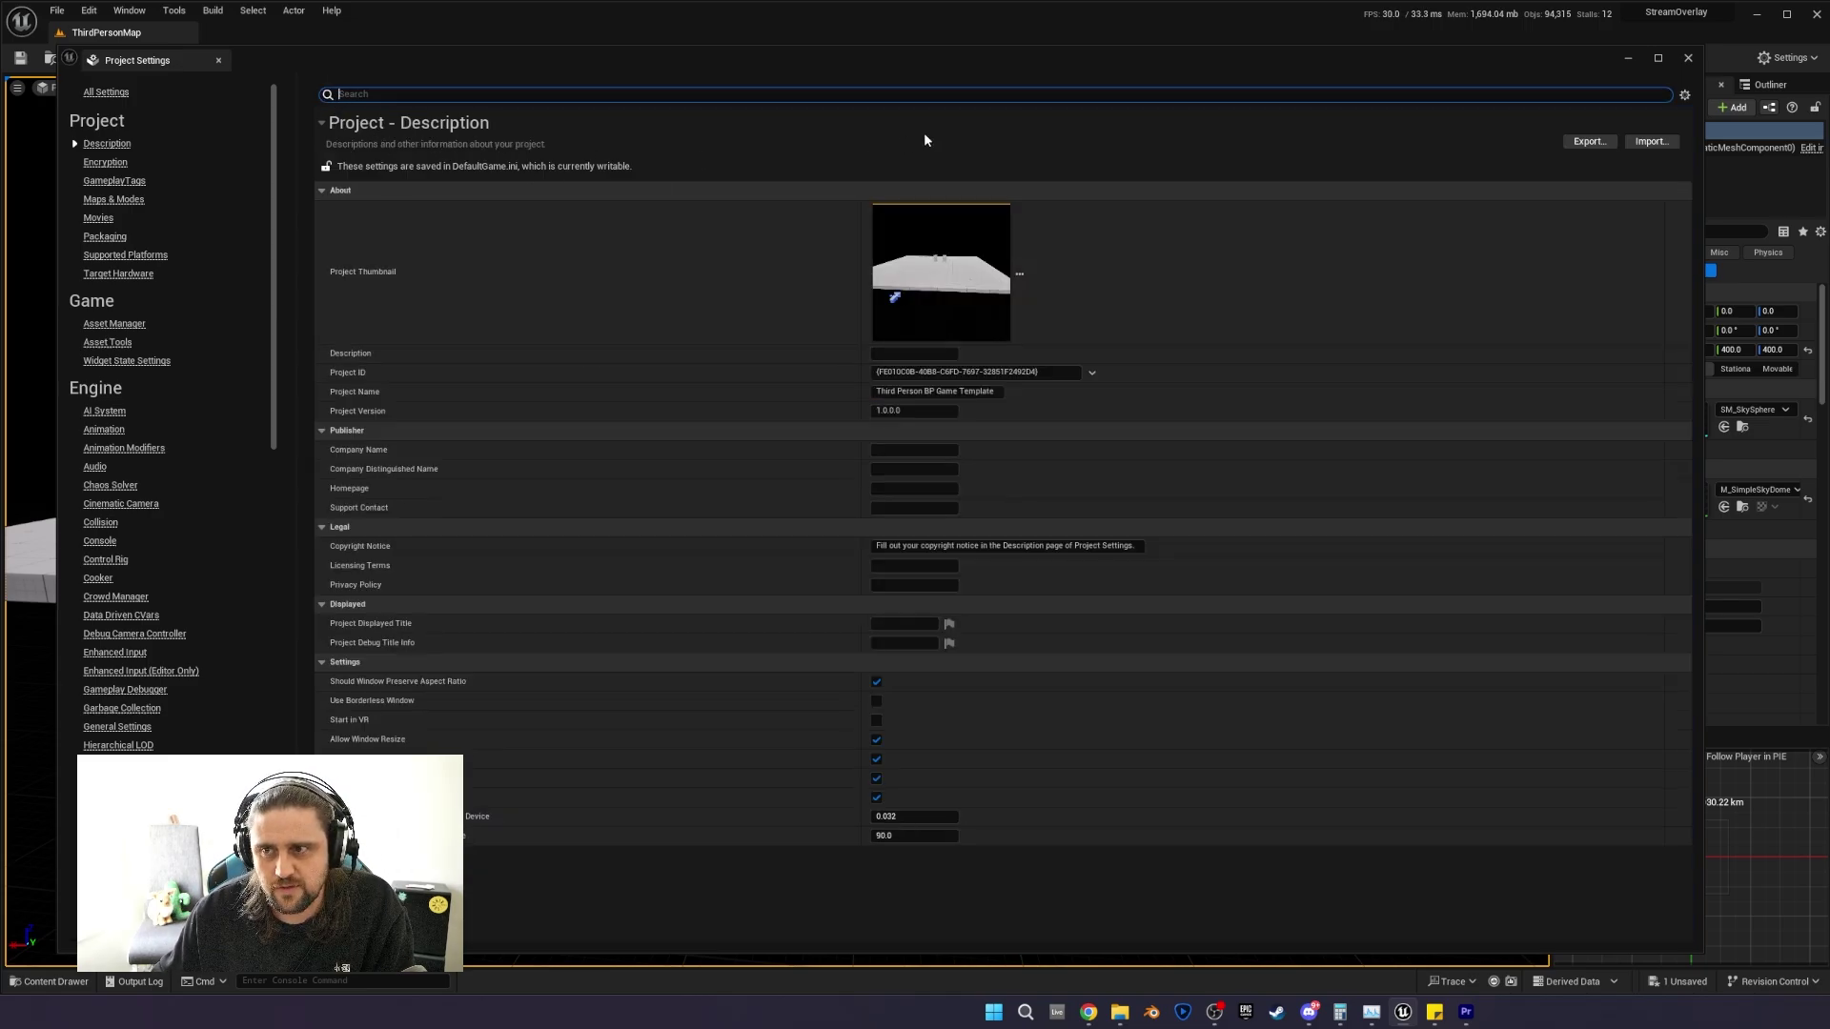
pyautogui.click(923, 140)
pyautogui.click(387, 125)
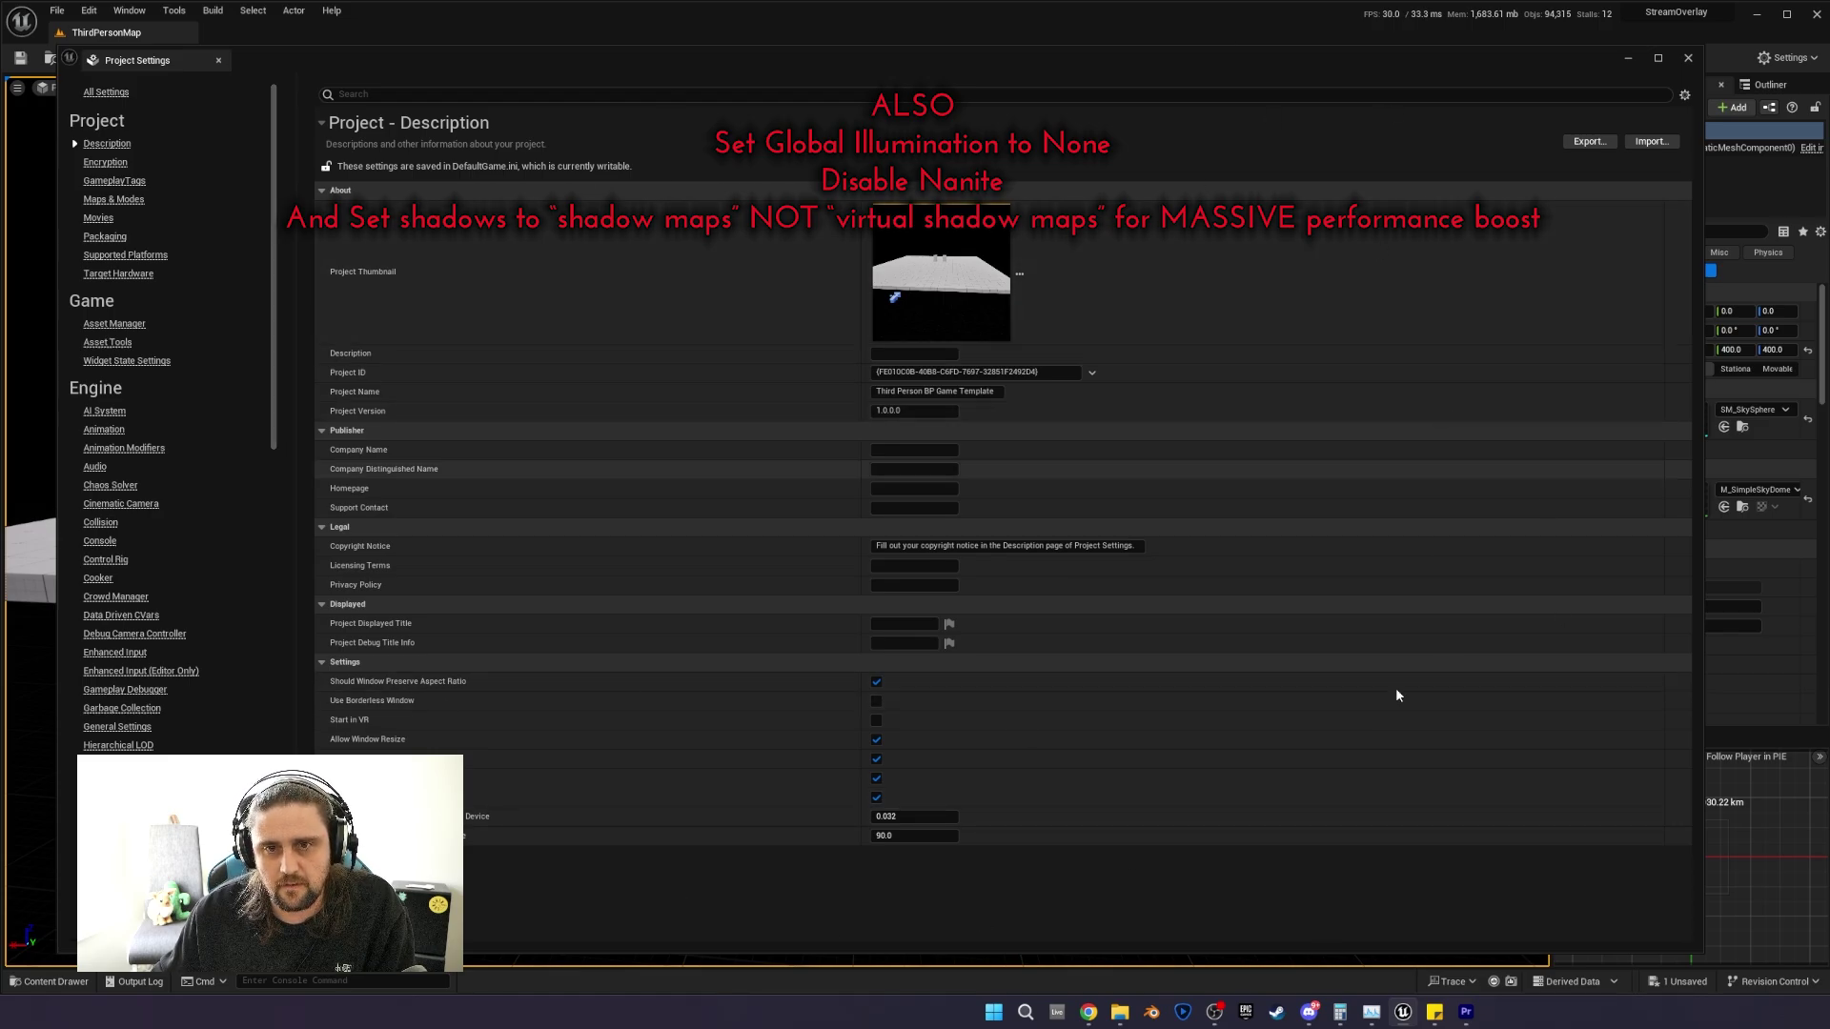
pyautogui.click(1688, 59)
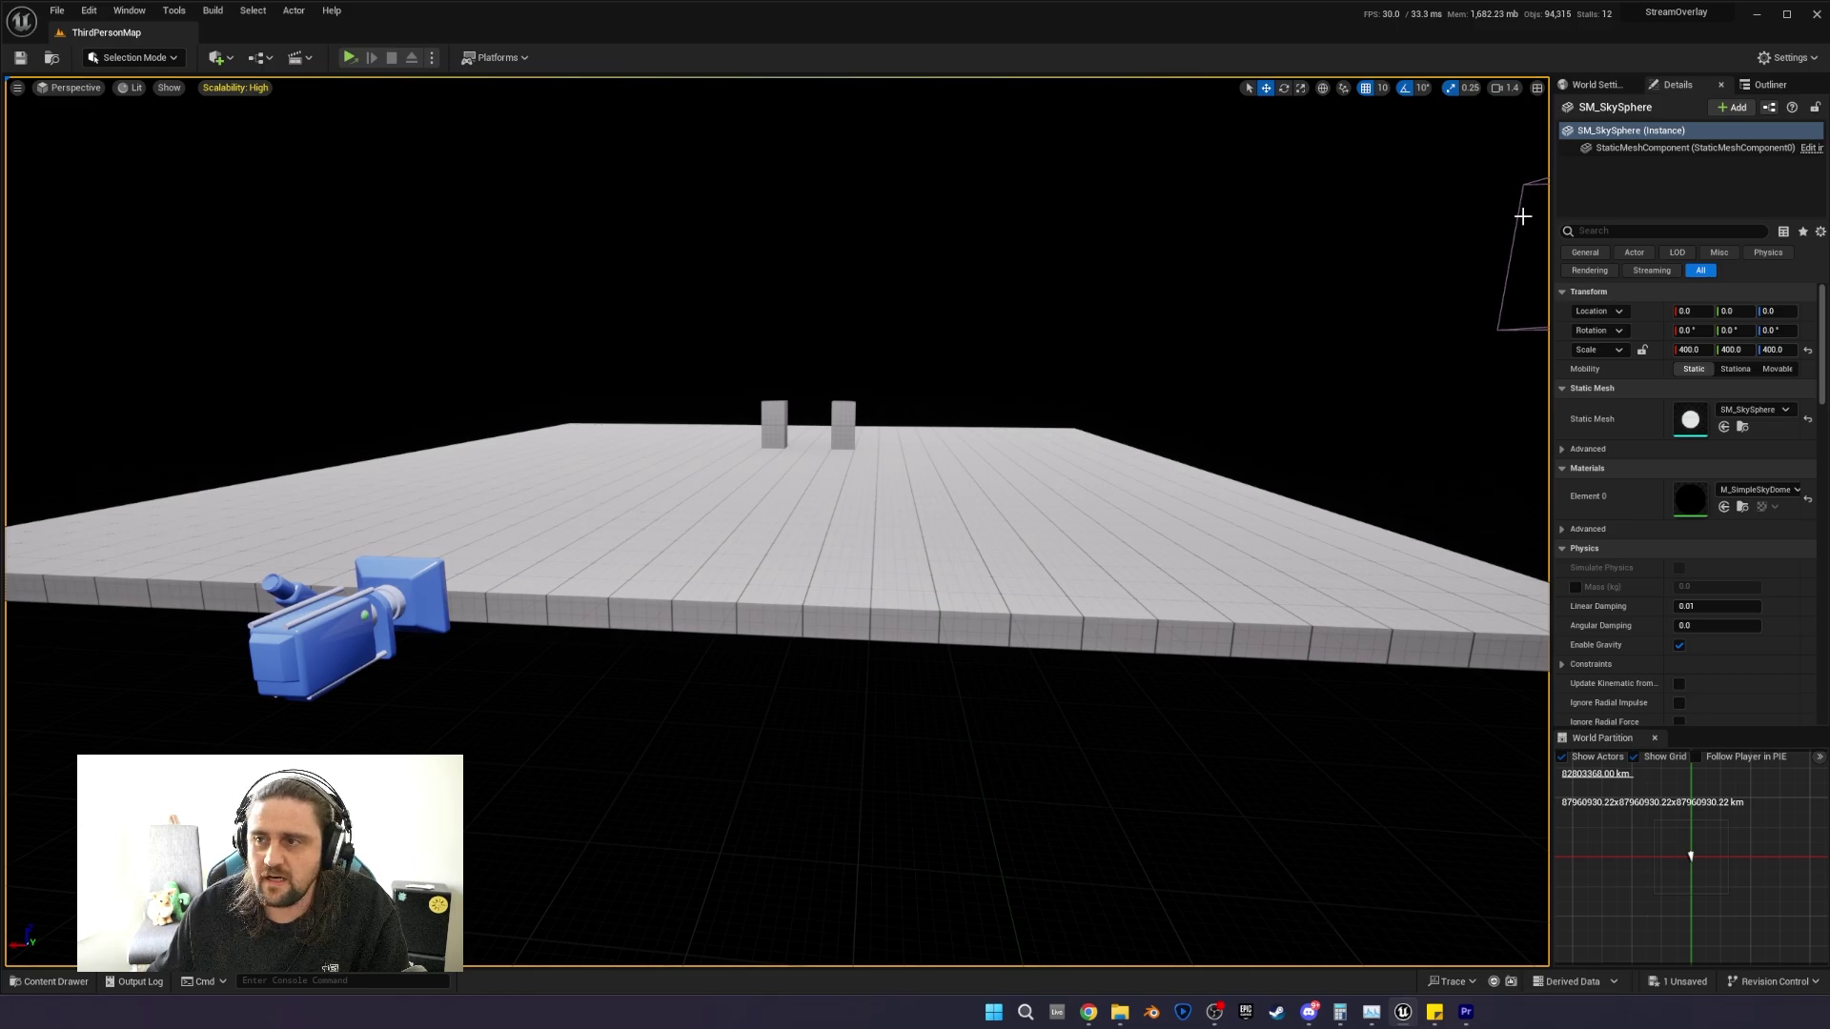
# In World Settings, set Player Controller Class to PC_ShowCursor, leaving Default Pawn as None.
pyautogui.click(1590, 84)
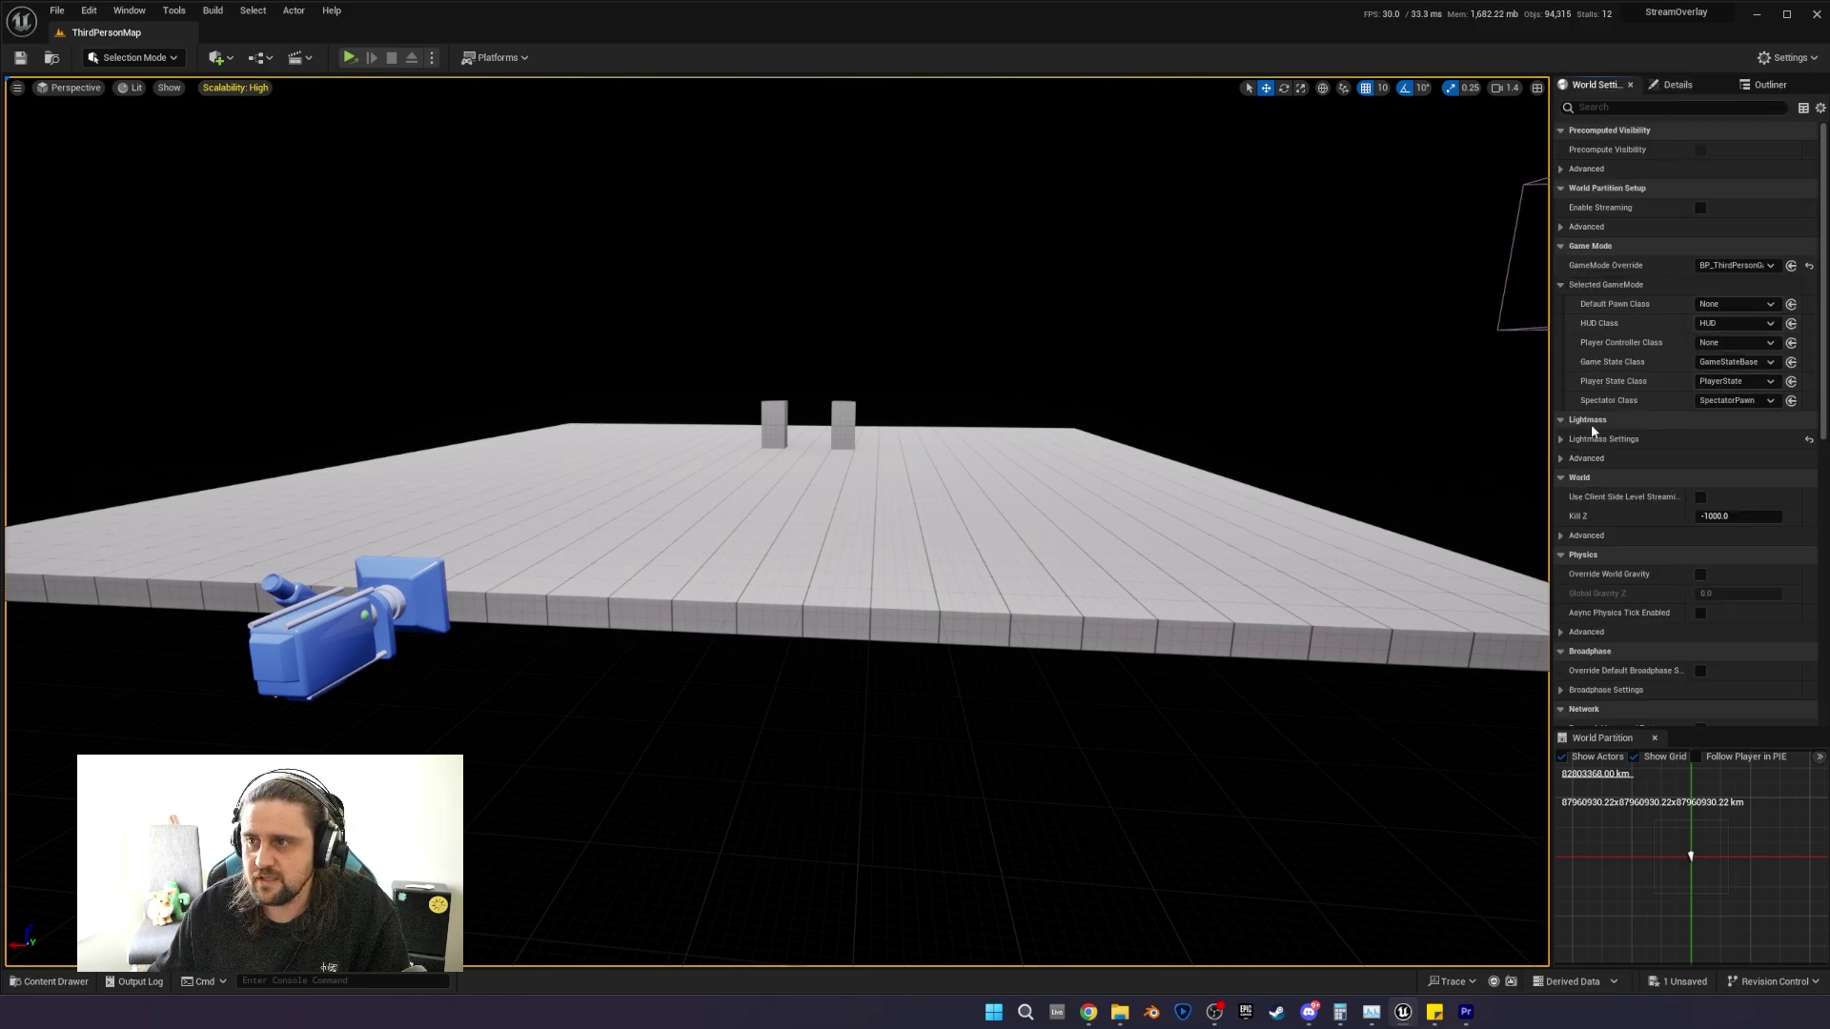
pyautogui.click(1728, 345)
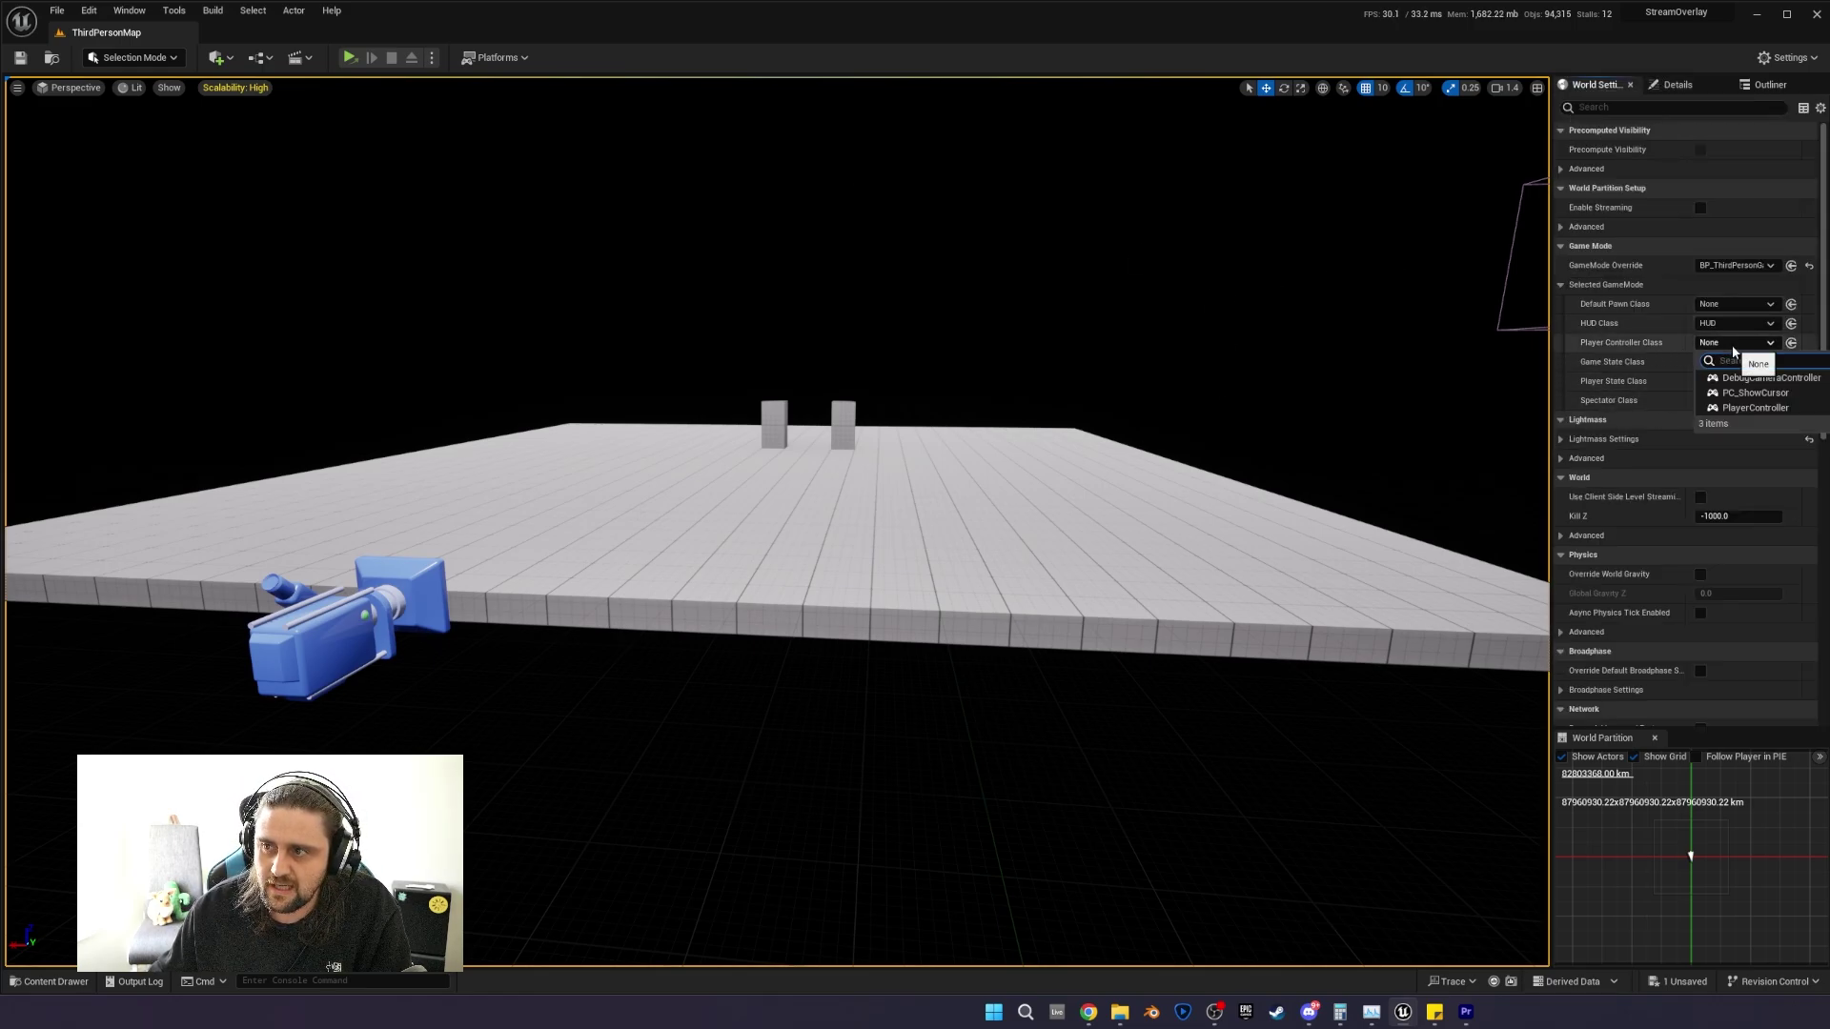
pyautogui.click(1755, 394)
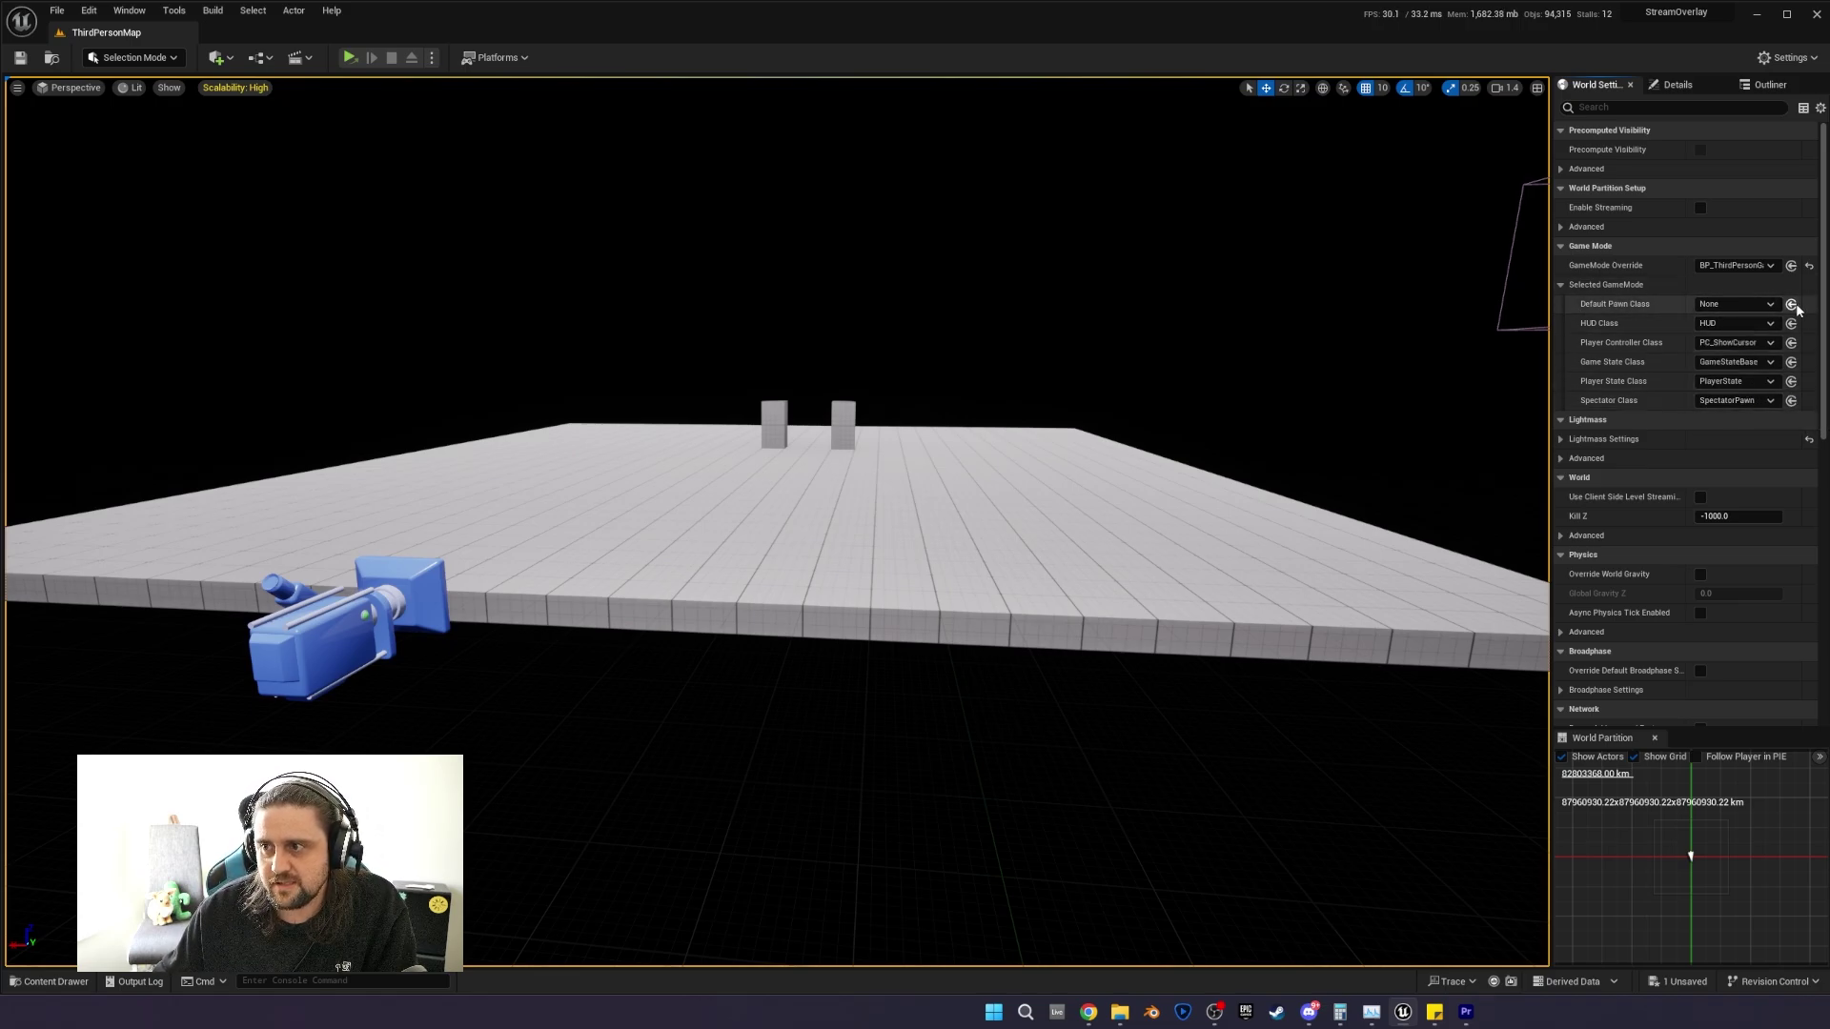
pyautogui.click(1760, 304)
pyautogui.press('Escape')
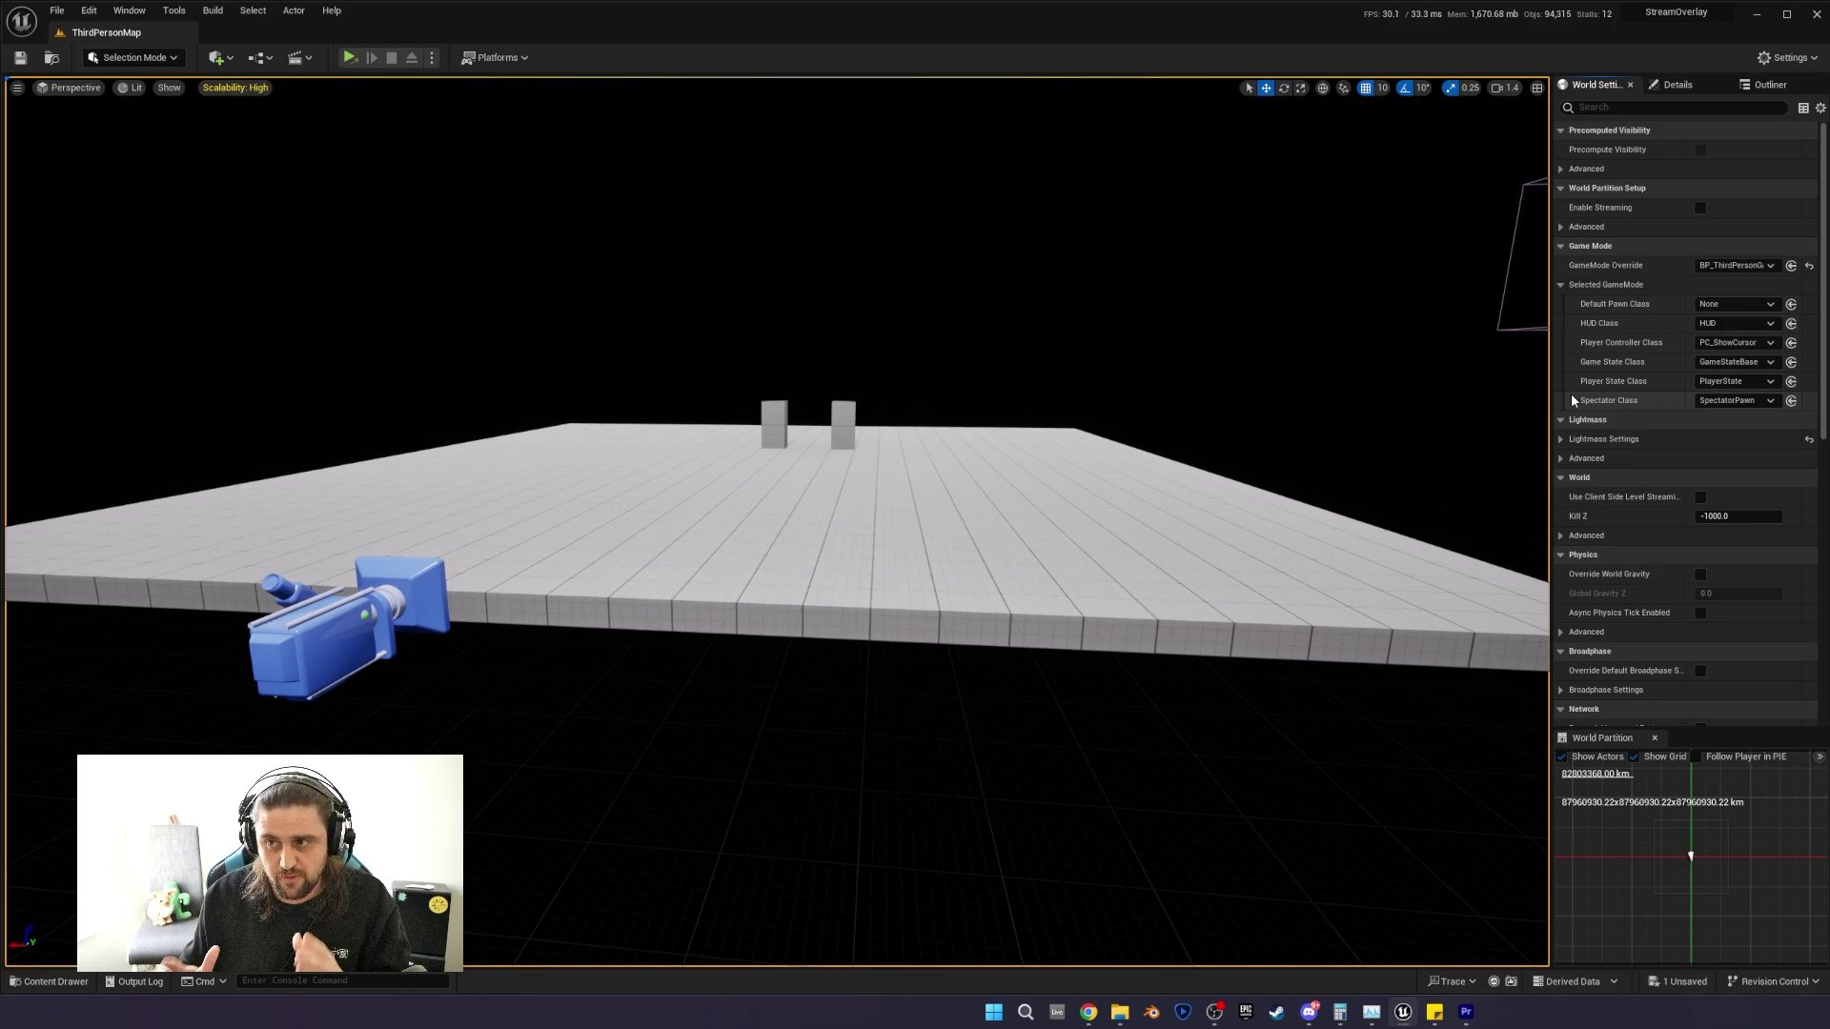
pyautogui.hotkey('ctrl', 'space')
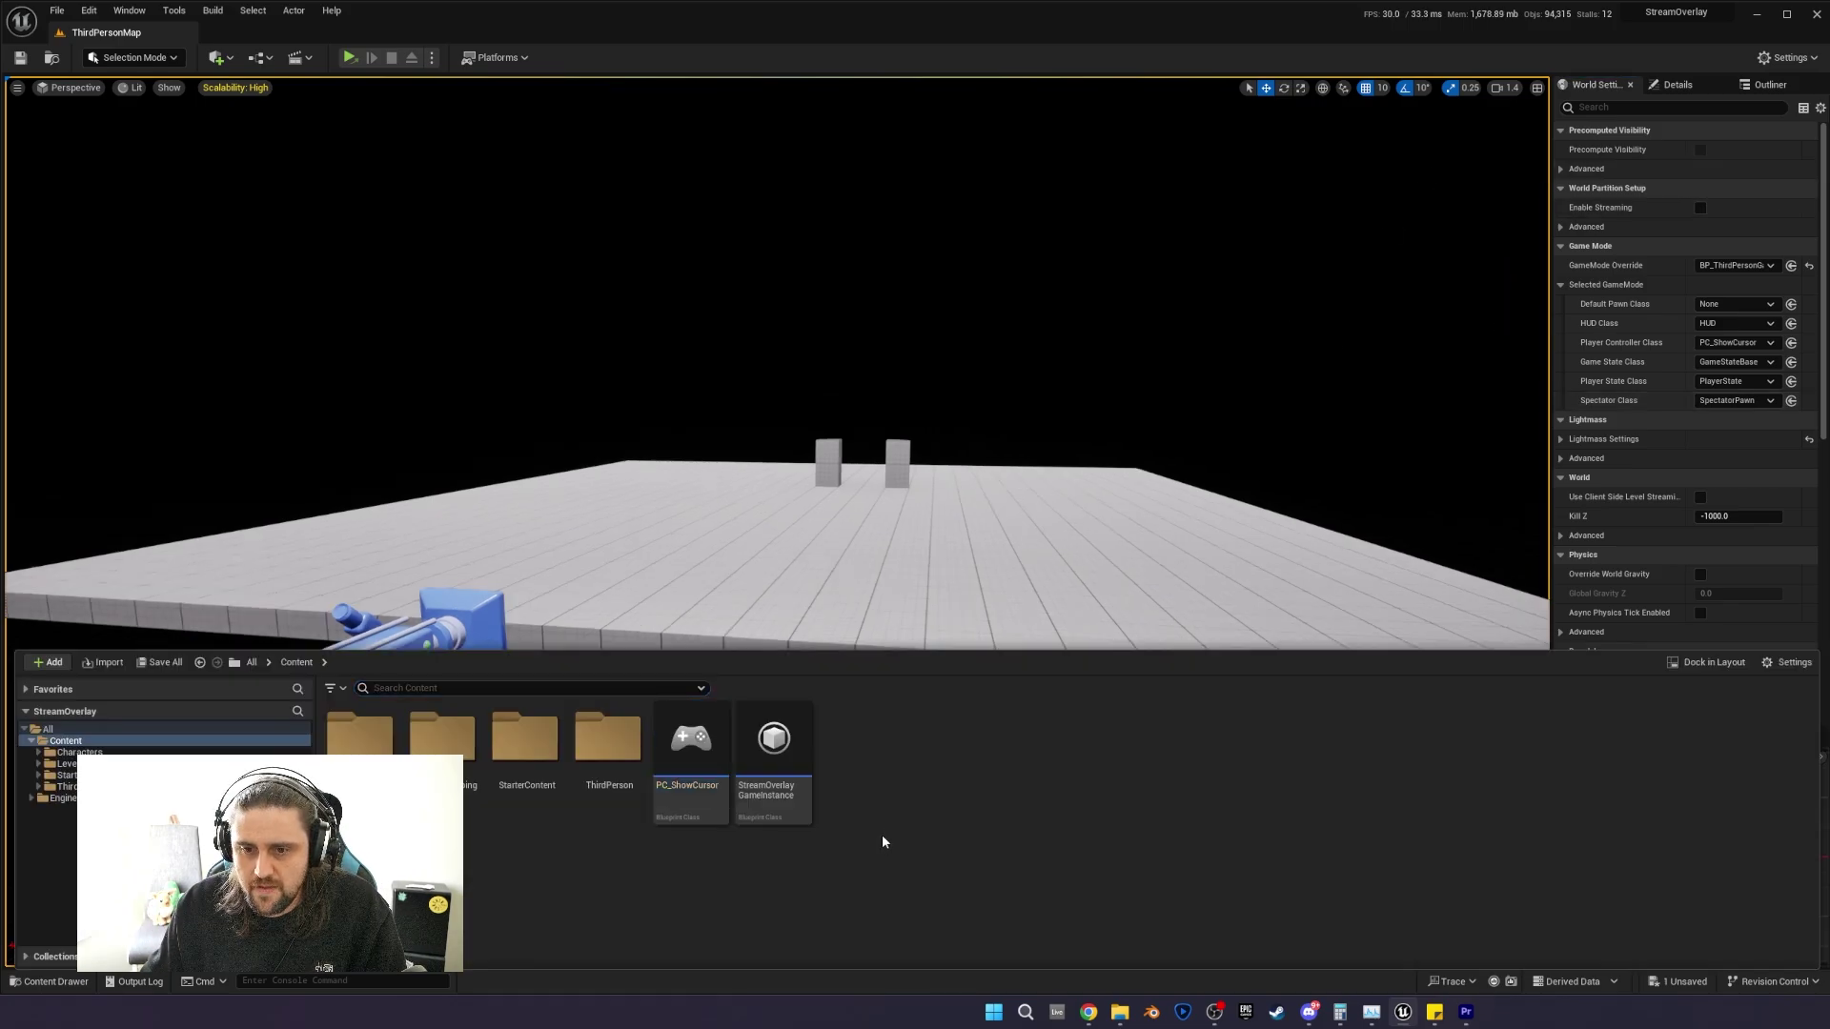
# Name the new material asset PP_OverlayMaterial_Transparency in the content browser.
pyautogui.rightClick(862, 828)
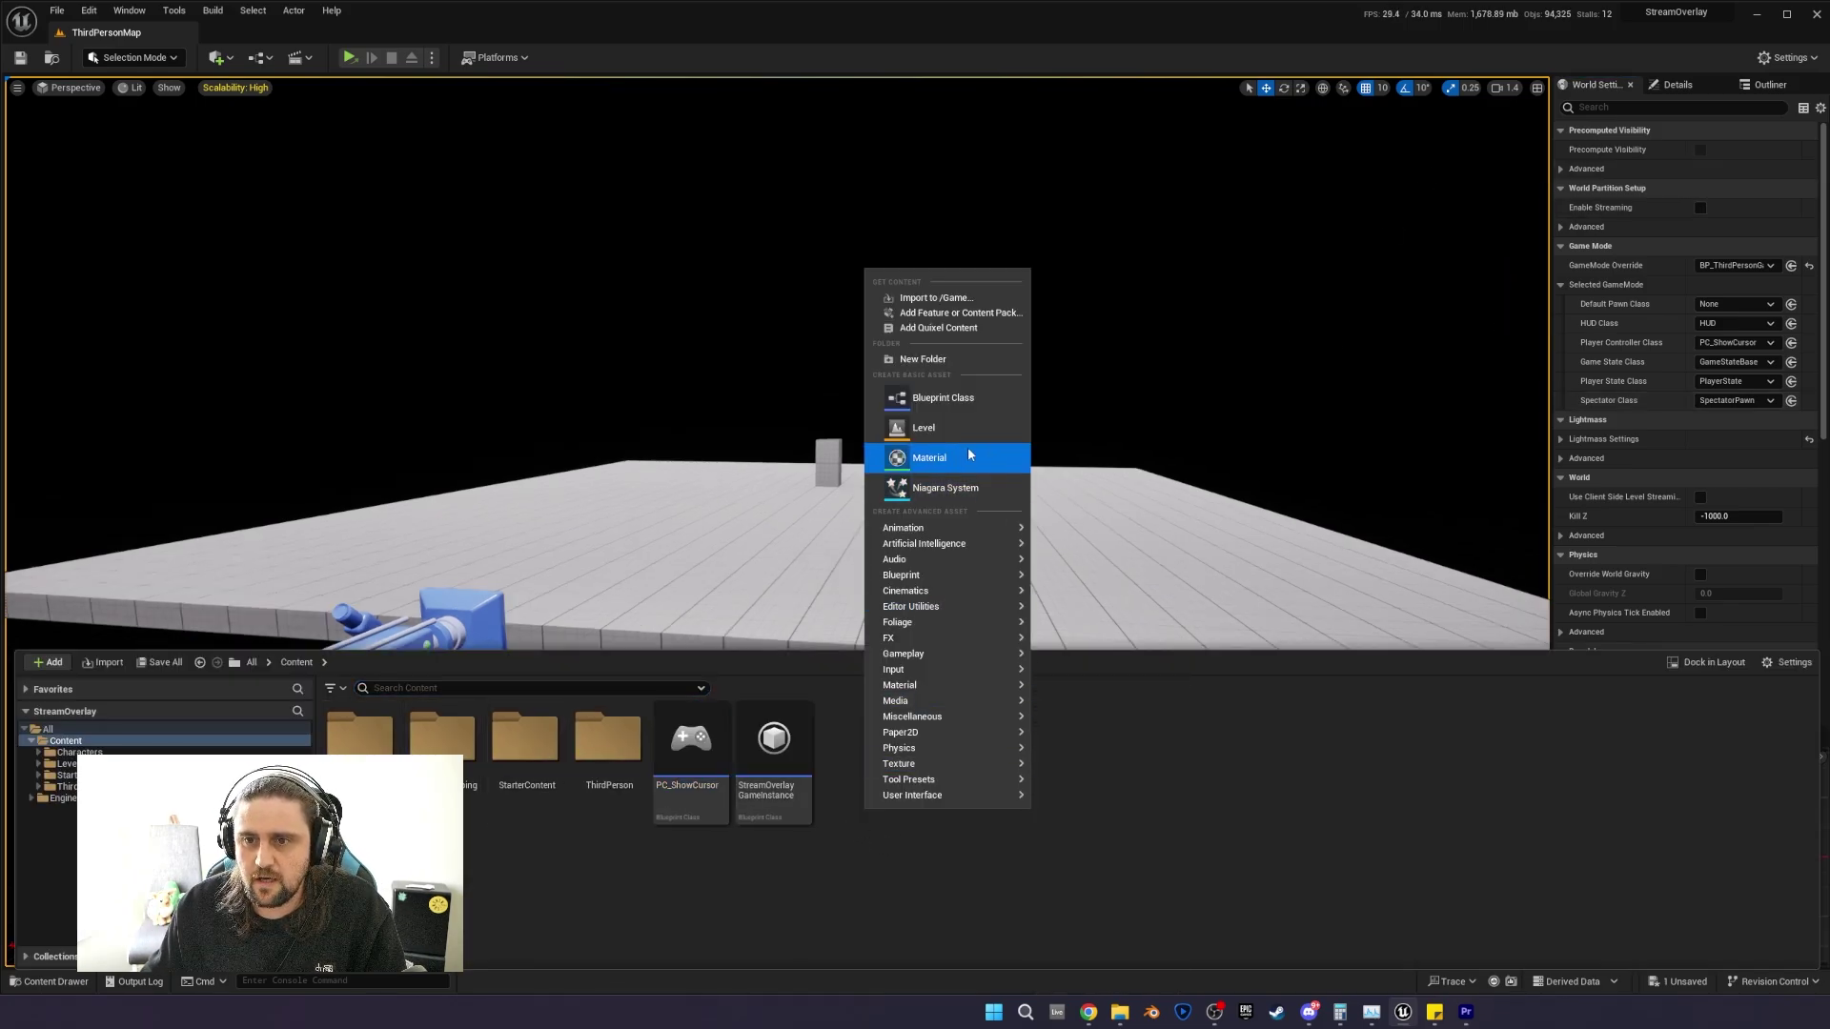
pyautogui.click(949, 461)
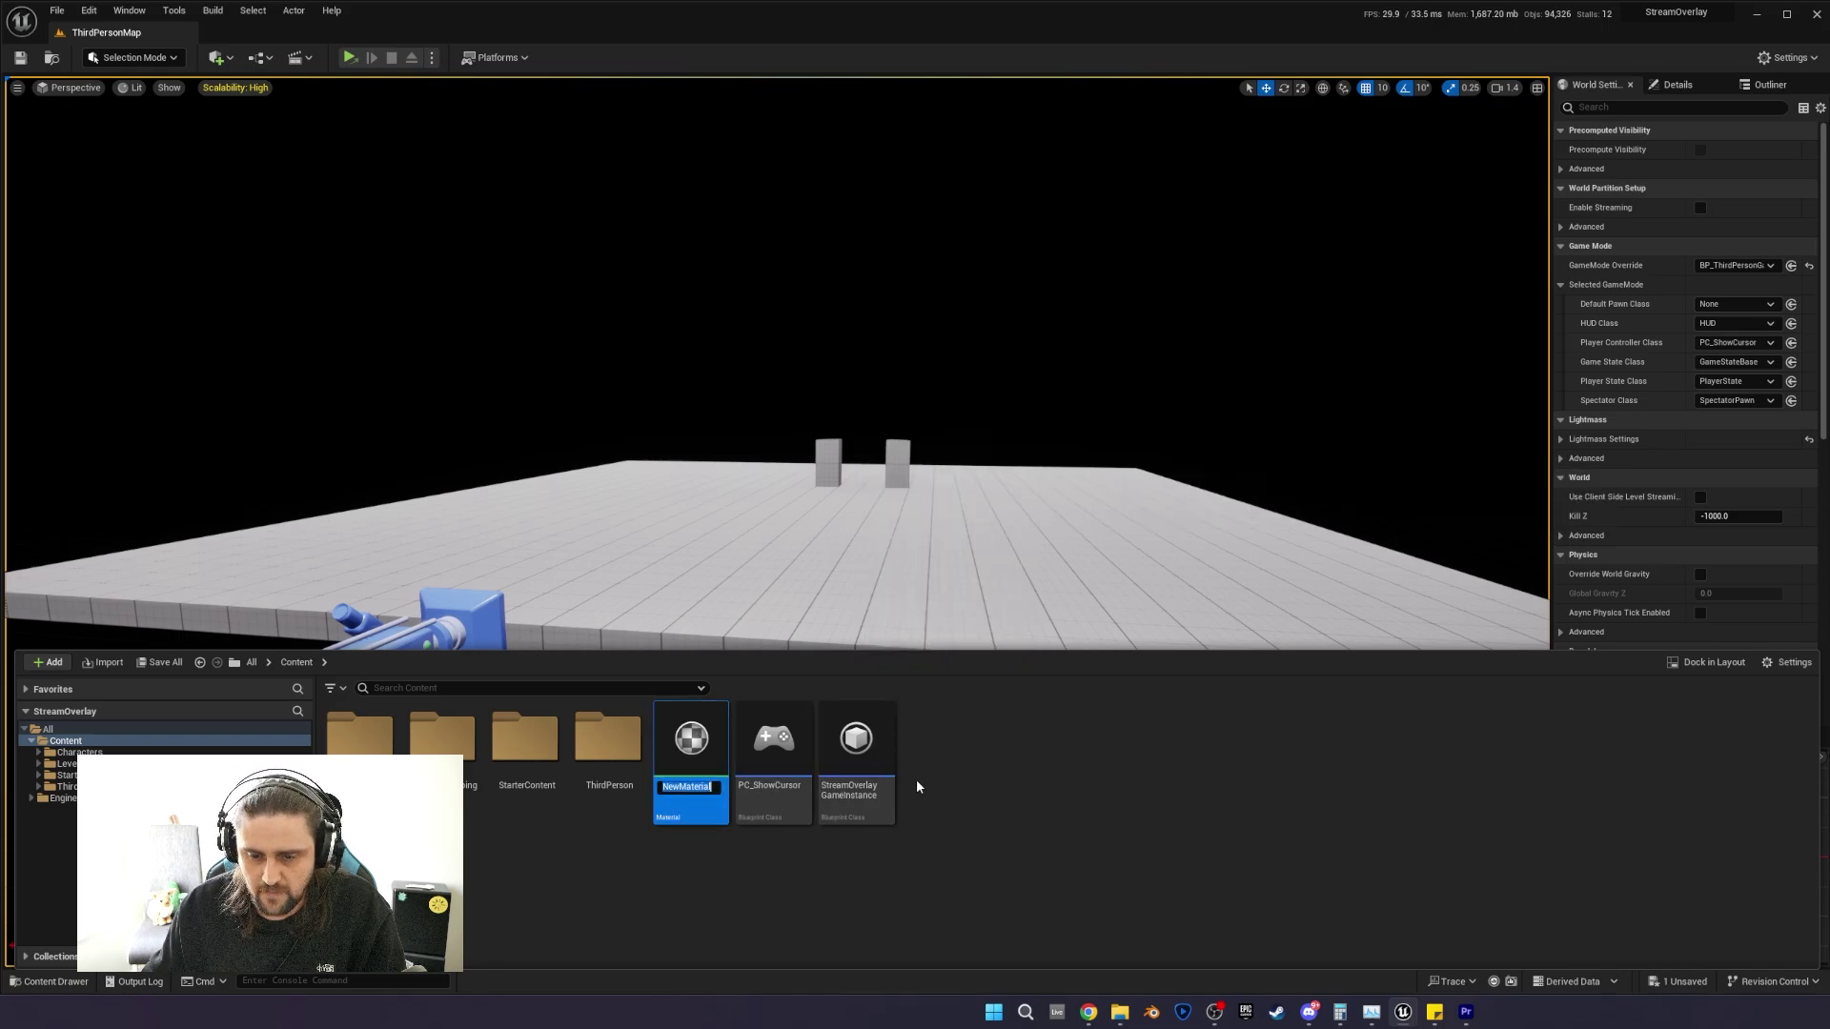
pyautogui.write('PP_Transparen')
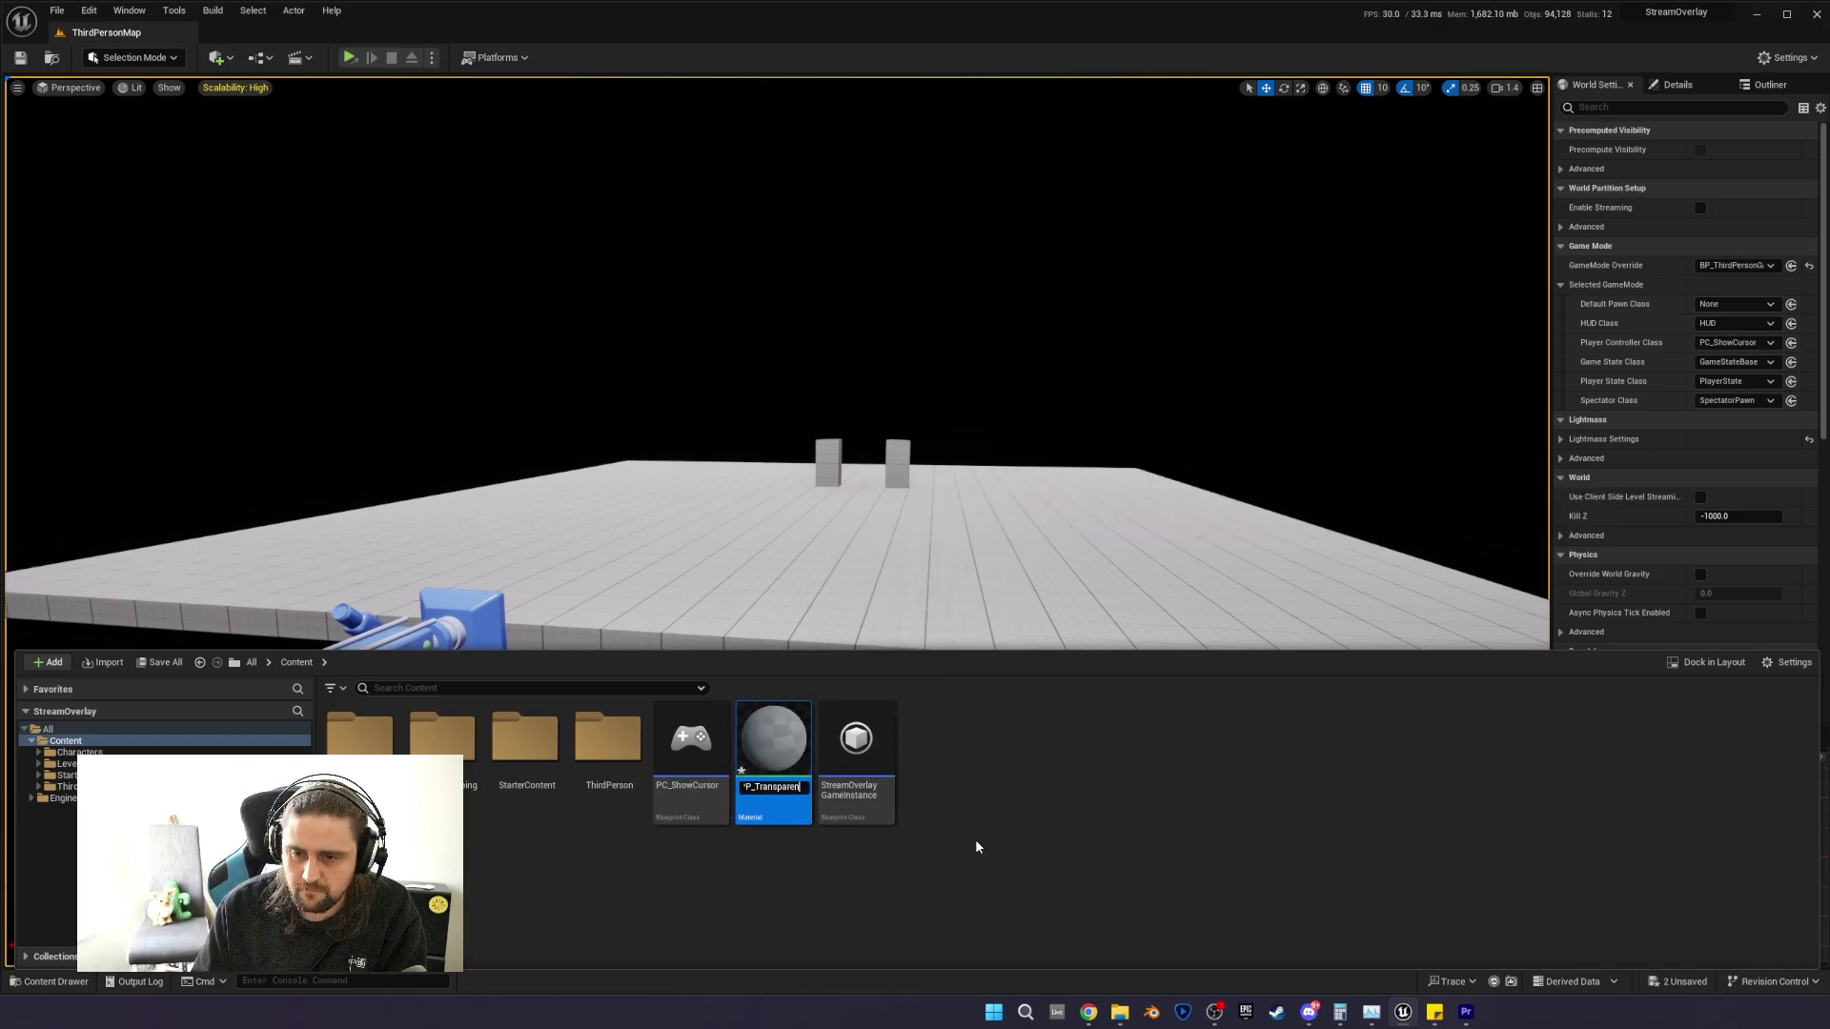
pyautogui.press('BackSpace')
pyautogui.press('BackSpace')
pyautogui.press('BackSpace')
pyautogui.press('BackSpace')
pyautogui.write('Ov')
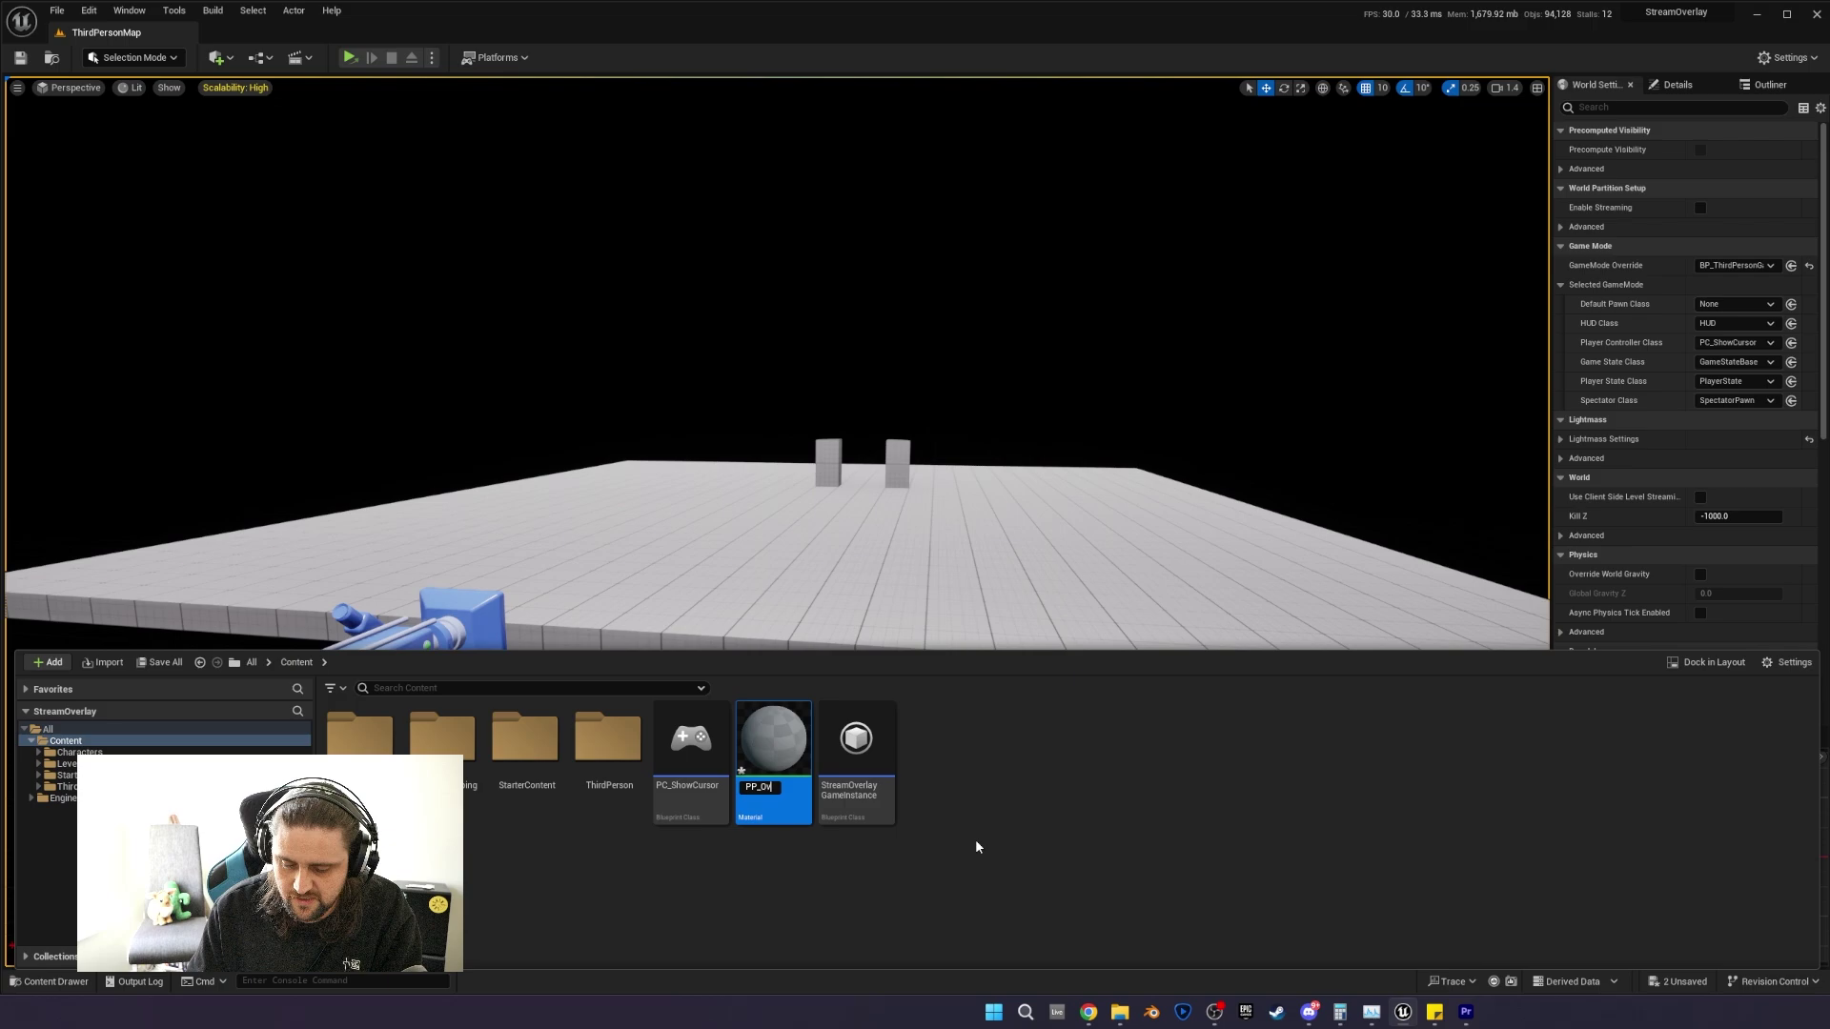
pyautogui.write('elrlayMateria')
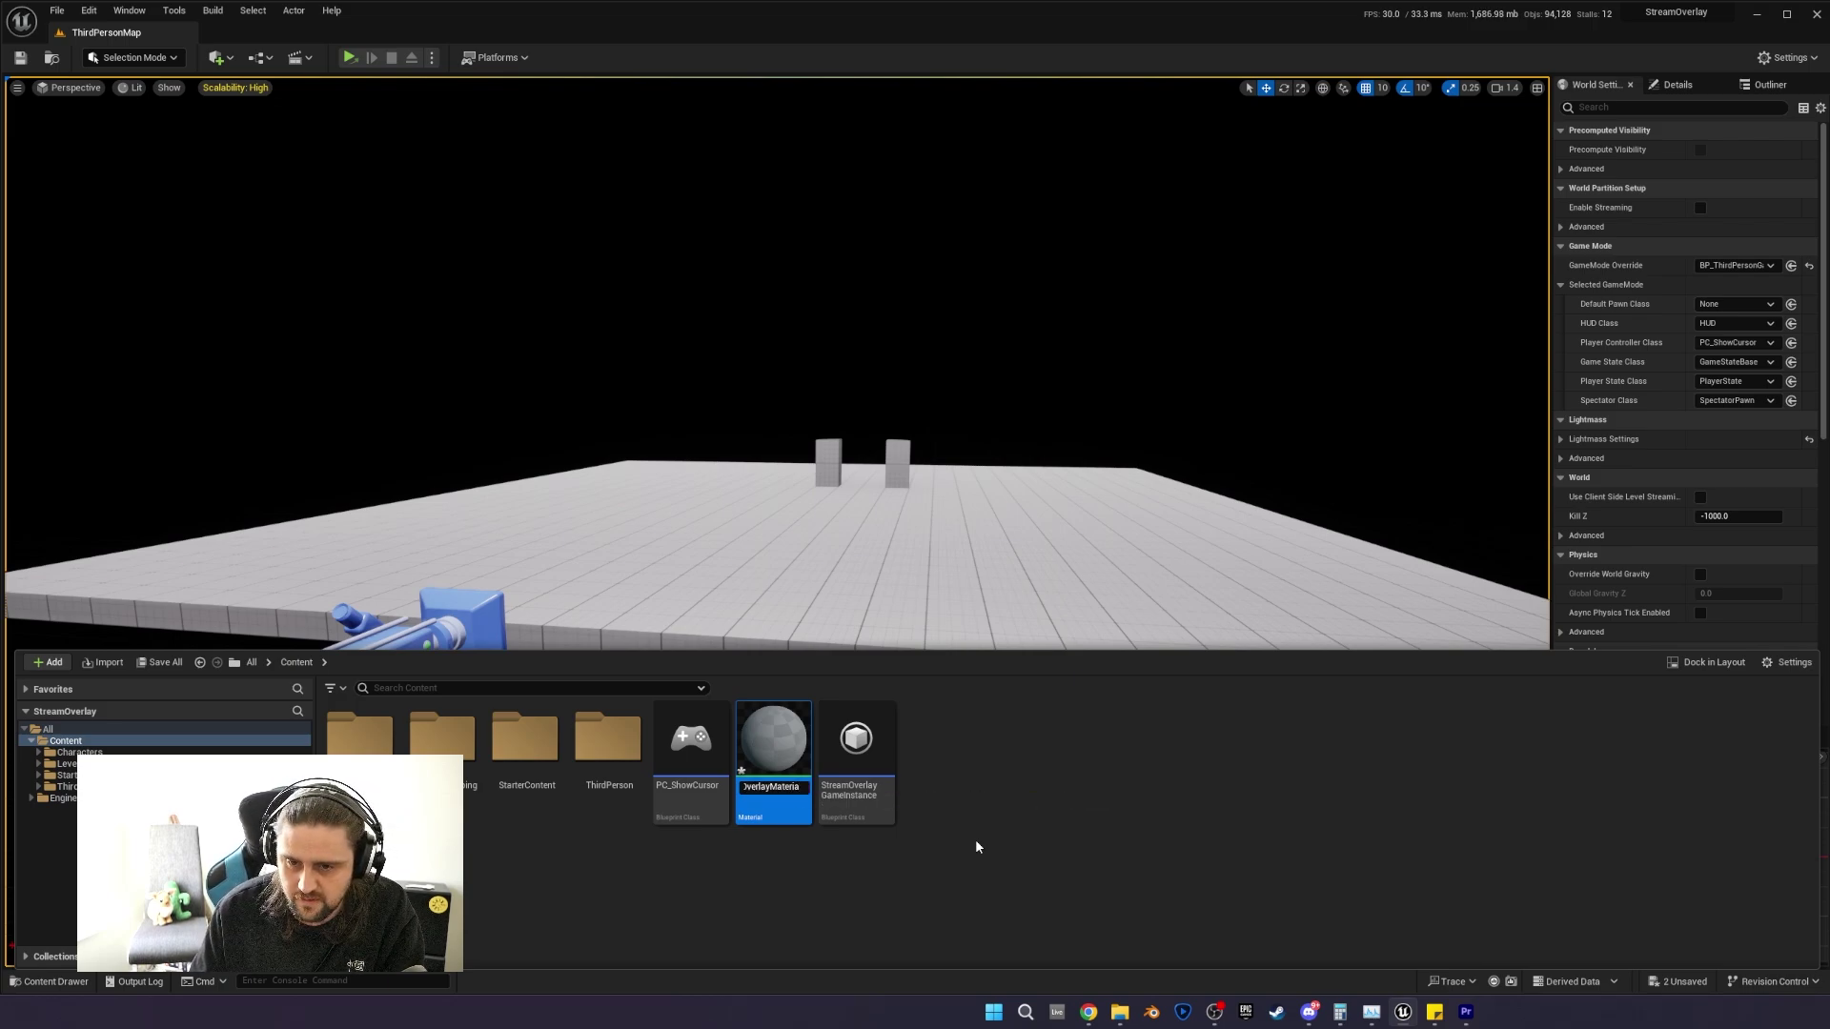
pyautogui.write('l')
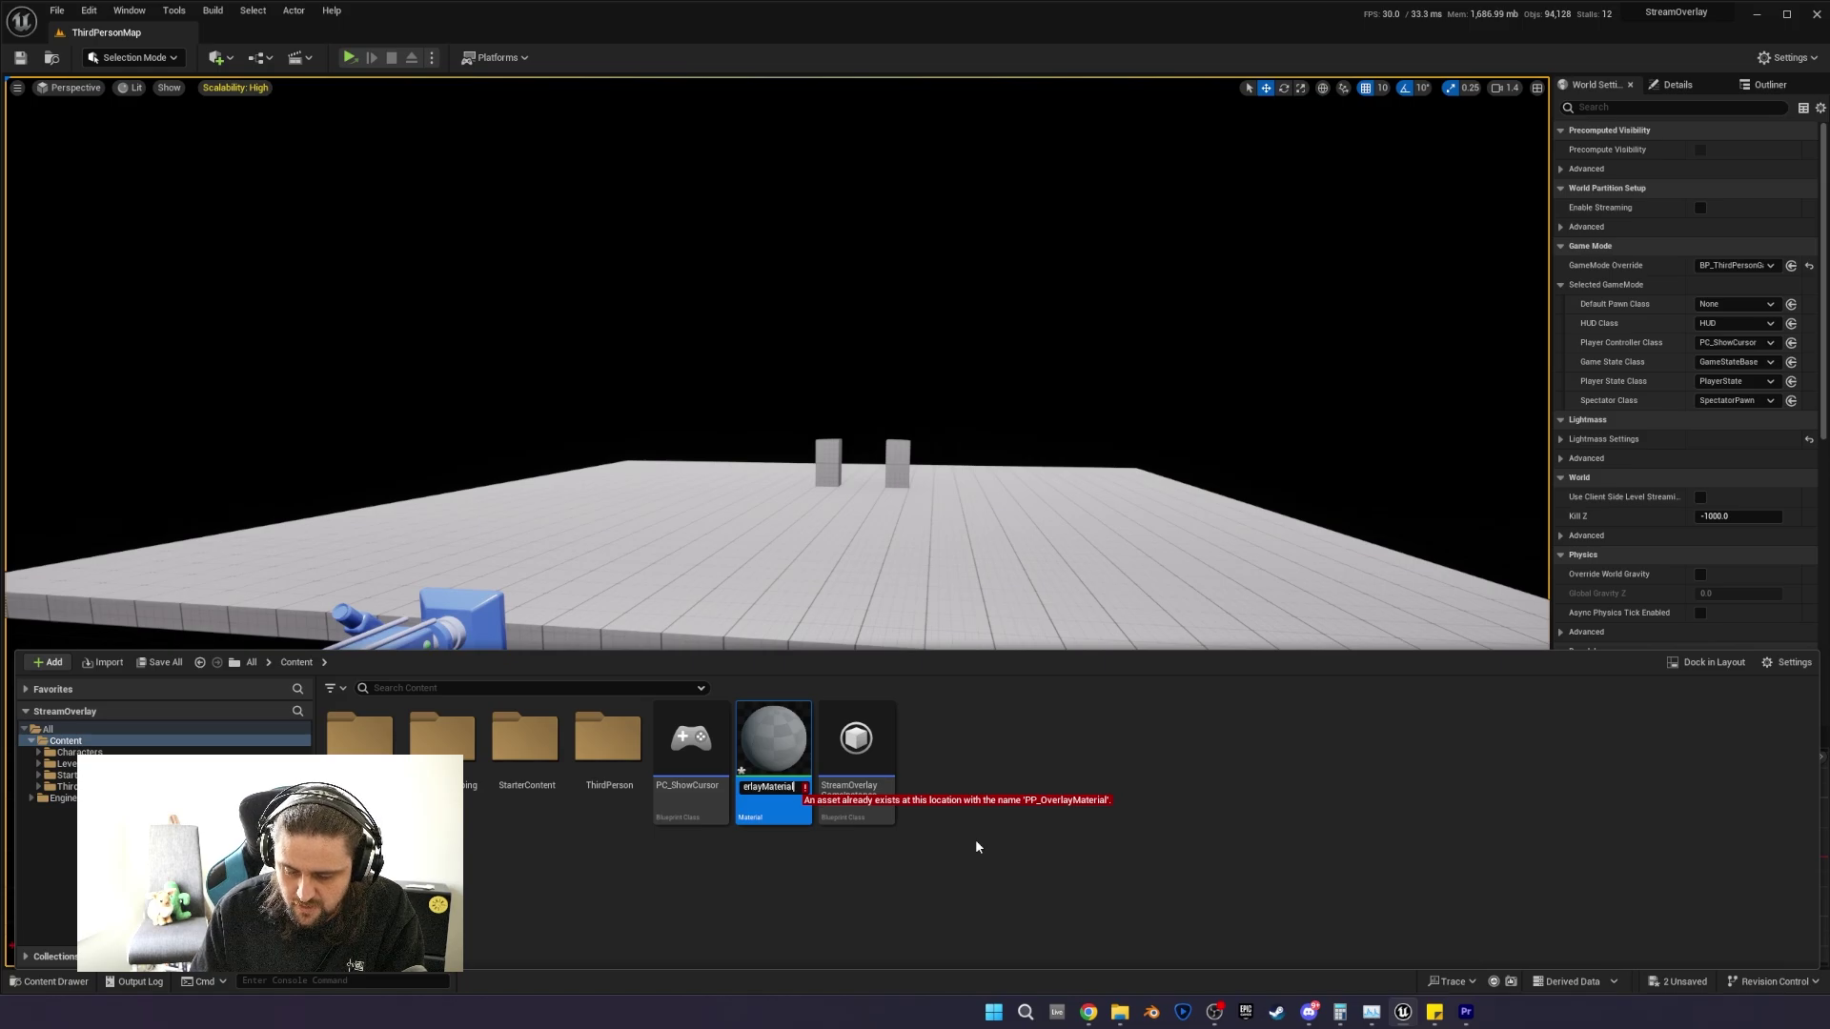
pyautogui.write('_Transparency')
pyautogui.press('Return')
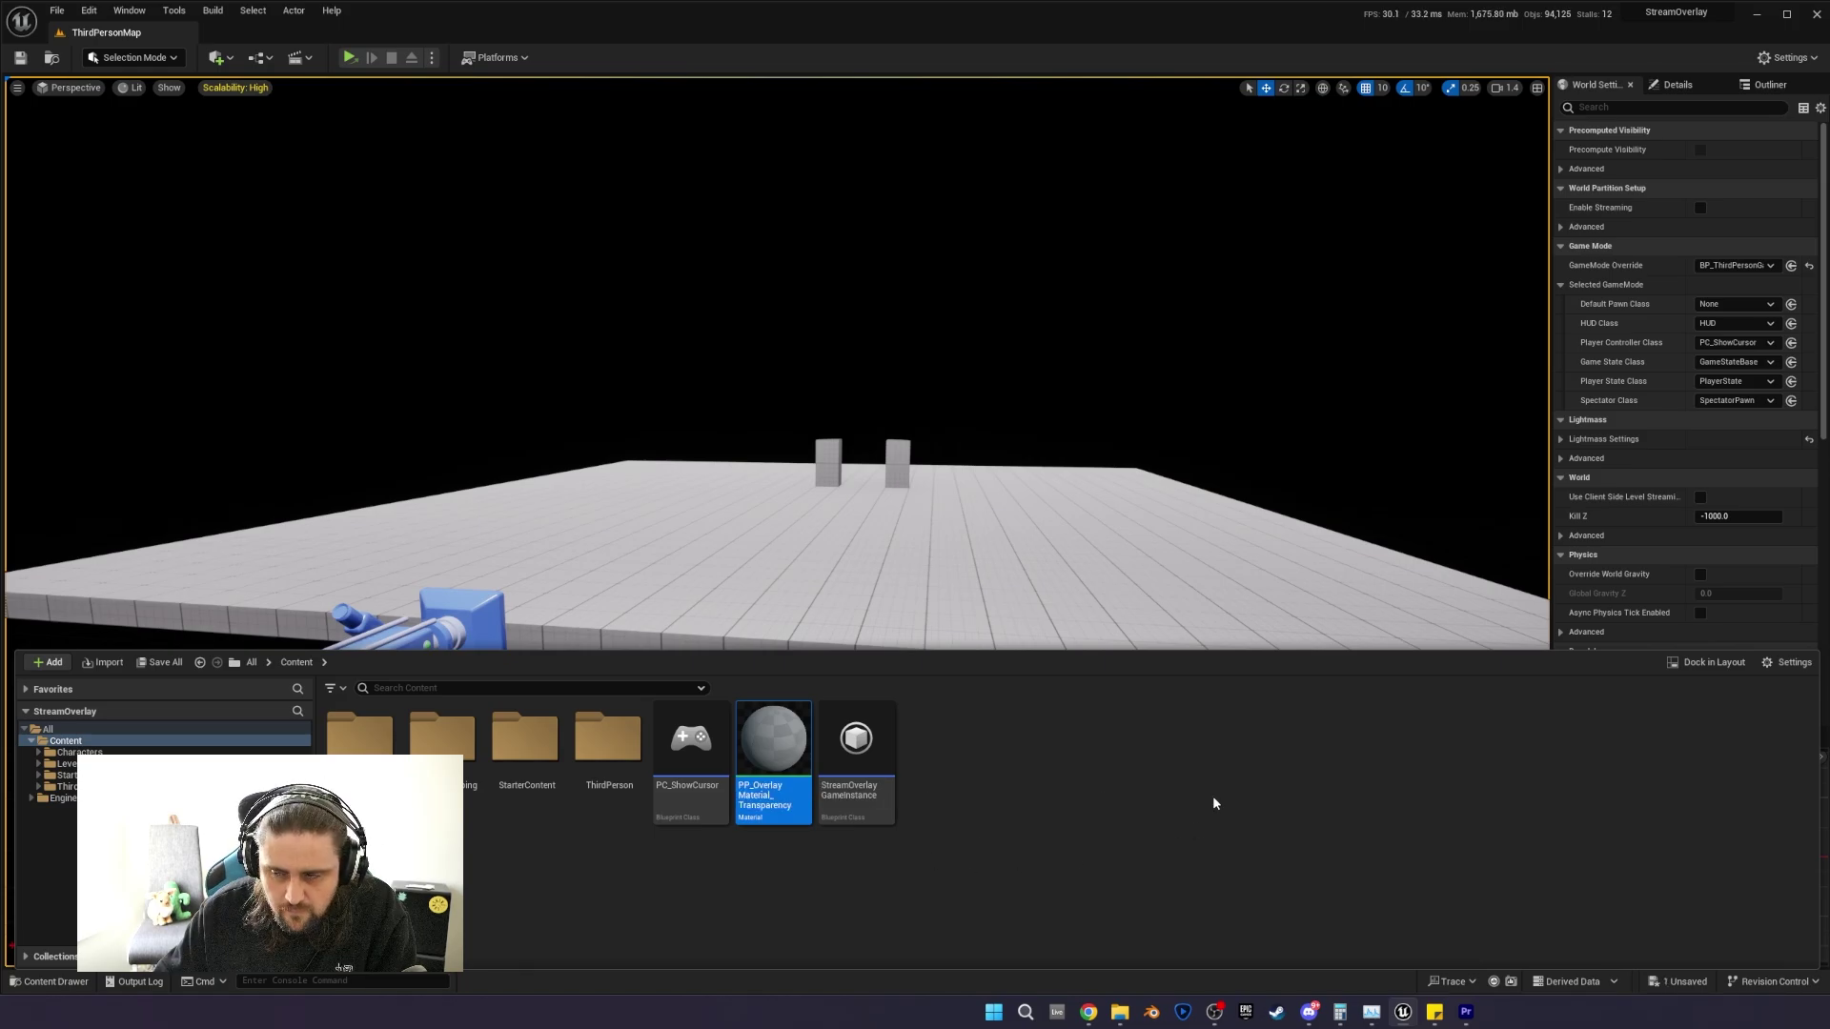
pyautogui.click(1152, 745)
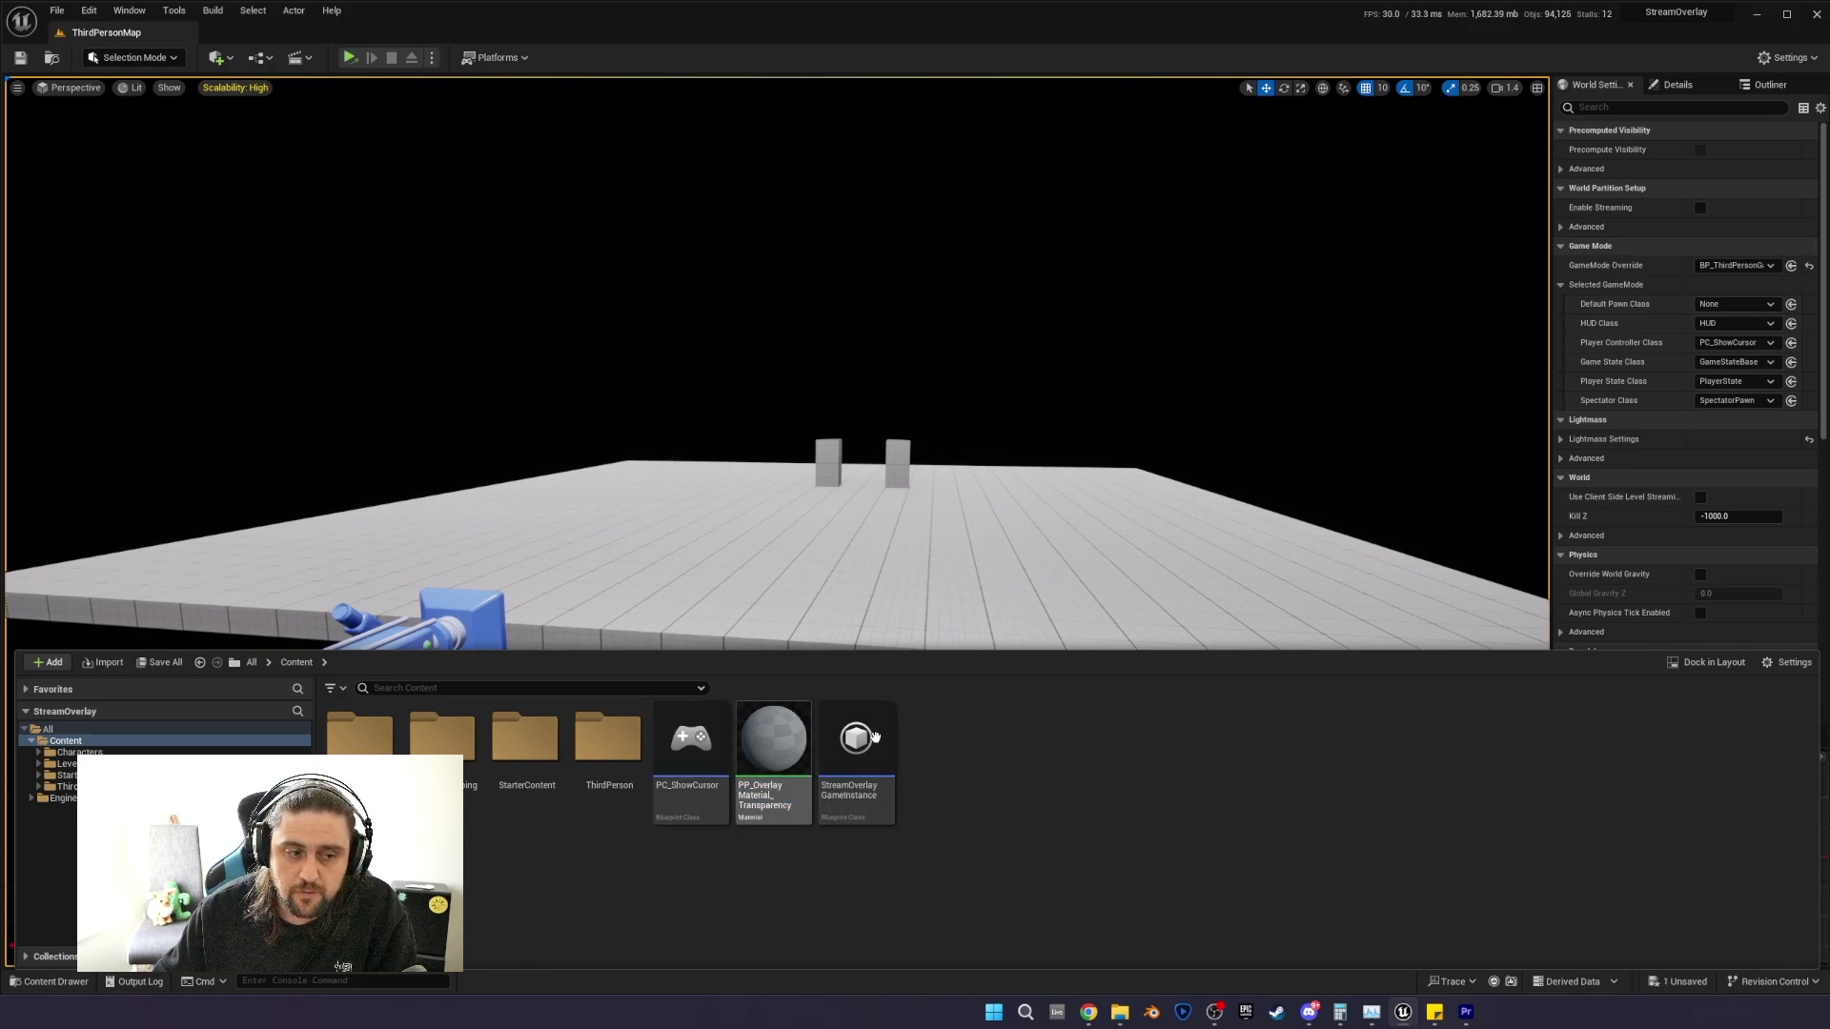
pyautogui.moveTo(629, 343); pyautogui.dragTo(686, 362, button='right')
pyautogui.moveTo(929, 425); pyautogui.dragTo(929, 390, button='right')
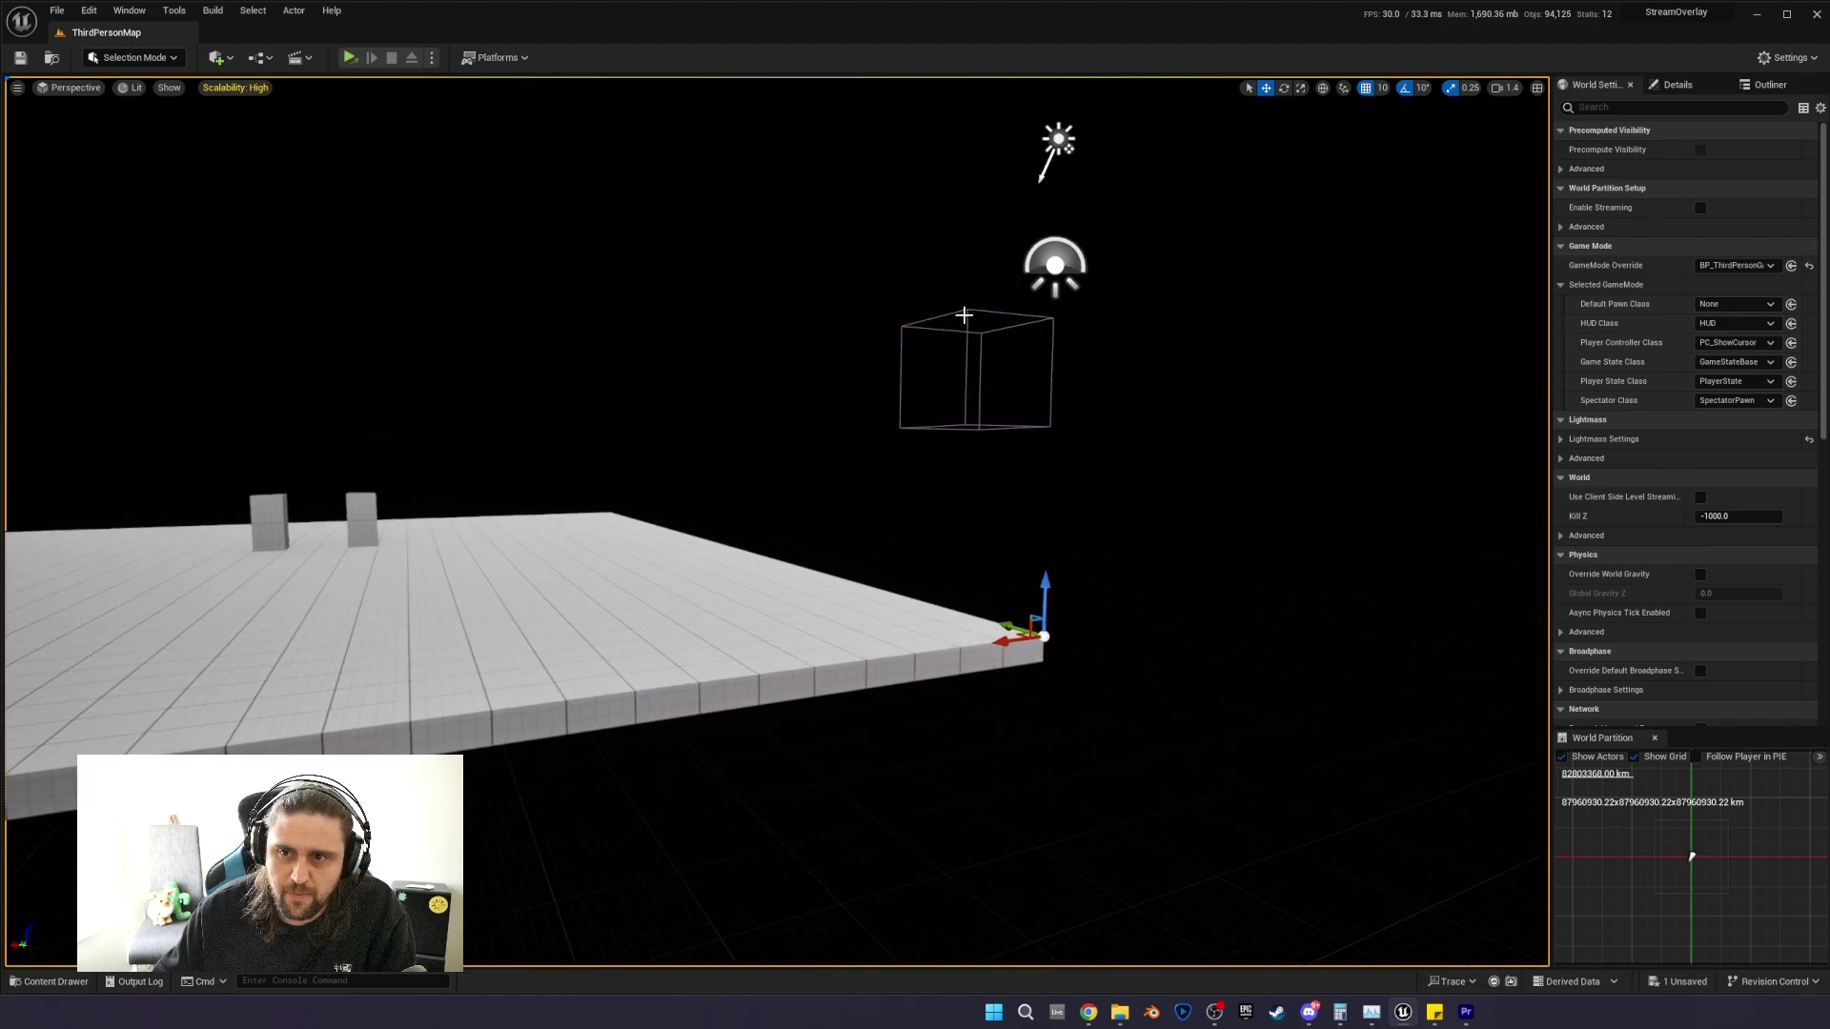
# Remove the old entry from the PostProcessVolume's Post Process Materials.
pyautogui.click(964, 315)
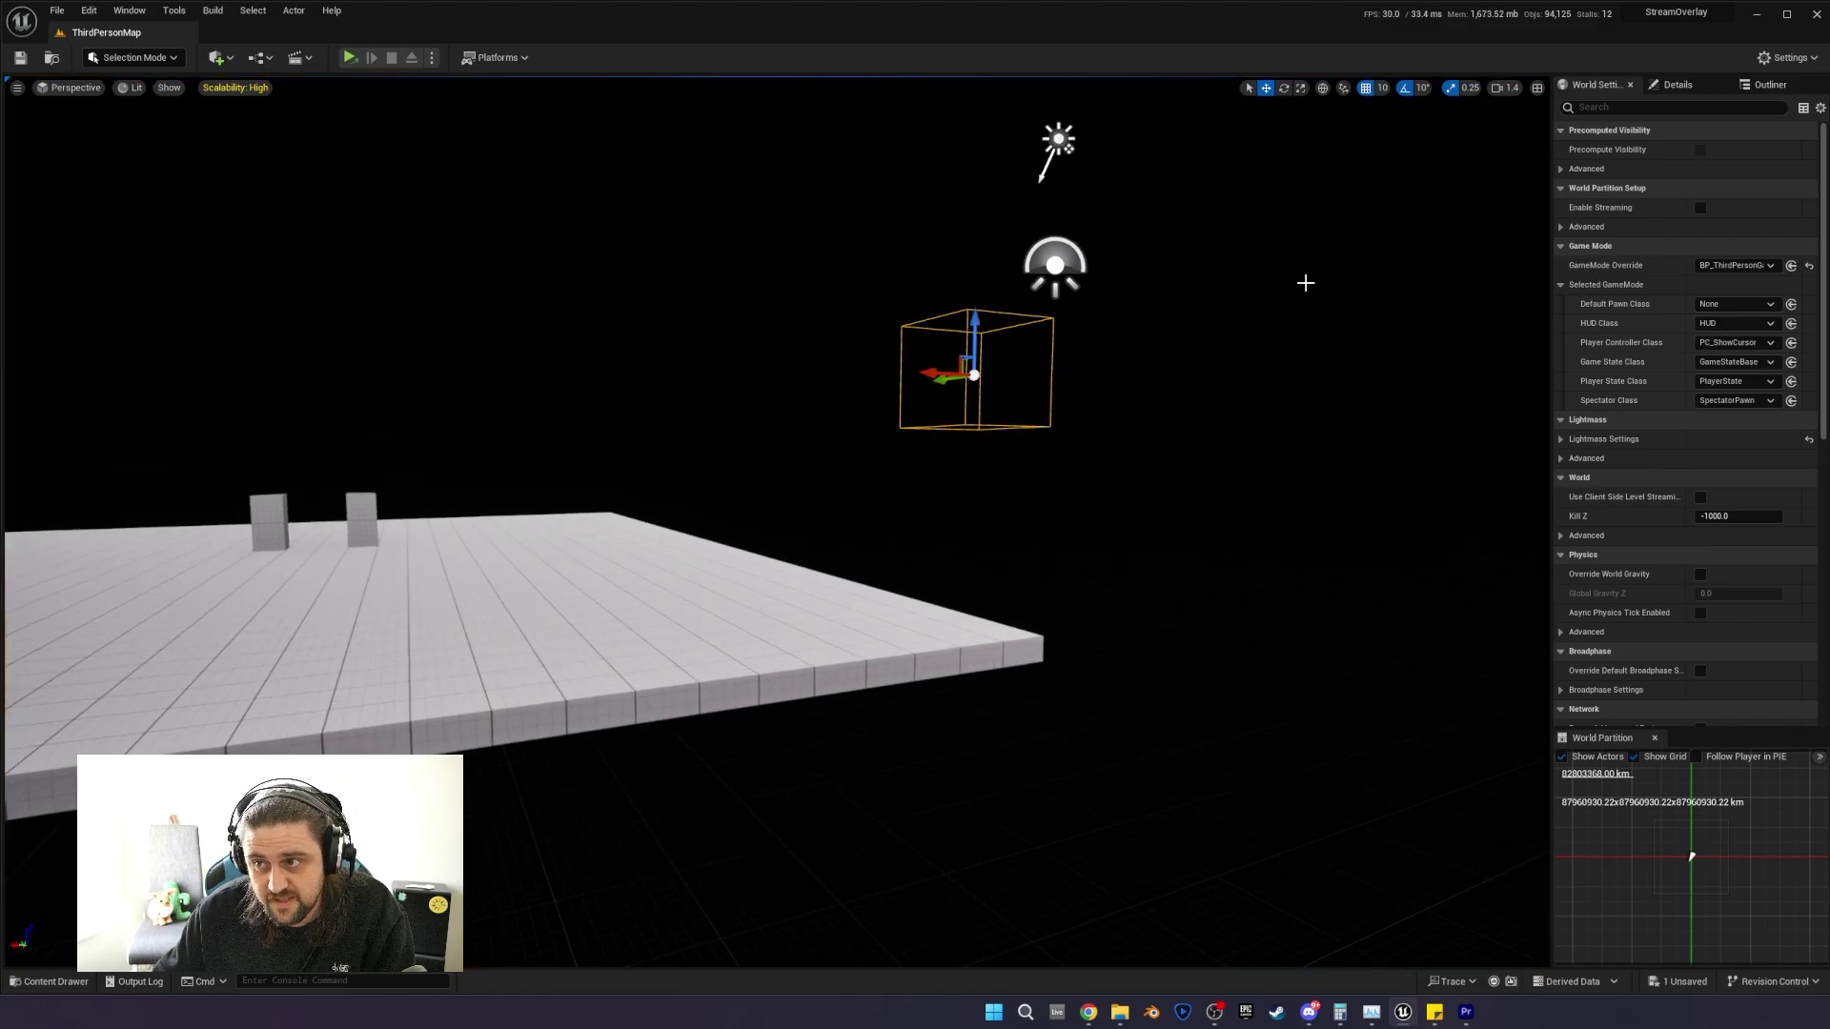
pyautogui.click(1679, 84)
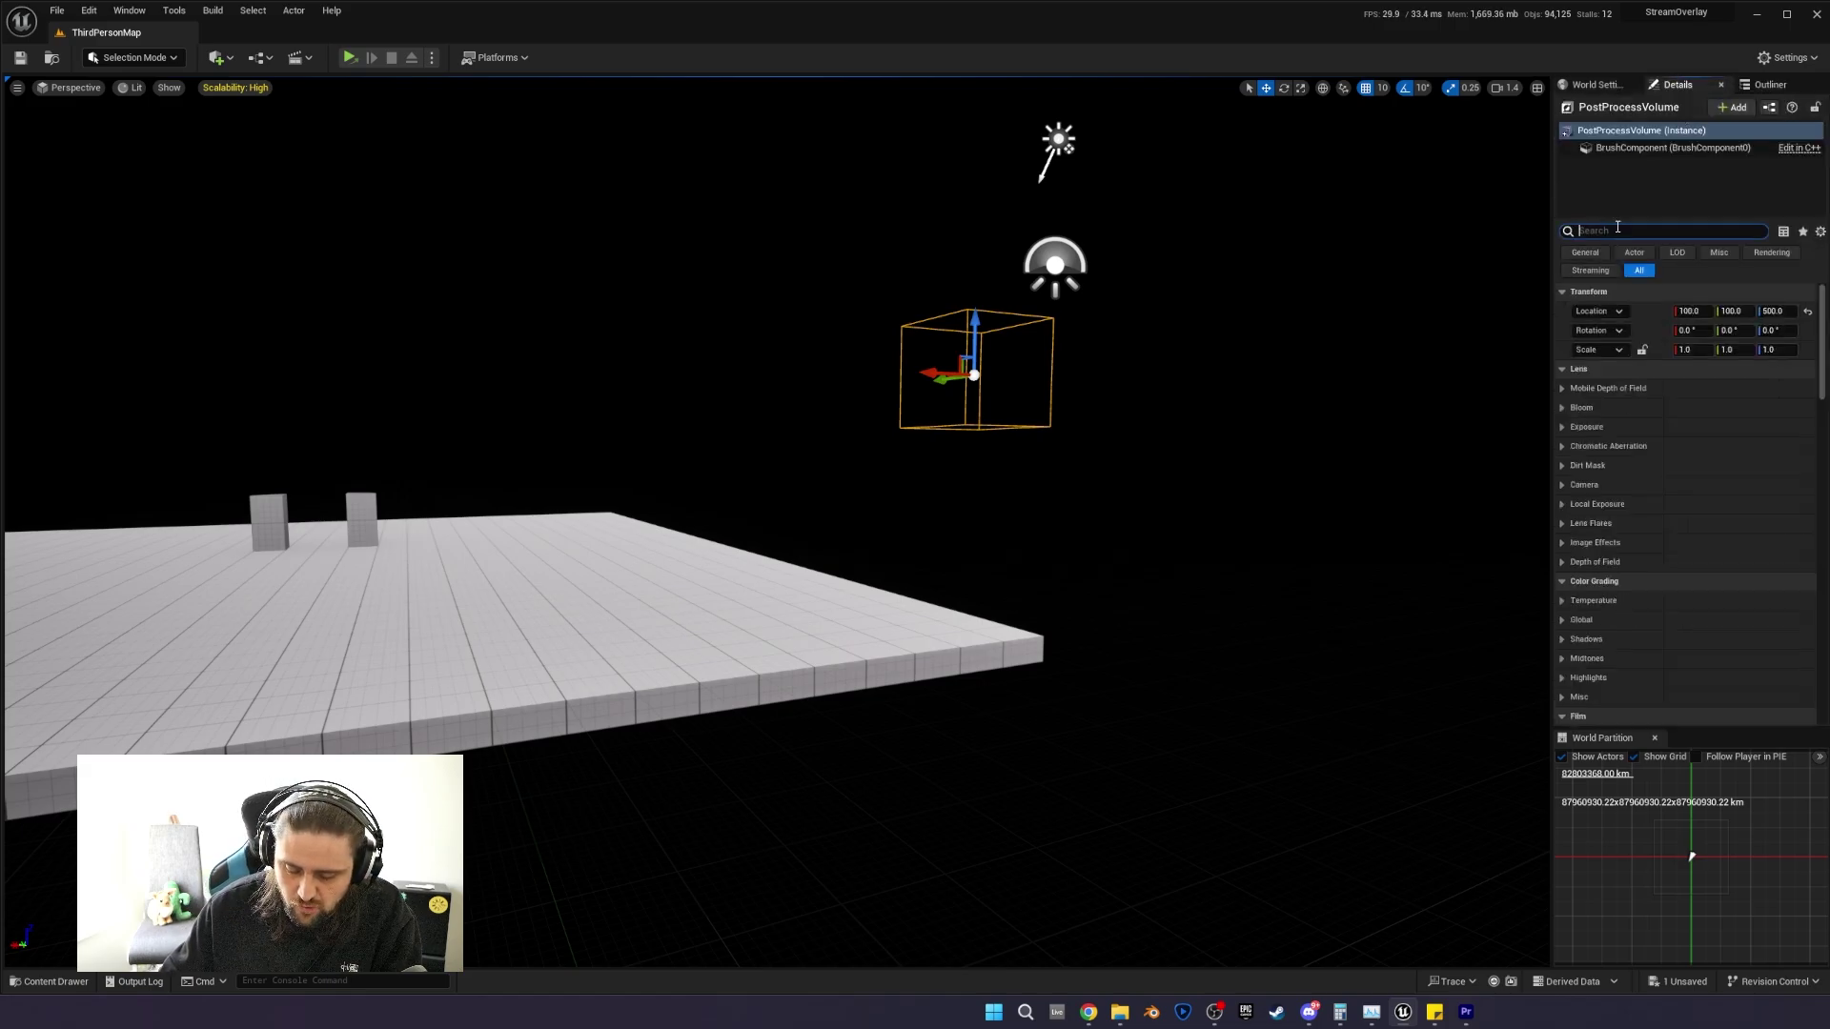
pyautogui.write('material')
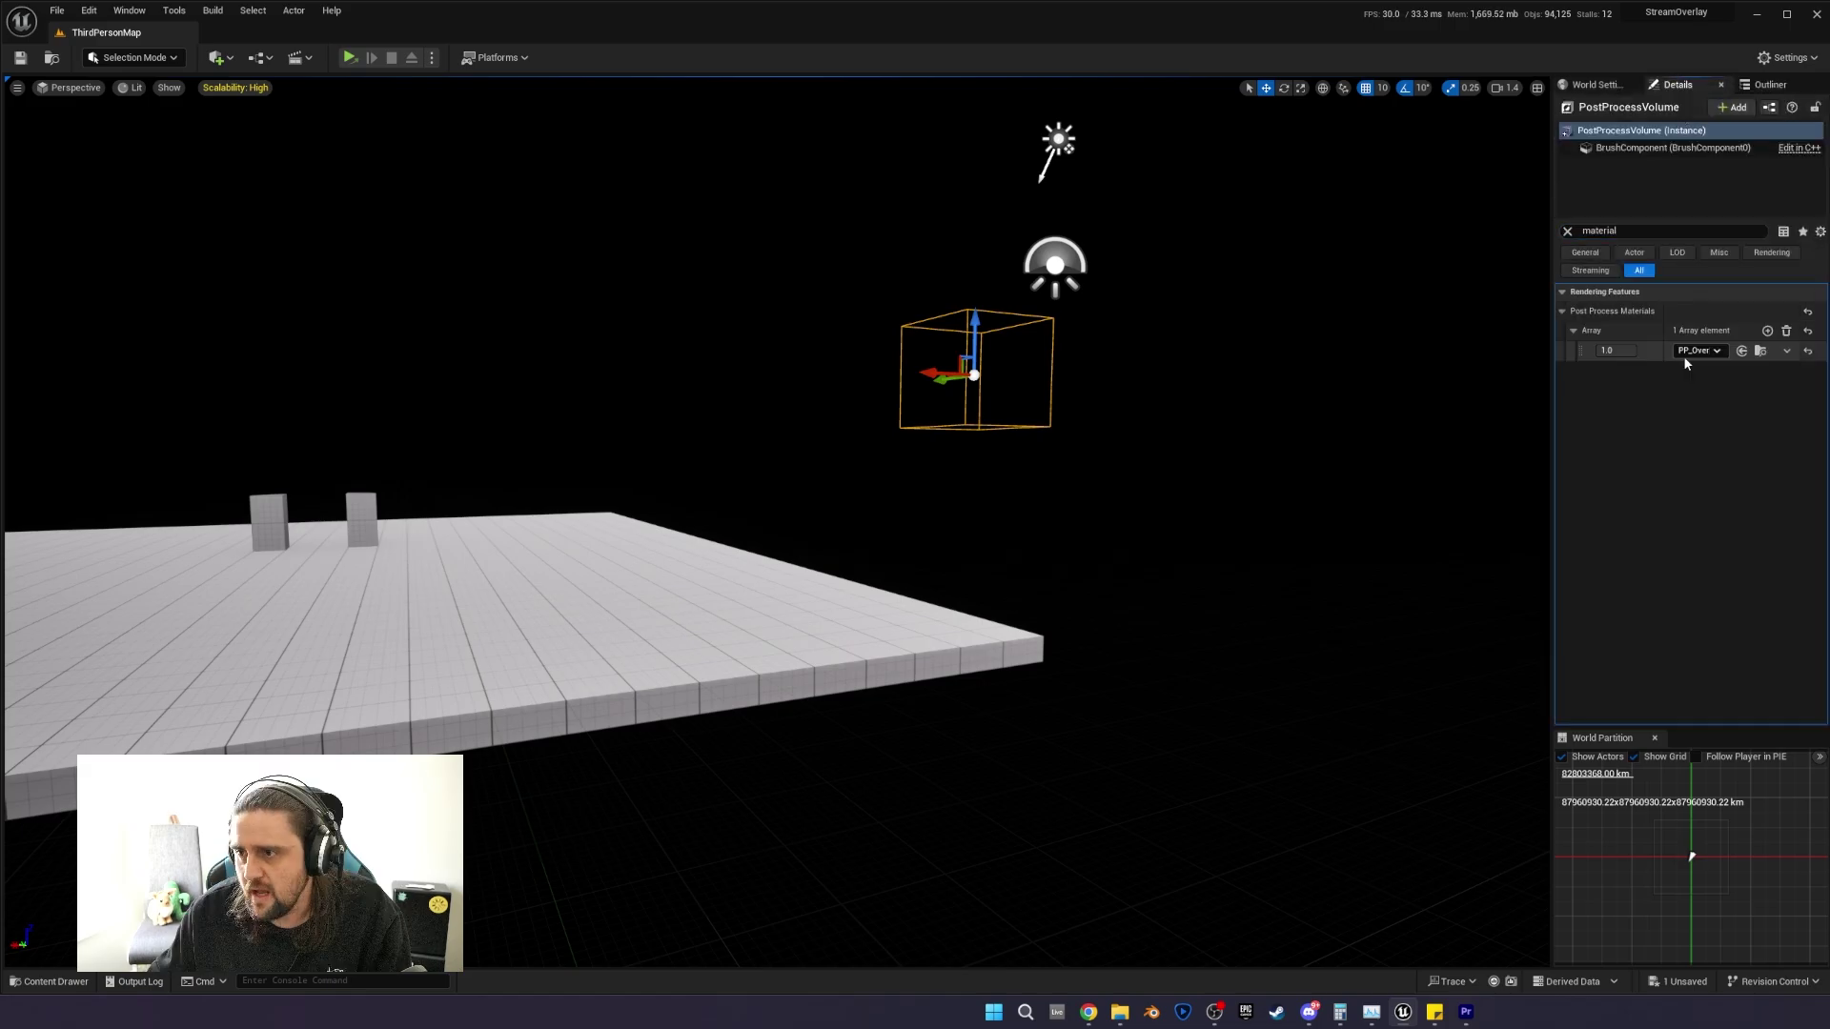
pyautogui.click(1788, 352)
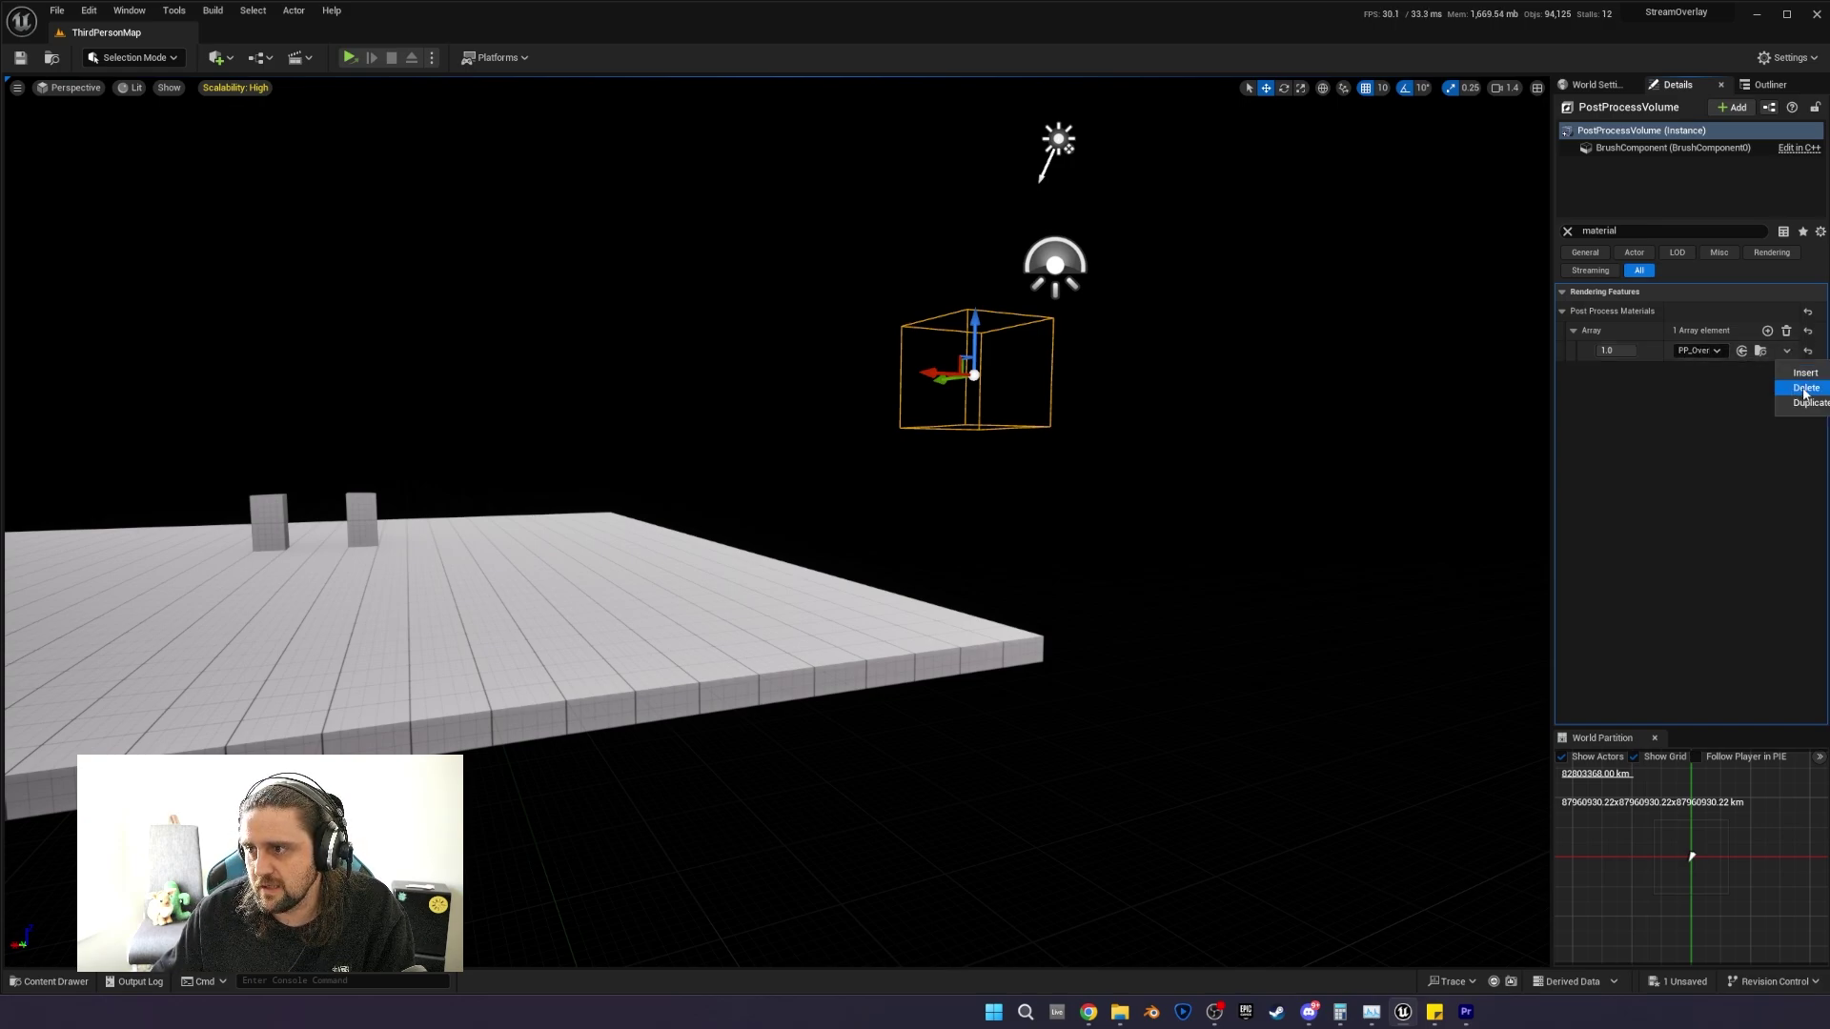
pyautogui.click(1805, 386)
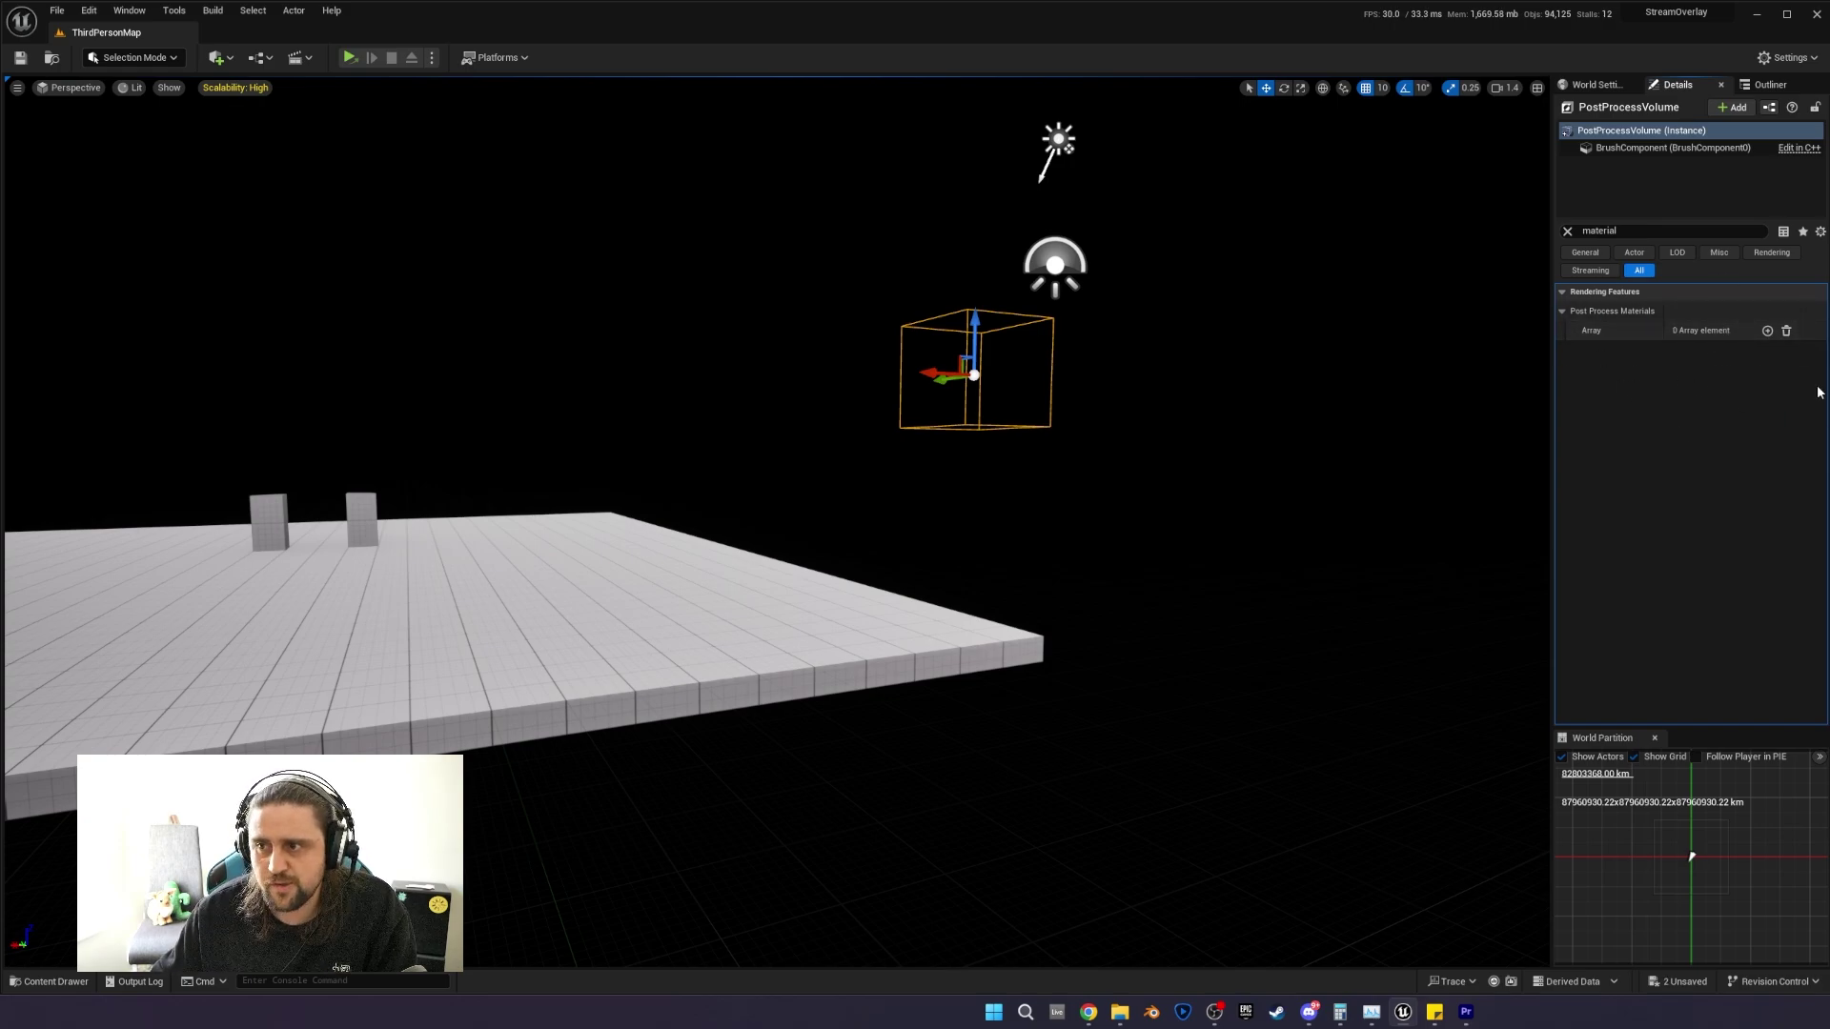
# Add an asset reference entry set to PP_OverlayMaterial_Transparency.
pyautogui.click(1767, 330)
pyautogui.click(1715, 351)
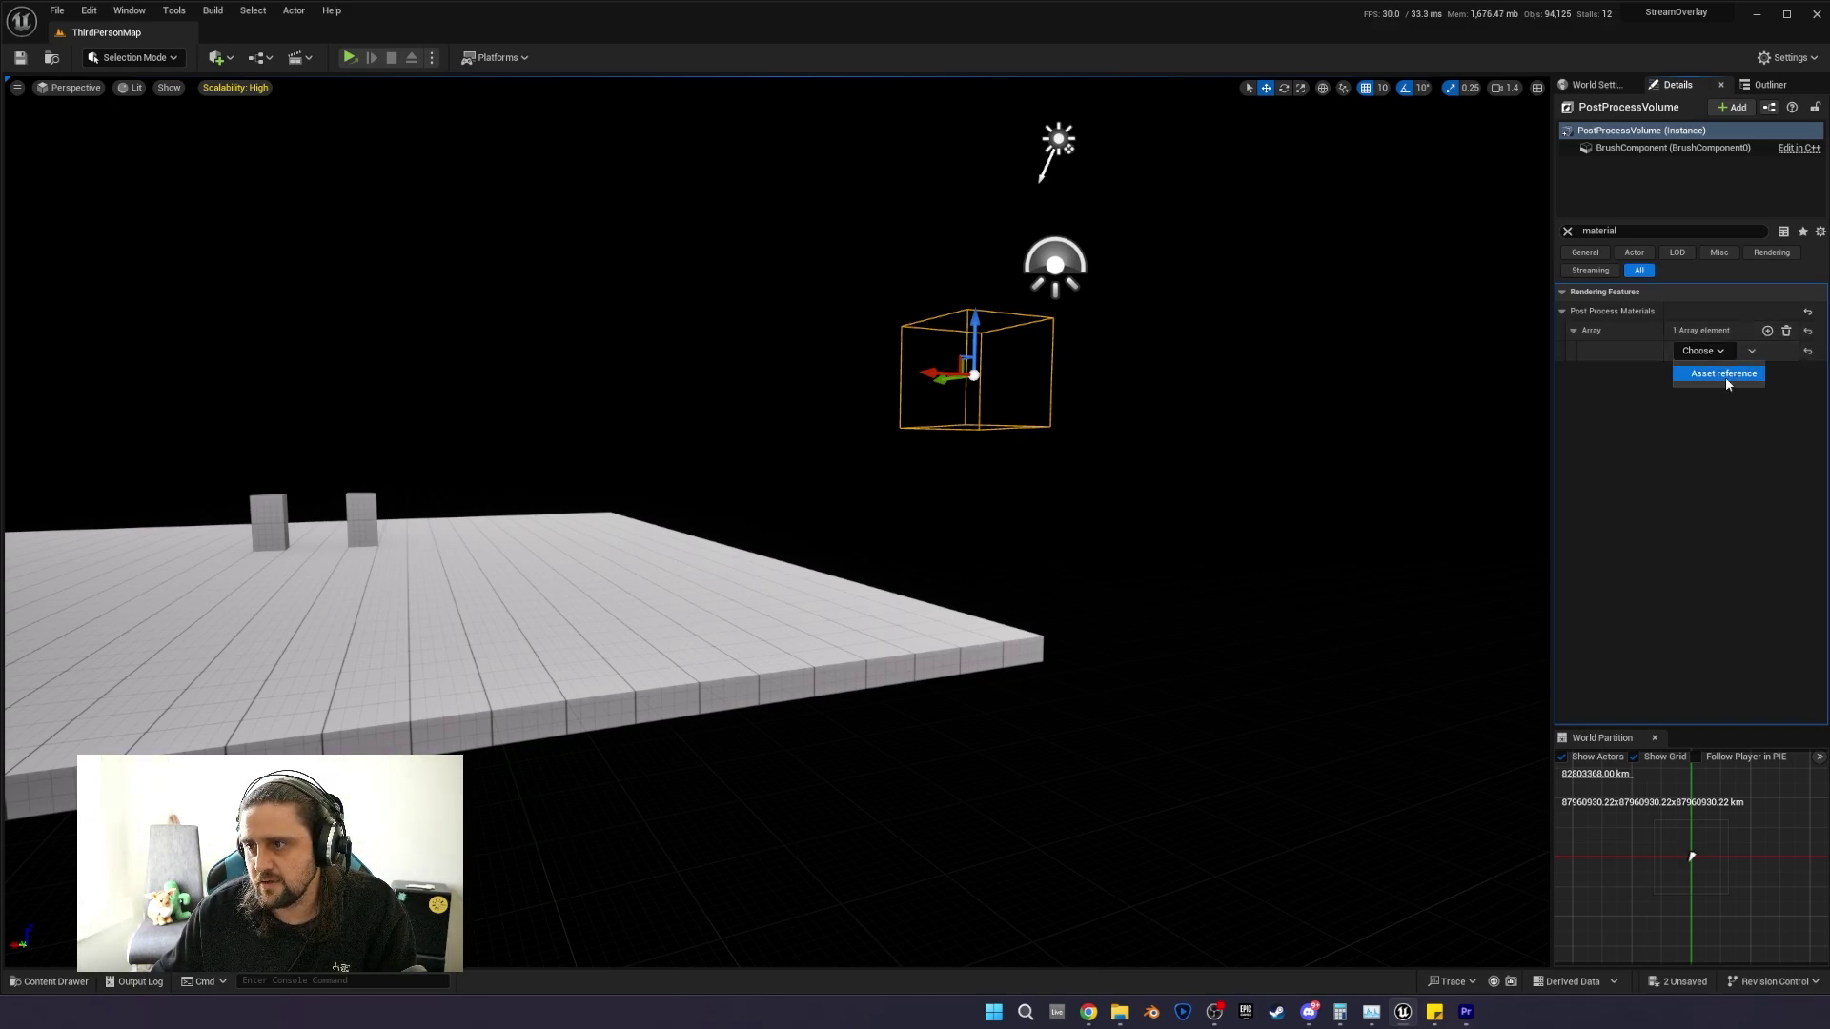
pyautogui.click(1725, 375)
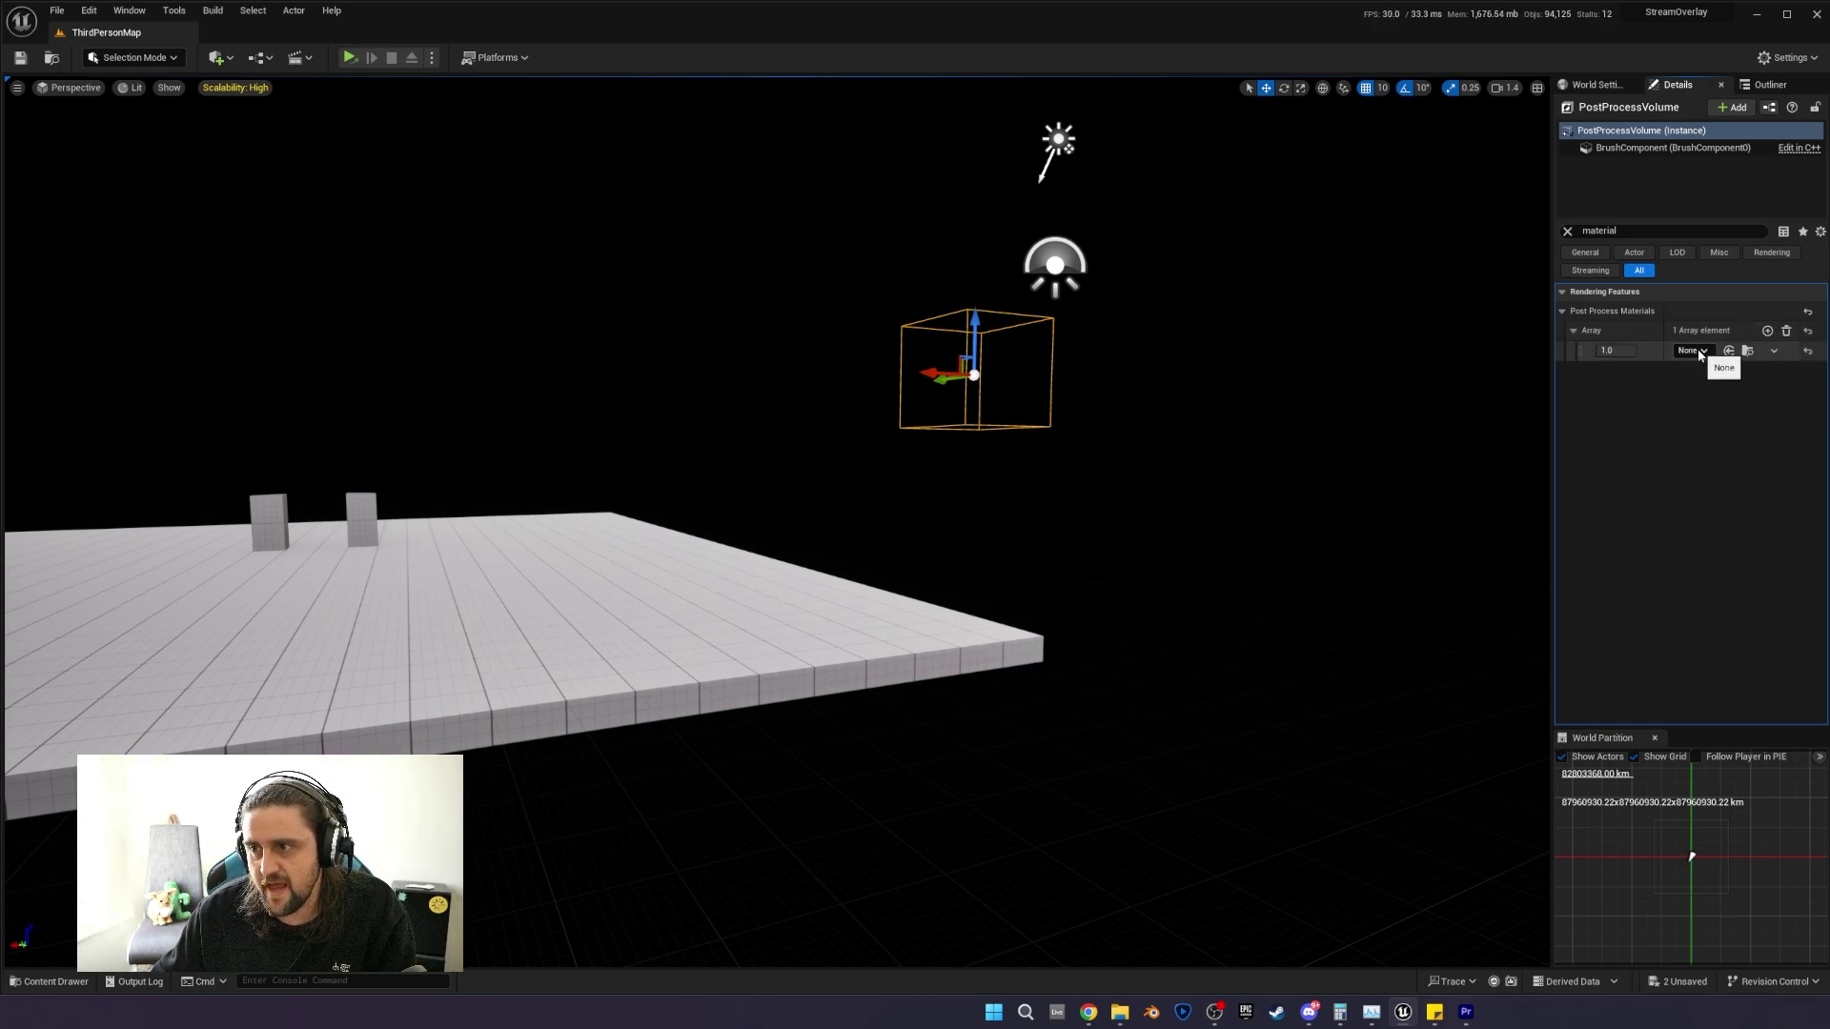
pyautogui.click(1699, 352)
pyautogui.write('P')
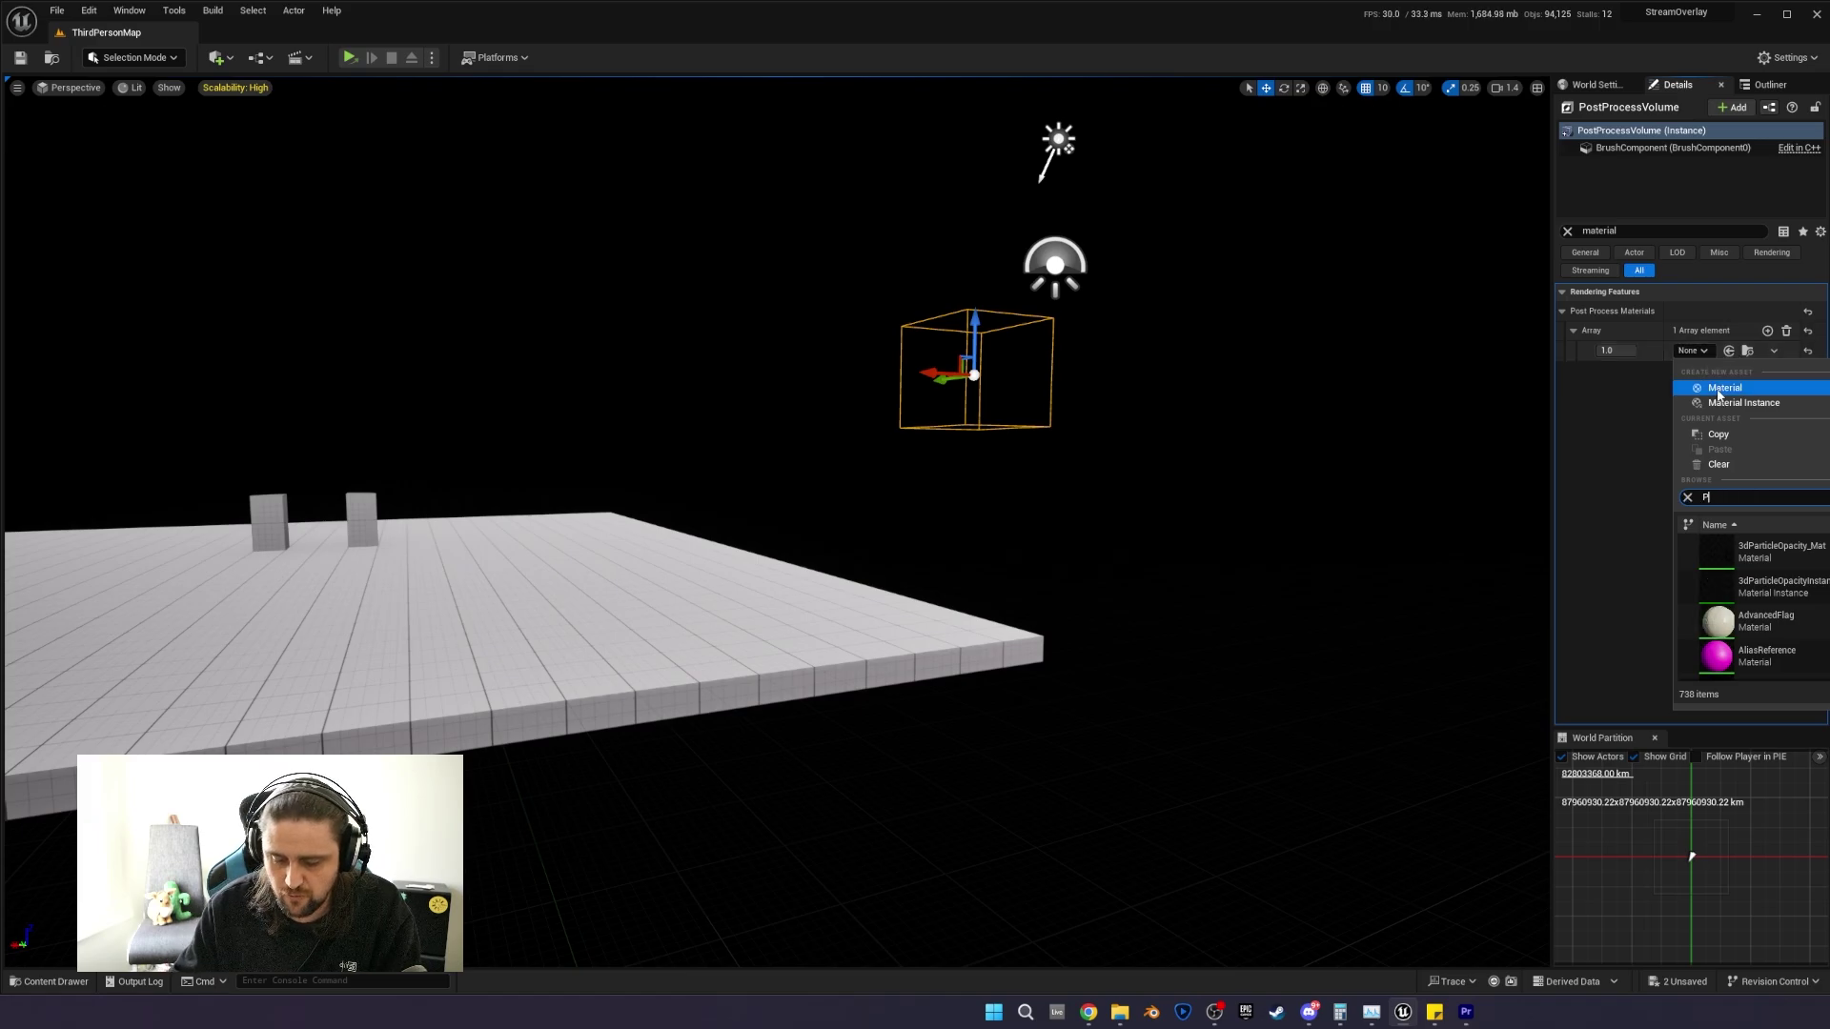
pyautogui.write('P_Overl')
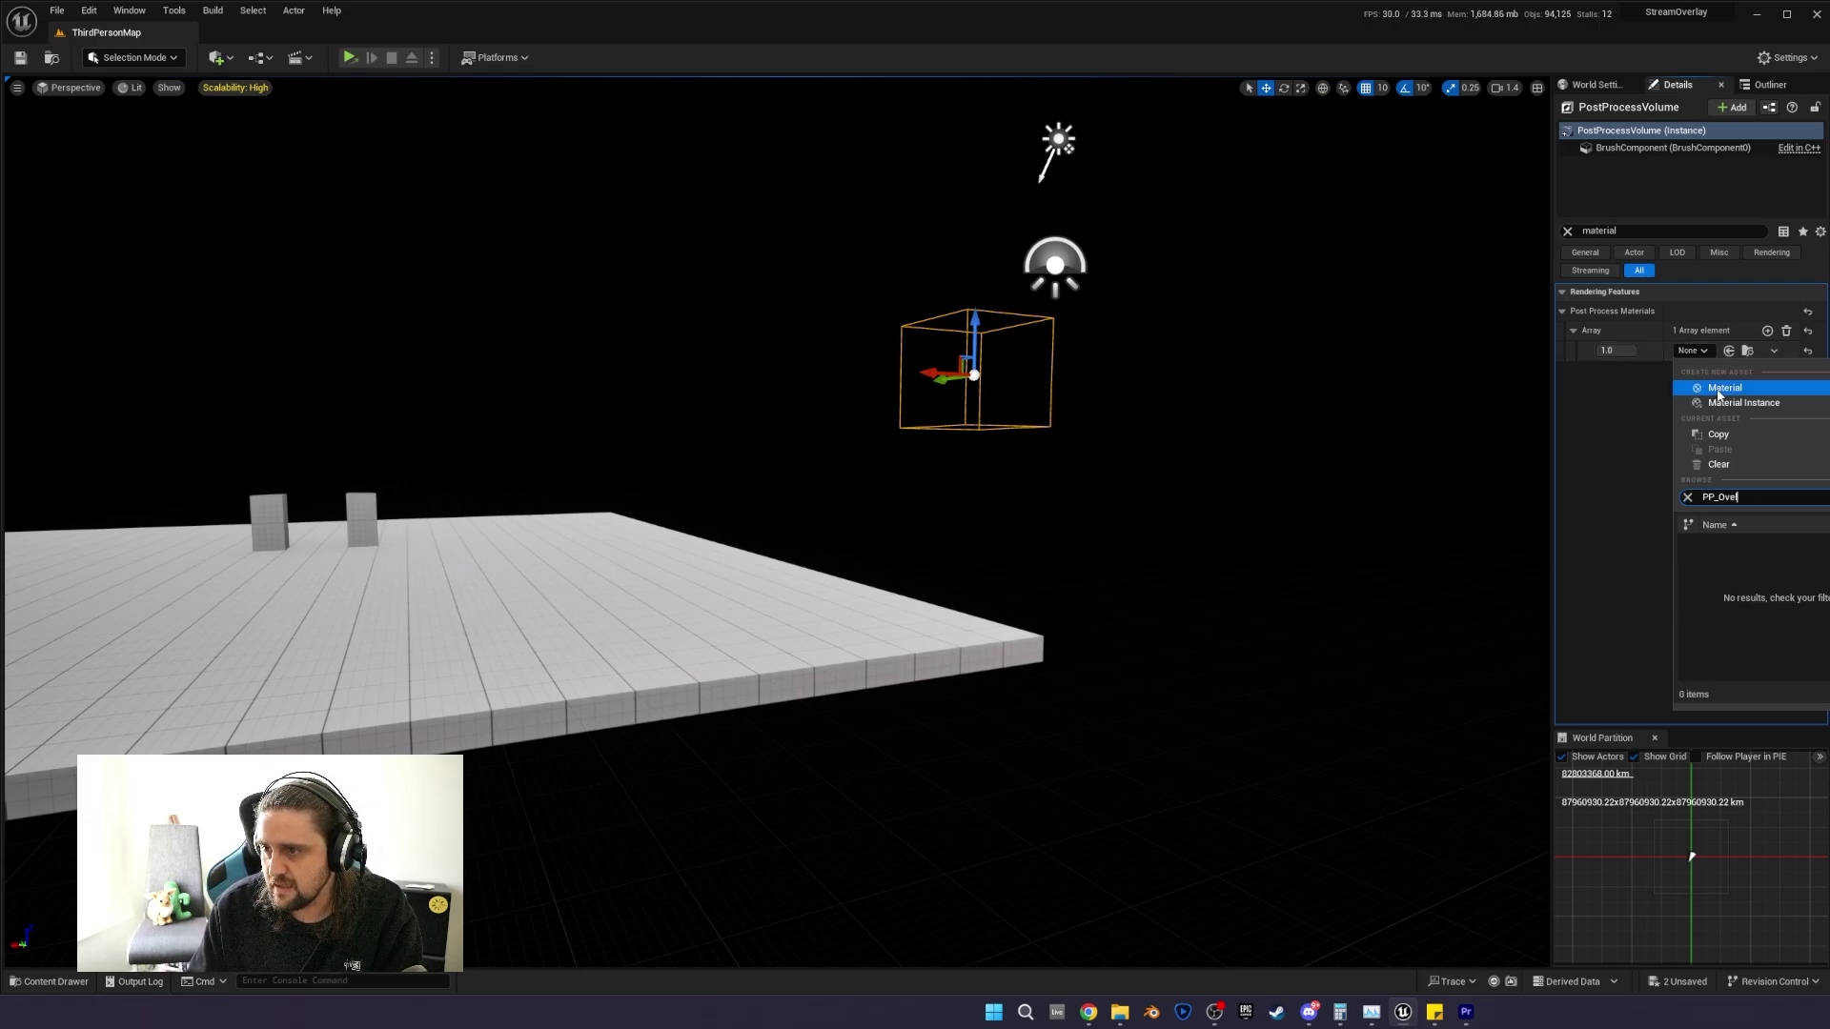
pyautogui.write('ay')
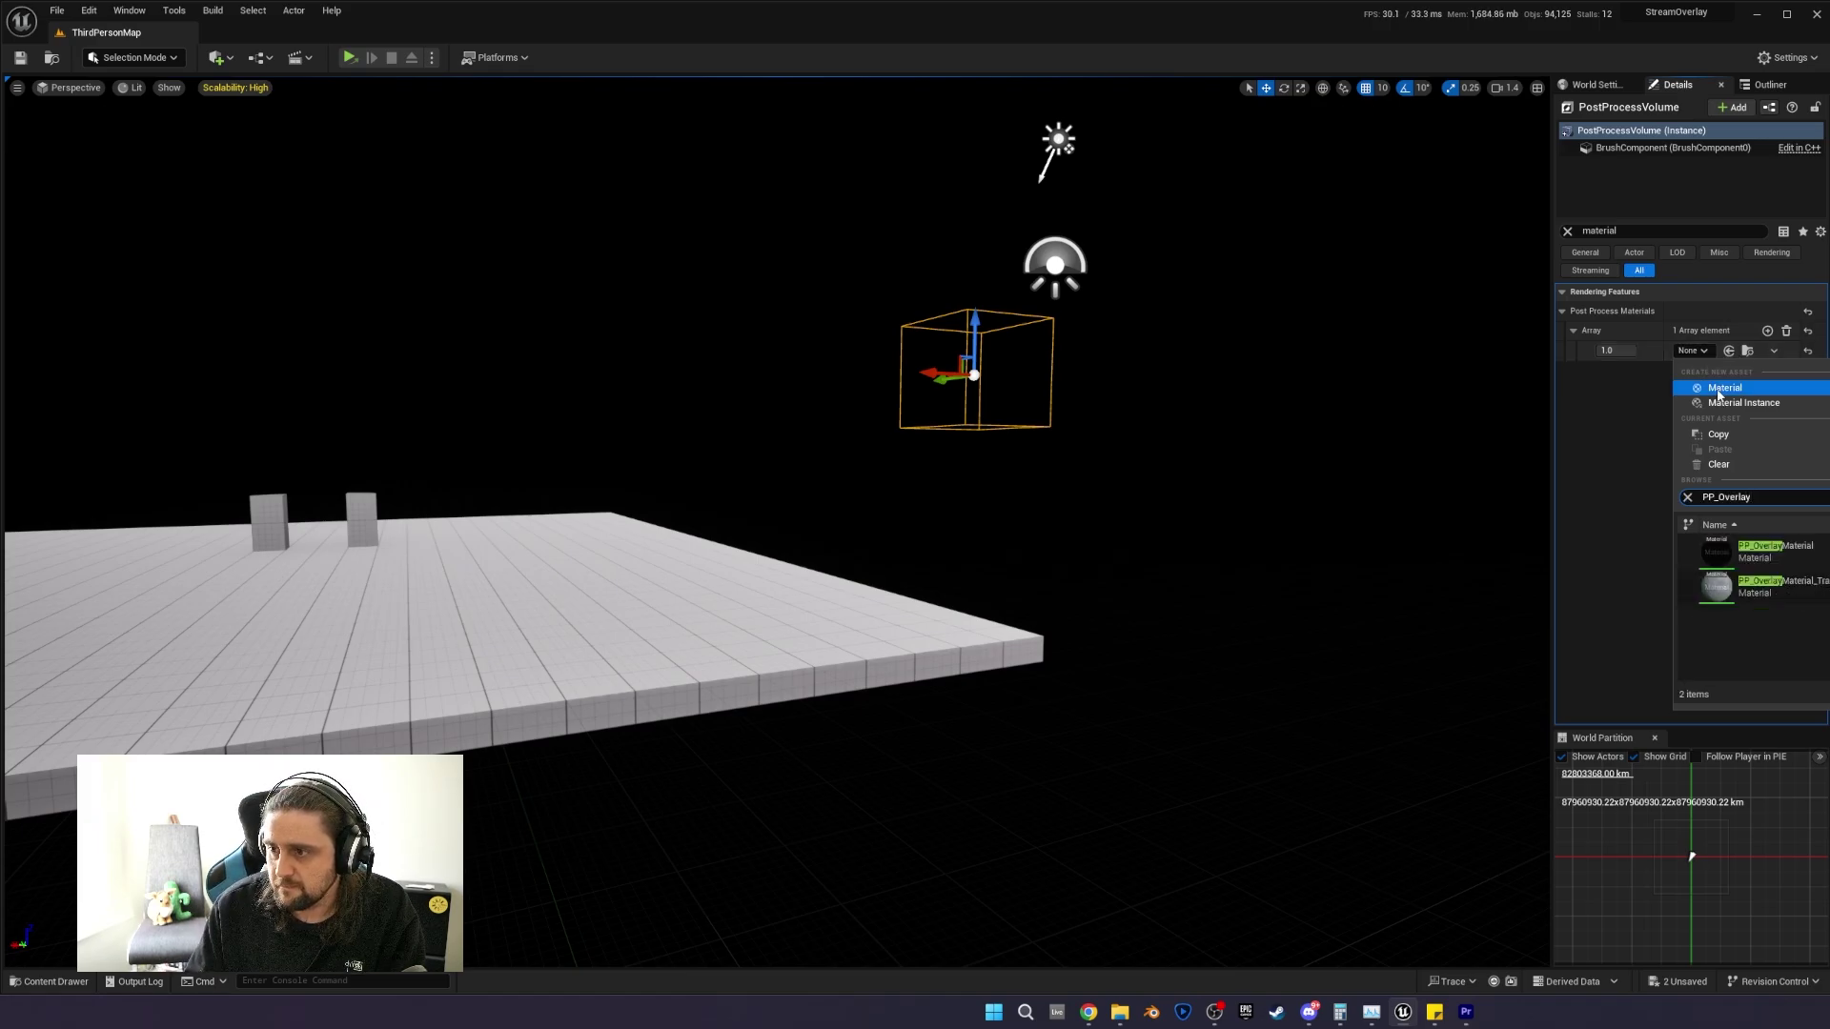
pyautogui.click(1783, 597)
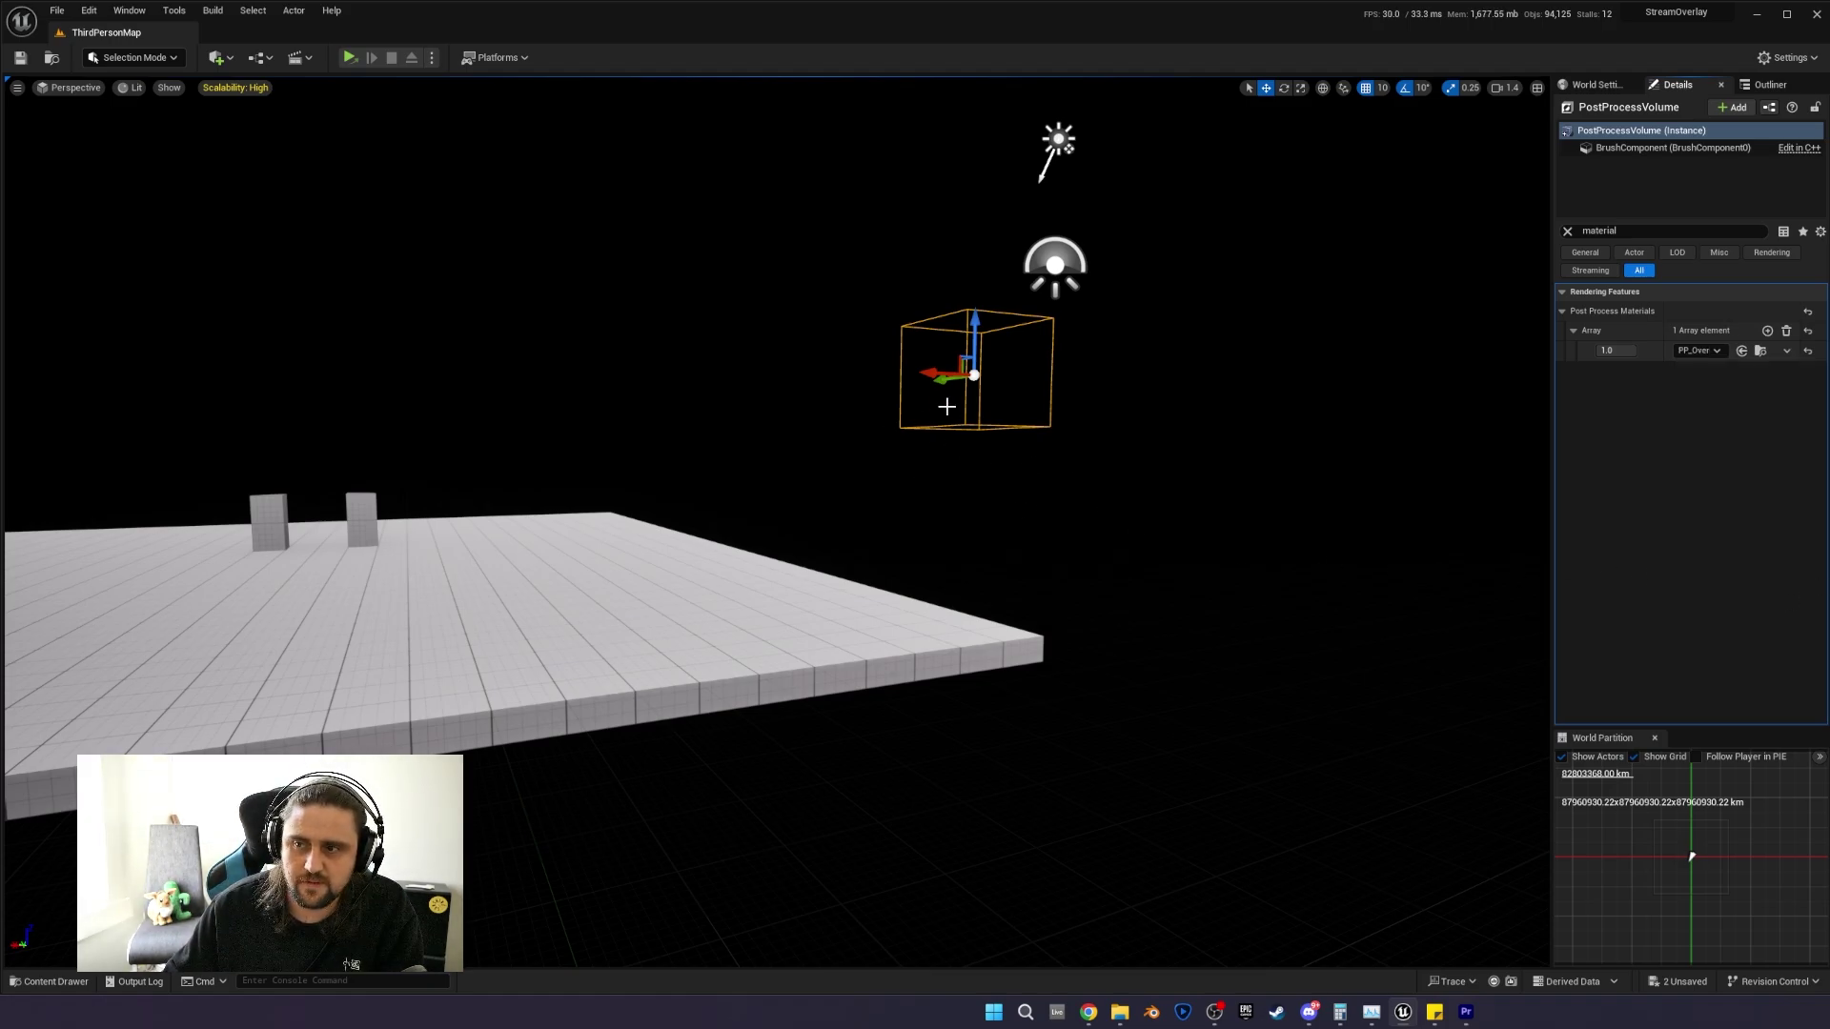
# Clear the Details filter and save all modified level and assets.
pyautogui.click(1567, 230)
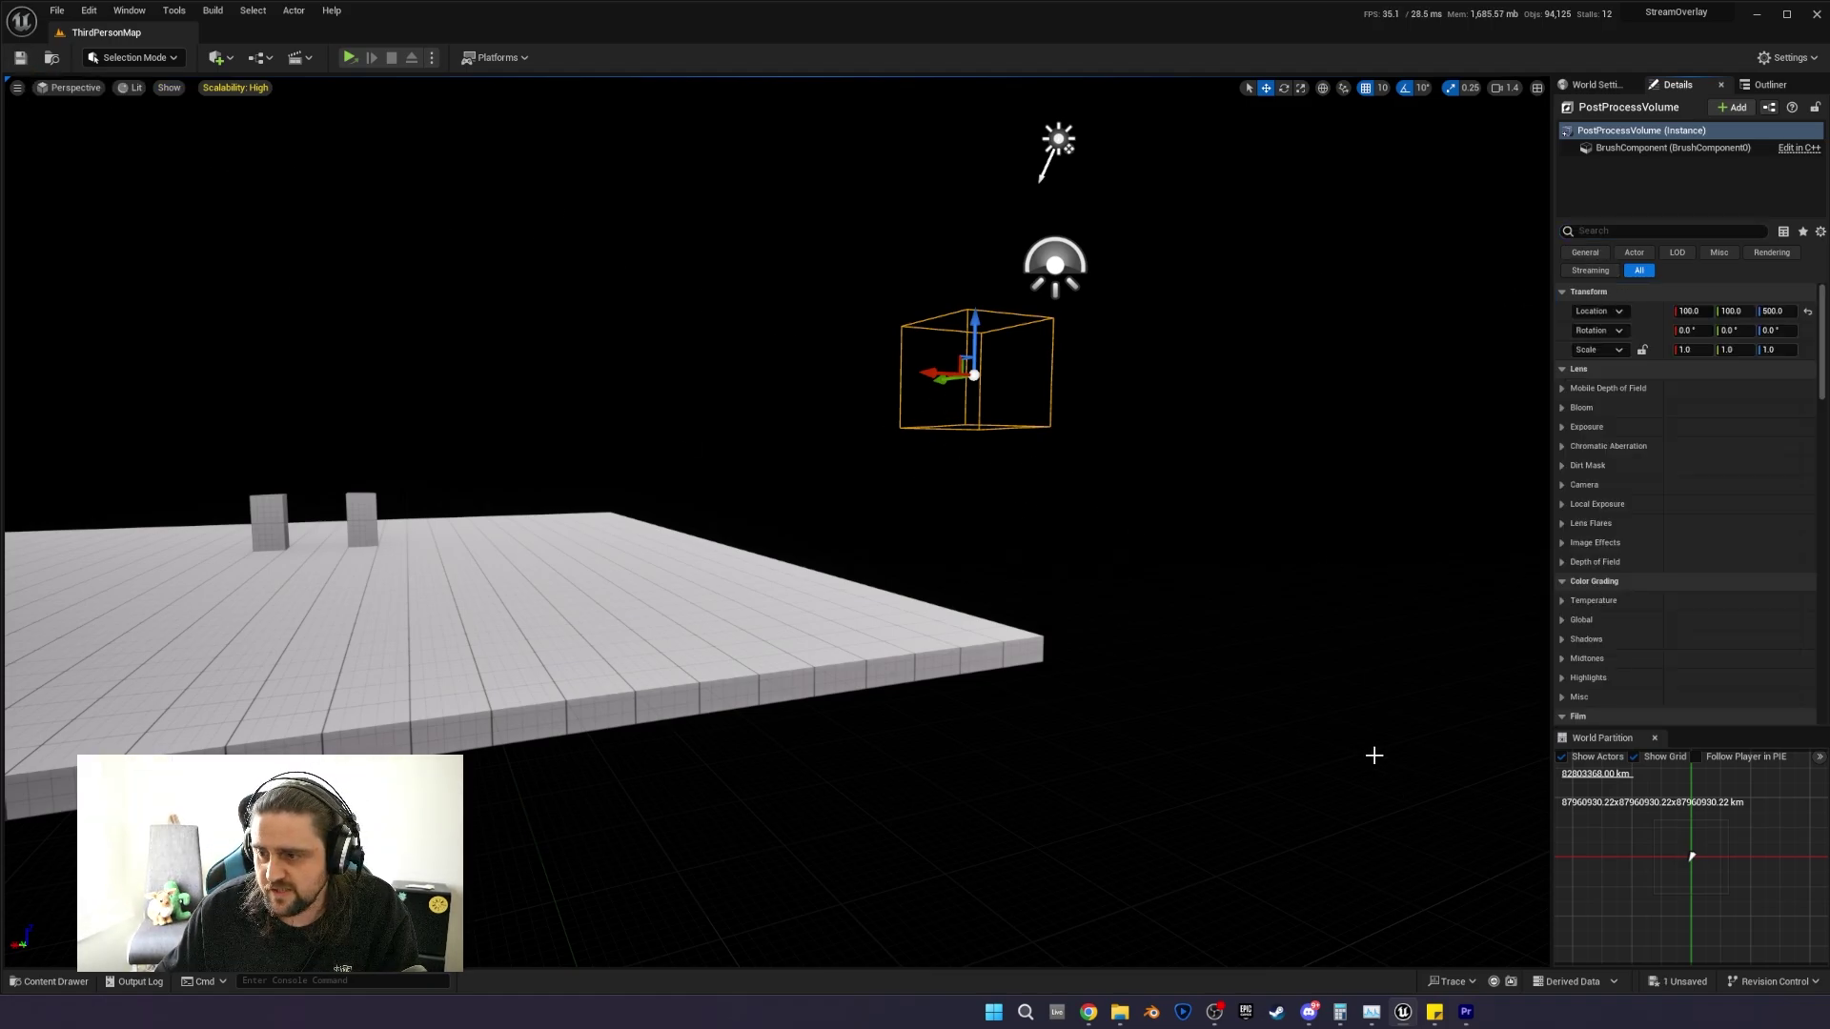
pyautogui.click(1675, 979)
pyautogui.click(1344, 667)
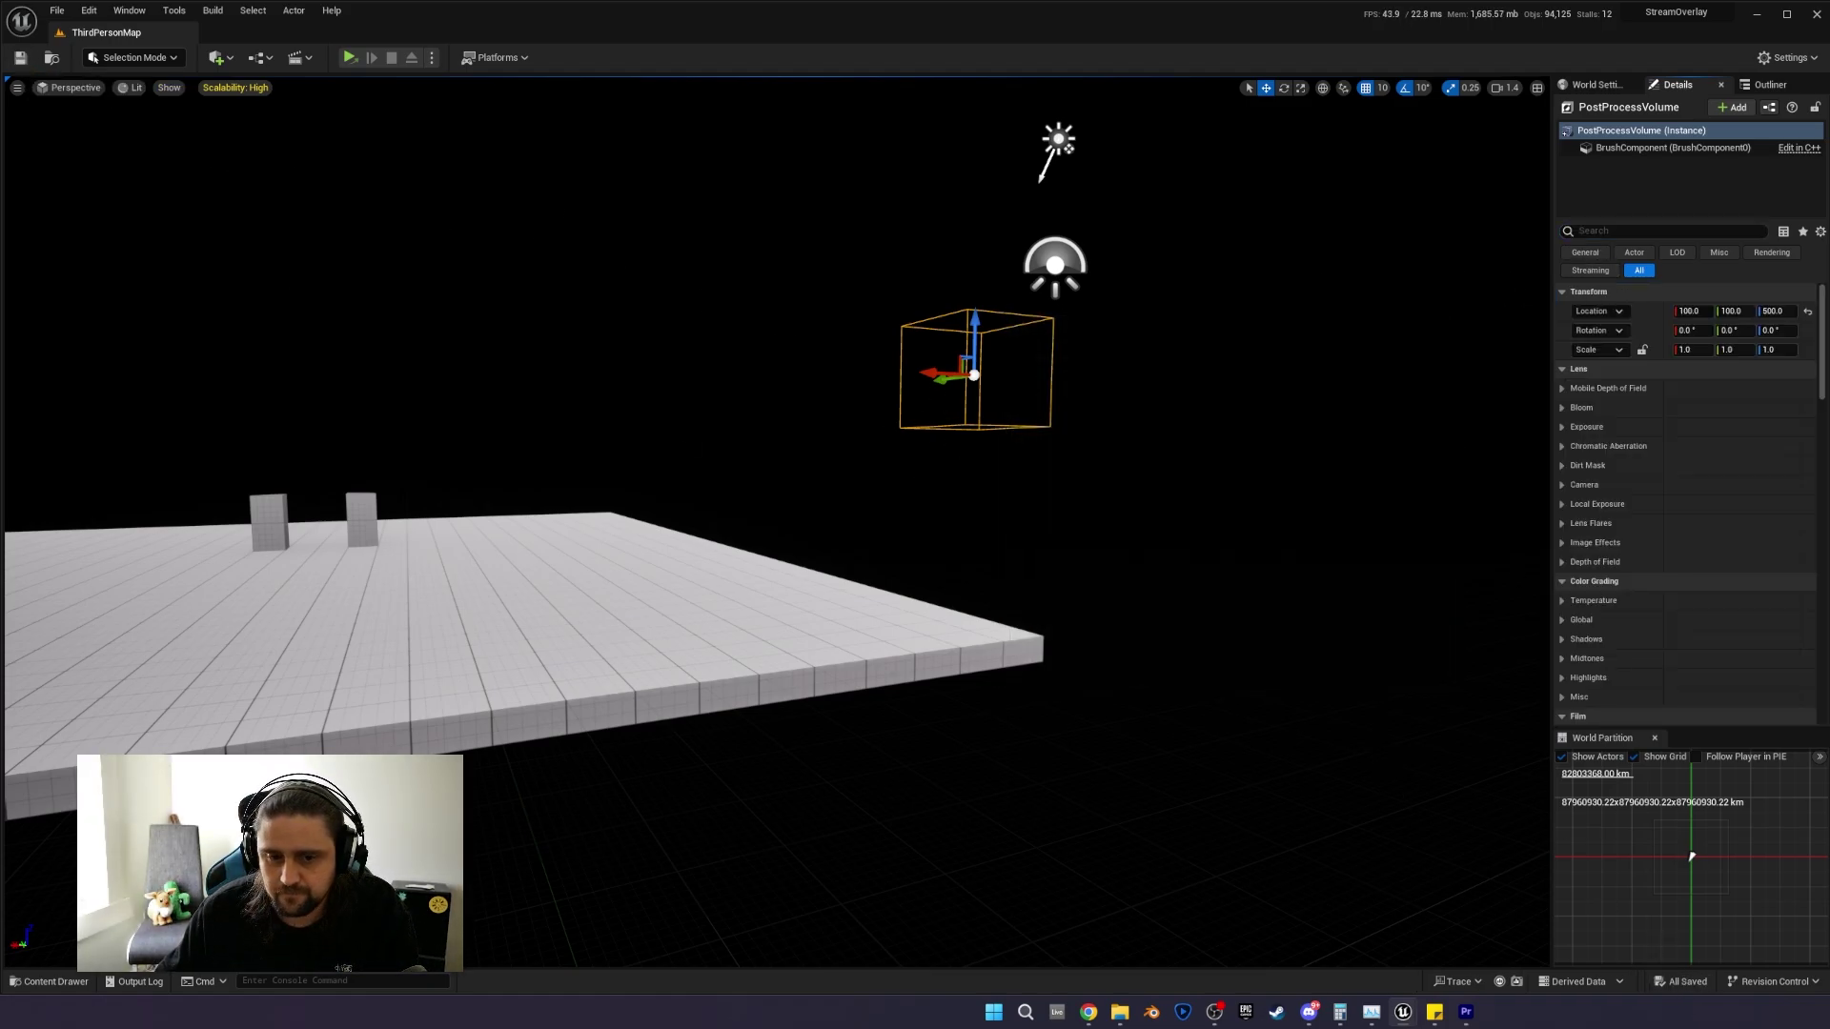
# Set PP_OverlayMaterial_Transparency's Material Domain to Post Process.
pyautogui.click(48, 982)
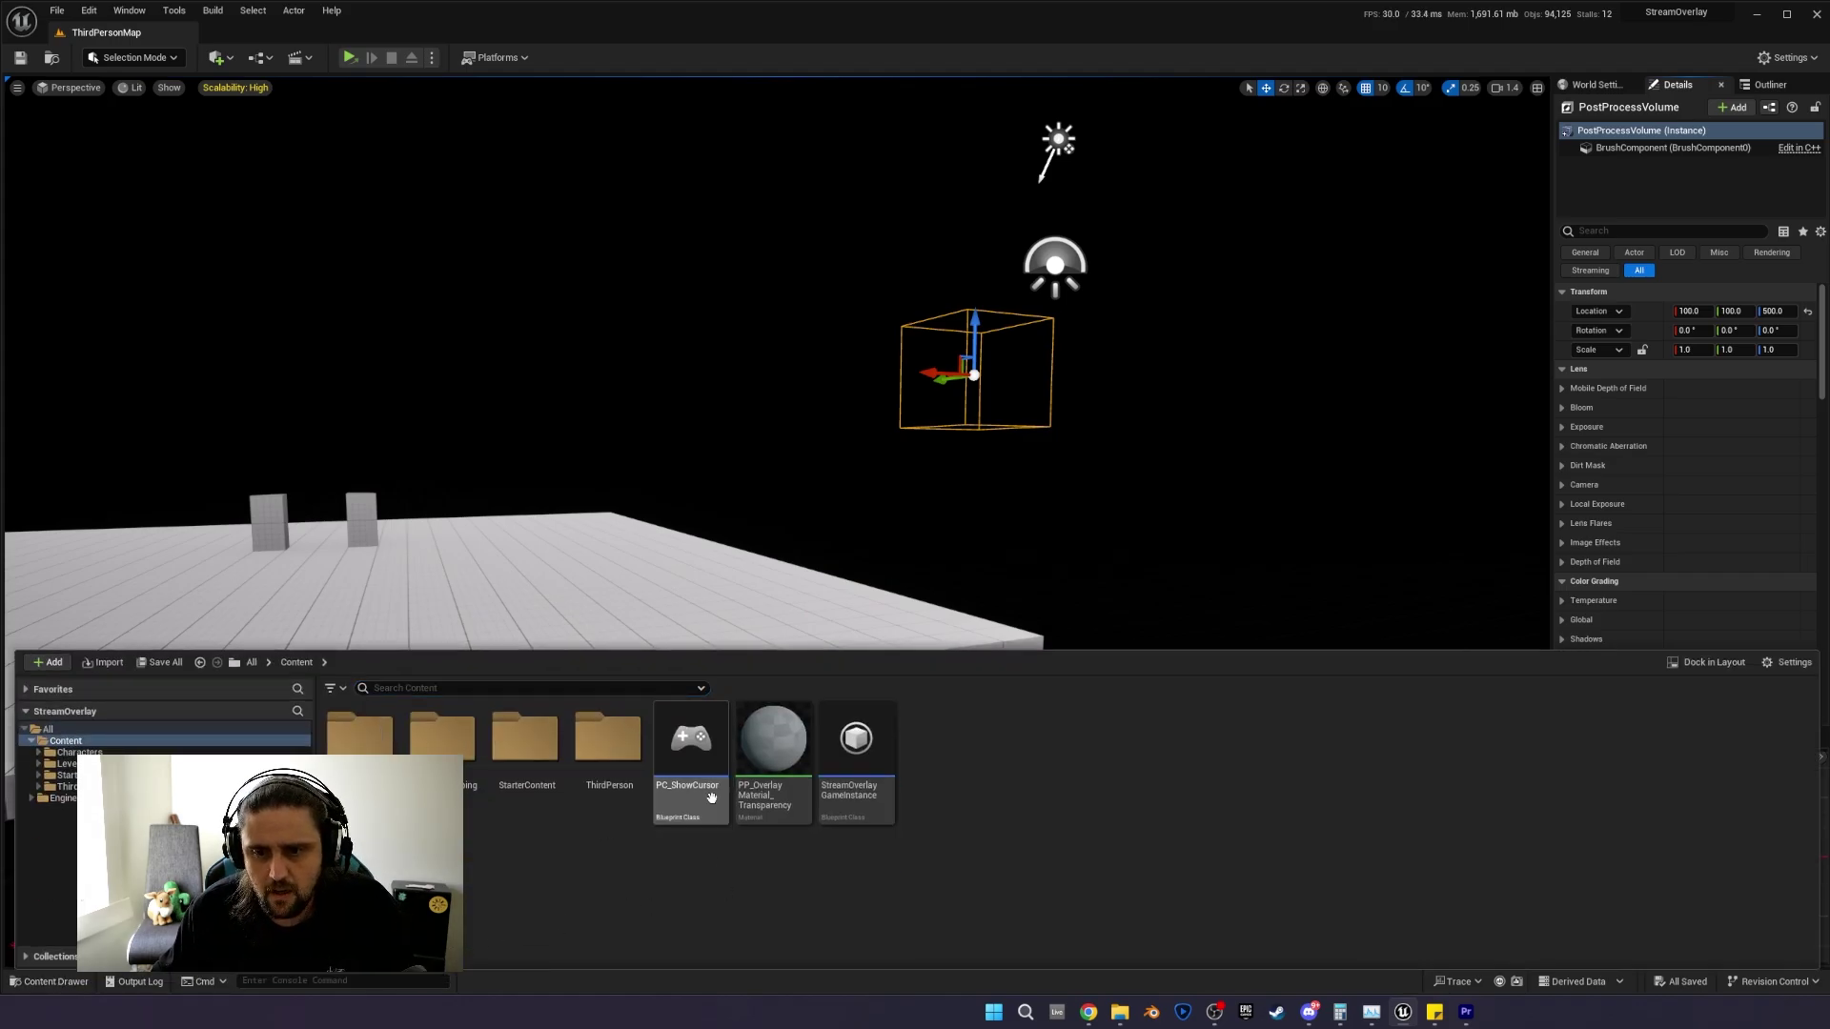
pyautogui.doubleClick(754, 760)
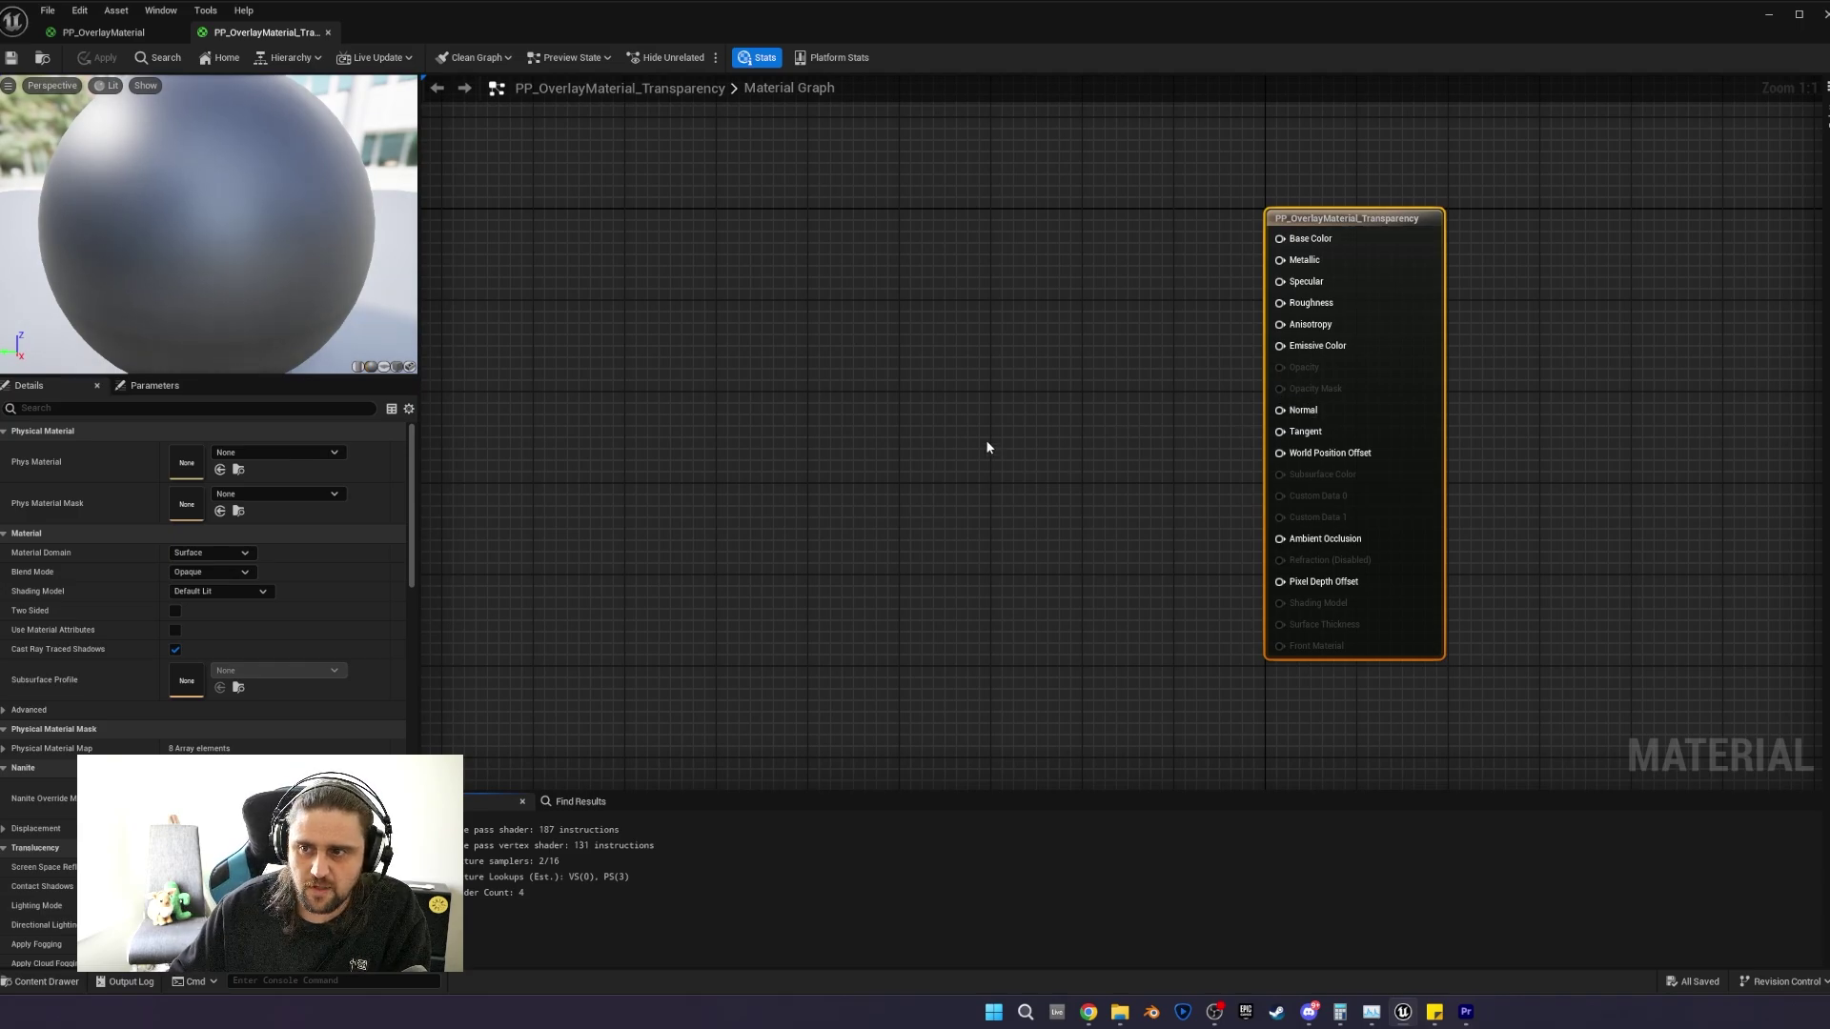
pyautogui.click(1053, 420)
pyautogui.click(1417, 327)
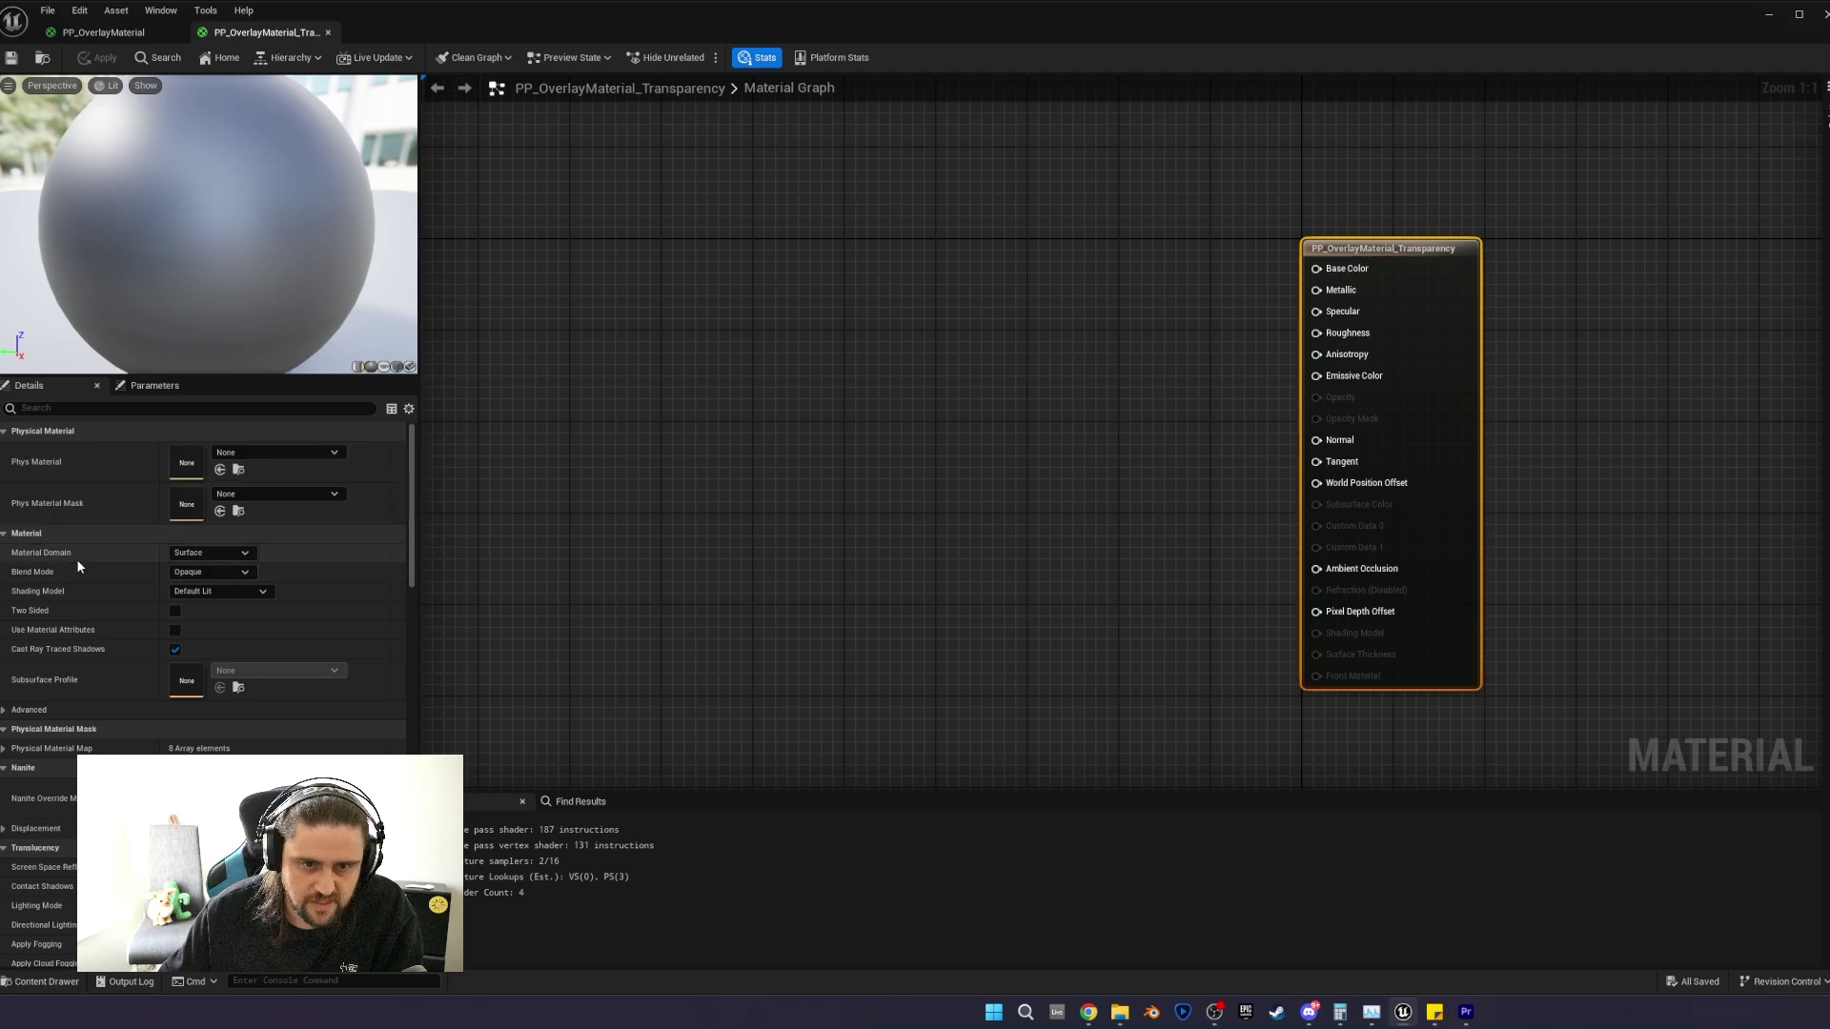
pyautogui.click(212, 553)
pyautogui.click(195, 621)
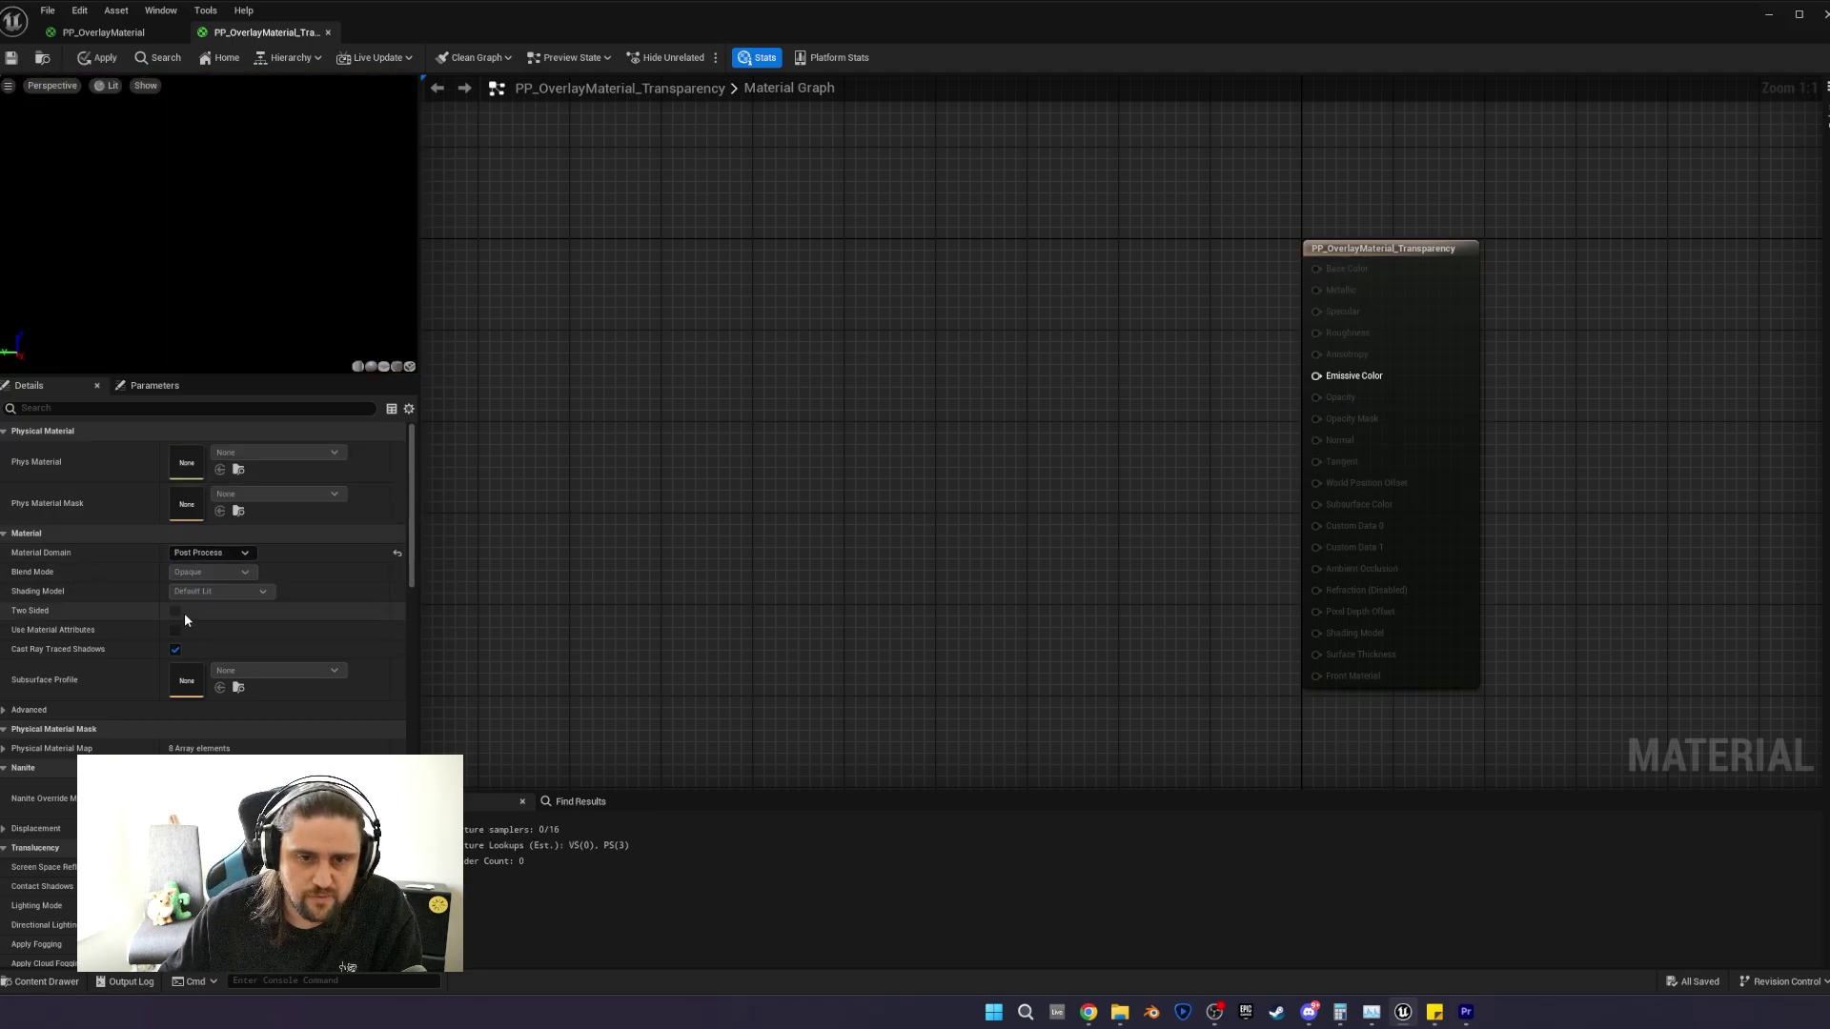
# Set Blendable Location to Before Tonemapping, enable Output Alpha, and apply the changes.
pyautogui.scroll(-15, 171, 580)
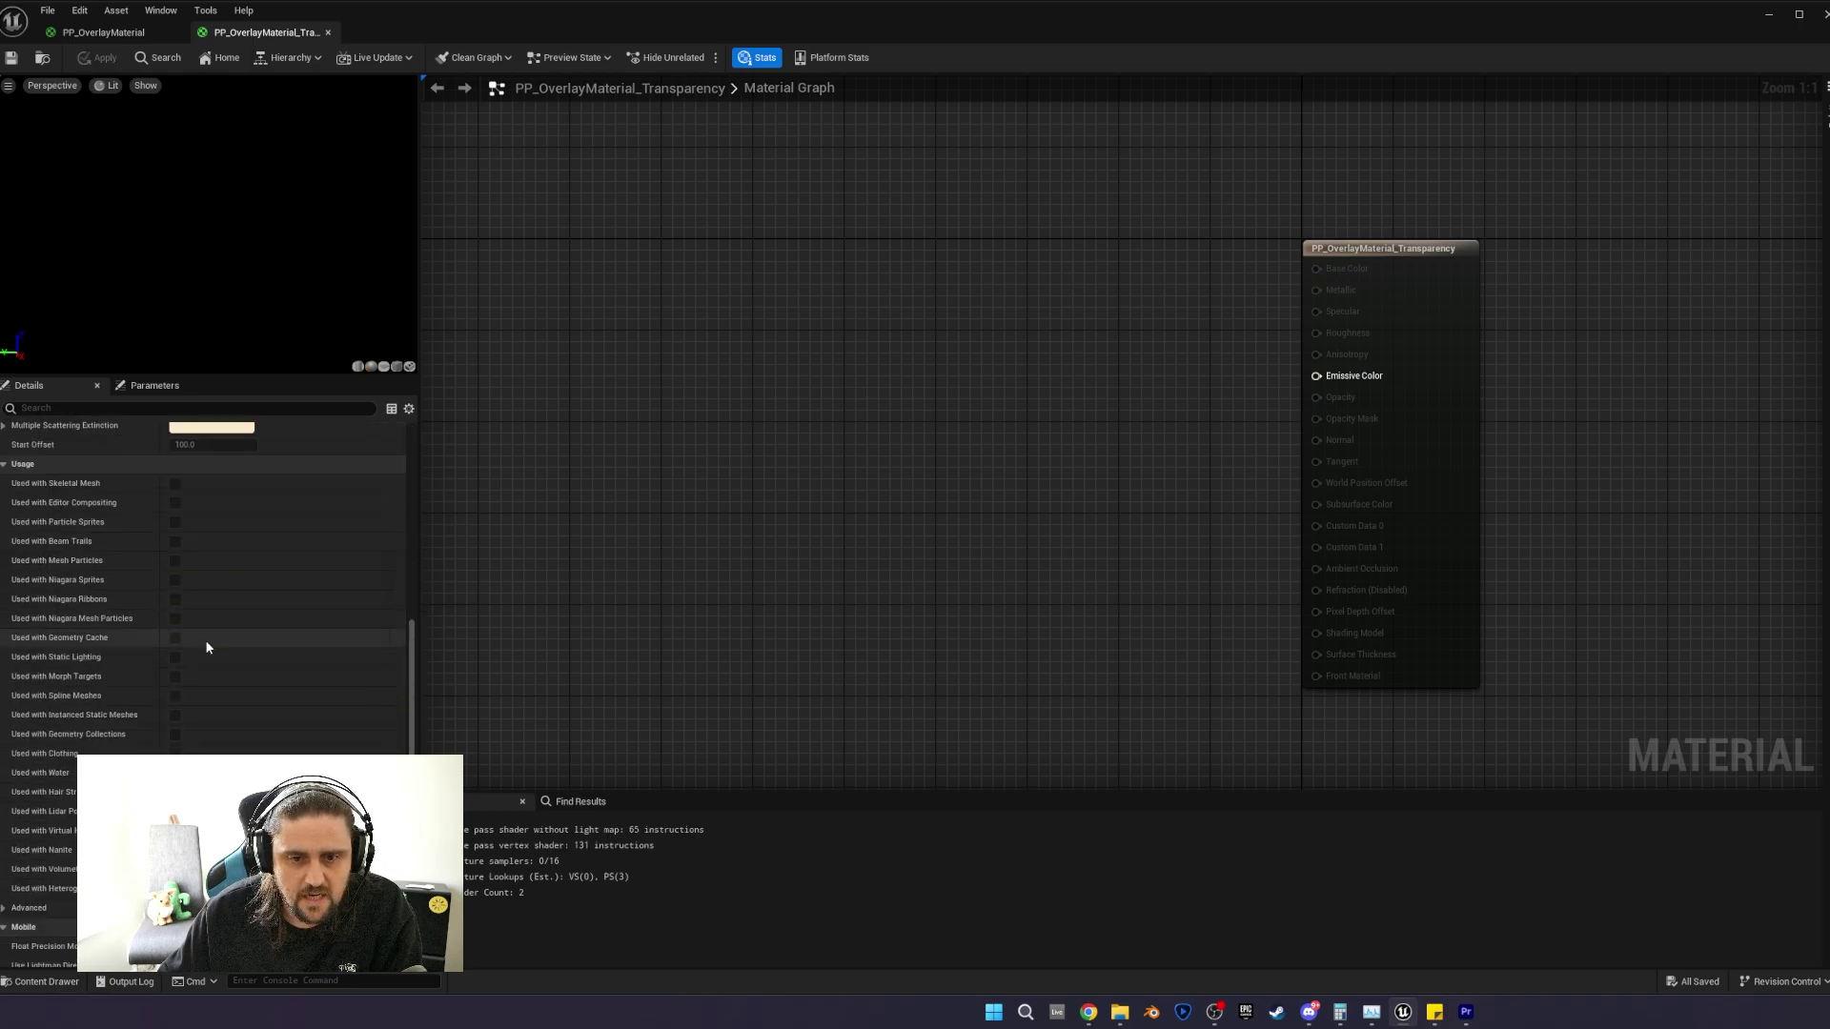
pyautogui.scroll(-5, 202, 647)
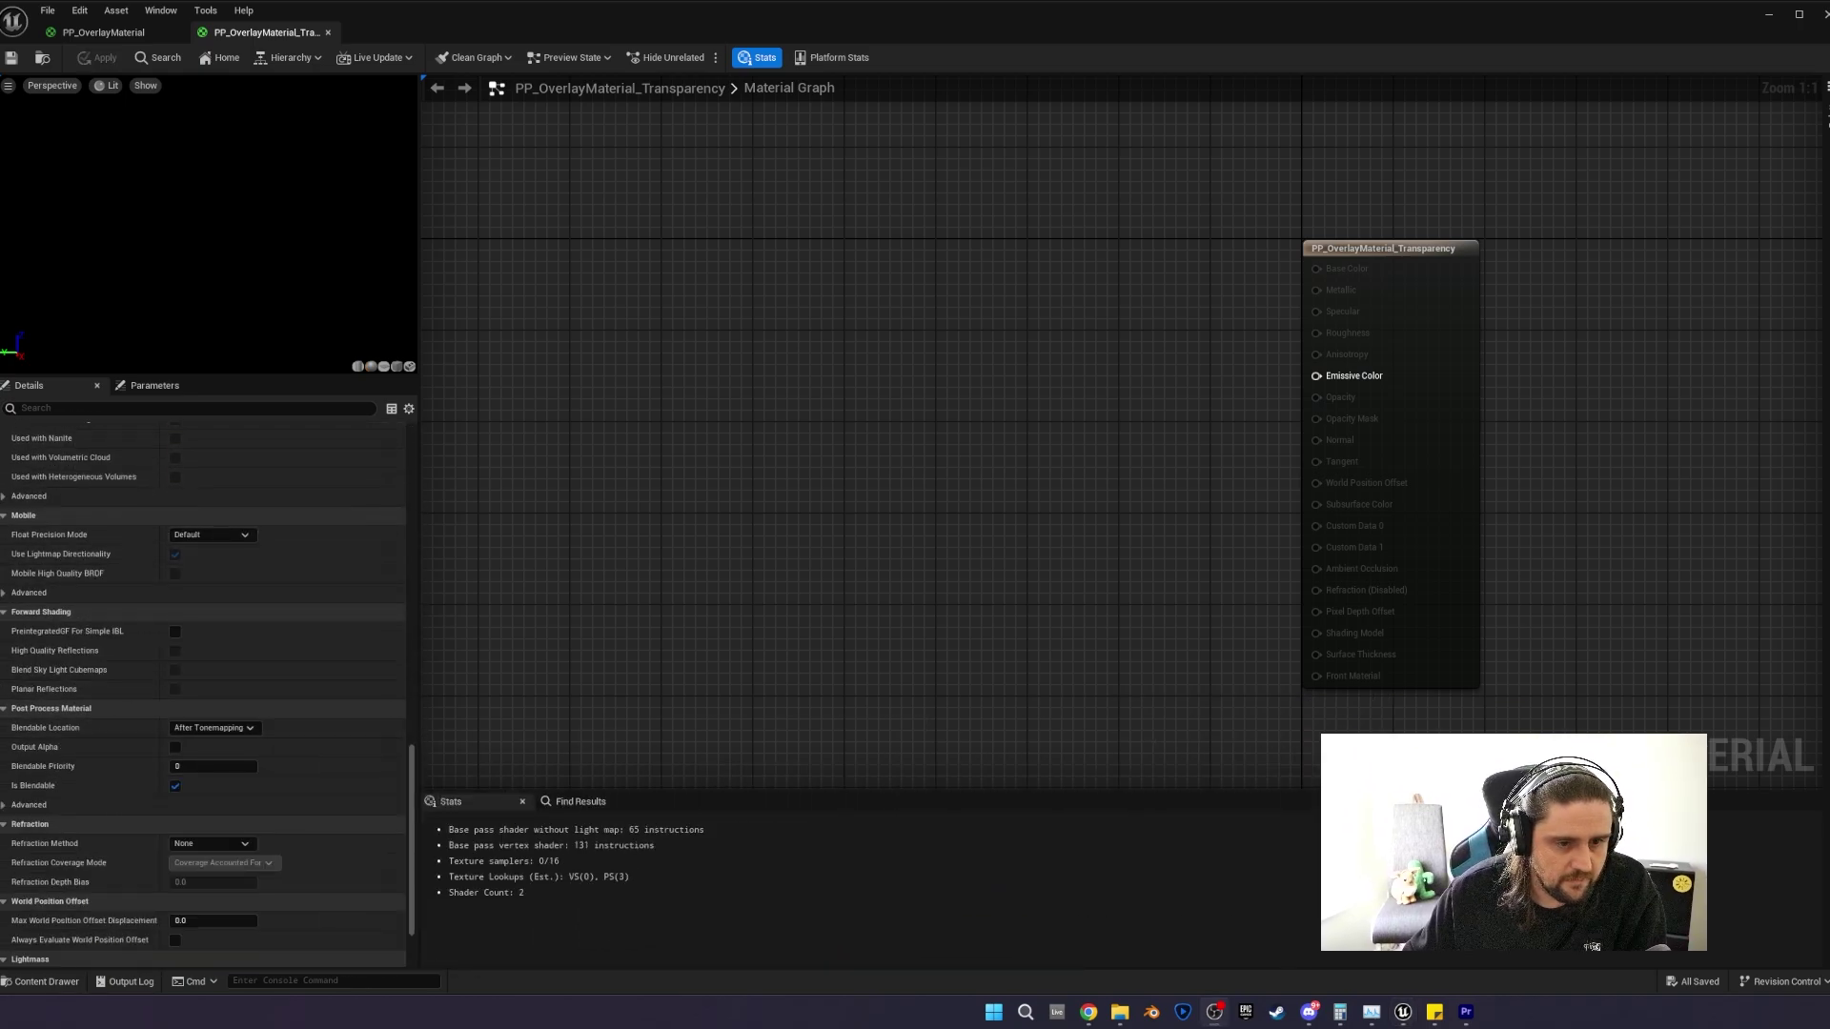
pyautogui.scroll(-3, 120, 641)
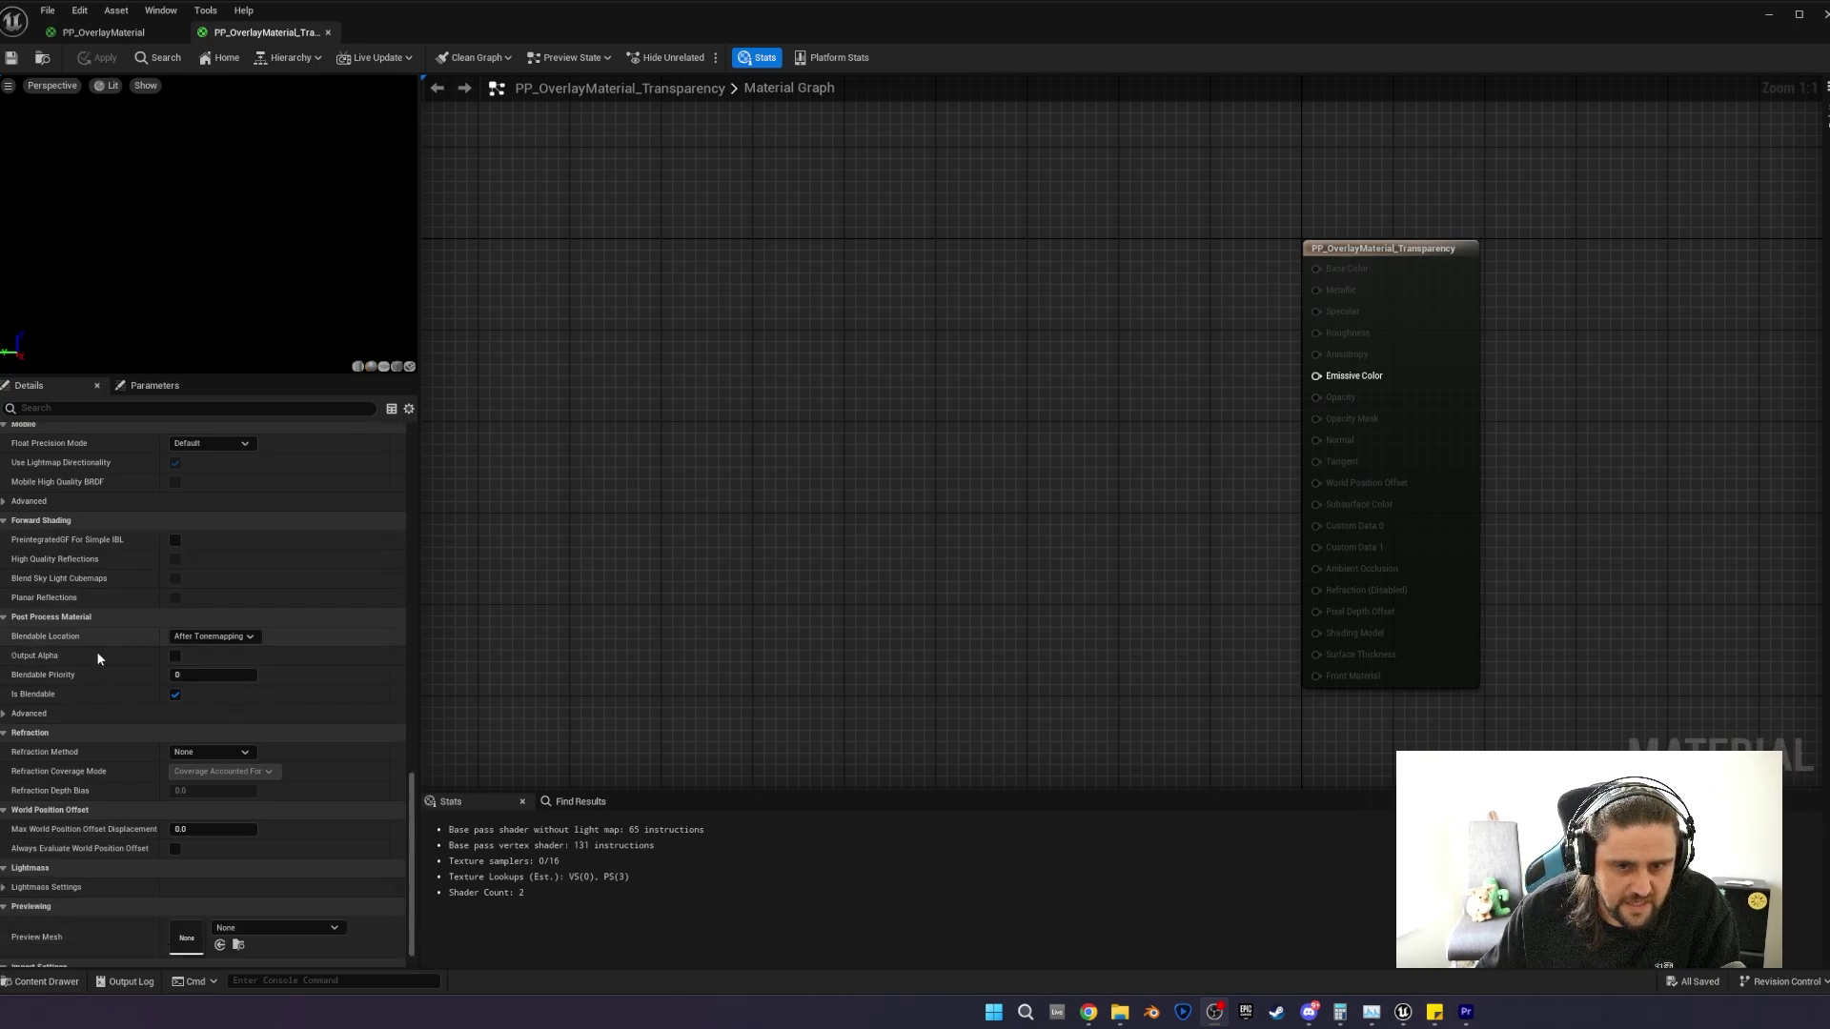
pyautogui.click(219, 637)
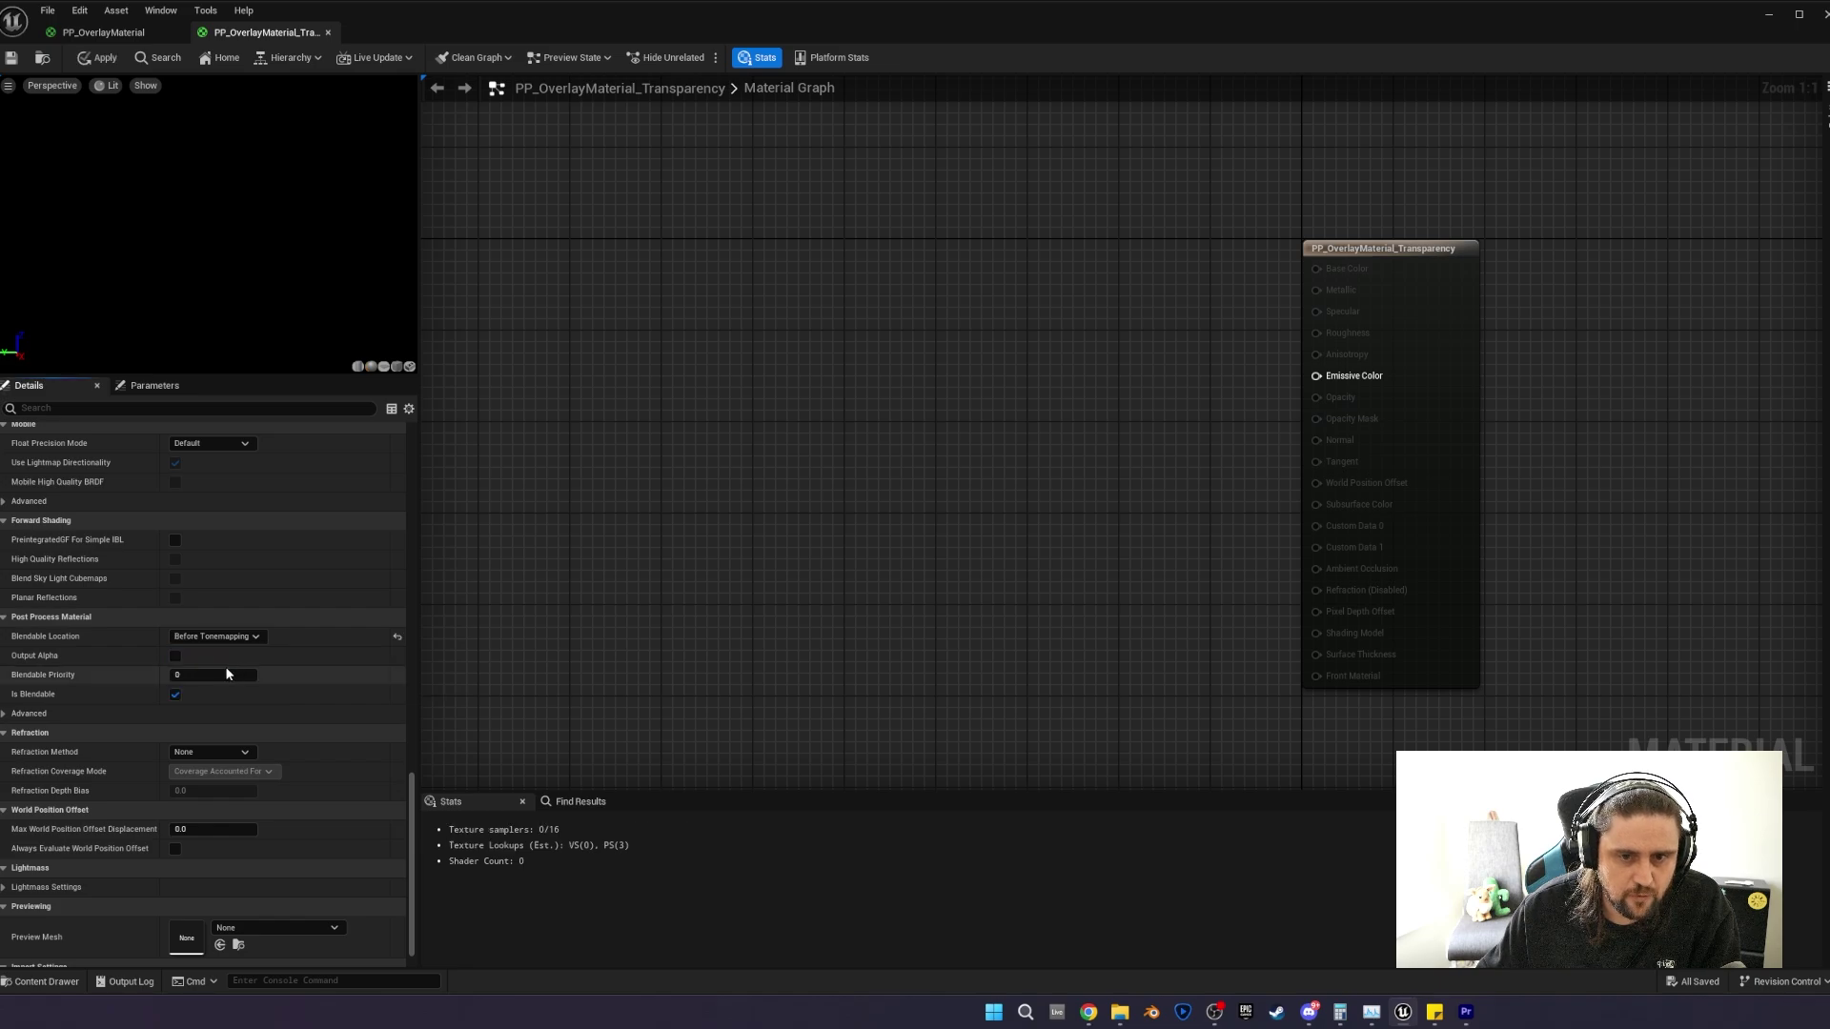
pyautogui.click(225, 665)
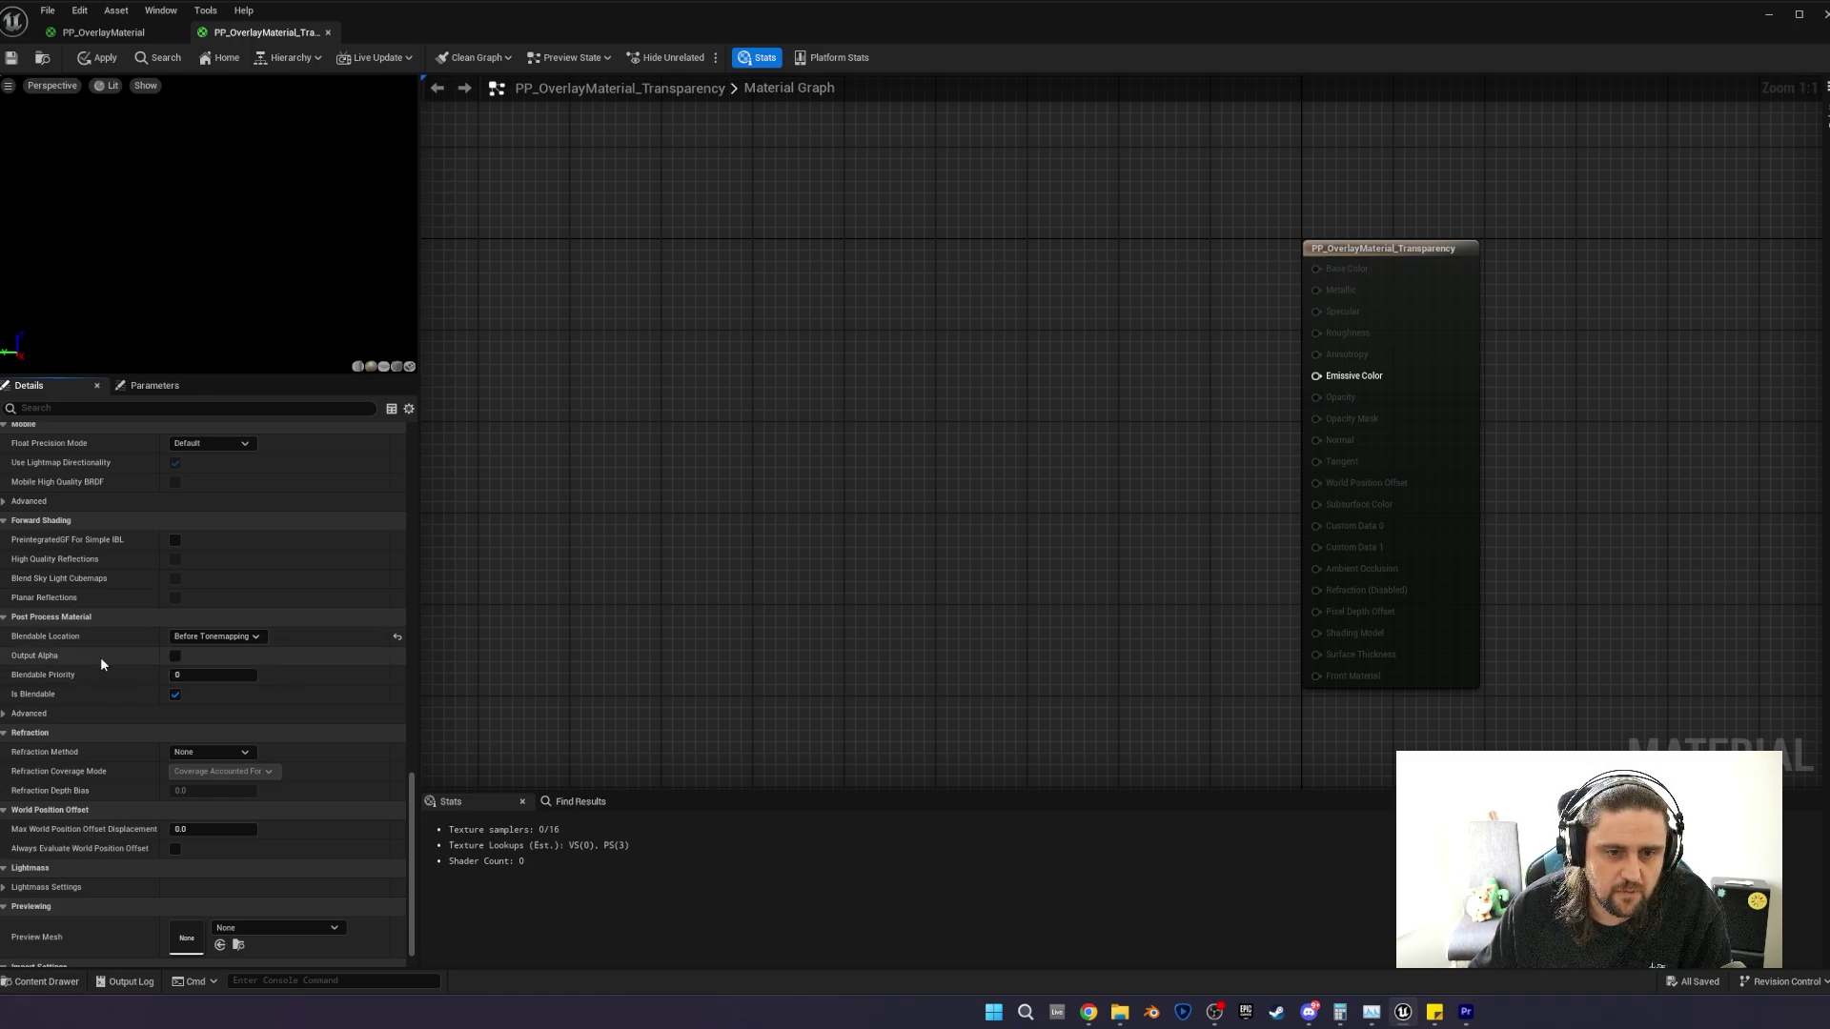
pyautogui.click(175, 657)
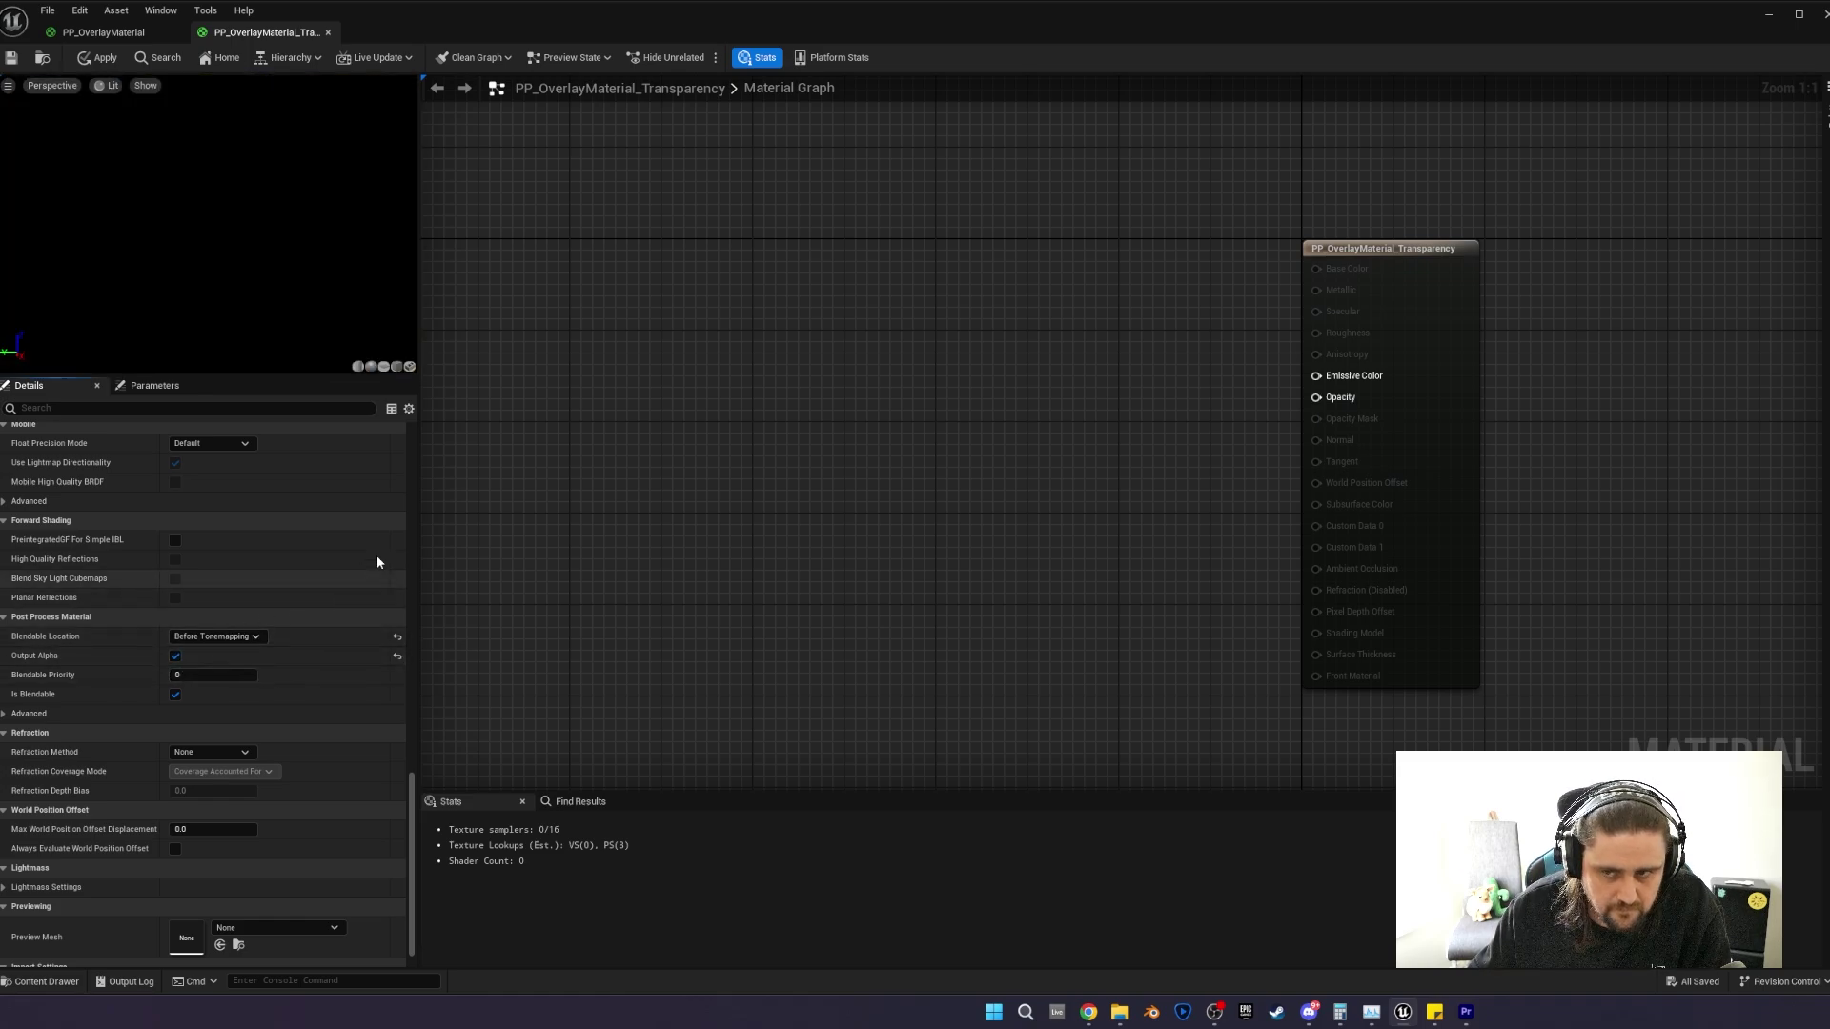
pyautogui.click(97, 60)
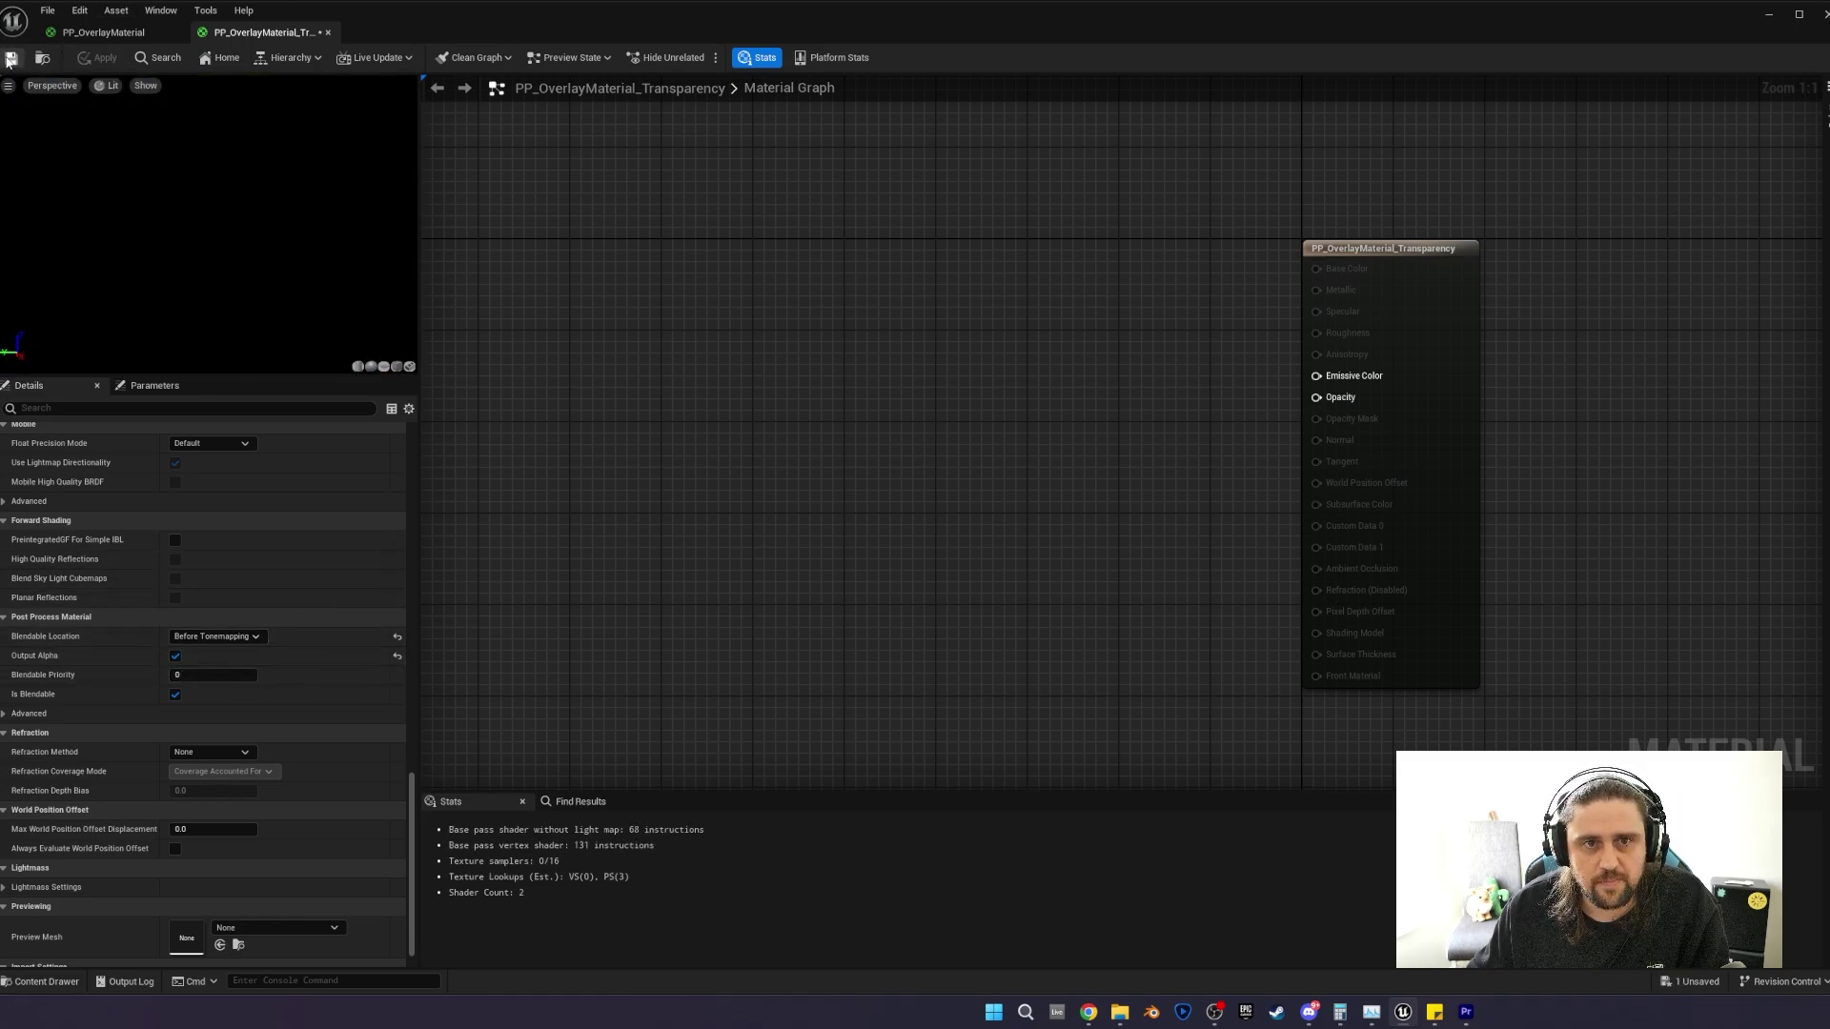
pyautogui.moveTo(1401, 342); pyautogui.dragTo(1460, 347, button='right')
pyautogui.click(1460, 347)
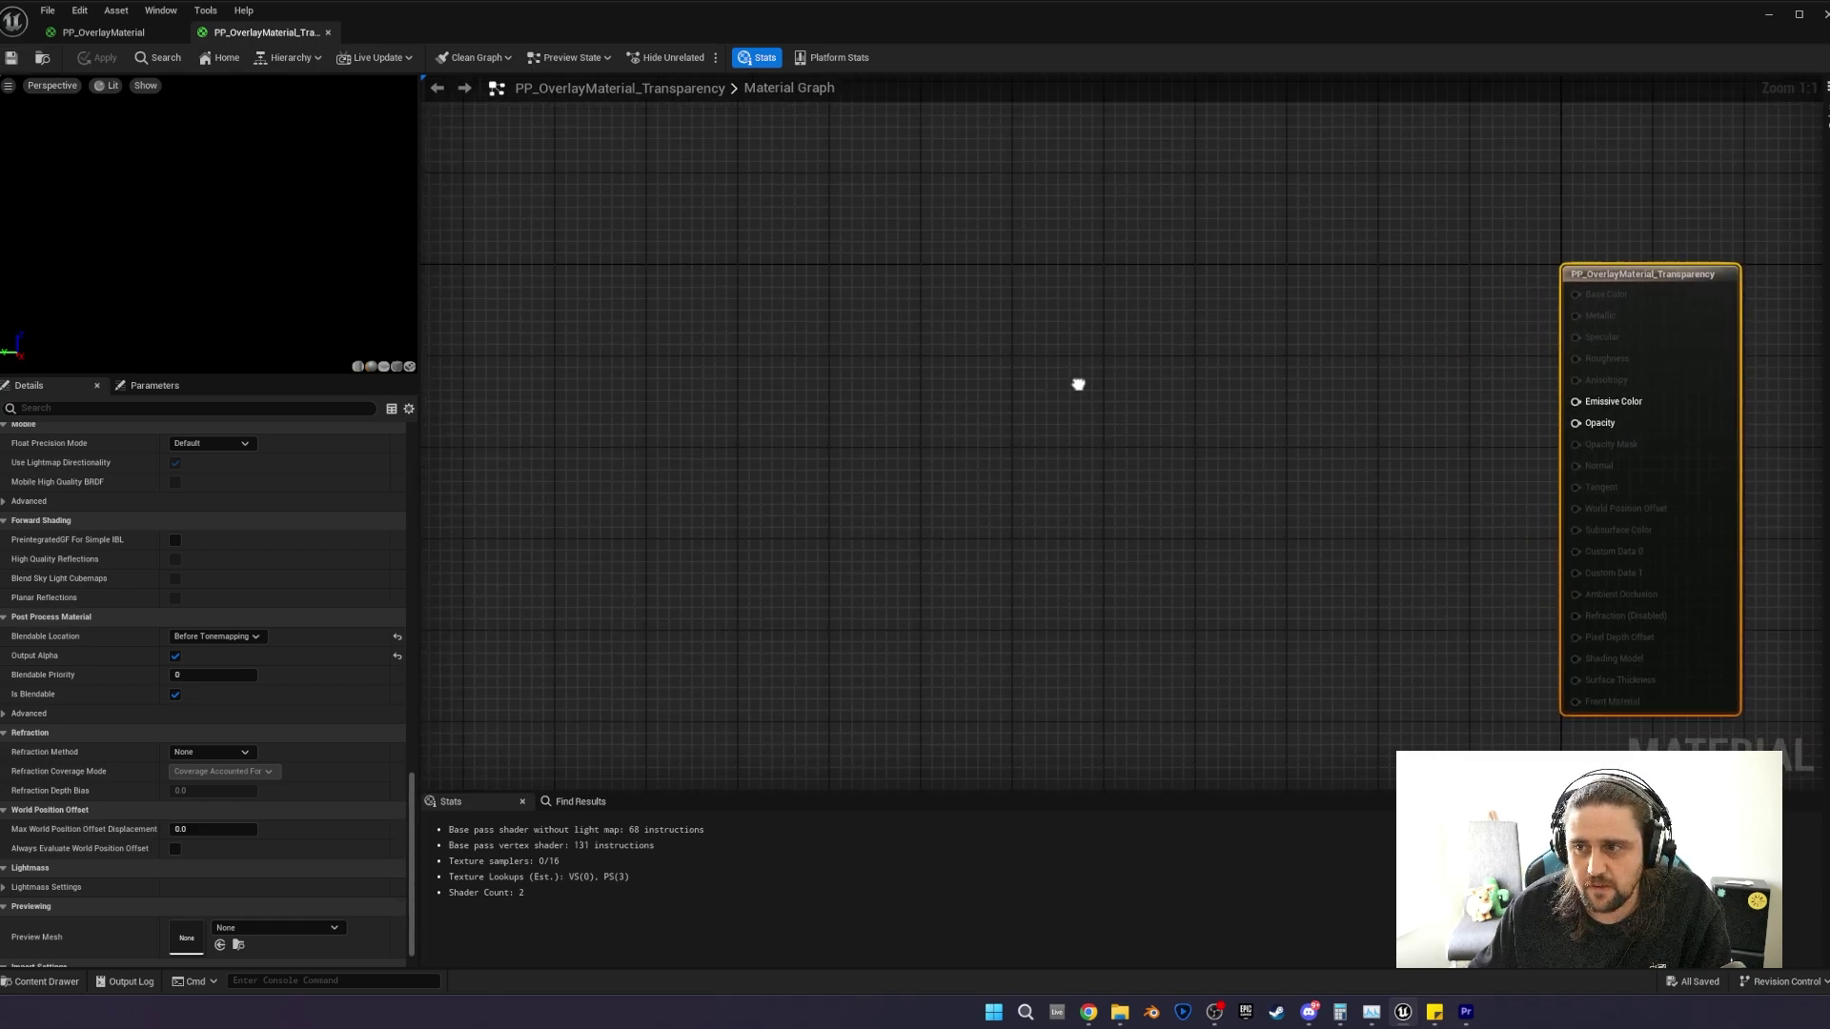
# Add a SceneTexture node and set its Scene Texture Id to SceneDepth.
pyautogui.rightClick(763, 415)
pyautogui.write('Sc')
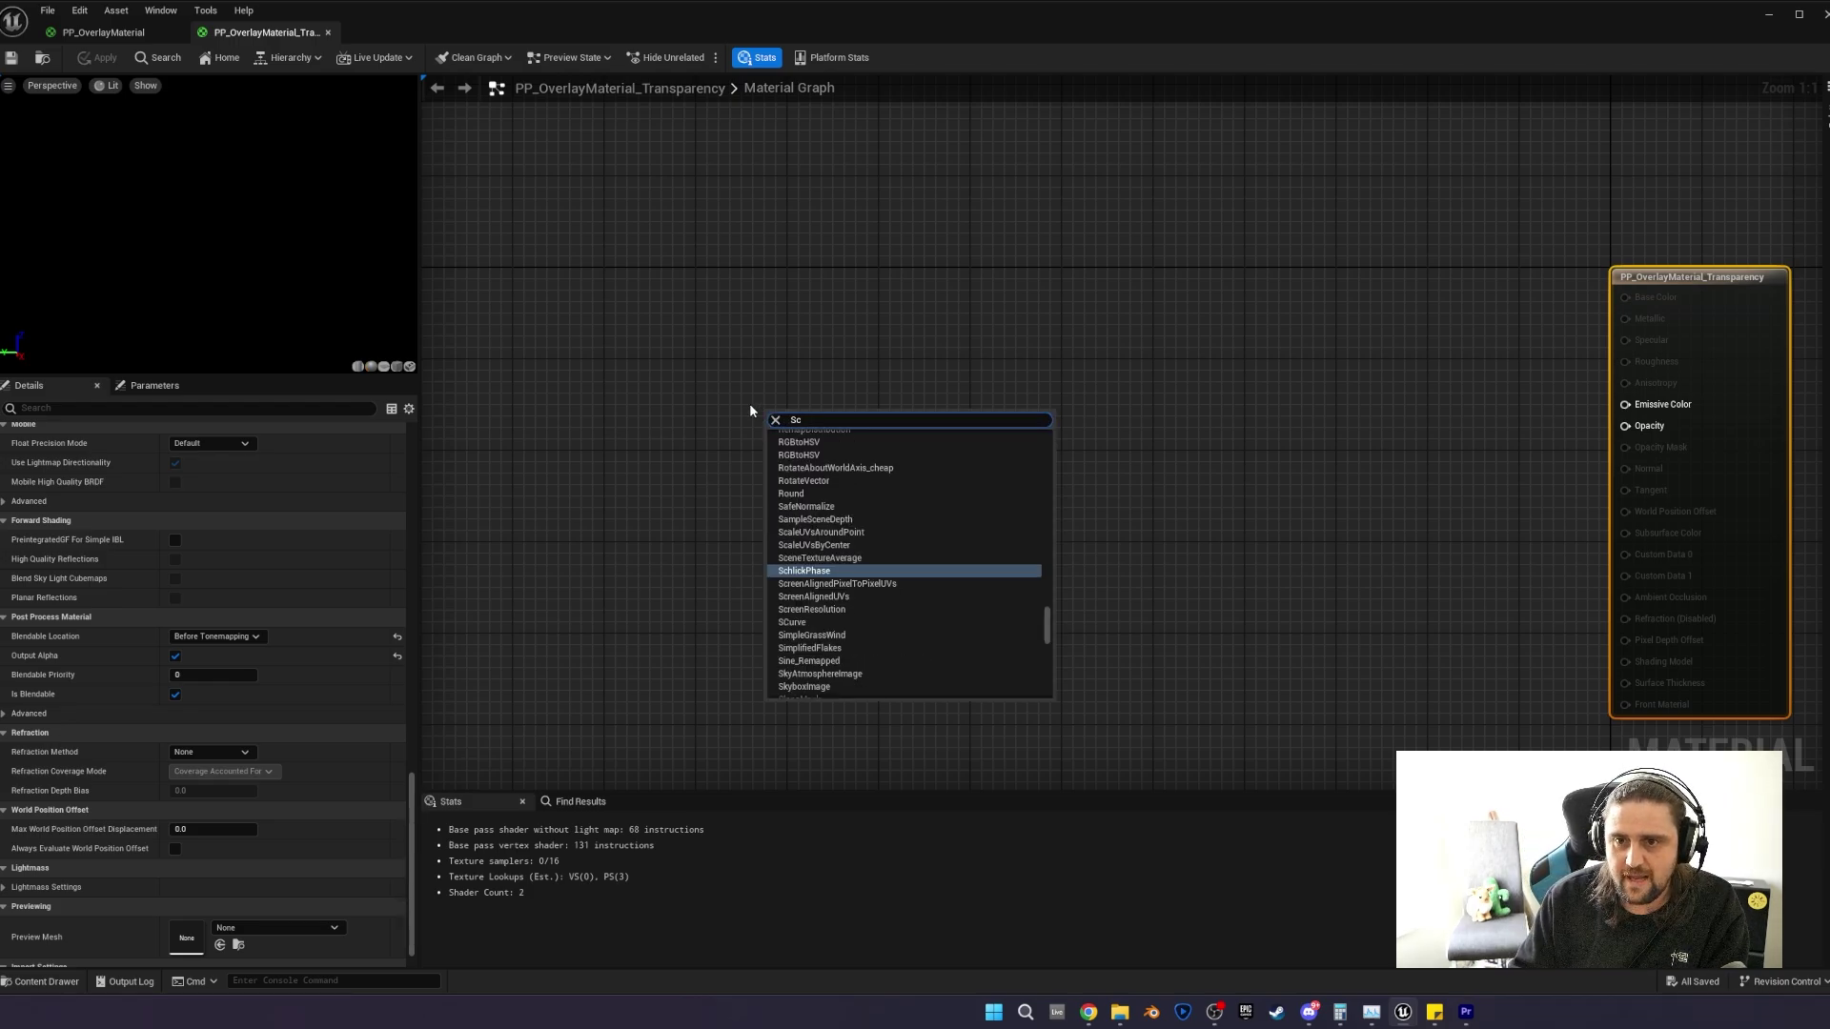
pyautogui.write('eneColor')
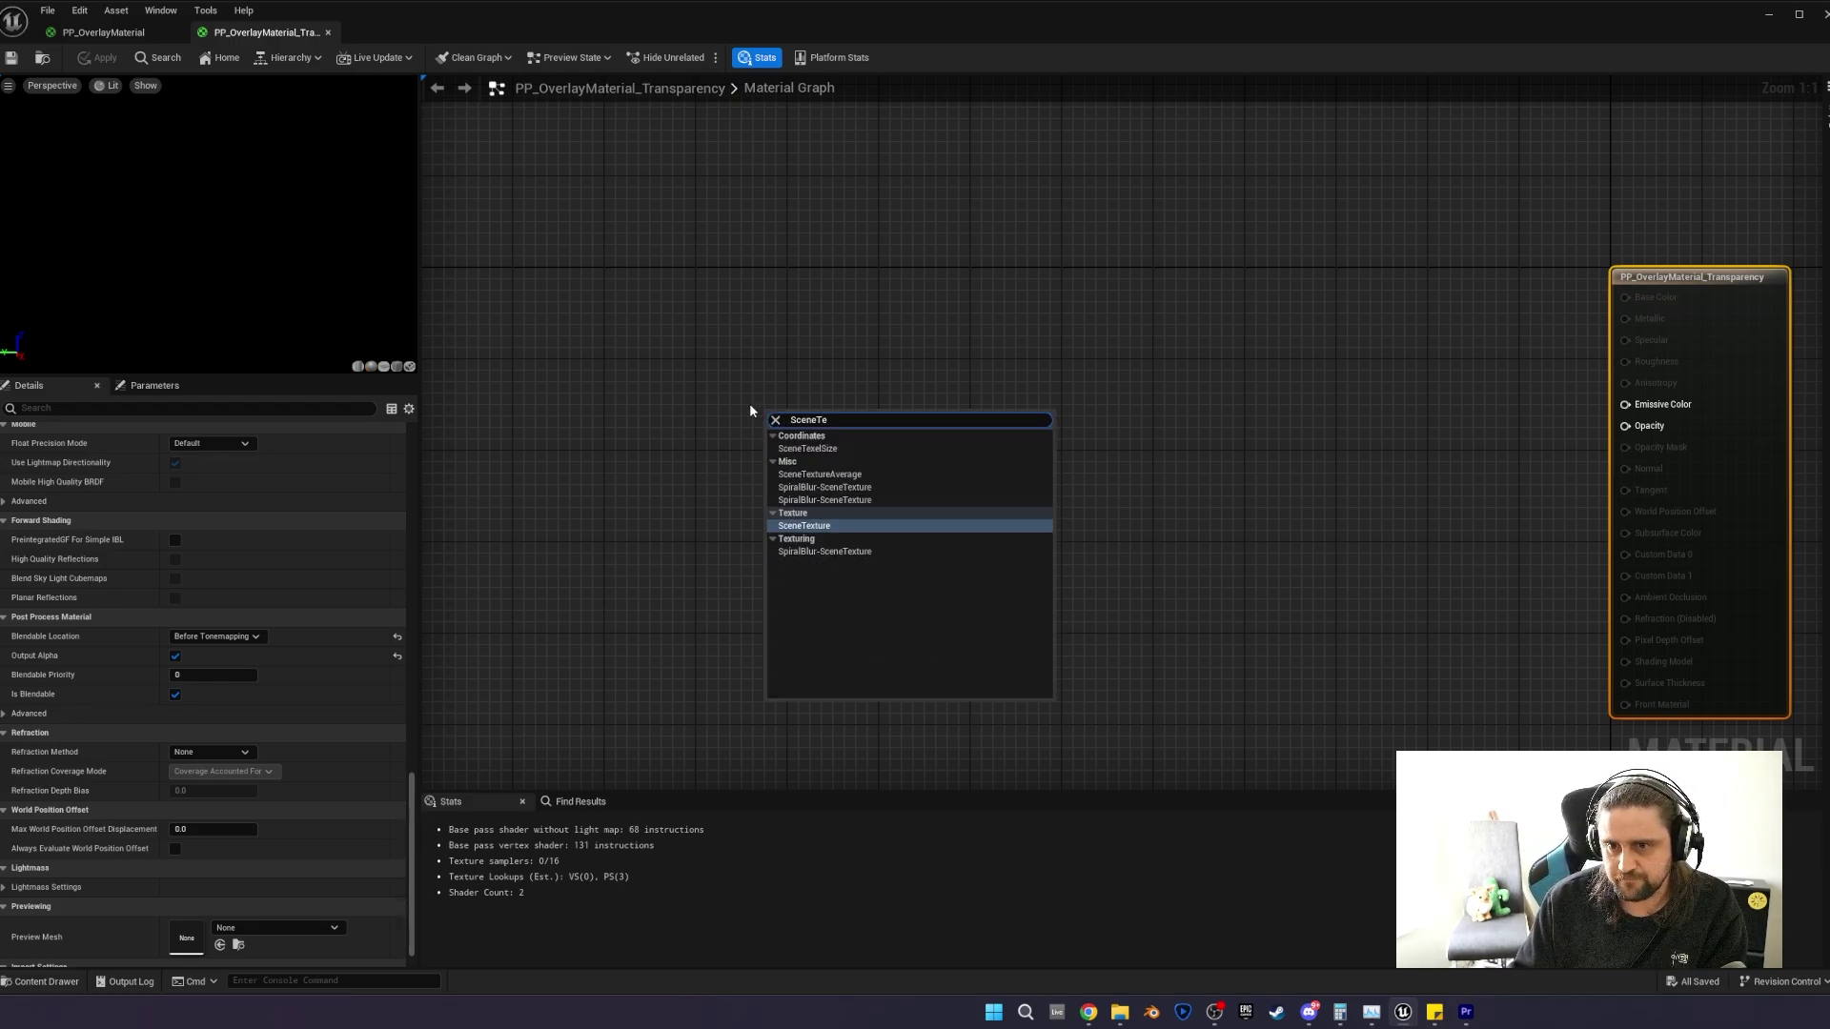
pyautogui.press('Return')
pyautogui.click(836, 512)
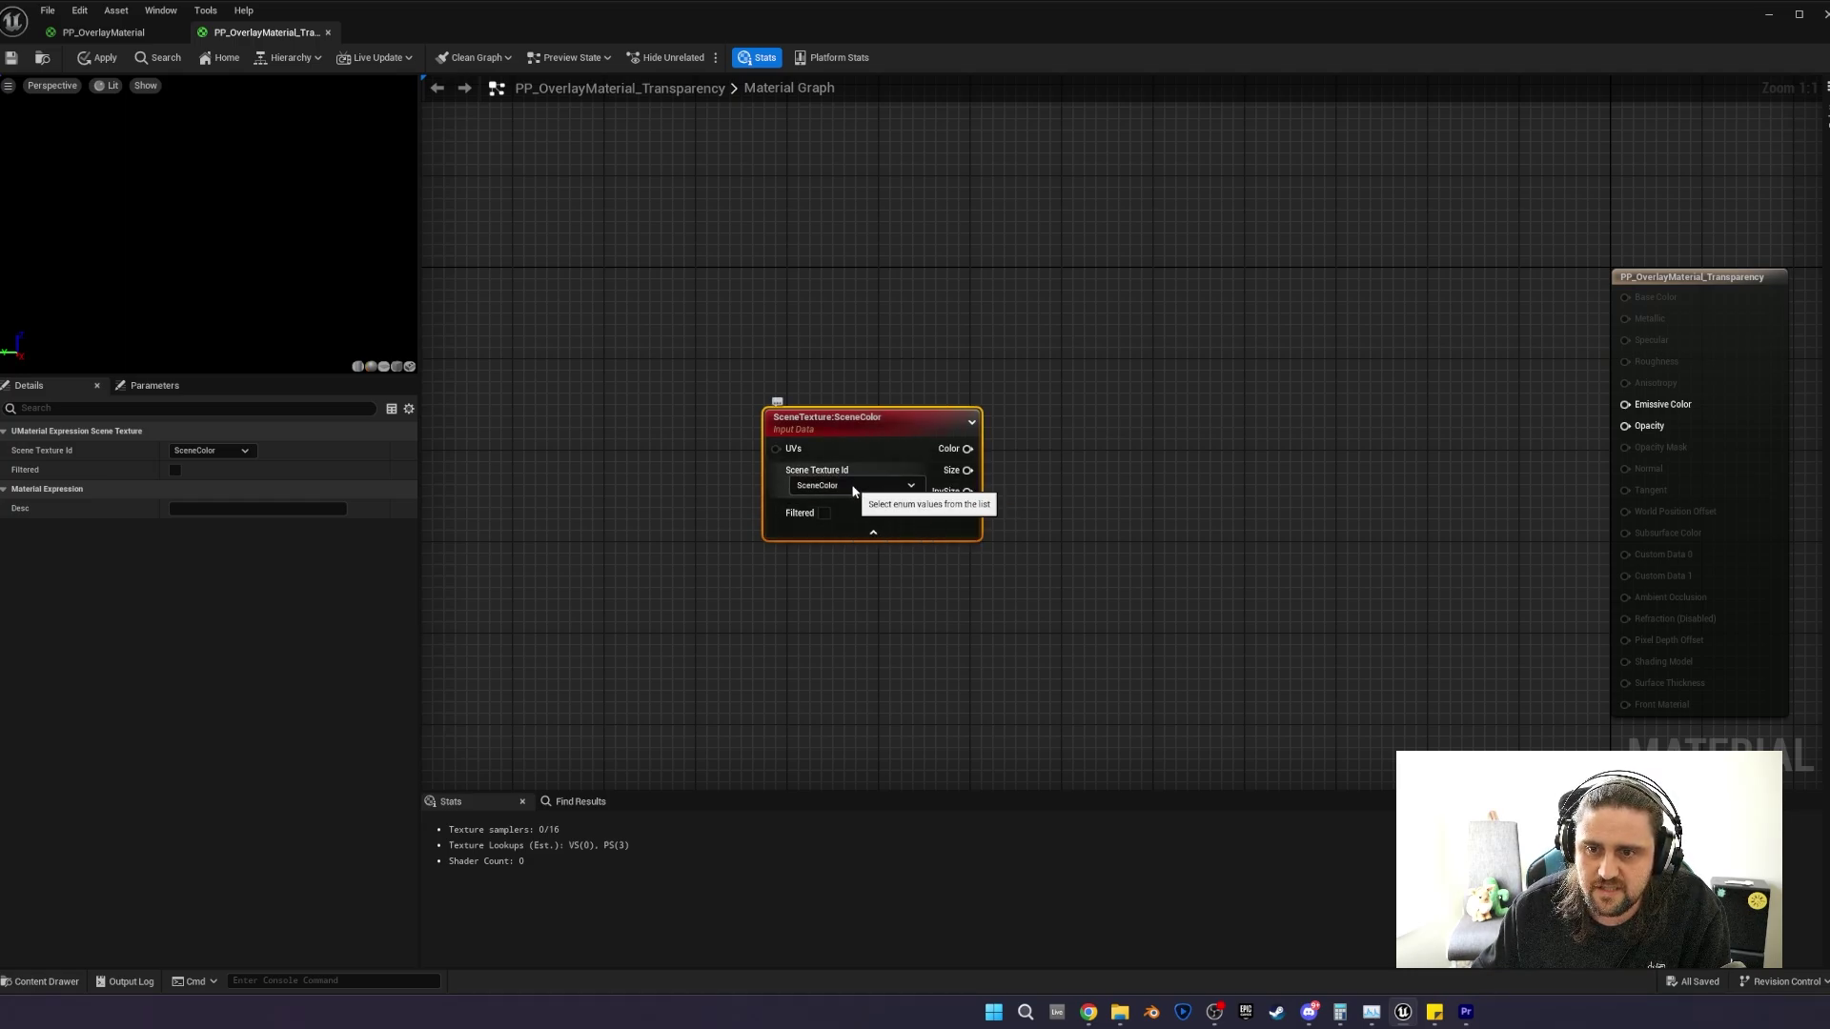
pyautogui.click(854, 487)
pyautogui.click(810, 509)
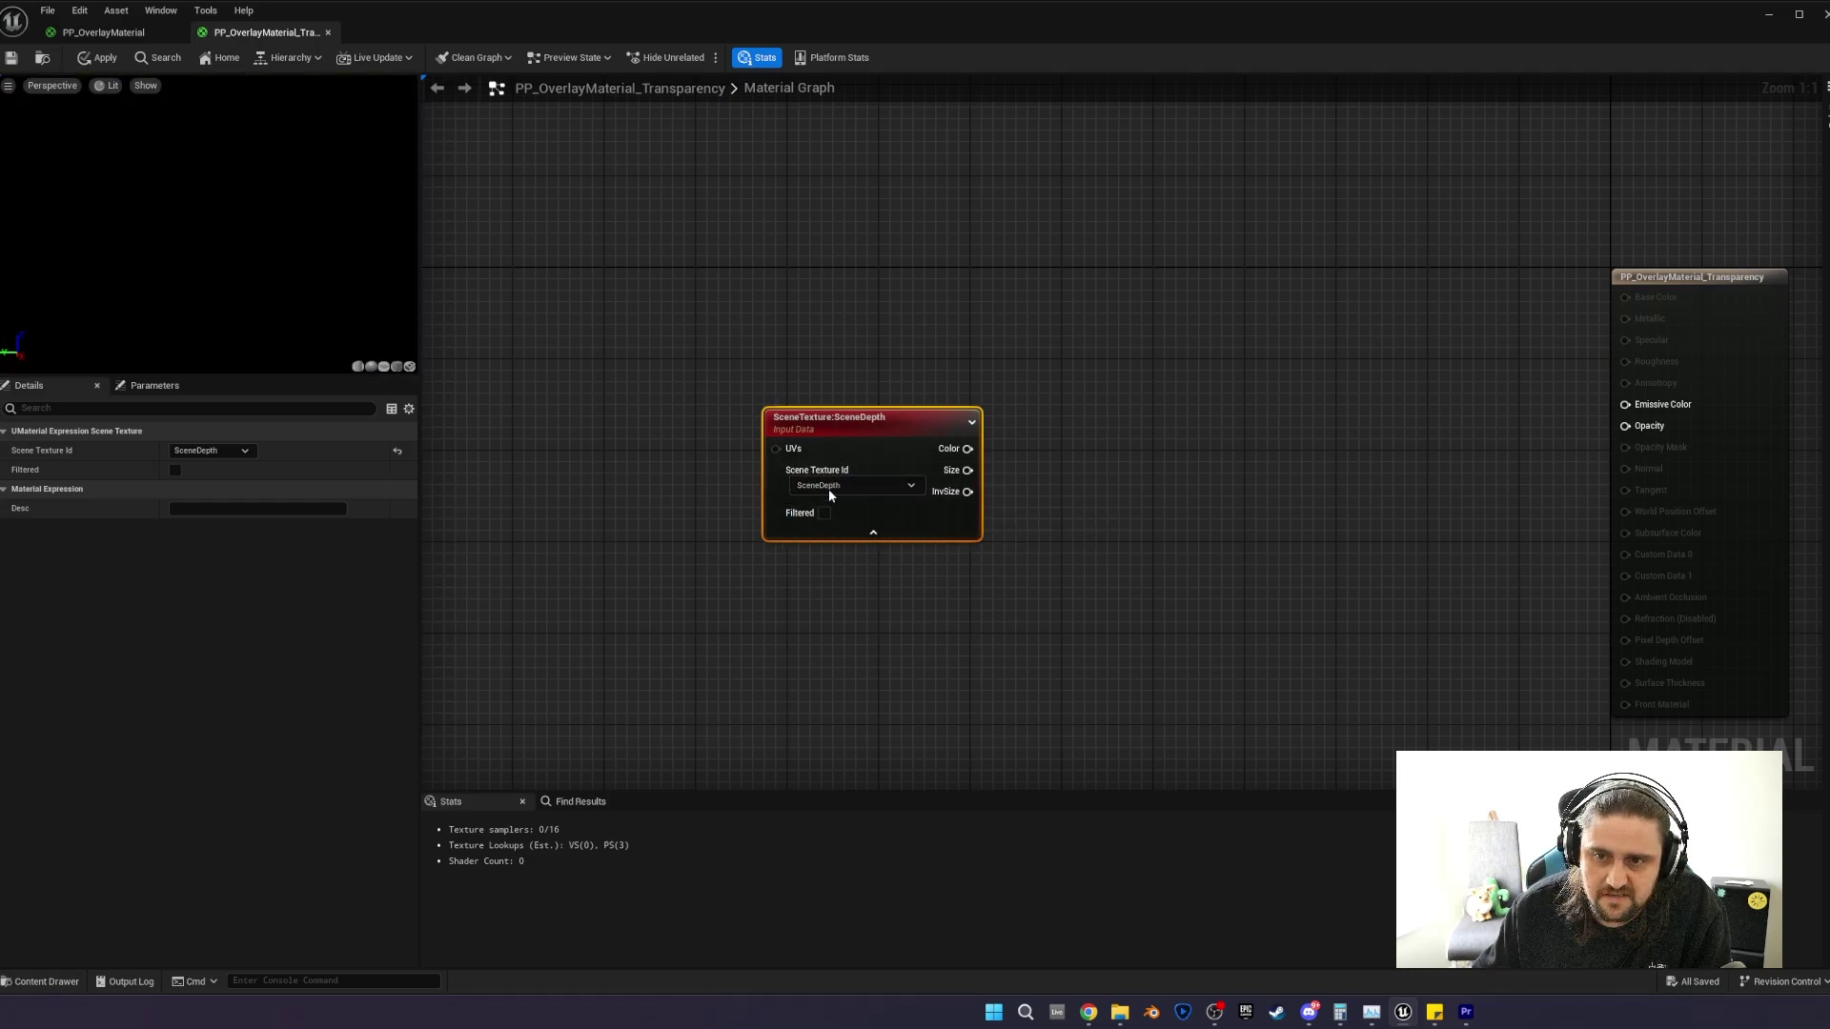
pyautogui.moveTo(866, 422); pyautogui.dragTo(614, 373)
# Duplicate it below the original and set the copy to CustomDepth.
pyautogui.hotkey('ctrl', 'd')
pyautogui.moveTo(965, 489); pyautogui.dragTo(620, 583)
pyautogui.click(620, 583)
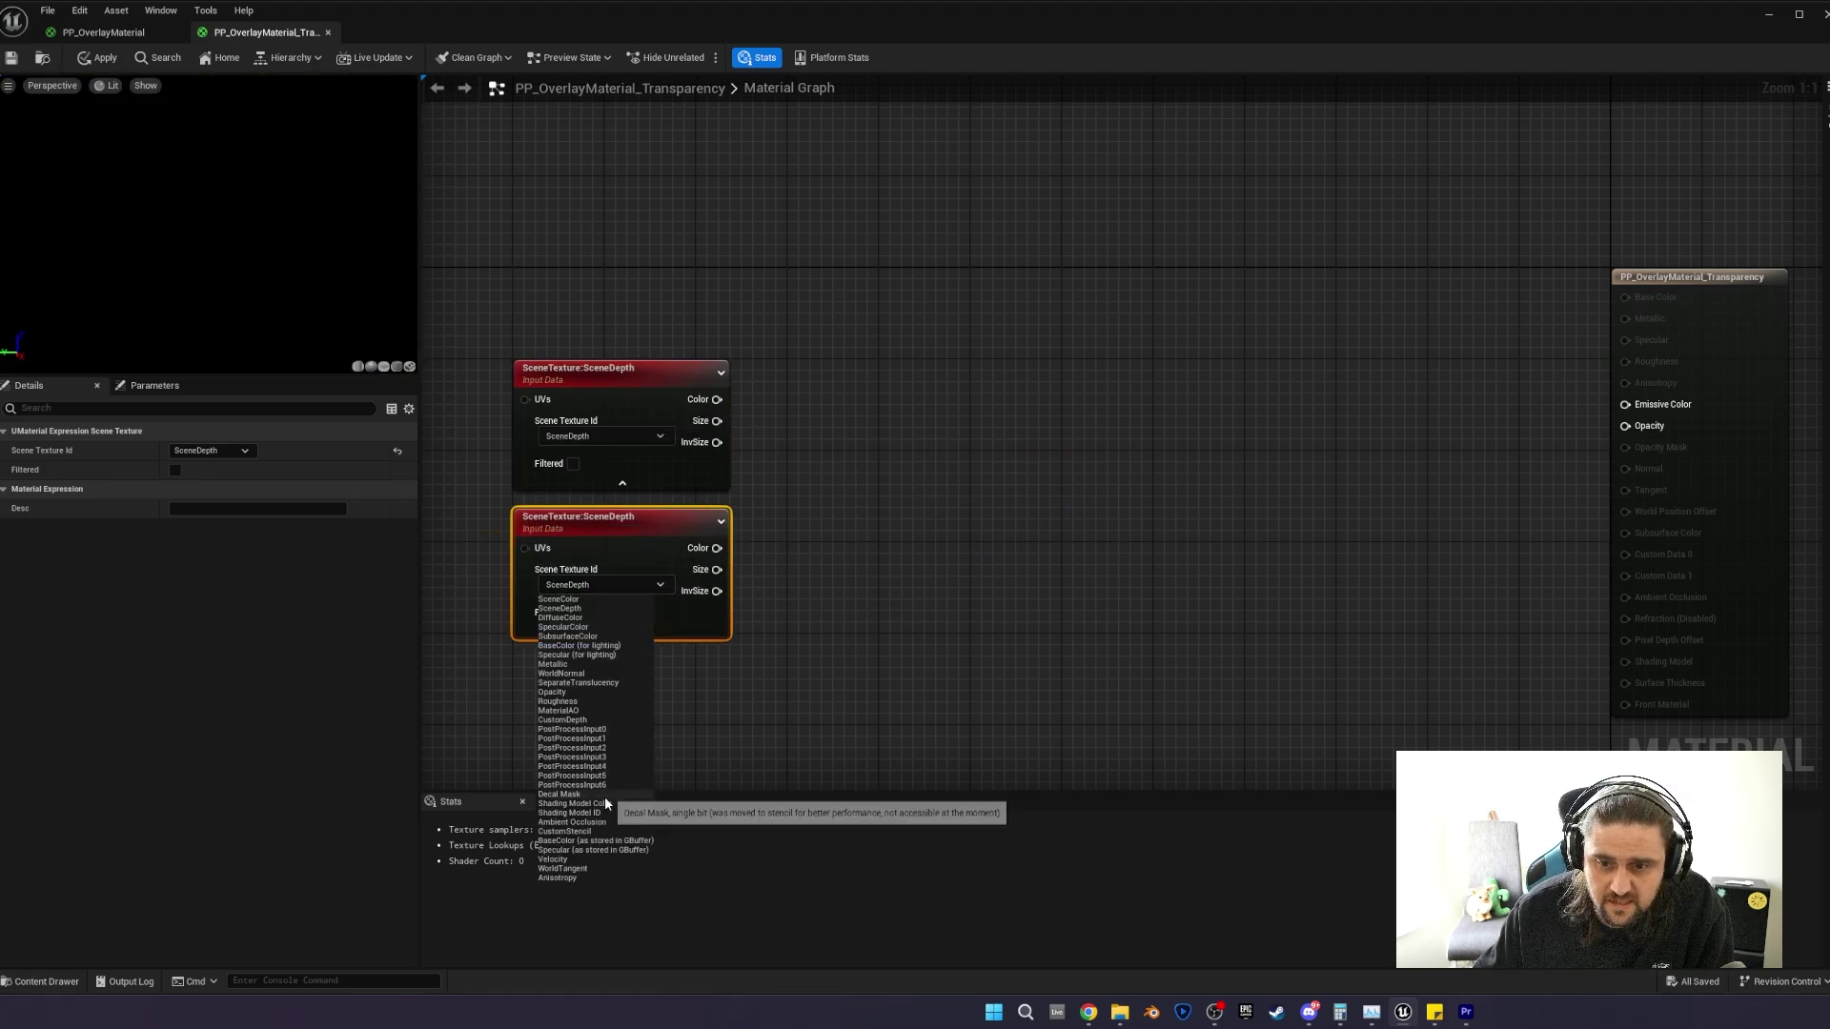
pyautogui.click(562, 720)
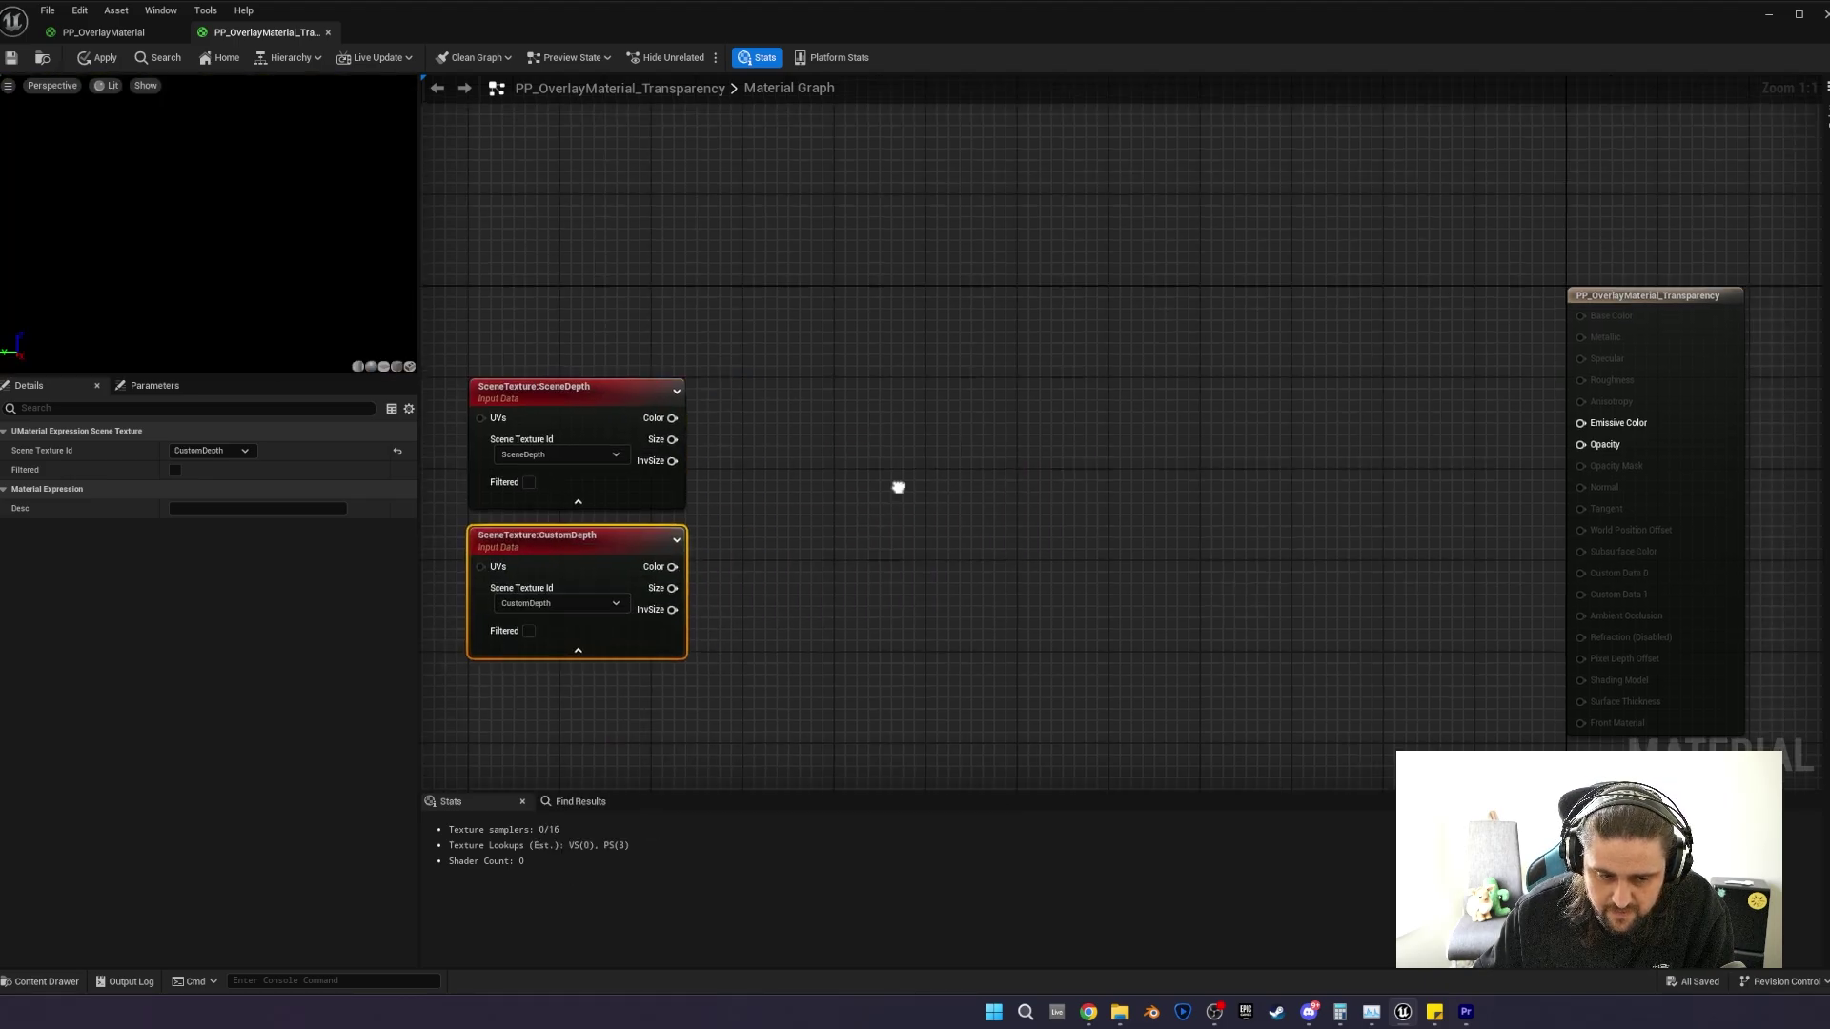
pyautogui.moveTo(898, 487); pyautogui.dragTo(931, 466, button='right')
pyautogui.rightClick(870, 462)
# Add an If node with SceneDepth wired to input A and CustomDepth to input B.
pyautogui.write('if')
pyautogui.click(934, 572)
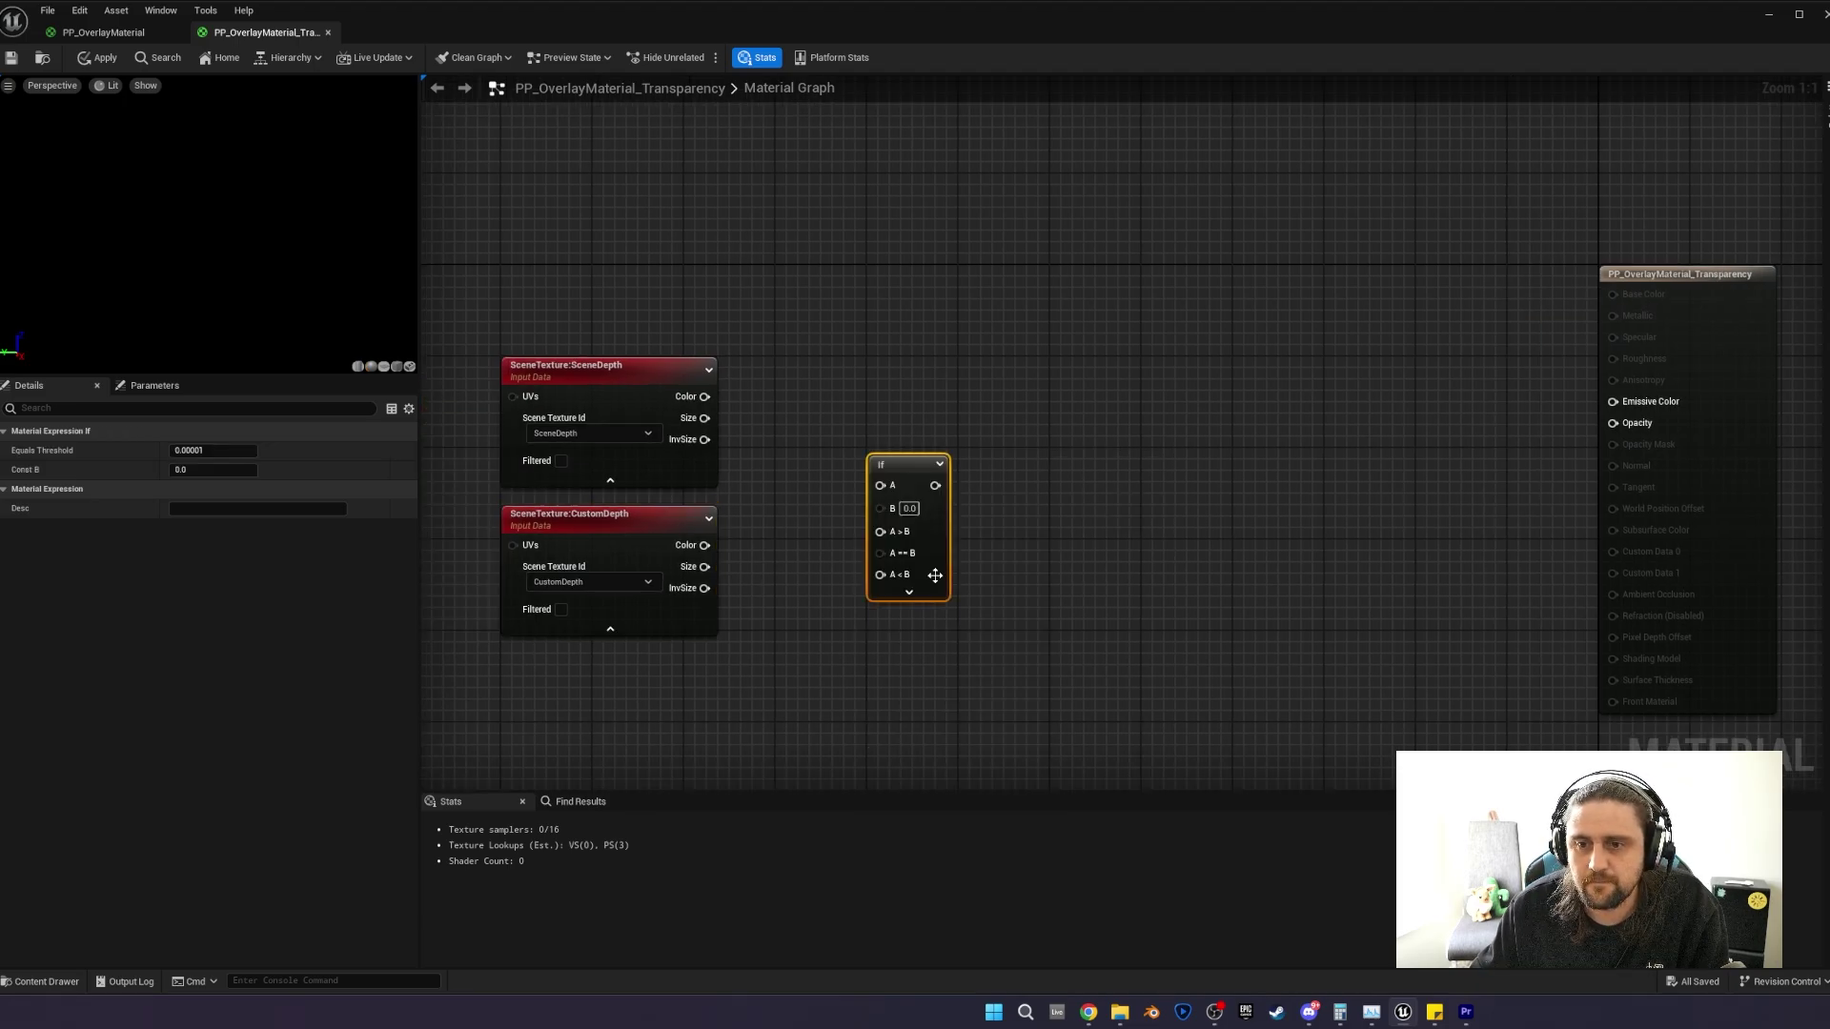
pyautogui.moveTo(900, 474); pyautogui.dragTo(933, 467)
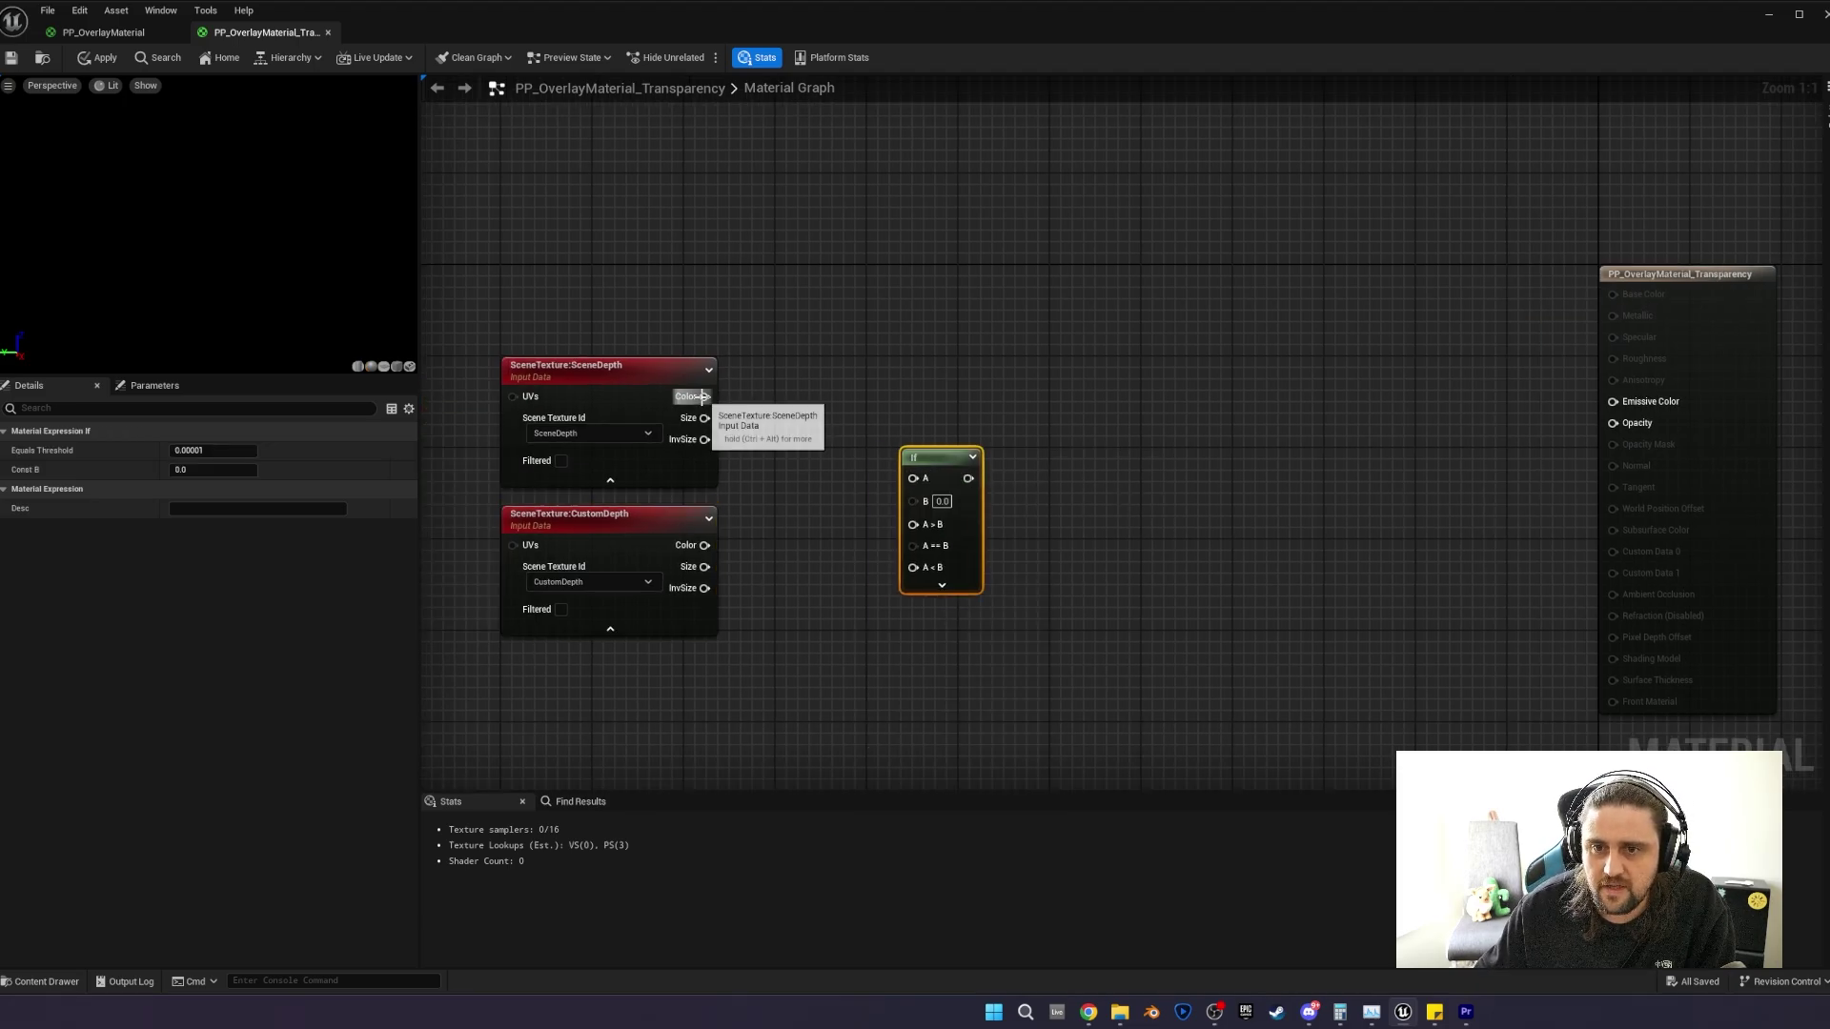
pyautogui.moveTo(703, 396); pyautogui.dragTo(913, 478)
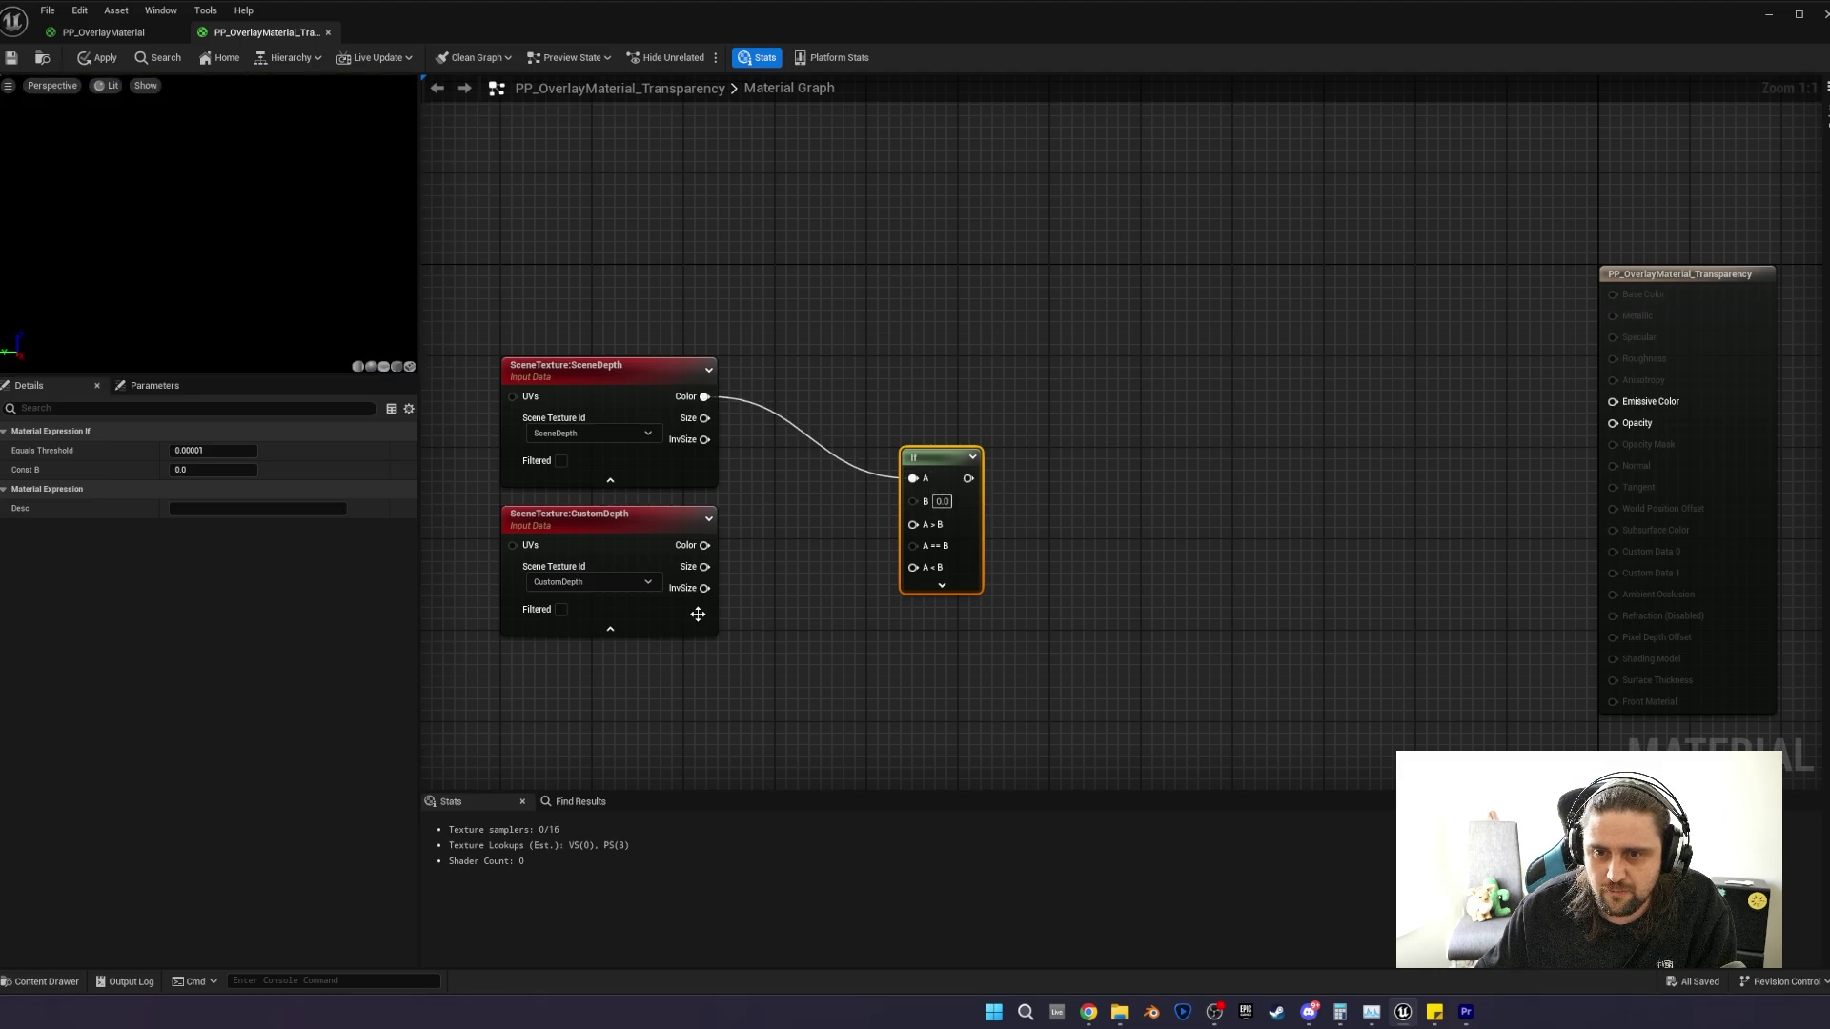
pyautogui.moveTo(705, 545); pyautogui.dragTo(921, 505)
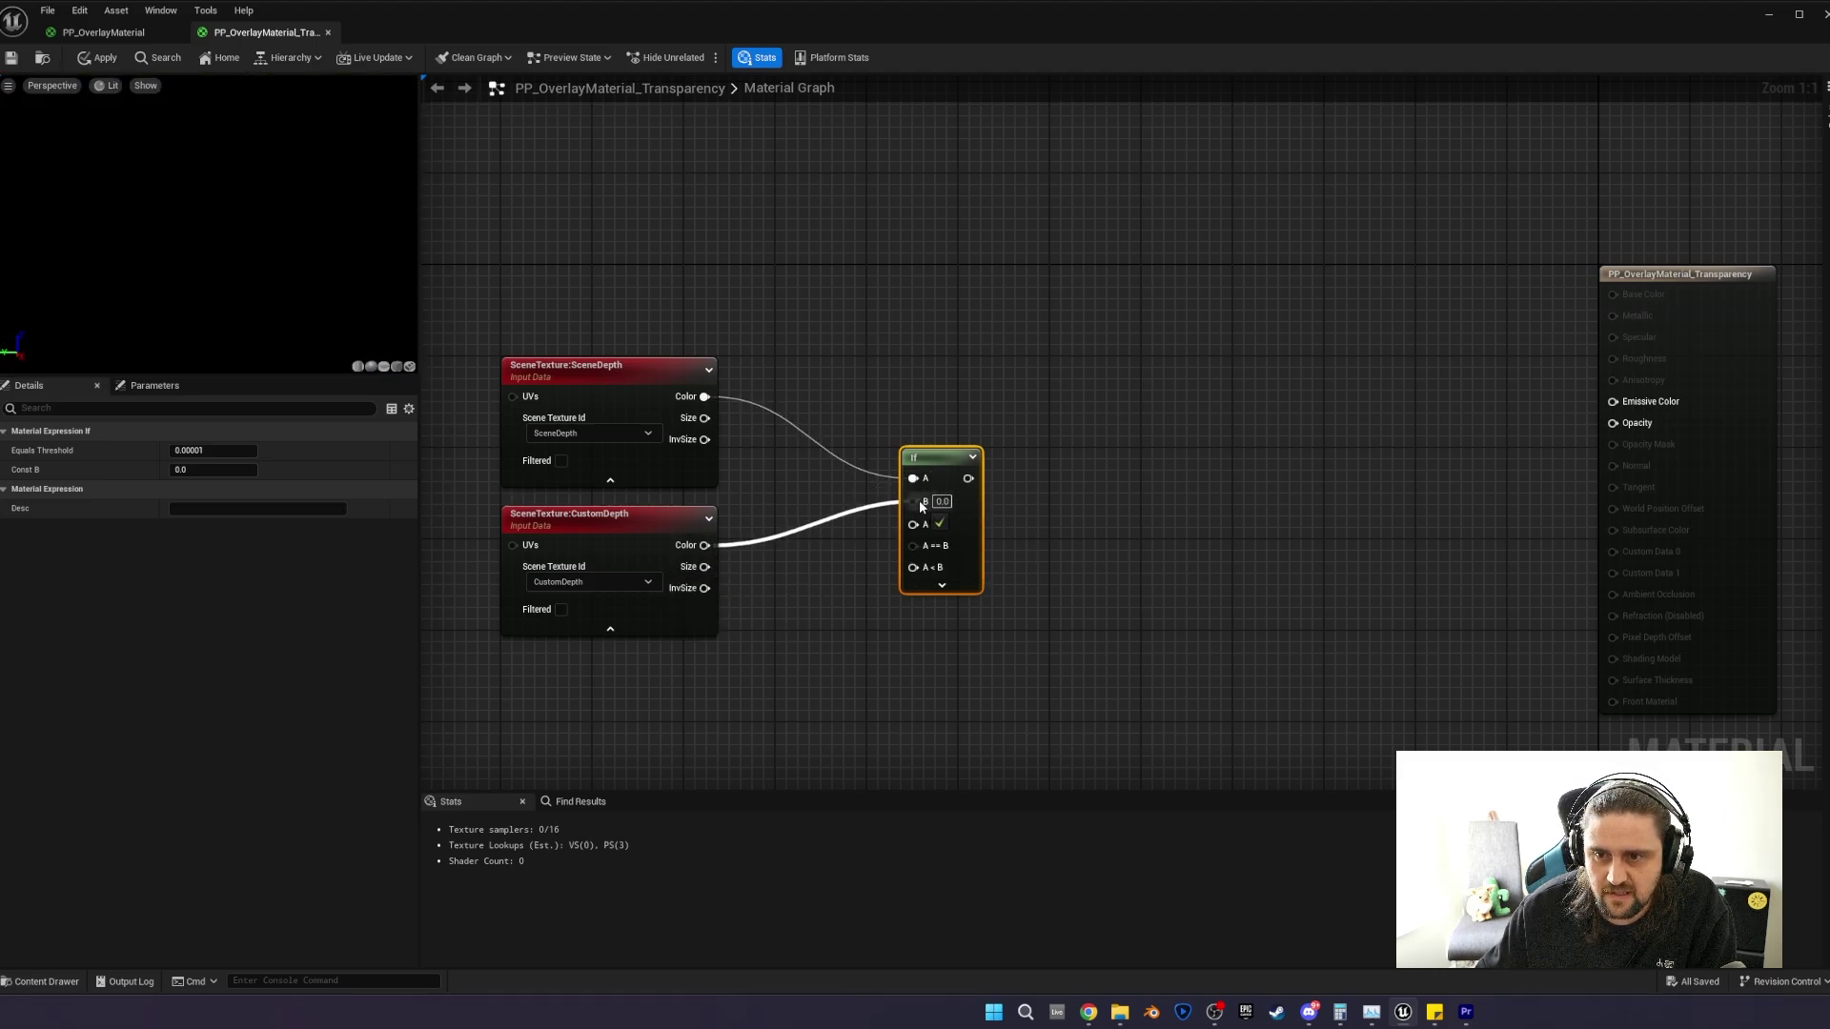
pyautogui.moveTo(919, 500); pyautogui.dragTo(969, 489, button='right')
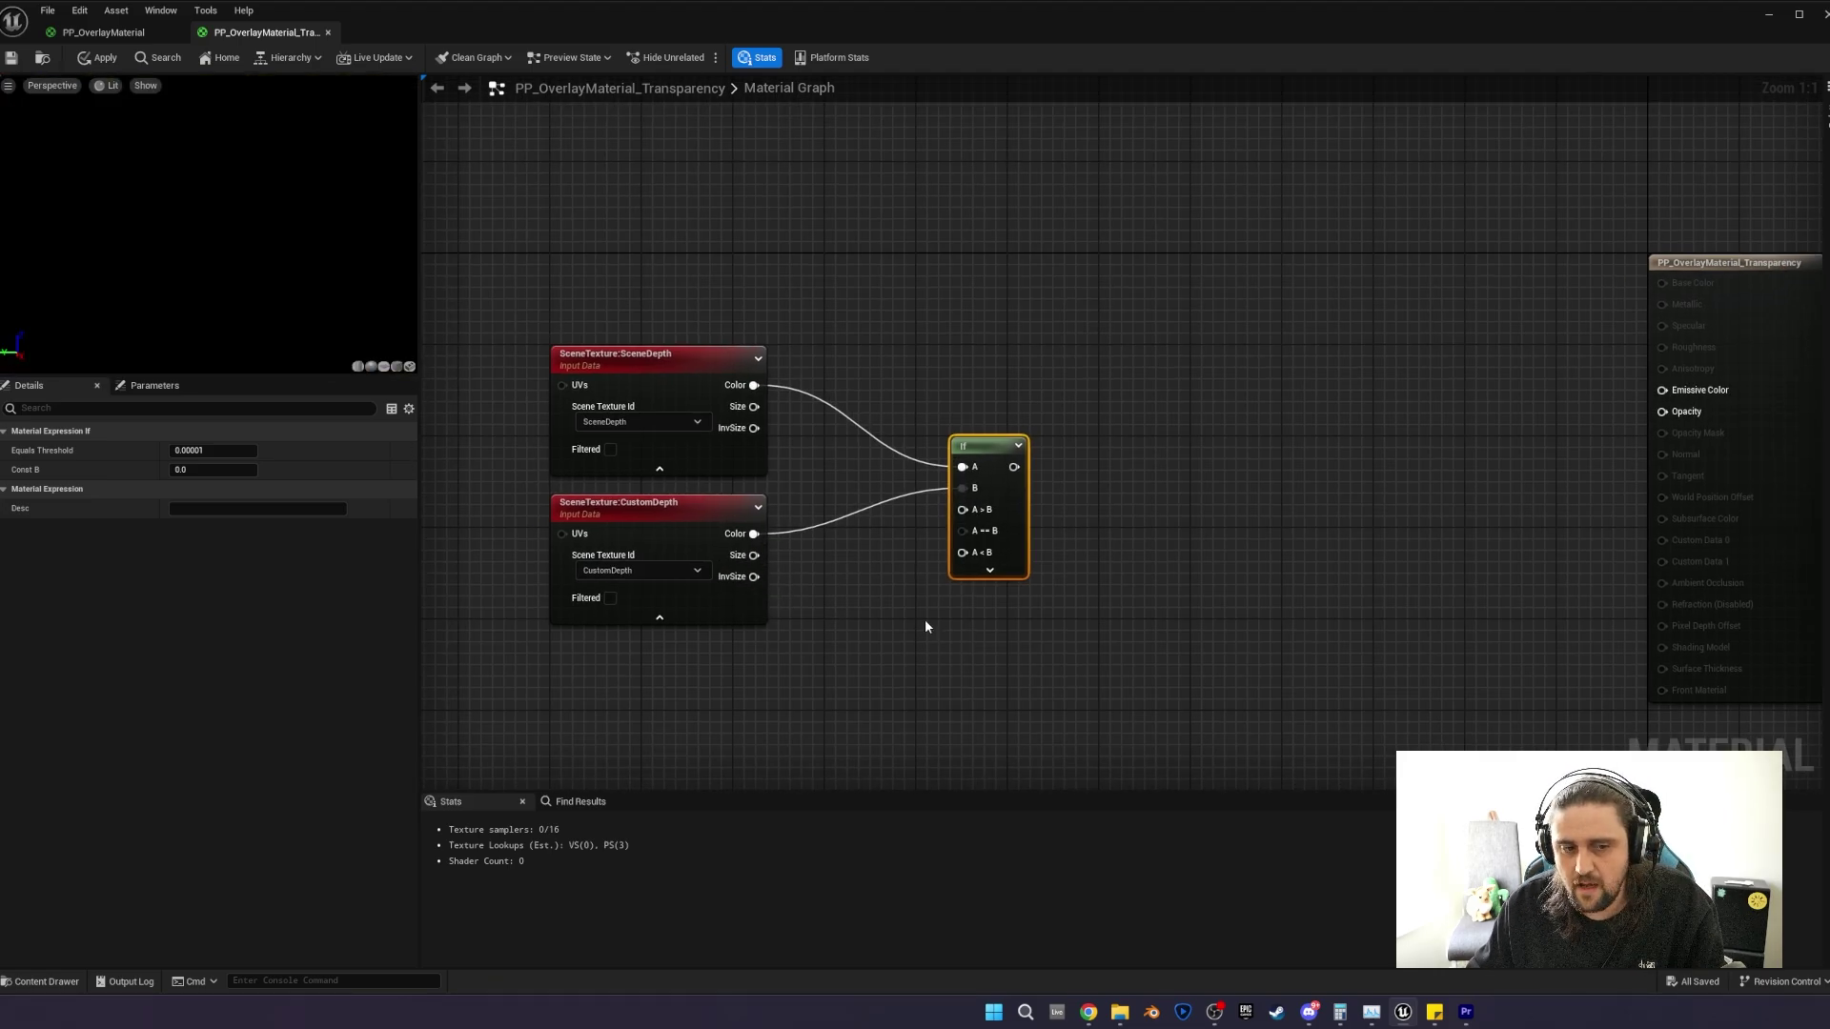
# Wire constants 0 to A > B and 1 to A < B, and feed the If result into Opacity.
pyautogui.click(839, 591)
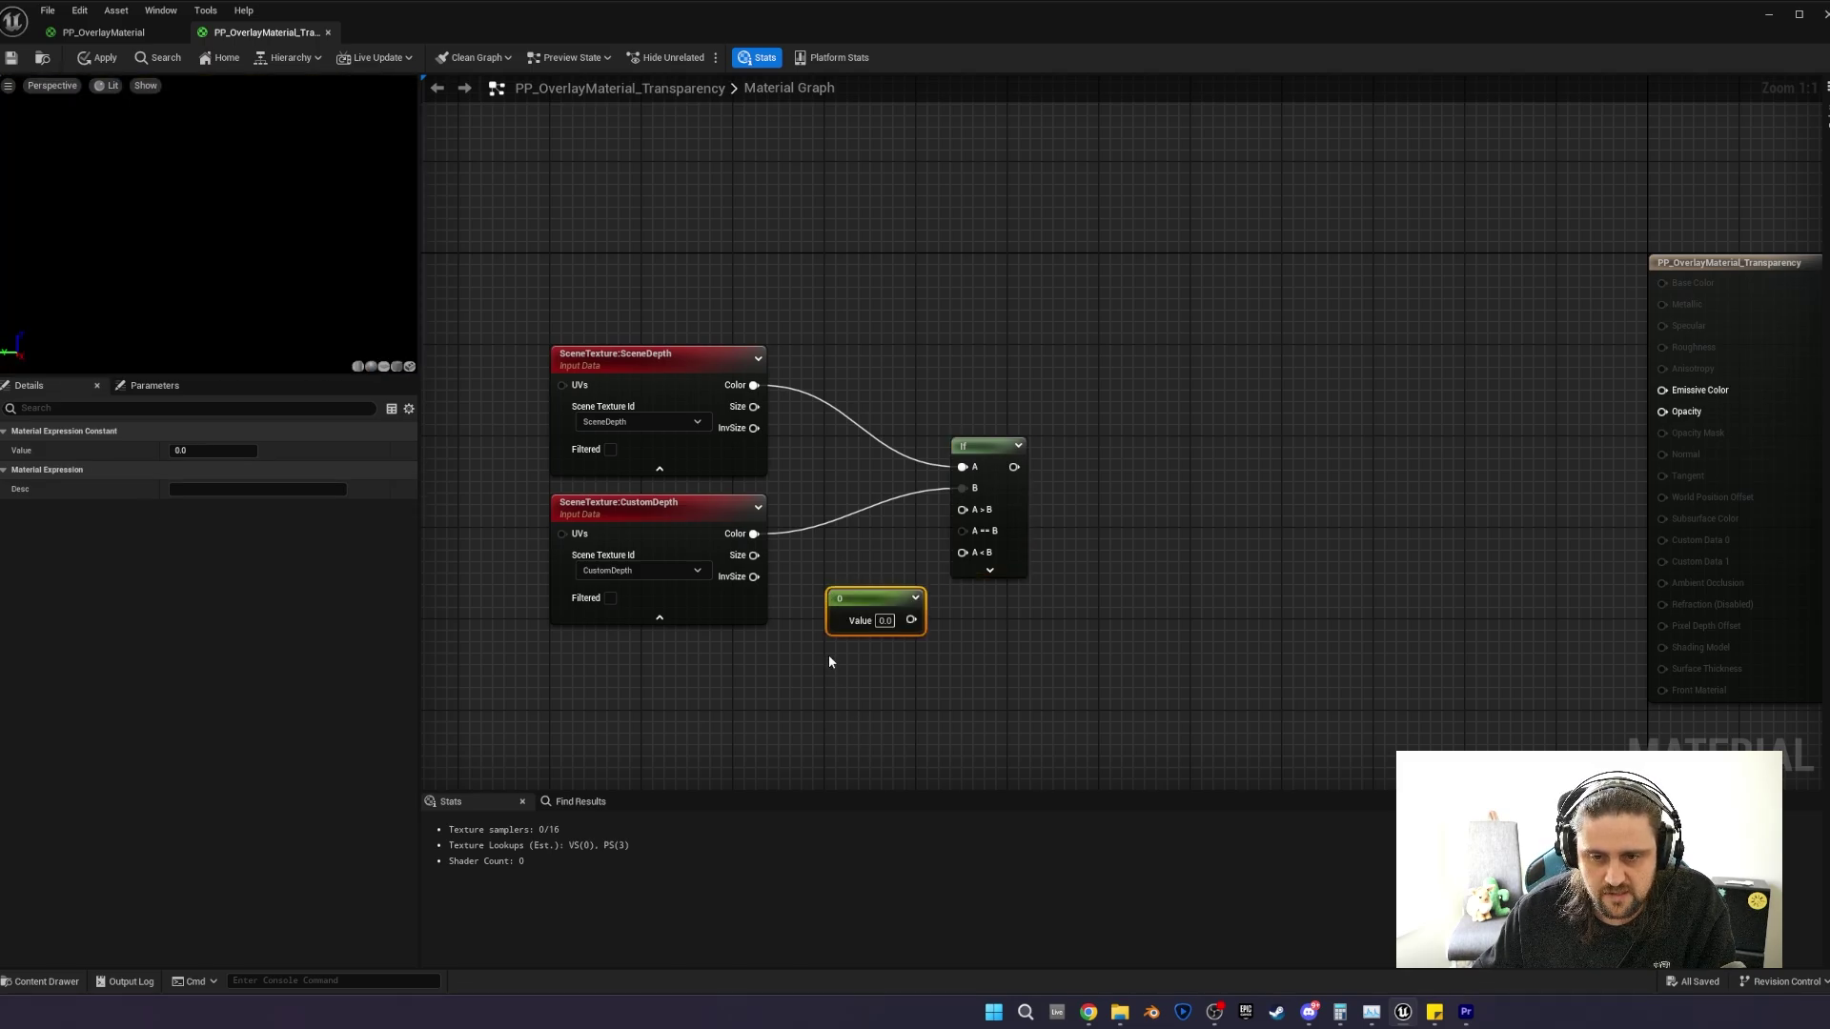
pyautogui.hotkey('ctrl', 'd')
pyautogui.moveTo(872, 608); pyautogui.dragTo(869, 605)
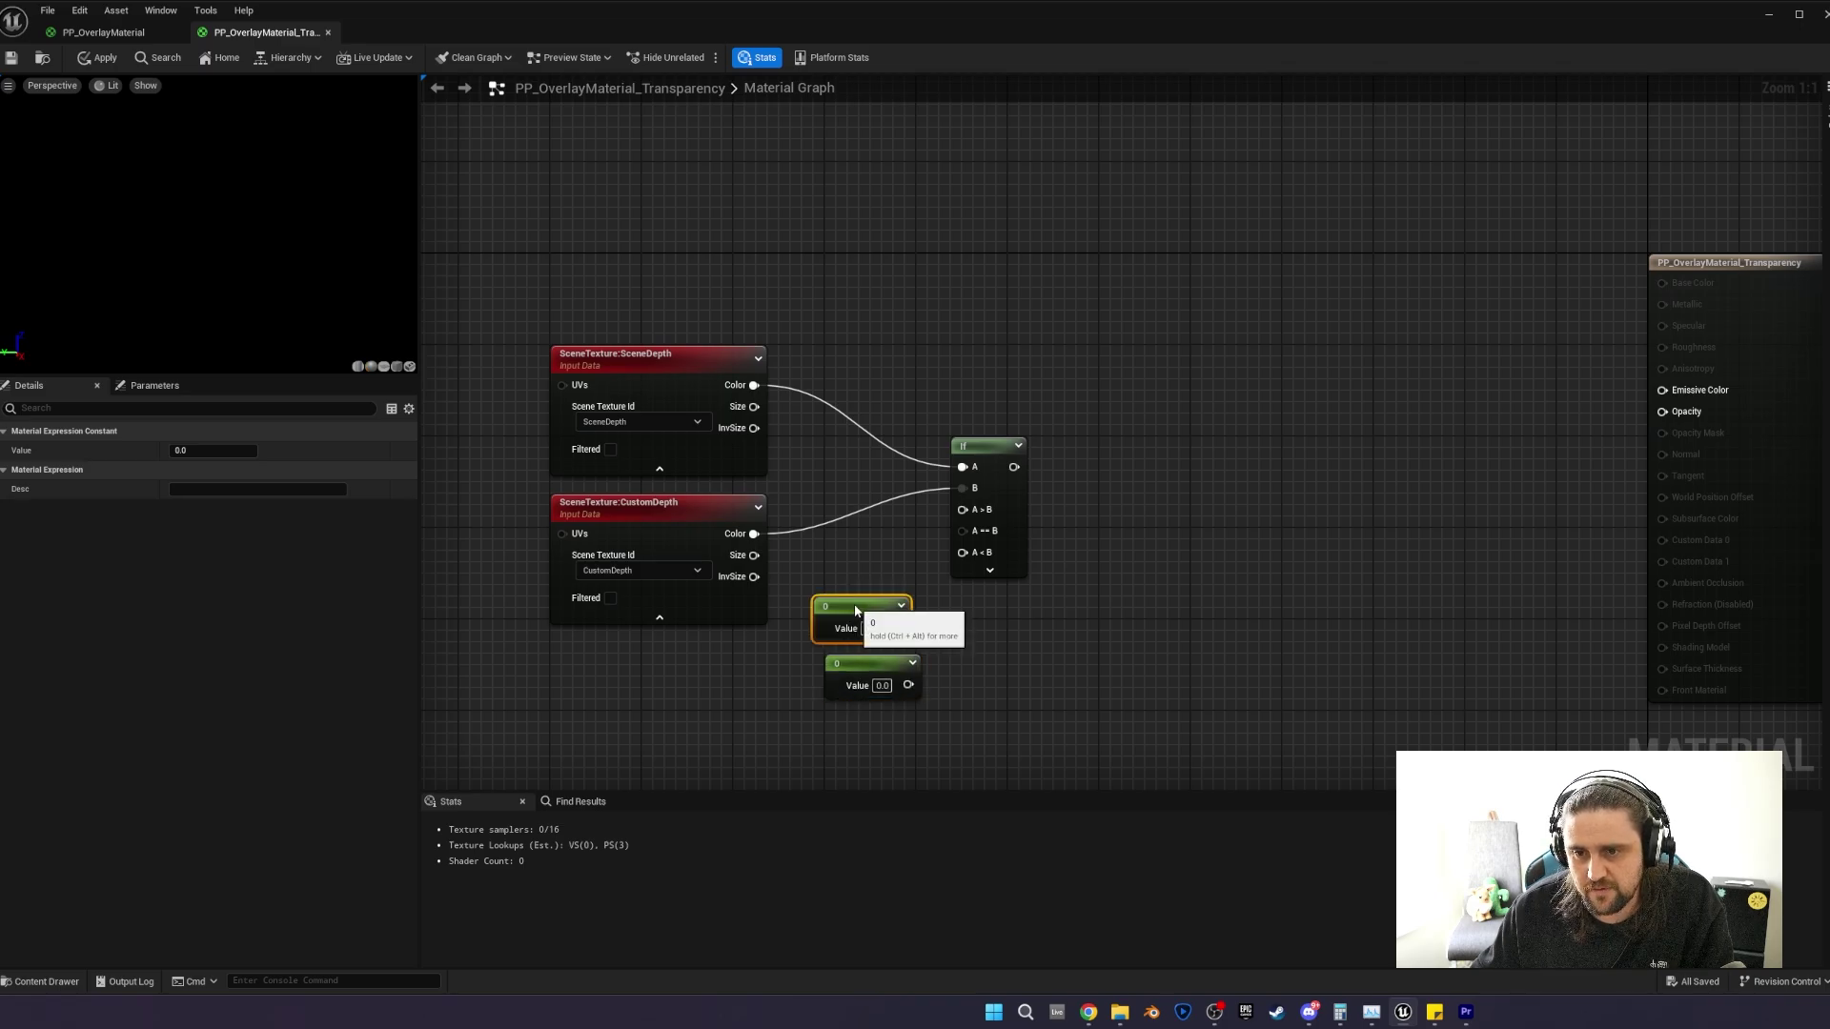
pyautogui.click(882, 685)
pyautogui.write('1')
pyautogui.click(900, 725)
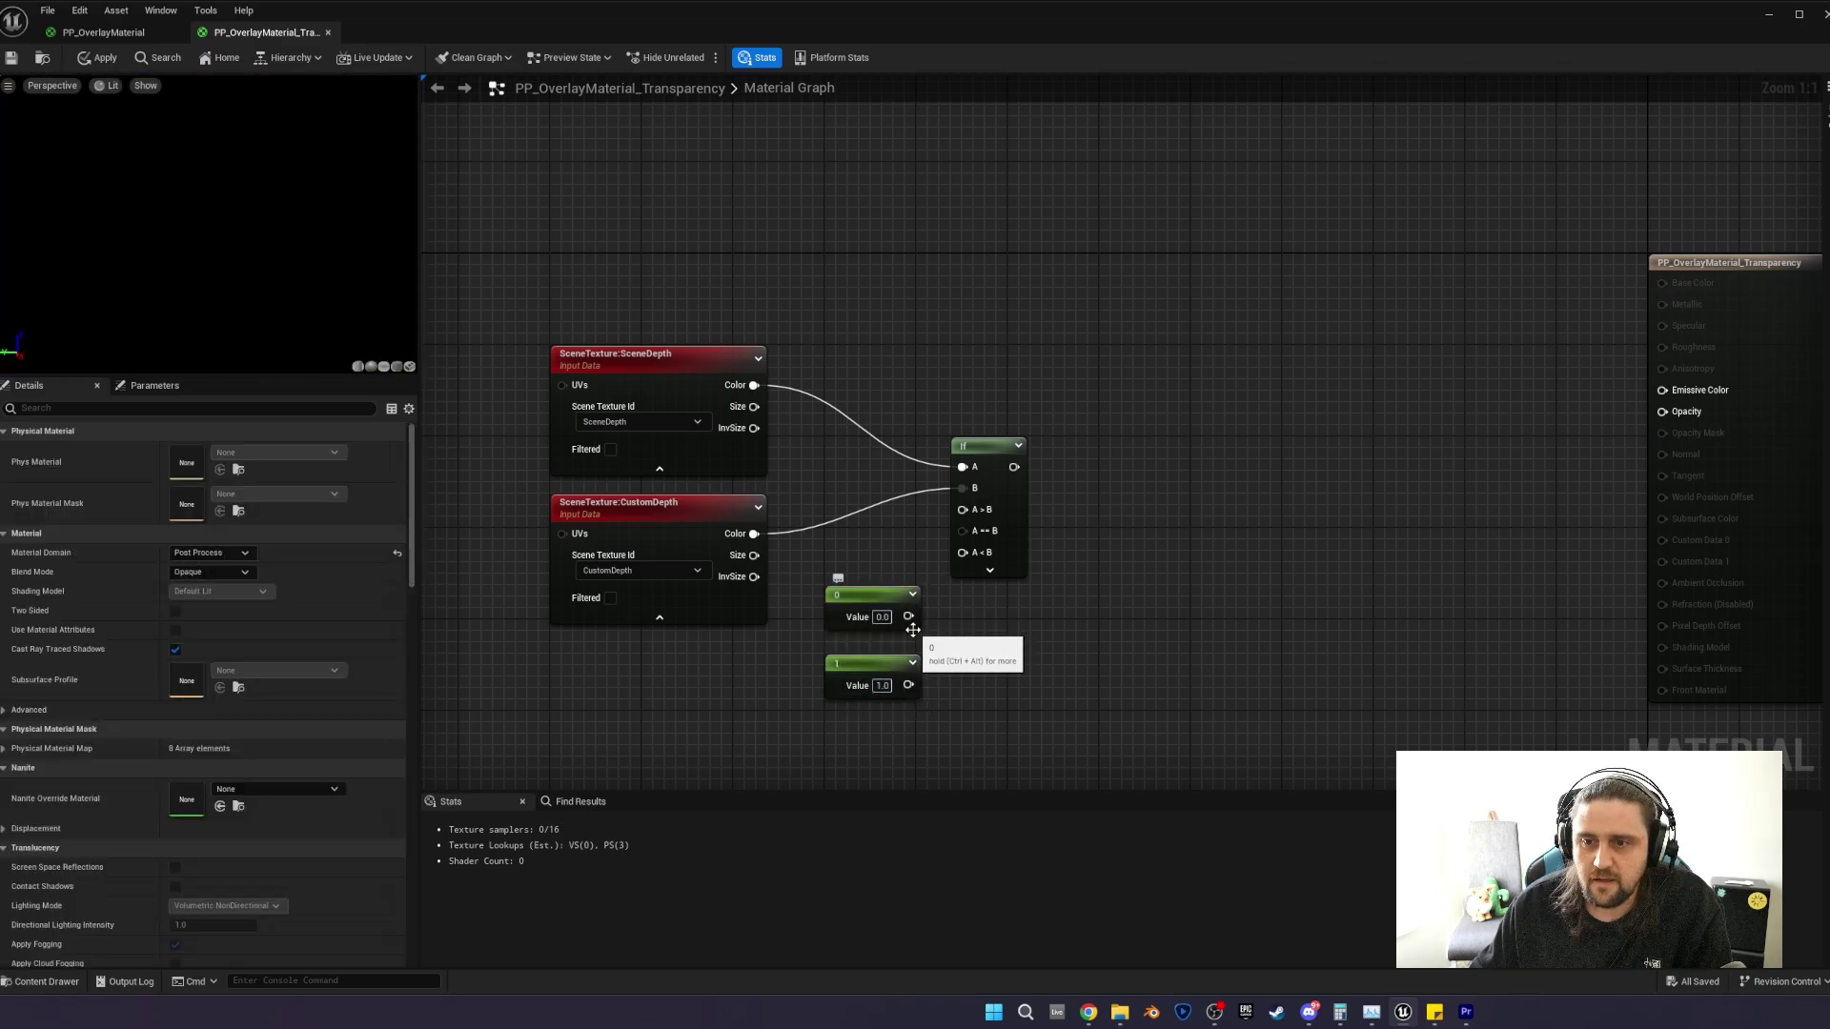
pyautogui.moveTo(909, 616); pyautogui.dragTo(969, 511)
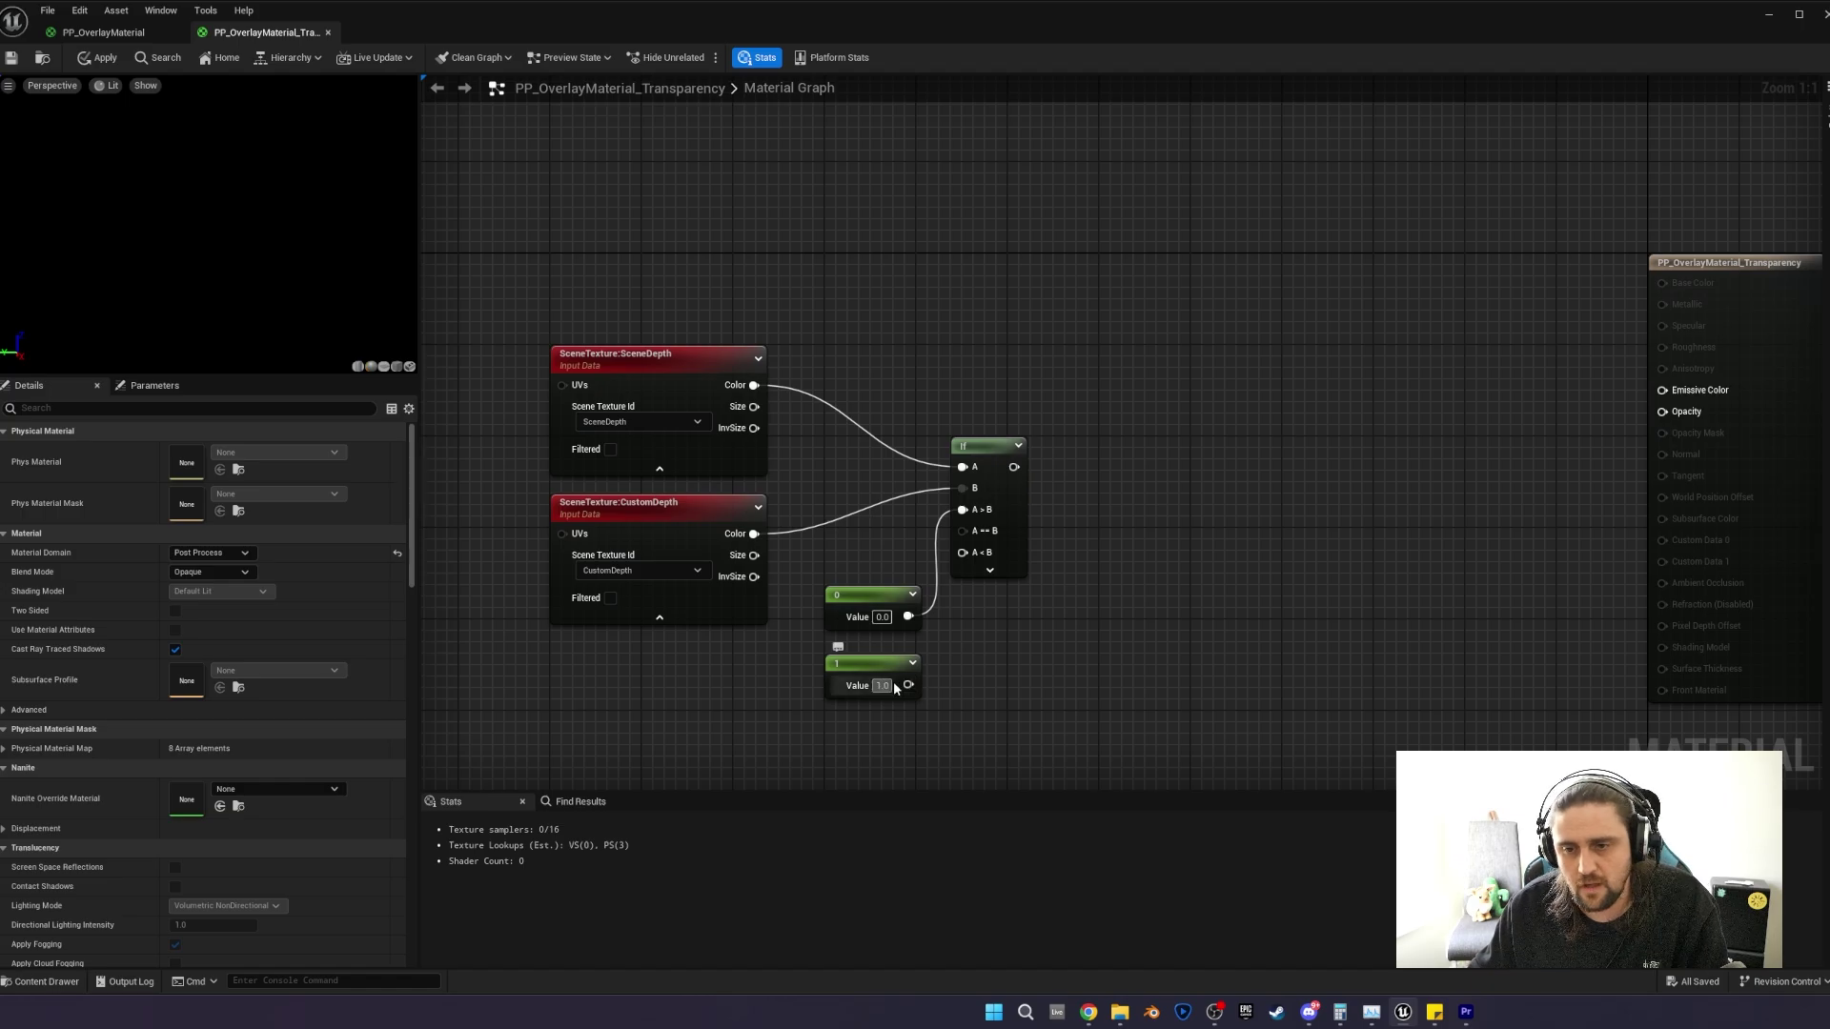
pyautogui.moveTo(908, 685); pyautogui.dragTo(964, 554)
pyautogui.moveTo(1042, 466); pyautogui.dragTo(1042, 553, button='right')
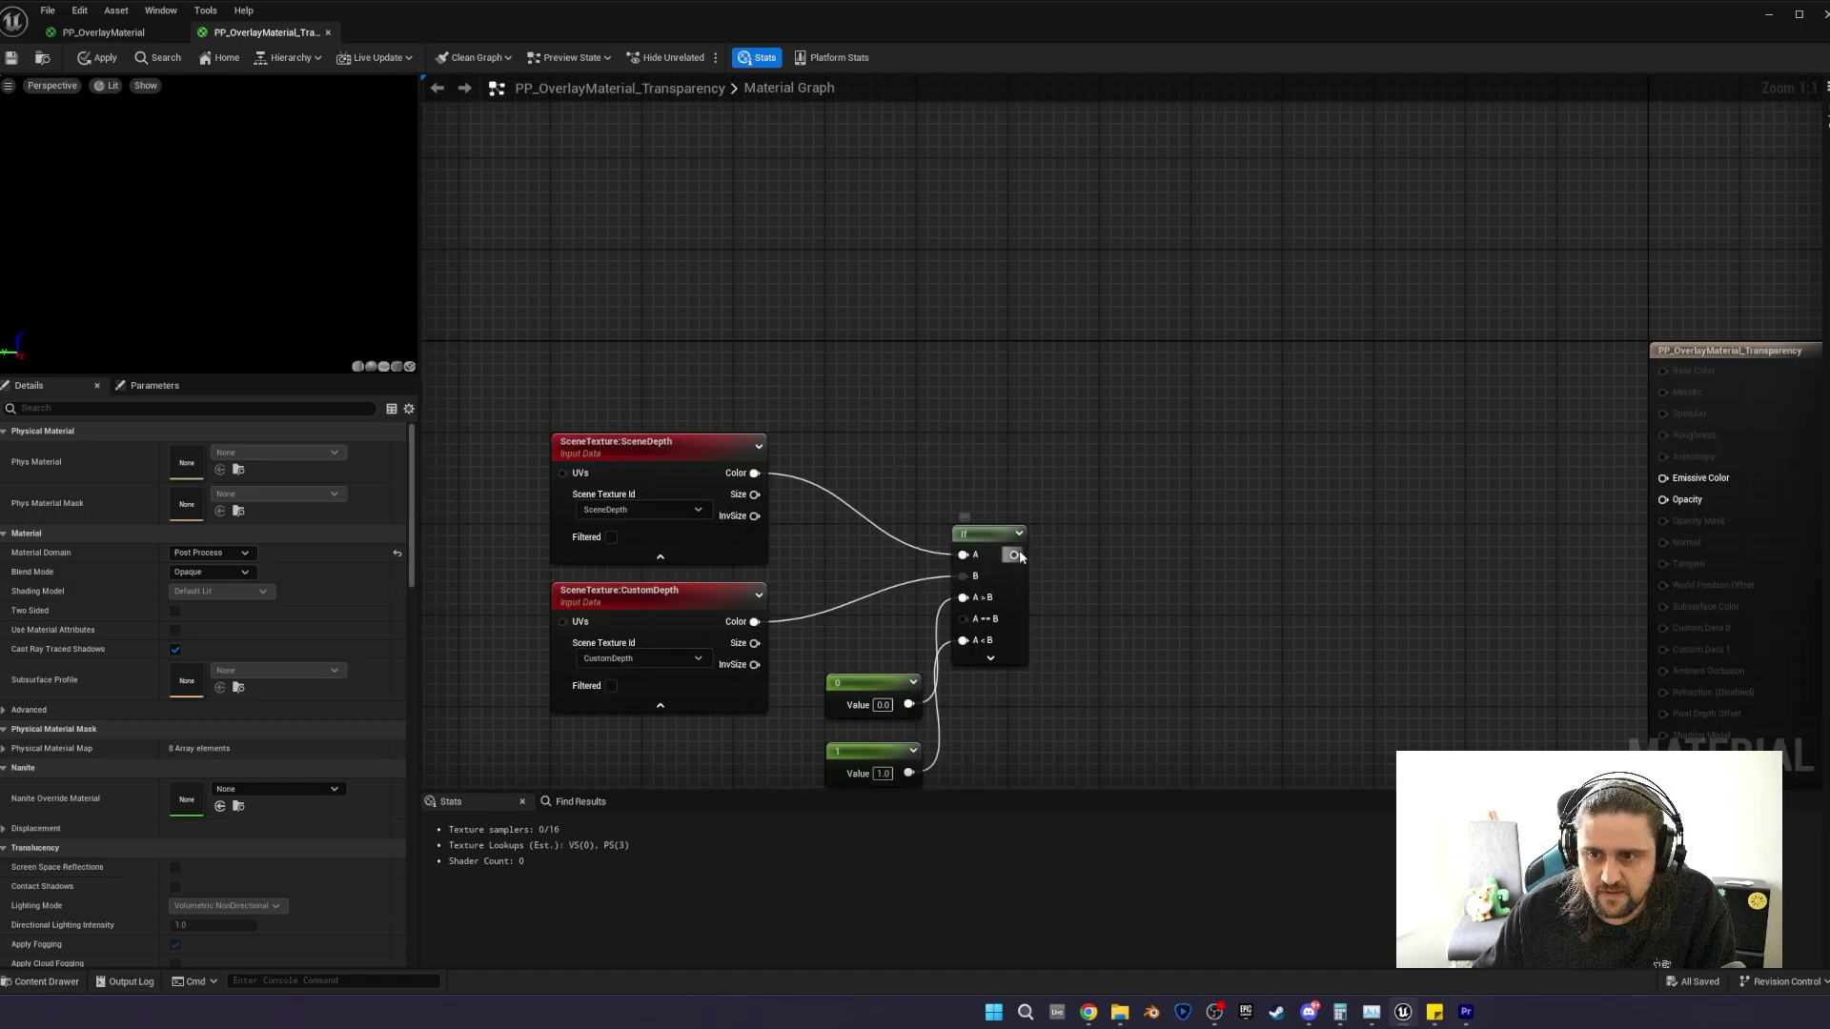
pyautogui.moveTo(1014, 555); pyautogui.dragTo(1663, 499)
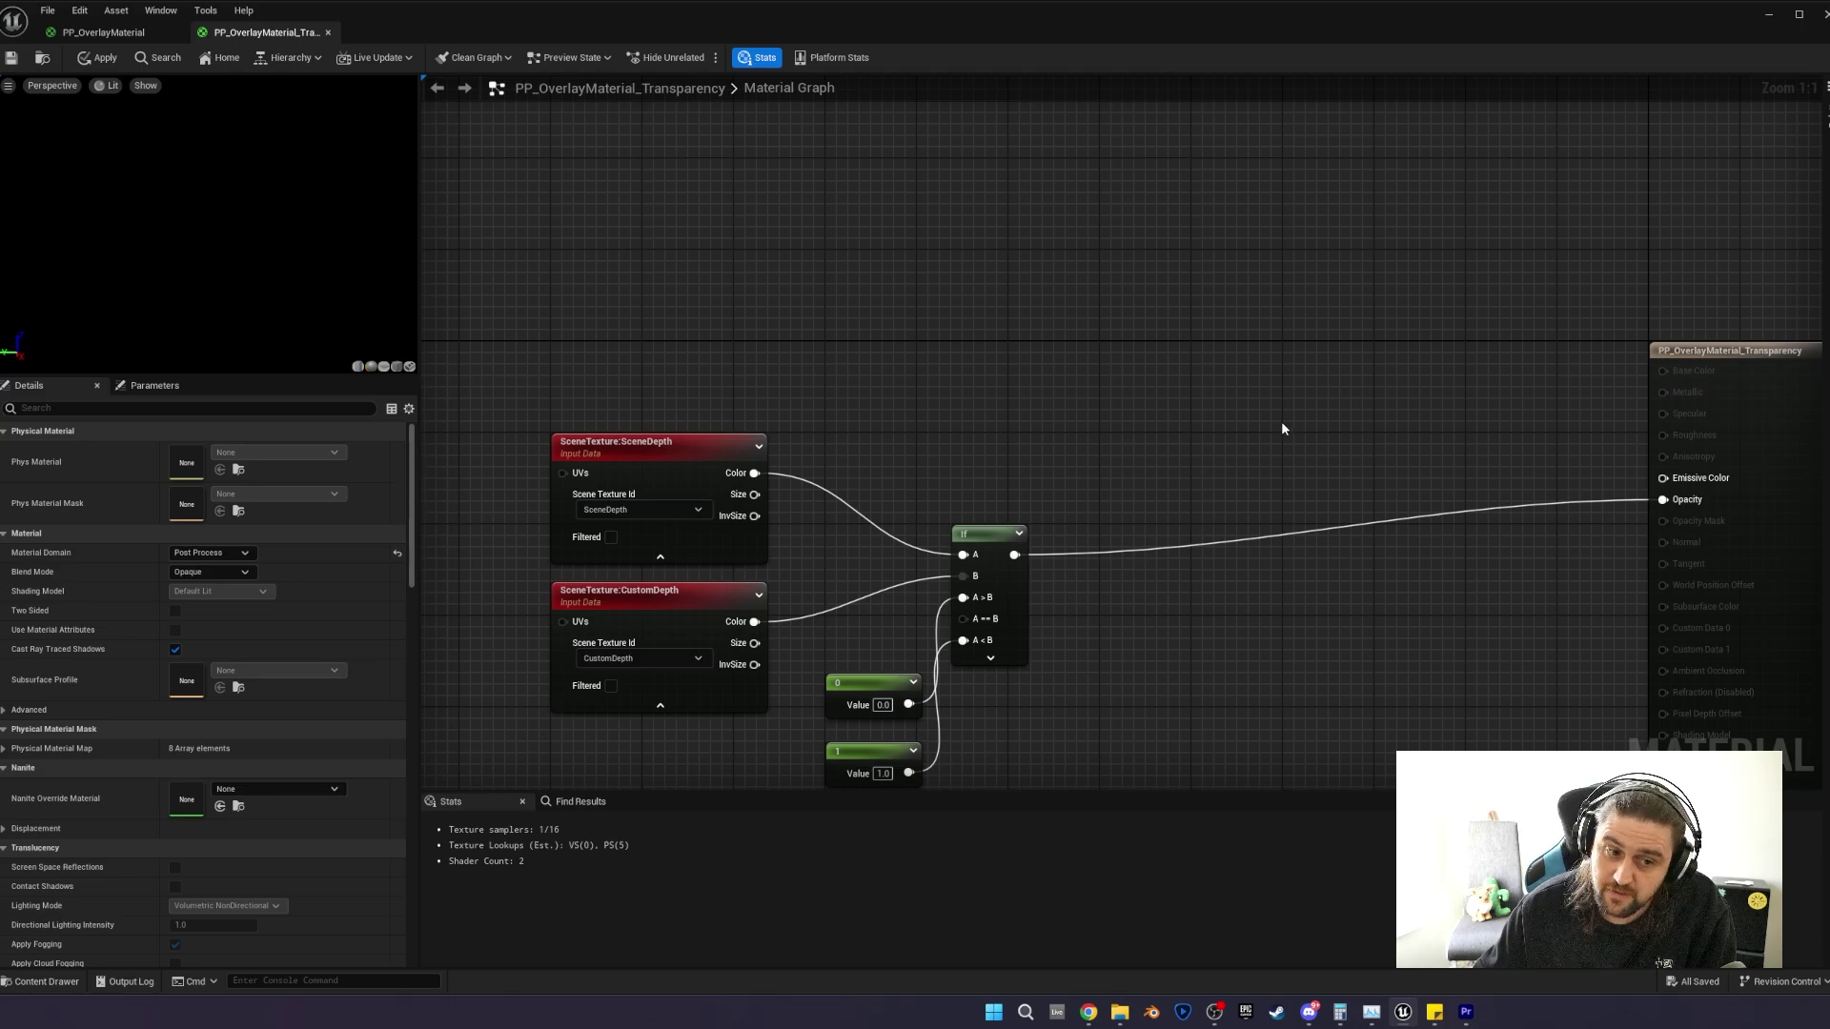
pyautogui.moveTo(1184, 384); pyautogui.dragTo(1185, 444, button='right')
# Duplicate the SceneDepth node as PostProcessInput0 and wire its Color into Emissive Color.
pyautogui.click(624, 505)
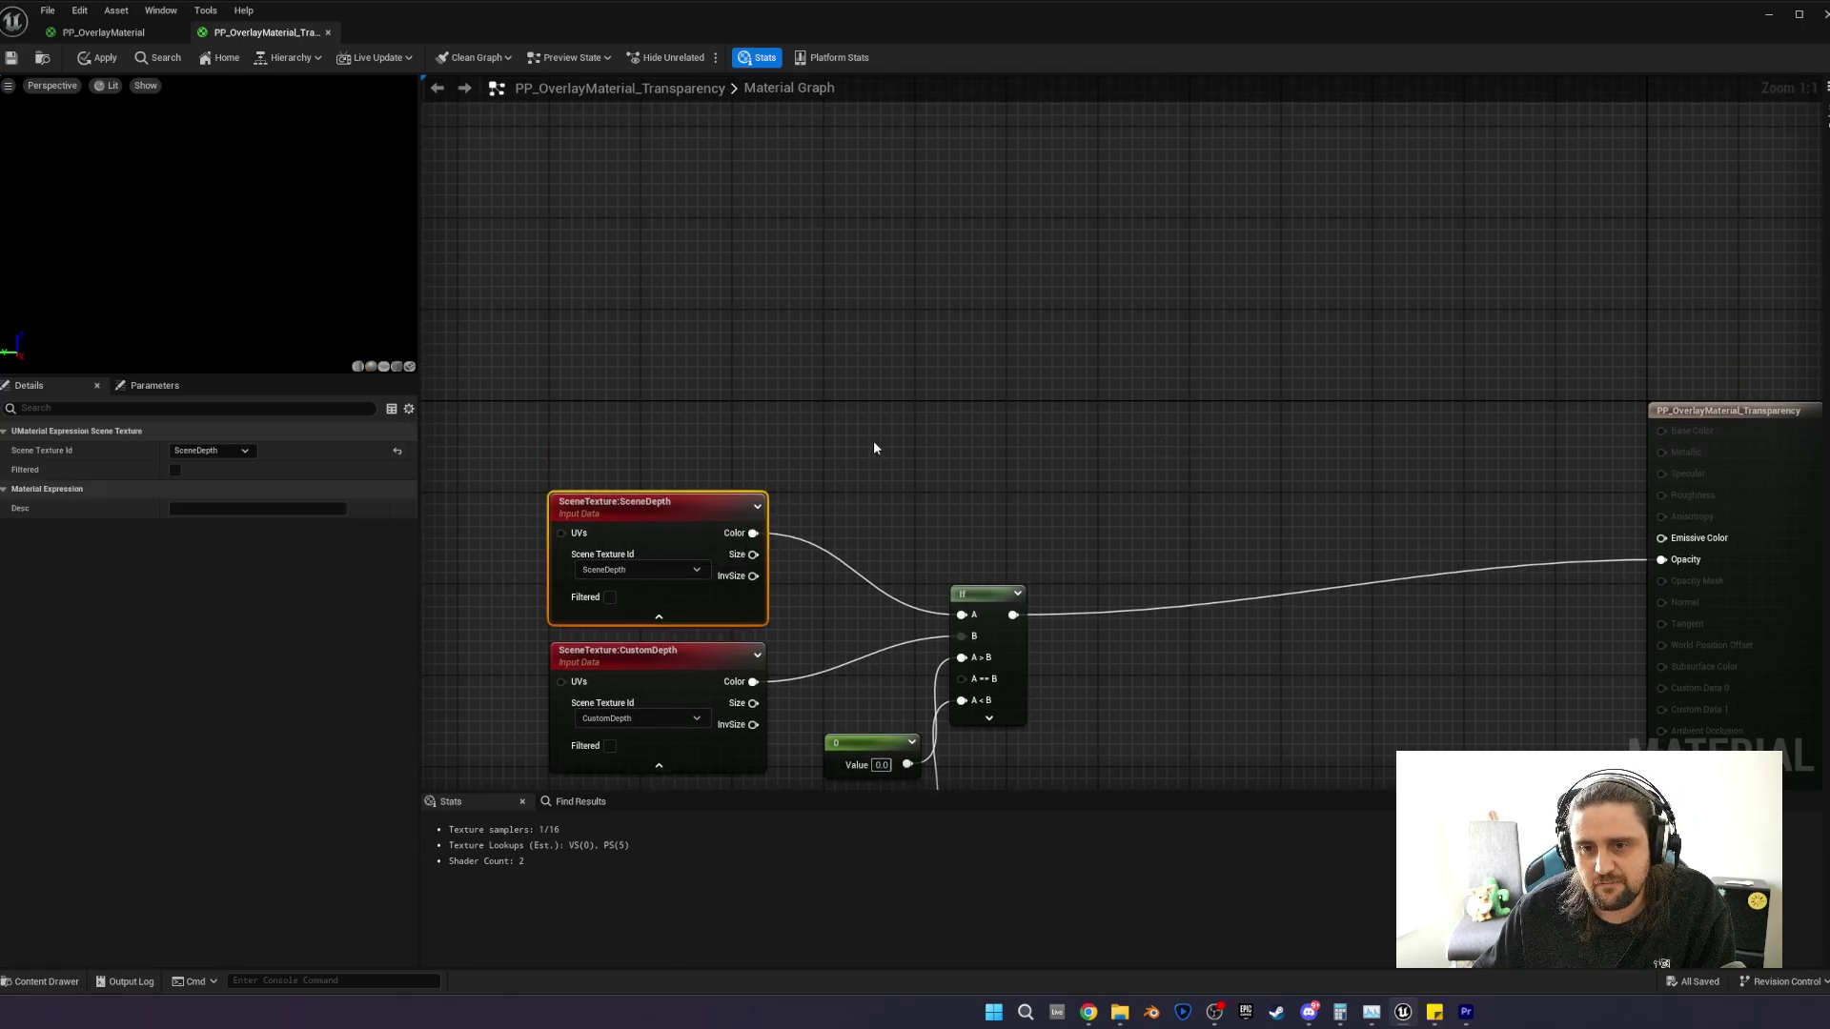
pyautogui.hotkey('ctrl', 'w')
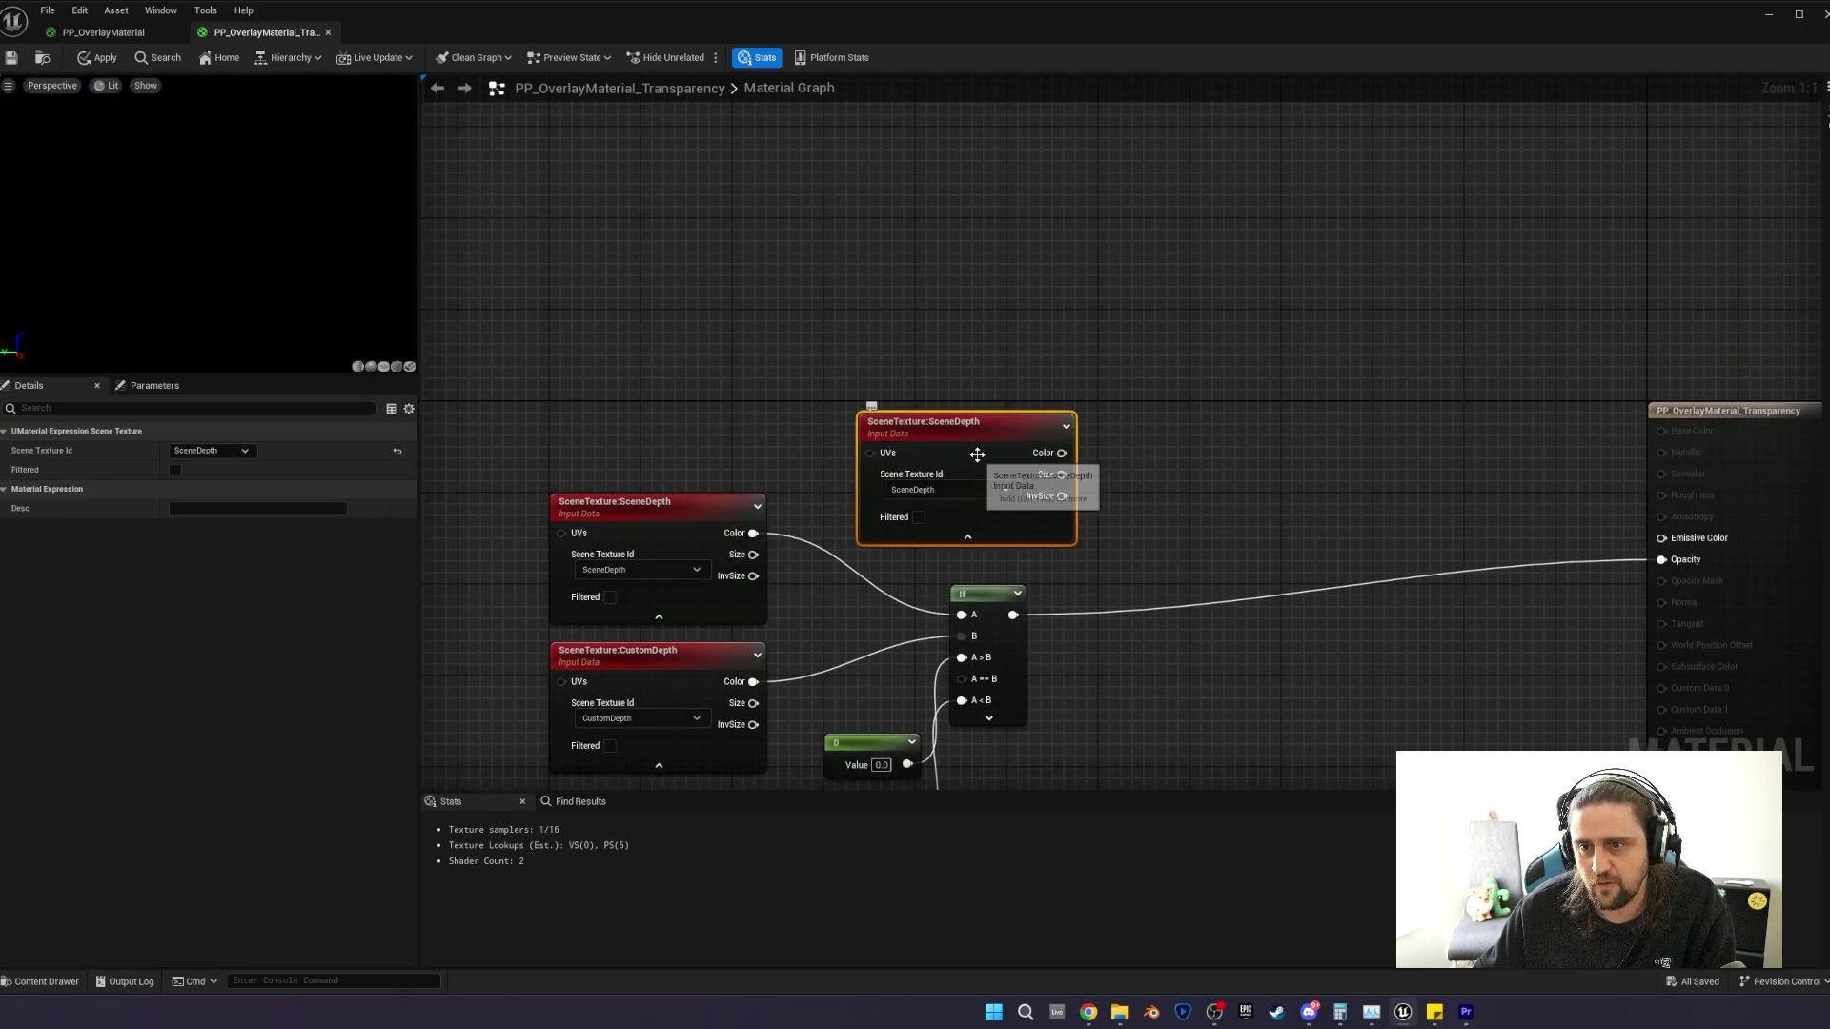
pyautogui.moveTo(975, 460); pyautogui.dragTo(974, 340)
pyautogui.click(975, 340)
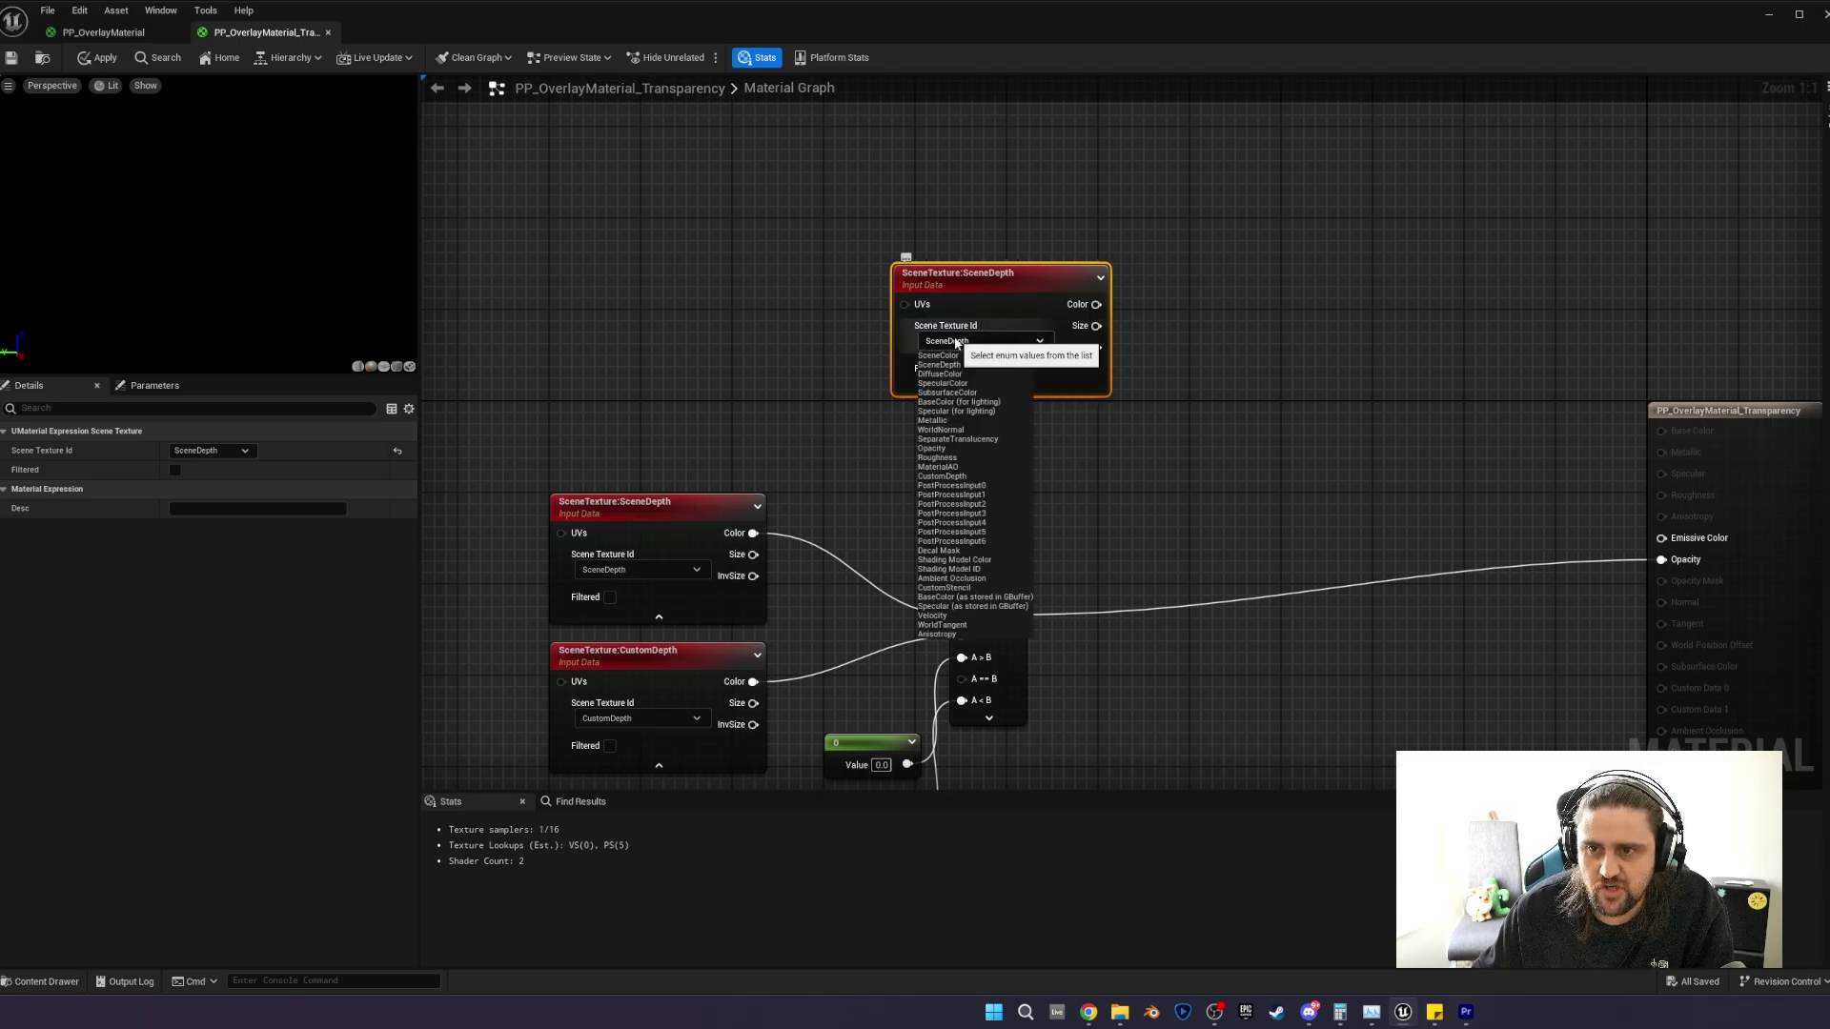
pyautogui.click(991, 488)
pyautogui.moveTo(1209, 351); pyautogui.dragTo(911, 304, button='right')
pyautogui.moveTo(797, 257); pyautogui.dragTo(1322, 485)
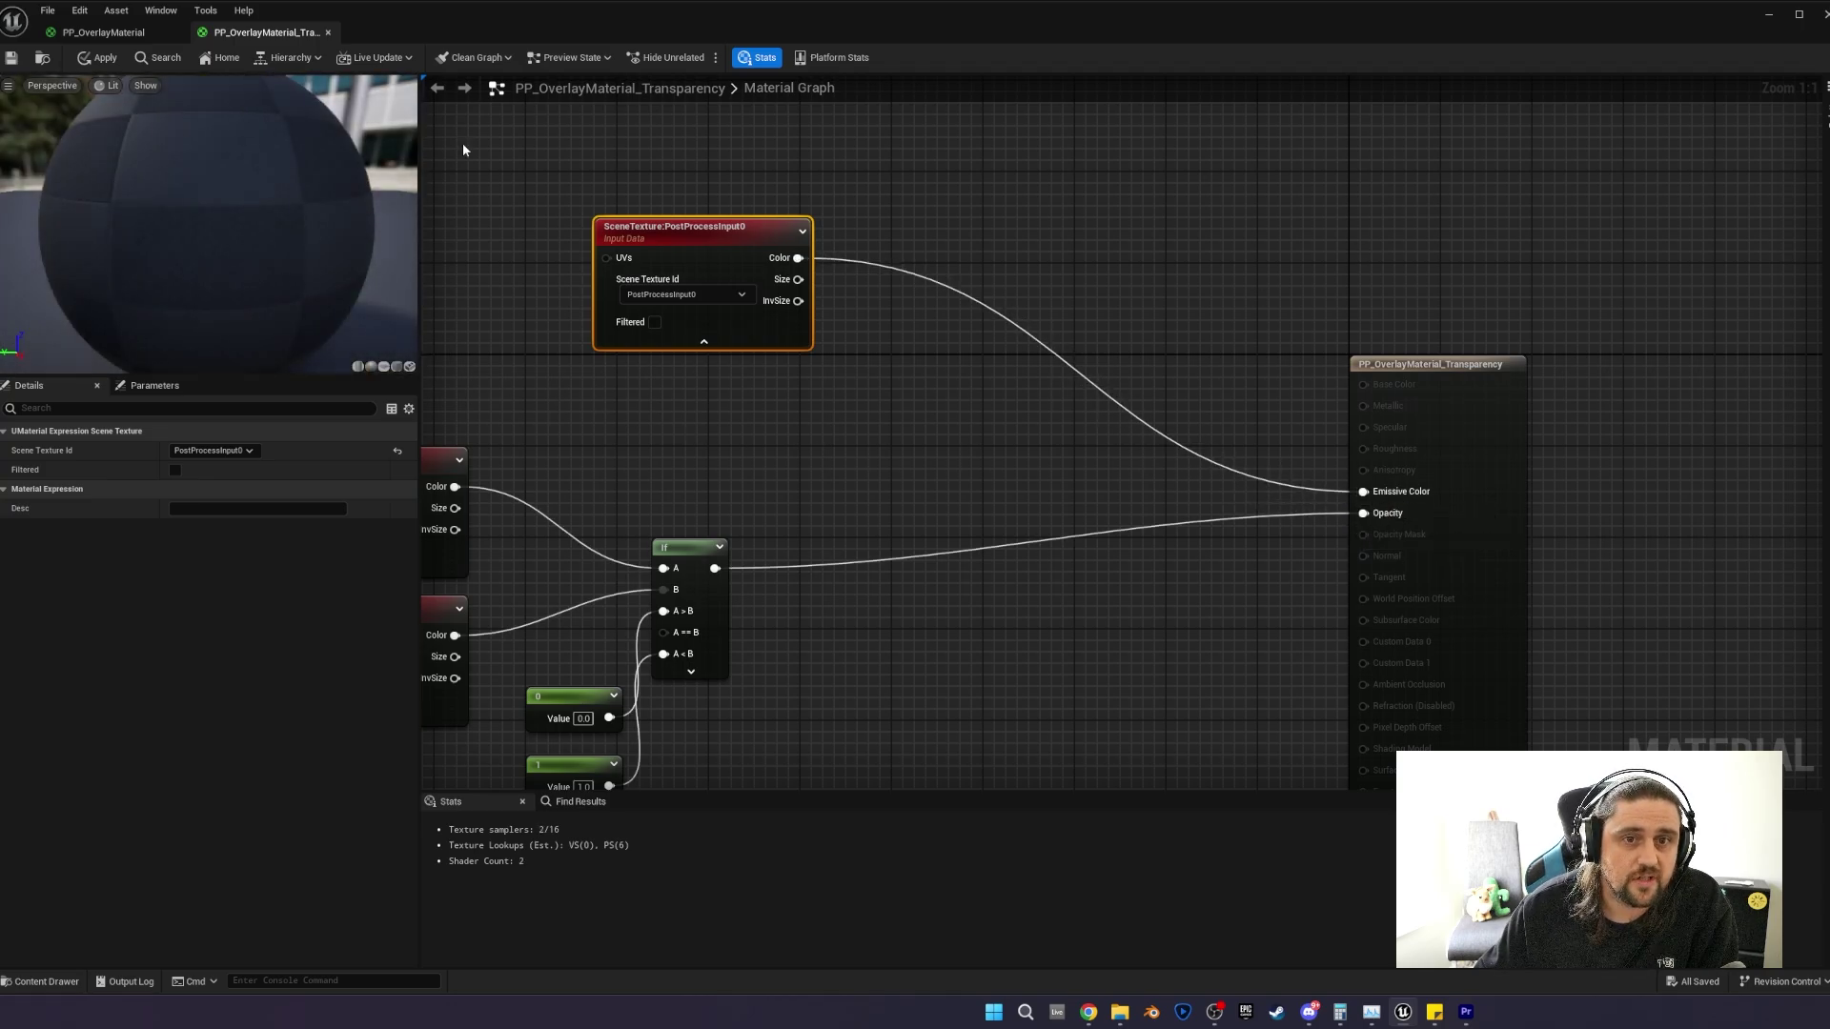
# Apply and save the material, then frame the whole graph.
pyautogui.click(98, 57)
pyautogui.click(12, 59)
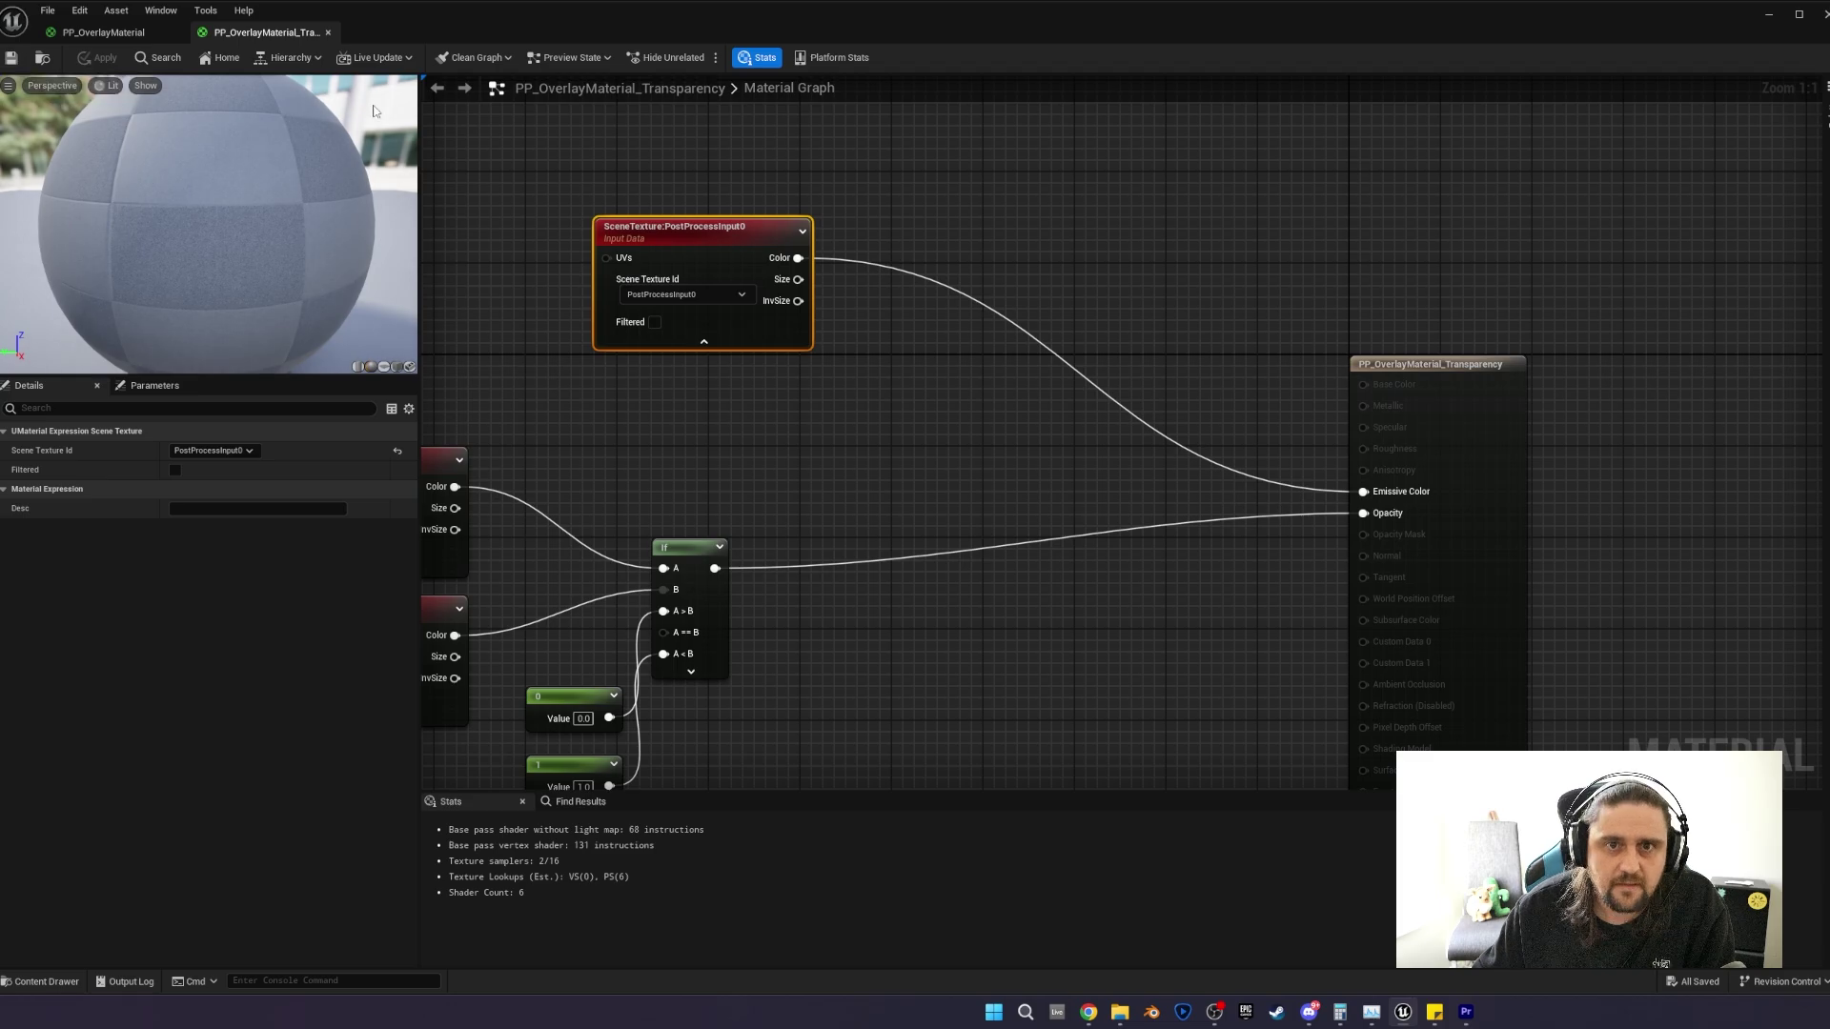
pyautogui.press('Home')
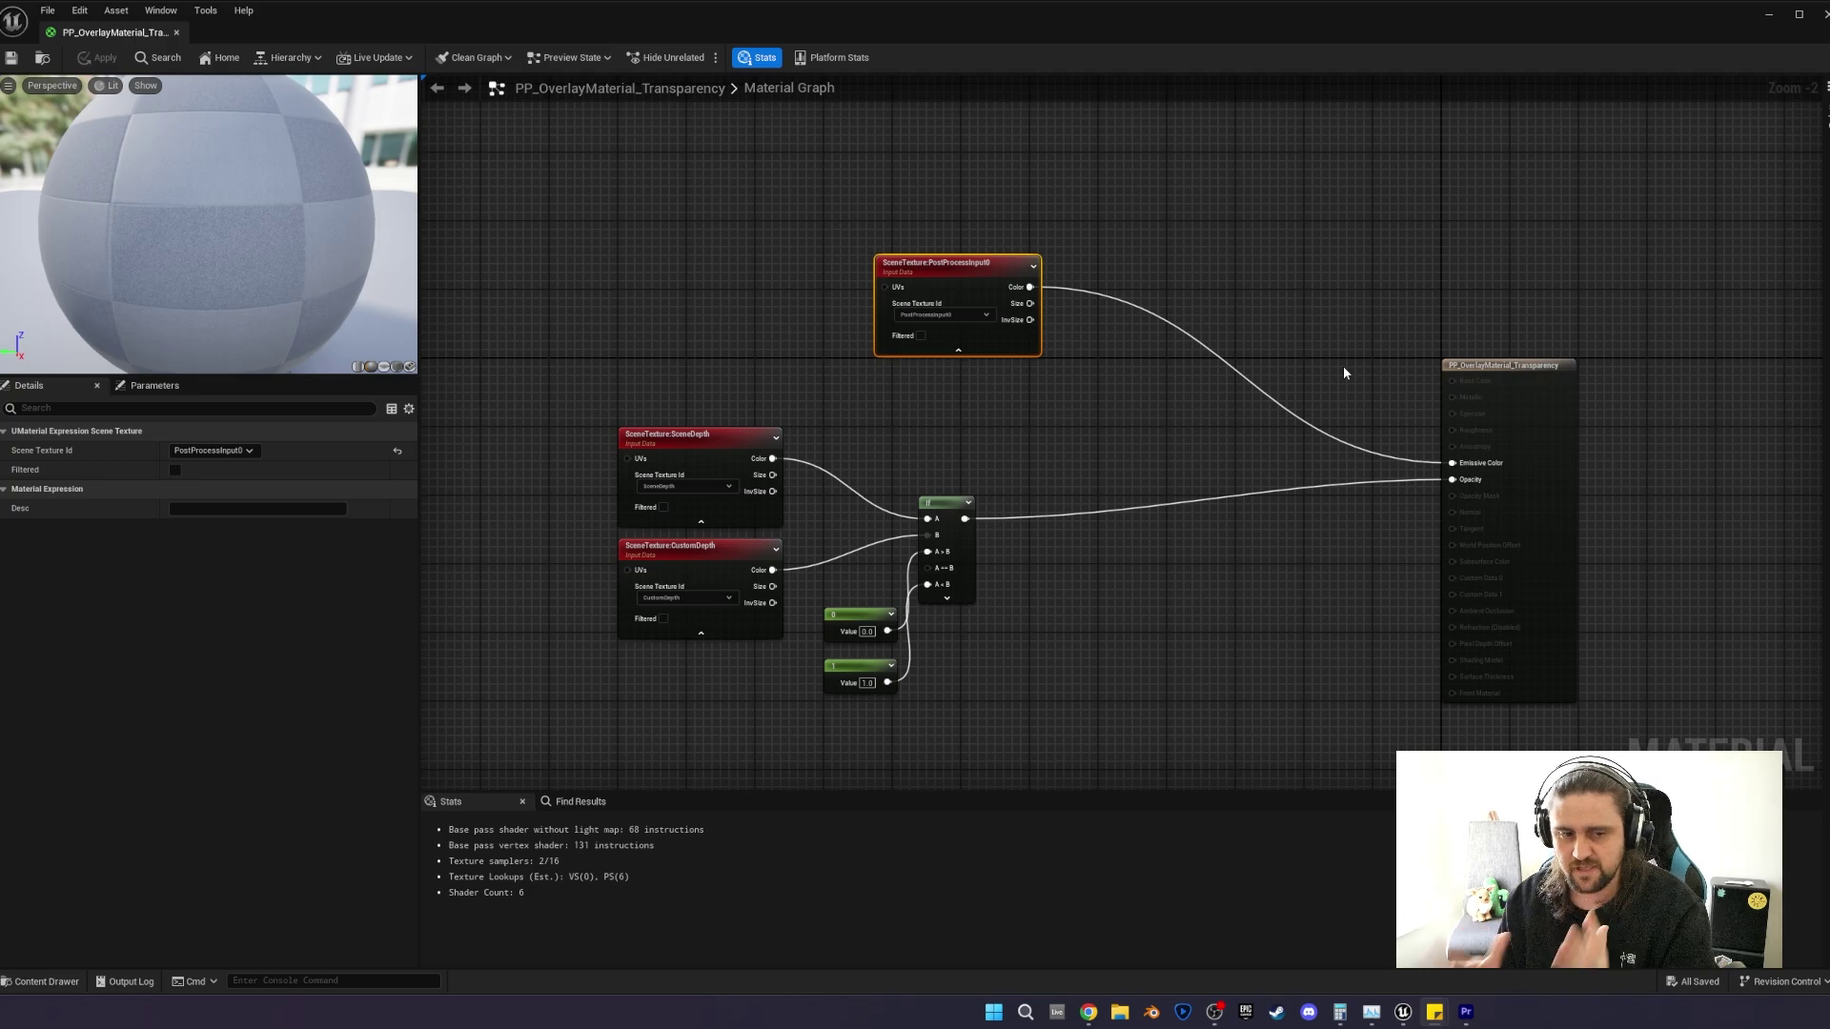
# Zoom in and inspect the SceneDepth and CustomDepth nodes and the material's properties.
pyautogui.scroll(3, 829, 434)
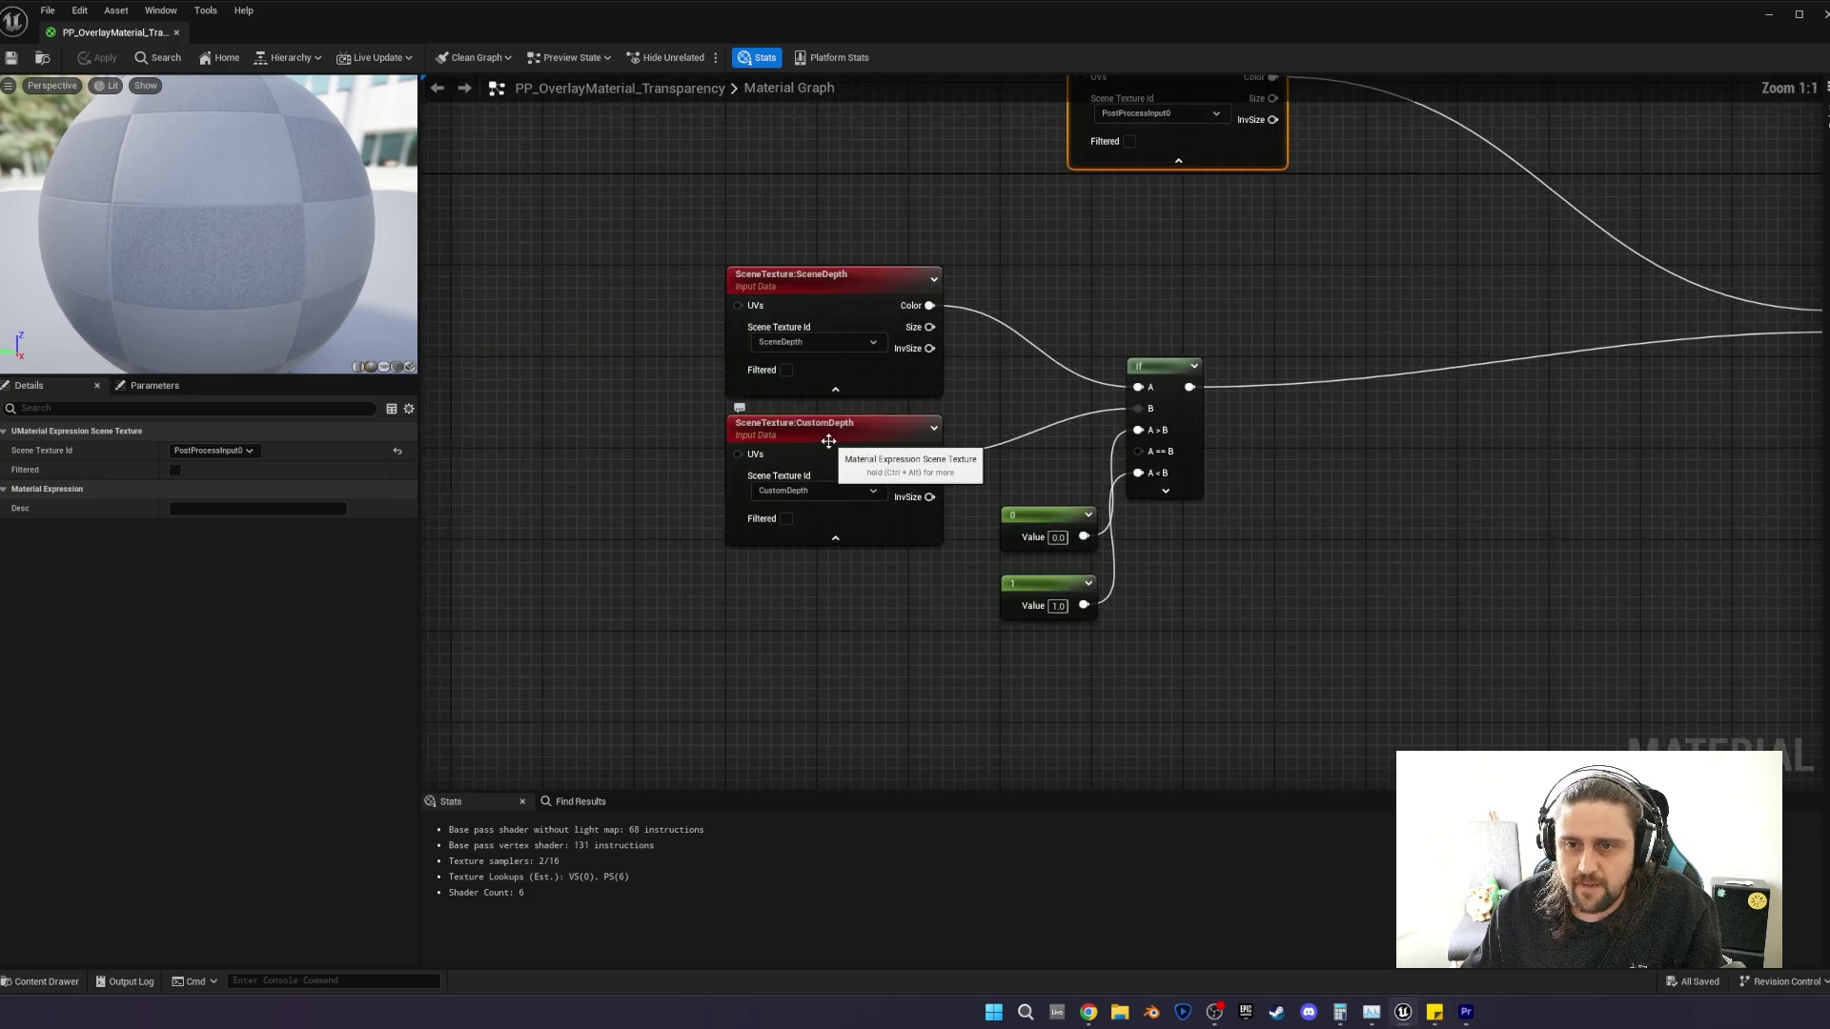
pyautogui.click(813, 287)
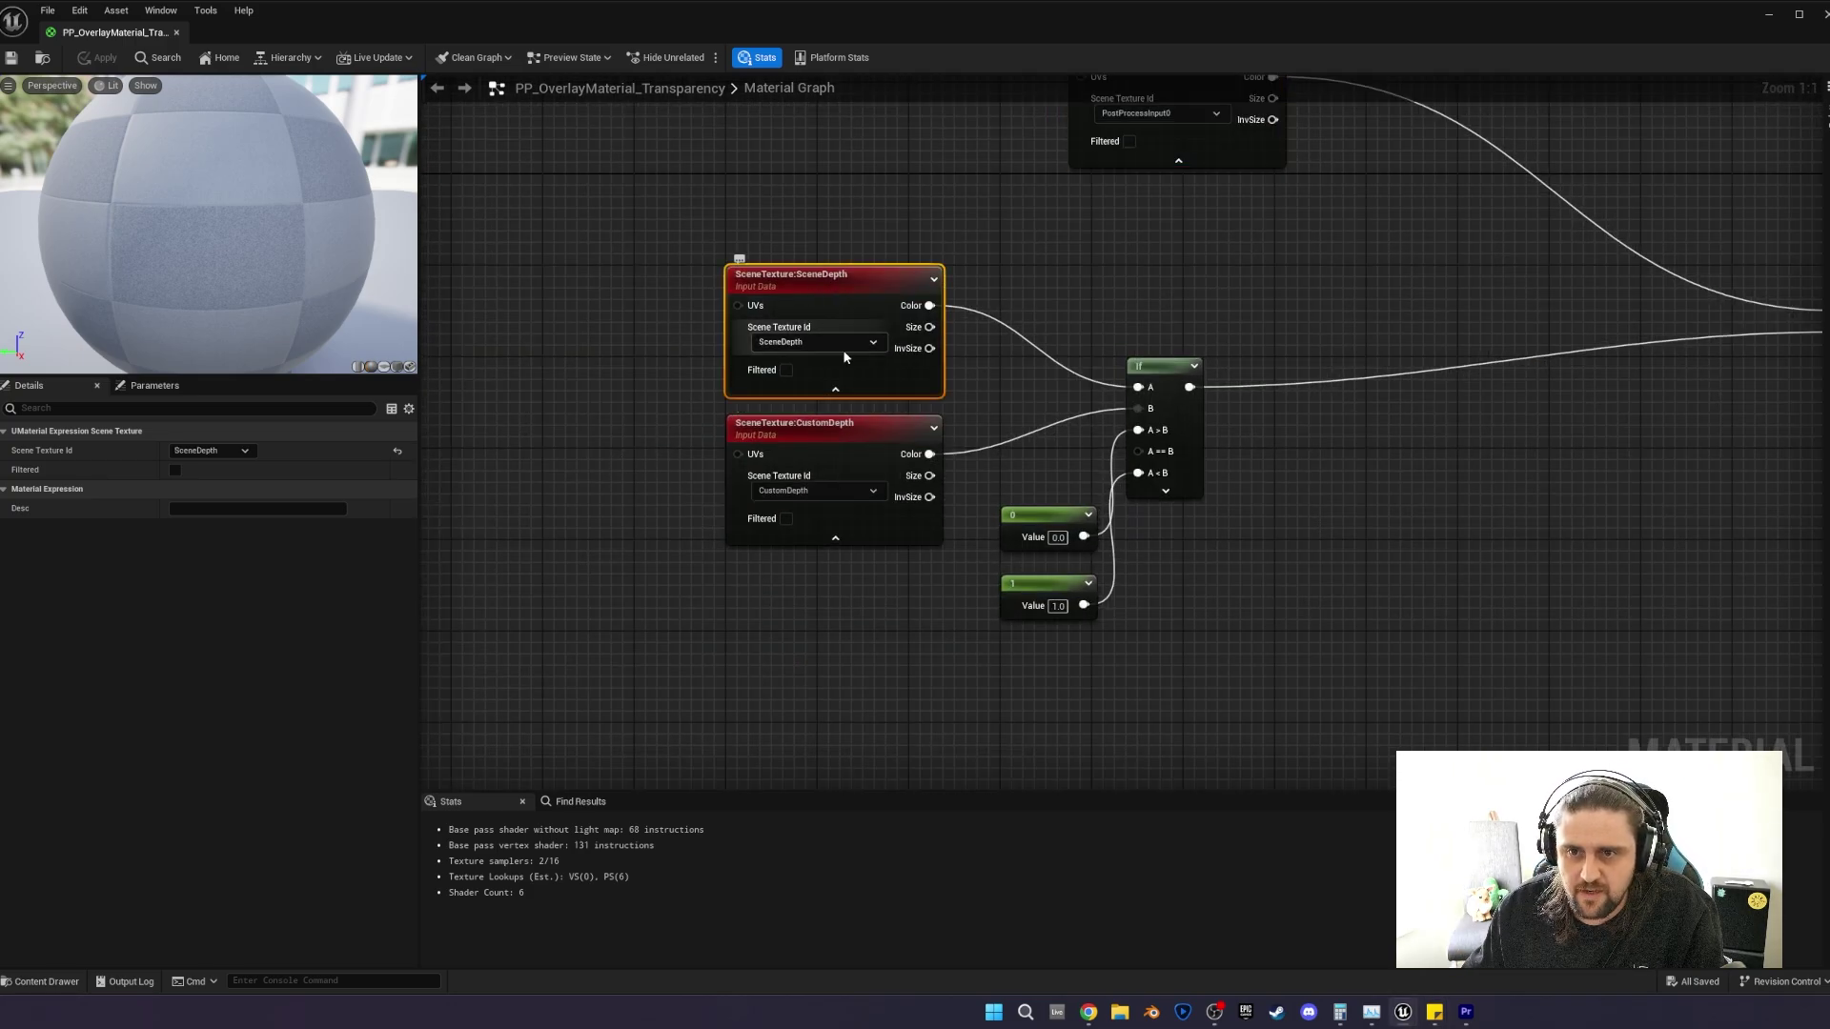
pyautogui.click(843, 409)
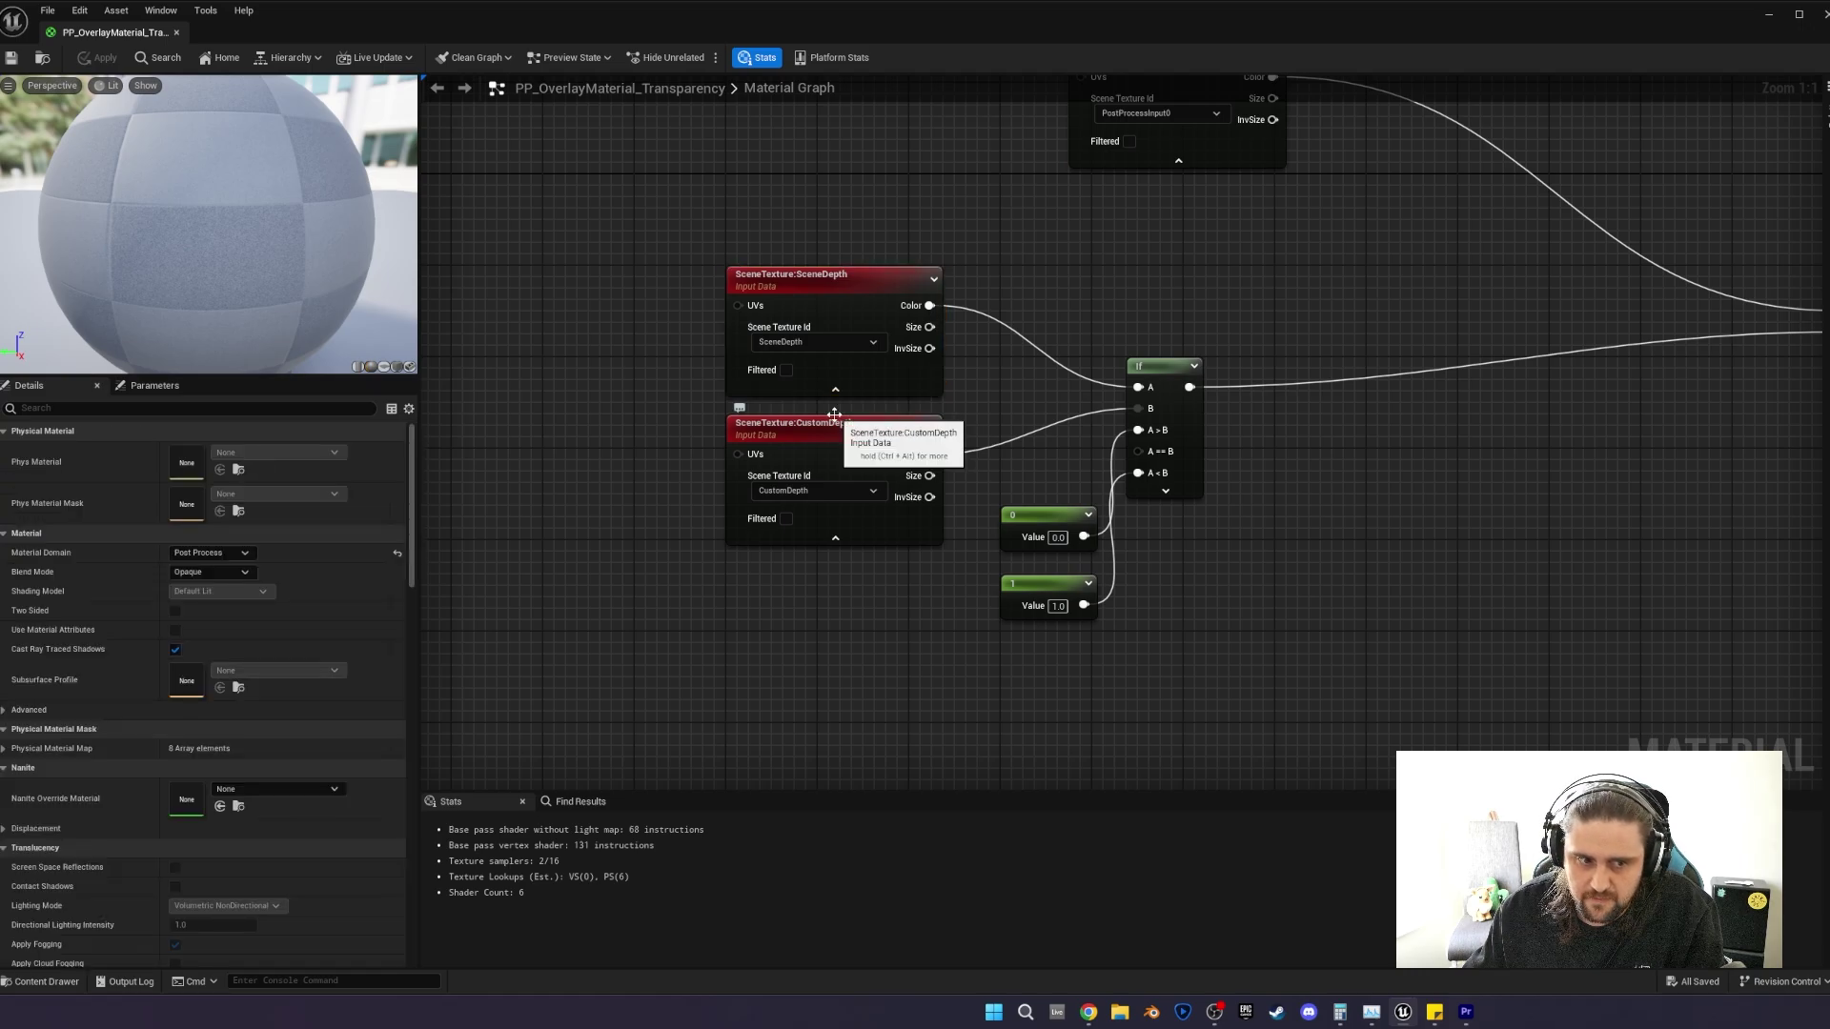
pyautogui.click(858, 303)
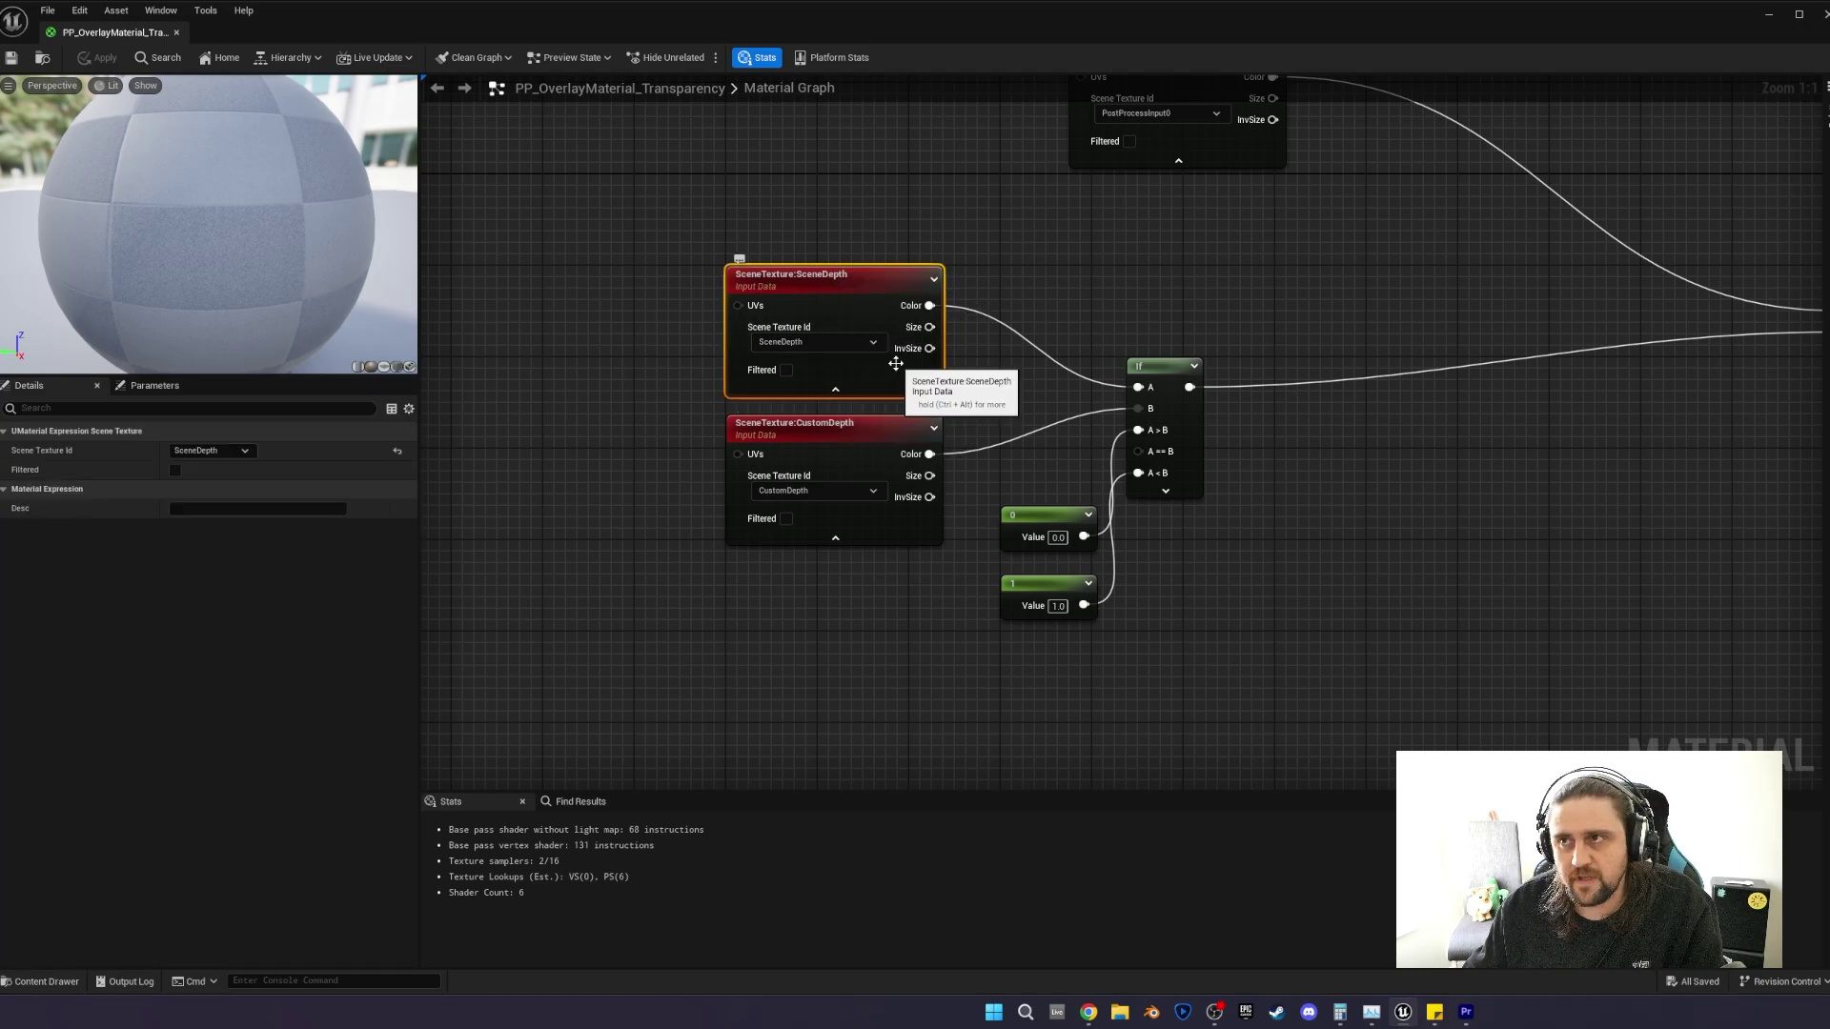
pyautogui.click(812, 458)
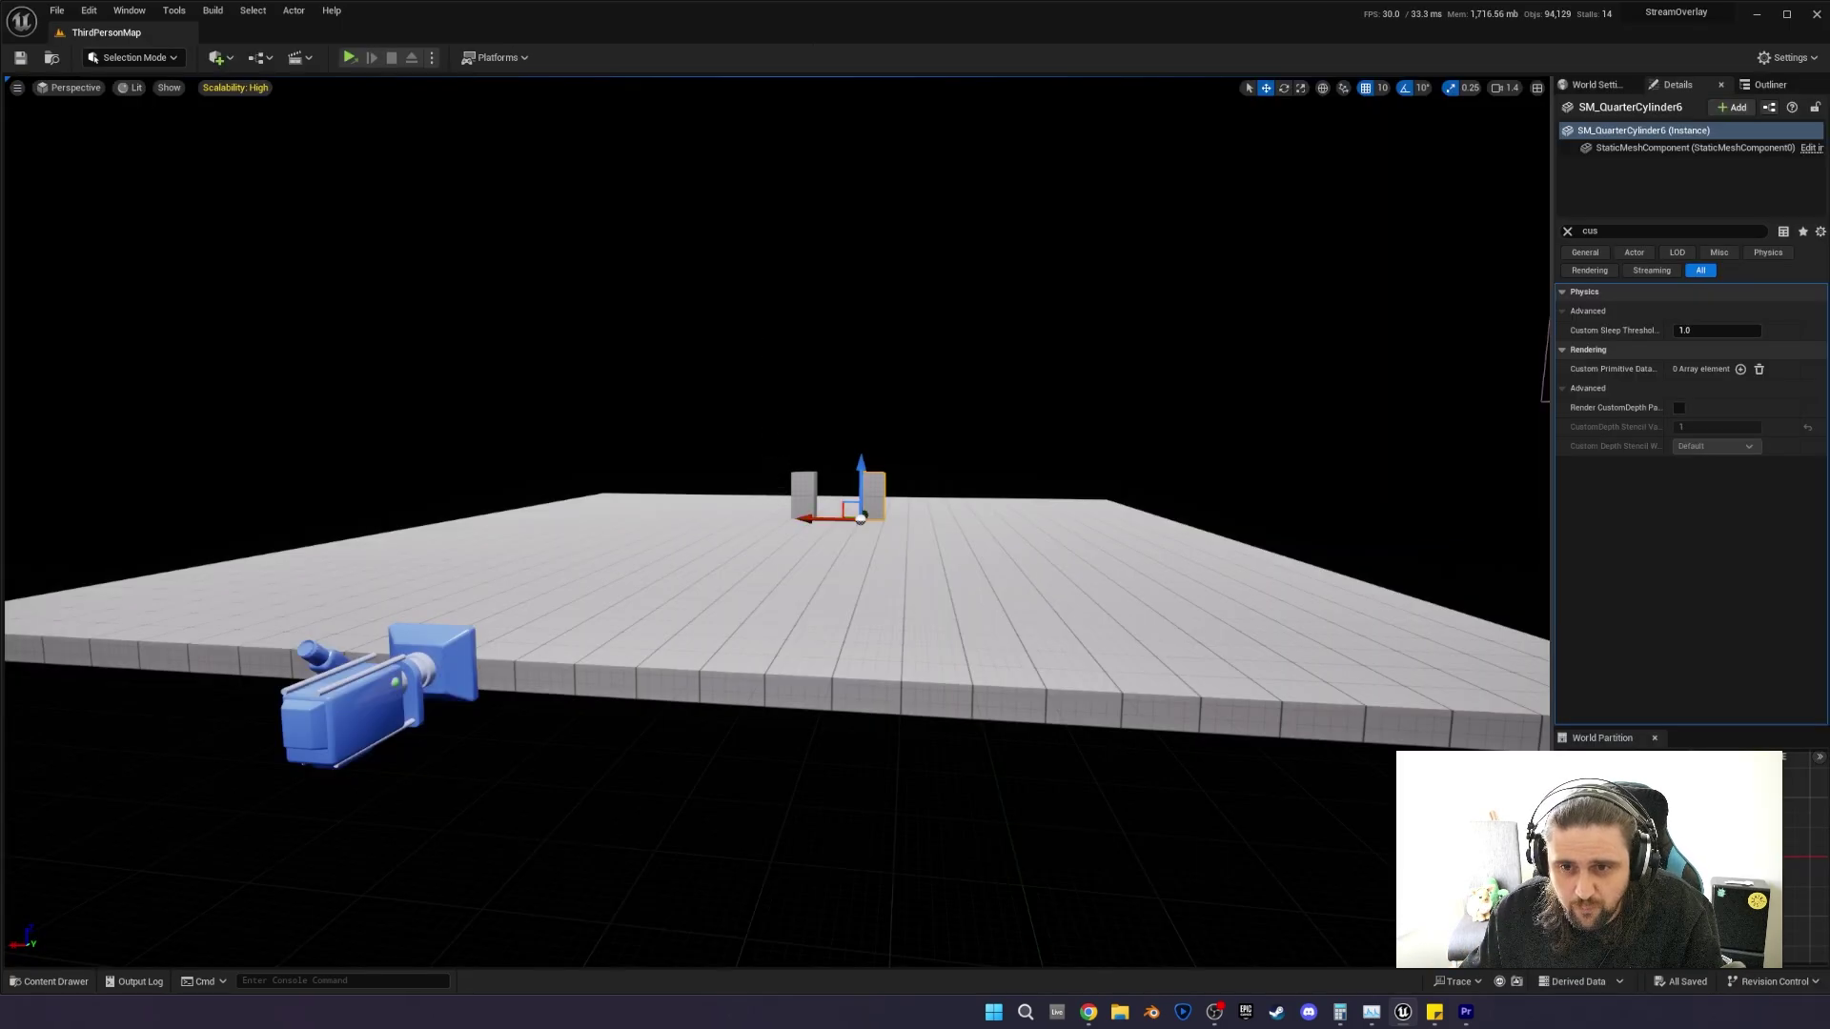
# Clear the quarter-cylinder selection and return to the PP_OverlayMaterial_Transparency material editor window.
pyautogui.click(776, 172)
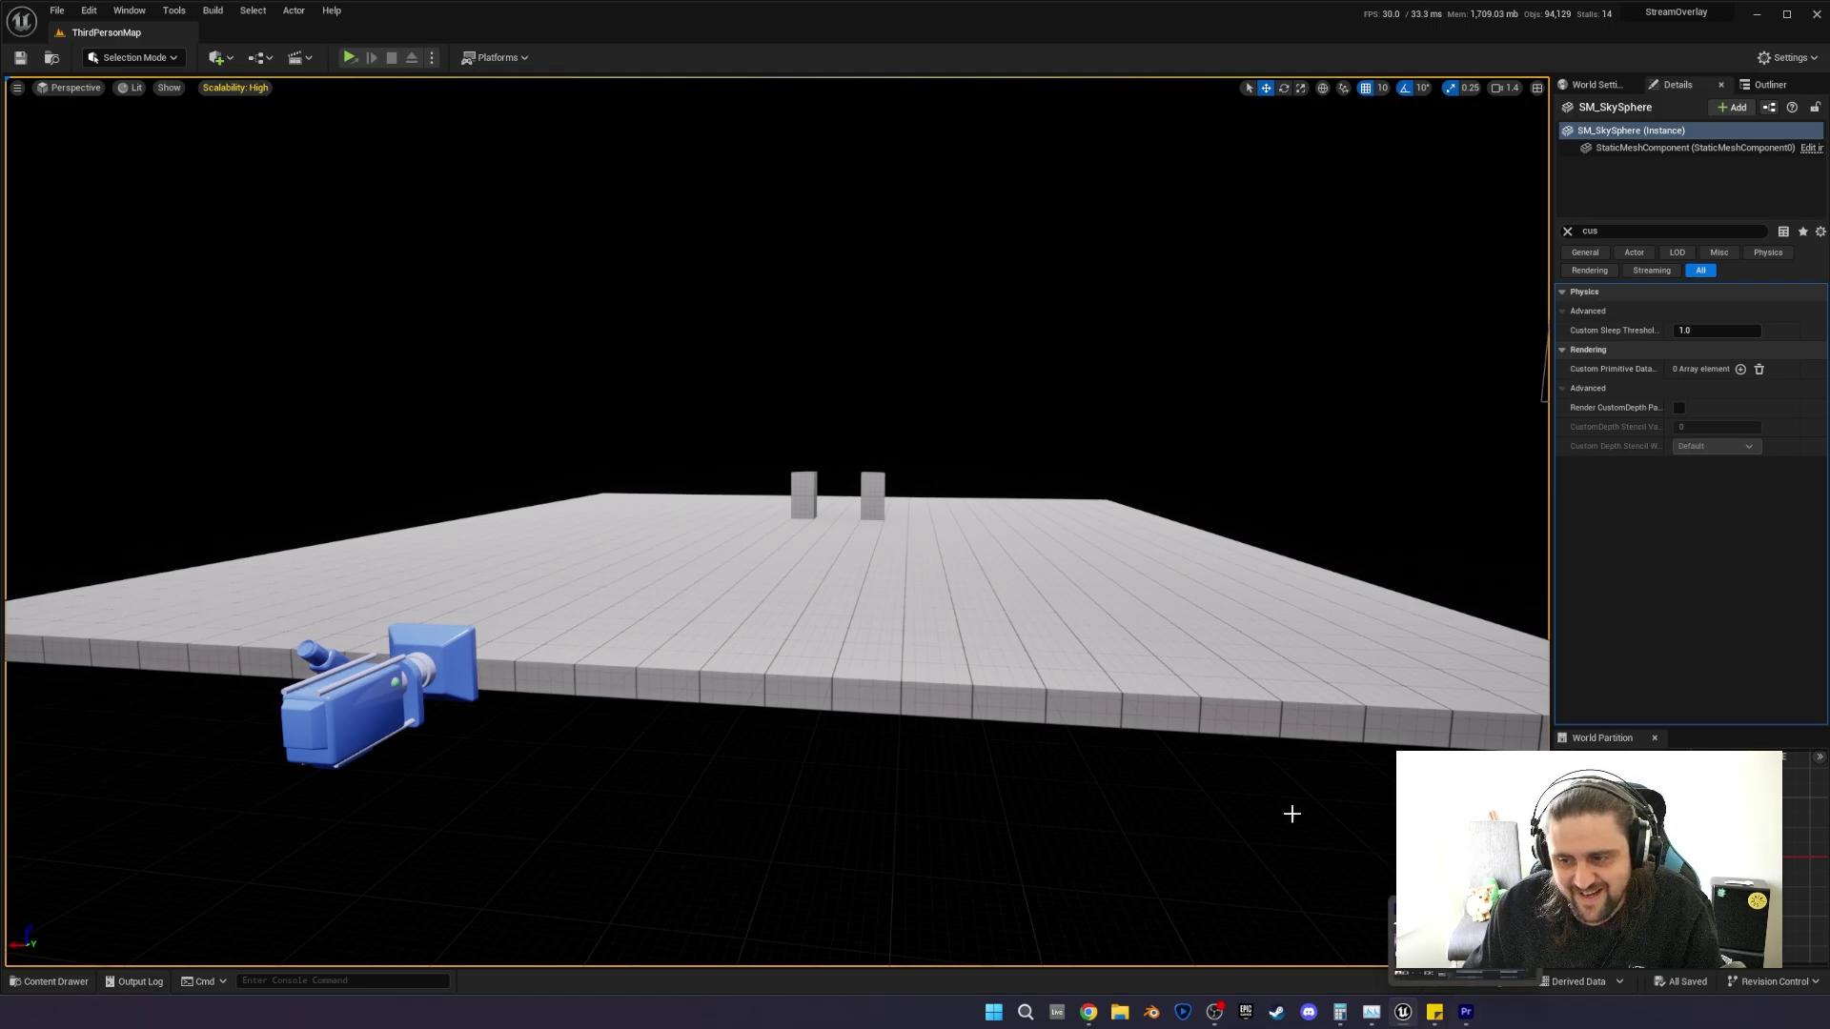
pyautogui.moveTo(1401, 1012)
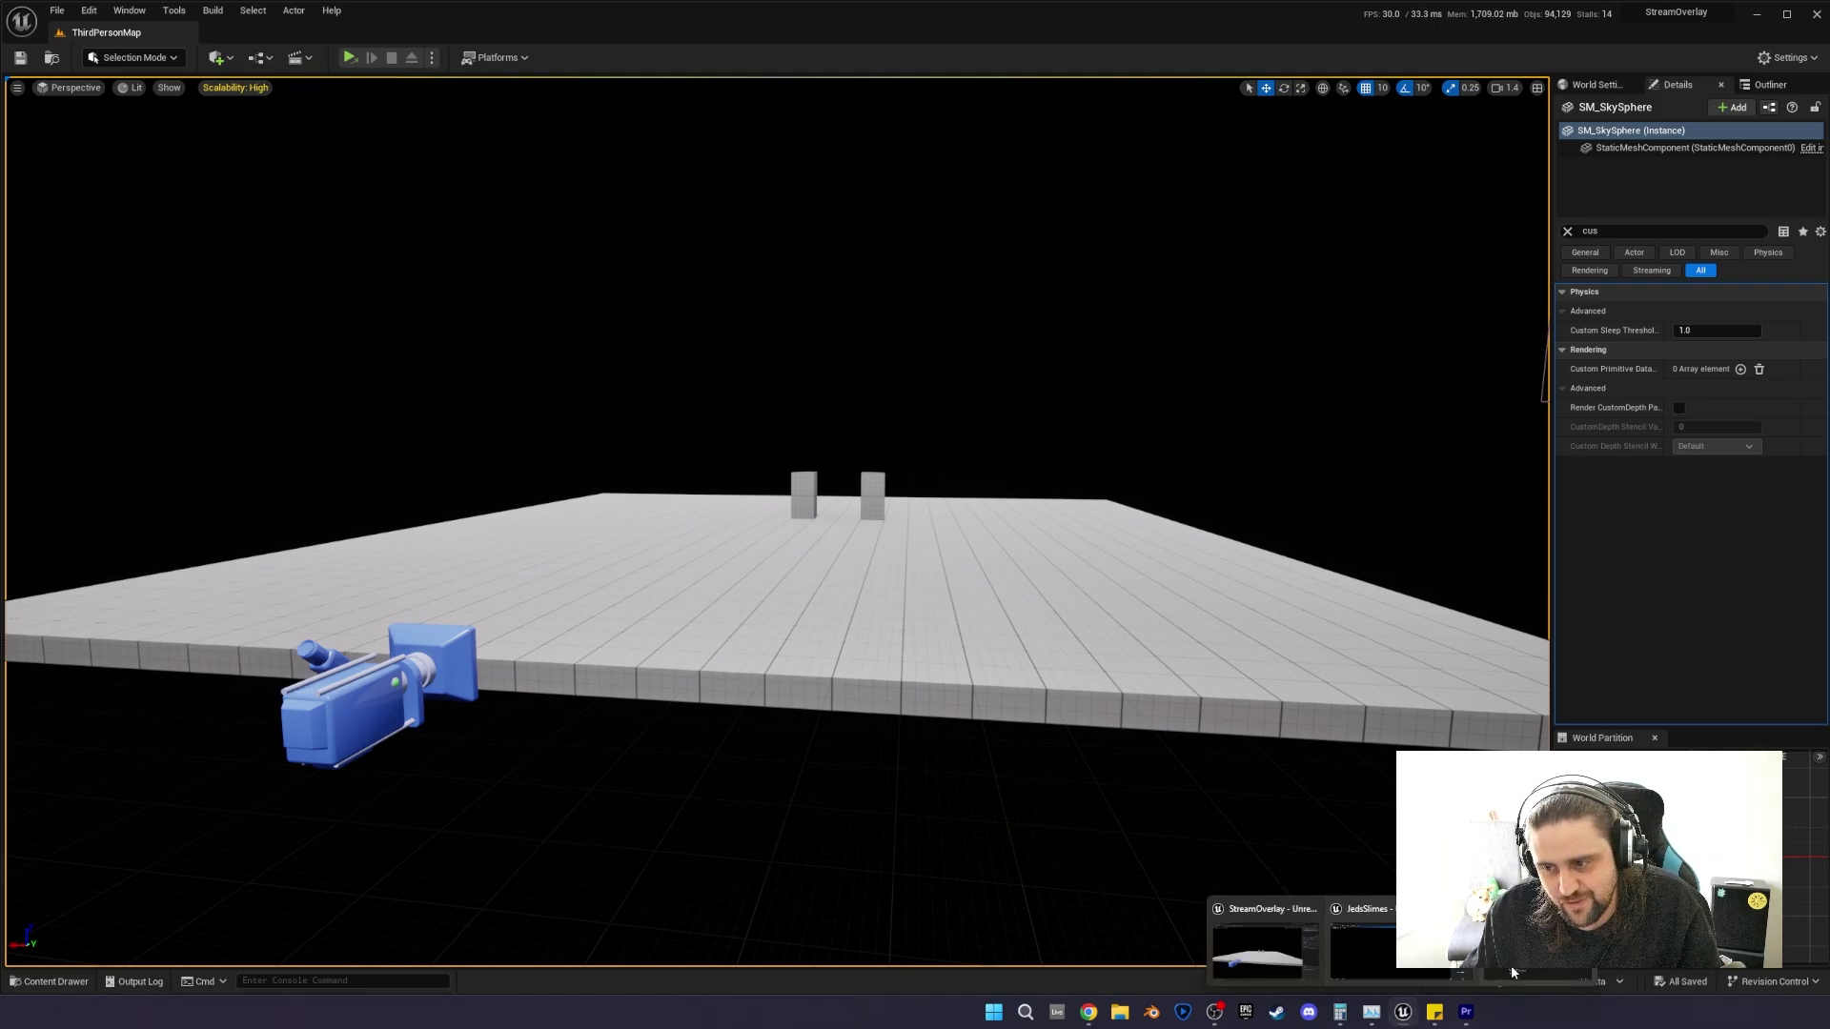
pyautogui.click(1362, 939)
# Nudge the 1 constant node upward and check the material's overall properties.
pyautogui.scroll(1, 1208, 299)
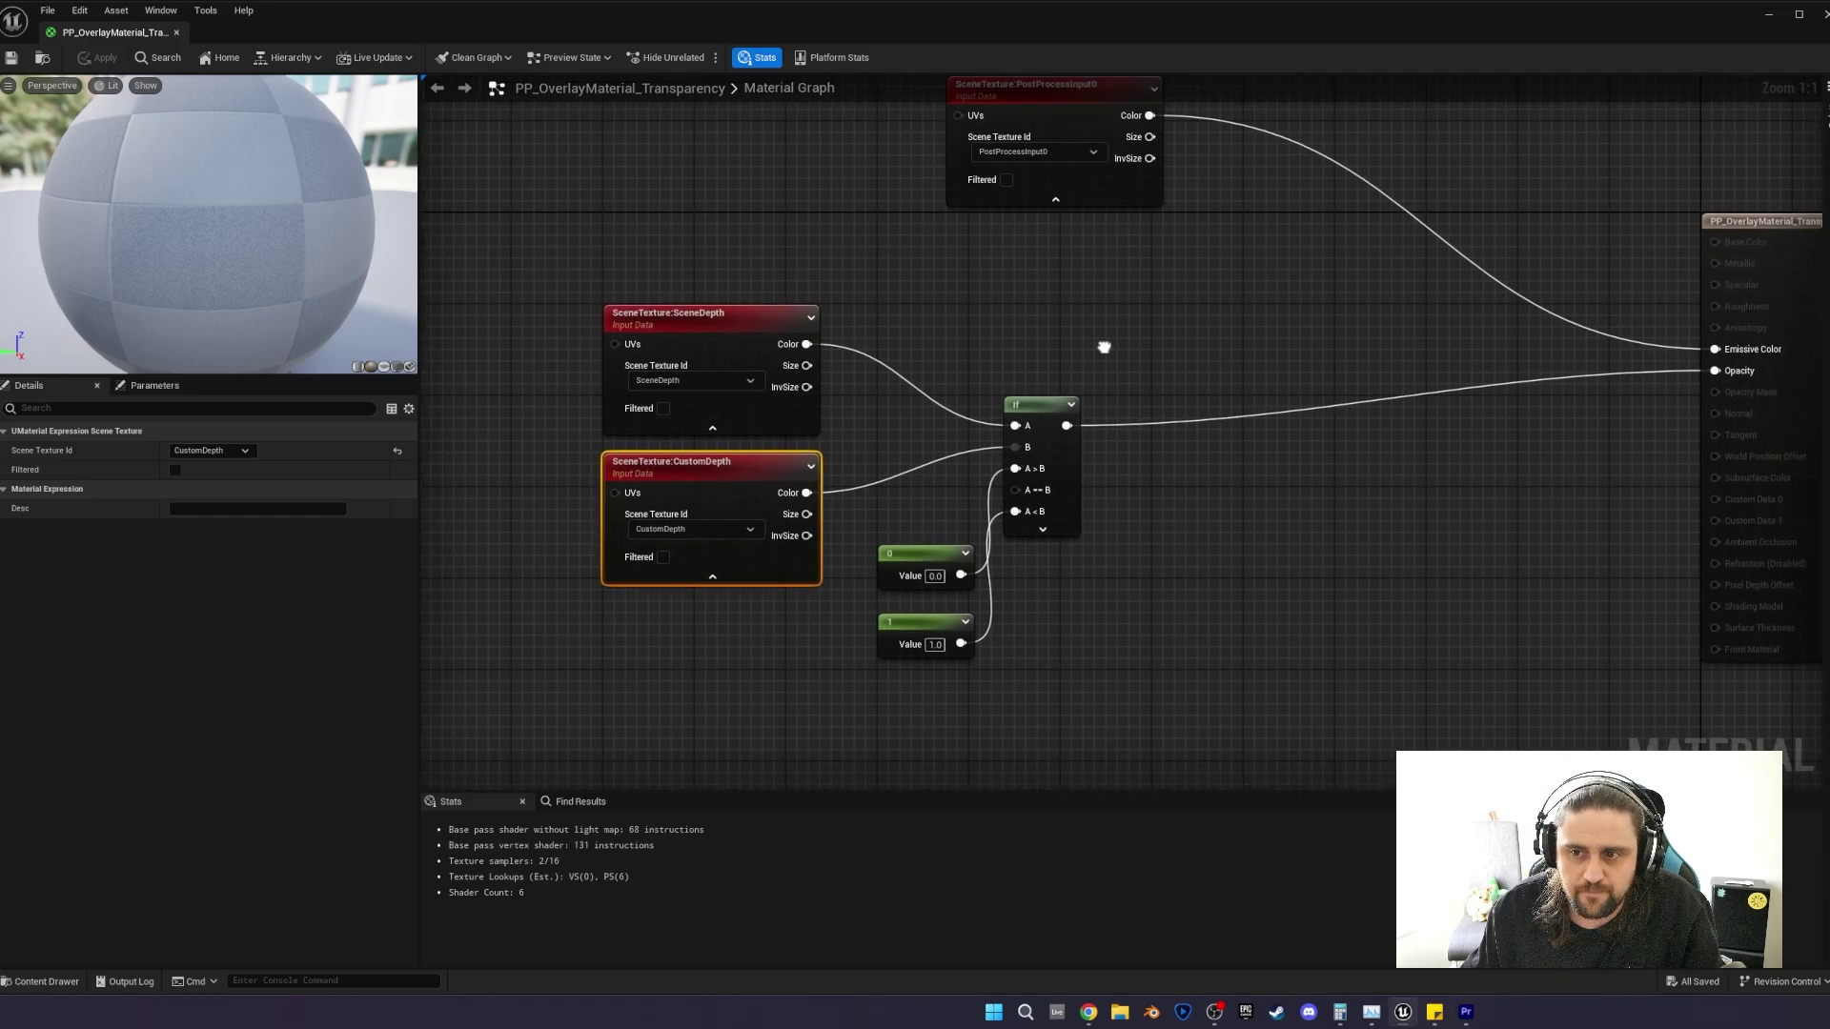
pyautogui.scroll(-1, 1102, 343)
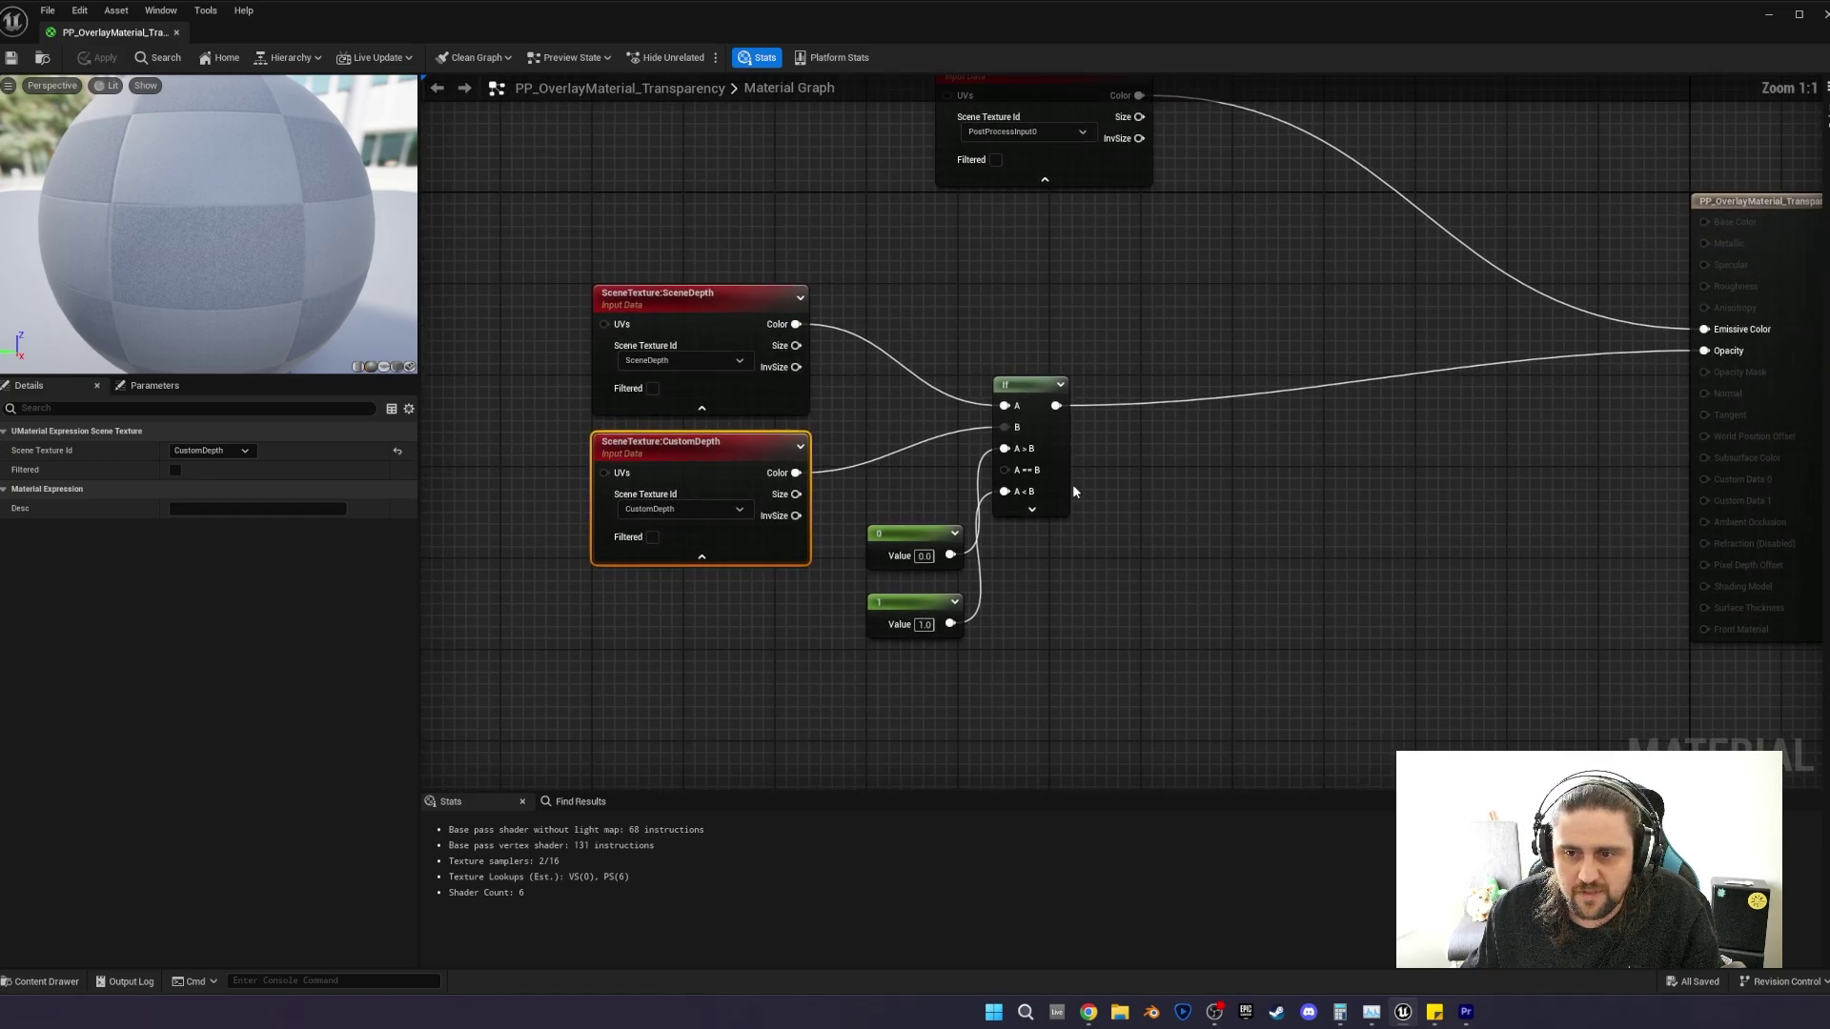
pyautogui.click(692, 283)
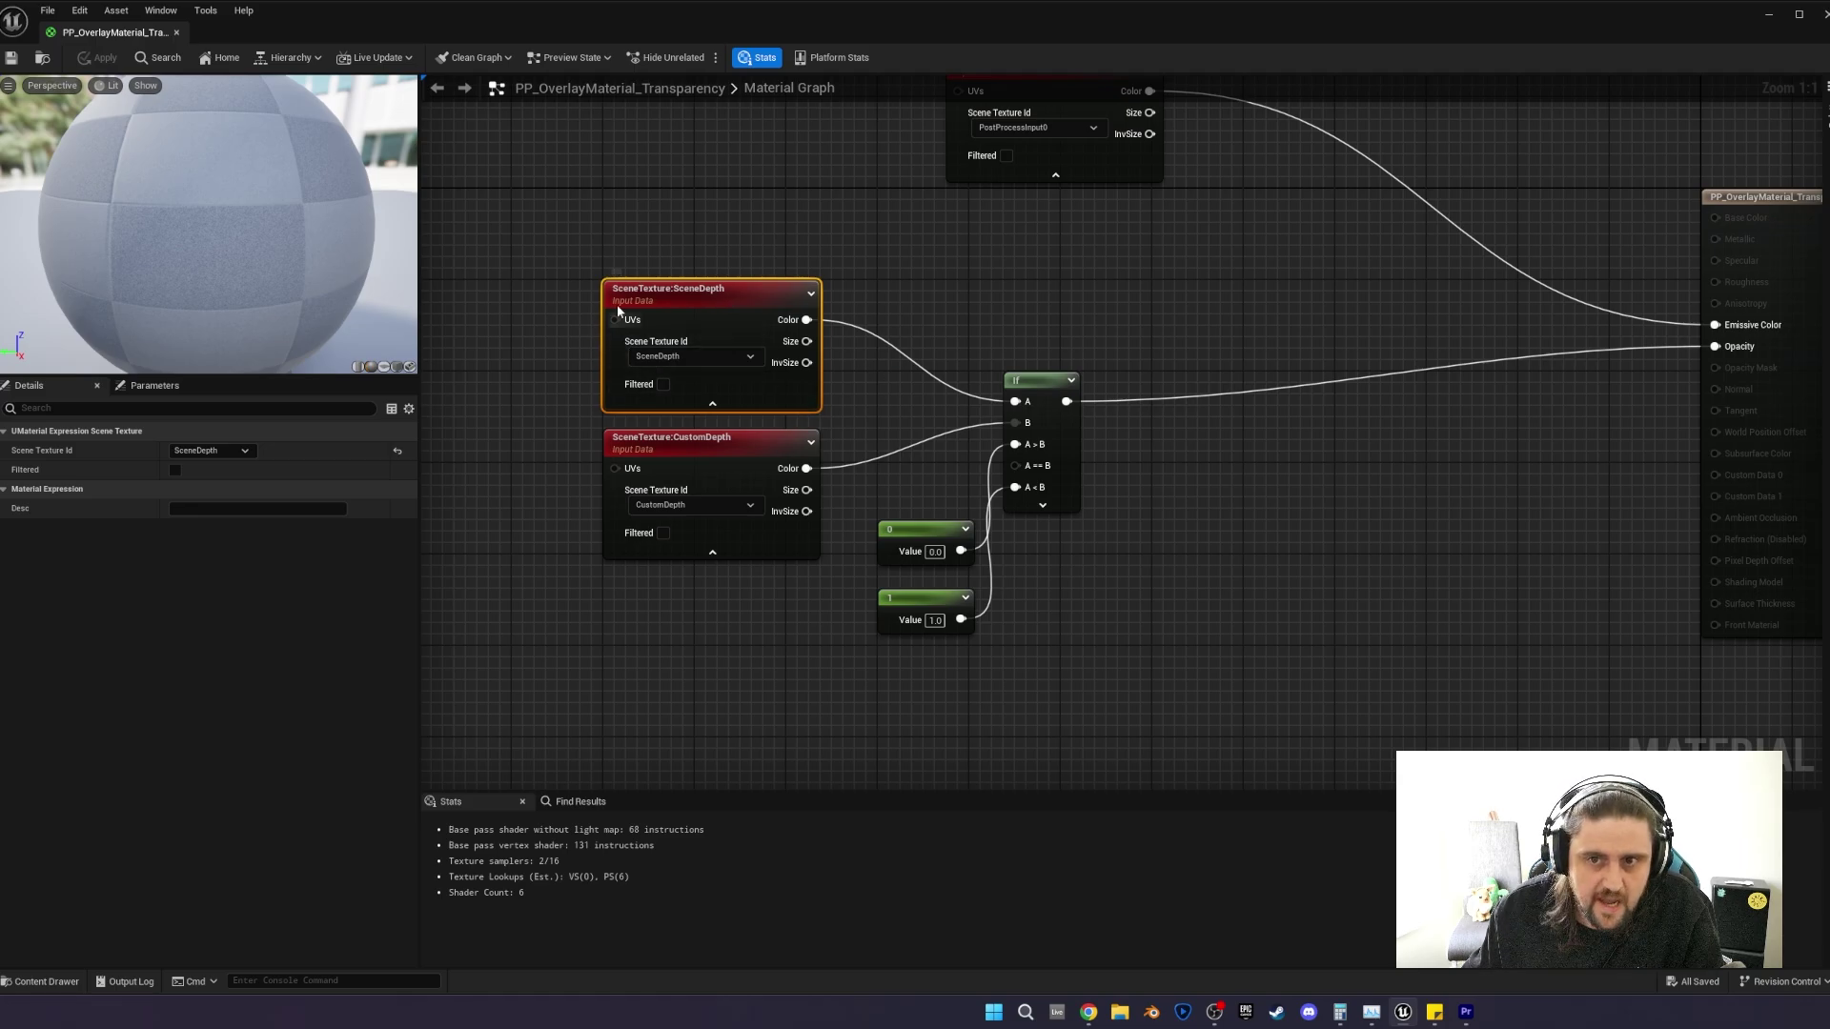
pyautogui.moveTo(1265, 607); pyautogui.dragTo(1234, 635, button='right')
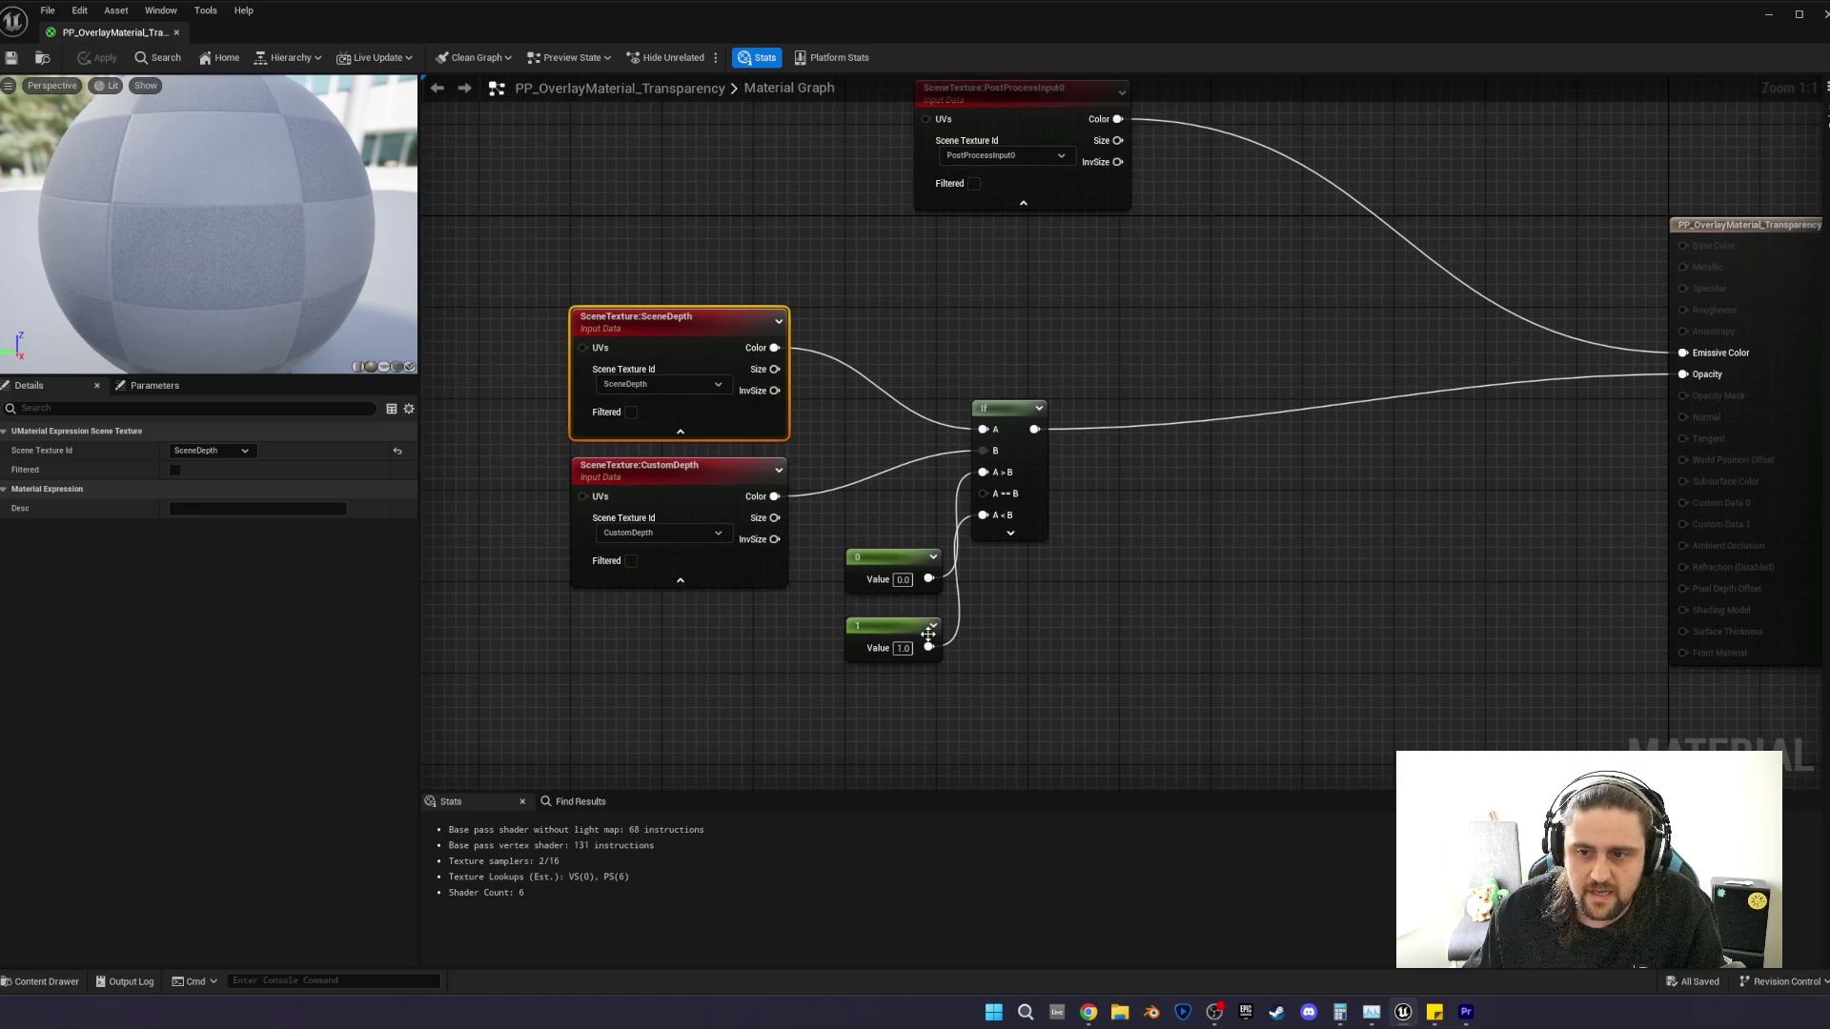
pyautogui.moveTo(907, 637); pyautogui.dragTo(907, 614)
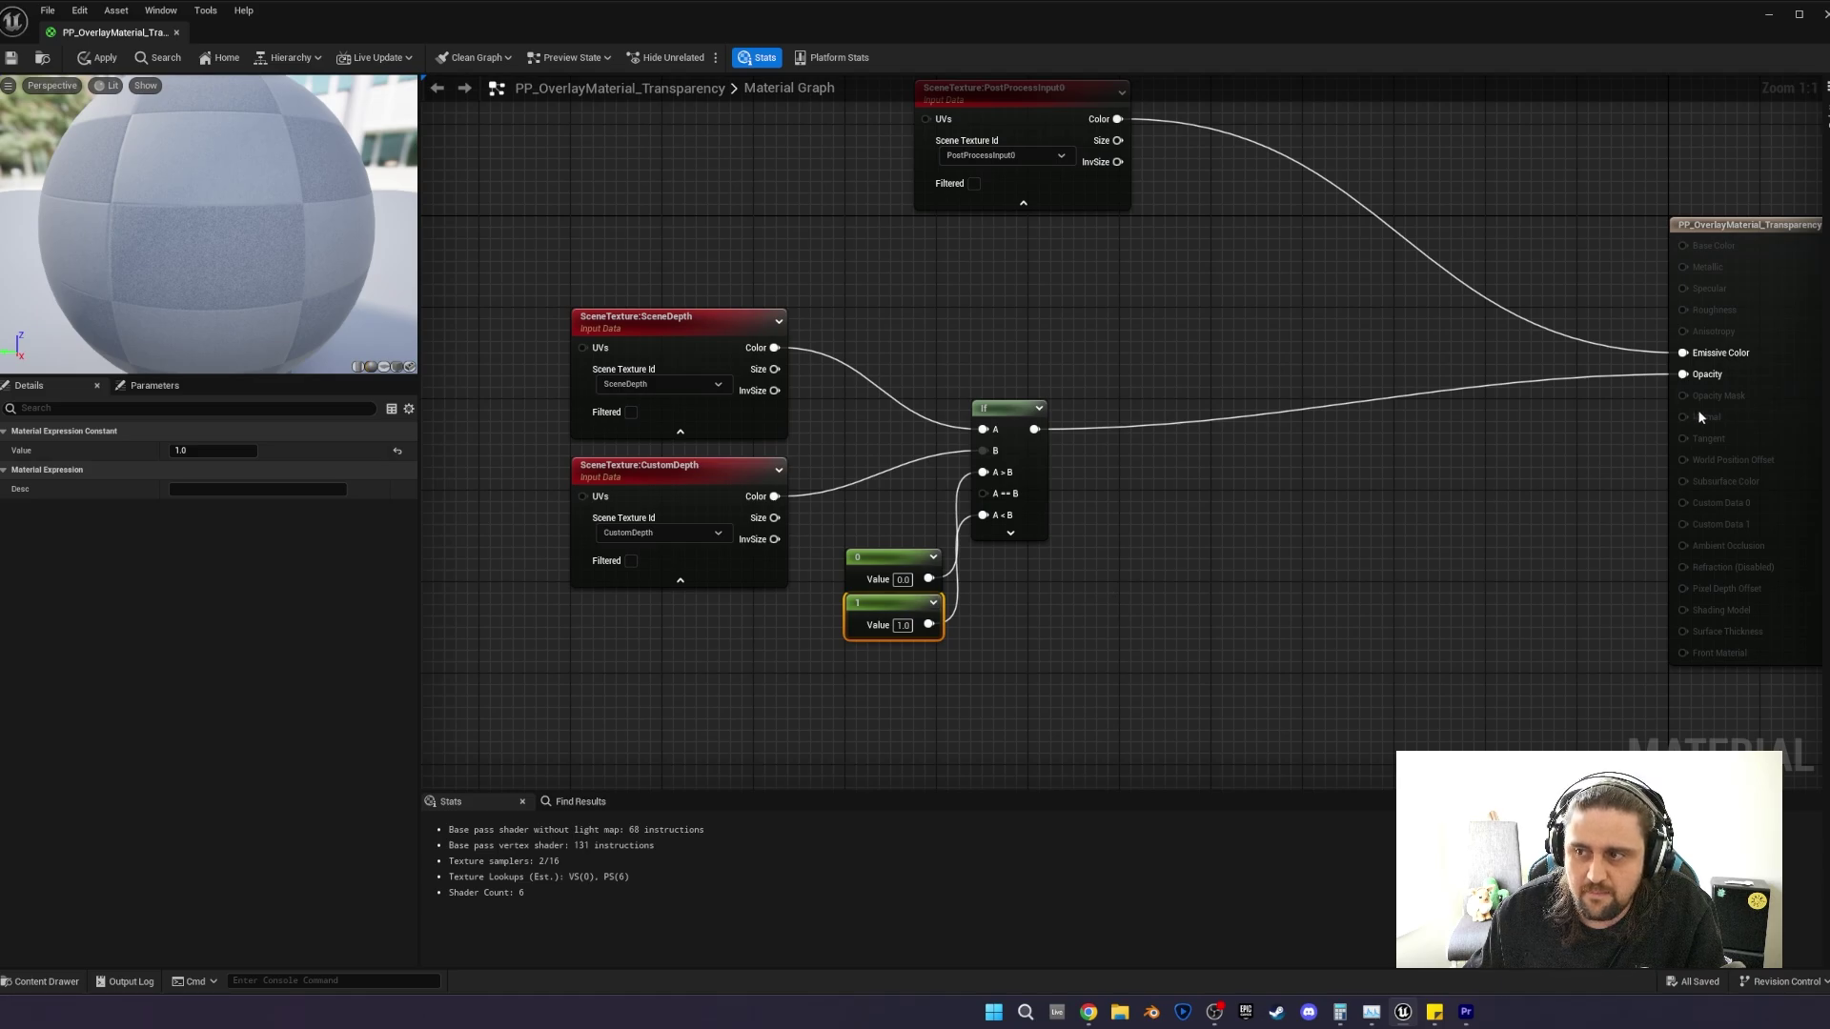
pyautogui.click(1753, 345)
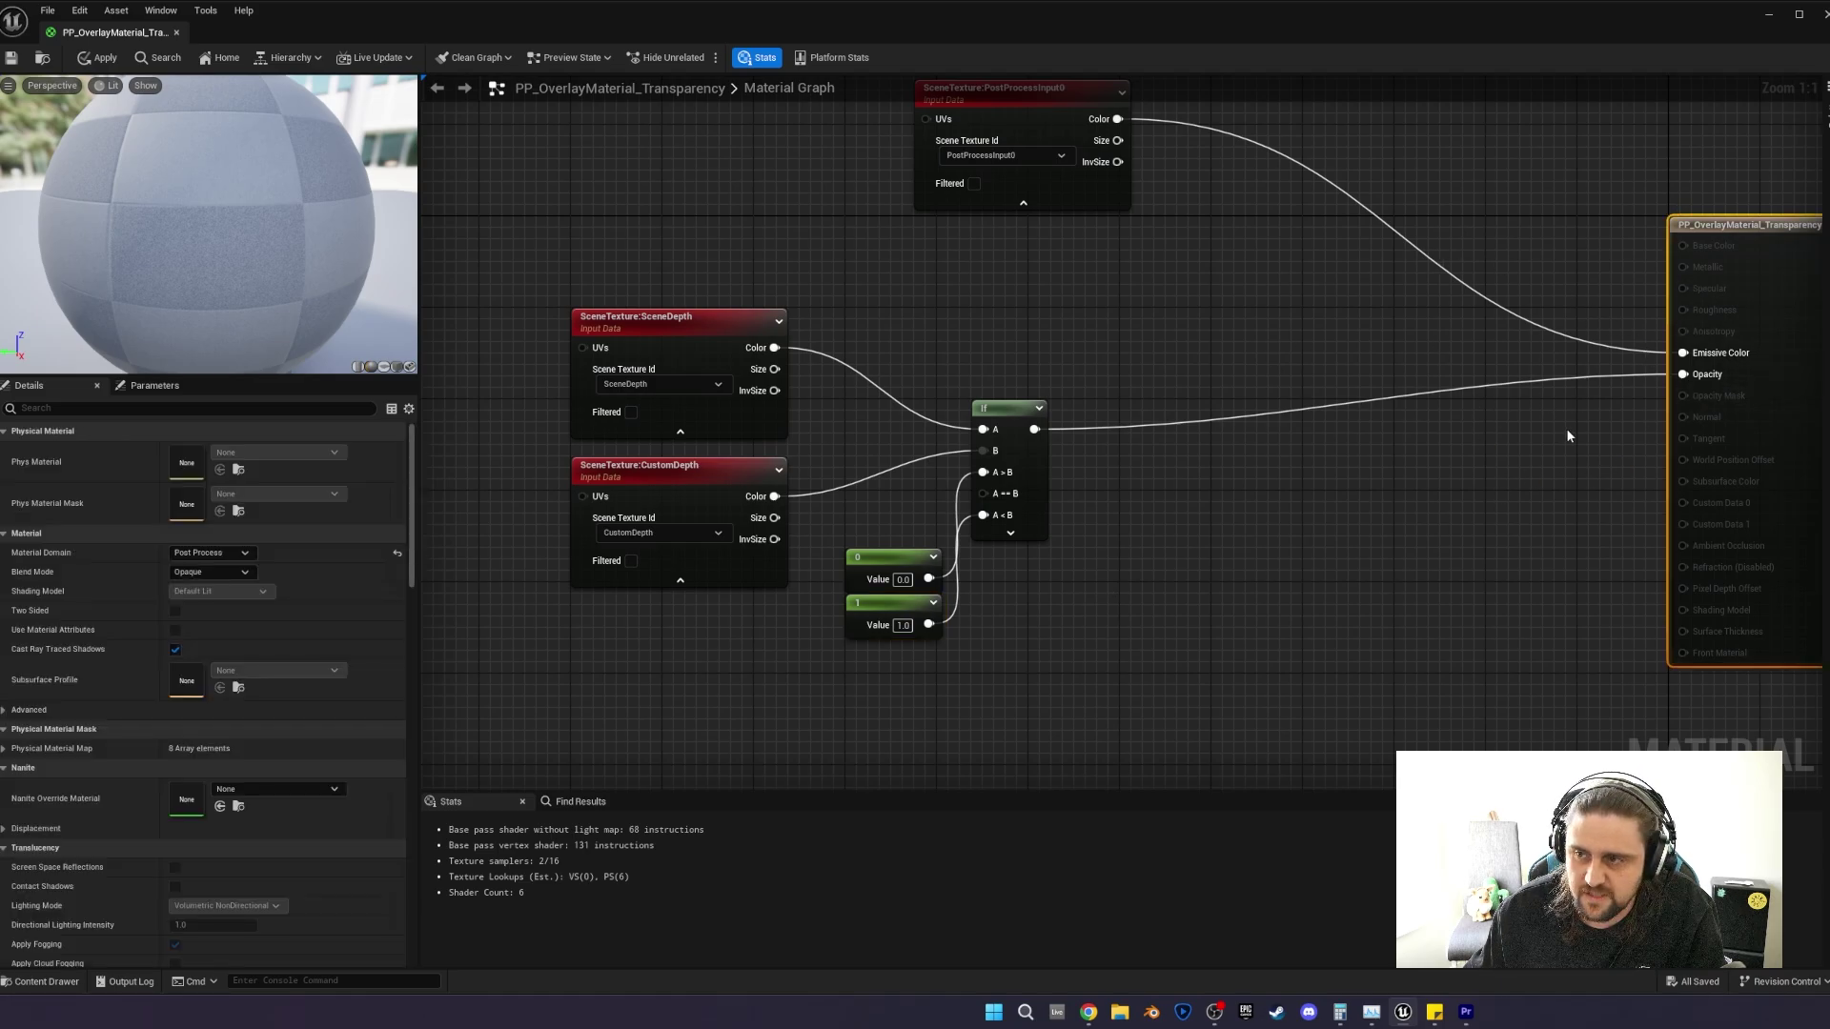
pyautogui.moveTo(1568, 436); pyautogui.dragTo(1422, 413, button='right')
# Inspect the SceneDepth, CustomDepth and 0 constant nodes, nudging CustomDepth slightly upward.
pyautogui.moveTo(843, 543); pyautogui.dragTo(1100, 547, button='right')
pyautogui.click(994, 540)
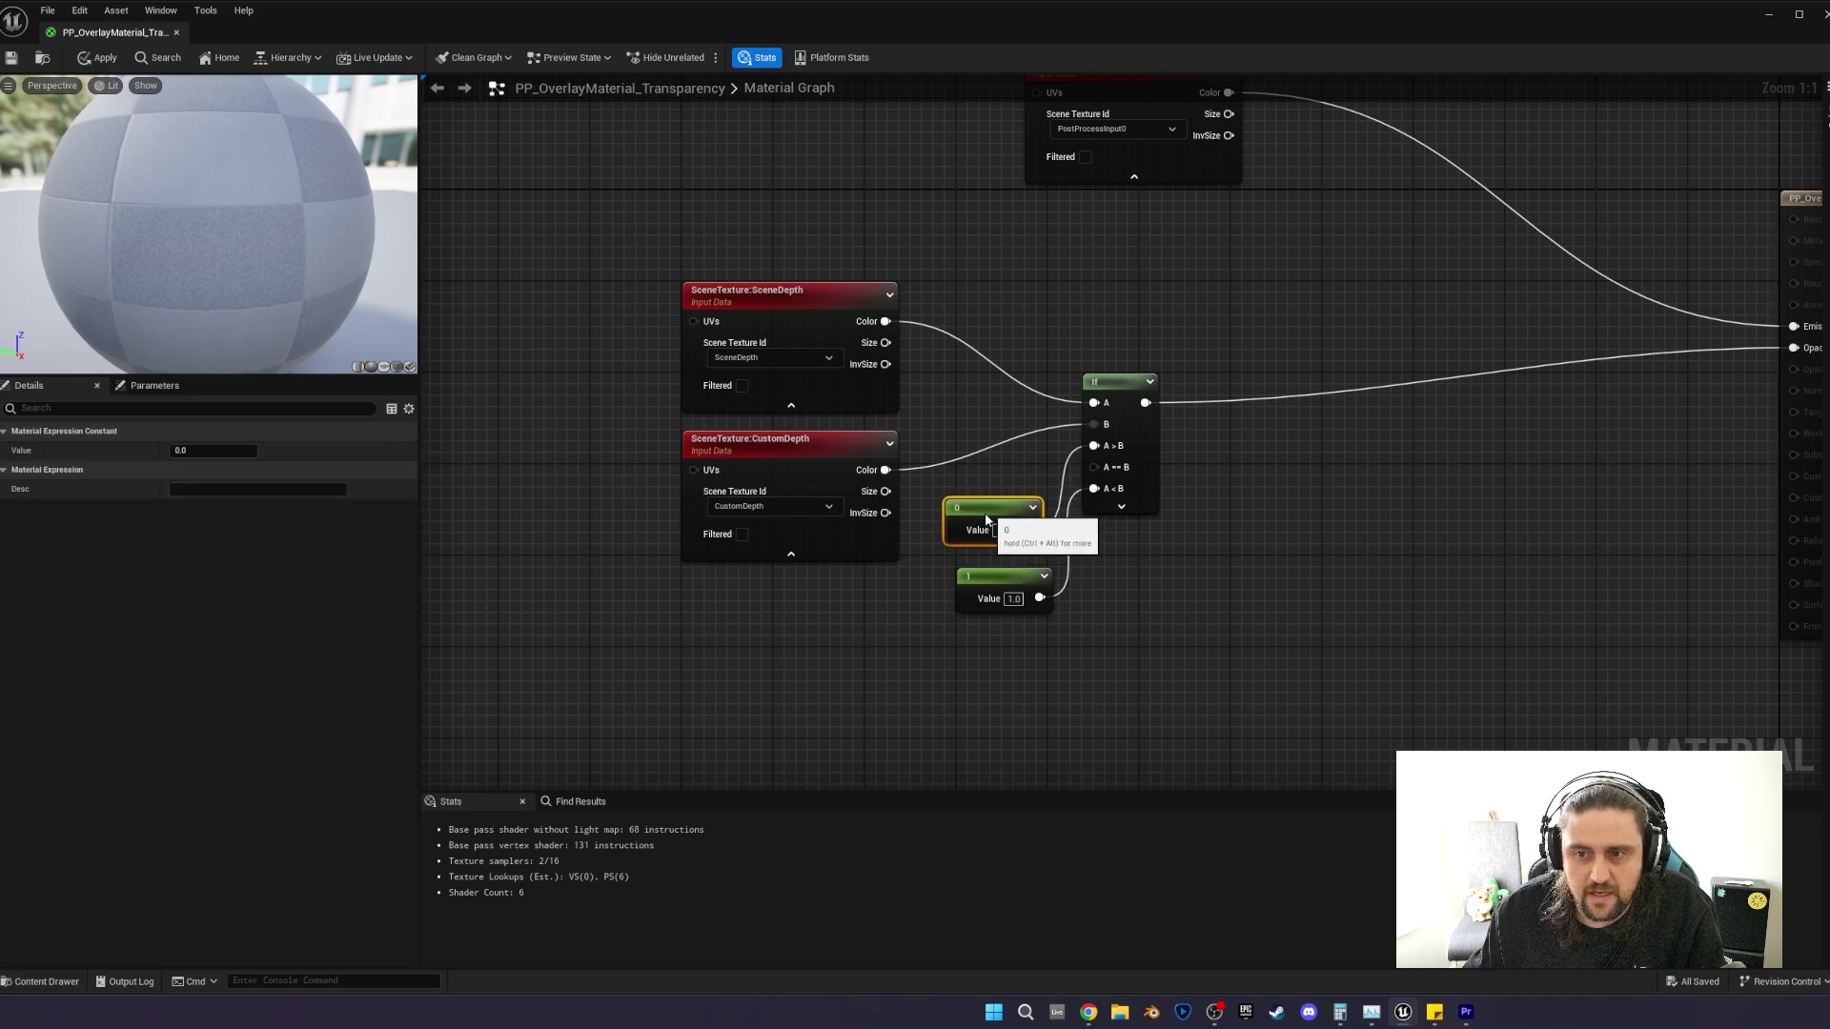
pyautogui.click(896, 355)
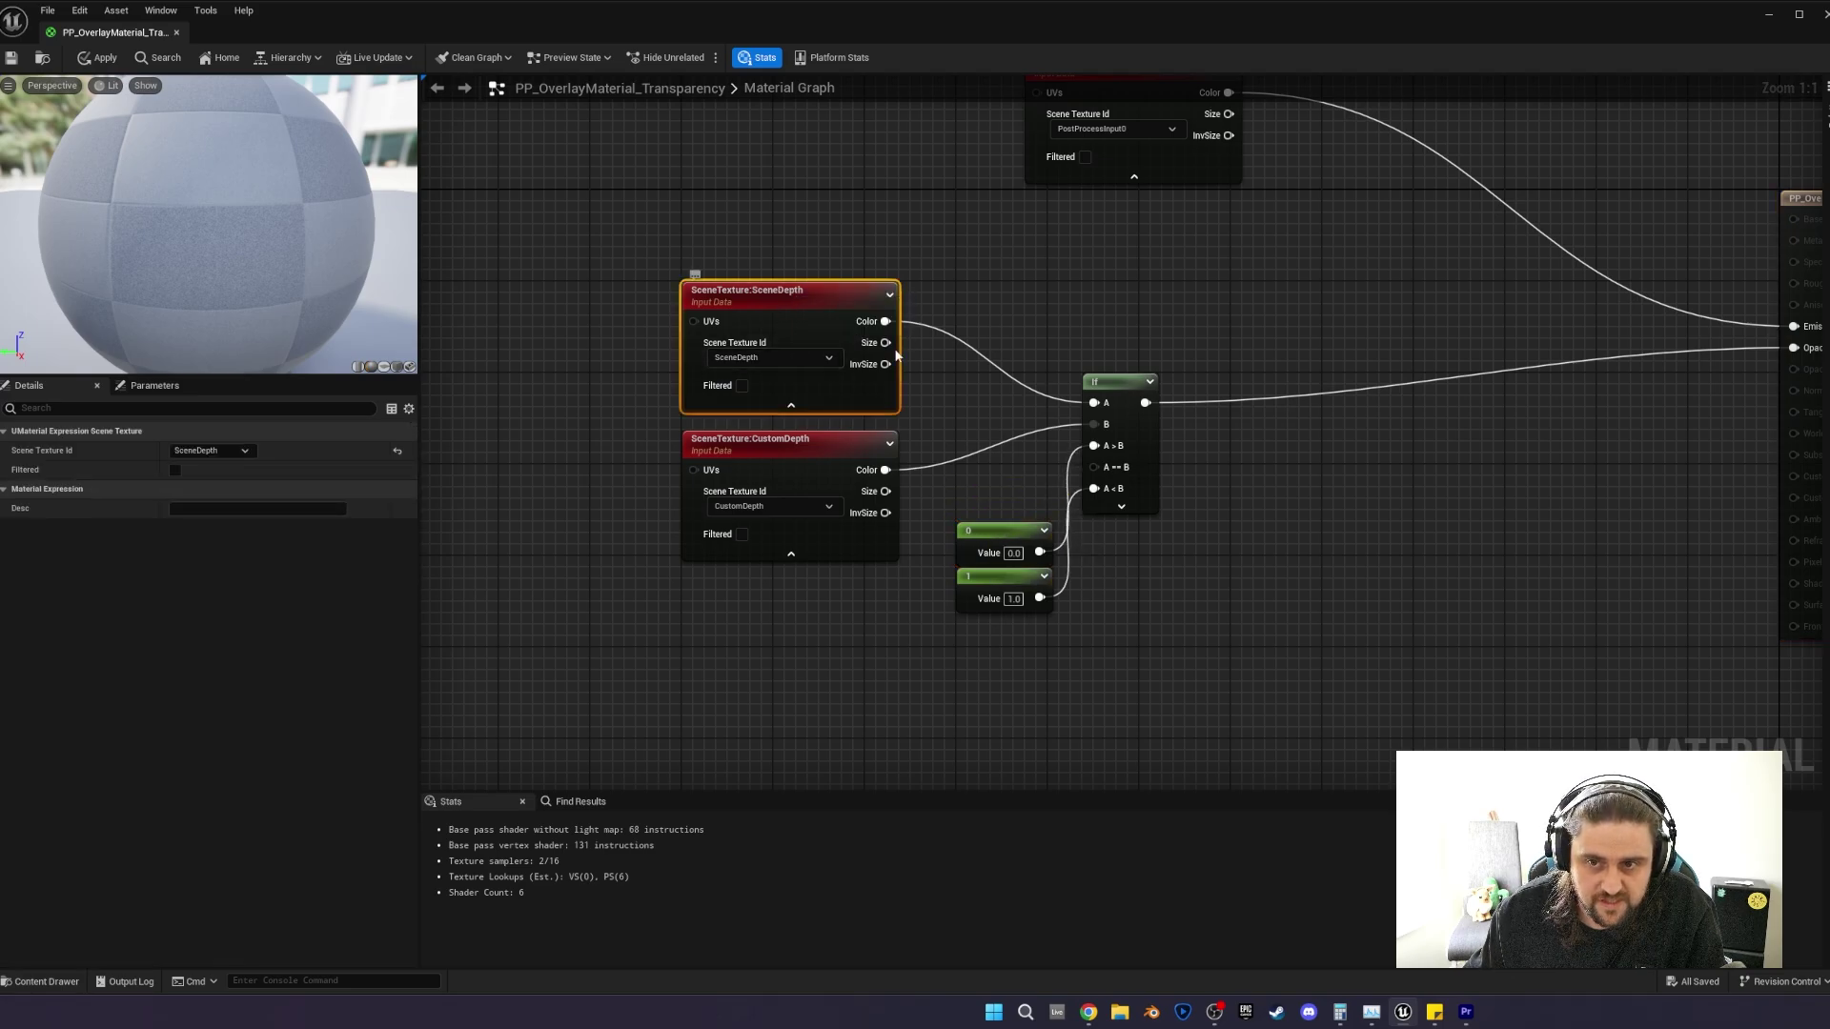
pyautogui.click(887, 507)
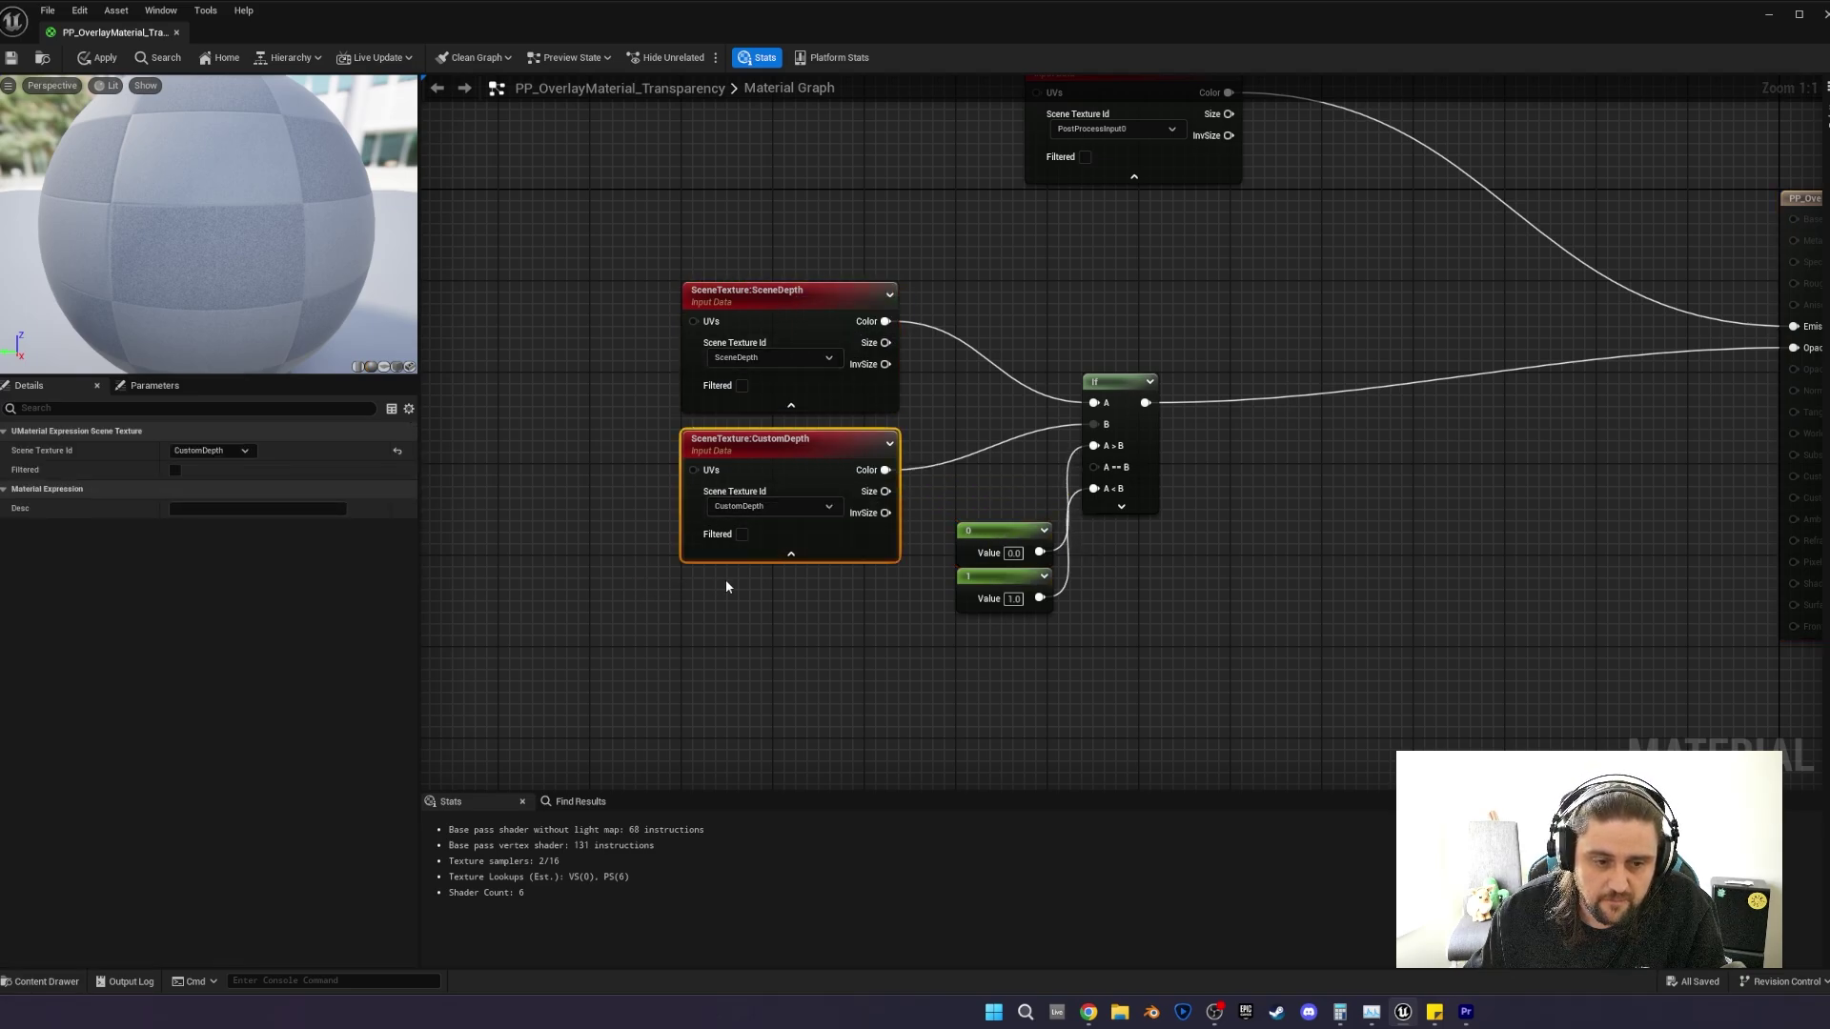
pyautogui.moveTo(1002, 541)
pyautogui.mouseDown()
pyautogui.moveTo(1009, 452)
pyautogui.moveTo(999, 540)
pyautogui.mouseUp()
pyautogui.click(820, 445)
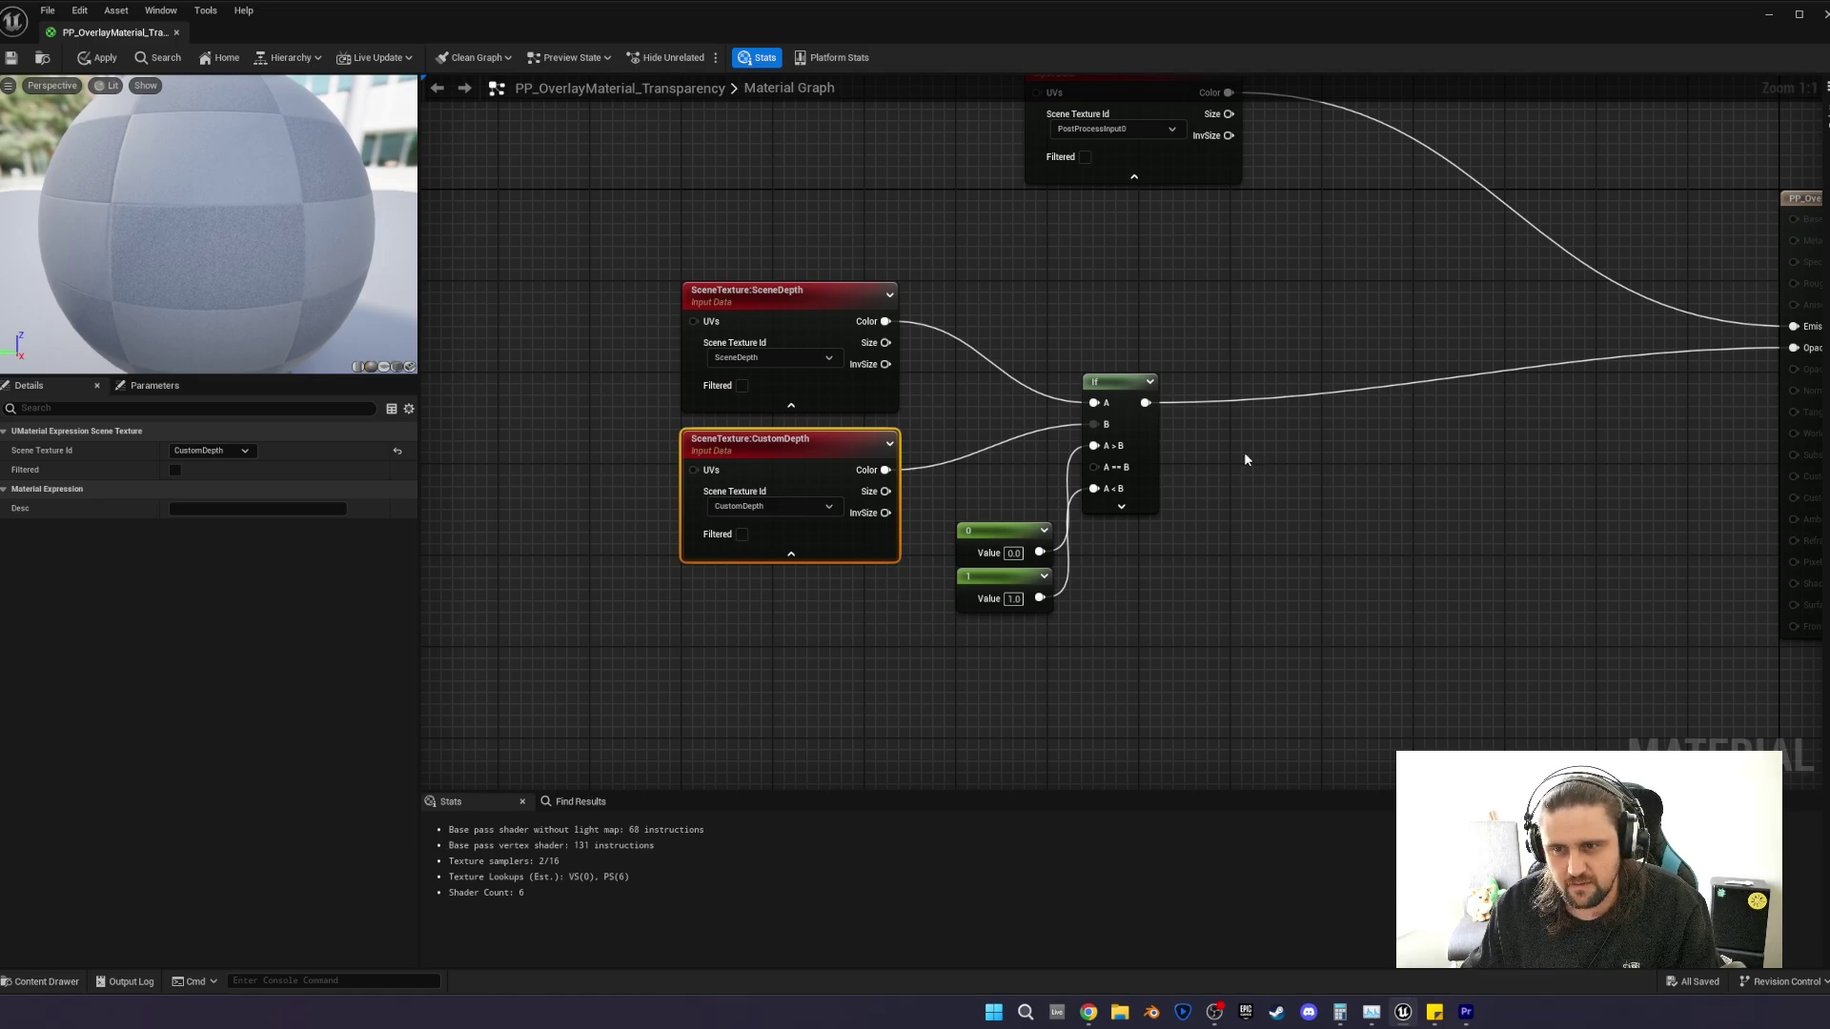
pyautogui.moveTo(750, 467); pyautogui.dragTo(753, 456)
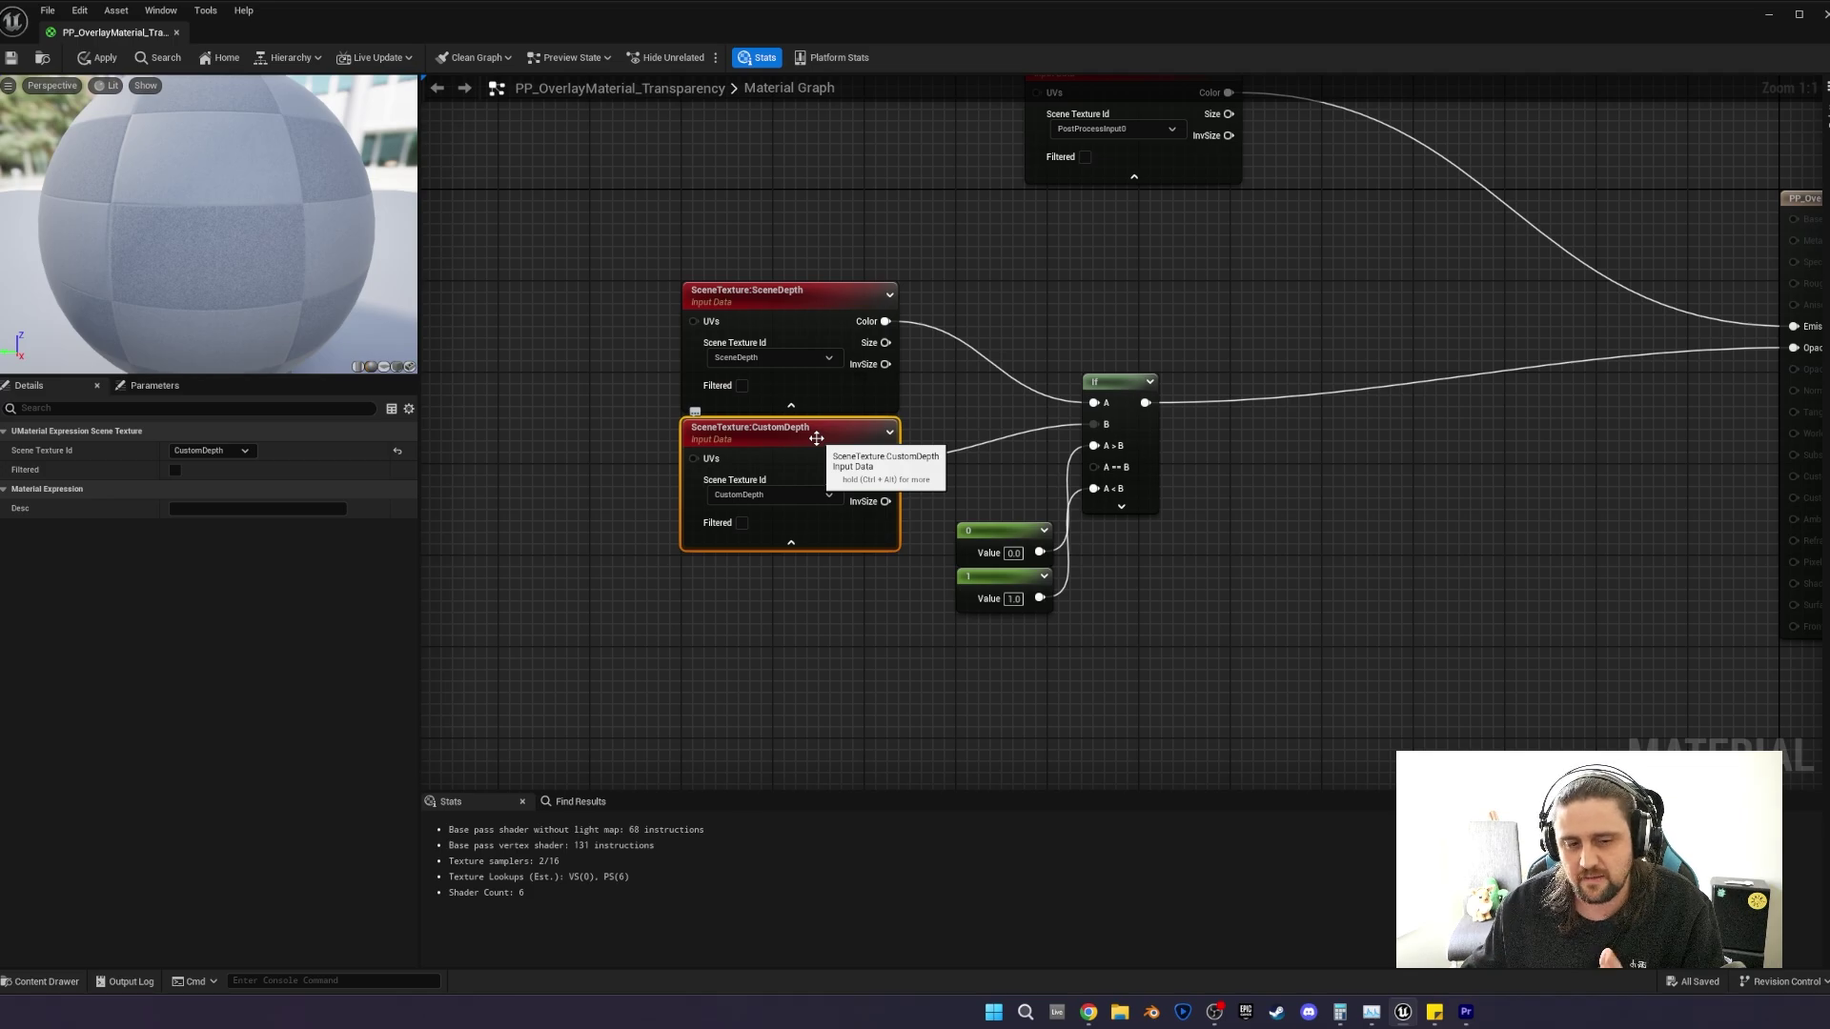
pyautogui.click(1202, 260)
pyautogui.moveTo(1203, 260); pyautogui.dragTo(929, 318, button='right')
# Save PP_OverlayMaterial_Transparency and minimize the material editor.
pyautogui.scroll(-2, 924, 318)
pyautogui.scroll(2, 900, 295)
pyautogui.scroll(-2, 782, 267)
pyautogui.click(11, 57)
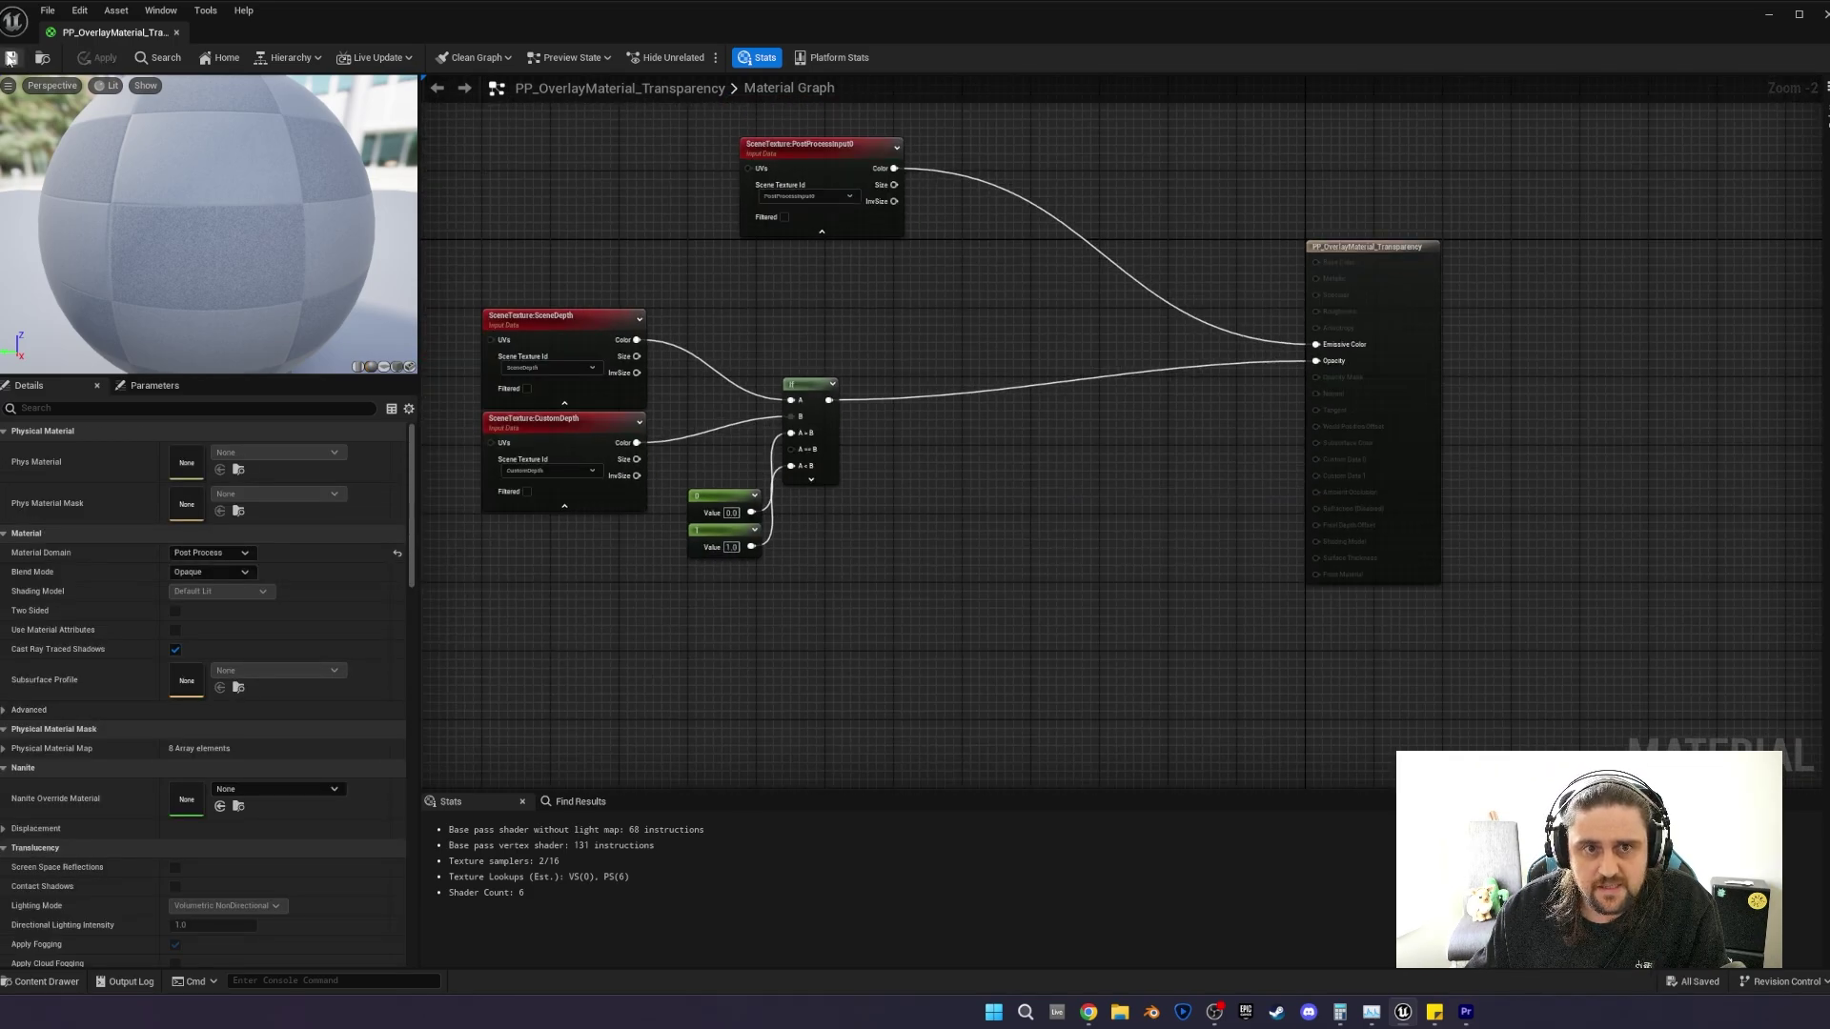
pyautogui.click(1768, 14)
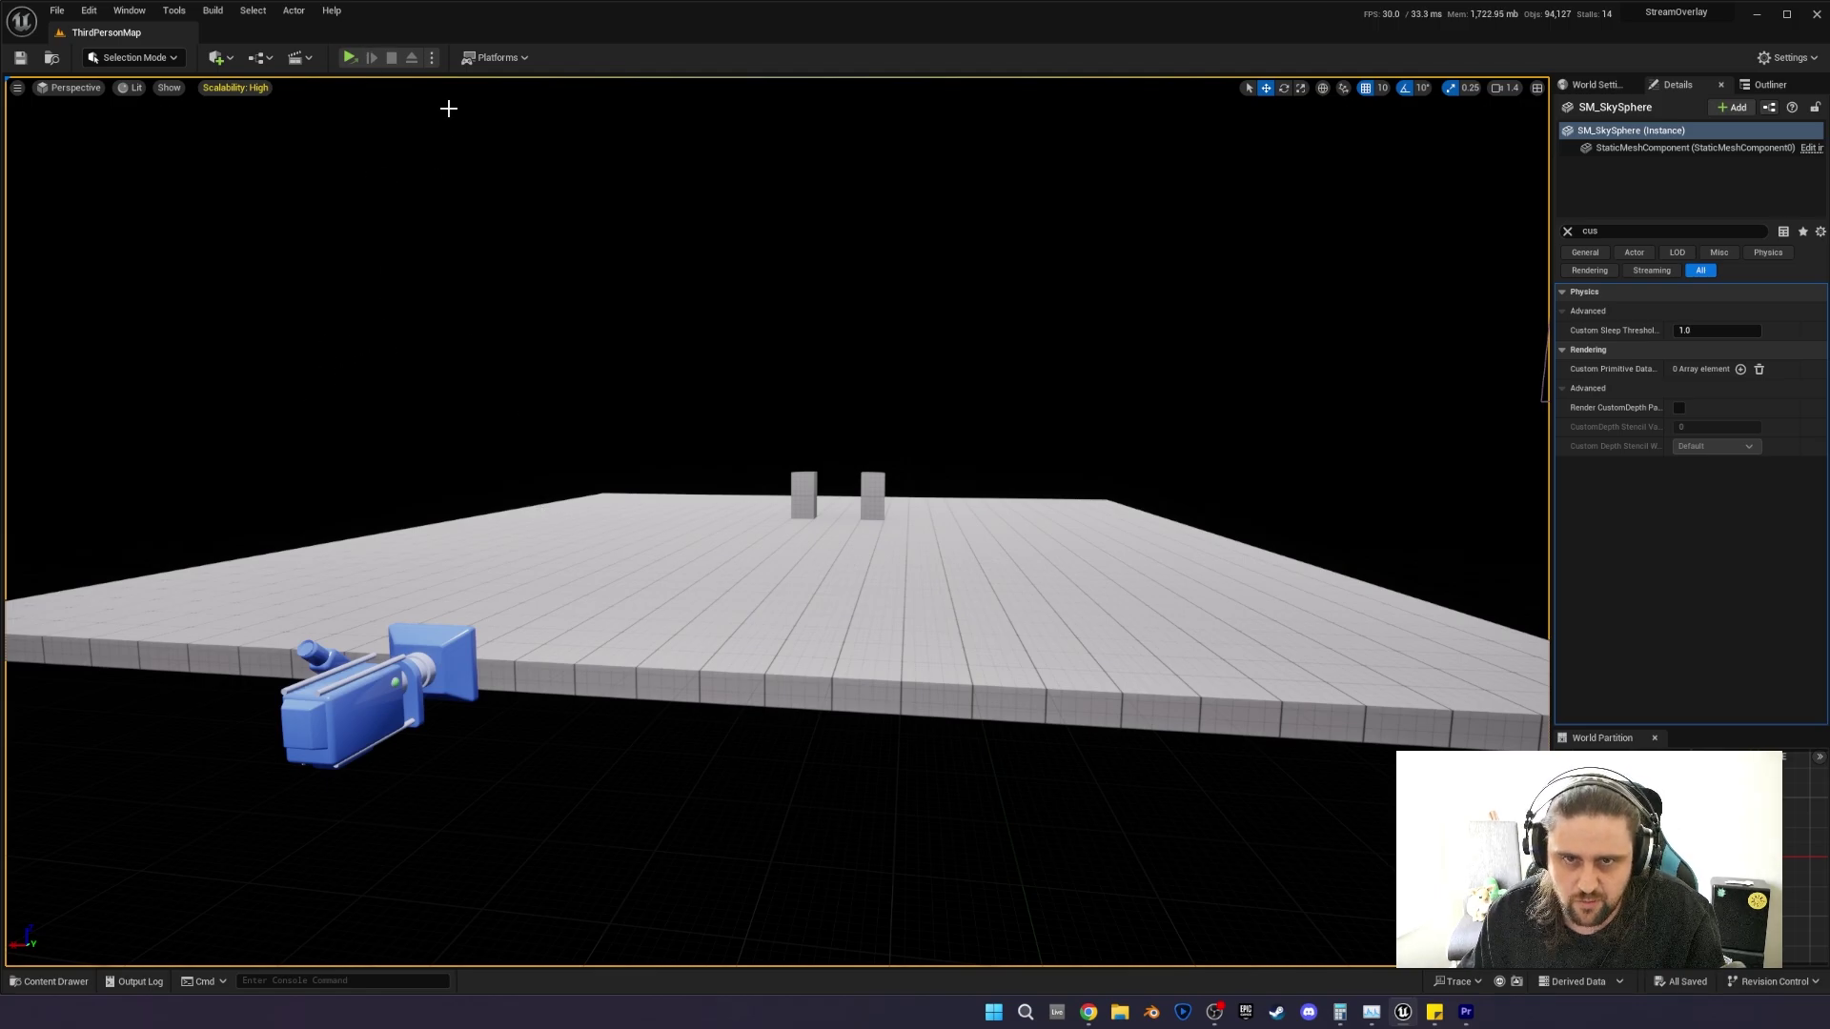
# Launch the level as a Standalone Game, minimize the editor, and switch to OBS Studio.
pyautogui.click(433, 60)
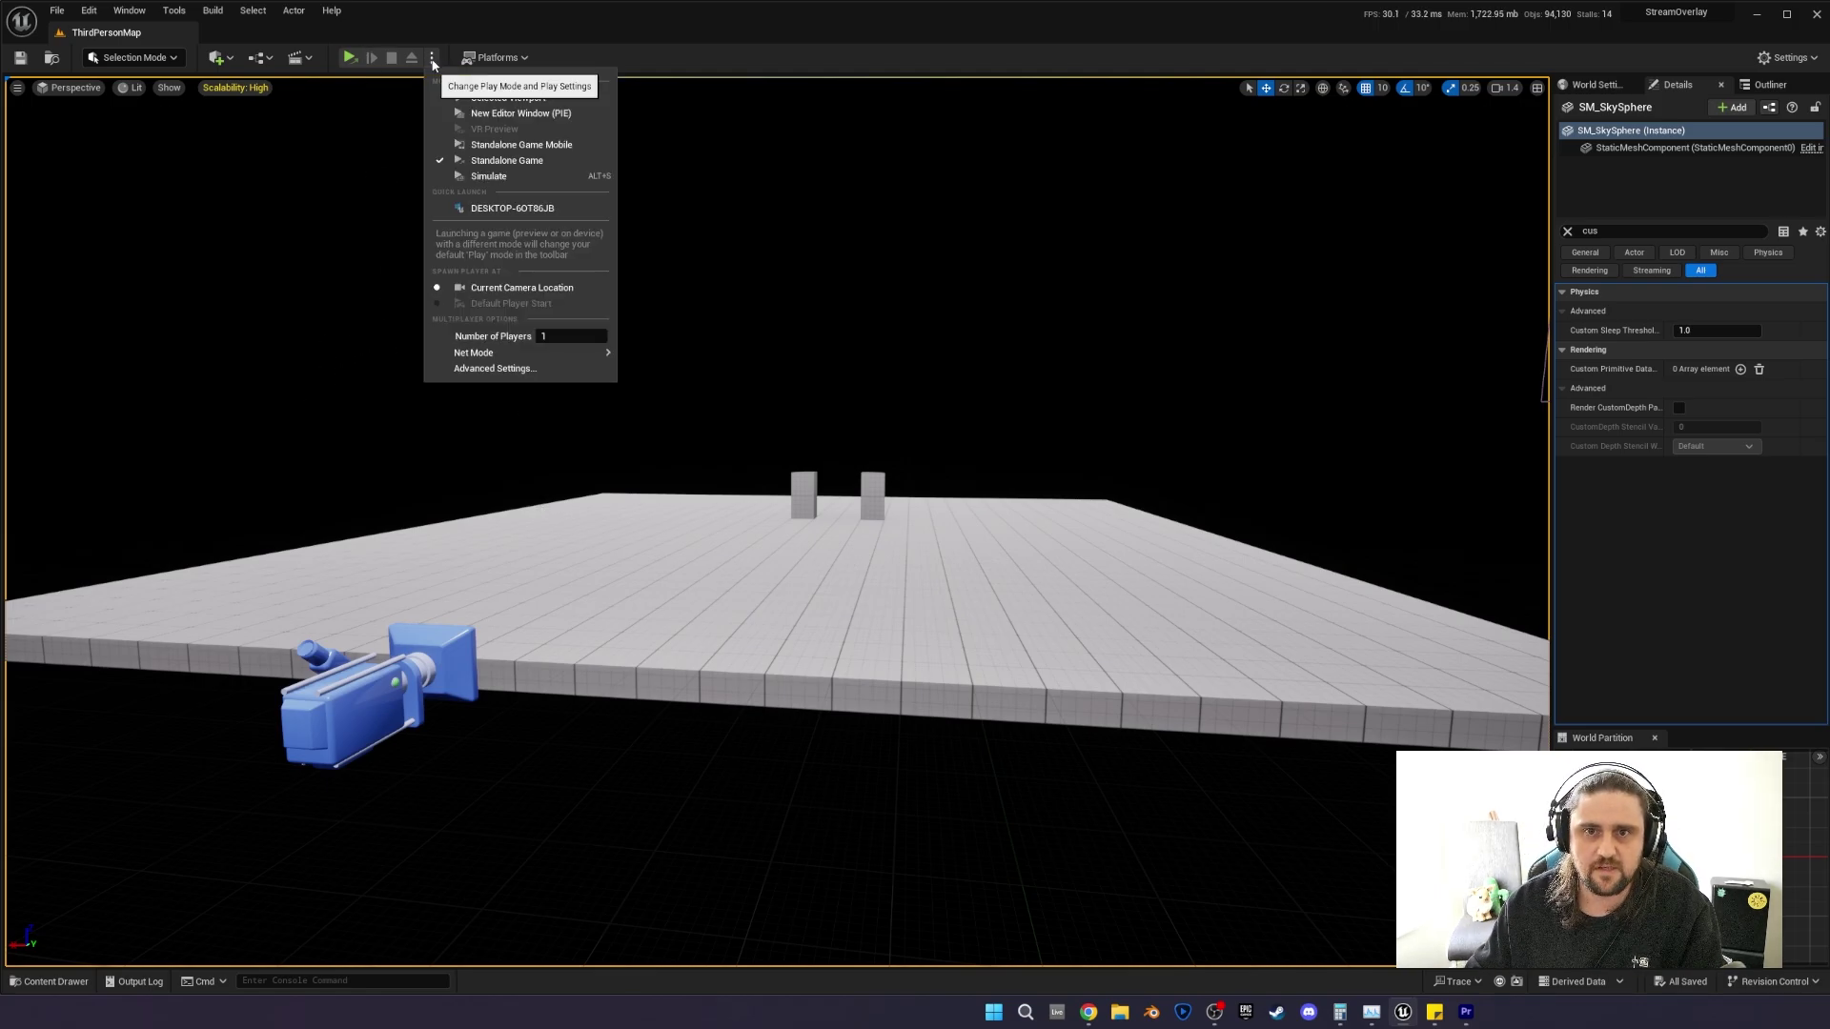
pyautogui.click(500, 162)
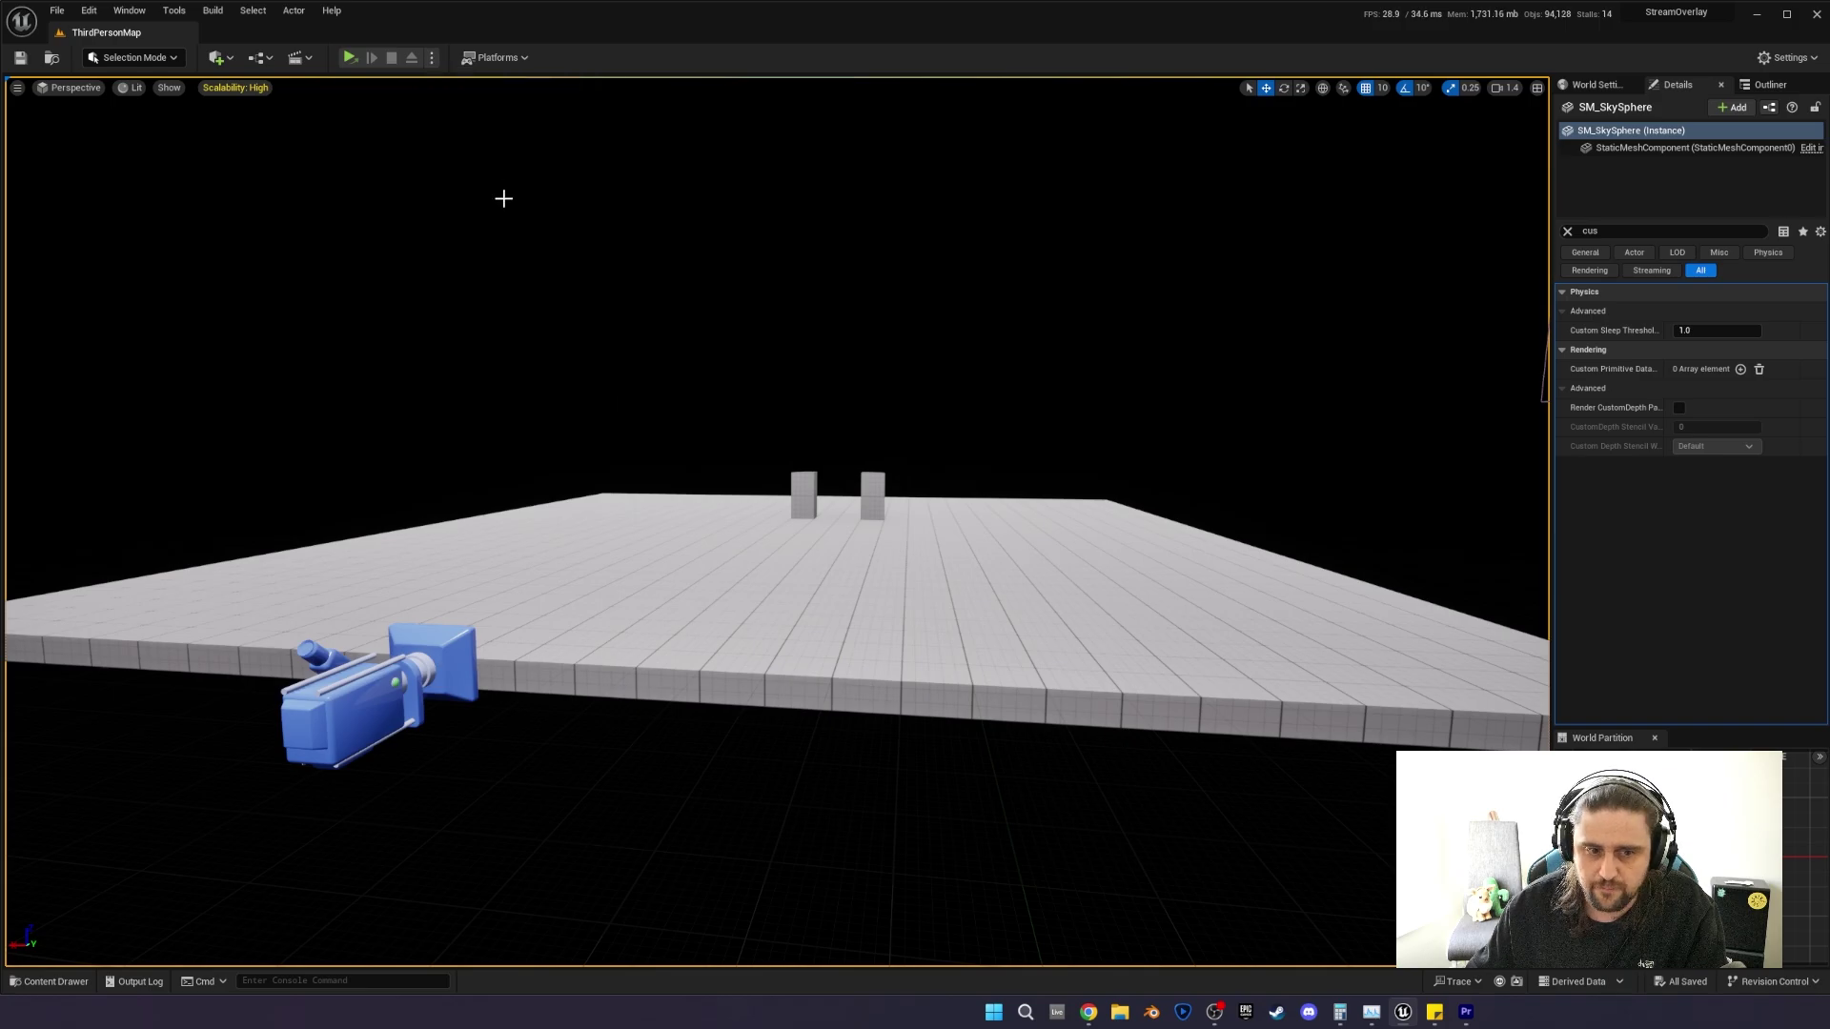
pyautogui.click(1756, 14)
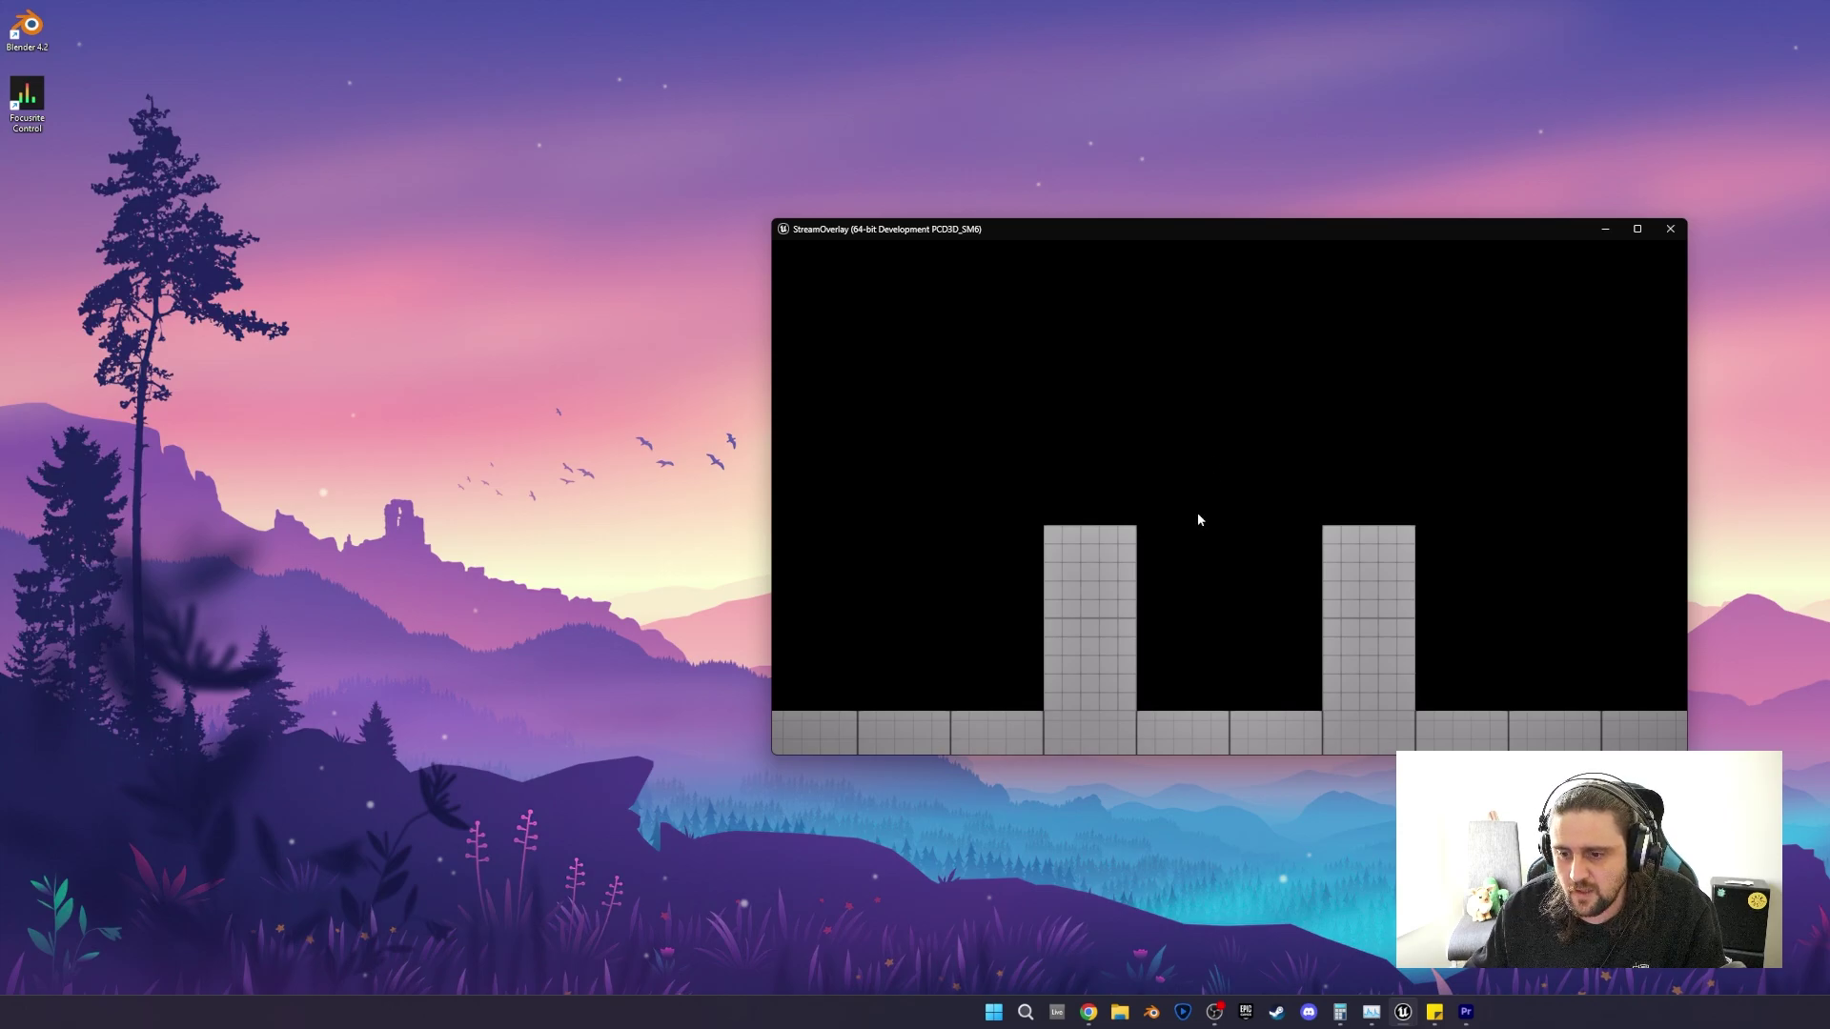
pyautogui.press('super')
pyautogui.click(1213, 1012)
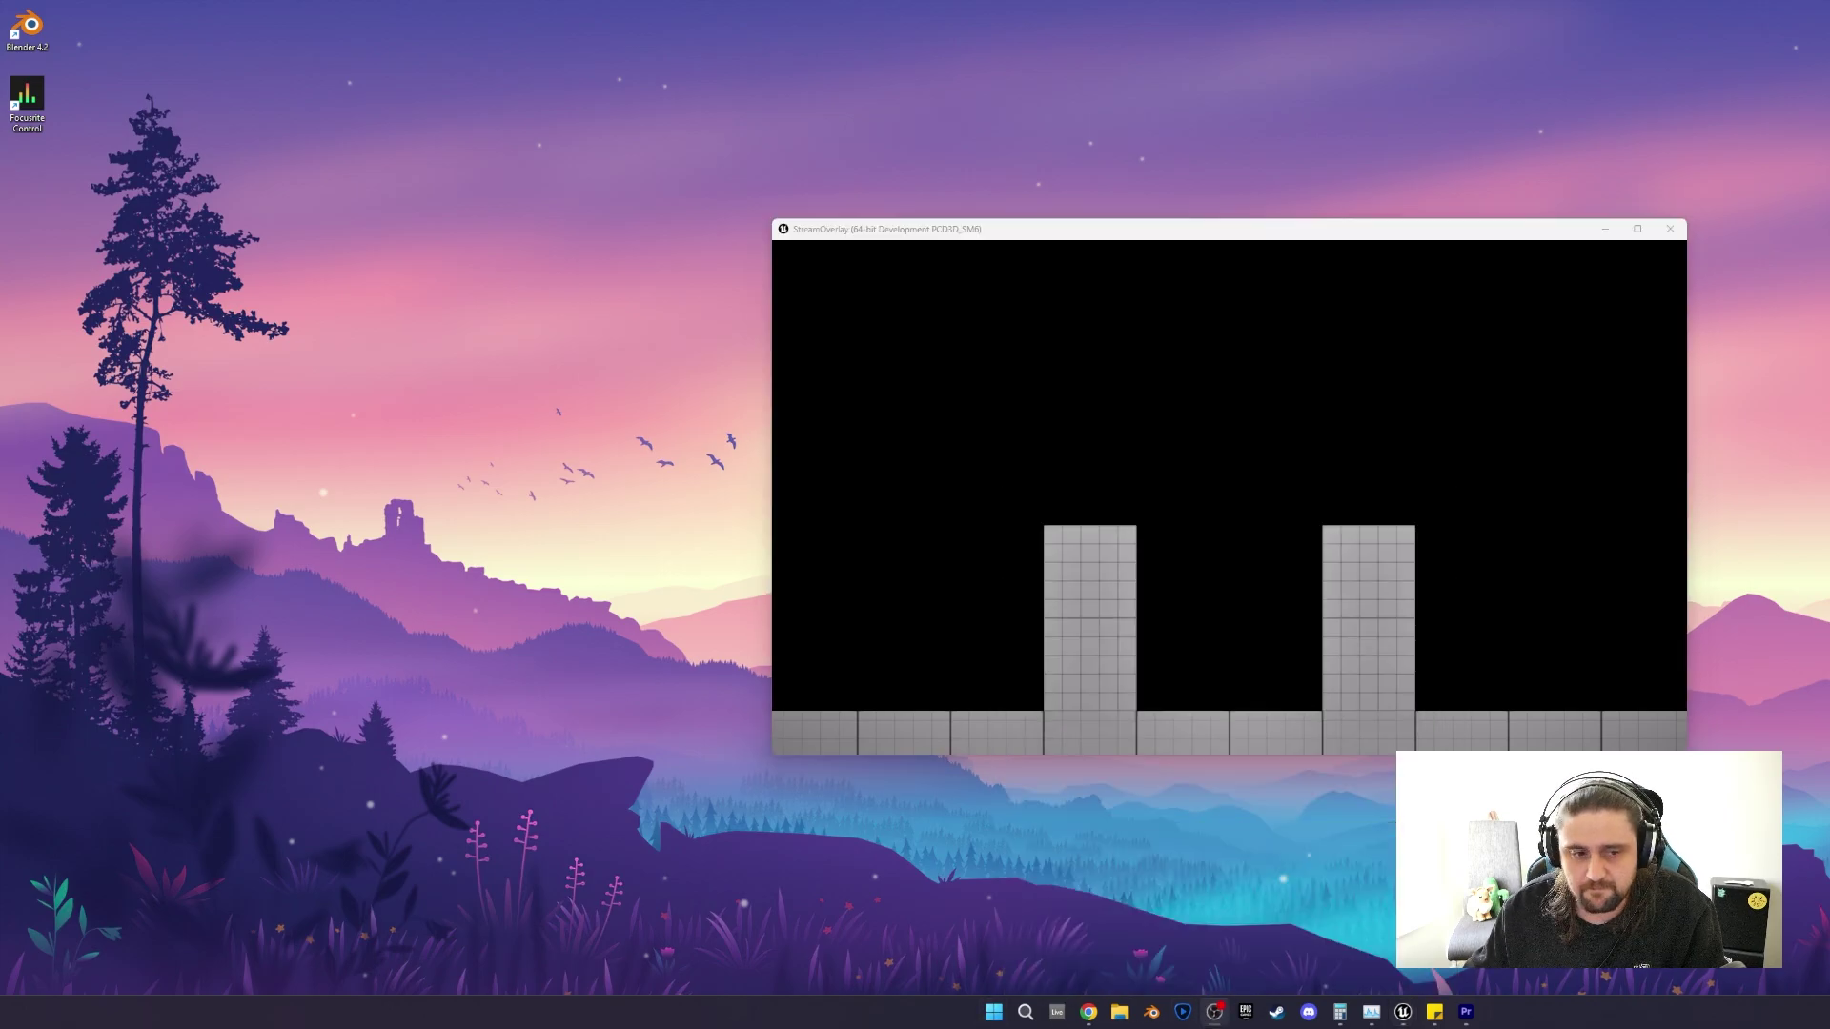
# Add a Game Capture source named StreamOverlayGame.
pyautogui.rightClick(595, 829)
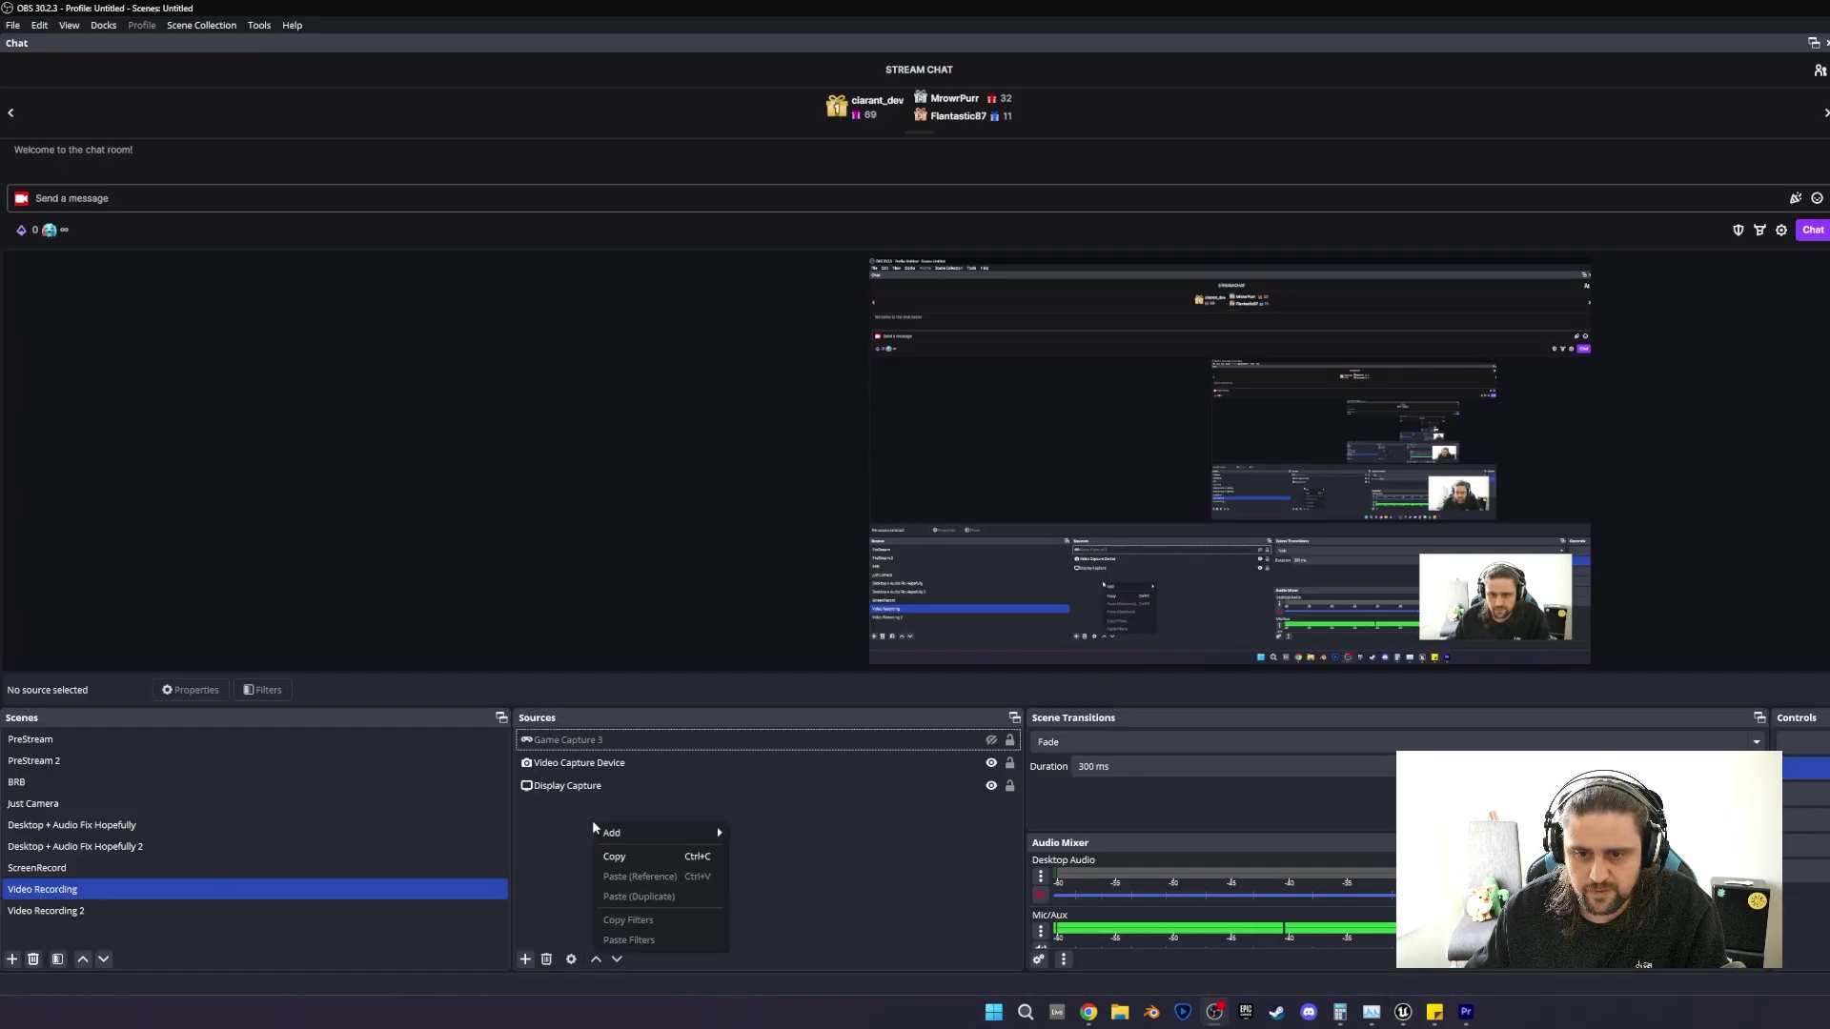
pyautogui.moveTo(629, 833)
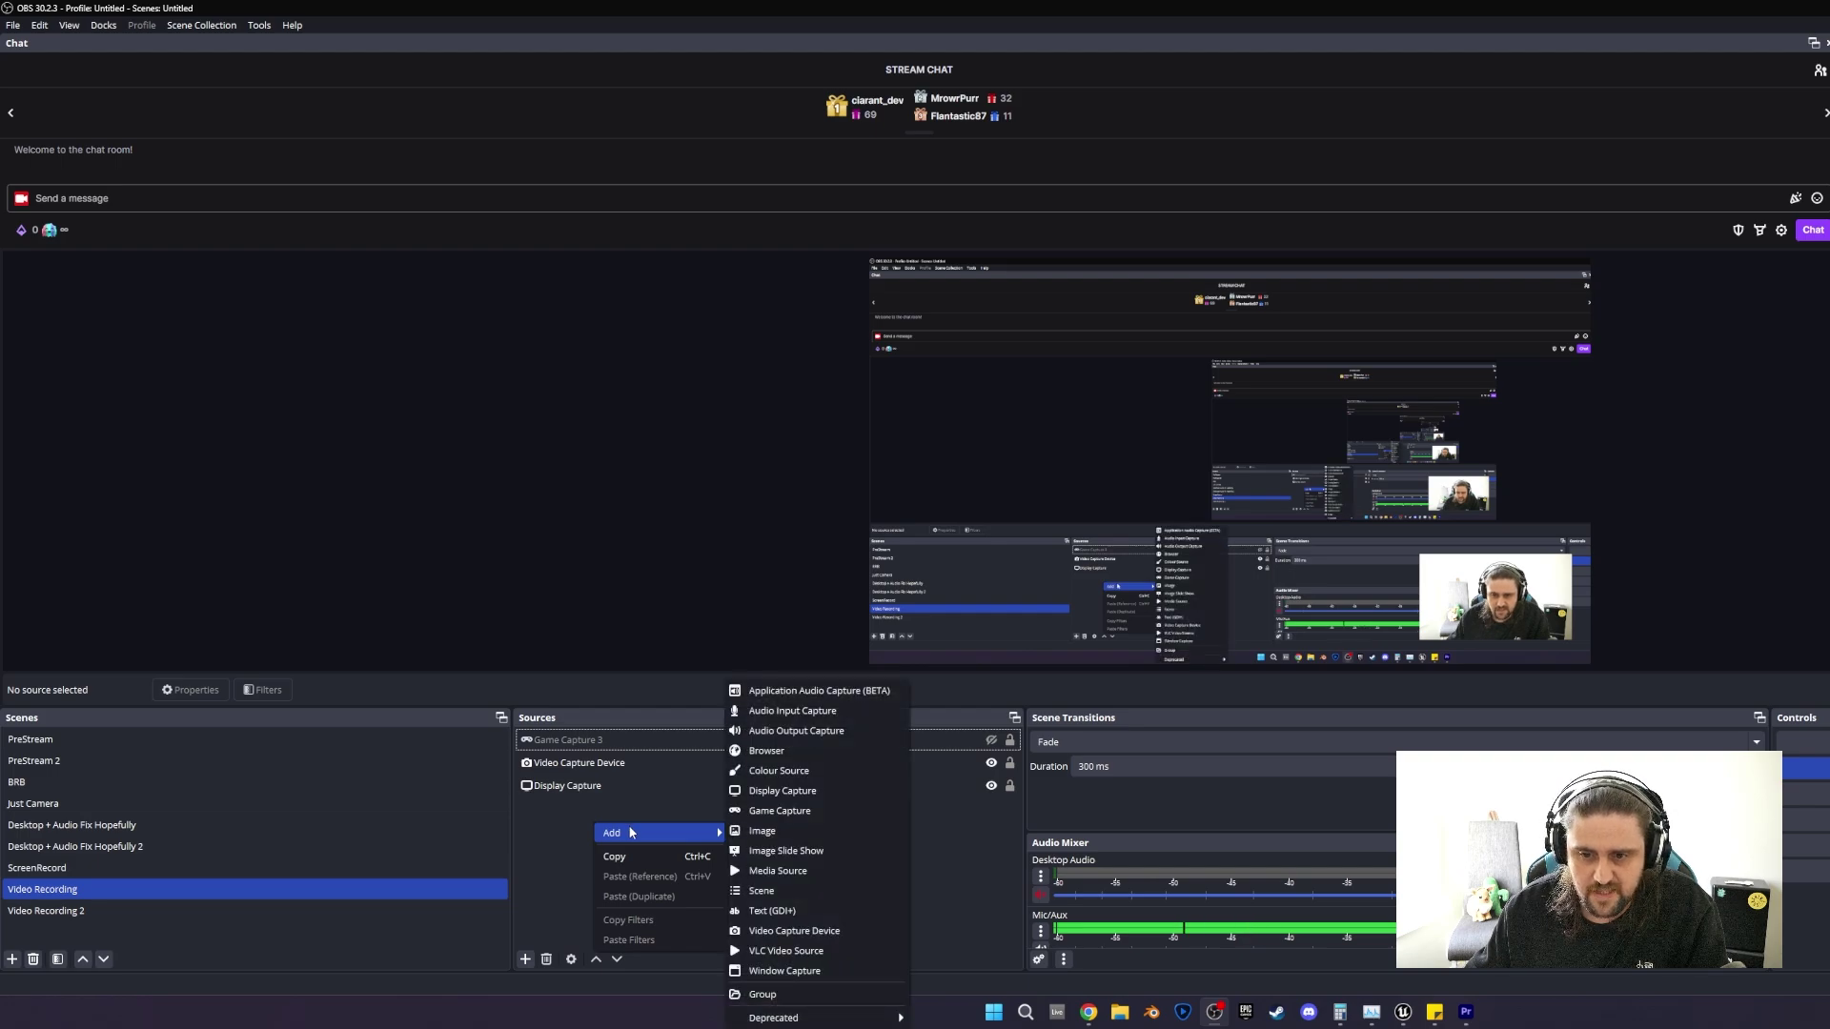
pyautogui.click(780, 810)
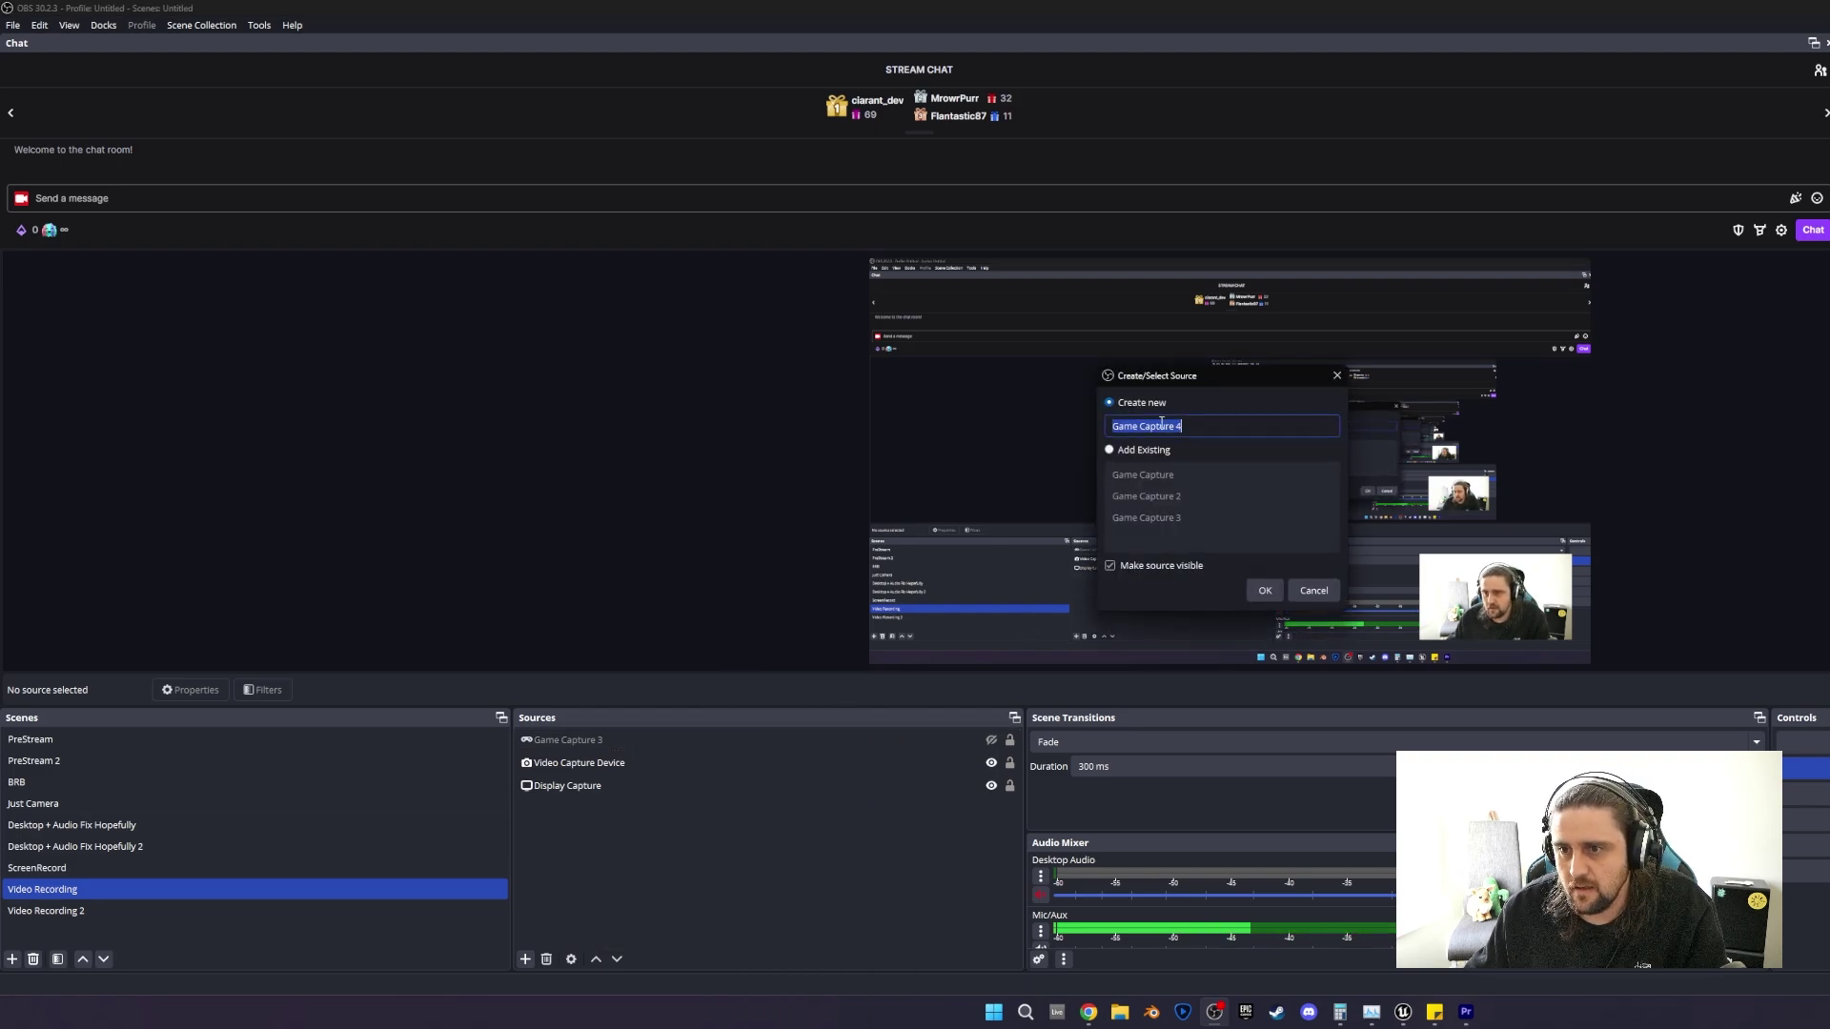
pyautogui.write('Strea')
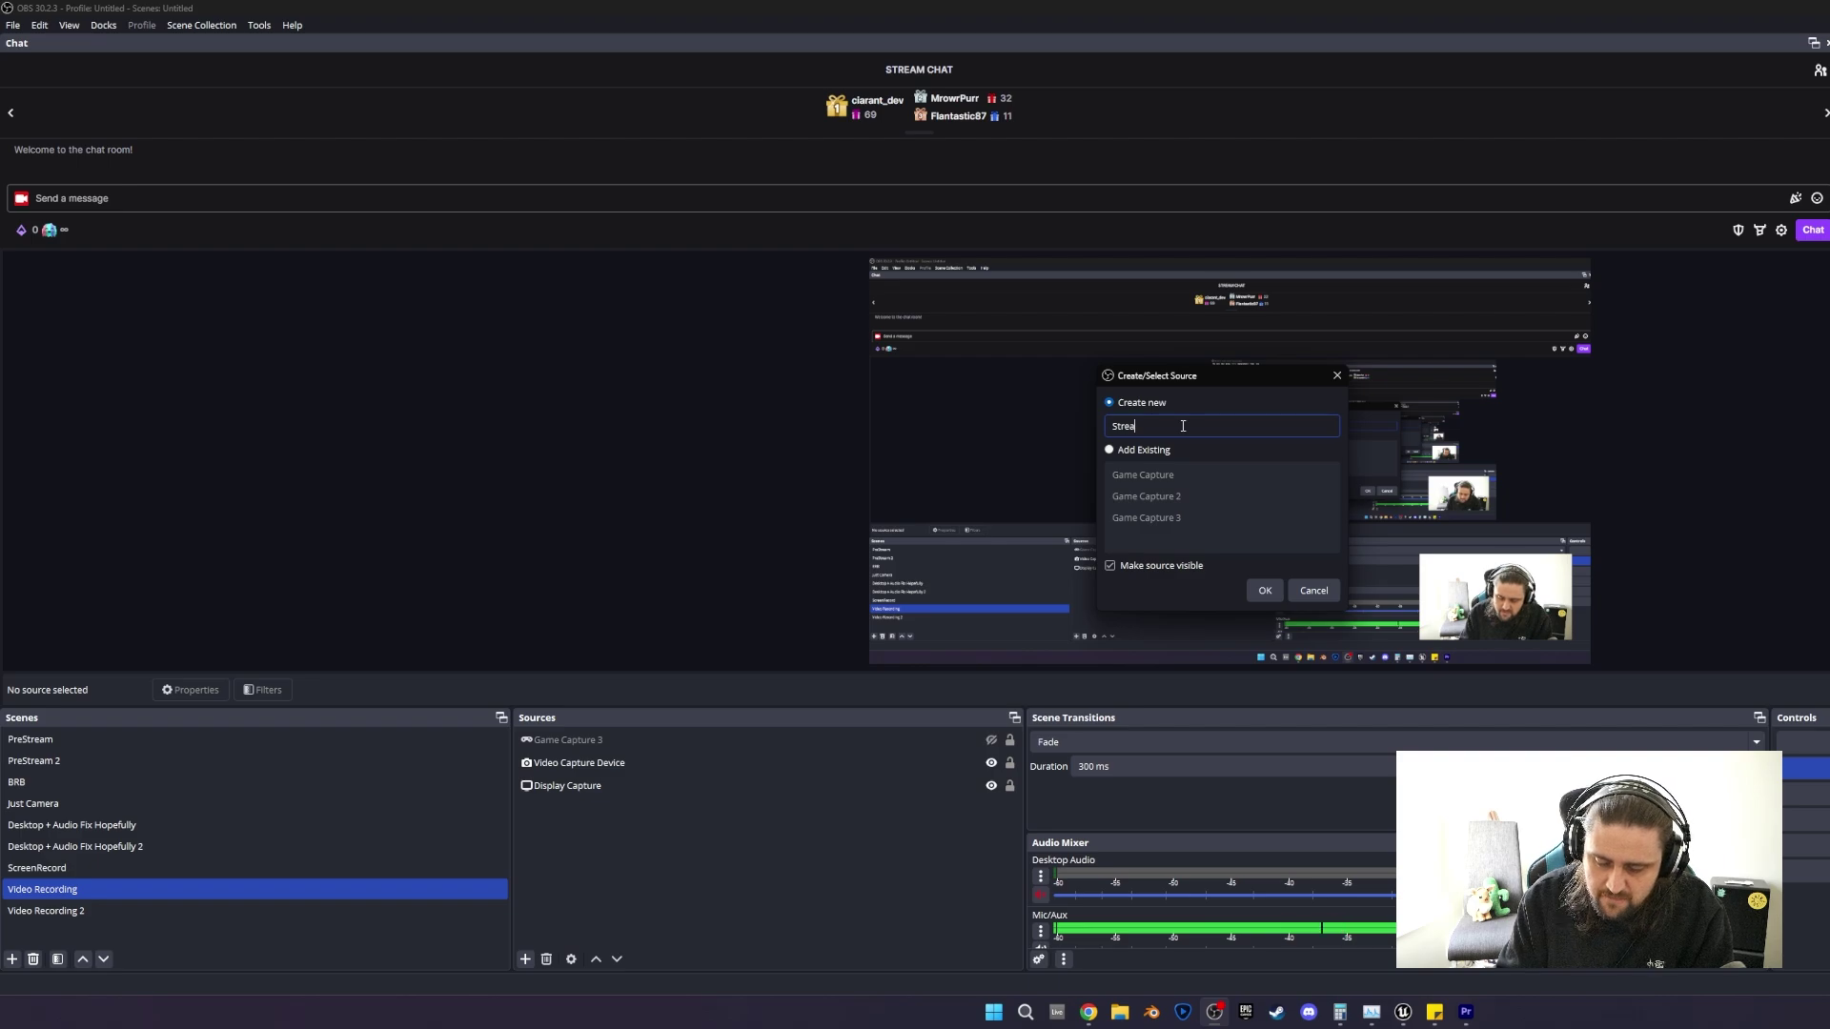
pyautogui.write('mOverlayG')
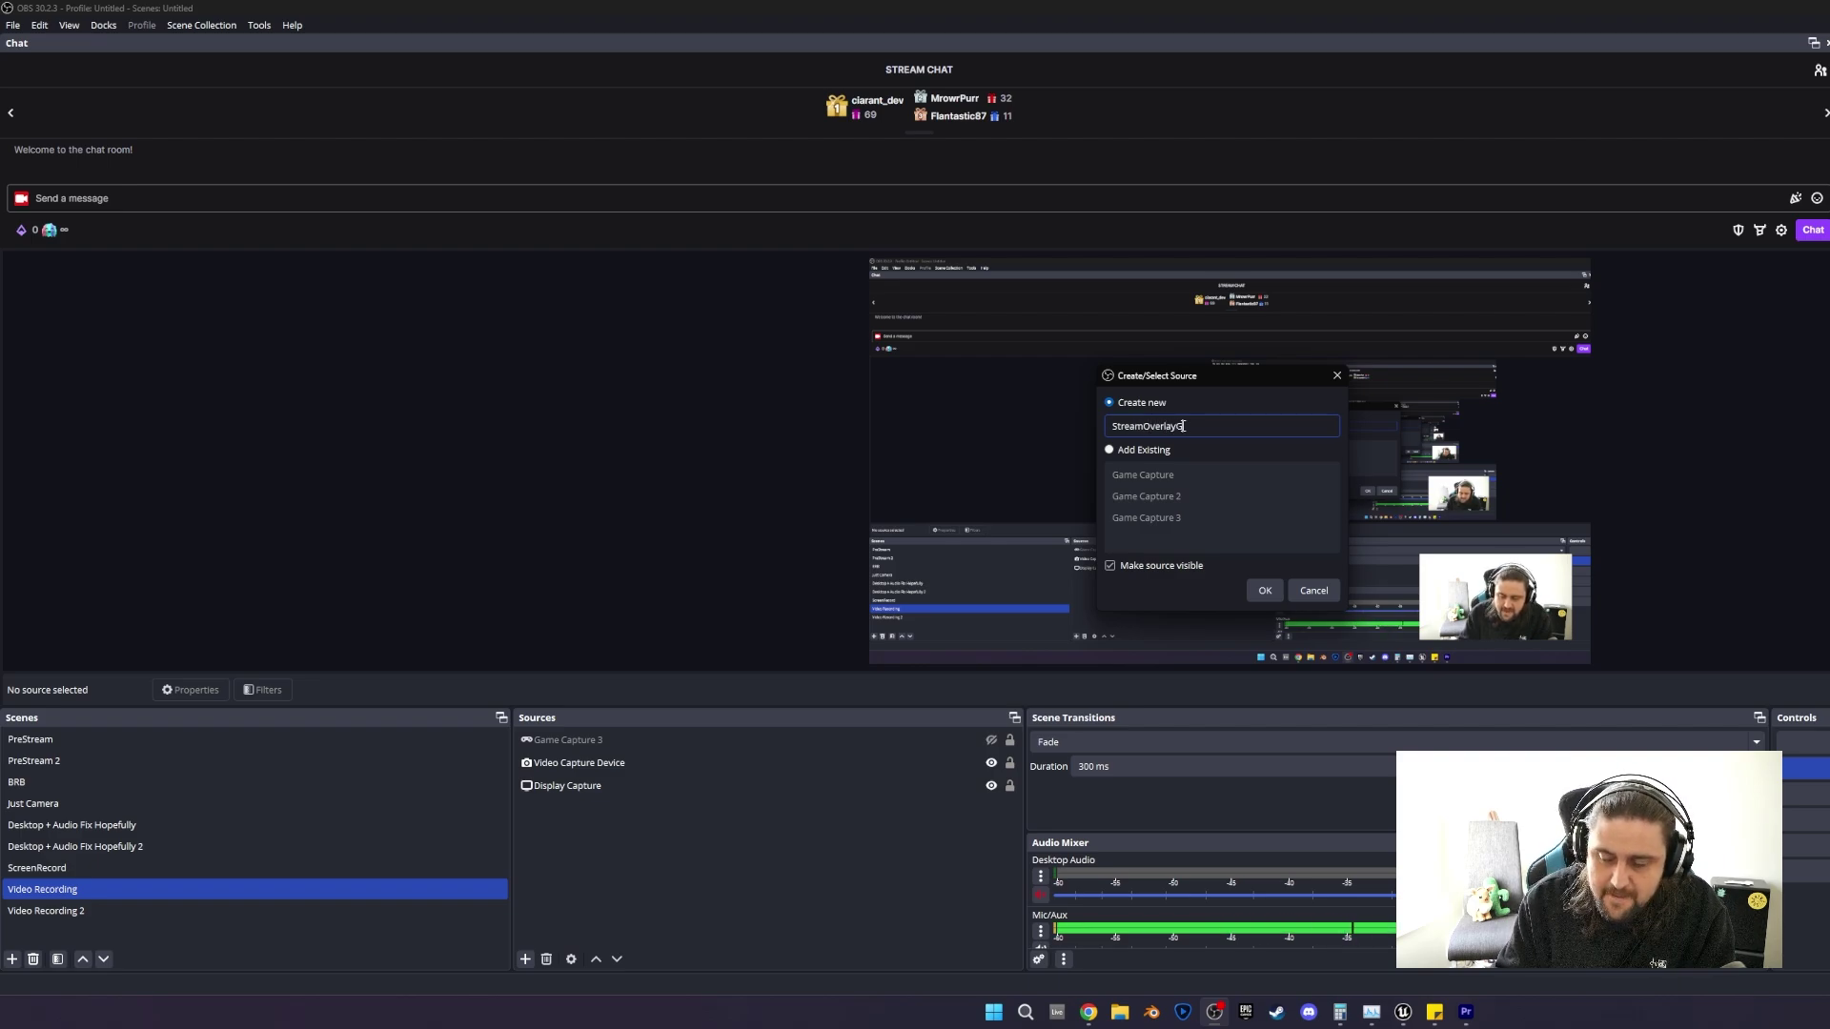
pyautogui.write('ame')
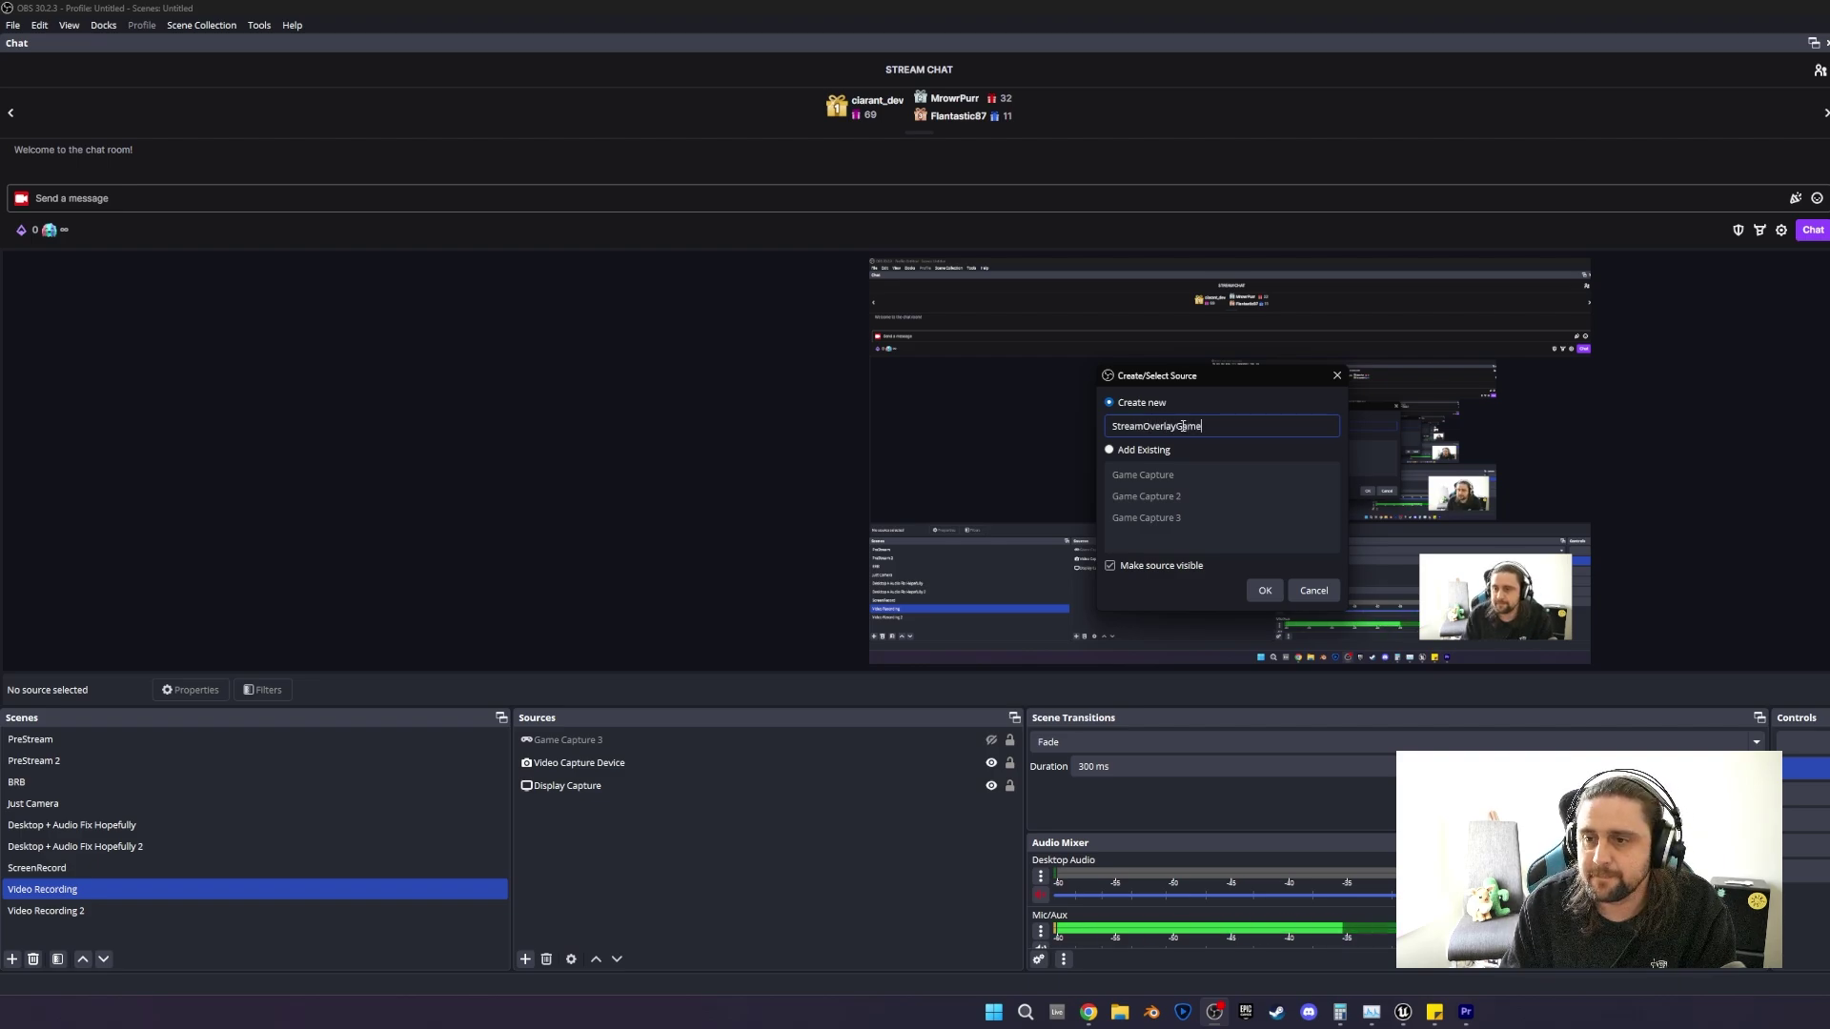
pyautogui.click(1265, 590)
# Set it to capture the specific StreamOverlay window with Allow Transparency enabled.
pyautogui.click(1258, 504)
pyautogui.click(1143, 539)
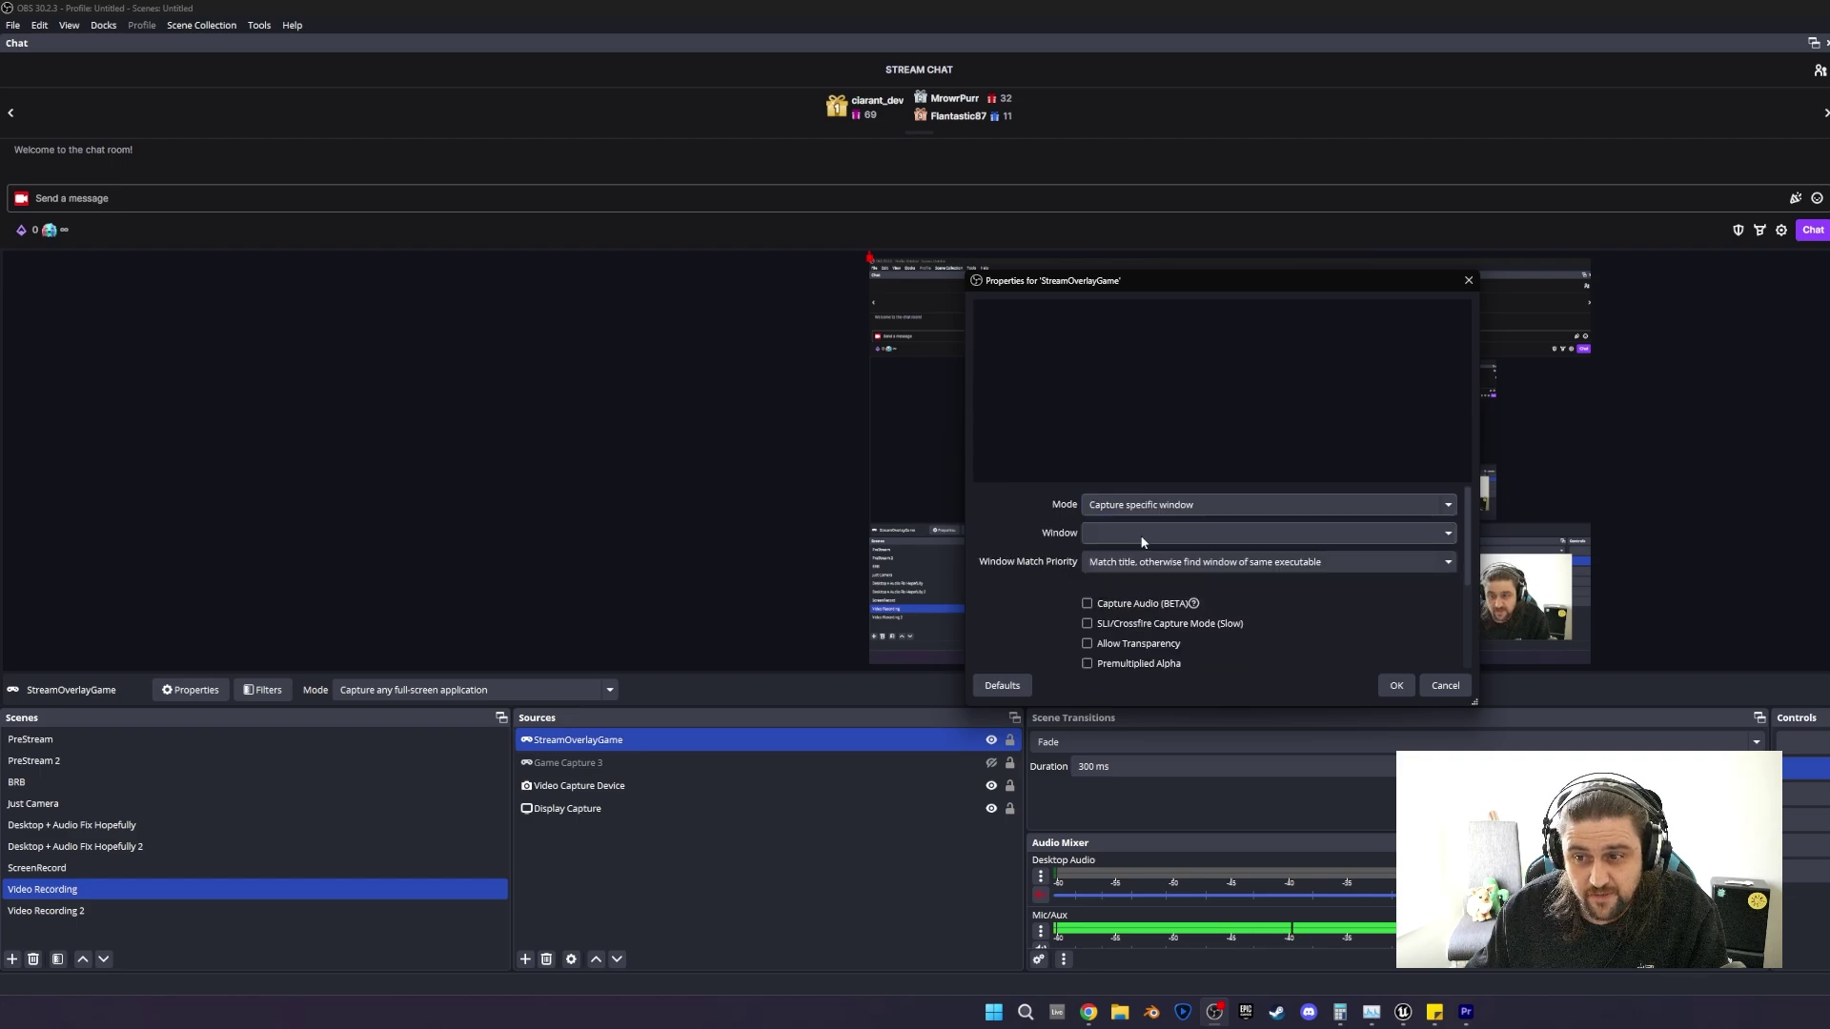
pyautogui.click(1140, 532)
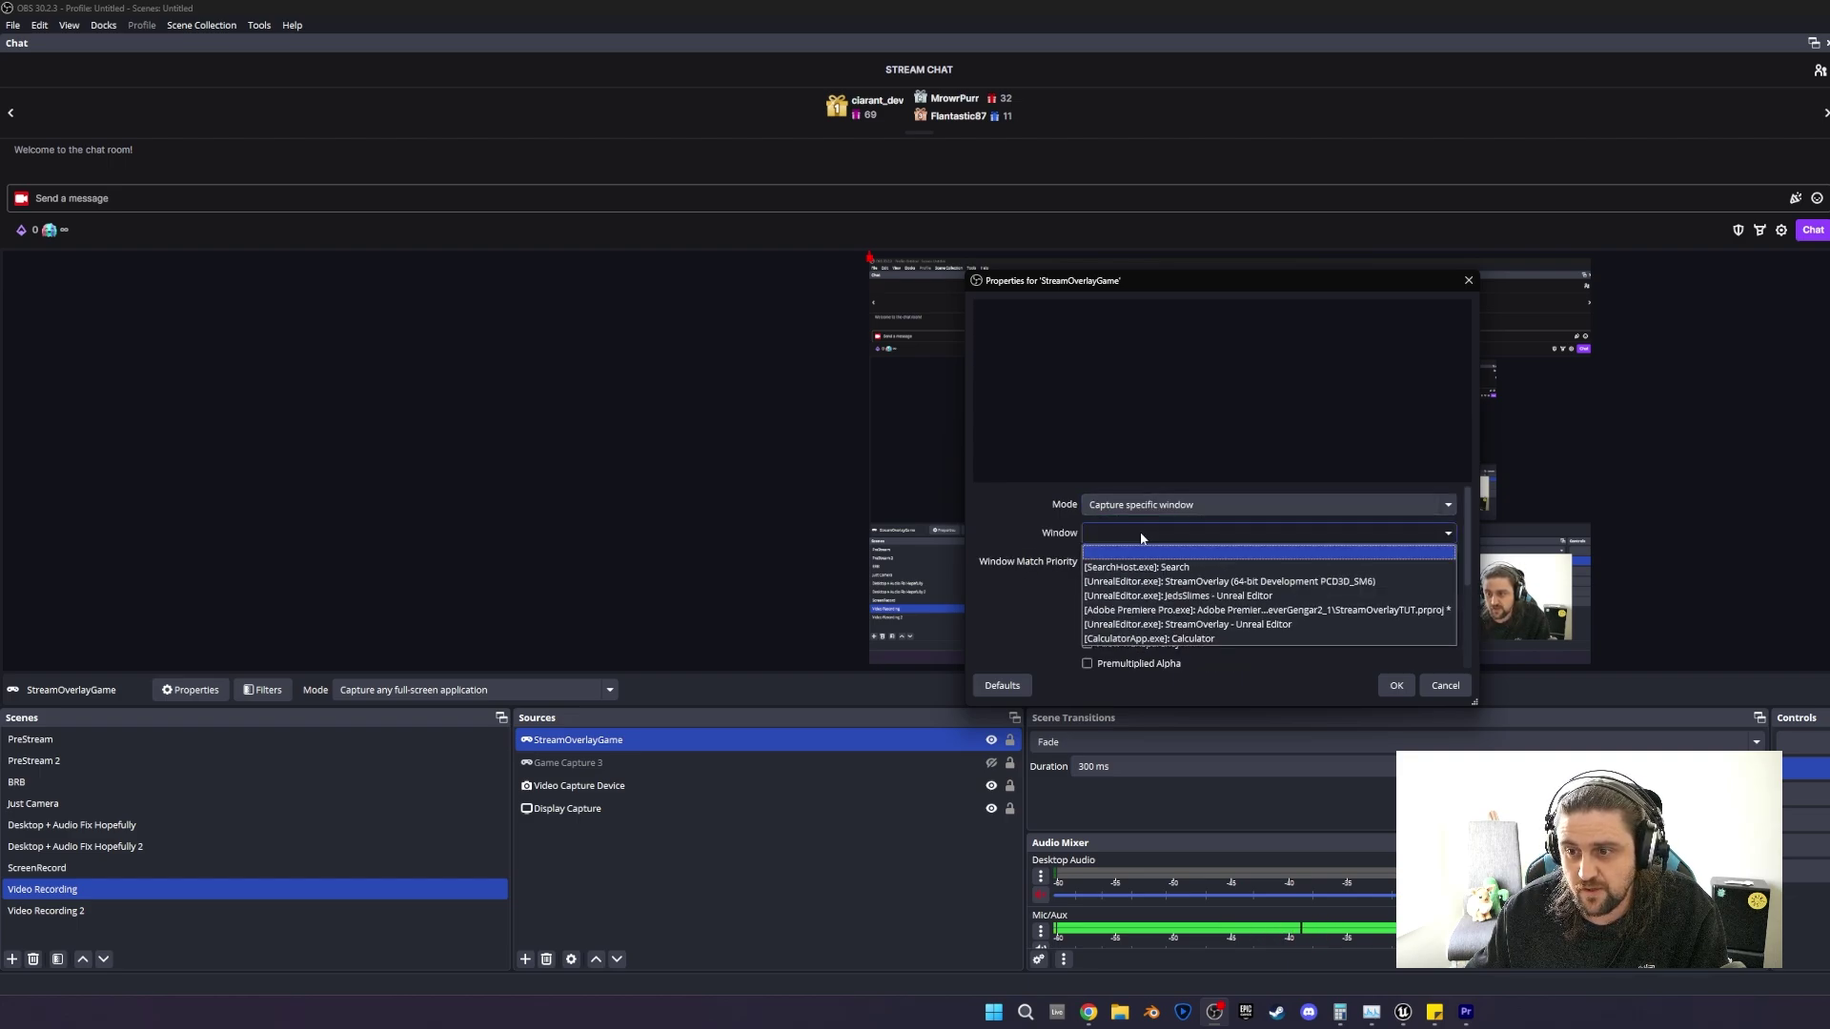
pyautogui.click(1228, 581)
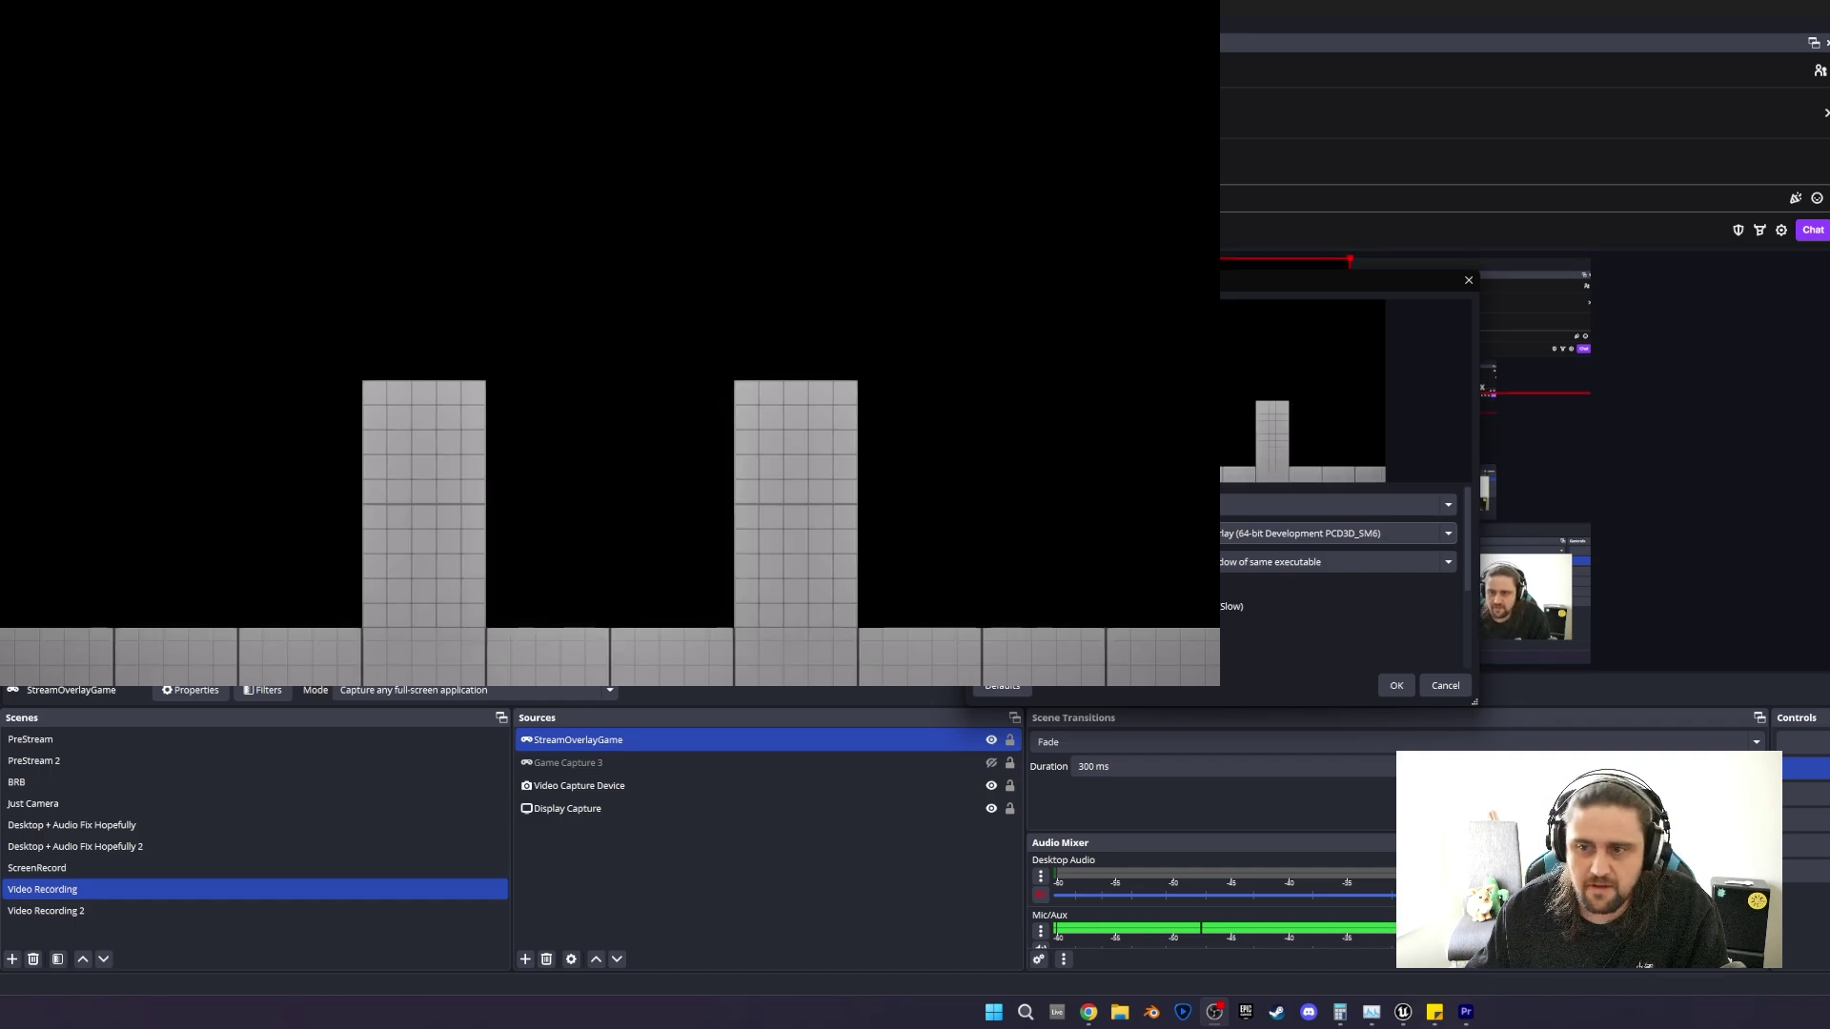
pyautogui.click(1396, 685)
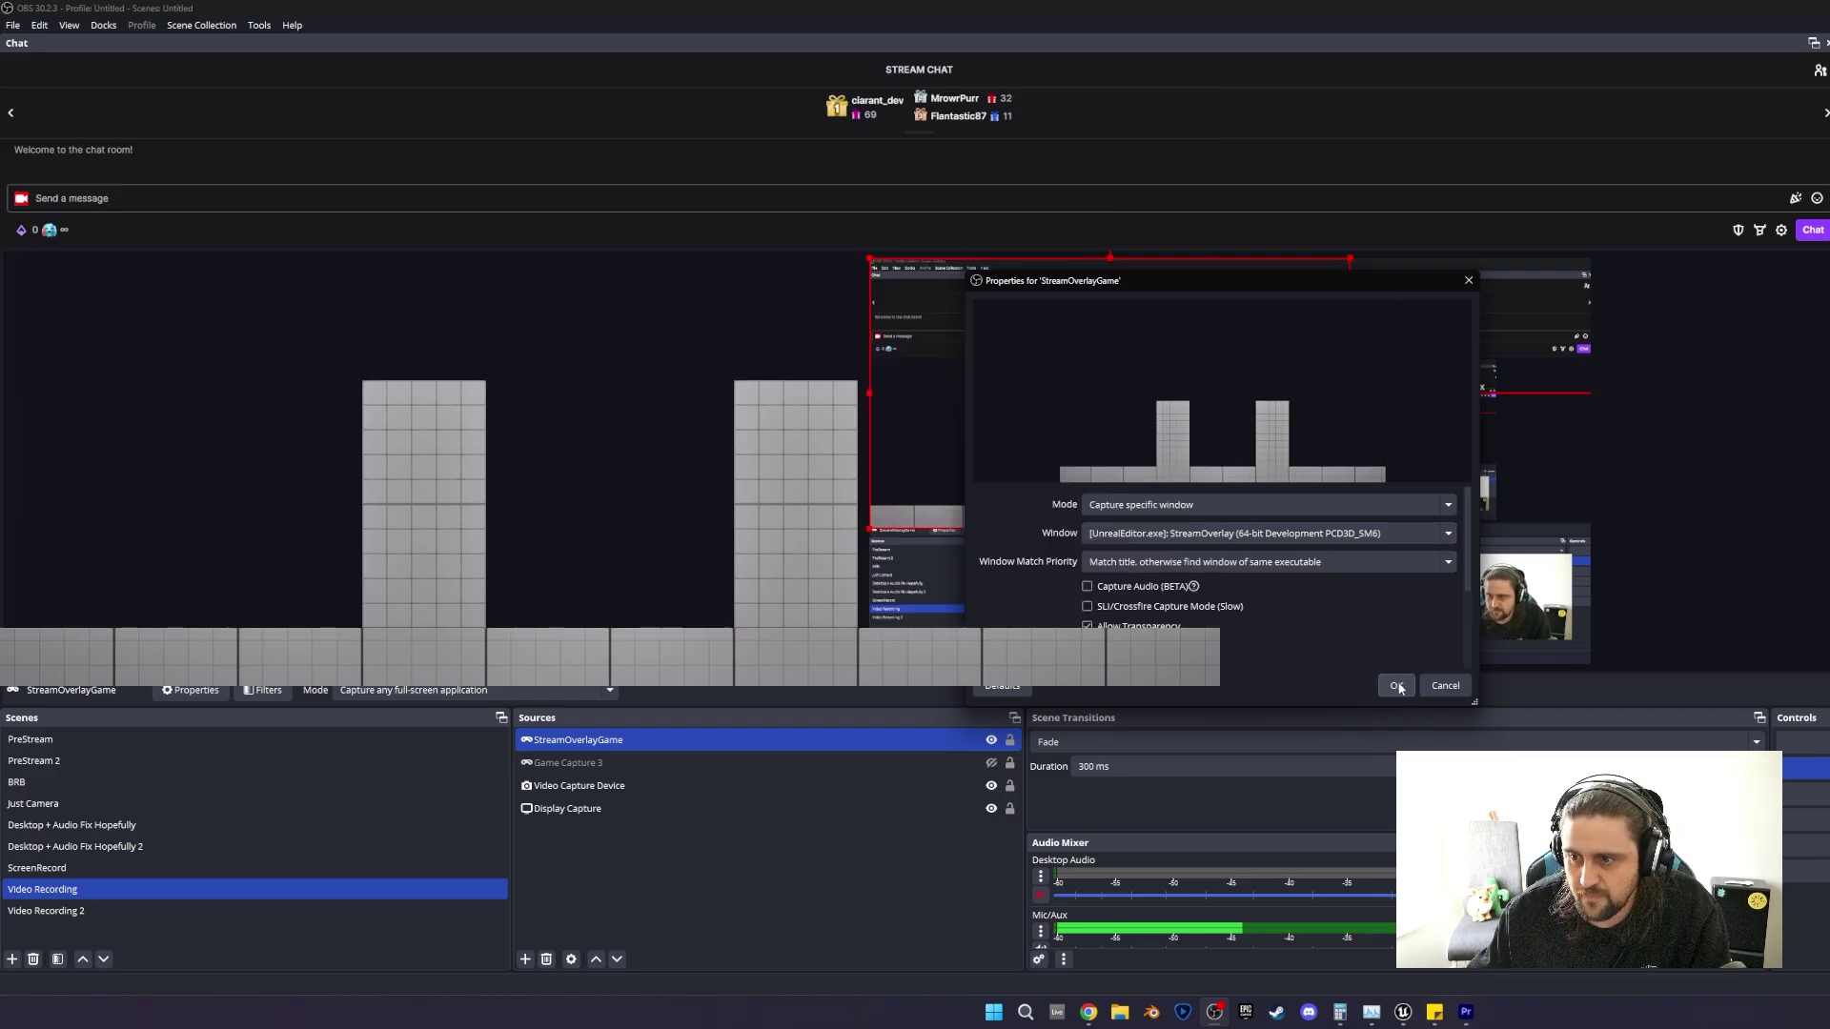
# Move the captured game down-right in the preview and shift OBS aside to reveal the game.
pyautogui.moveTo(1182, 470); pyautogui.dragTo(1233, 531)
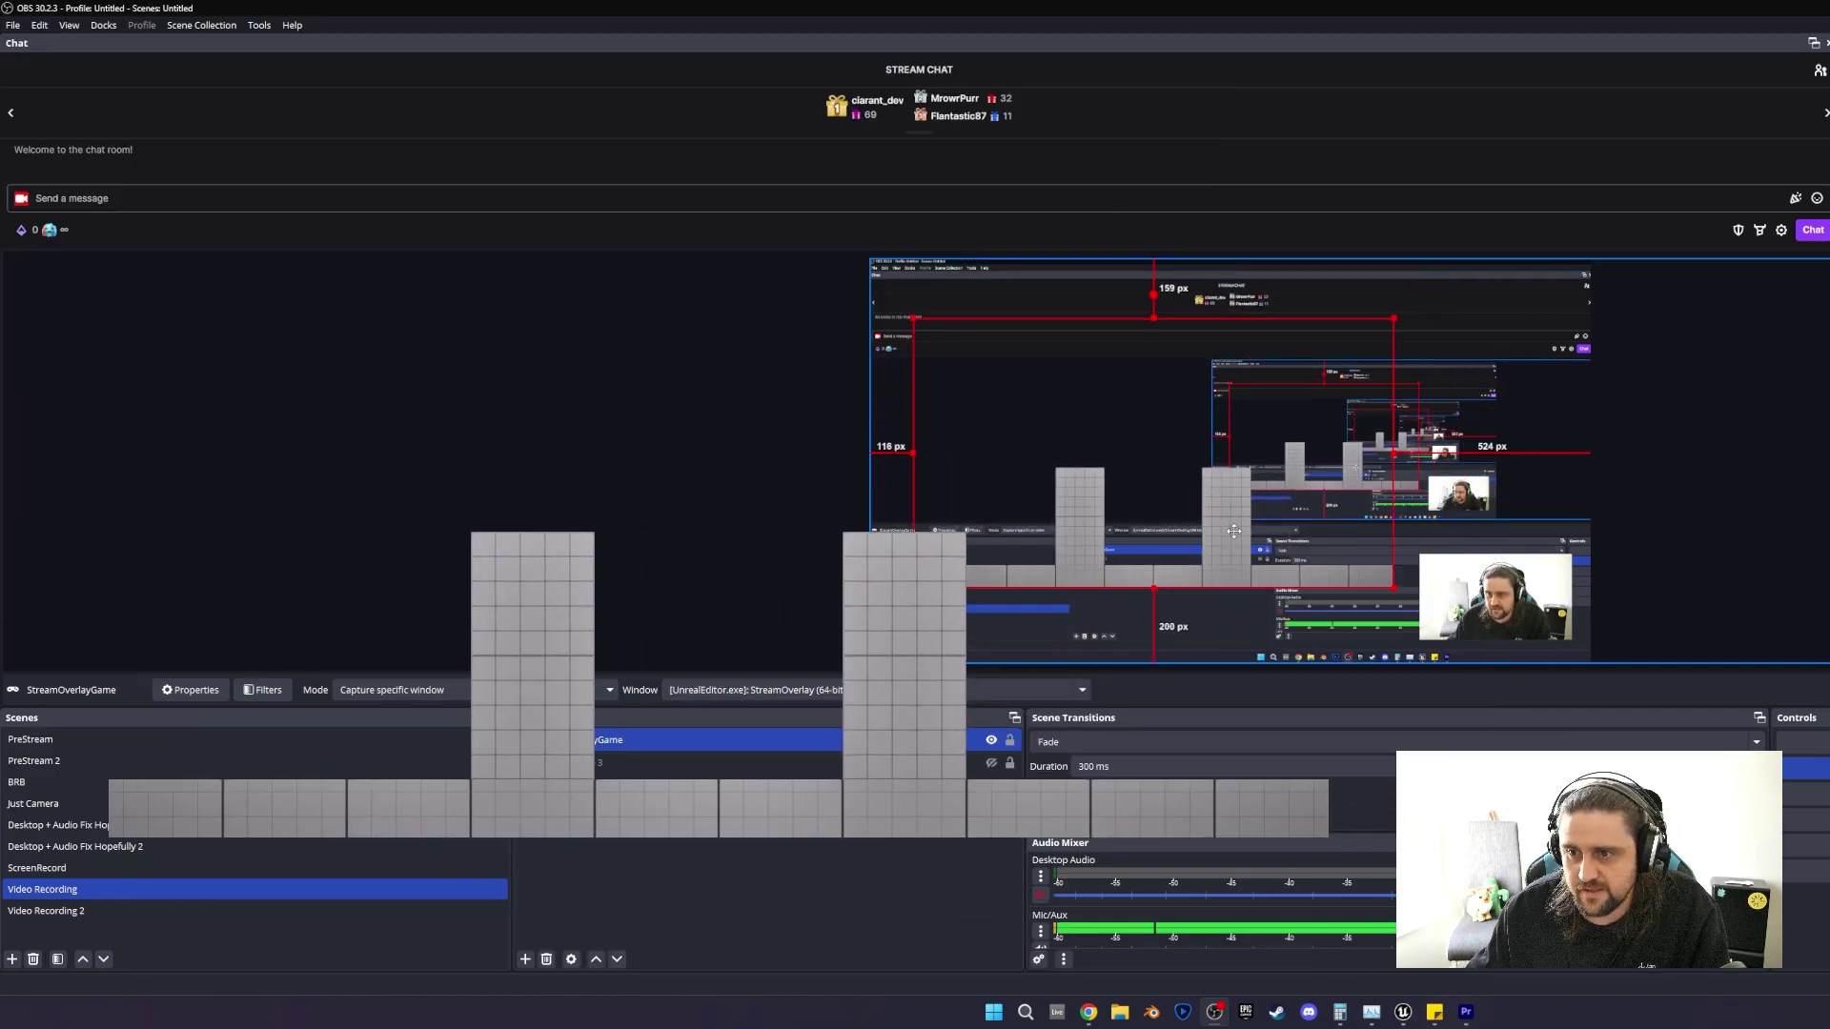
pyautogui.moveTo(1513, 14); pyautogui.dragTo(0, 734)
pyautogui.moveTo(1062, 235); pyautogui.dragTo(0, 319)
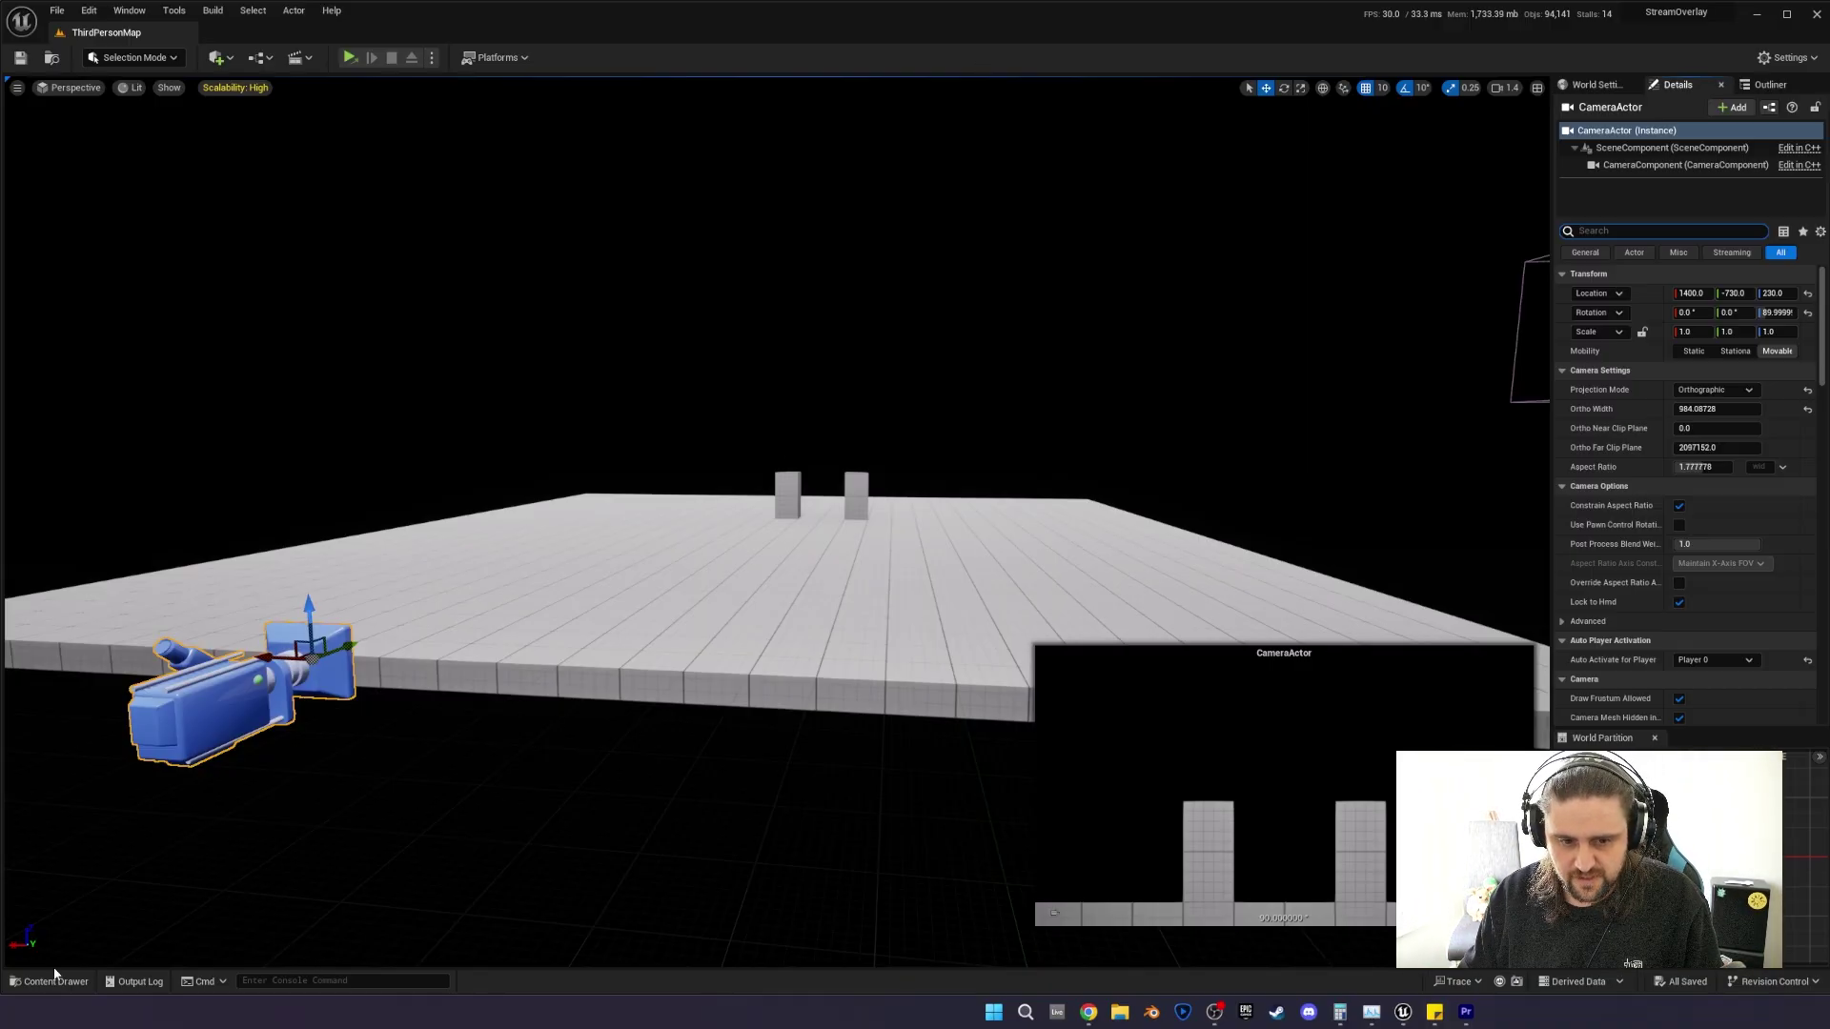
# Select SM_QuarterCylinder6, enable Render CustomDepth Pass and set its CustomDepth Stencil Value to 0.
pyautogui.moveTo(285, 686); pyautogui.dragTo(299, 686, button='right')
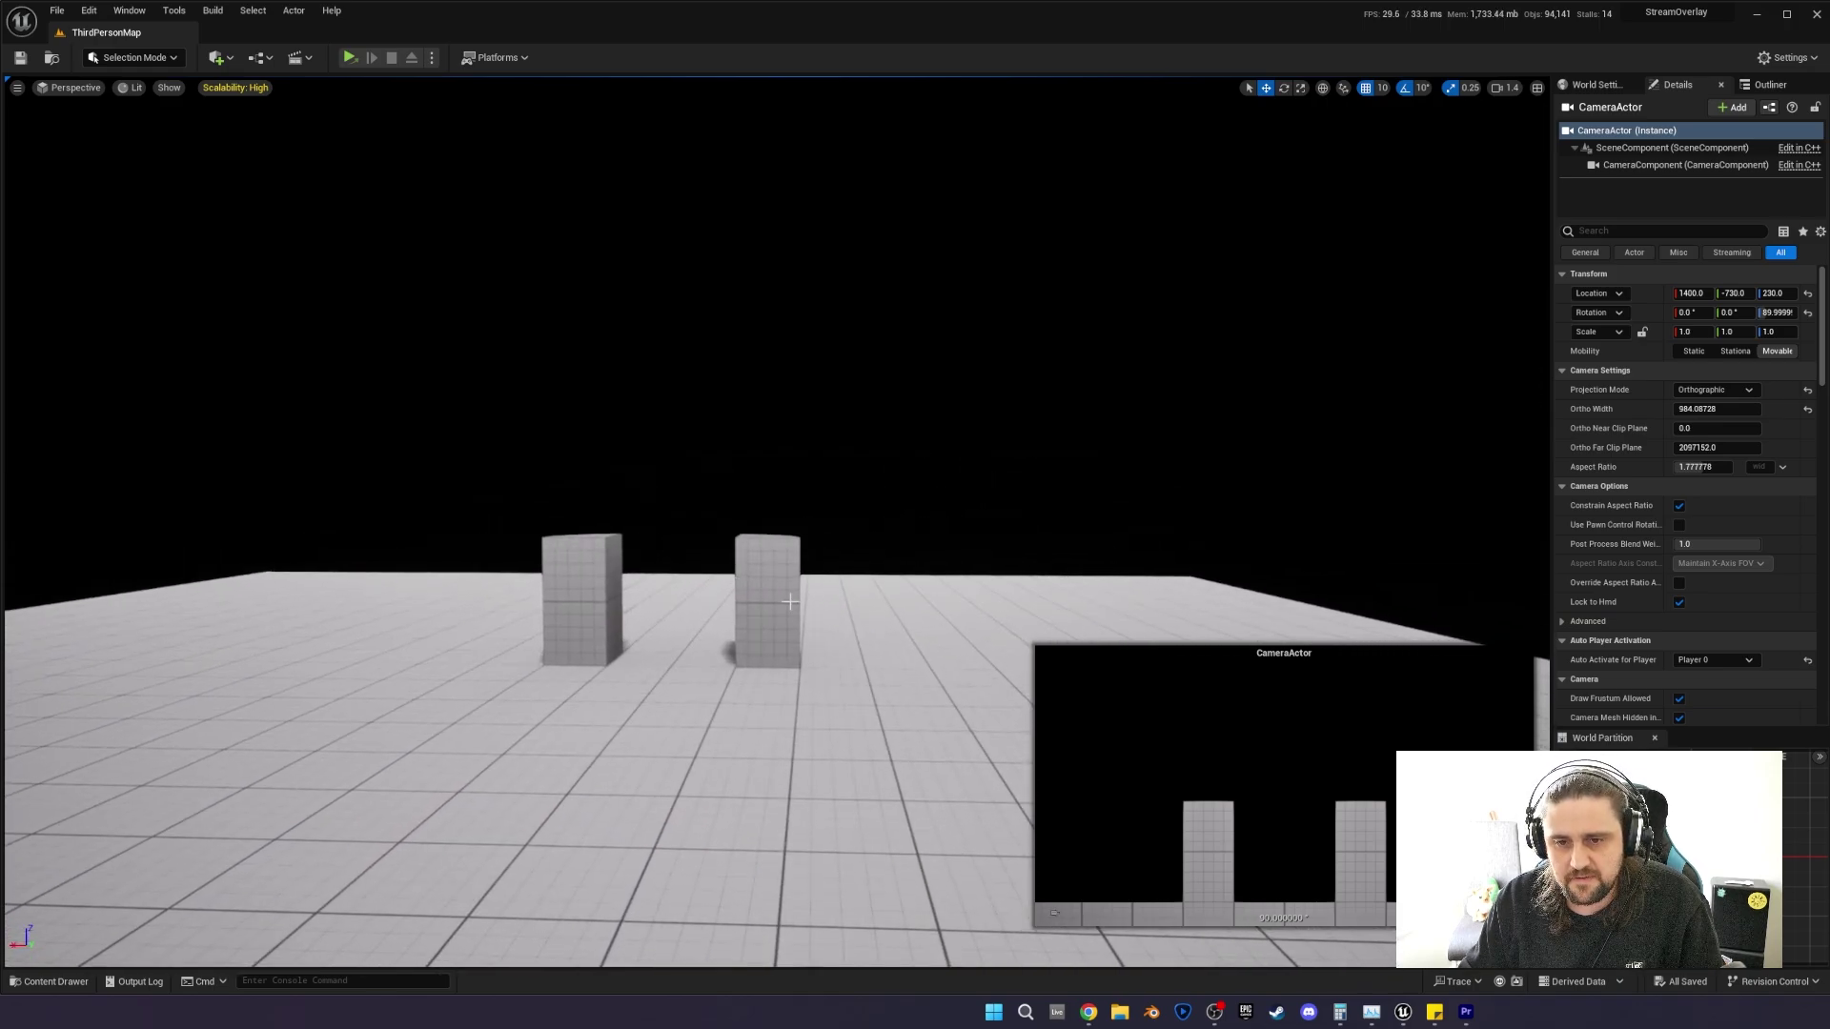
pyautogui.click(755, 572)
pyautogui.click(586, 580)
pyautogui.click(776, 585)
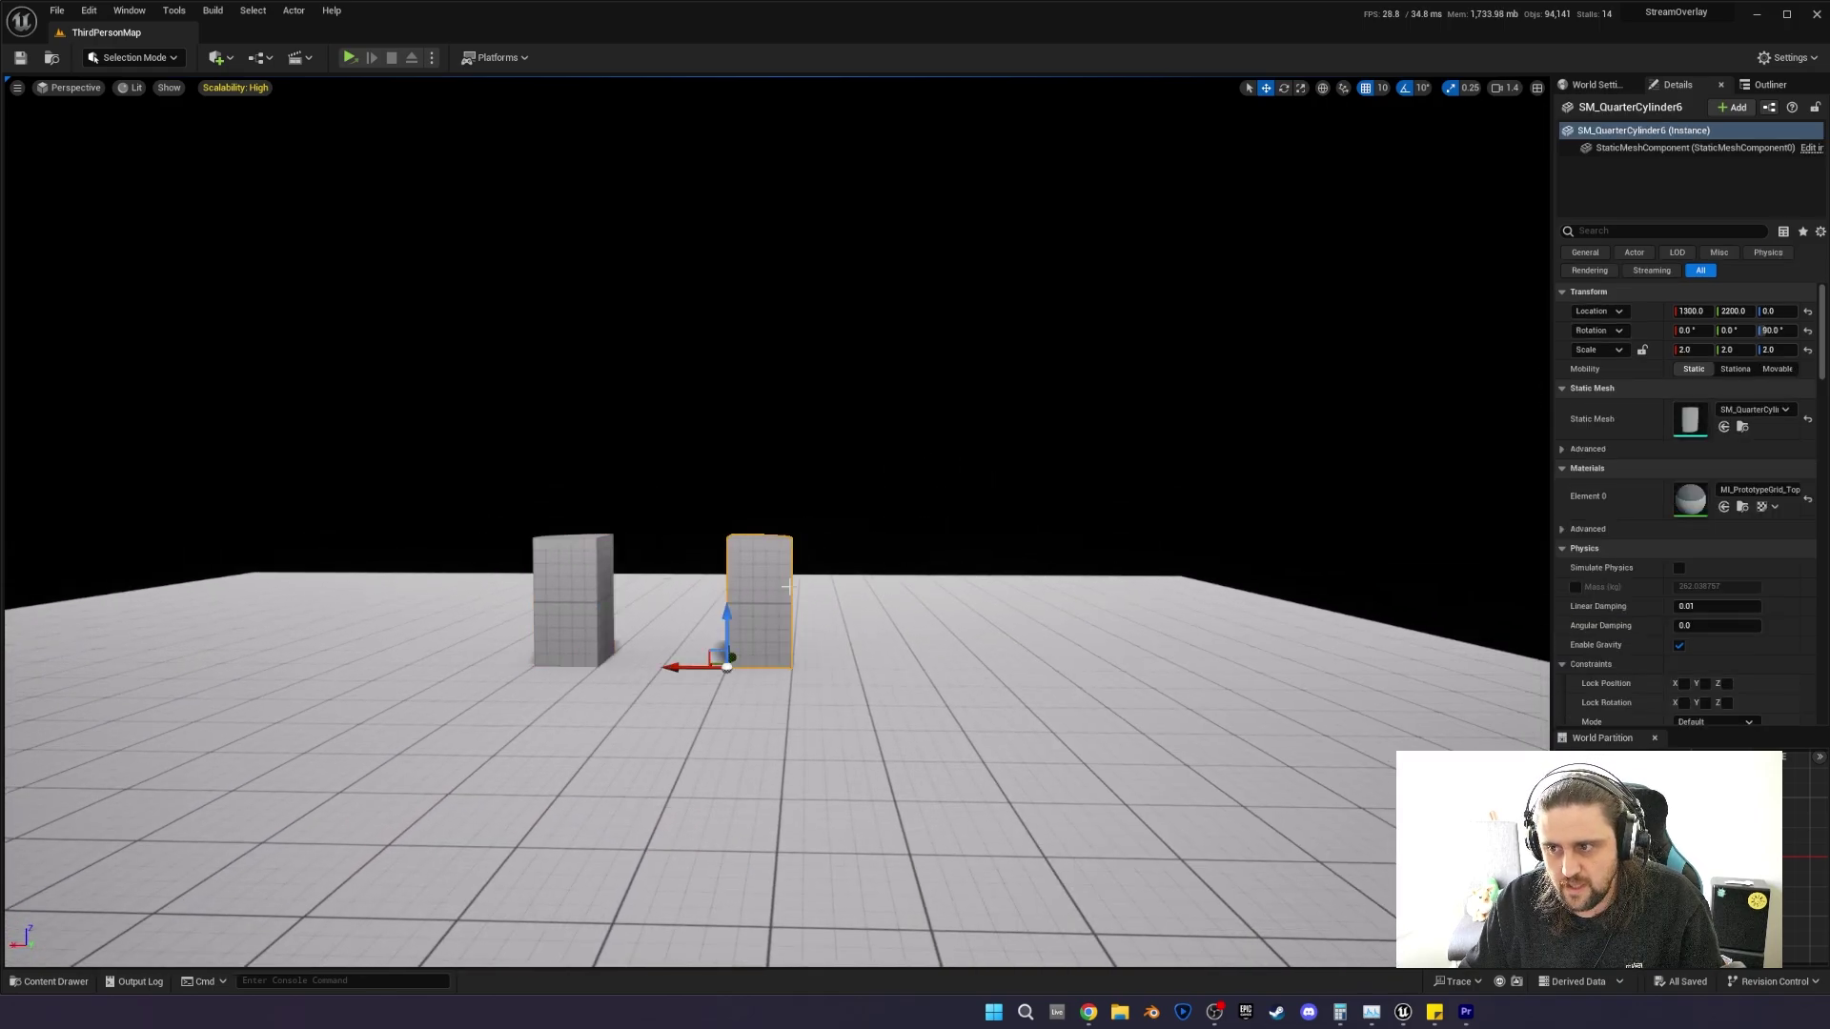
pyautogui.write('custom')
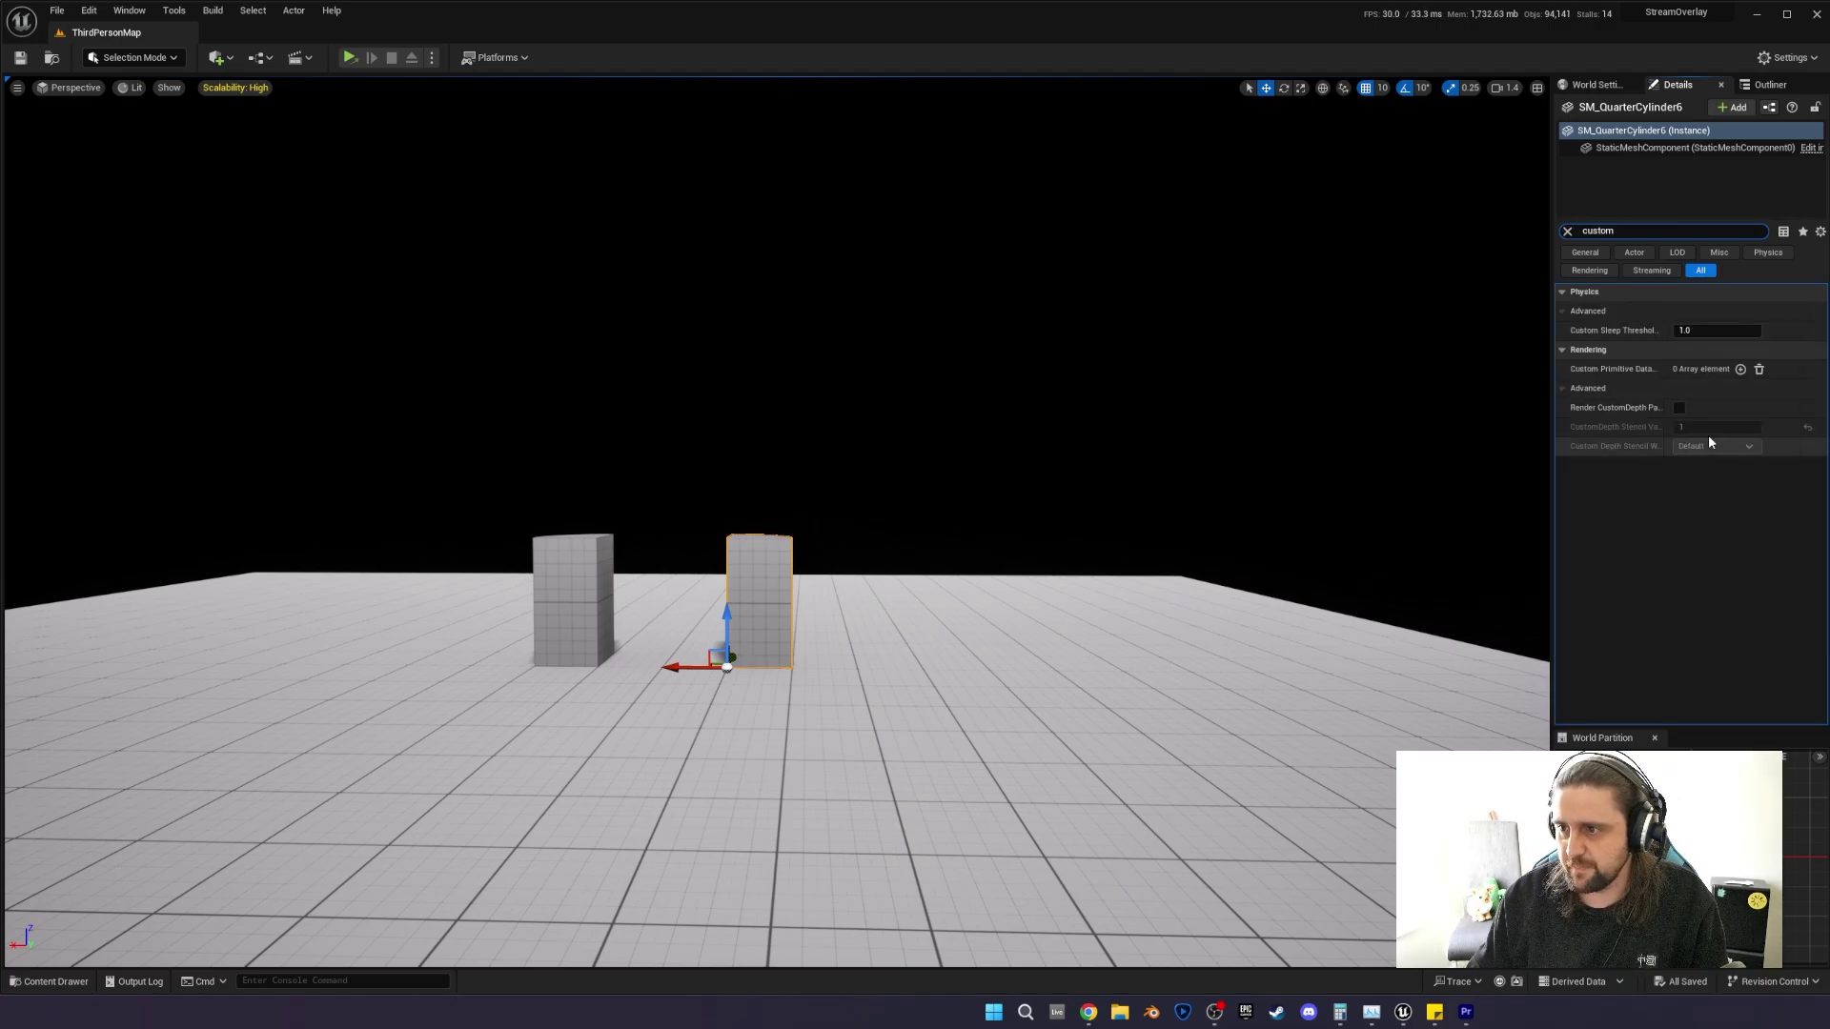
pyautogui.click(1679, 408)
pyautogui.click(1705, 427)
pyautogui.write('0')
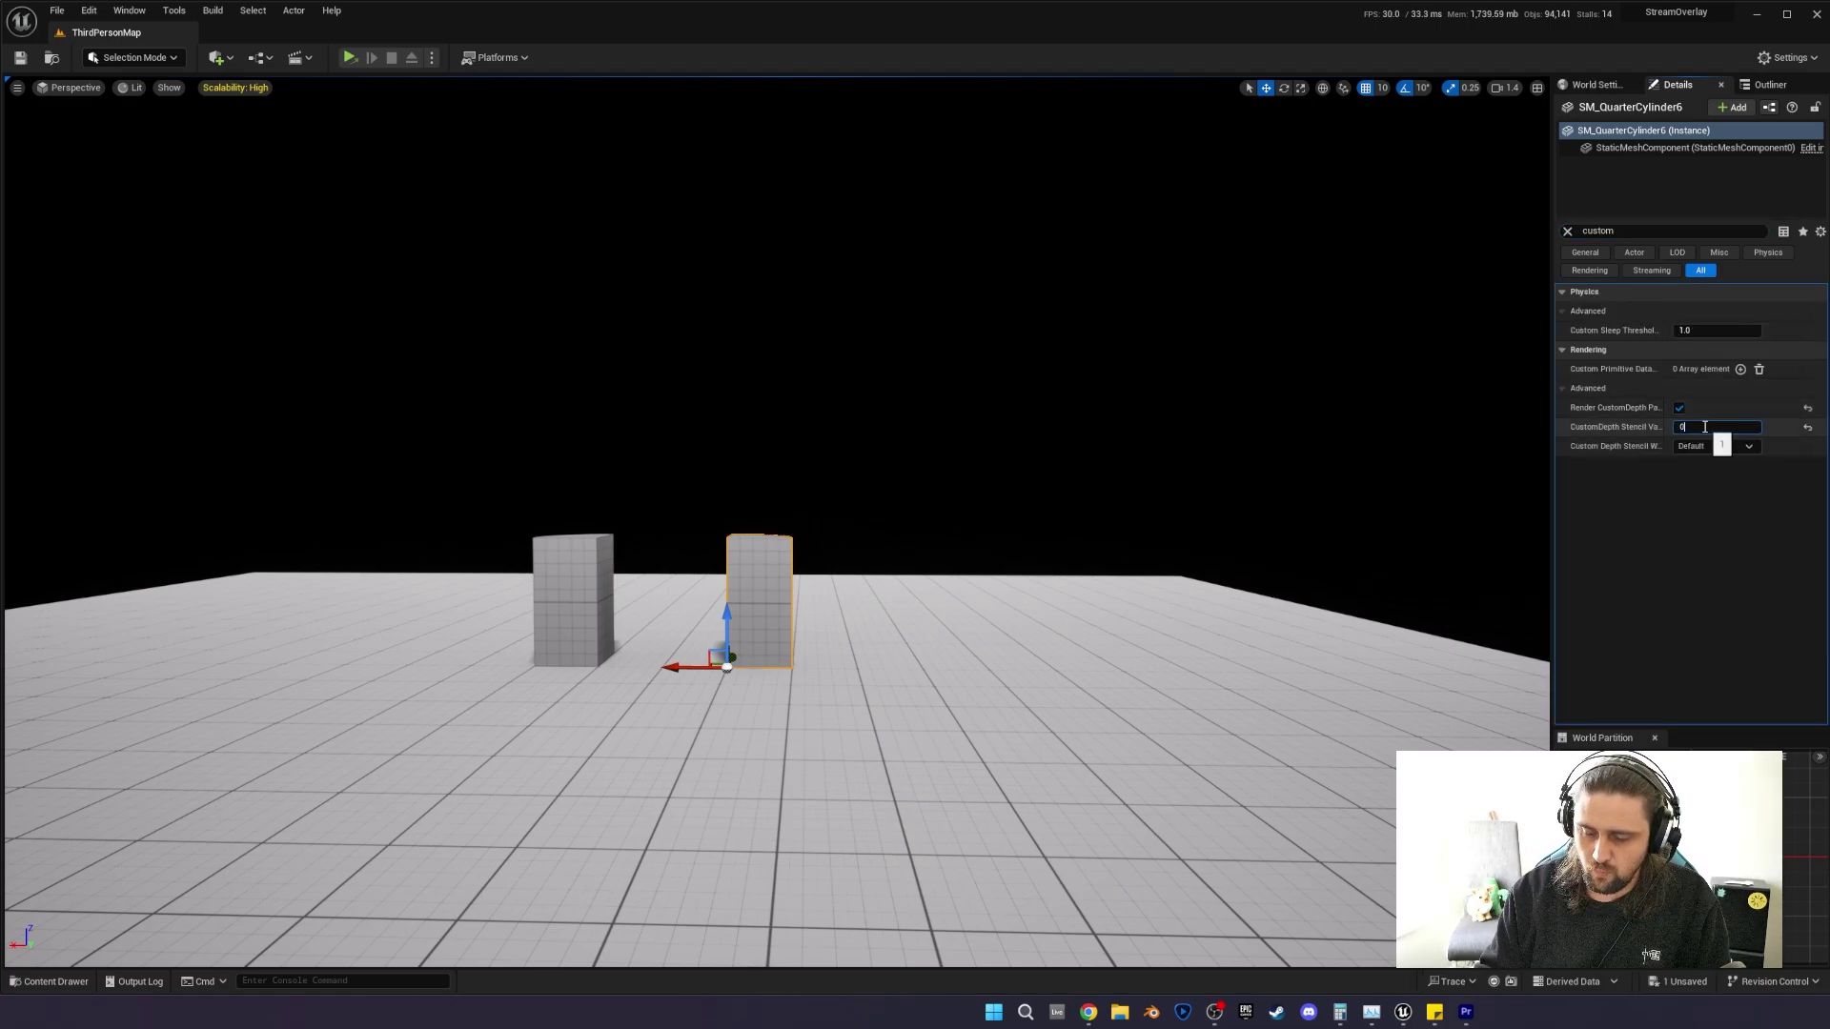
pyautogui.press('Return')
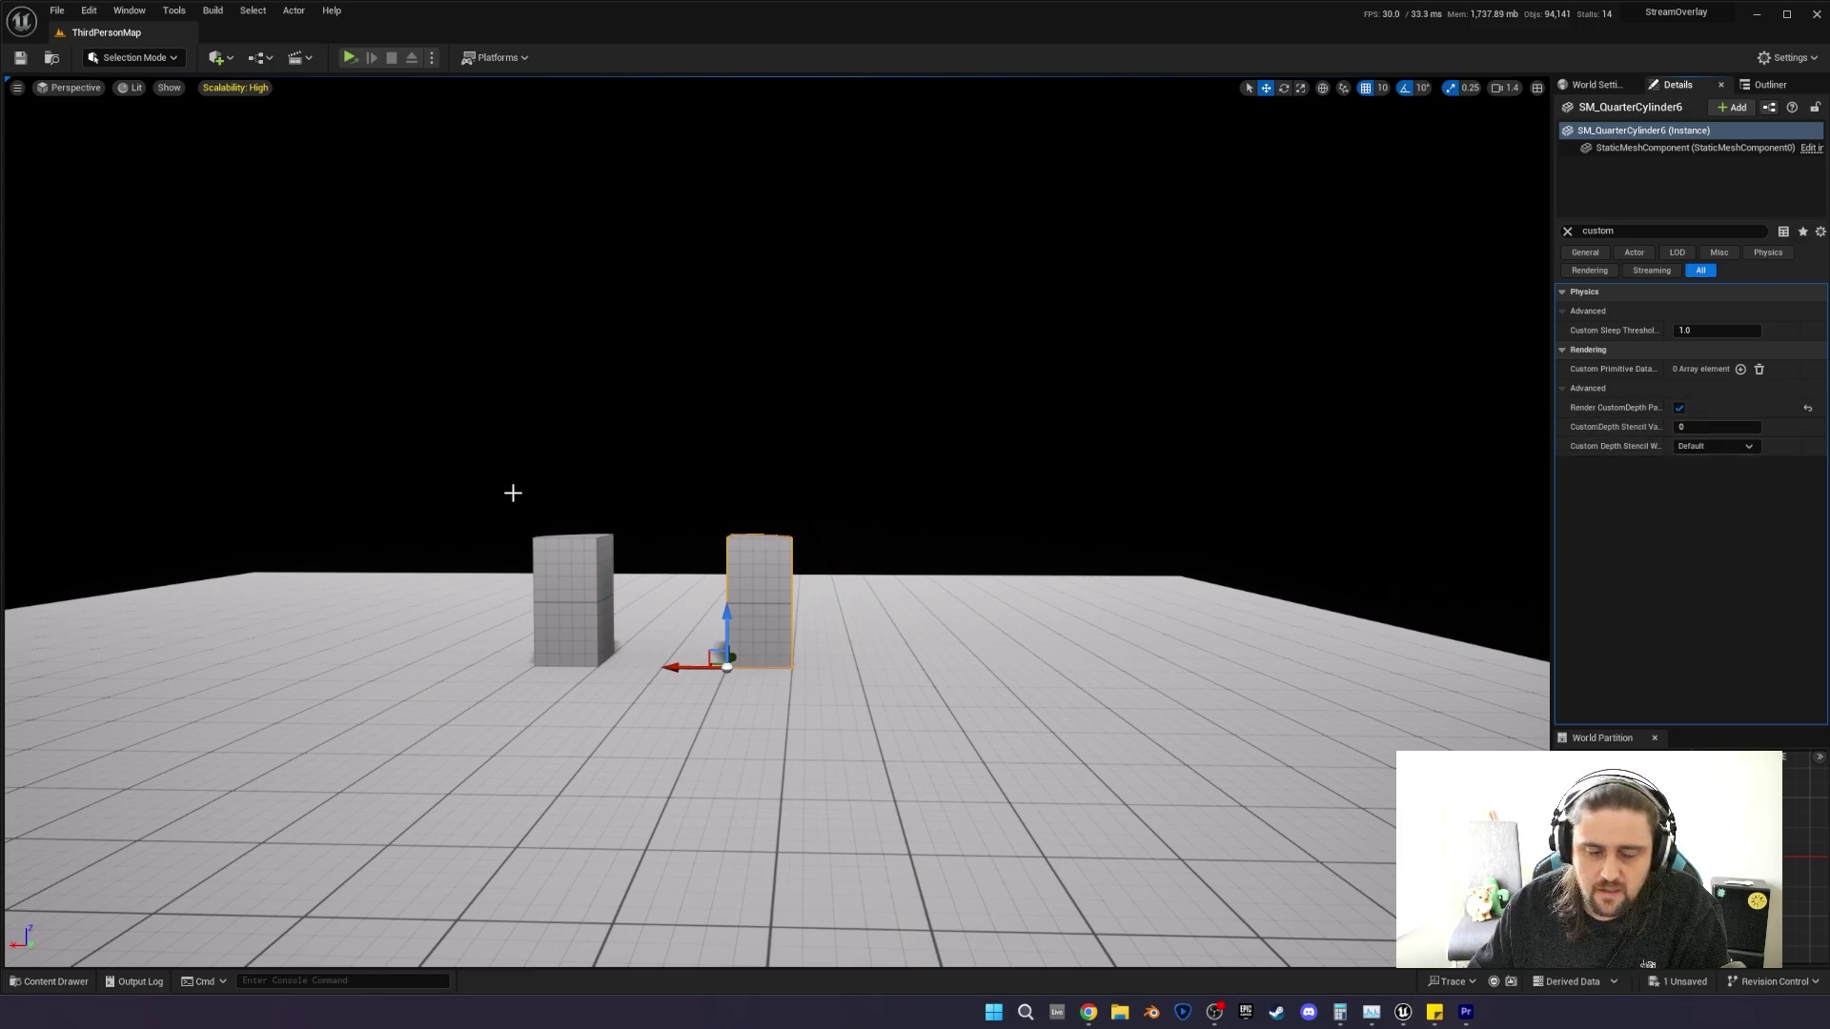
pyautogui.click(89, 11)
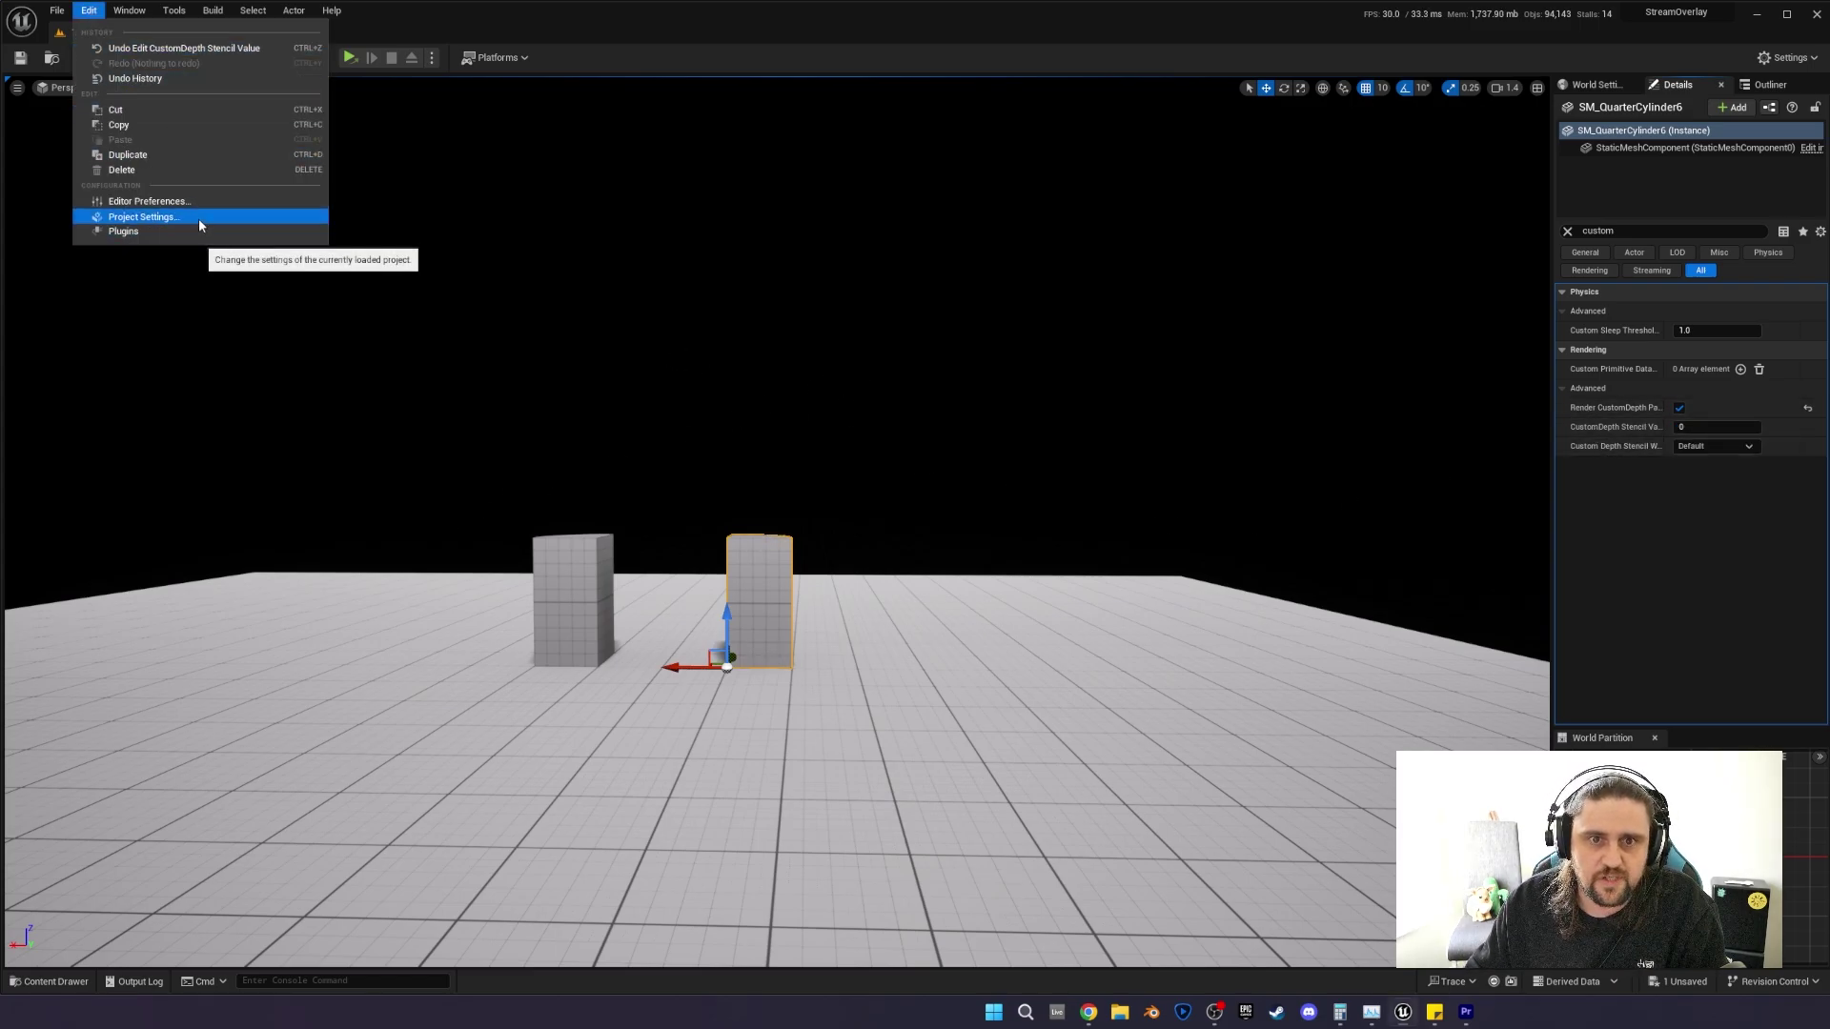
# Search Project Settings for customdepth and set Custom Depth-Stencil Pass to Enabled with Stencil.
pyautogui.click(198, 218)
pyautogui.click(380, 96)
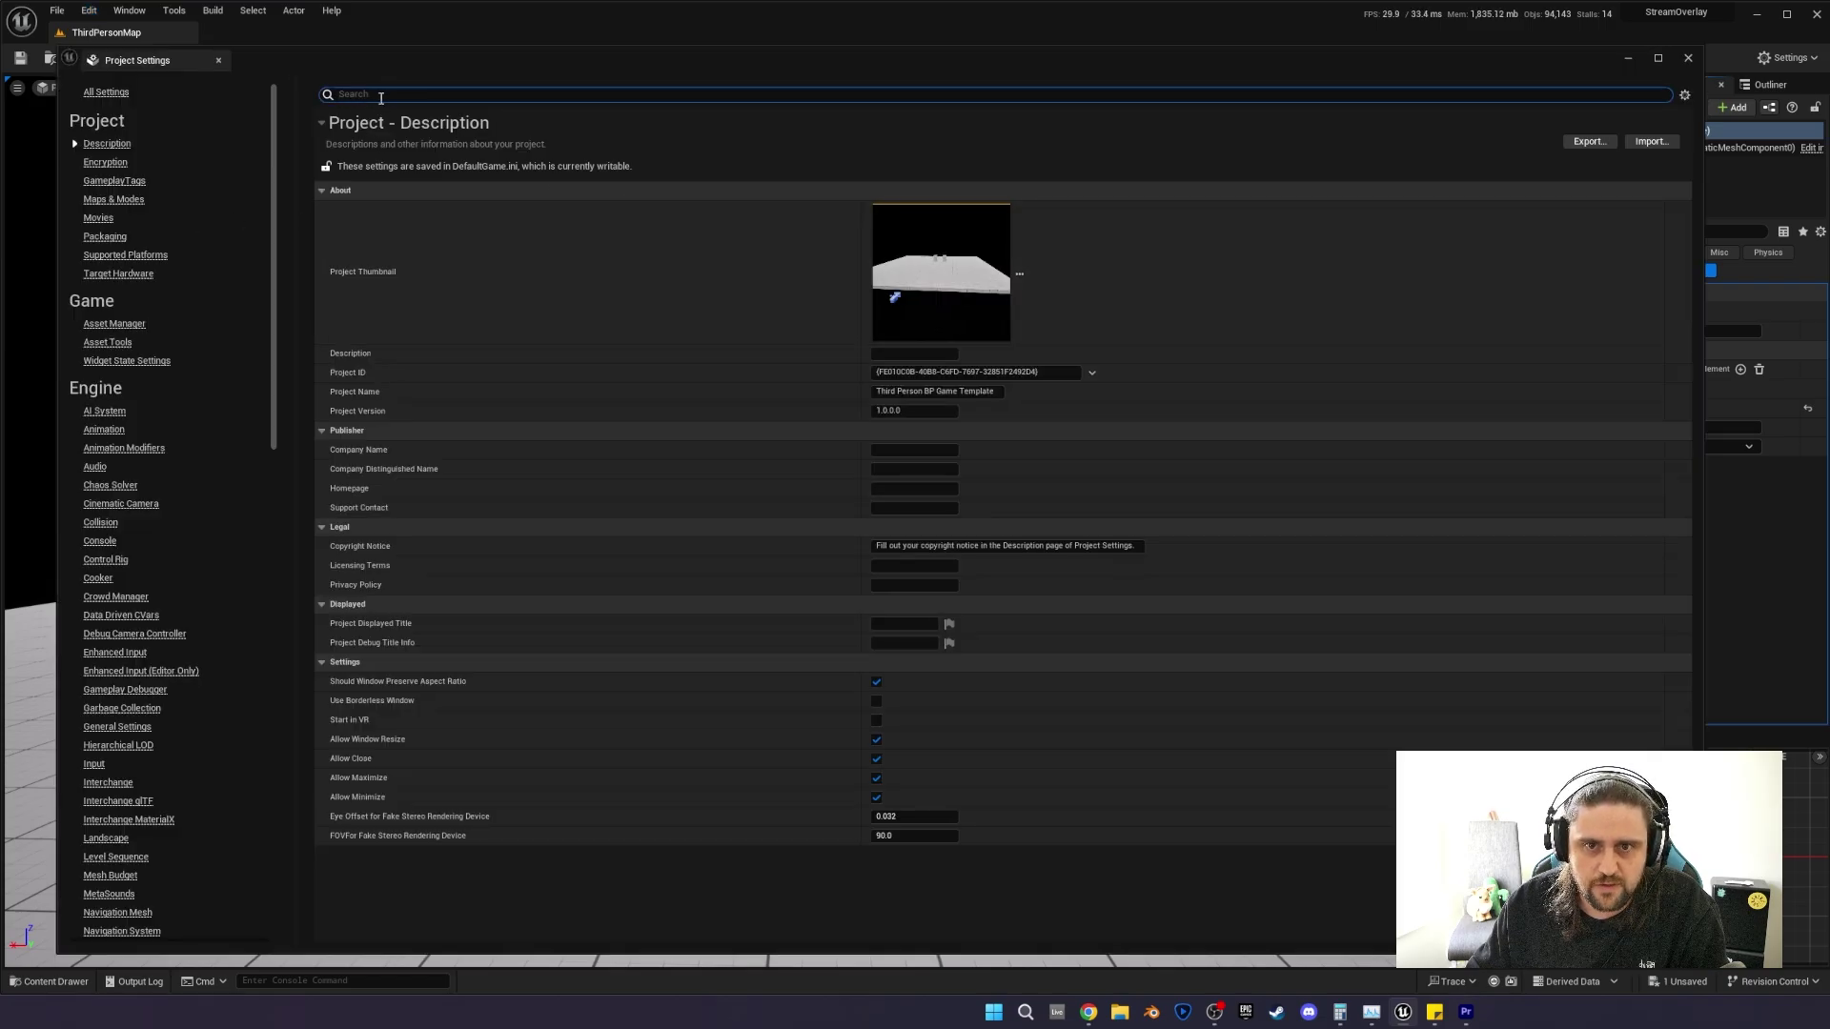
pyautogui.write('customde')
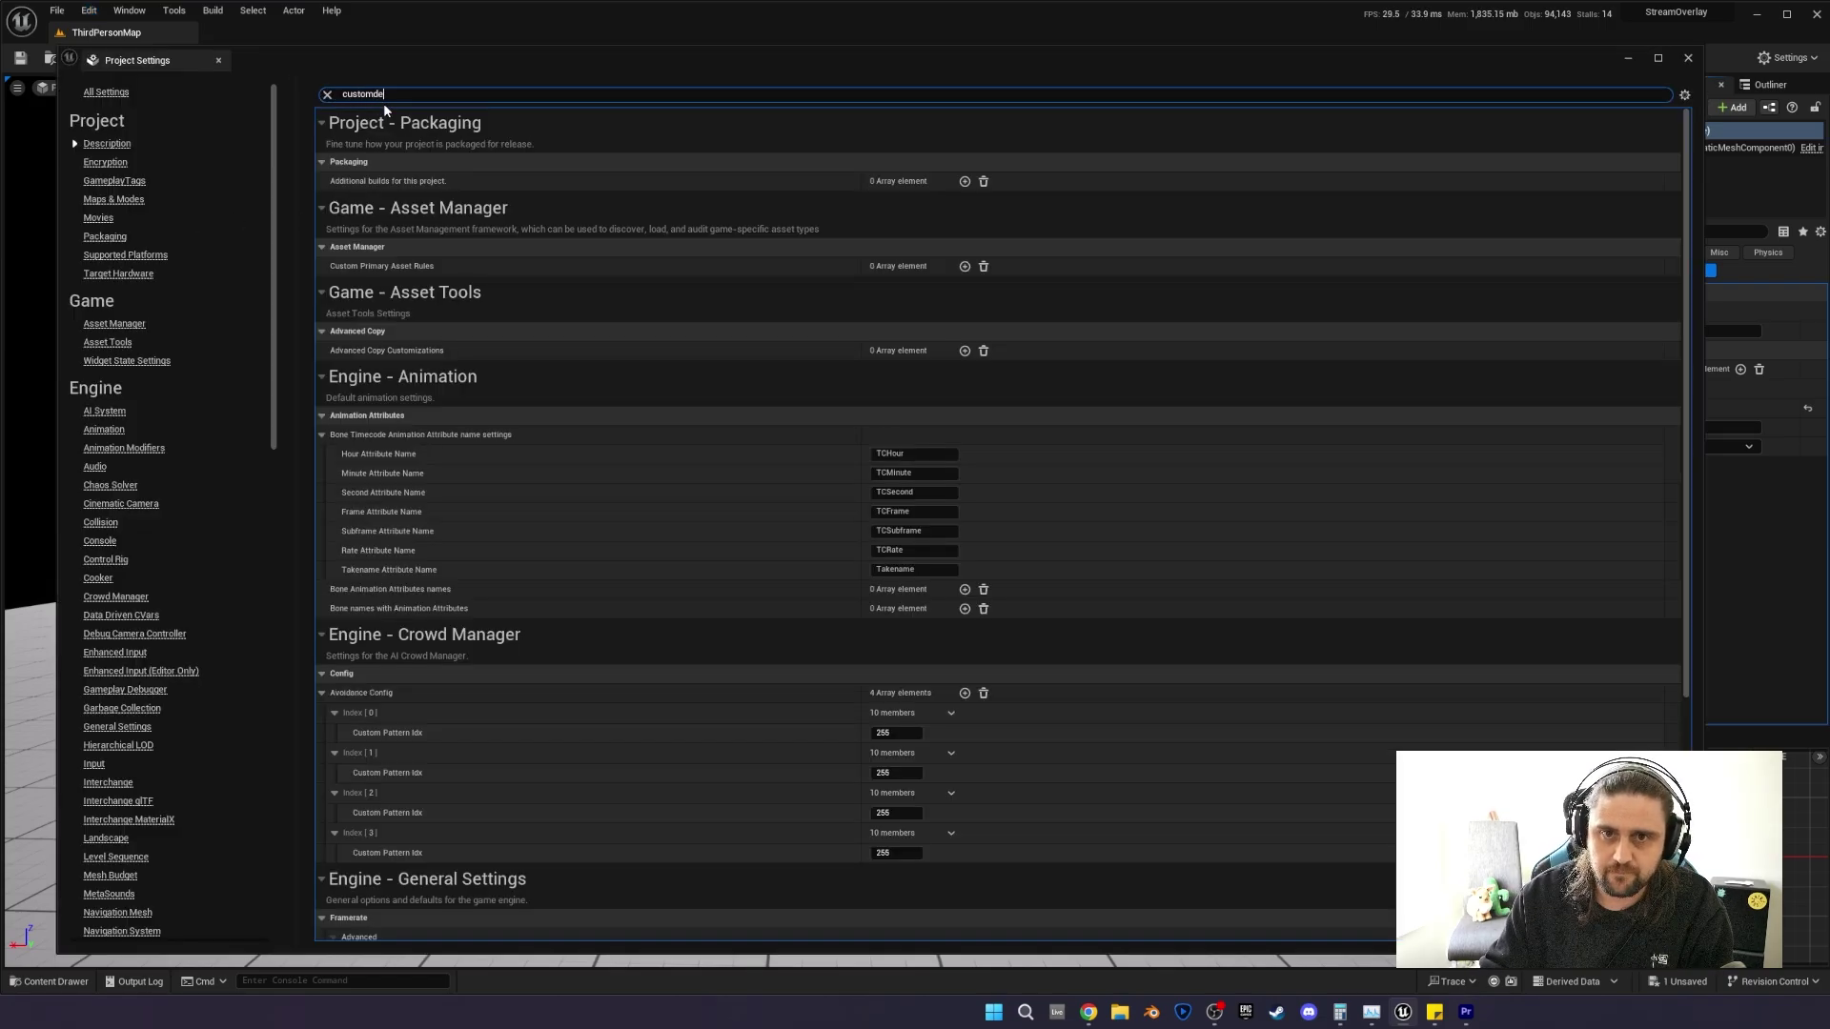
pyautogui.write('pth')
pyautogui.click(694, 298)
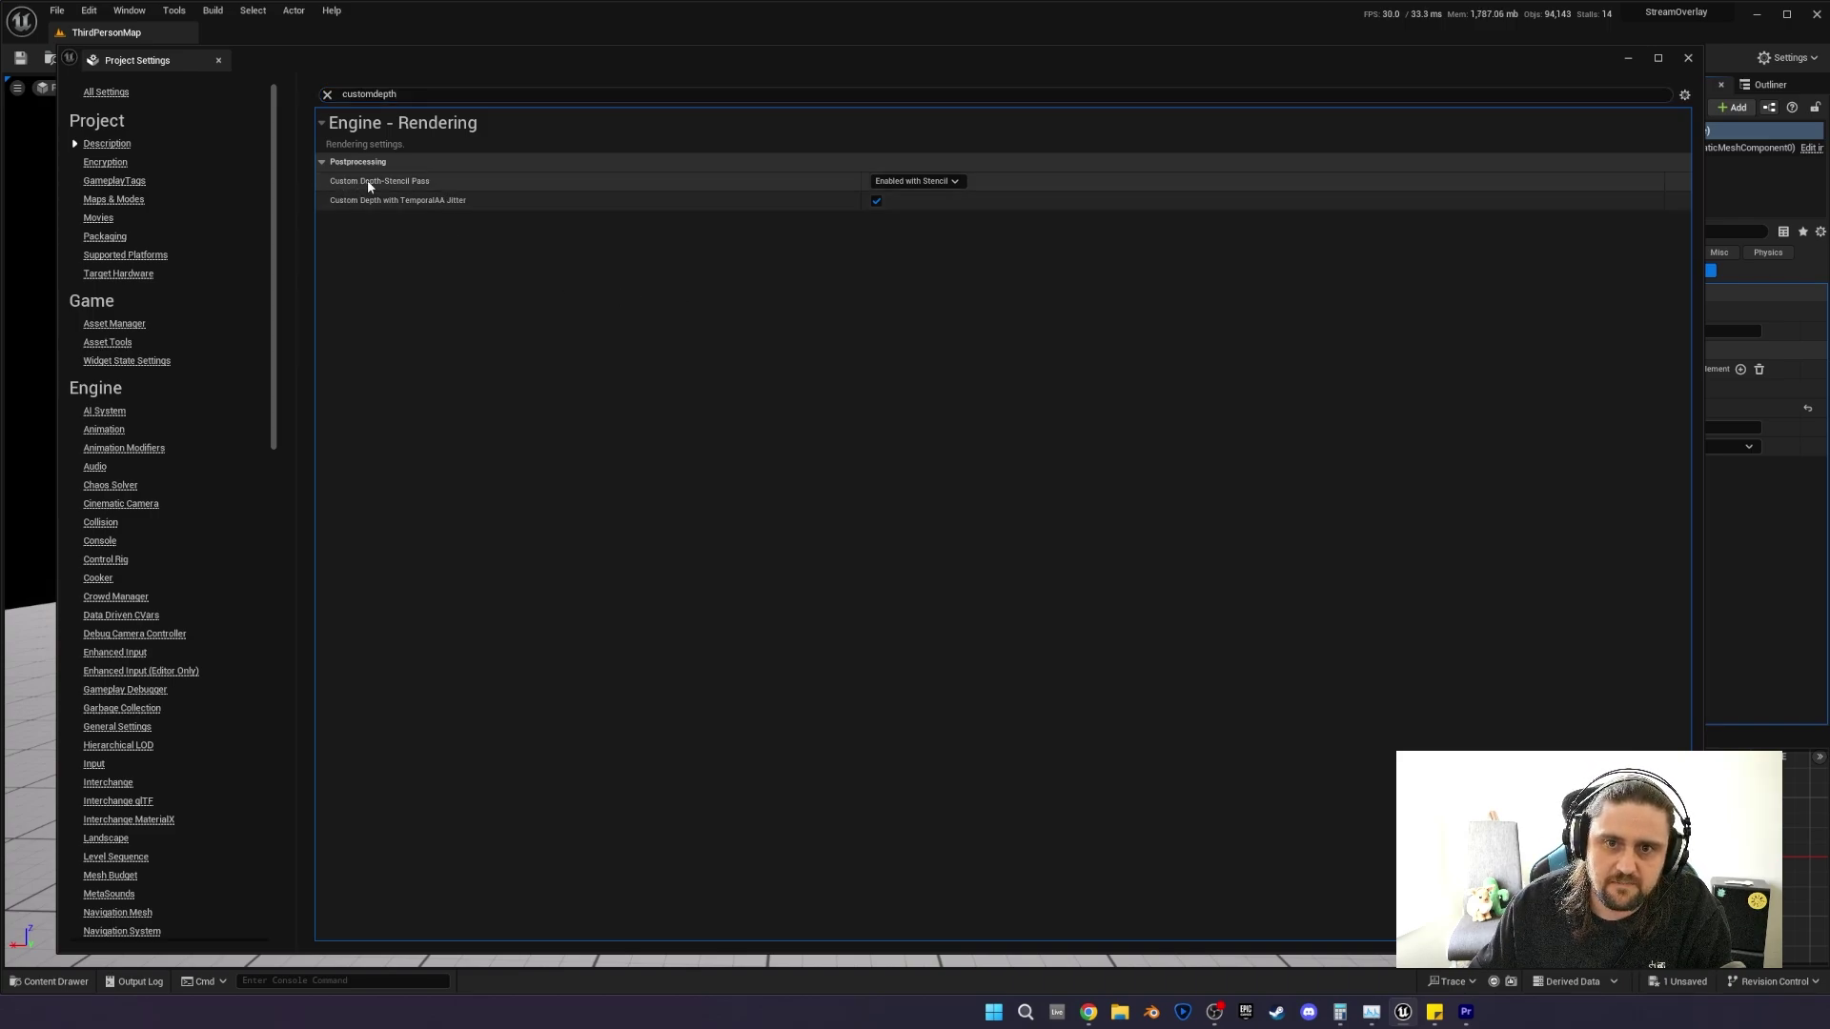
pyautogui.click(917, 181)
pyautogui.click(938, 211)
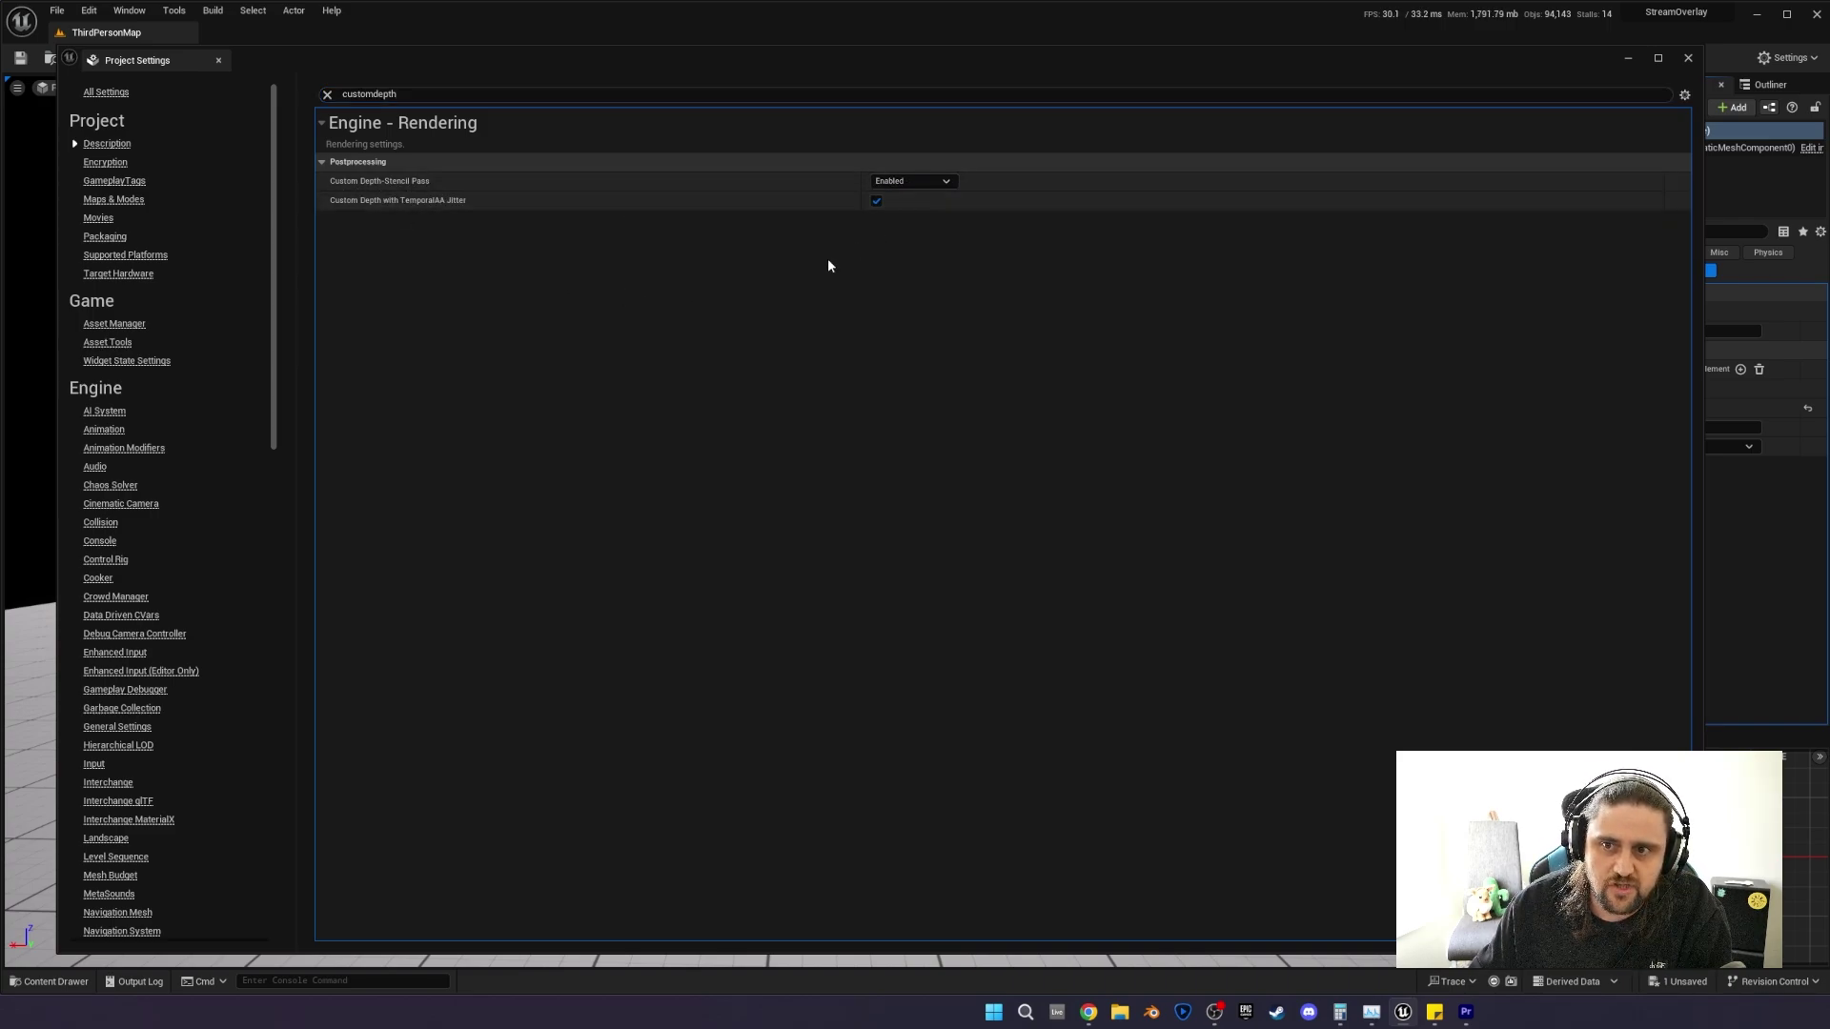
pyautogui.click(886, 181)
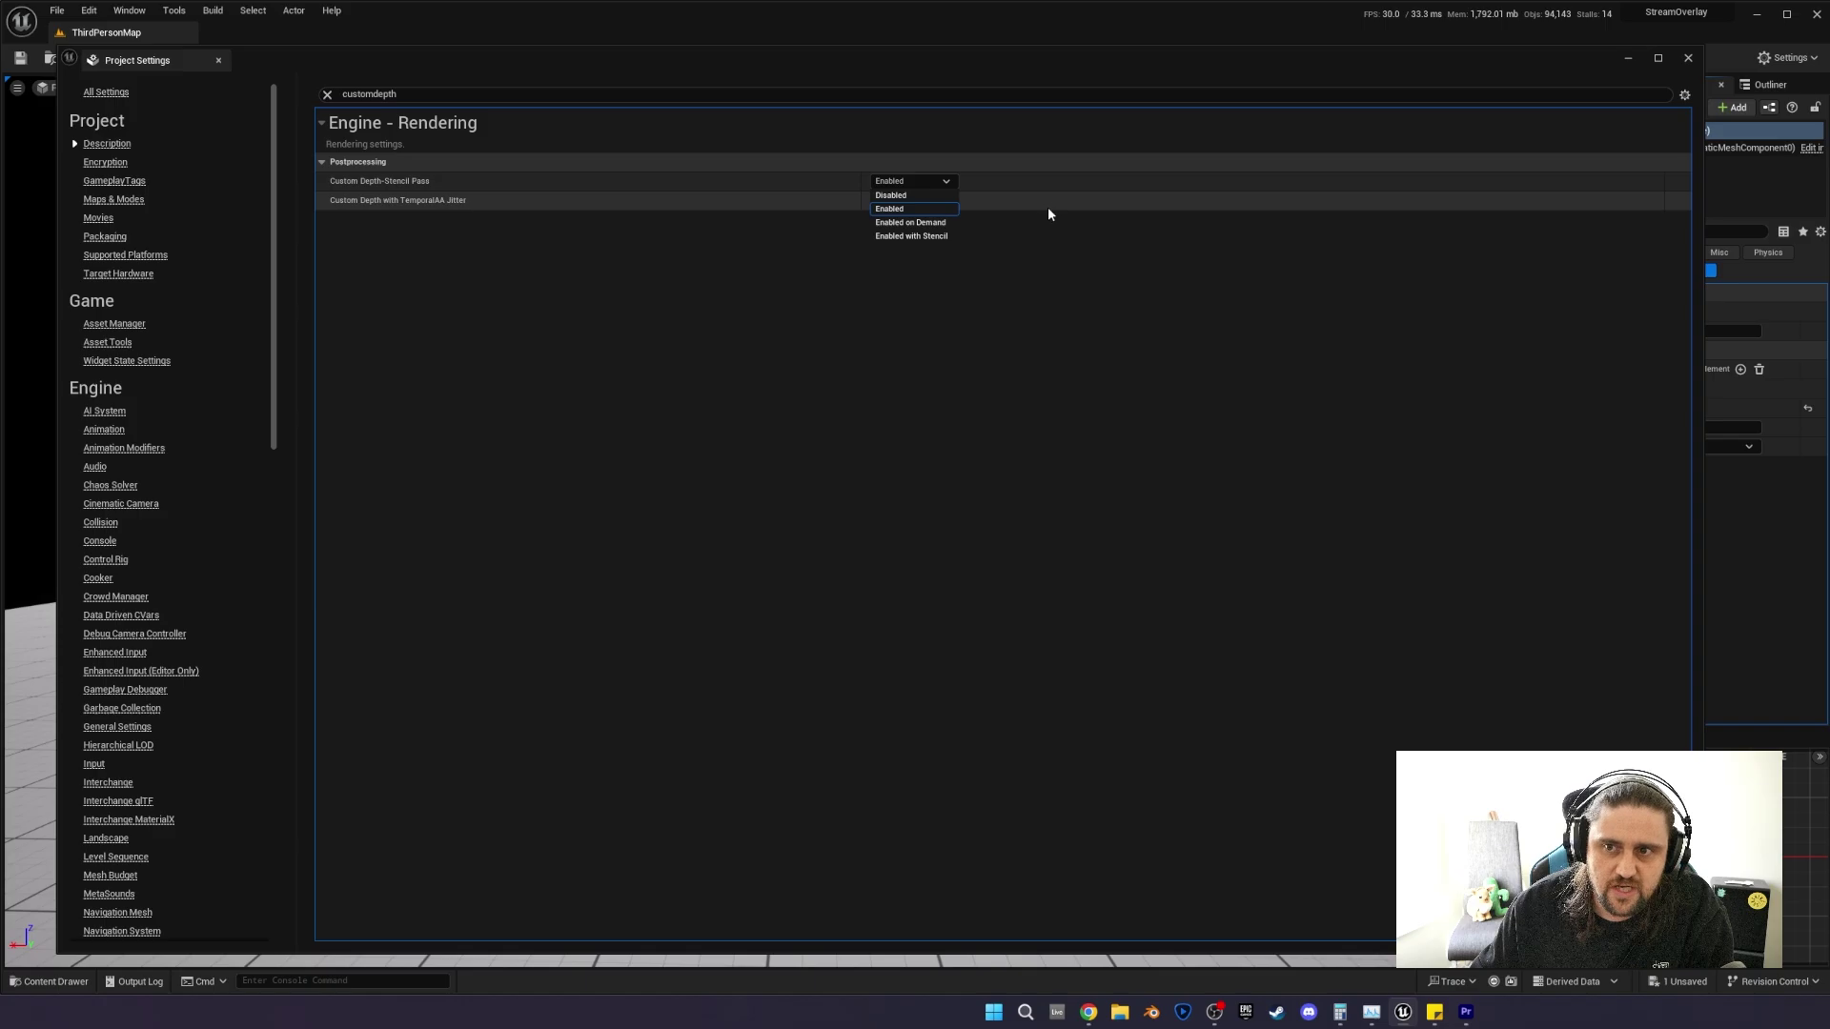
pyautogui.click(924, 237)
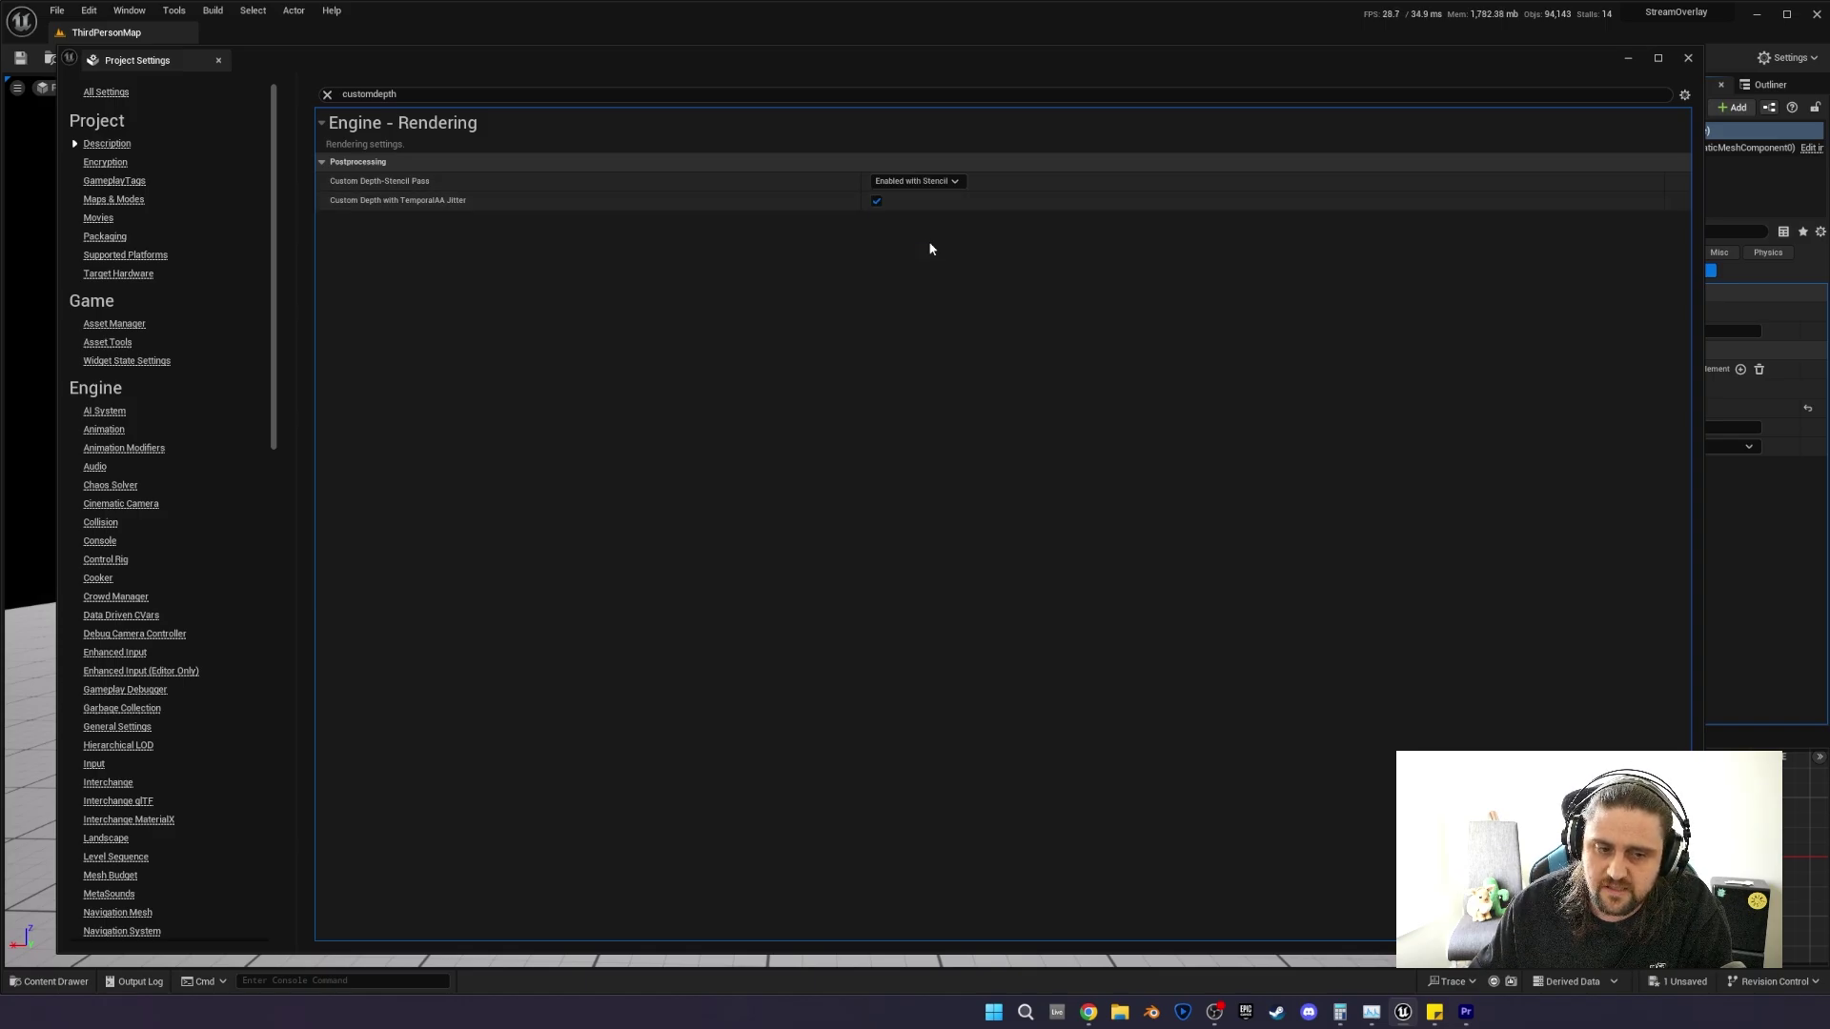
pyautogui.click(327, 95)
pyautogui.click(1688, 60)
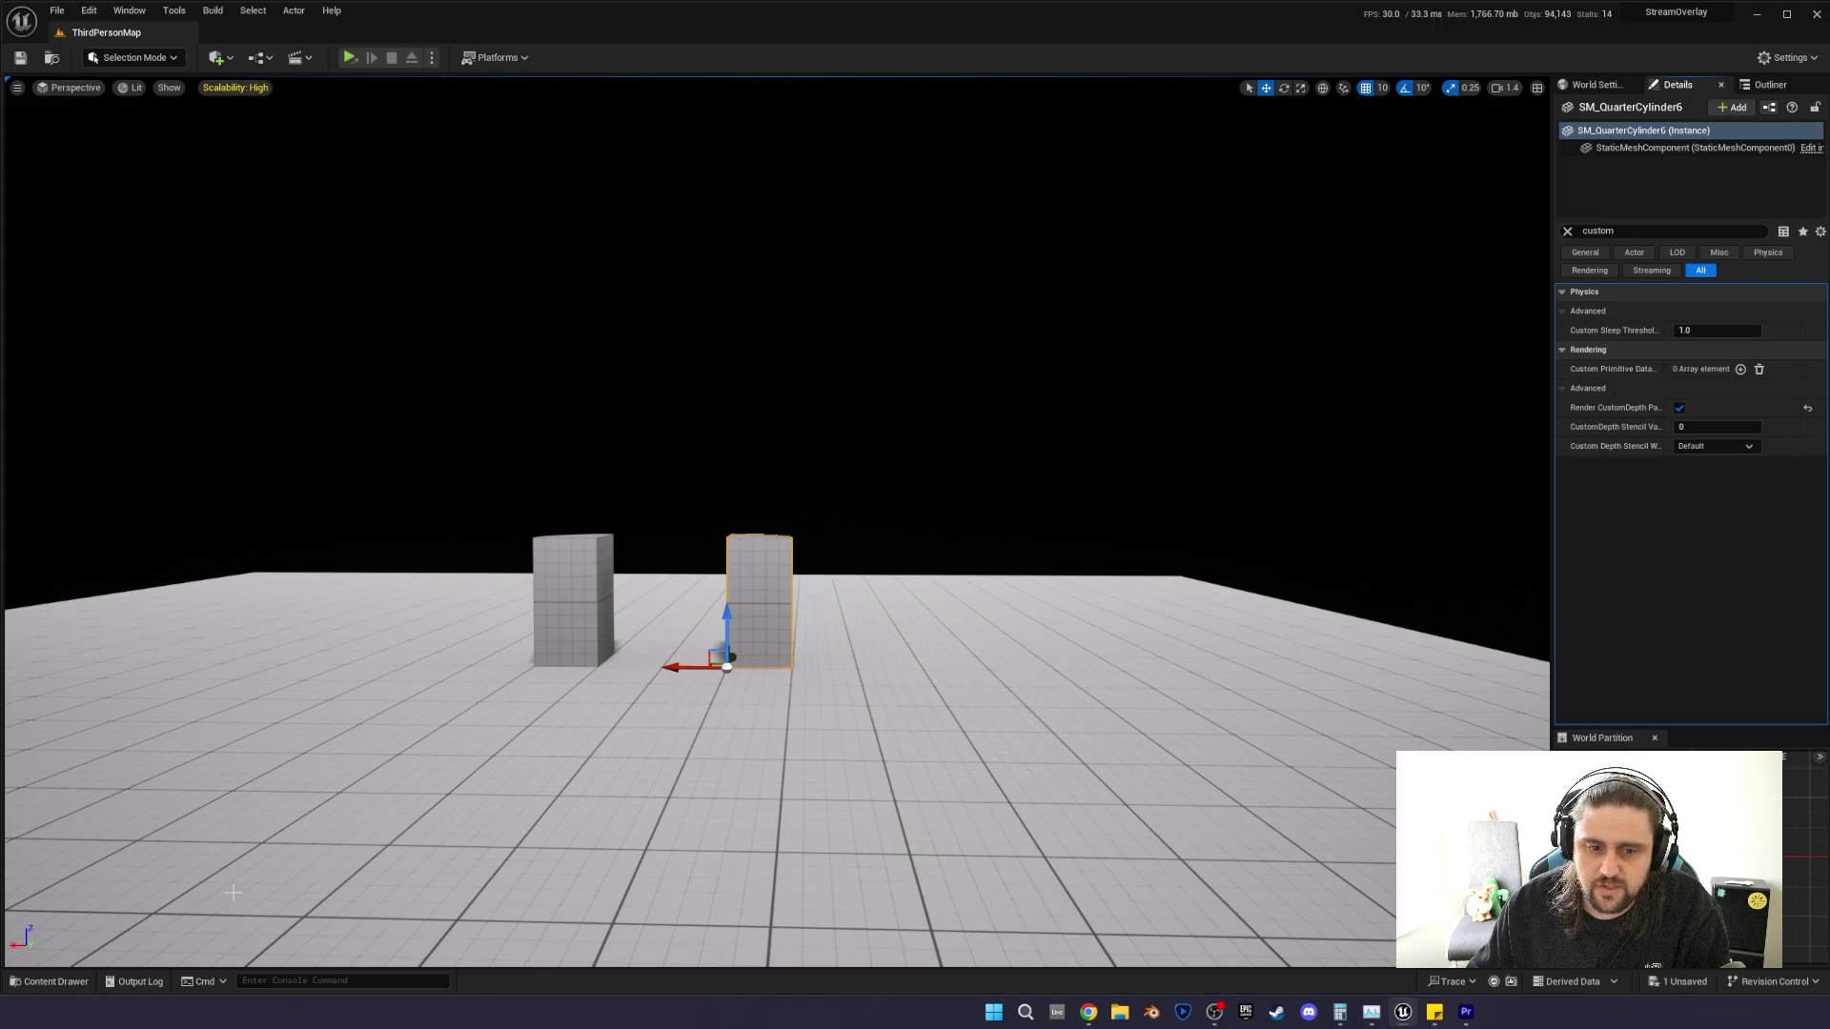
# Open PP_OverlayMaterial_Transparency from the Content Drawer and move the depth-comparison nodes down-left.
pyautogui.click(45, 989)
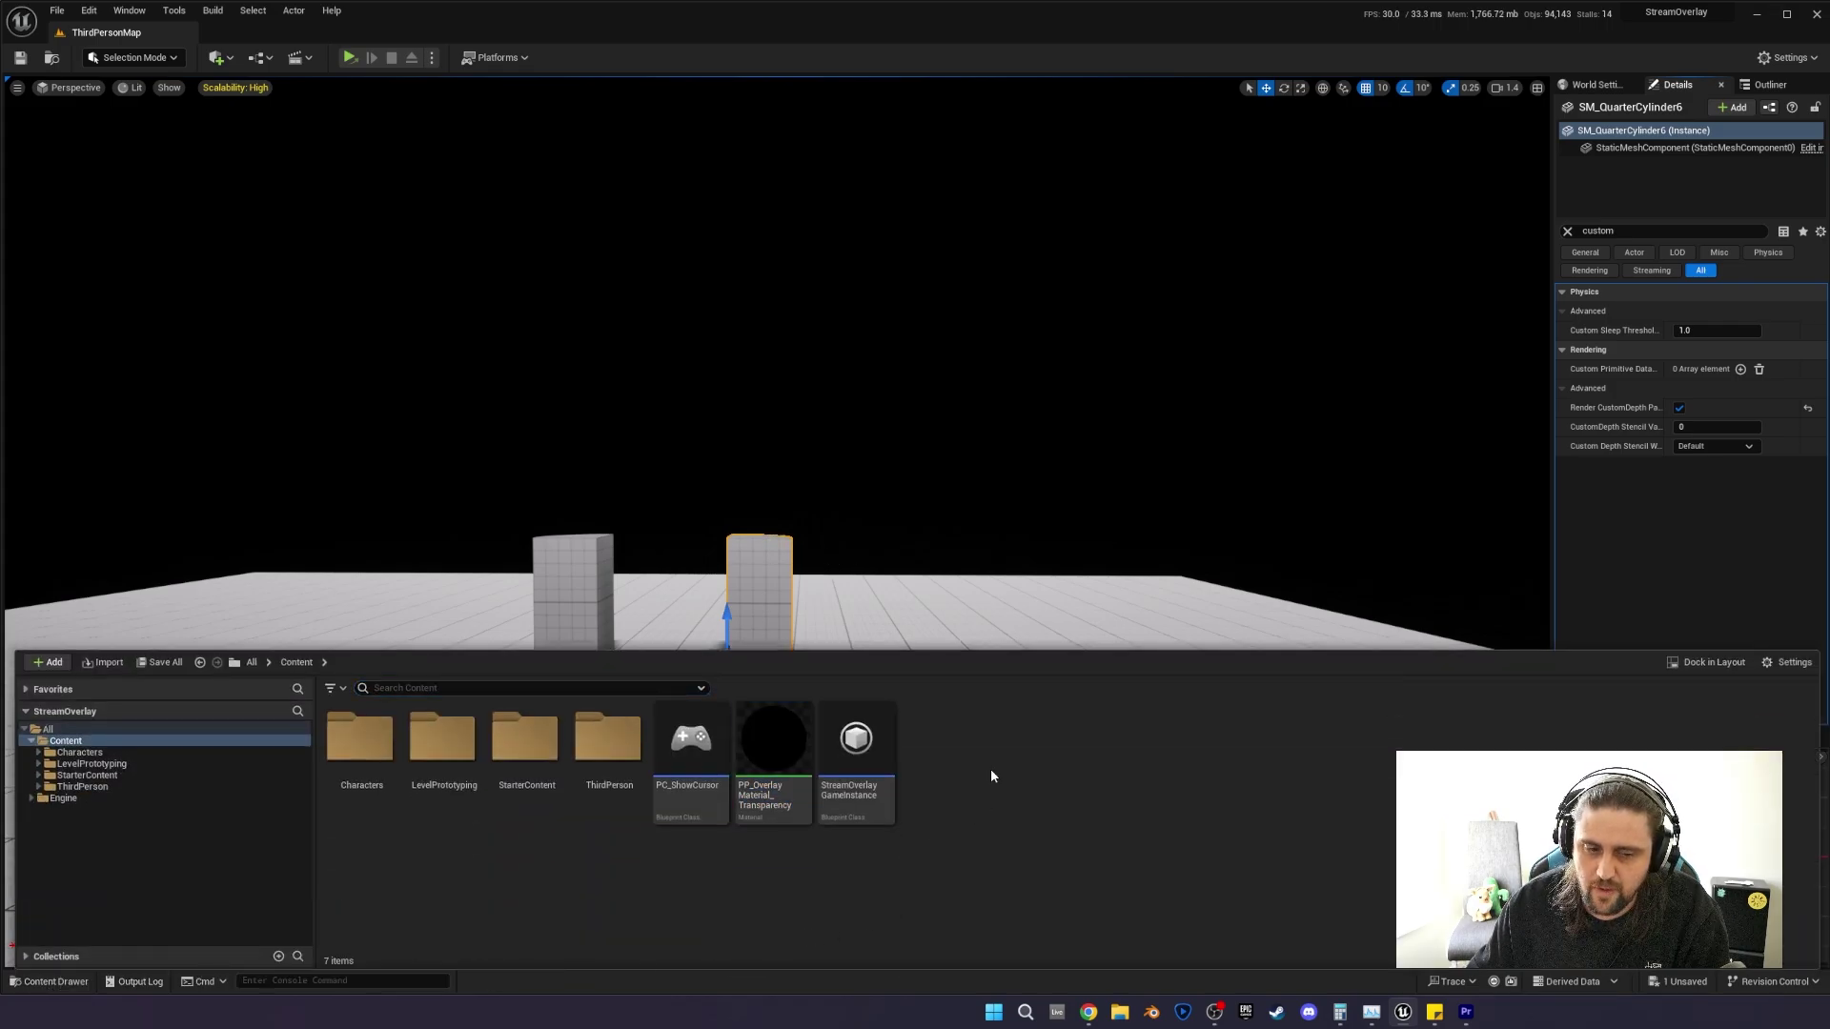
pyautogui.doubleClick(794, 756)
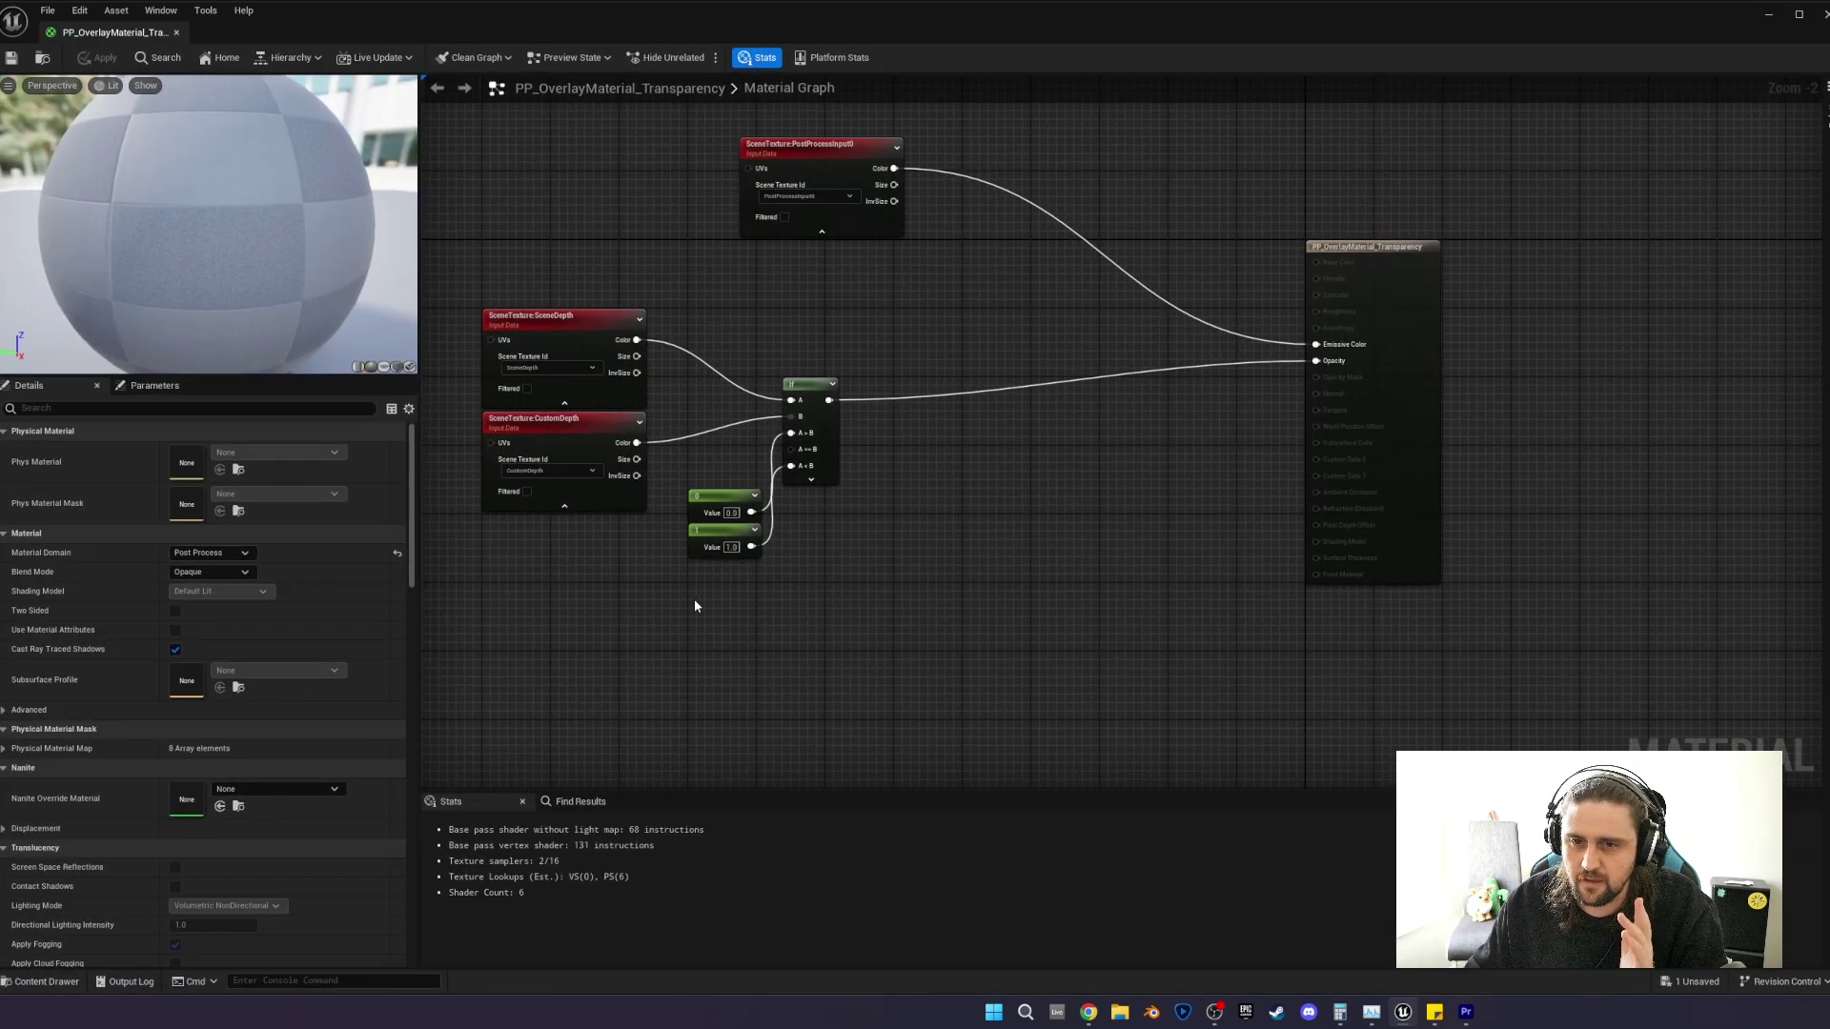
pyautogui.moveTo(563, 297); pyautogui.dragTo(1048, 572)
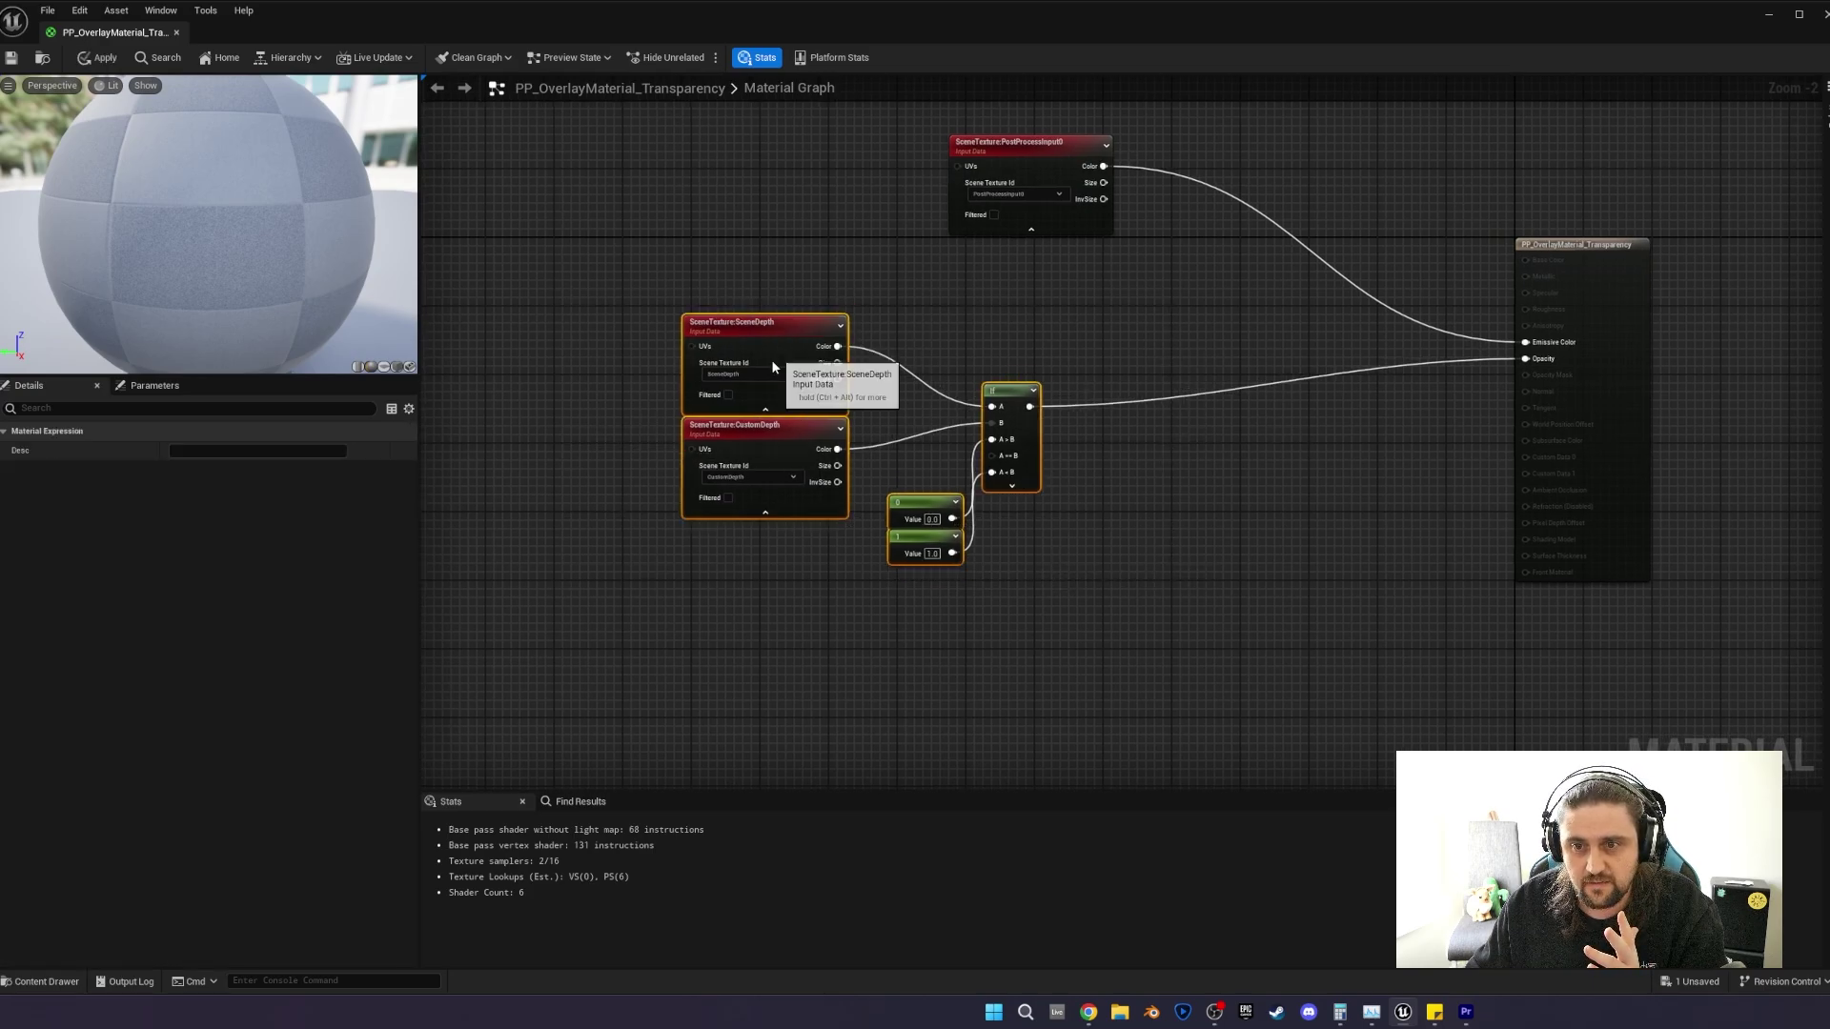
pyautogui.moveTo(795, 338); pyautogui.dragTo(755, 459)
pyautogui.click(1057, 409)
pyautogui.moveTo(1067, 400); pyautogui.dragTo(1128, 385, button='right')
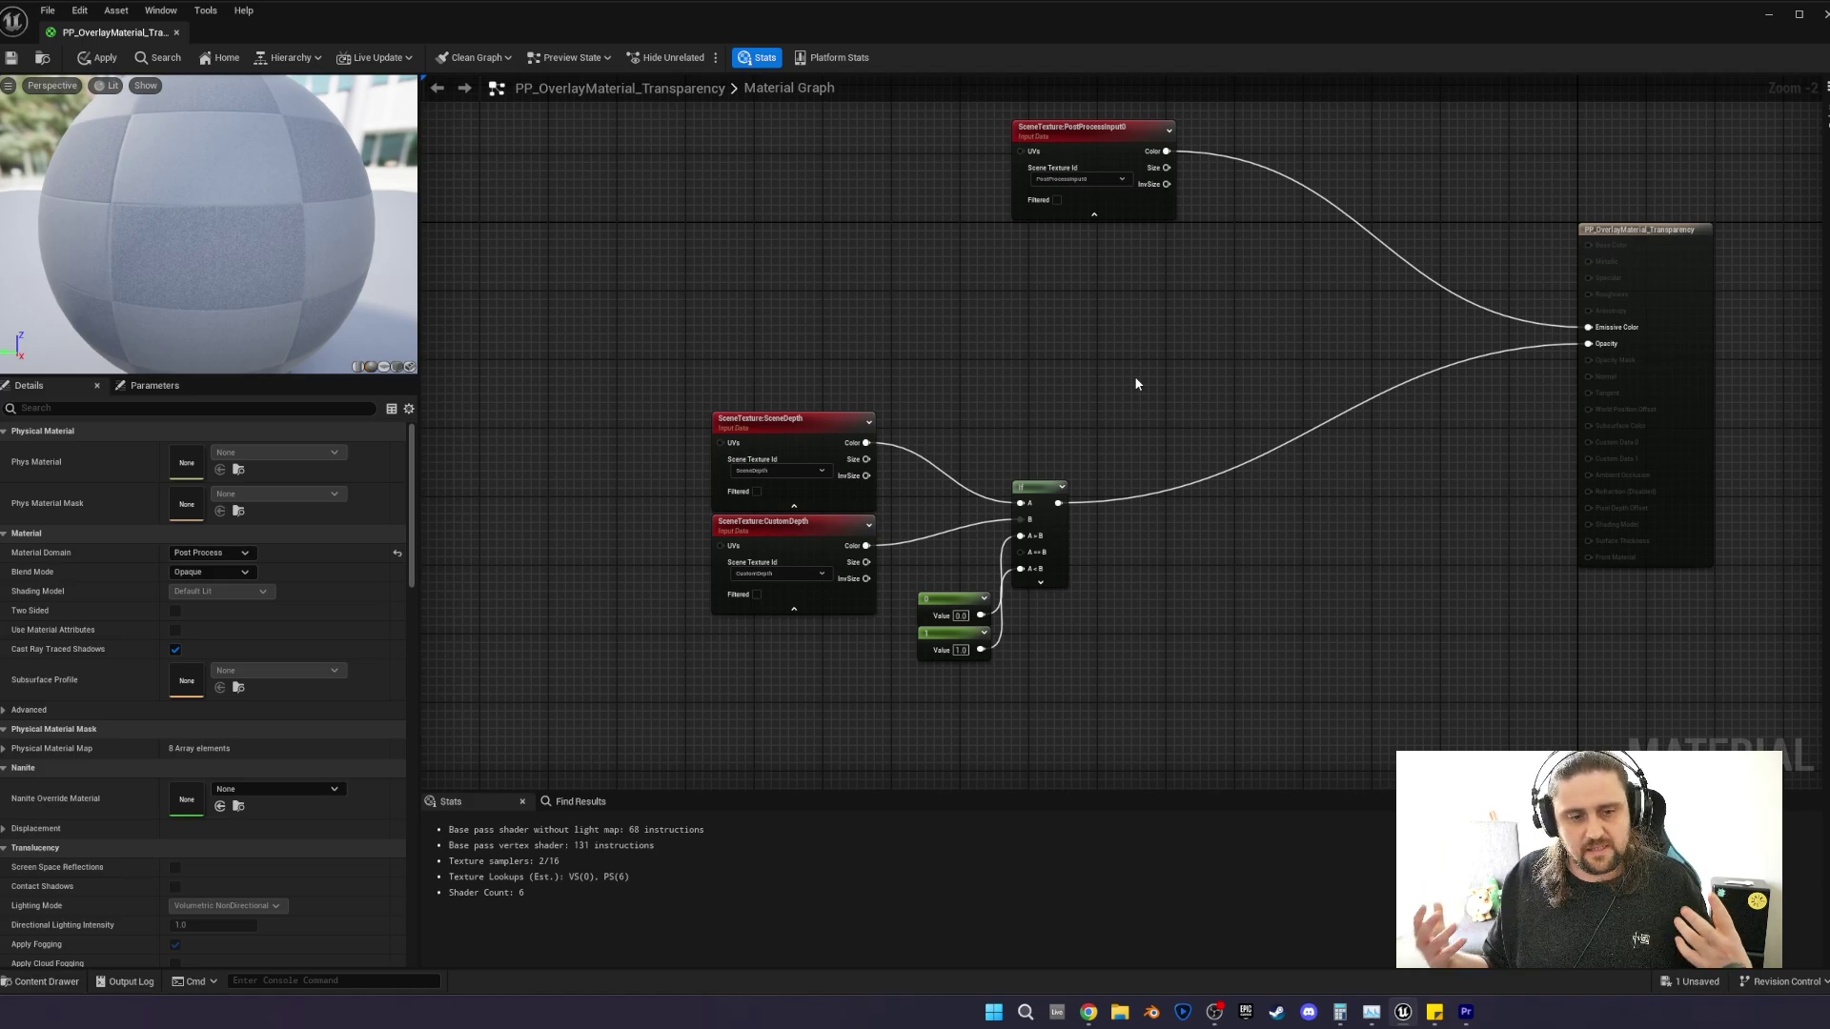
pyautogui.scroll(2, 1095, 339)
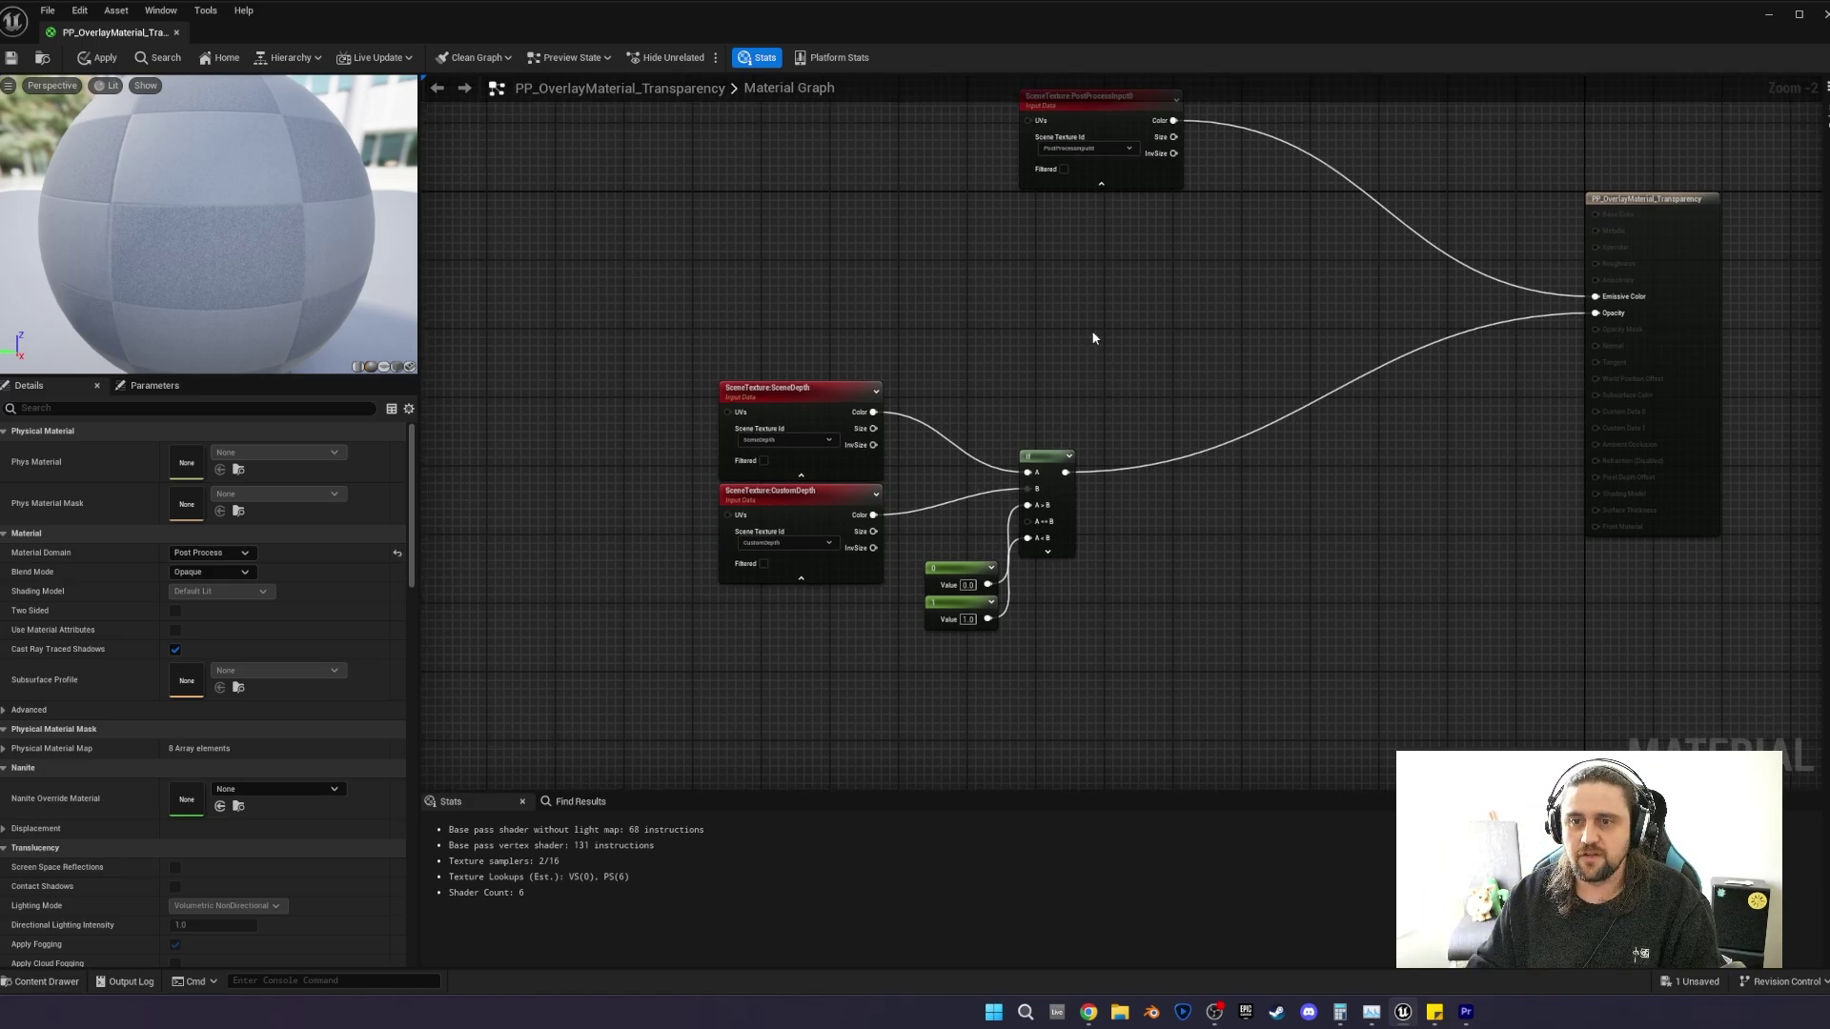
# Duplicate the SceneDepth node and switch the copy to CustomStencil.
pyautogui.click(731, 482)
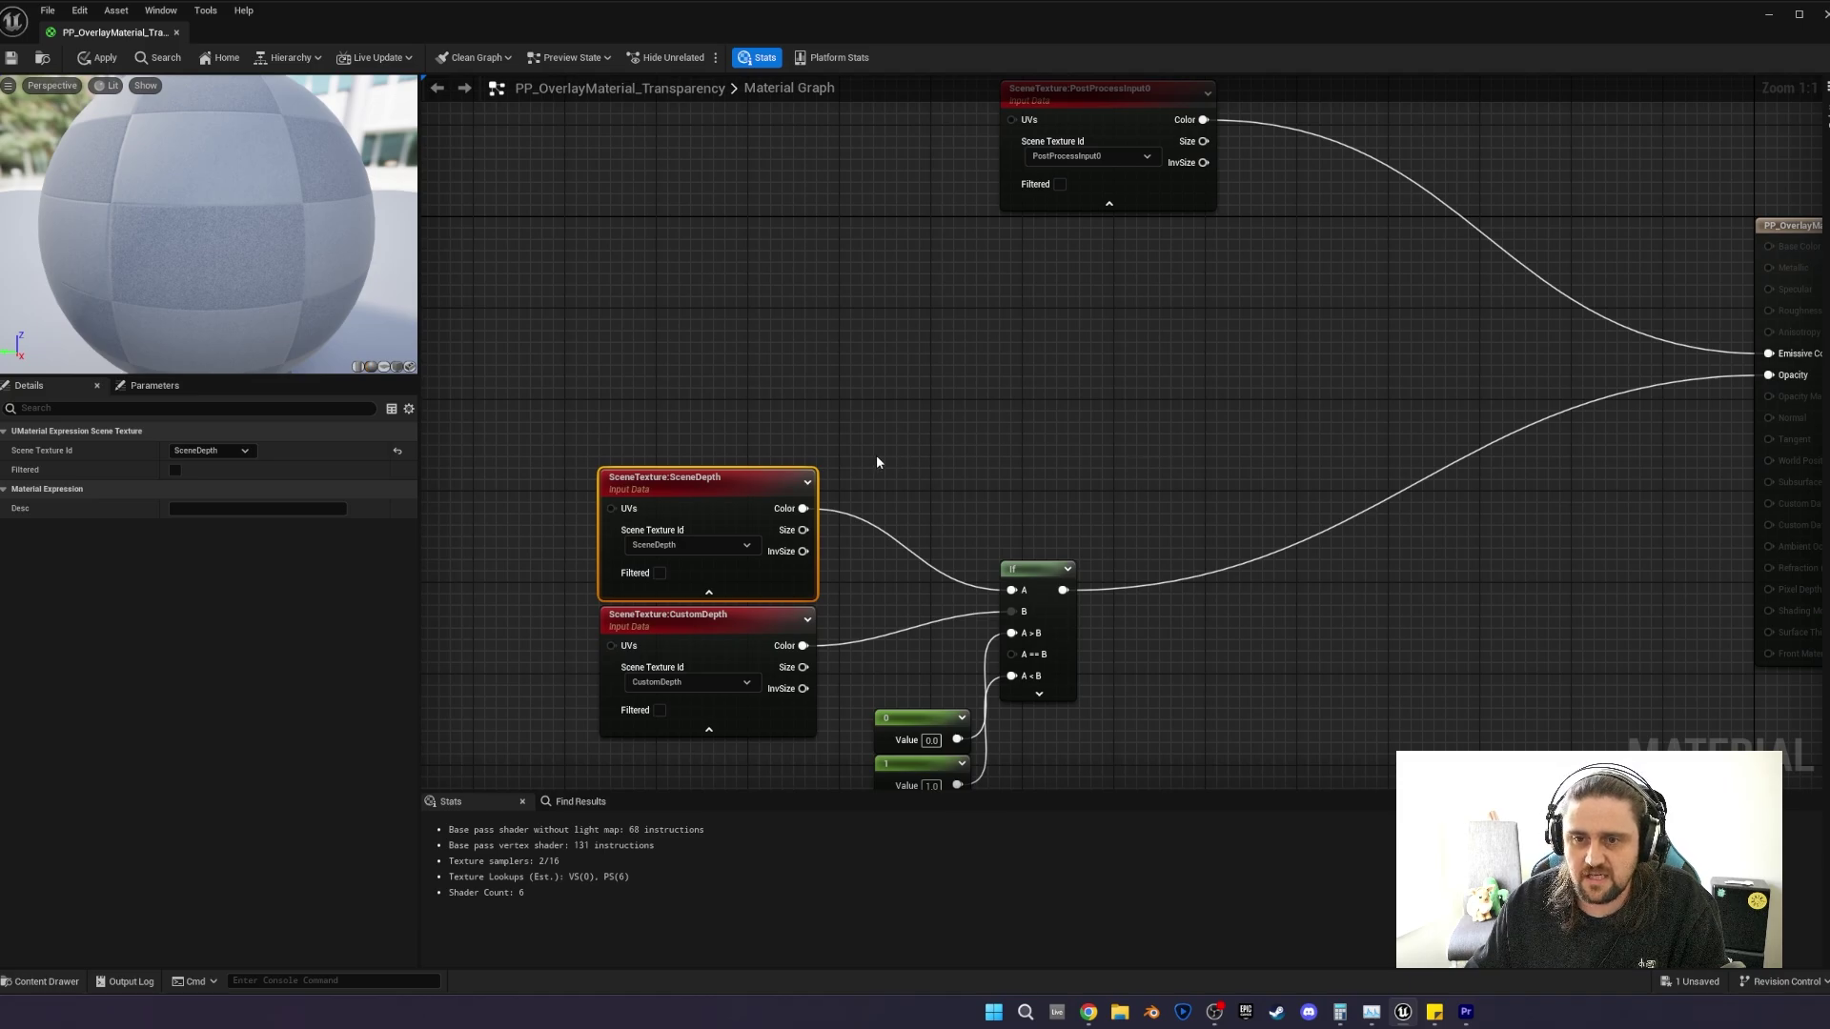
pyautogui.hotkey('ctrl', 'd')
pyautogui.moveTo(1067, 413); pyautogui.dragTo(919, 290)
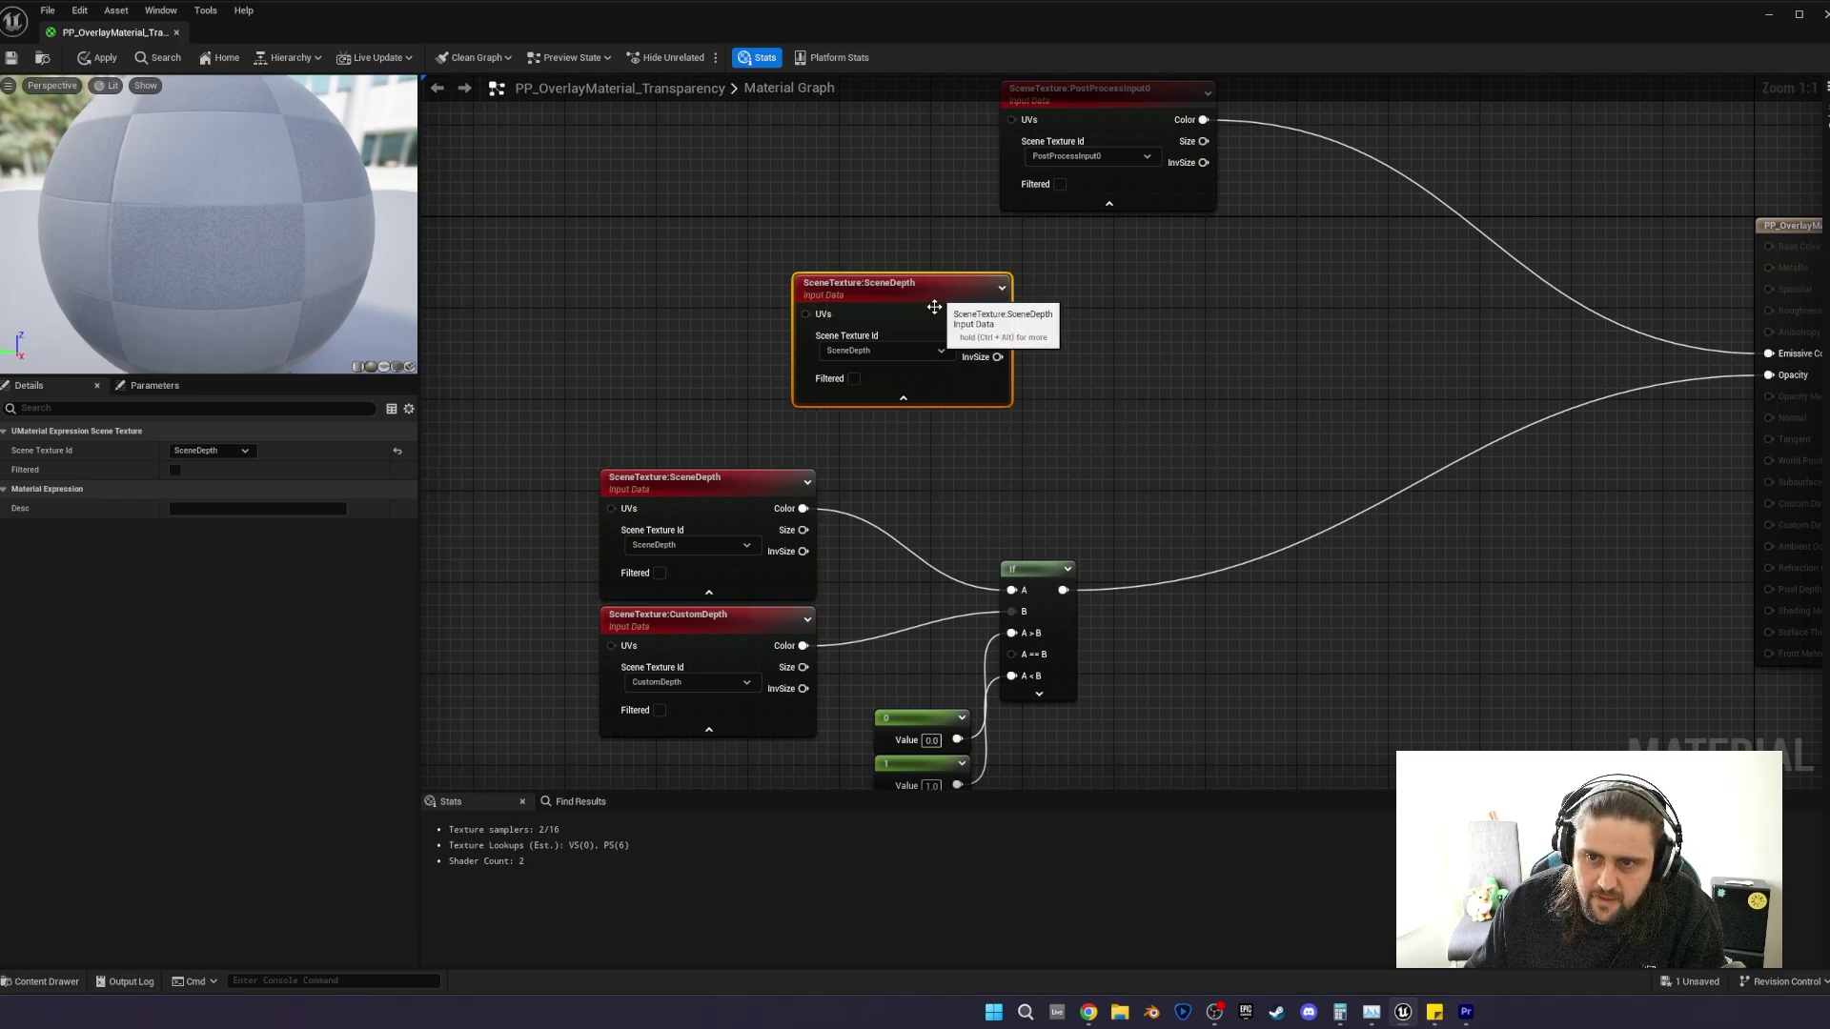
pyautogui.click(898, 352)
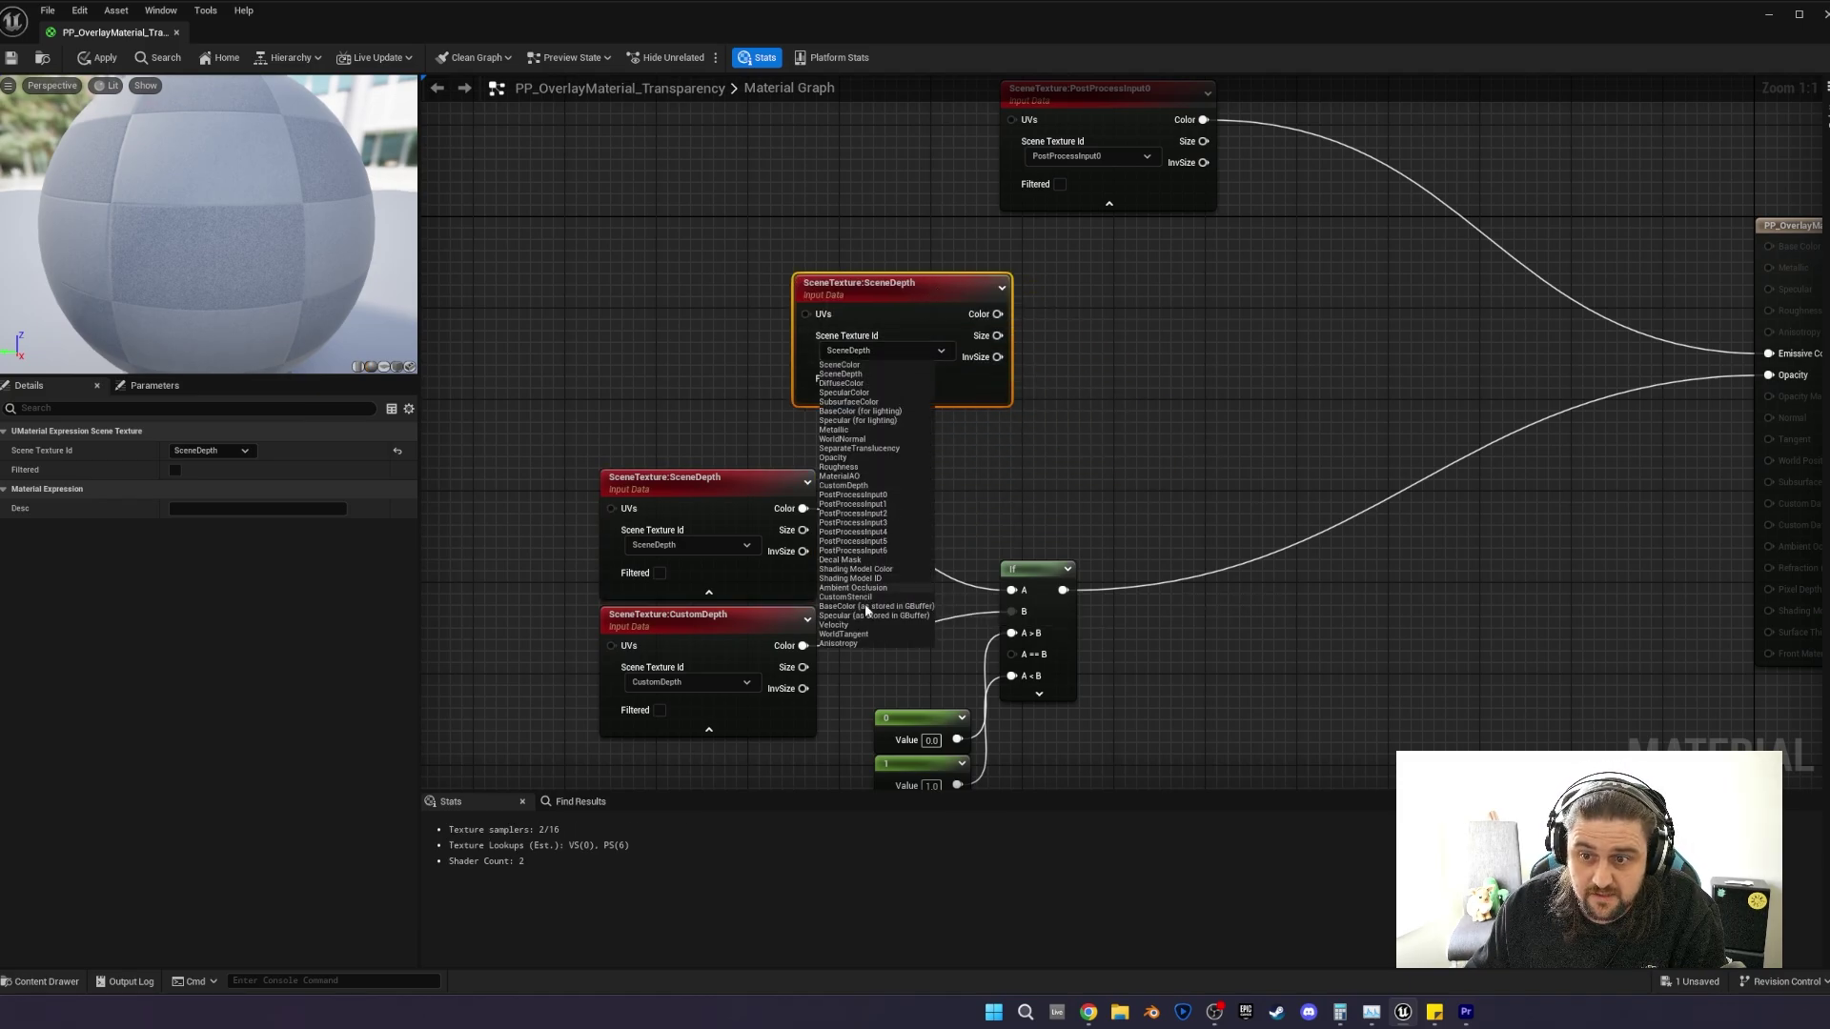
pyautogui.click(867, 599)
# Wire CustomStencil's Color into a new If node's A input and add a 0 constant beside it.
pyautogui.moveTo(997, 314); pyautogui.dragTo(1272, 332)
pyautogui.write('if')
pyautogui.press('Return')
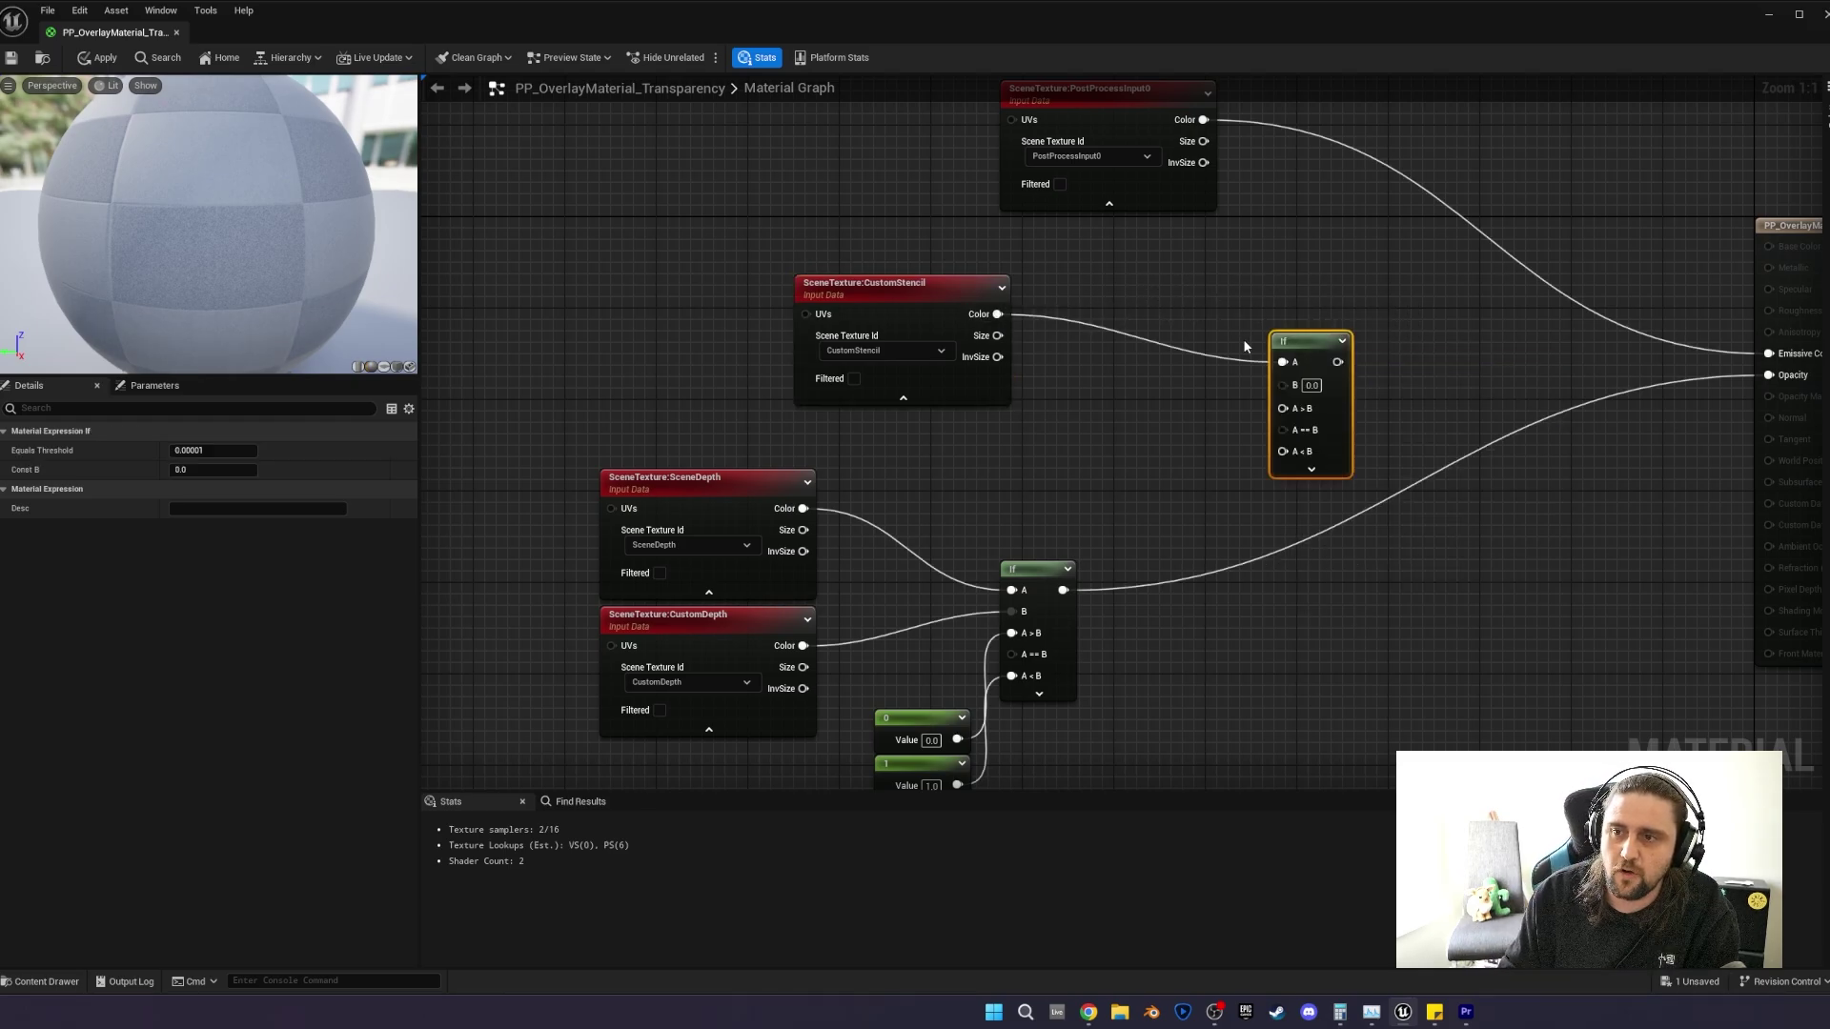
pyautogui.moveTo(1296, 340); pyautogui.dragTo(1276, 293)
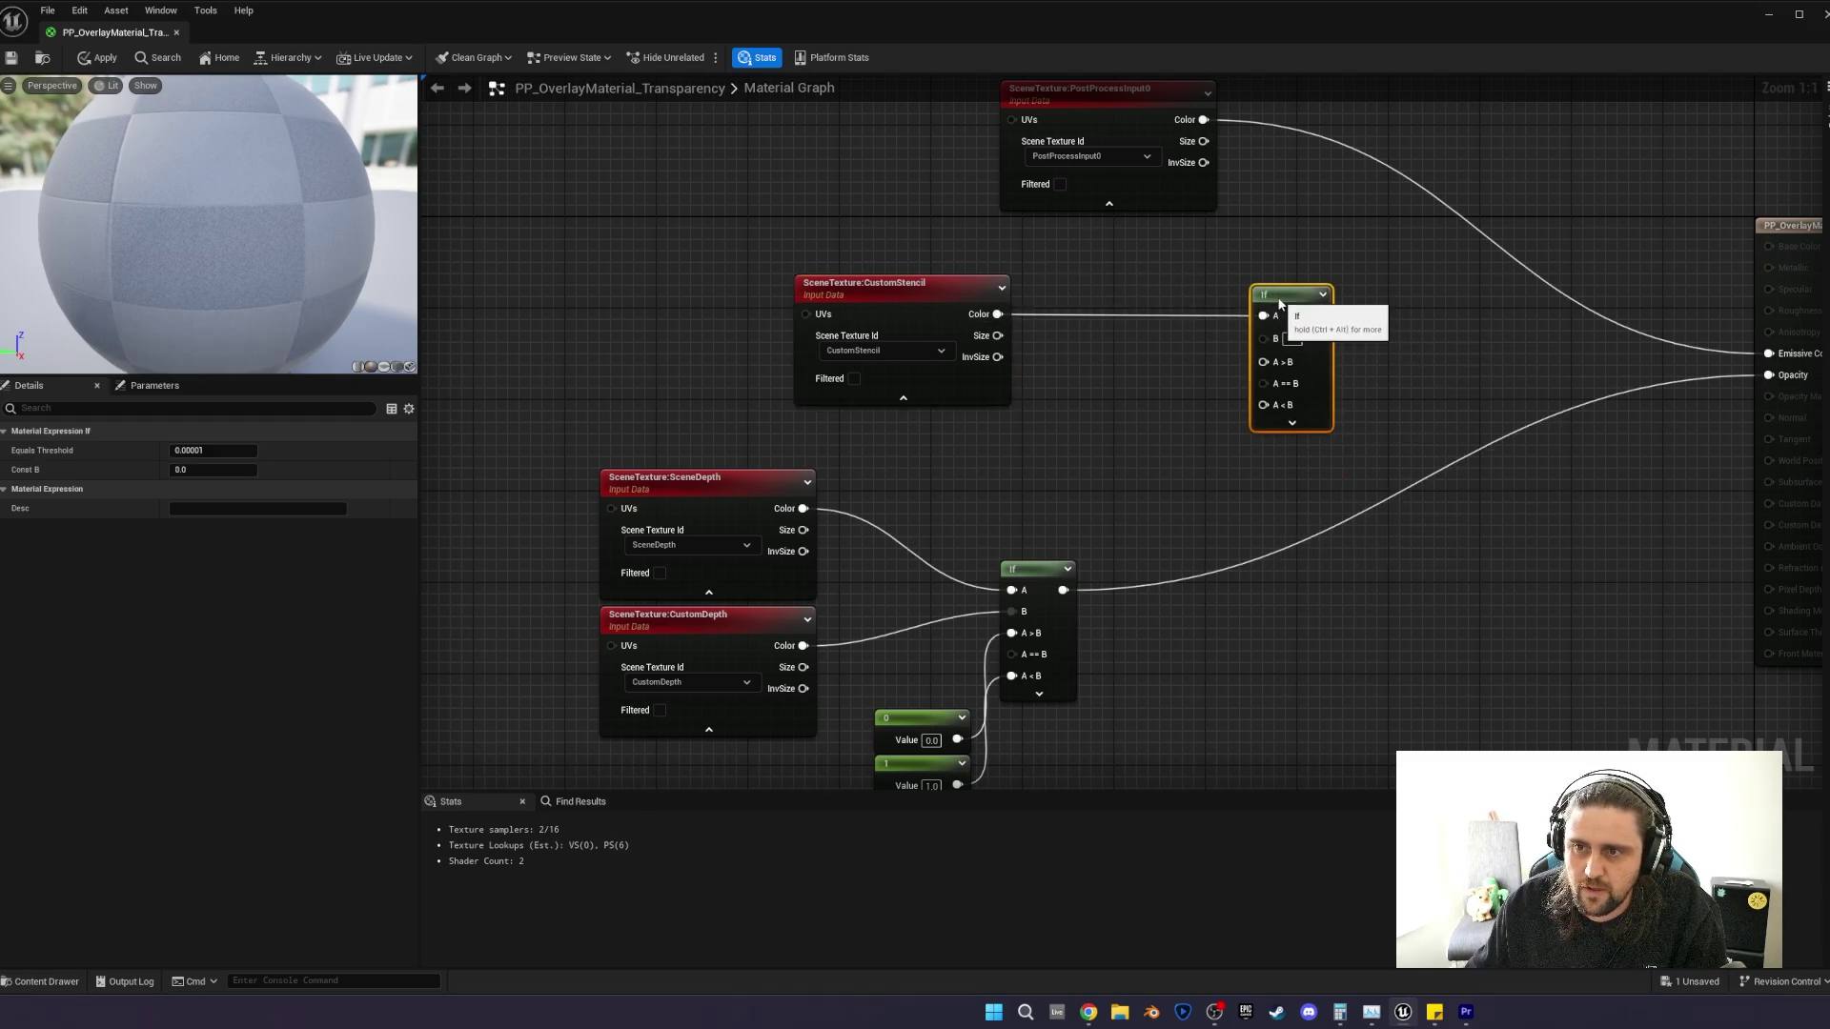
pyautogui.moveTo(1156, 429); pyautogui.dragTo(1101, 491, button='right')
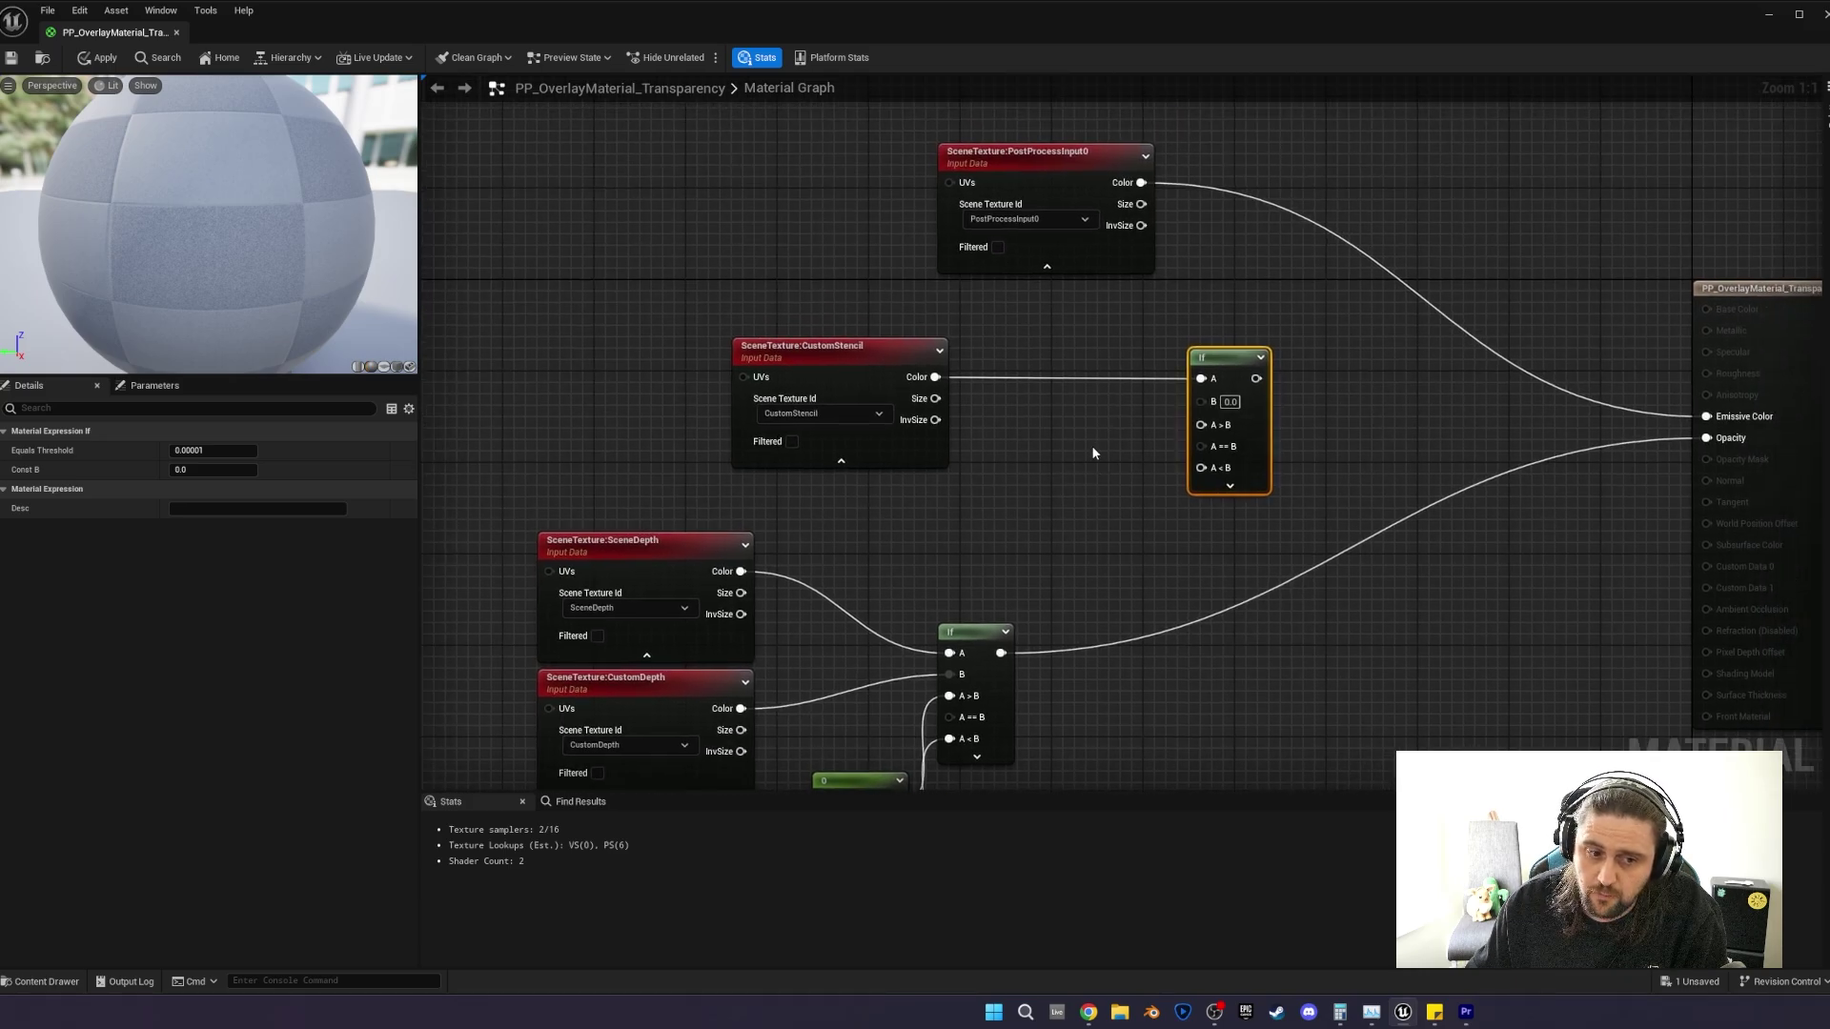
pyautogui.click(1067, 402)
pyautogui.moveTo(1117, 408); pyautogui.dragTo(1069, 407)
# Set the constant to 1 and wire it into the B, A>B and A==B inputs.
pyautogui.write('1')
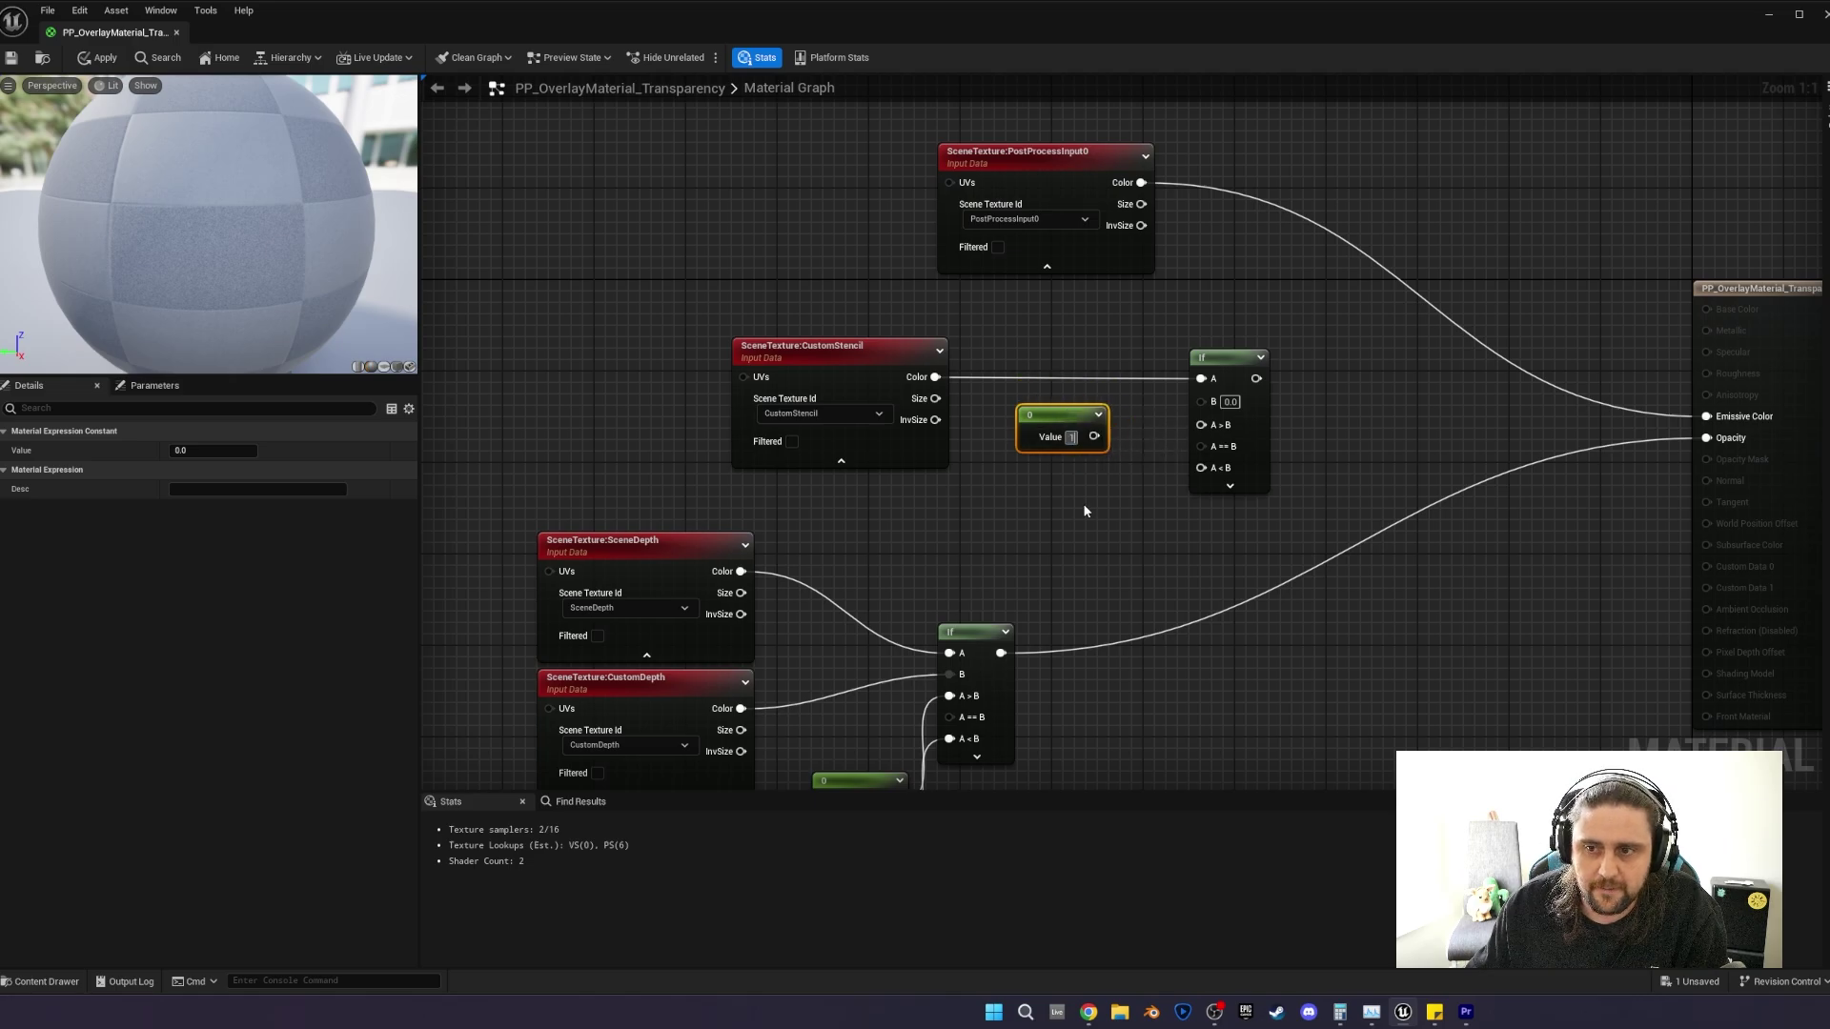
pyautogui.click(1081, 511)
pyautogui.moveTo(1101, 435); pyautogui.dragTo(1212, 402)
pyautogui.moveTo(1100, 436); pyautogui.dragTo(1218, 424)
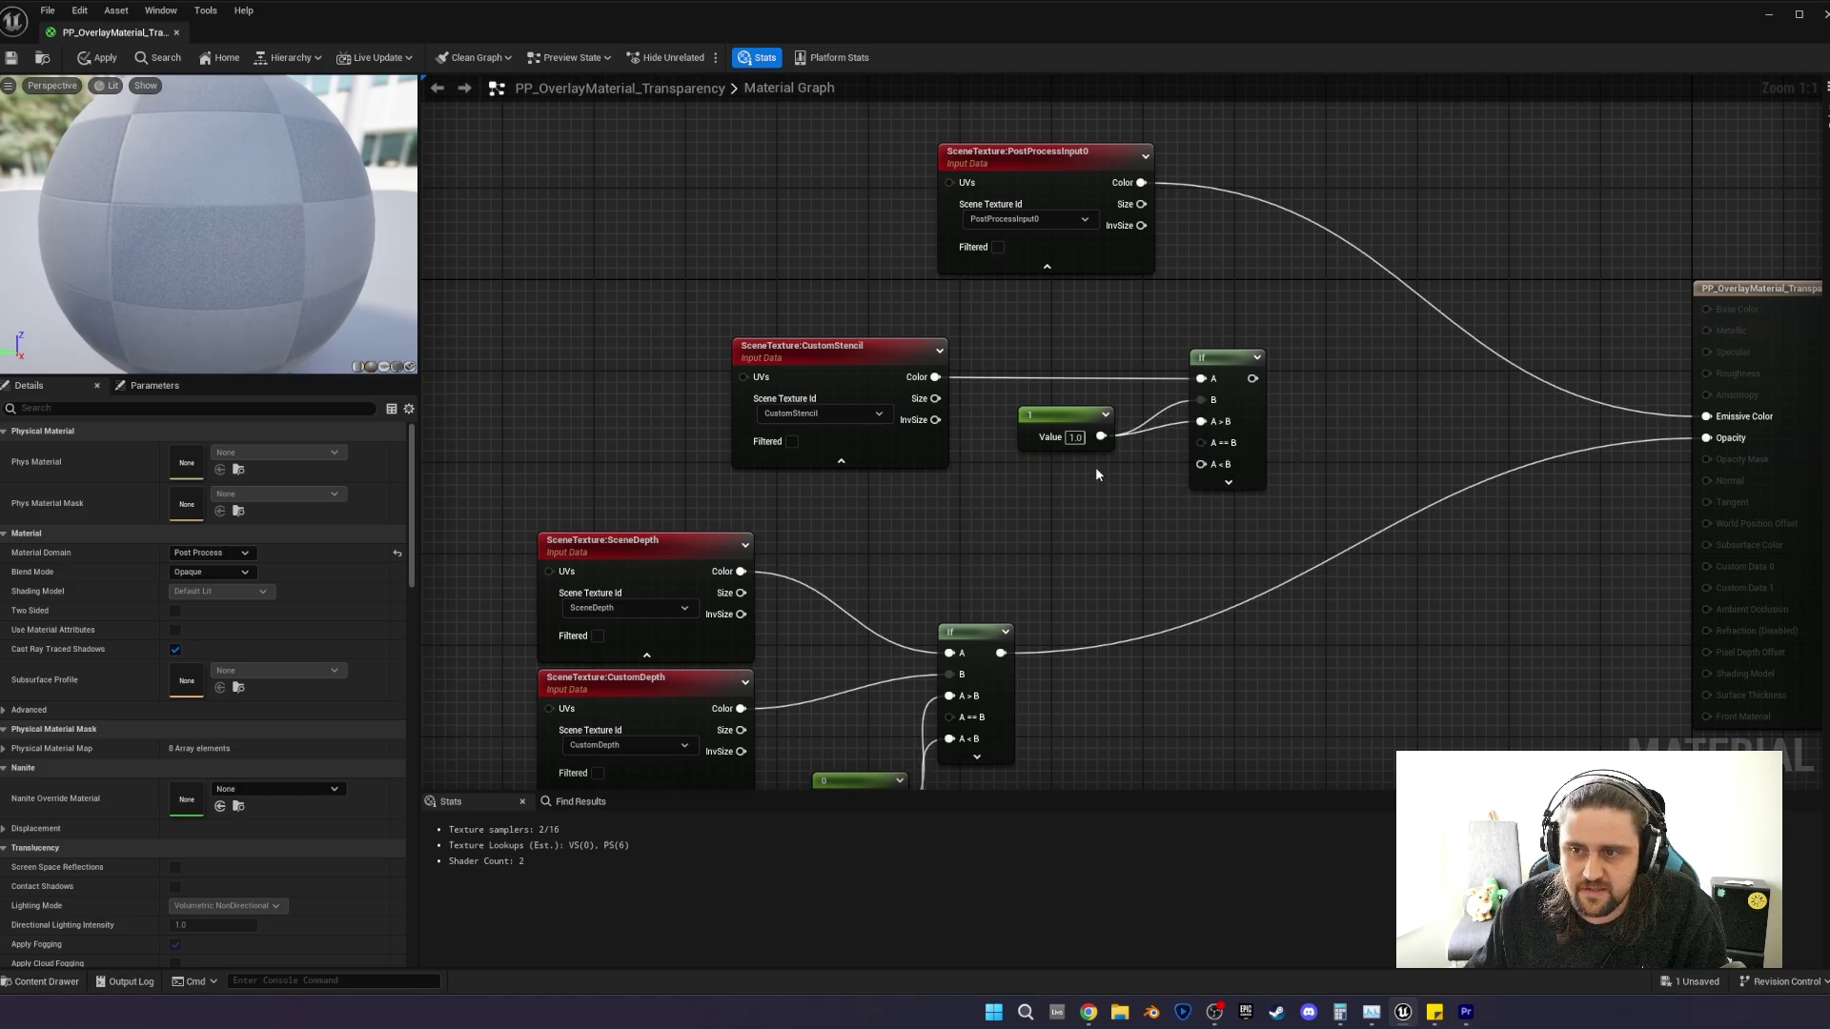
pyautogui.moveTo(1101, 435); pyautogui.dragTo(1202, 442)
# Connect the depth If to the stencil If's A<B, and drive Opacity from the stencil If.
pyautogui.moveTo(1021, 596); pyautogui.dragTo(1015, 548, button='right')
pyautogui.moveTo(995, 604); pyautogui.dragTo(1204, 419)
pyautogui.moveTo(1243, 331); pyautogui.dragTo(1070, 362, button='right')
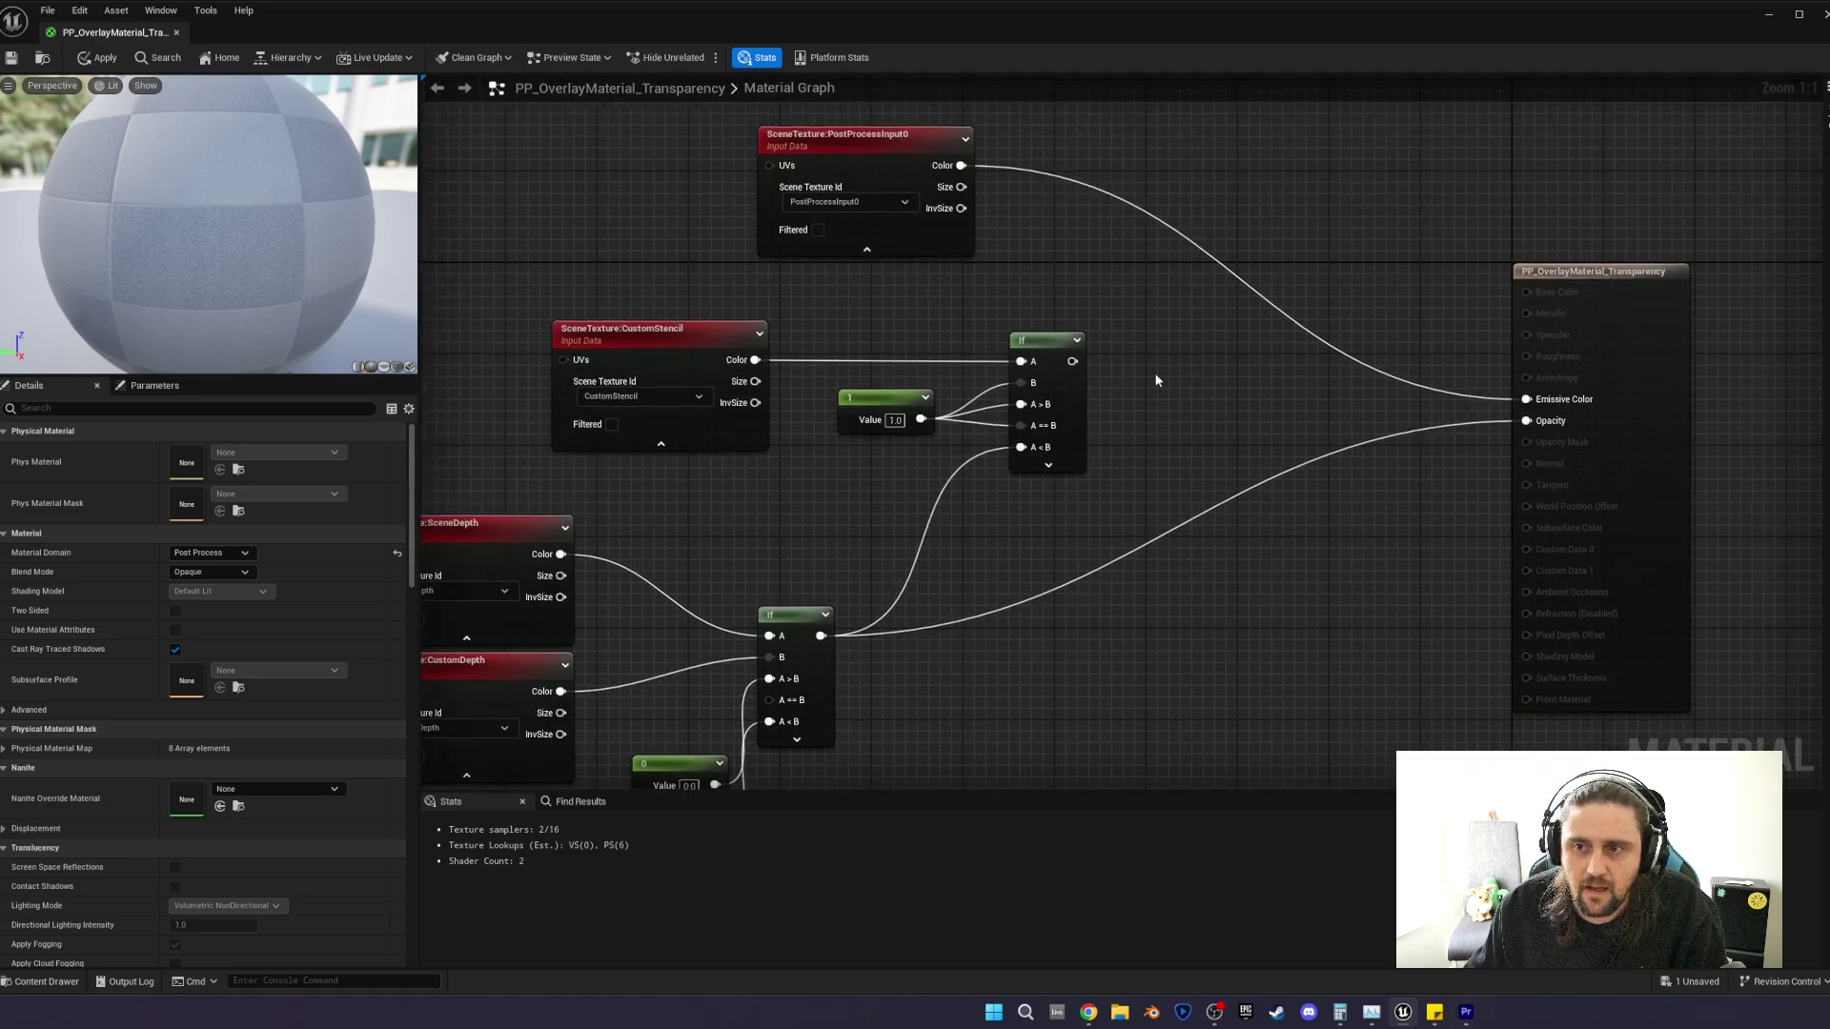
pyautogui.moveTo(1070, 361); pyautogui.dragTo(1527, 420)
# Review the finished stencil and depth comparison network across the graph.
pyautogui.moveTo(586, 615); pyautogui.dragTo(847, 537, button='right')
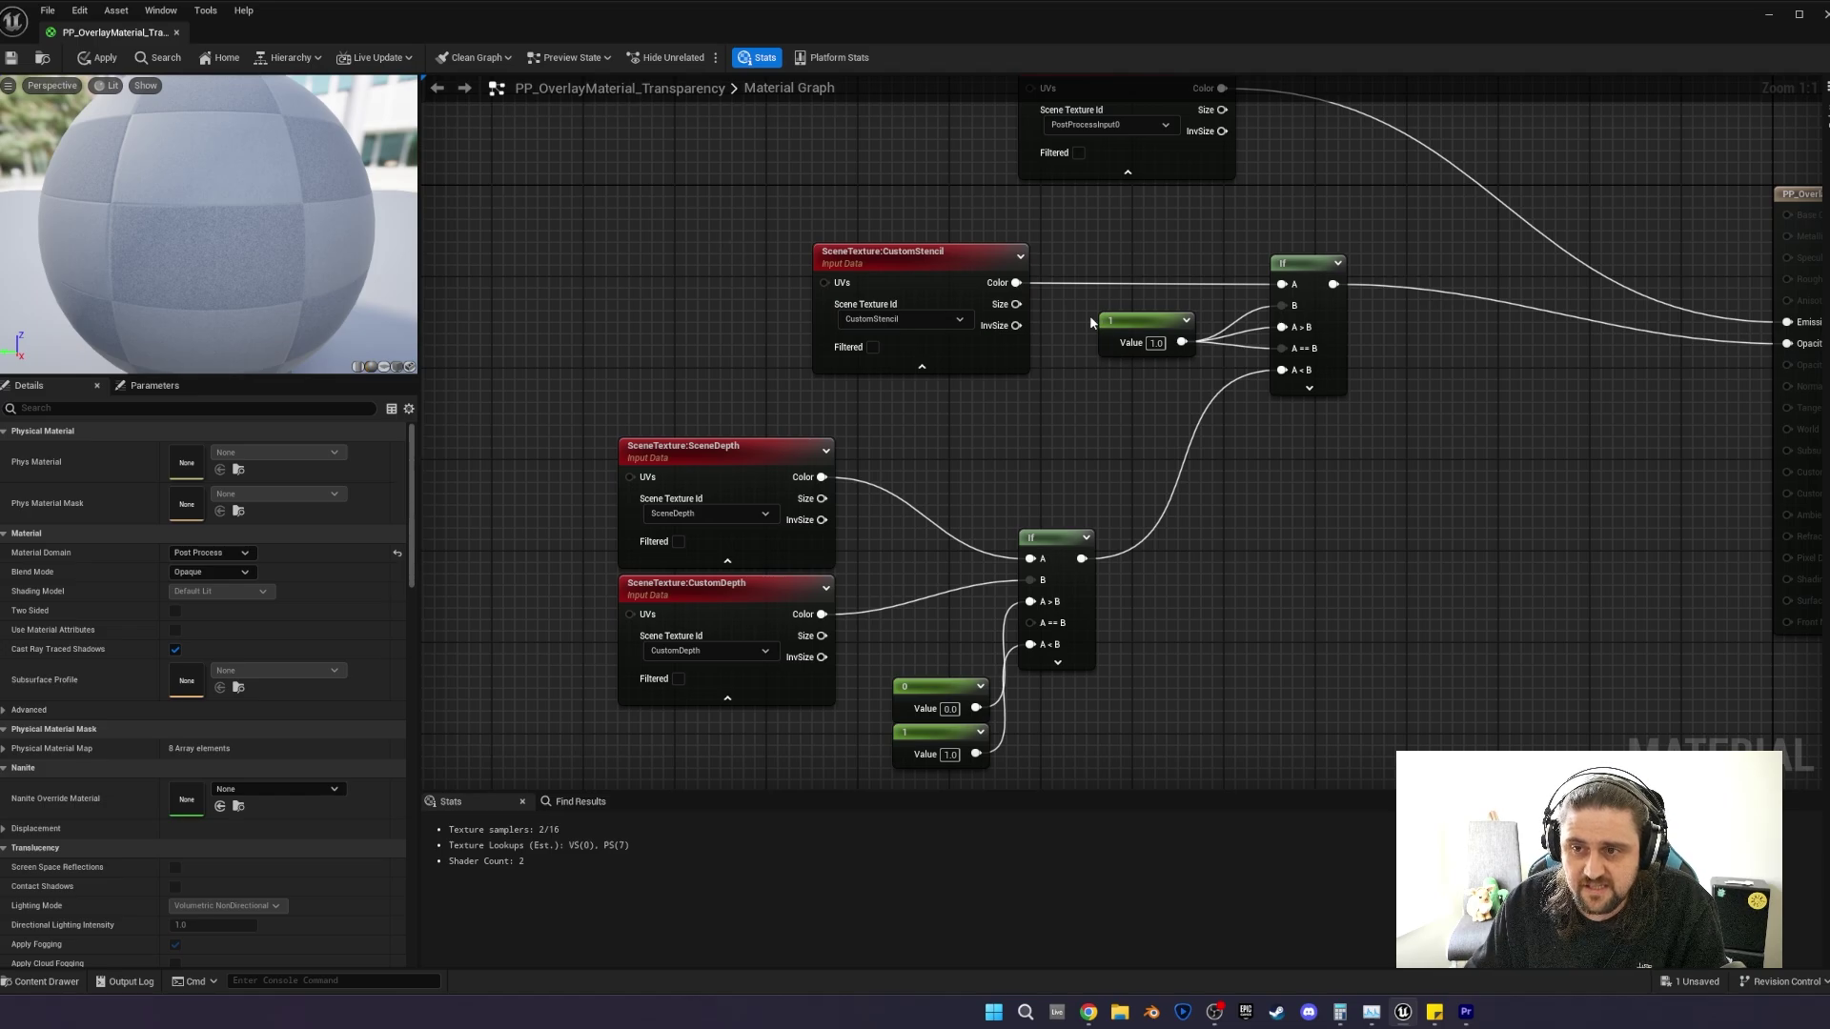
pyautogui.moveTo(1120, 286); pyautogui.dragTo(1197, 364)
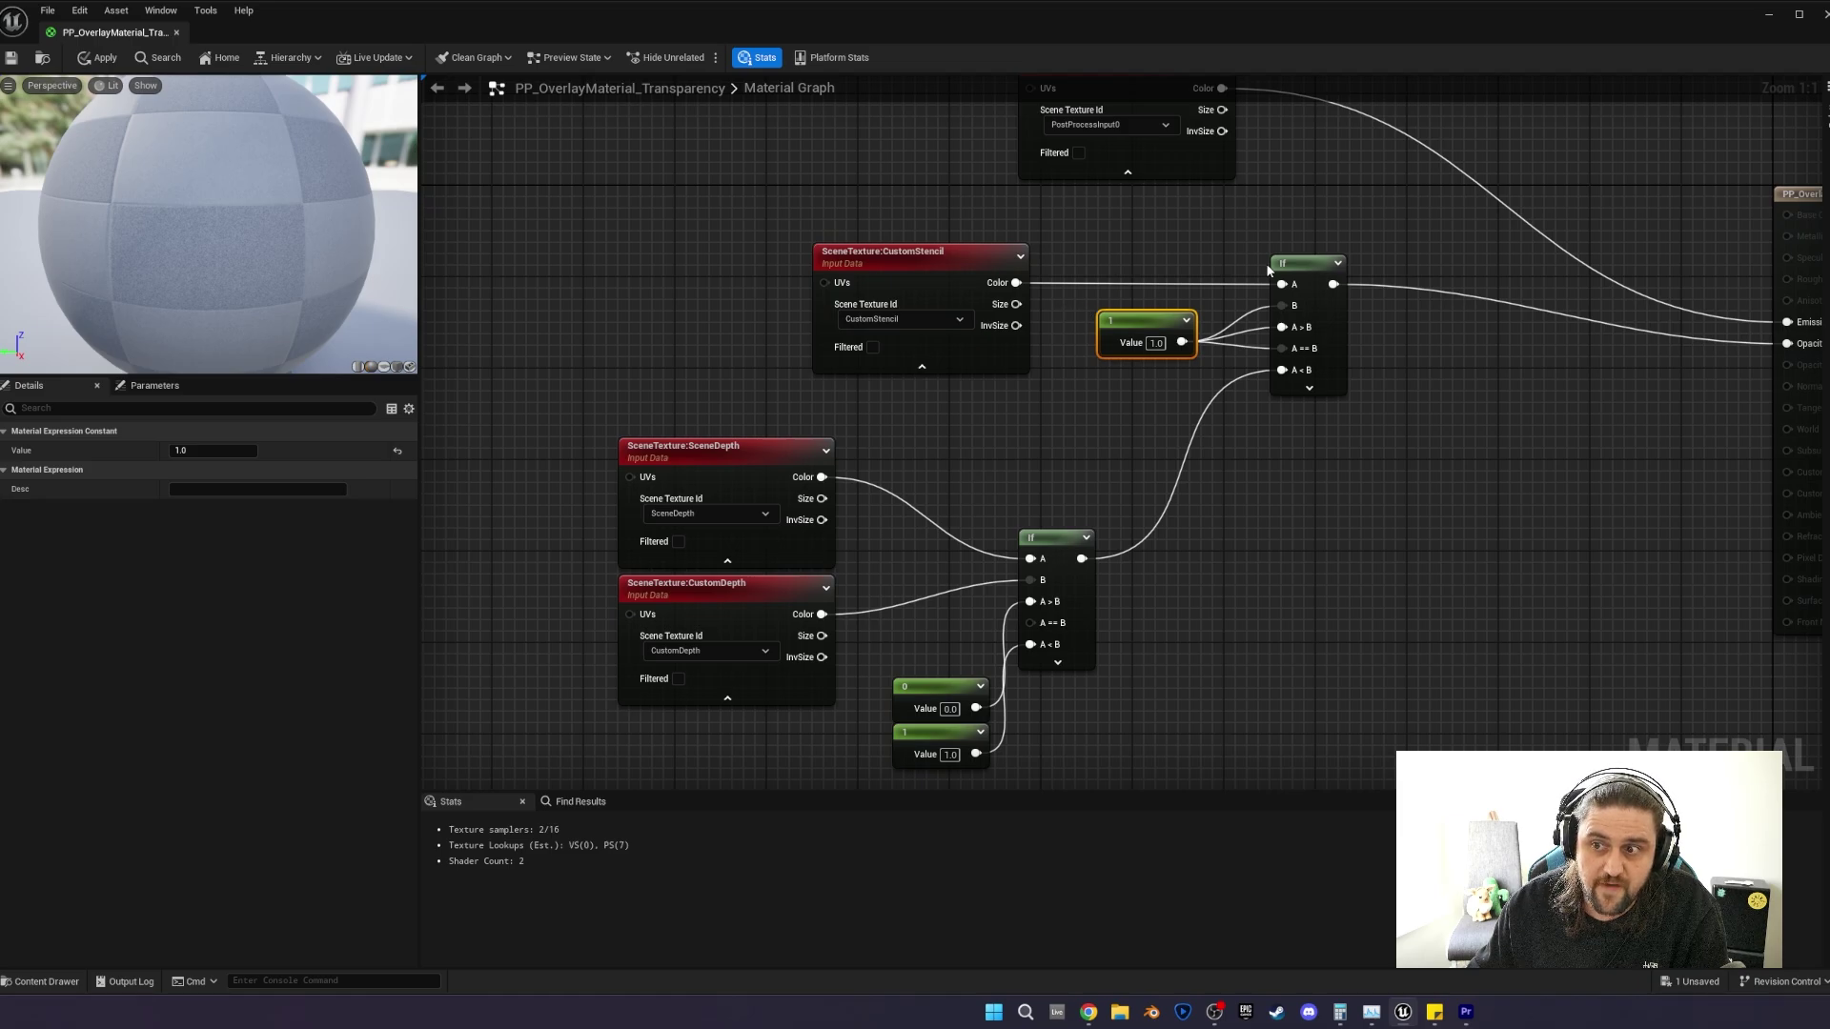
pyautogui.moveTo(1553, 385); pyautogui.dragTo(1282, 385, button='right')
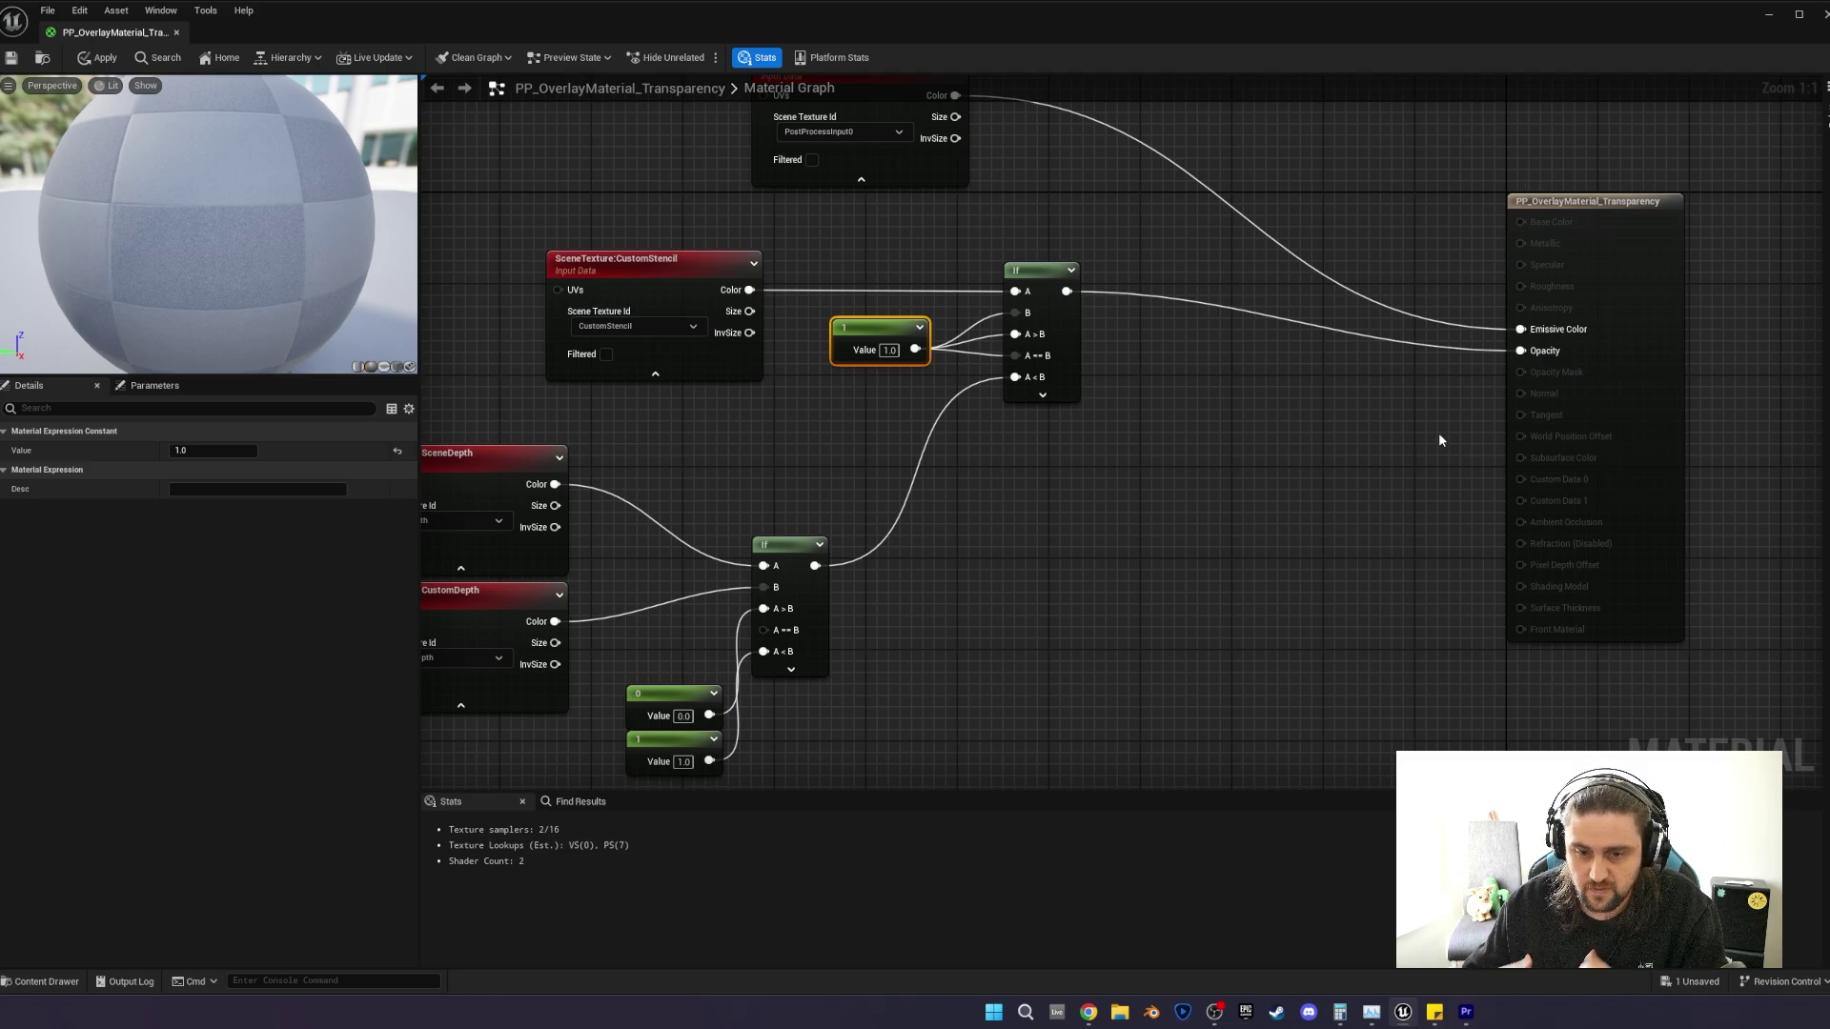
pyautogui.moveTo(843, 512); pyautogui.dragTo(949, 479, button='right')
pyautogui.moveTo(599, 231); pyautogui.dragTo(1306, 393)
pyautogui.click(900, 430)
# Apply and save the material changes, then minimize the Material Editor.
pyautogui.click(98, 57)
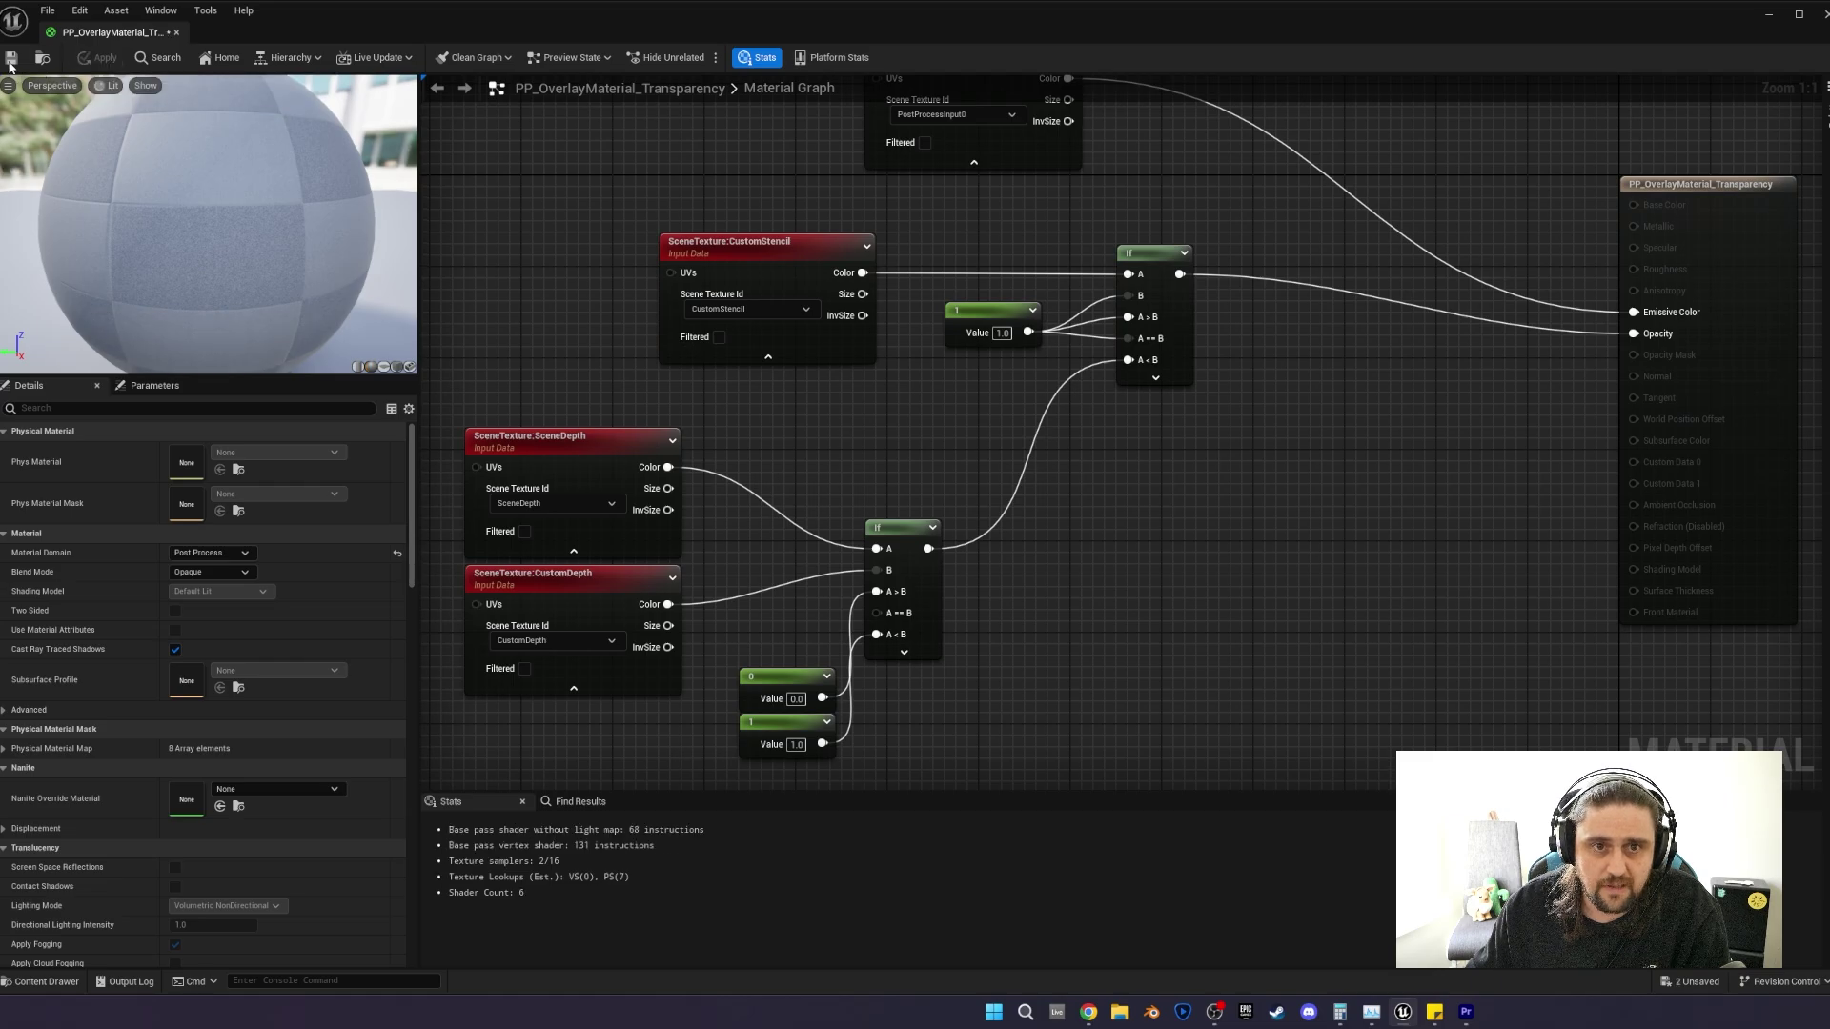
pyautogui.click(11, 60)
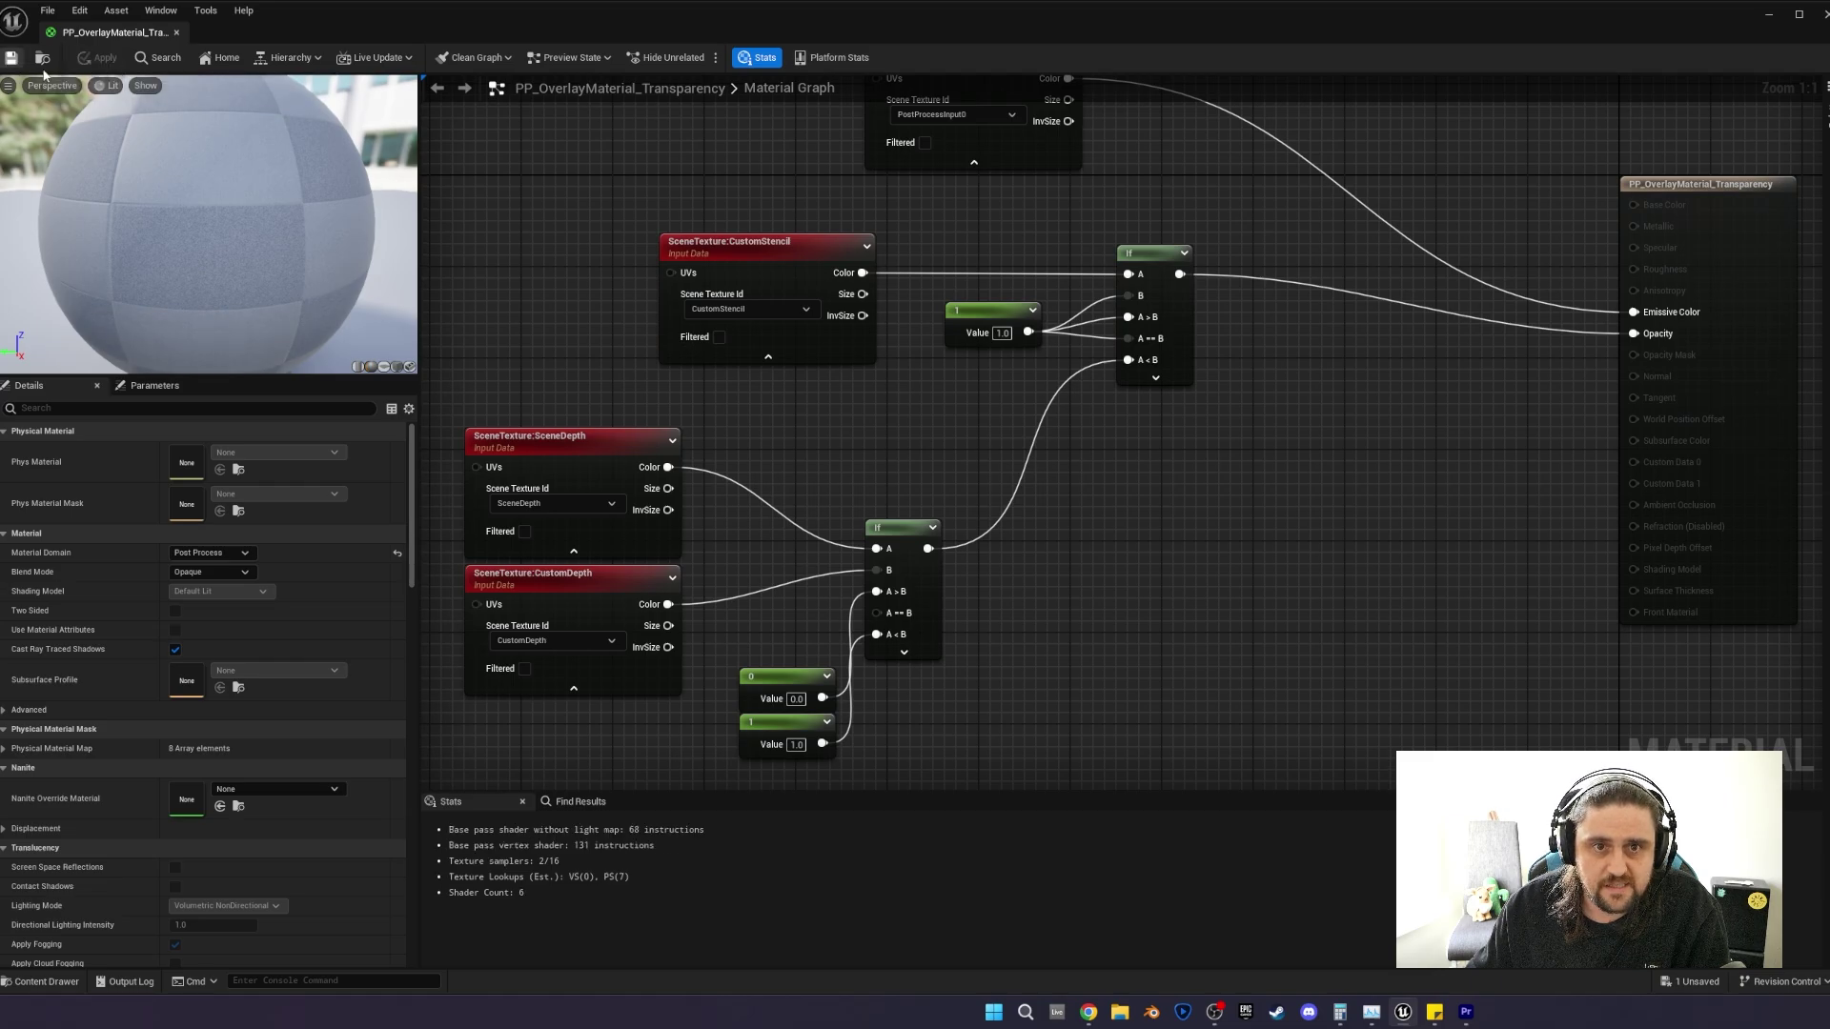
pyautogui.click(1770, 19)
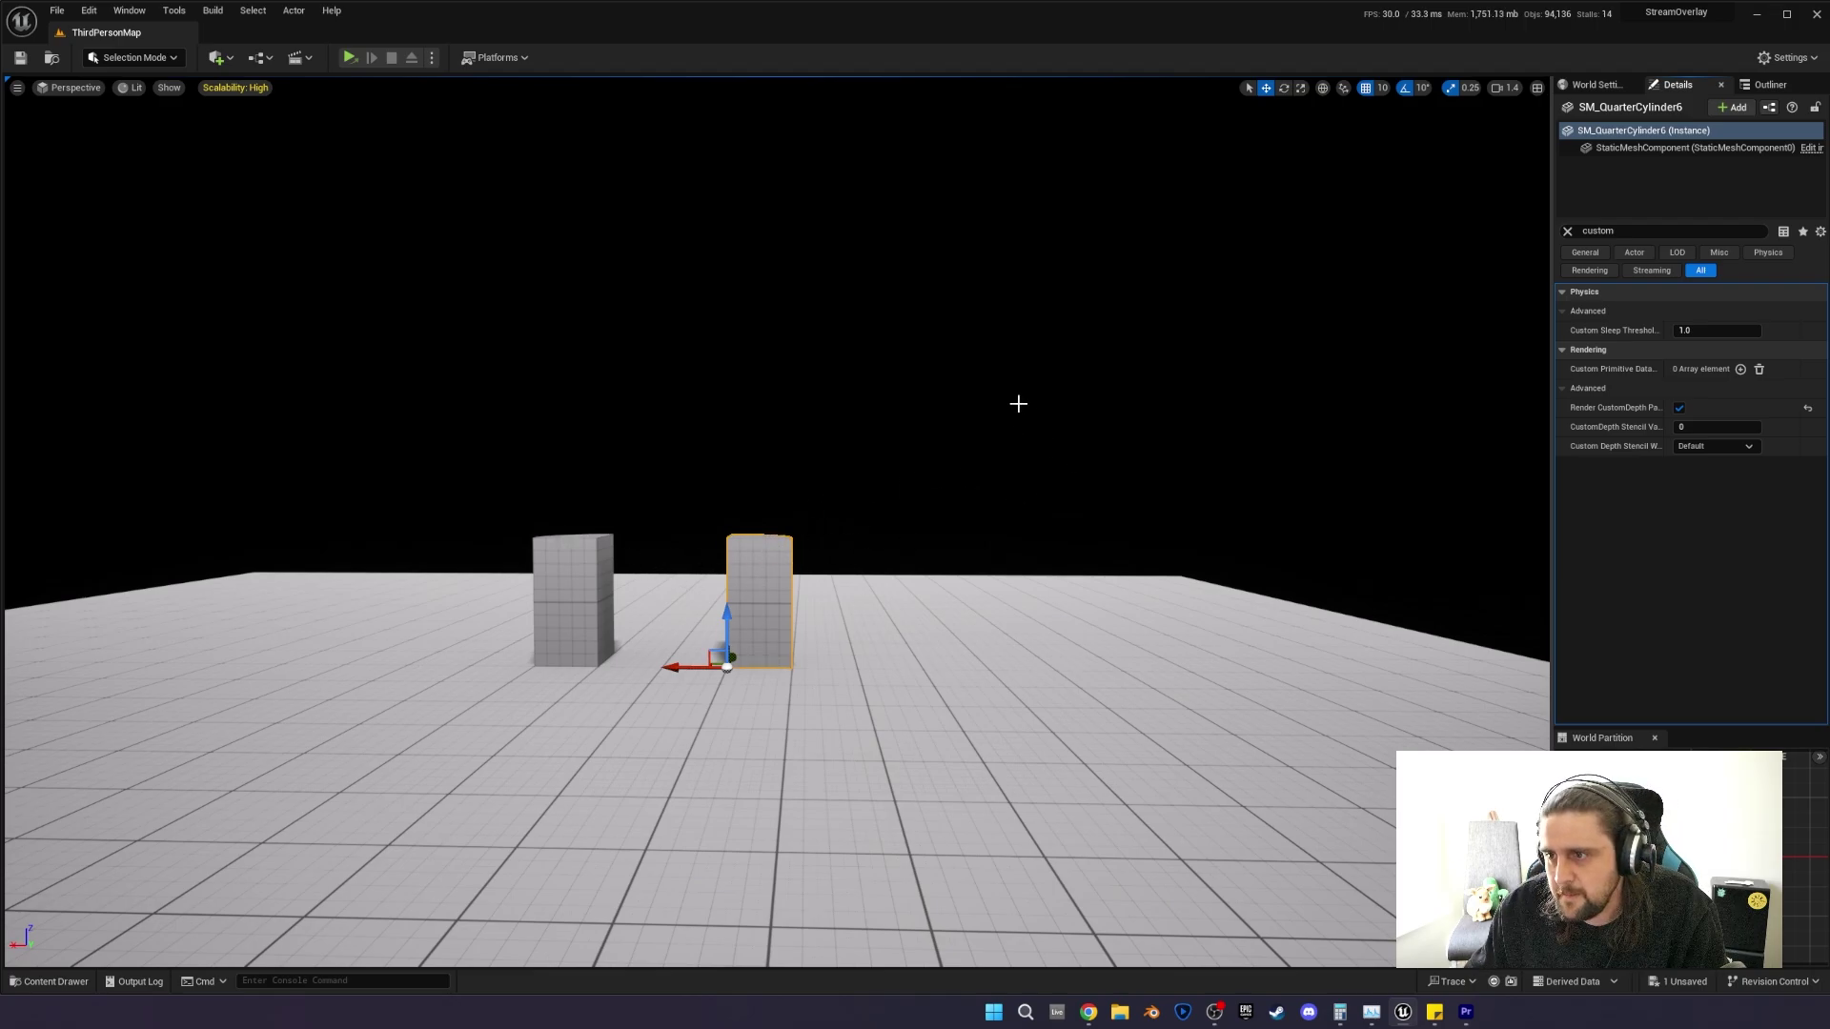
# Give SM_QuarterCylinder6 a CustomDepth Stencil Value of 1 and save all.
pyautogui.click(1697, 427)
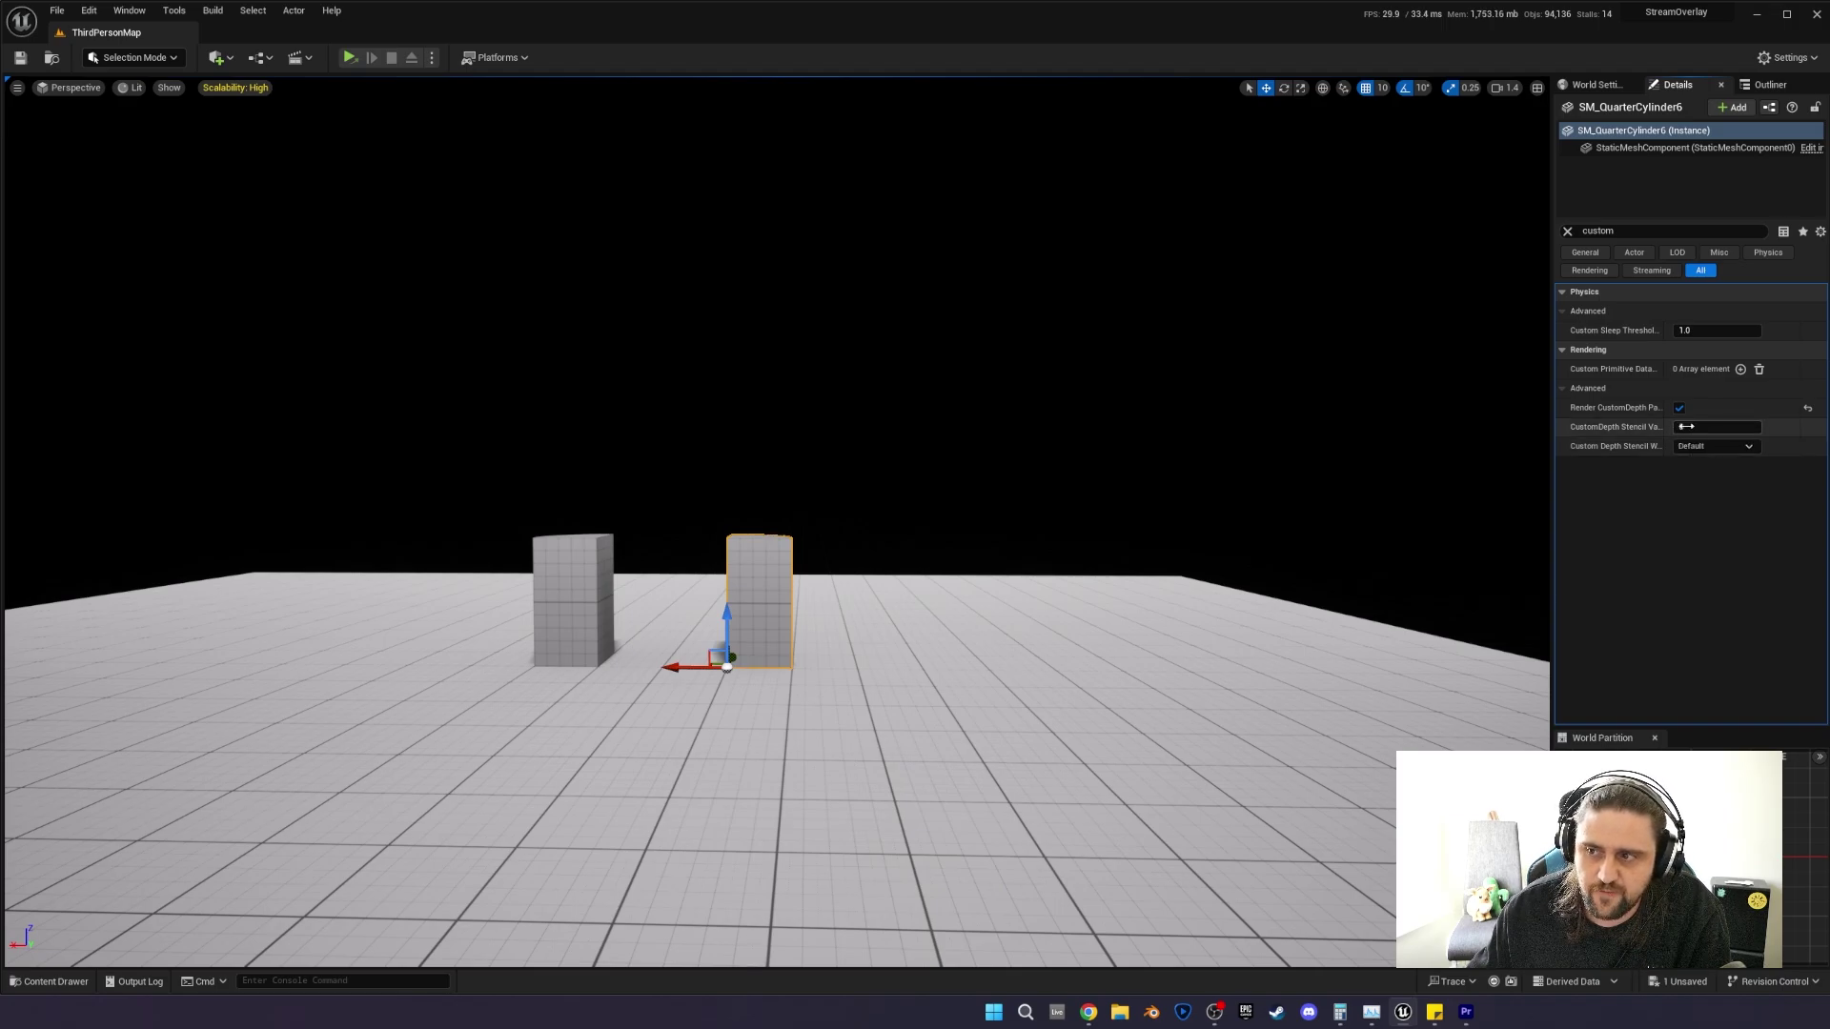
pyautogui.write('1')
pyautogui.press('Return')
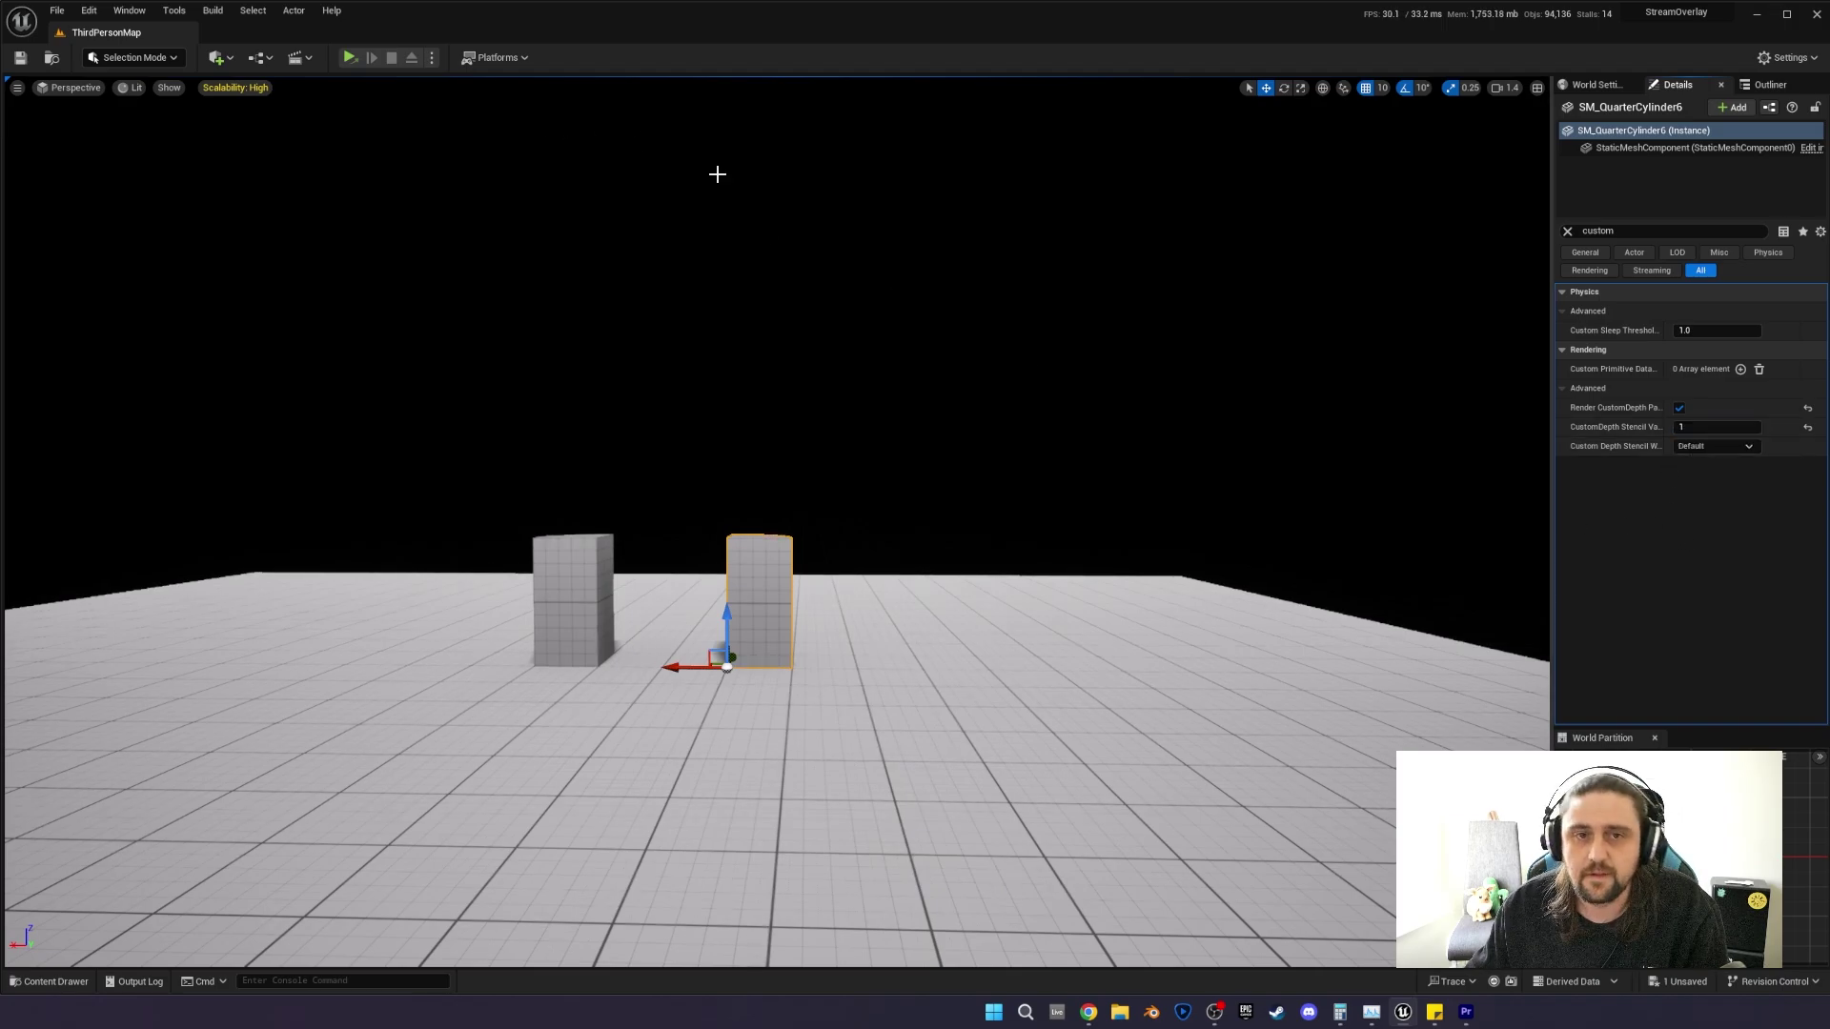
pyautogui.click(20, 58)
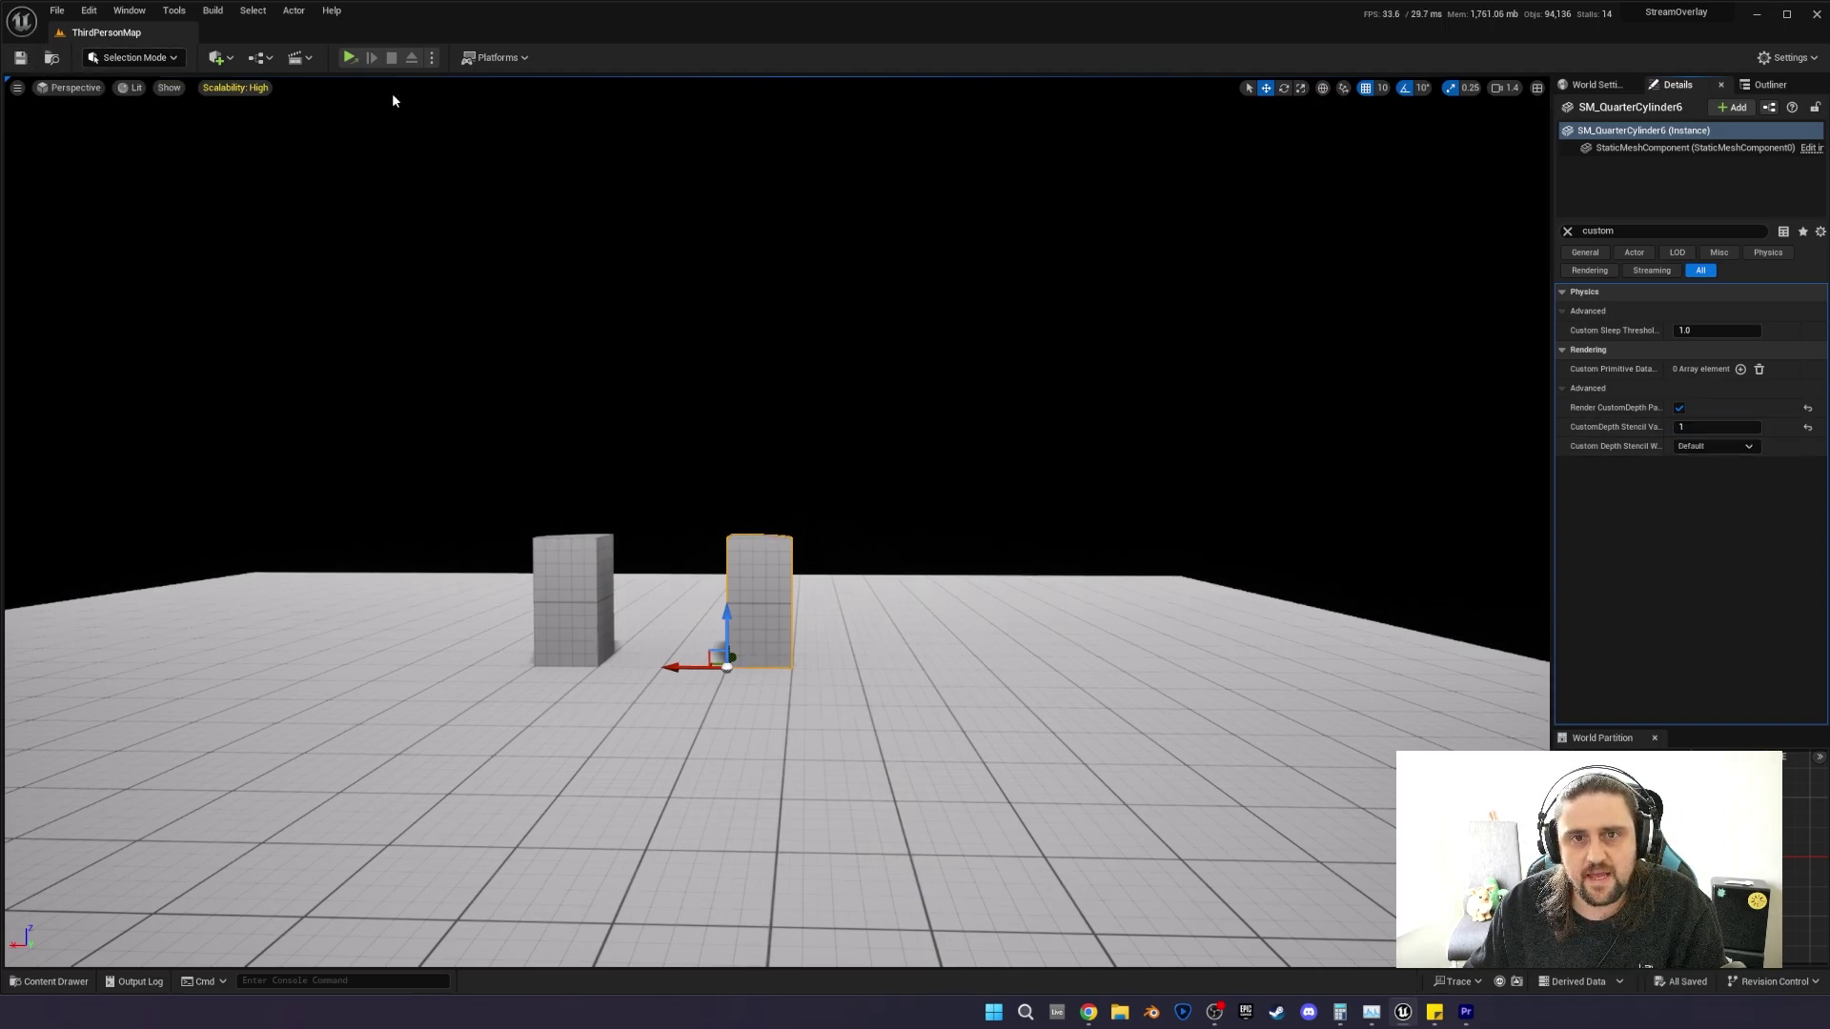
pyautogui.click(432, 57)
pyautogui.click(793, 192)
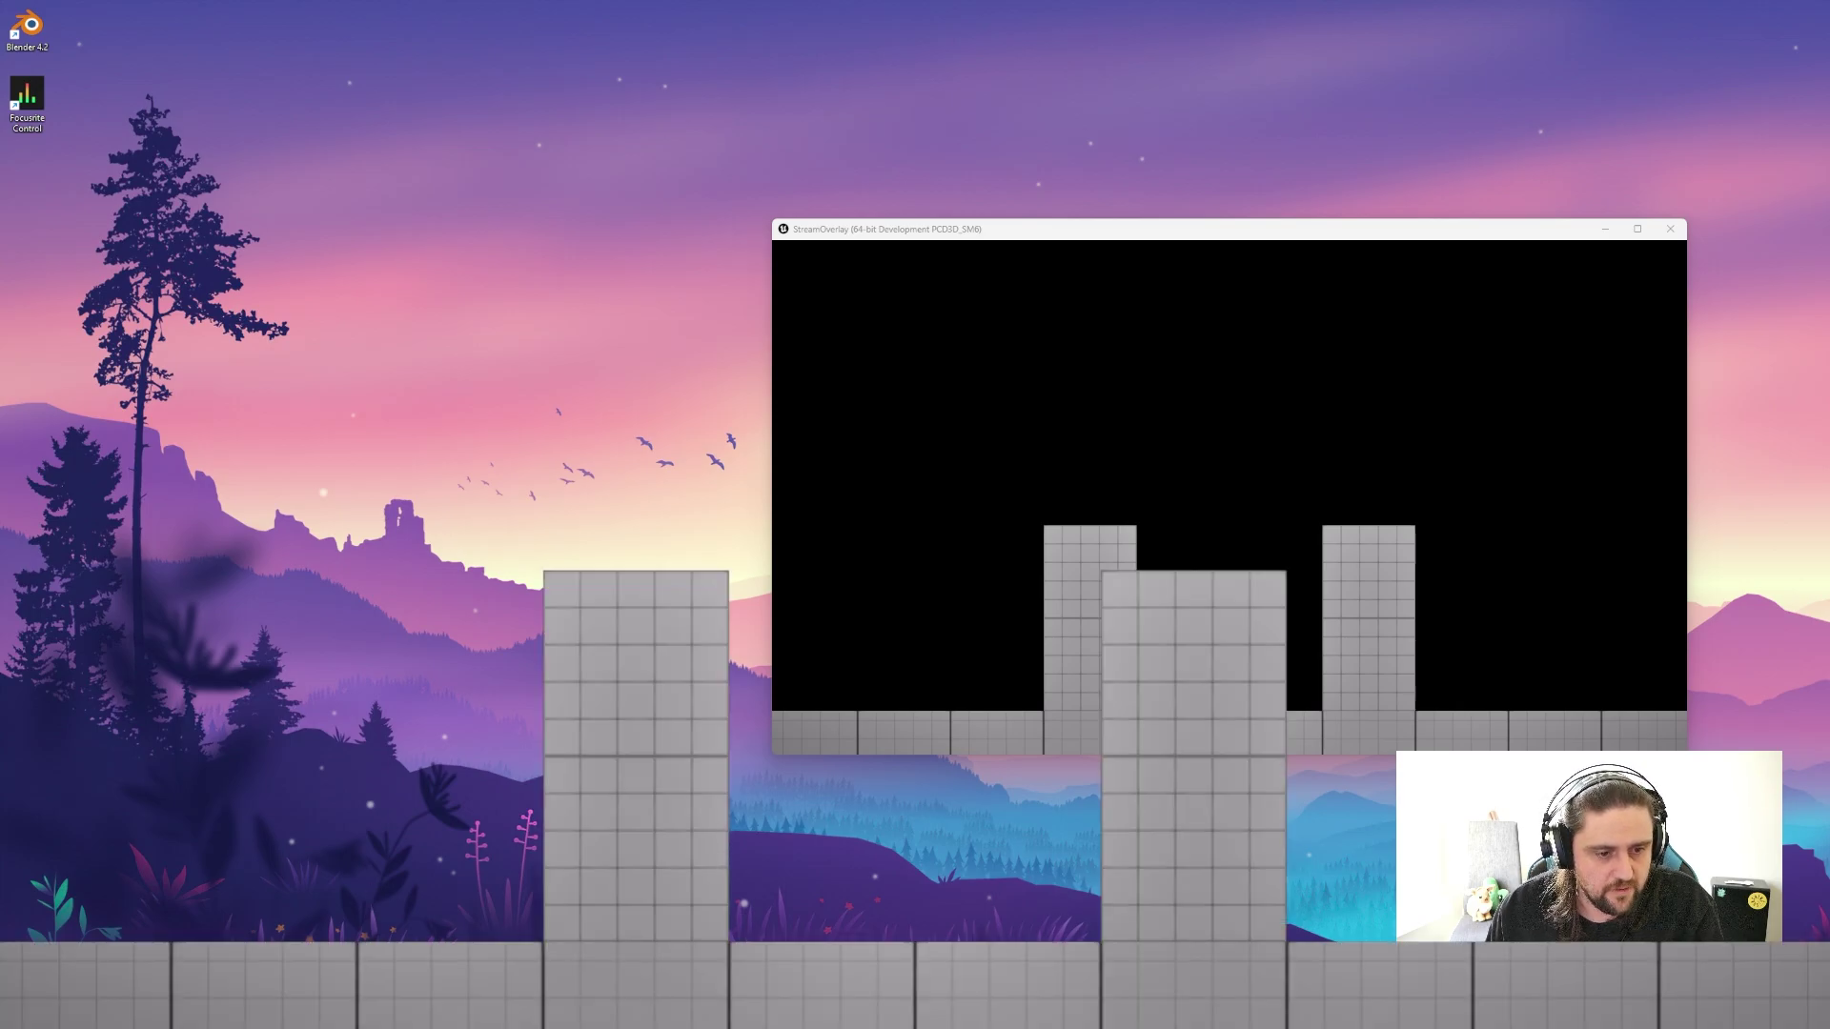
# Close the standalone StreamOverlay game window with Alt+F4.
pyautogui.hotkey('alt', 'F4')
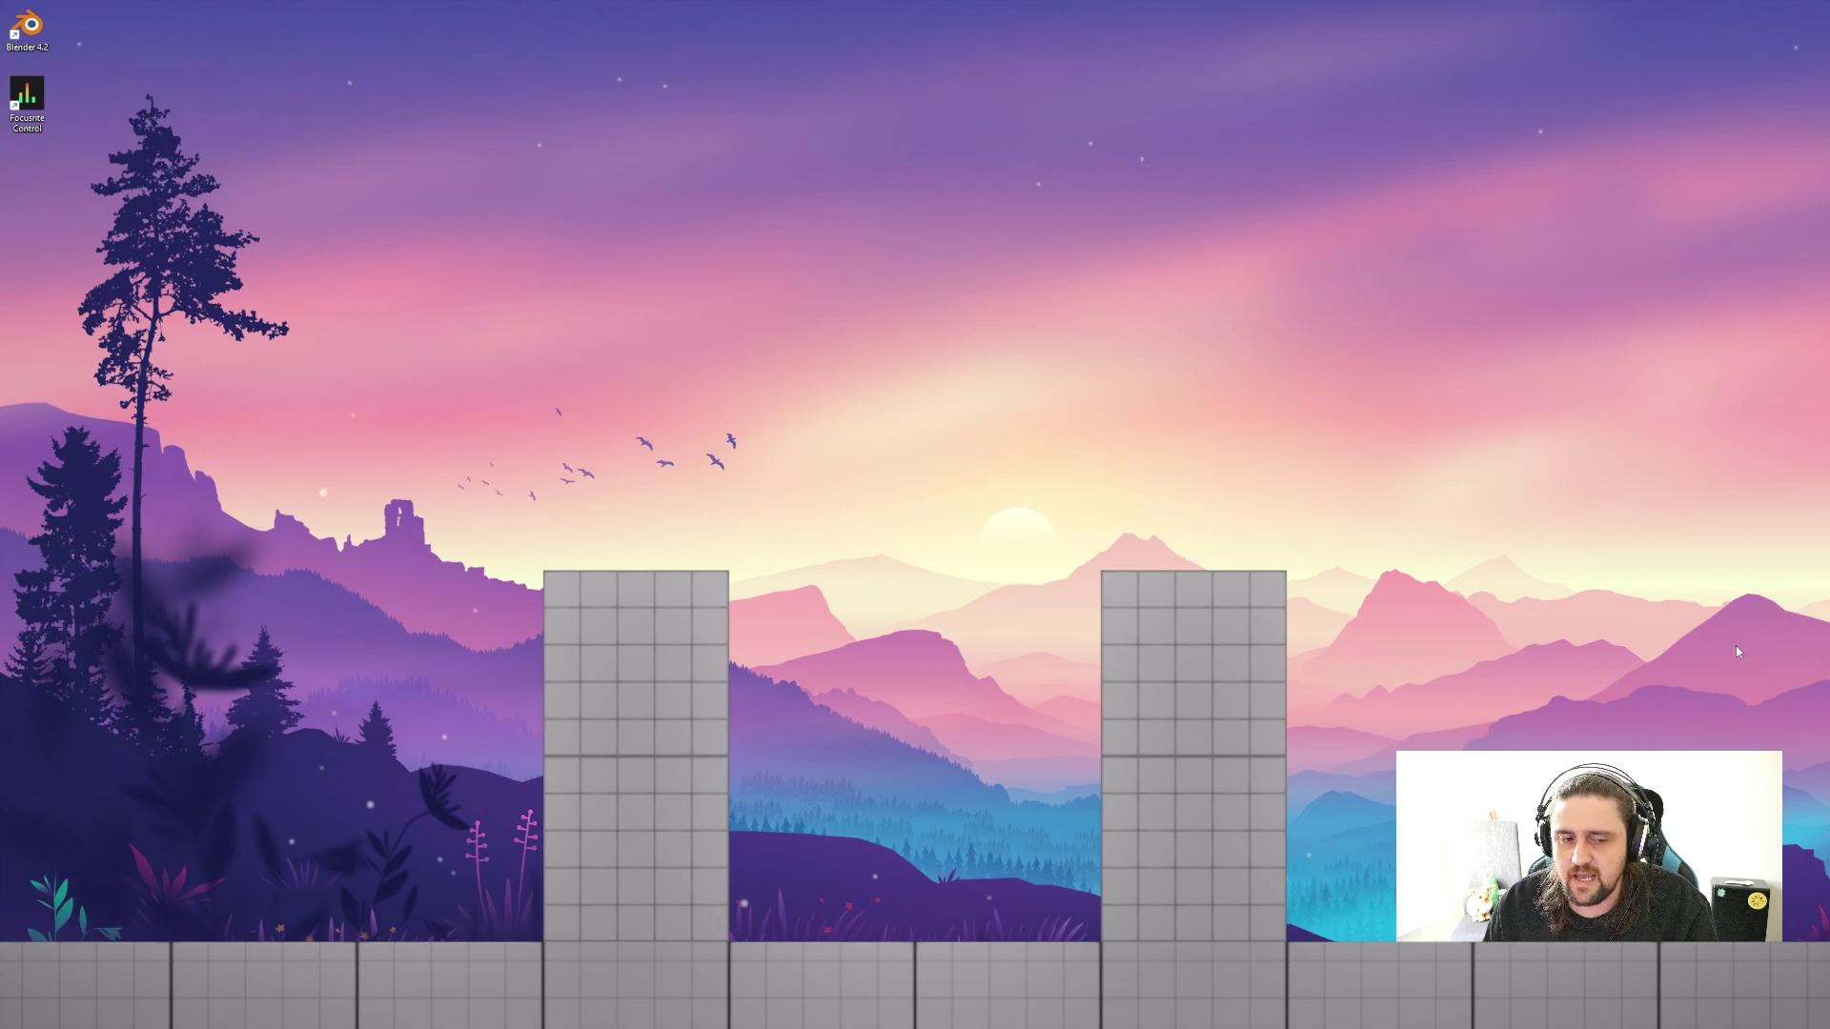